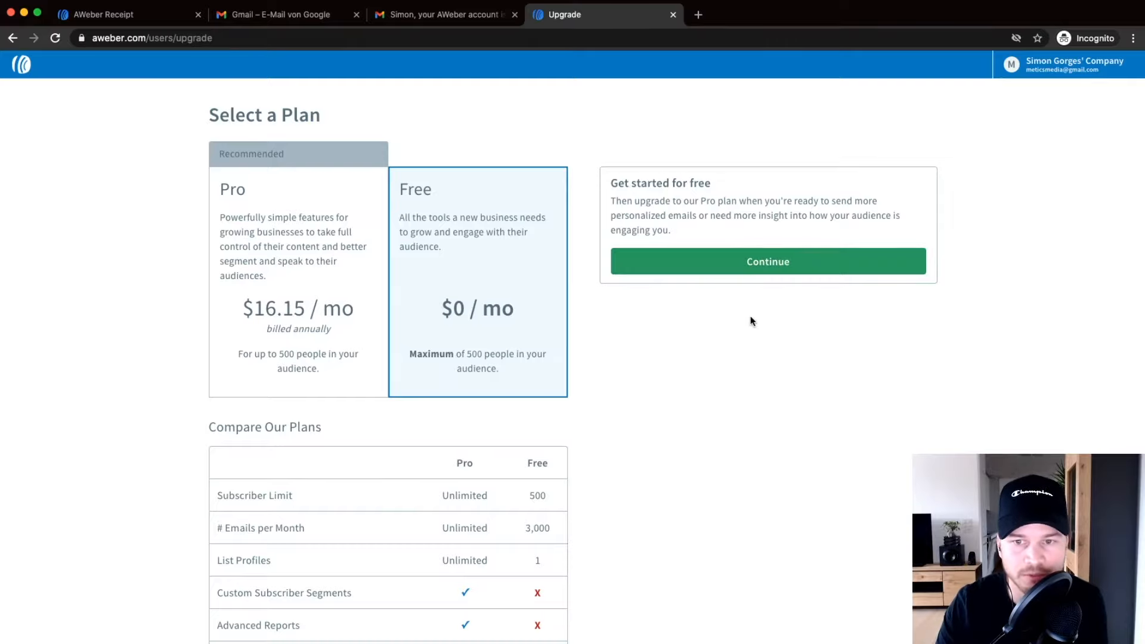
From Broadcasts, start a new drag-and-drop email on the Single Column / Hero template.
click(771, 262)
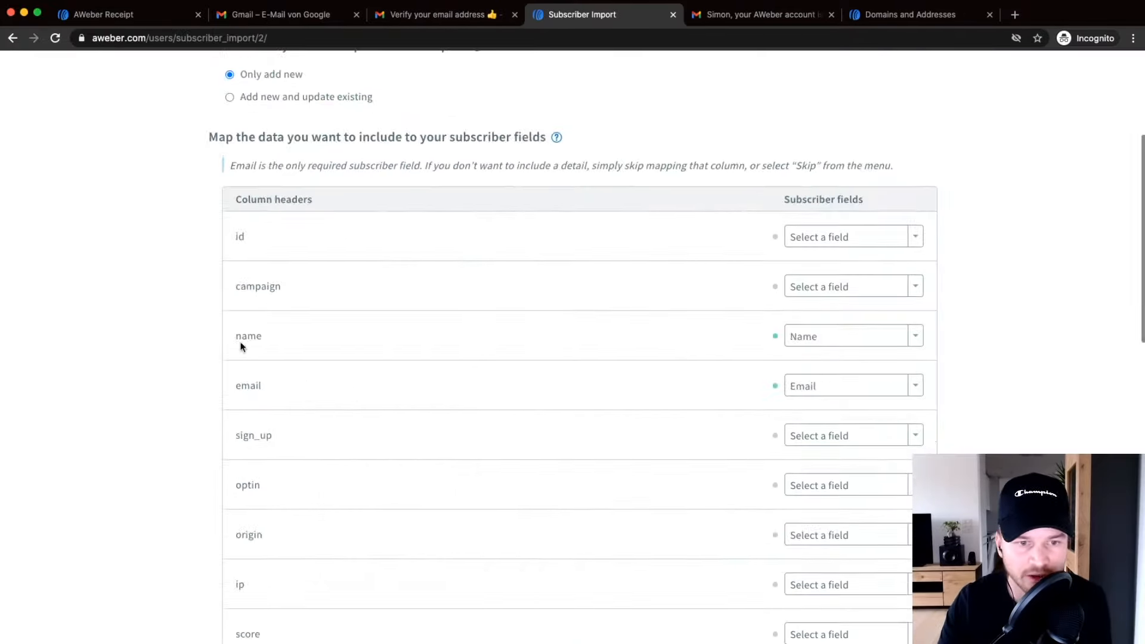
scroll(578, 367, down, 3)
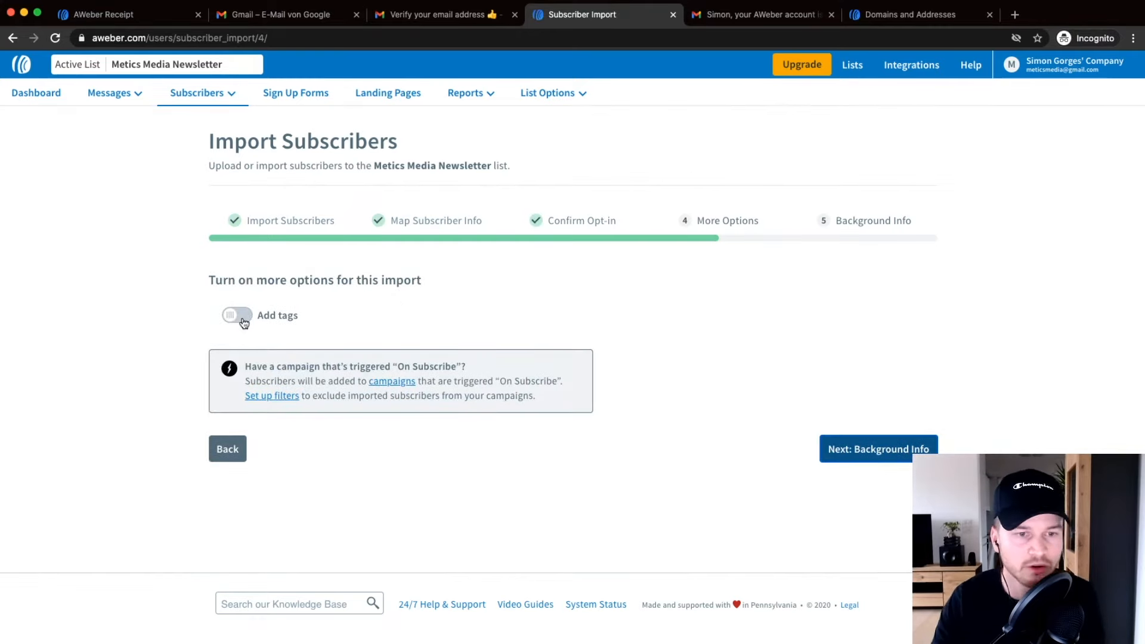
click(237, 315)
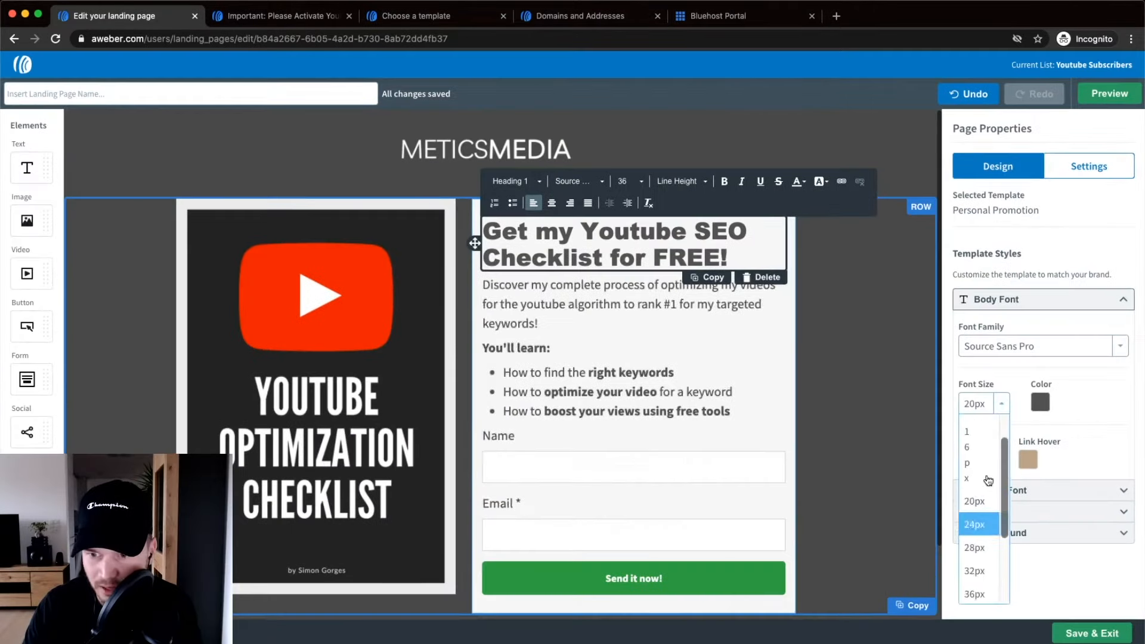
click(394, 511)
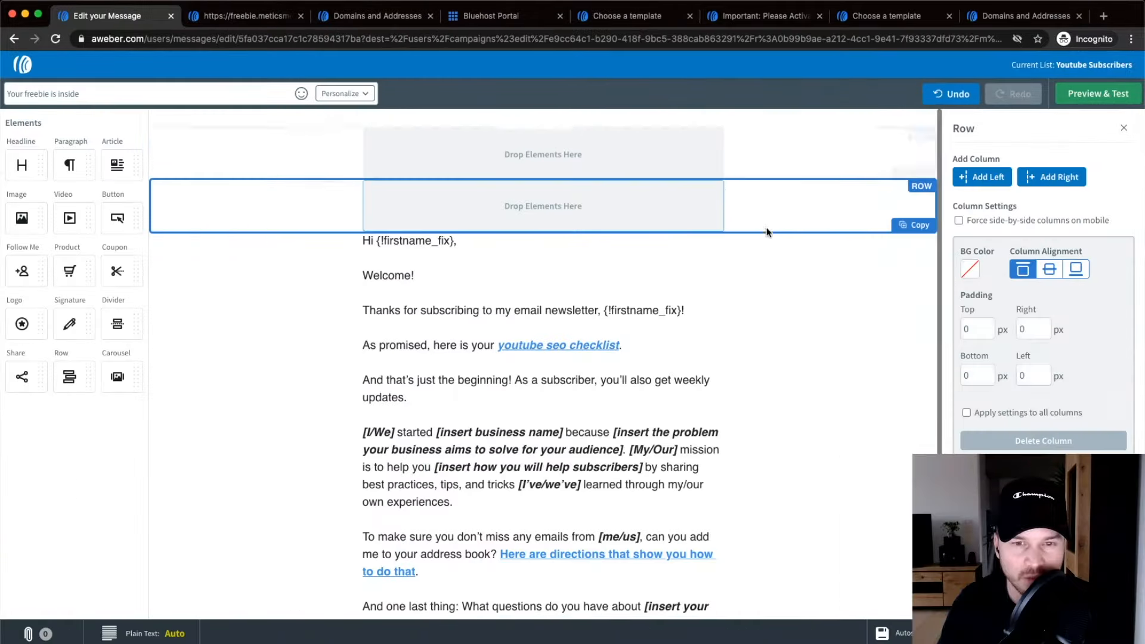
click(1092, 95)
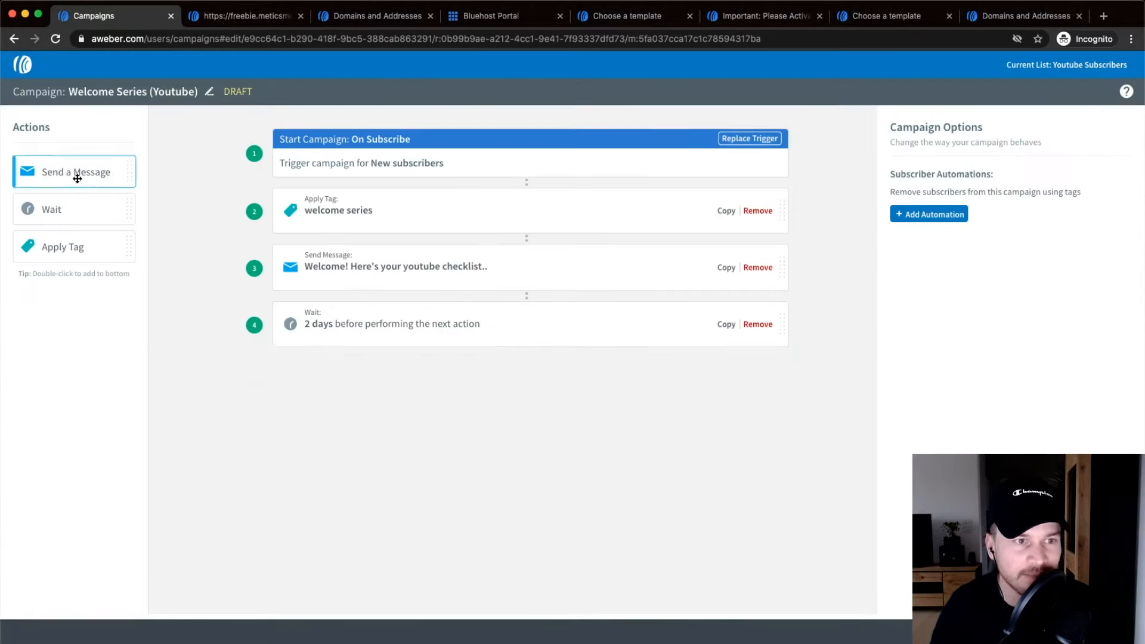
drag(76, 173, 525, 389)
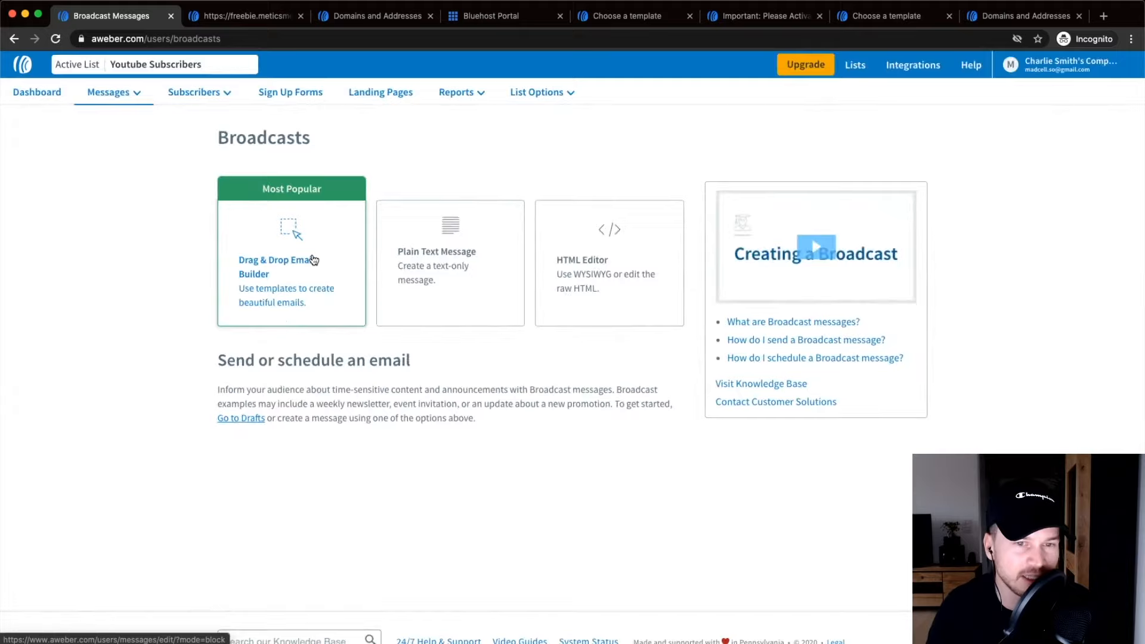
click(299, 288)
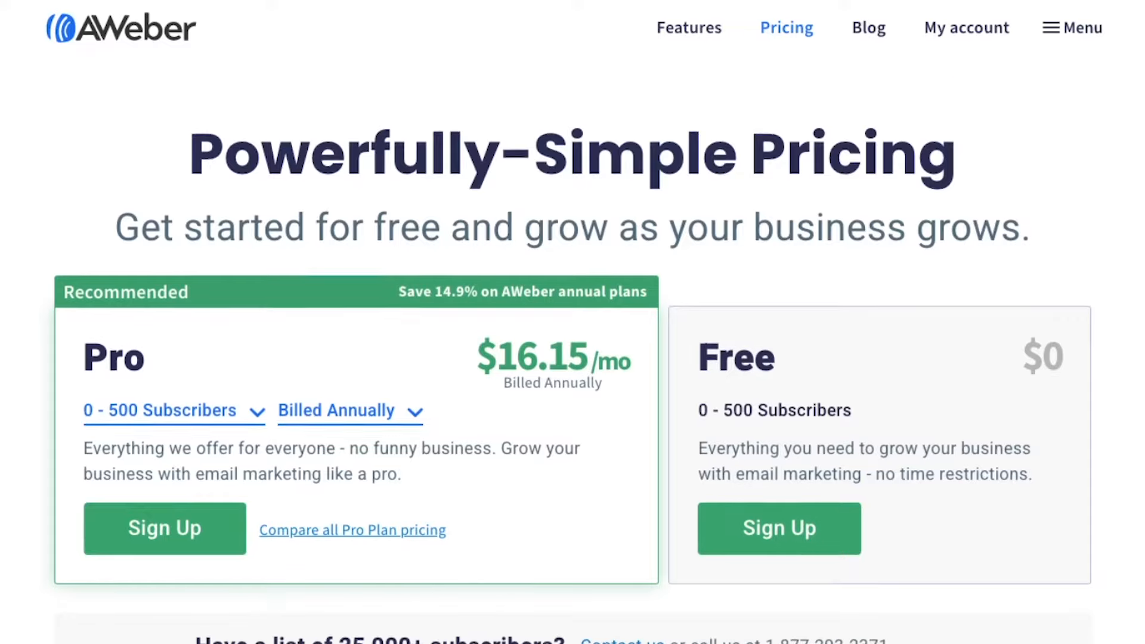
Highlight the Free plan's 500-subscriber limit and 3,000/mo email sends in the Features table.
scroll(572, 358, down, 3)
scroll(1019, 352, down, 6)
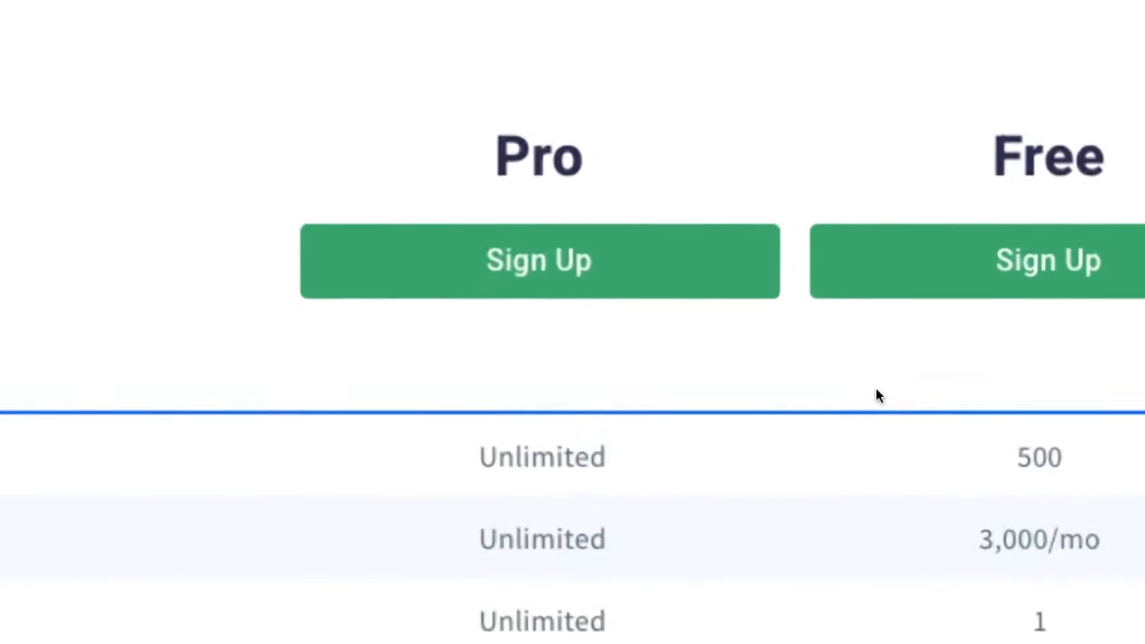
double_click(884, 409)
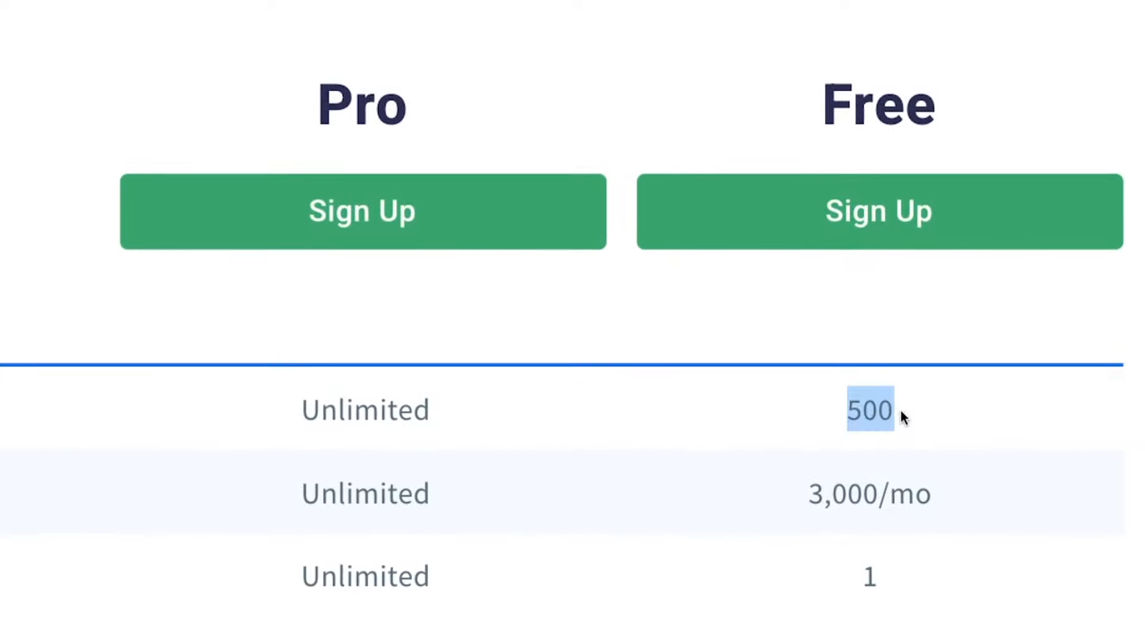
click(794, 504)
drag(793, 498, 971, 493)
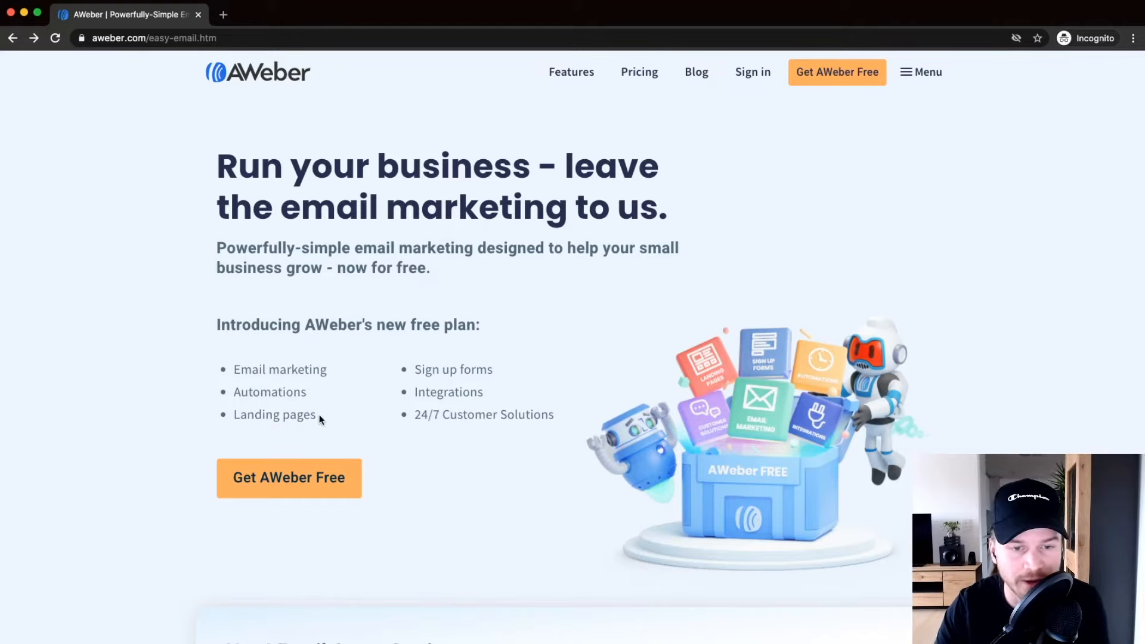
Highlight 'free plan' in the heading and the Automations, Landing pages and Integrations features.
scroll(266, 355, up, 5)
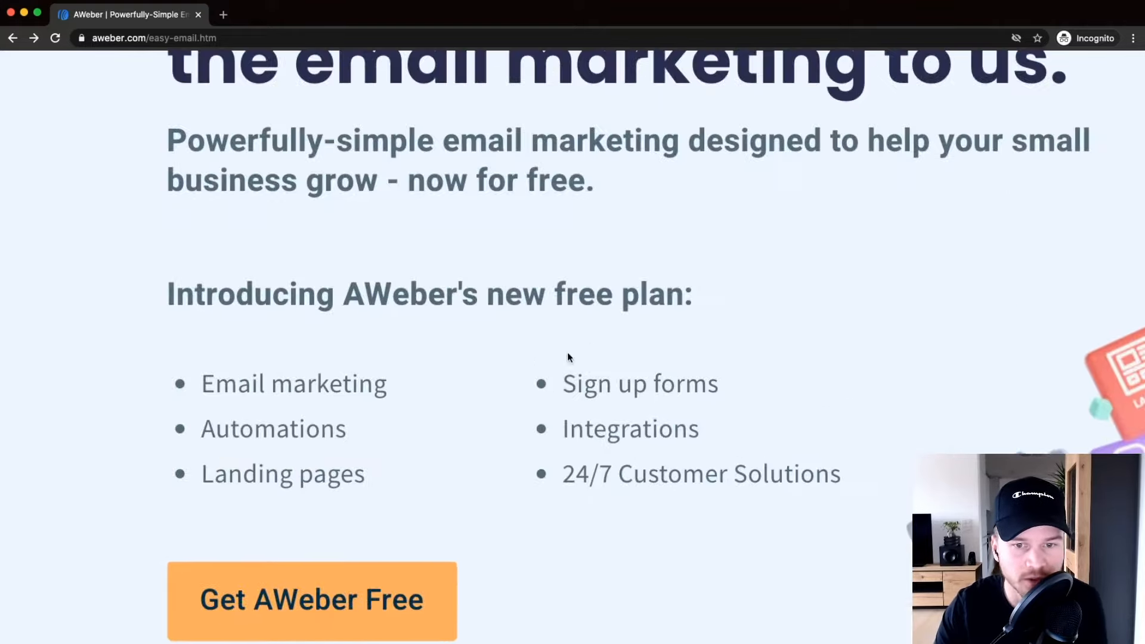
scroll(554, 311, right, 1)
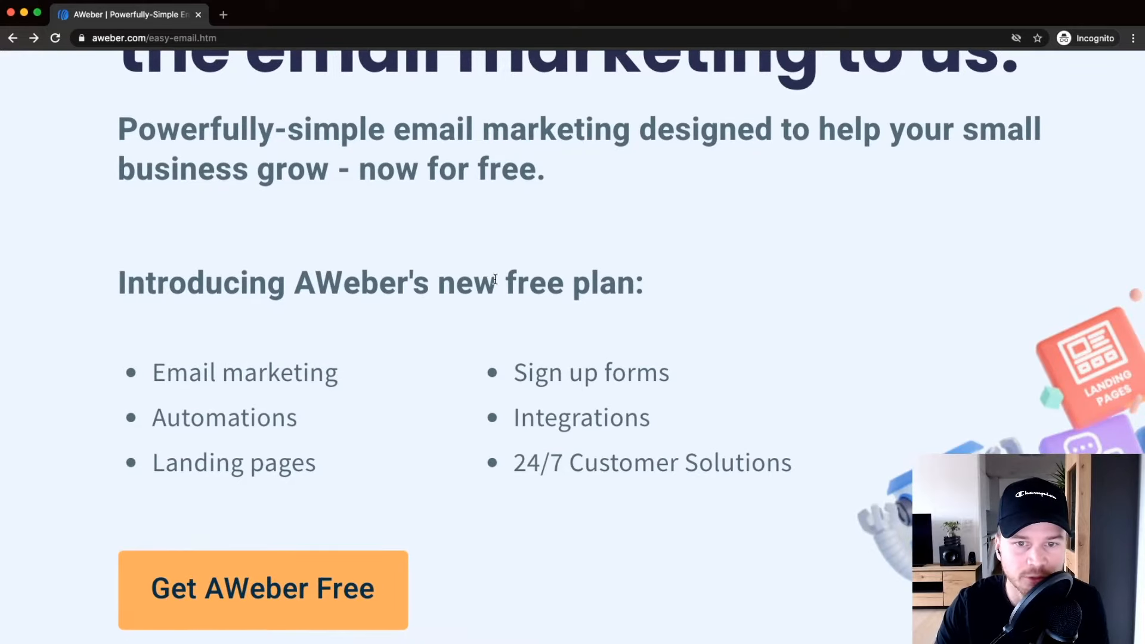
drag(495, 279, 616, 281)
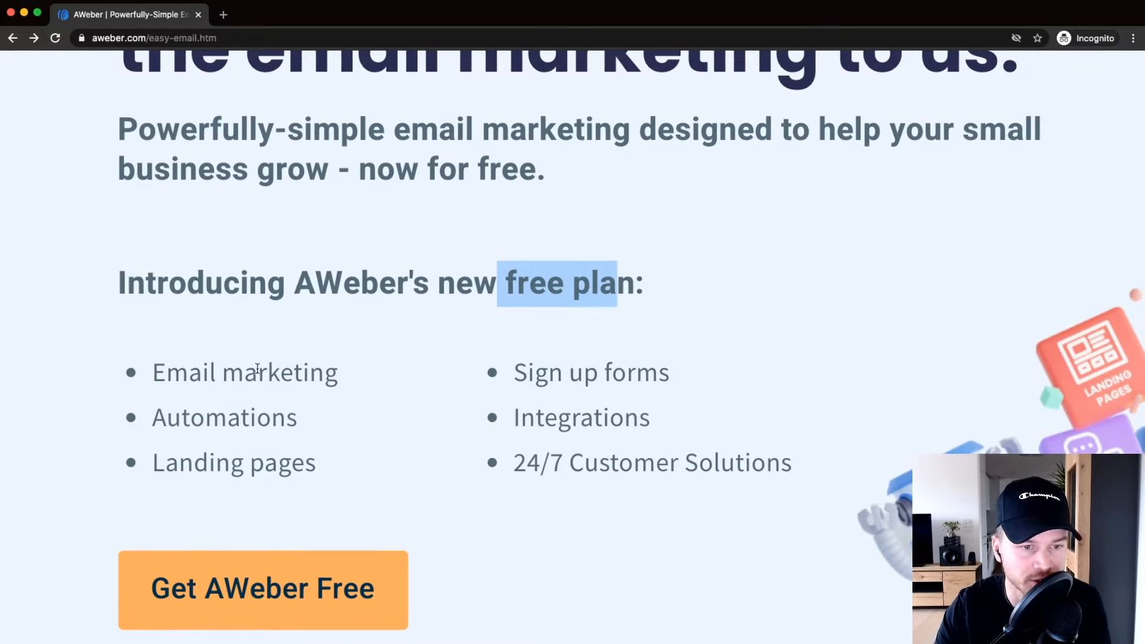
scroll(267, 344, down, 1)
drag(153, 334, 353, 325)
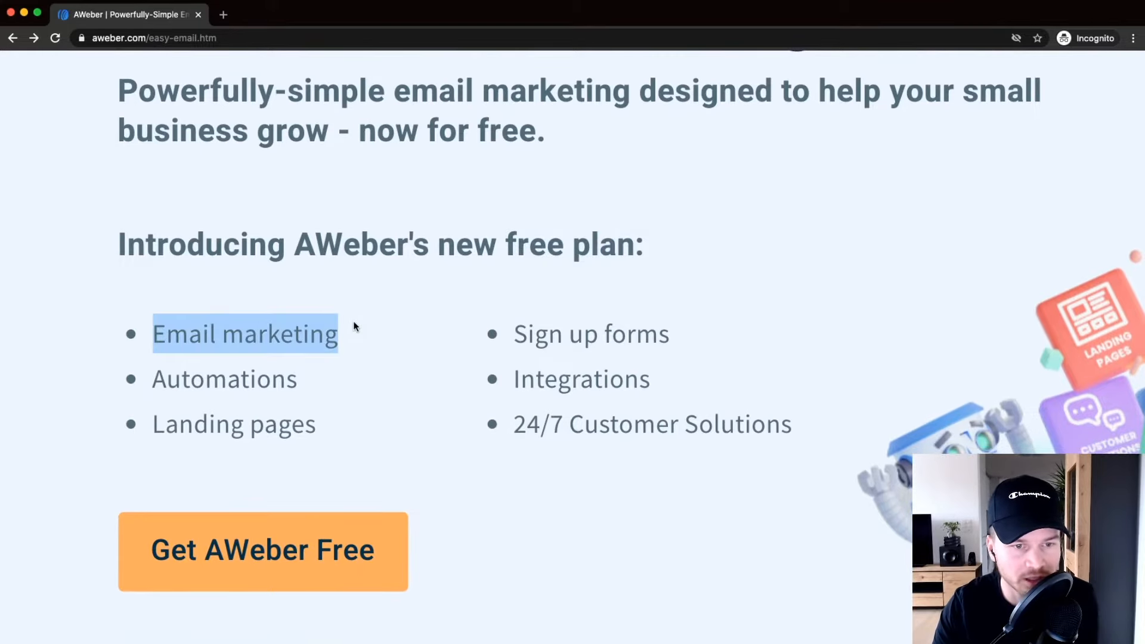
drag(149, 376, 309, 373)
drag(169, 423, 333, 426)
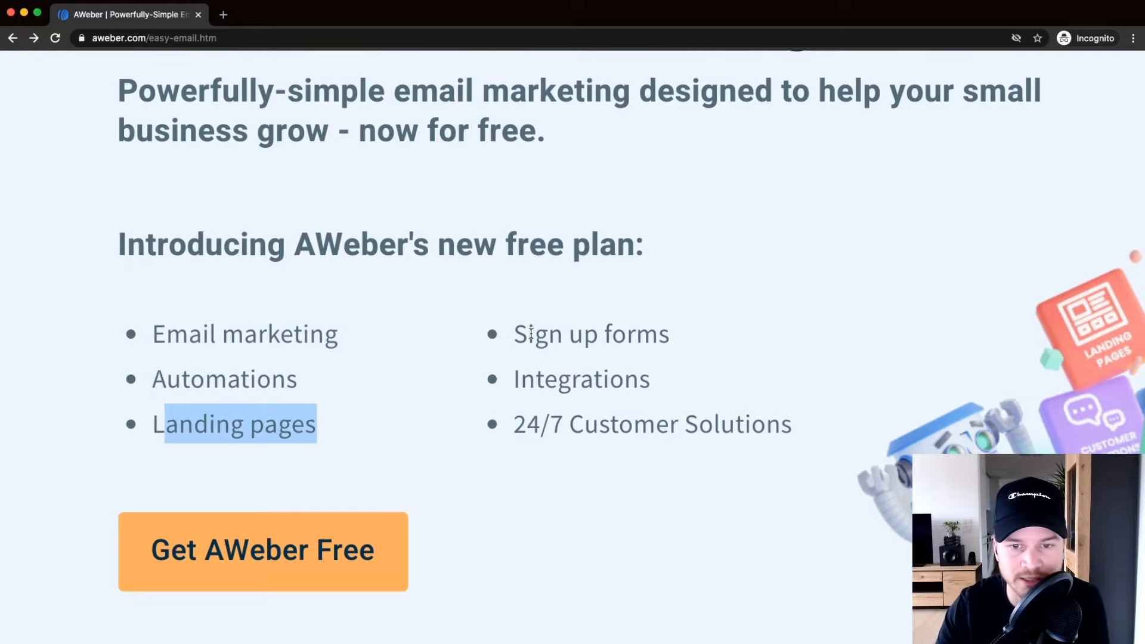
drag(512, 386, 603, 384)
click(596, 418)
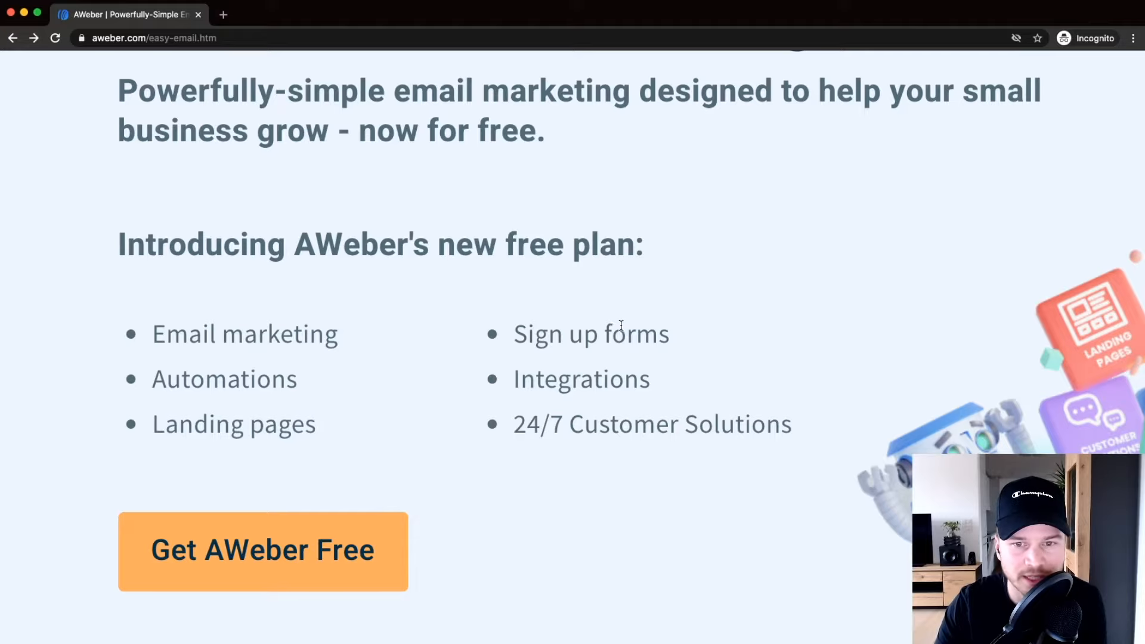
Zoom back out and open the Pricing page in a new tab, switching to it.
key(super+minus)
key(super+minus)
key(super+minus)
key(super+minus)
key(super+minus)
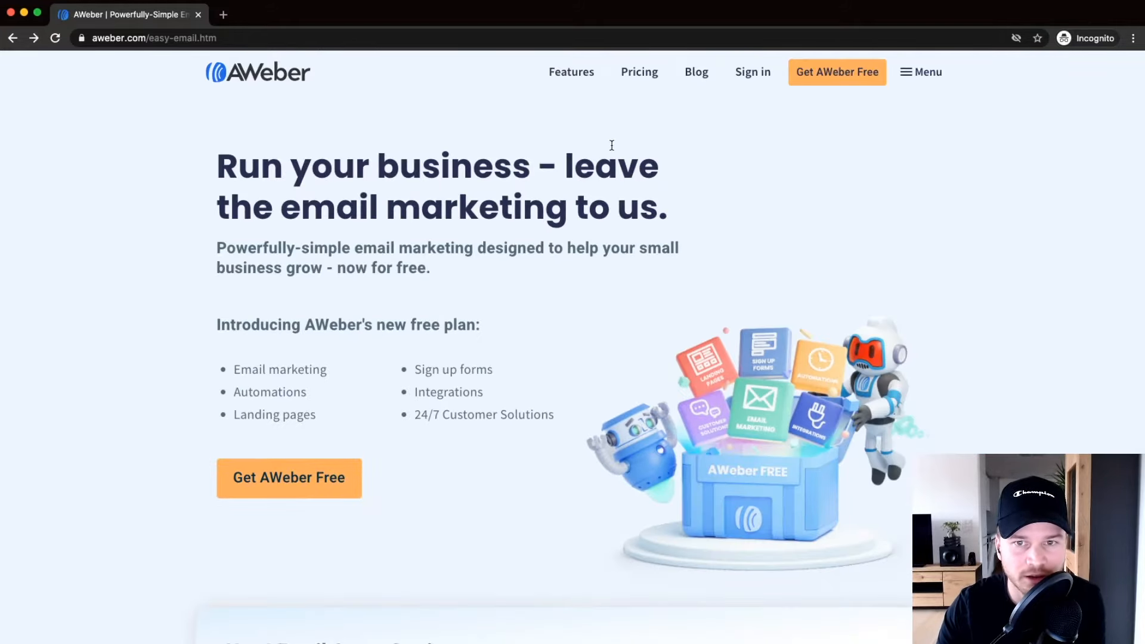
scroll(643, 70, up, 5)
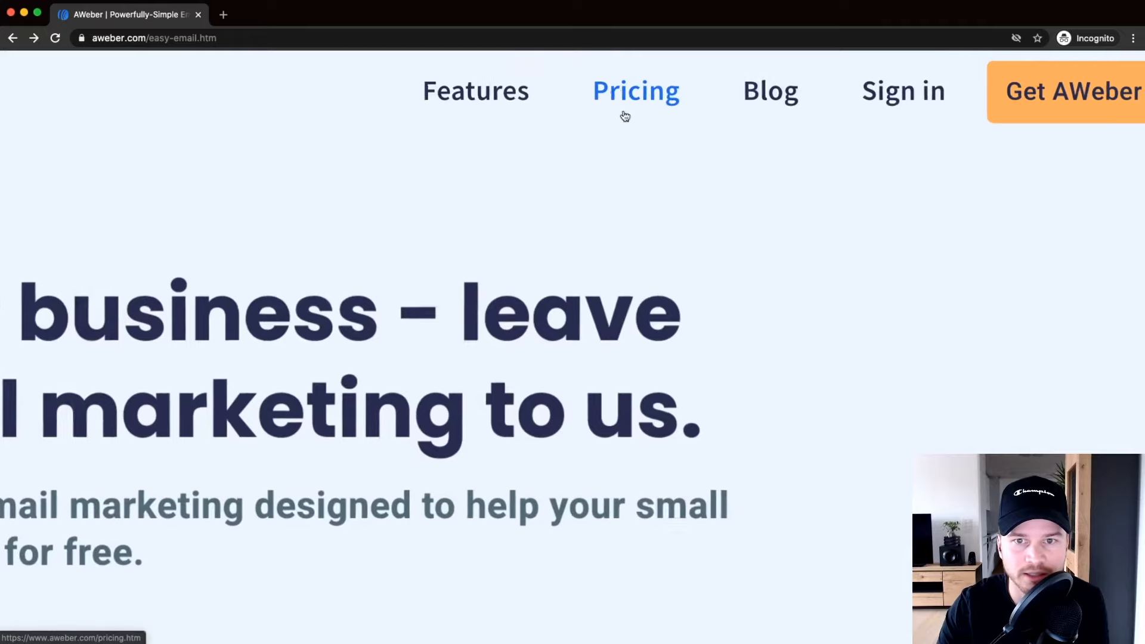
right_click(633, 97)
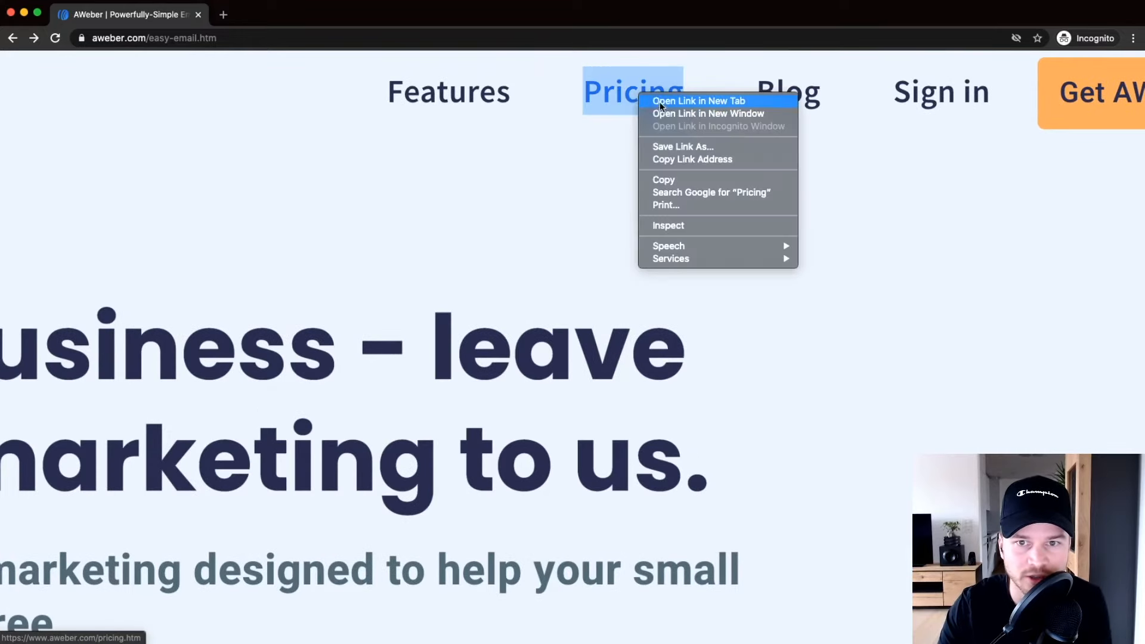
click(678, 100)
key(ctrl+Tab)
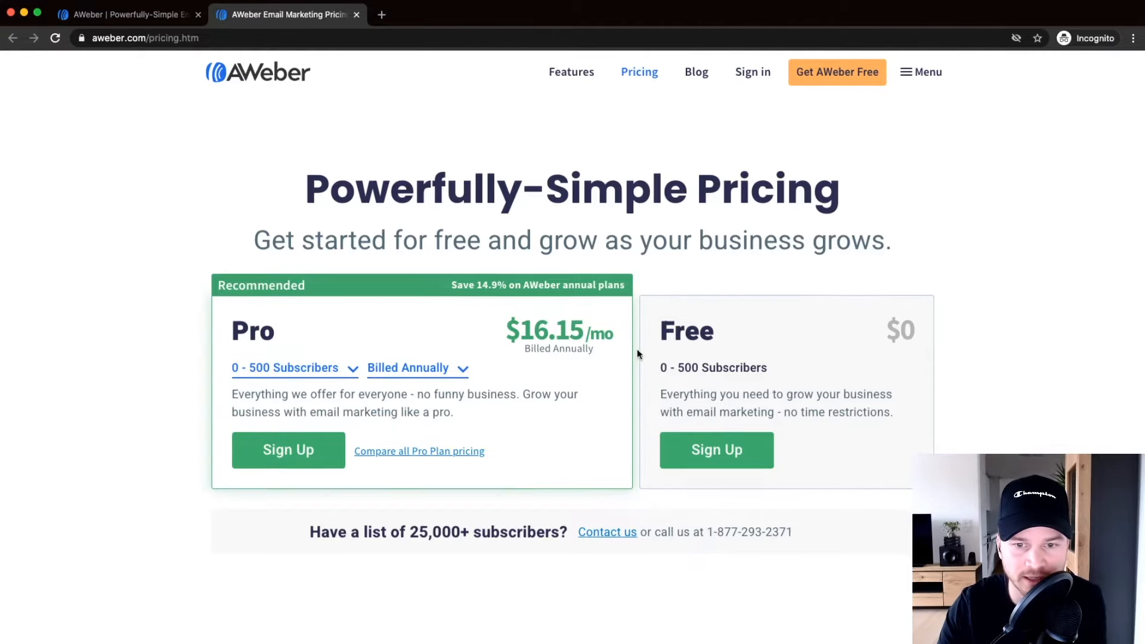
Review the pricing table, highlighting the Free plan's 500 Subscribers limit.
scroll(636, 349, down, 4)
scroll(1140, 170, down, 1)
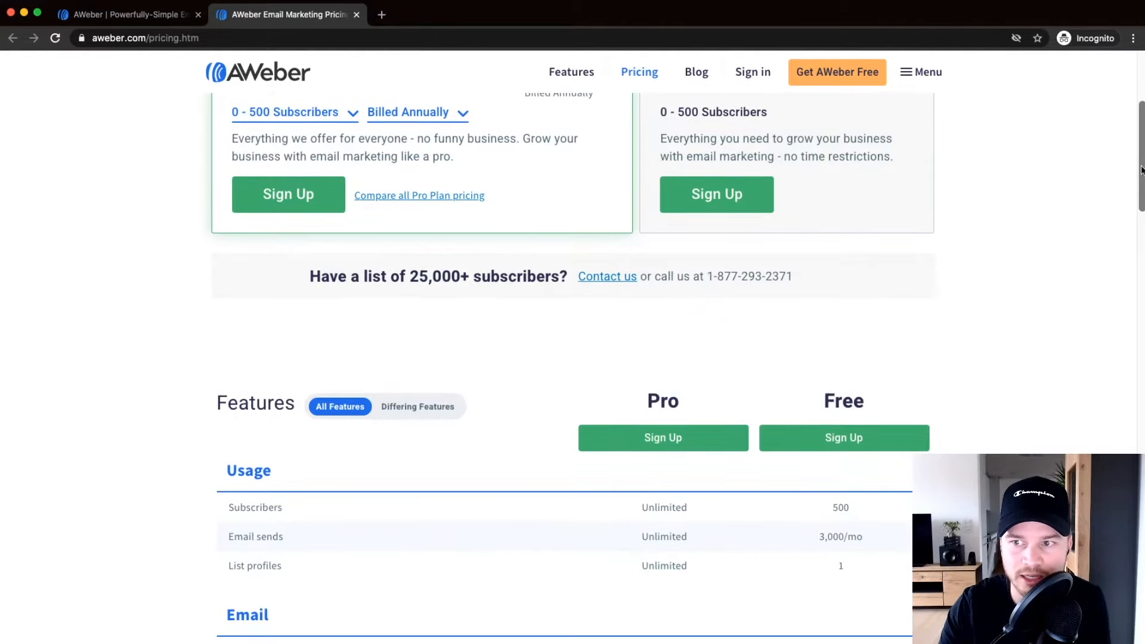
drag(642, 406, 732, 405)
scroll(811, 395, down, 1)
drag(820, 319, 855, 303)
click(855, 303)
scroll(892, 324, down, 8)
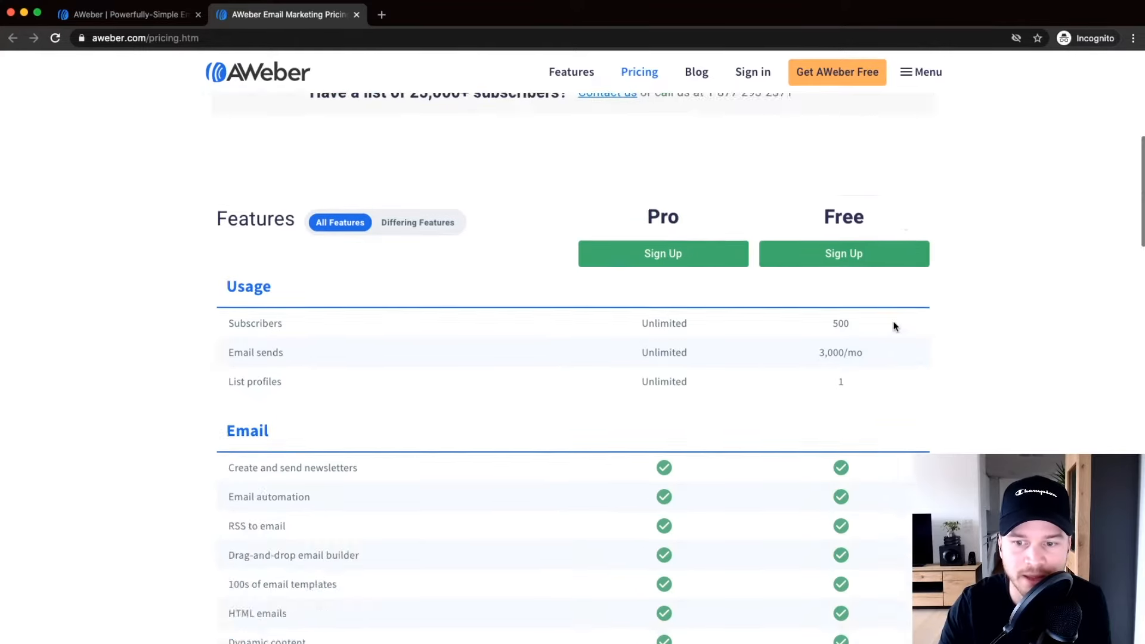
scroll(1073, 278, down, 2)
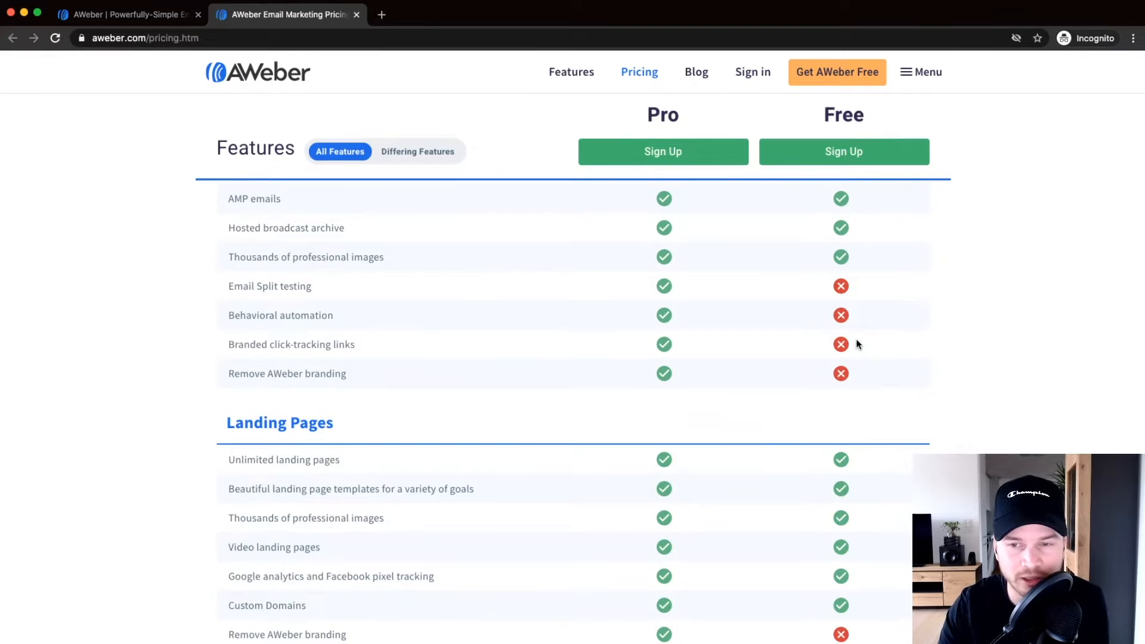
scroll(855, 342, up, 12)
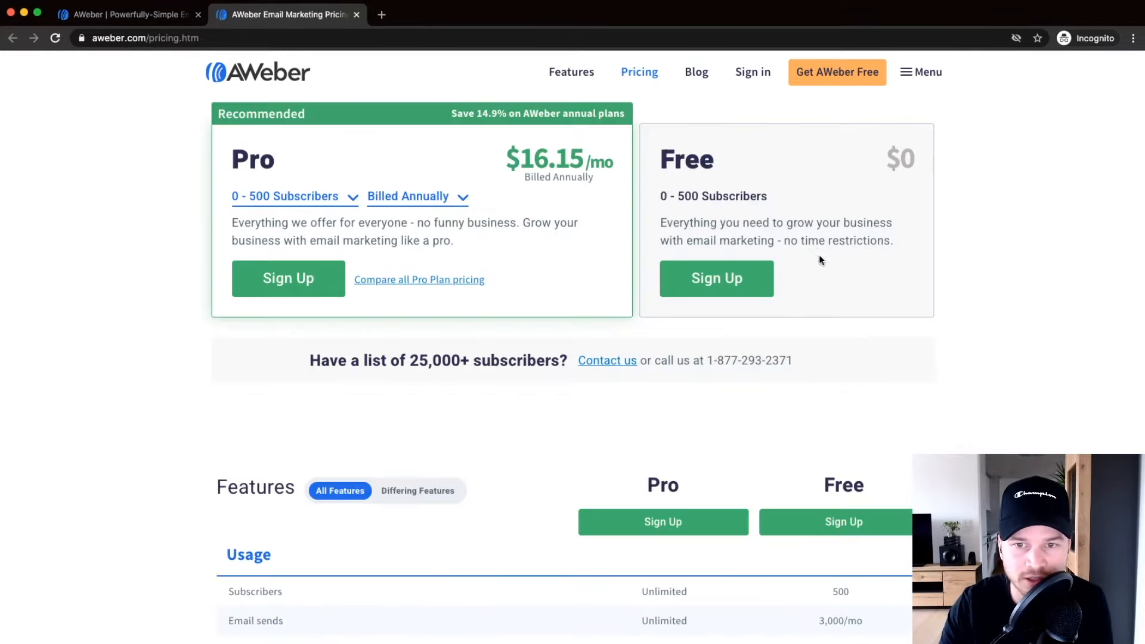
scroll(691, 198, up, 5)
drag(677, 195, 846, 194)
click(845, 195)
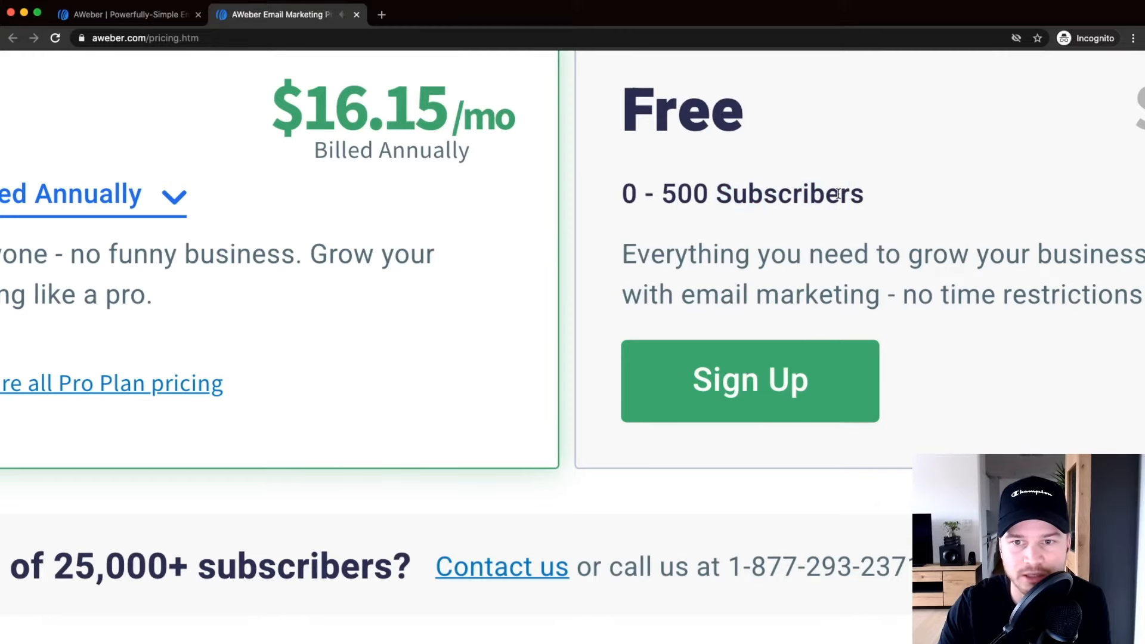
scroll(837, 194, down, 2)
scroll(750, 179, down, 3)
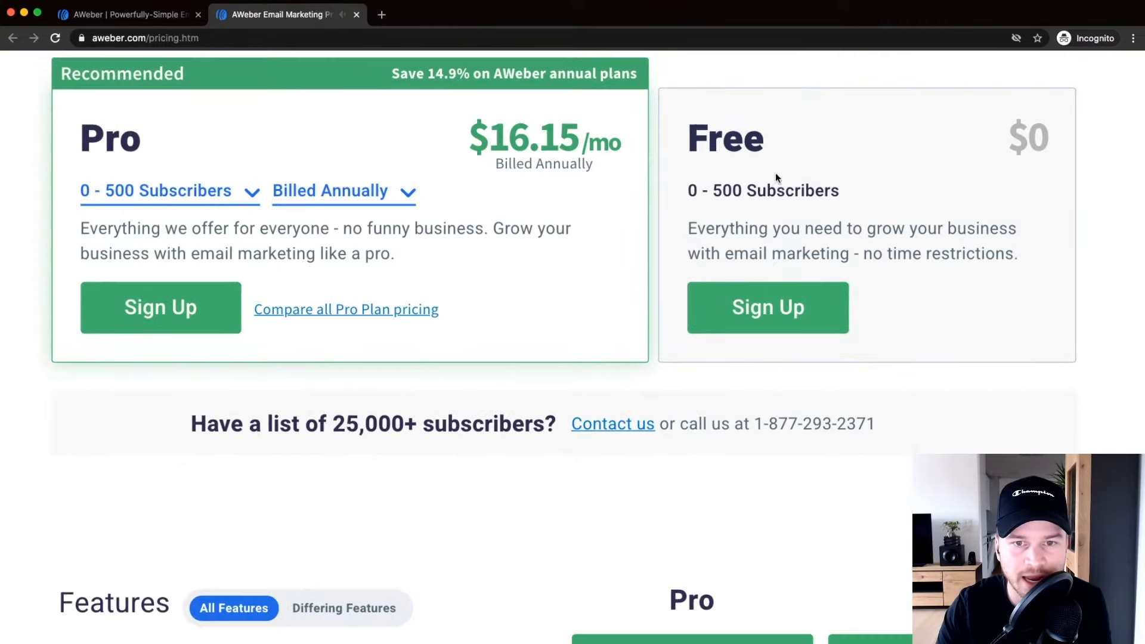
scroll(796, 191, up, 2)
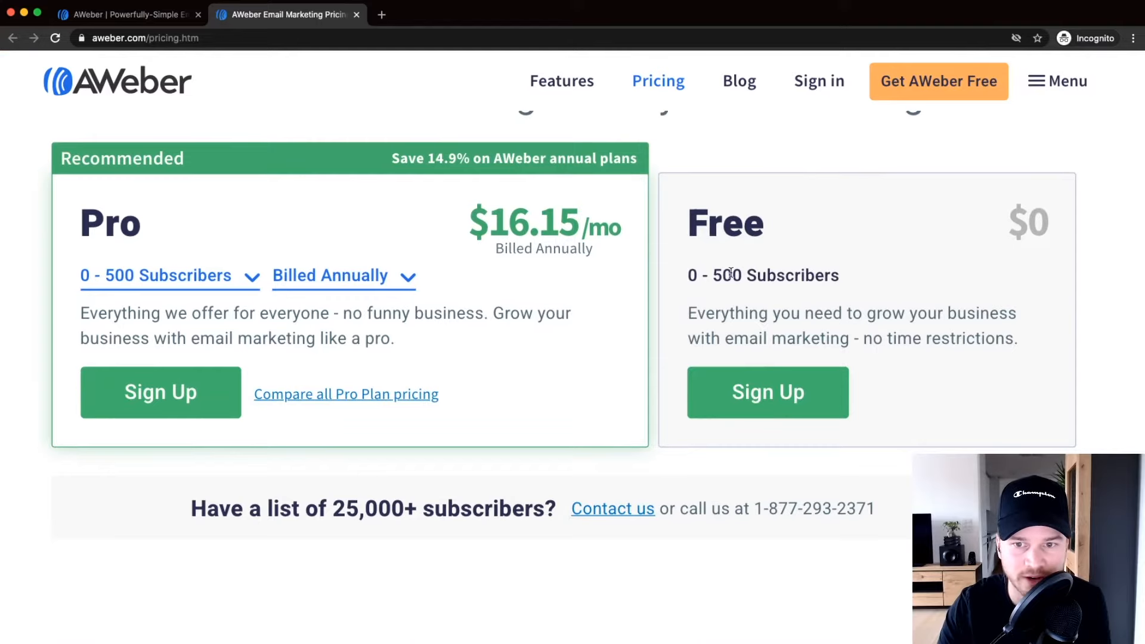
drag(717, 275, 864, 278)
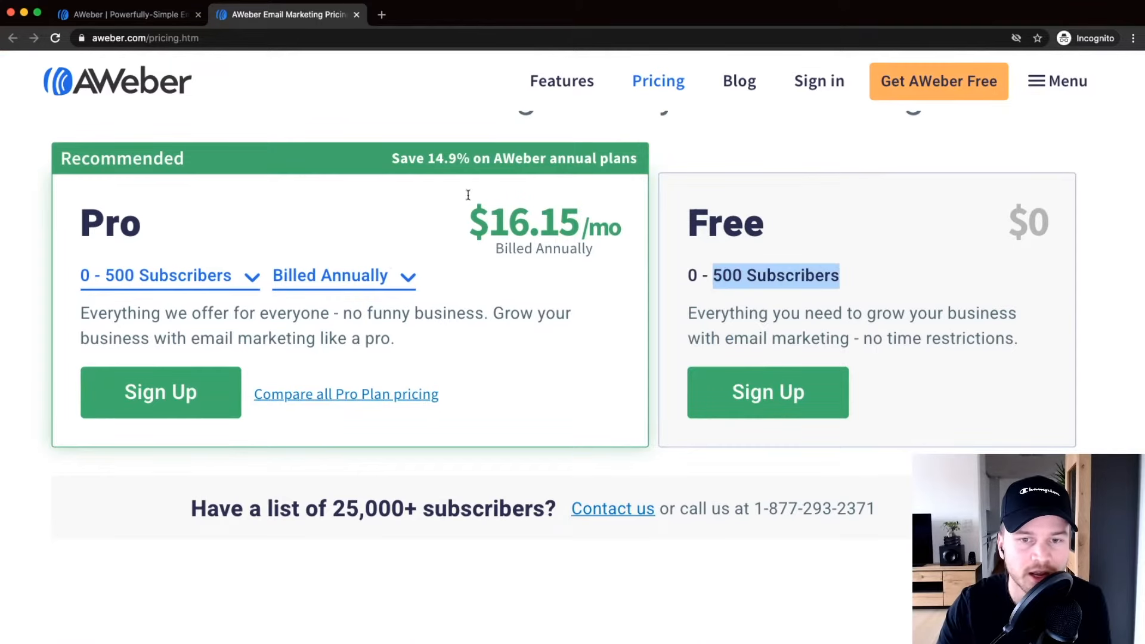
Switch Pro to Billed Monthly to show $19/mo, then close the pricing tab.
click(370, 227)
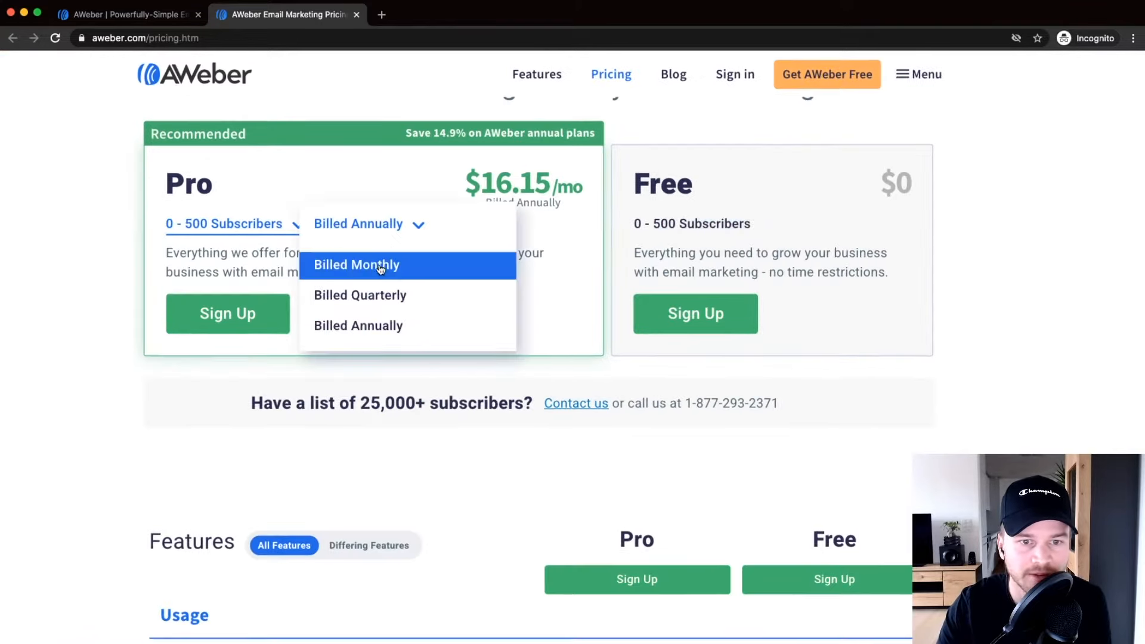
click(382, 264)
mouse_move(516, 173)
mouse_down()
mouse_move(595, 179)
mouse_move(453, 316)
mouse_move(536, 183)
mouse_up()
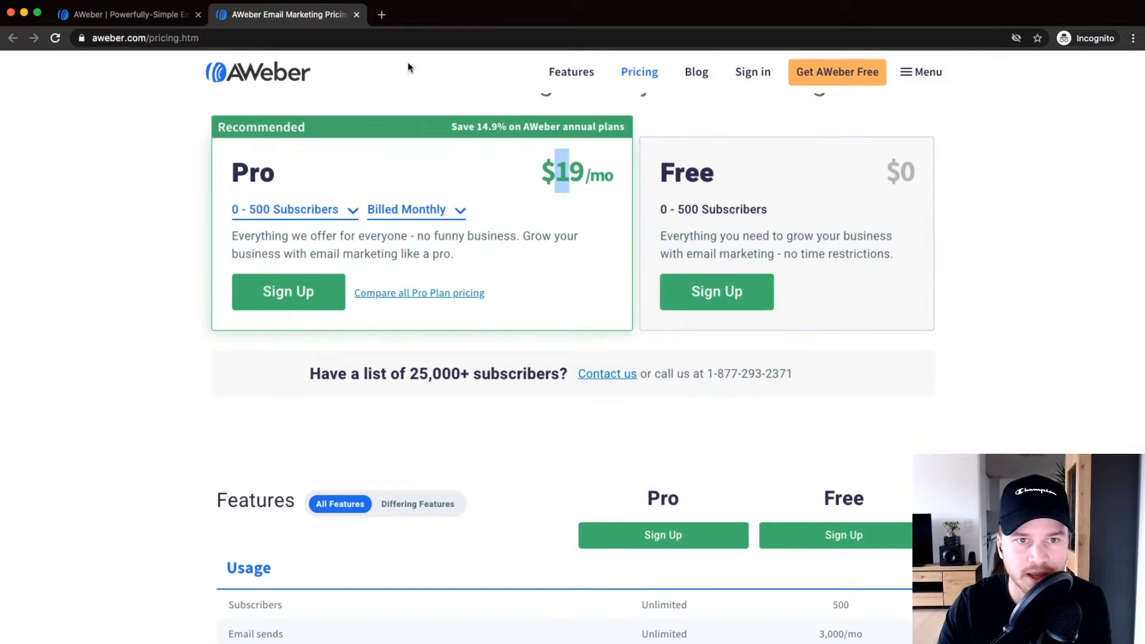
click(356, 14)
scroll(448, 295, down, 5)
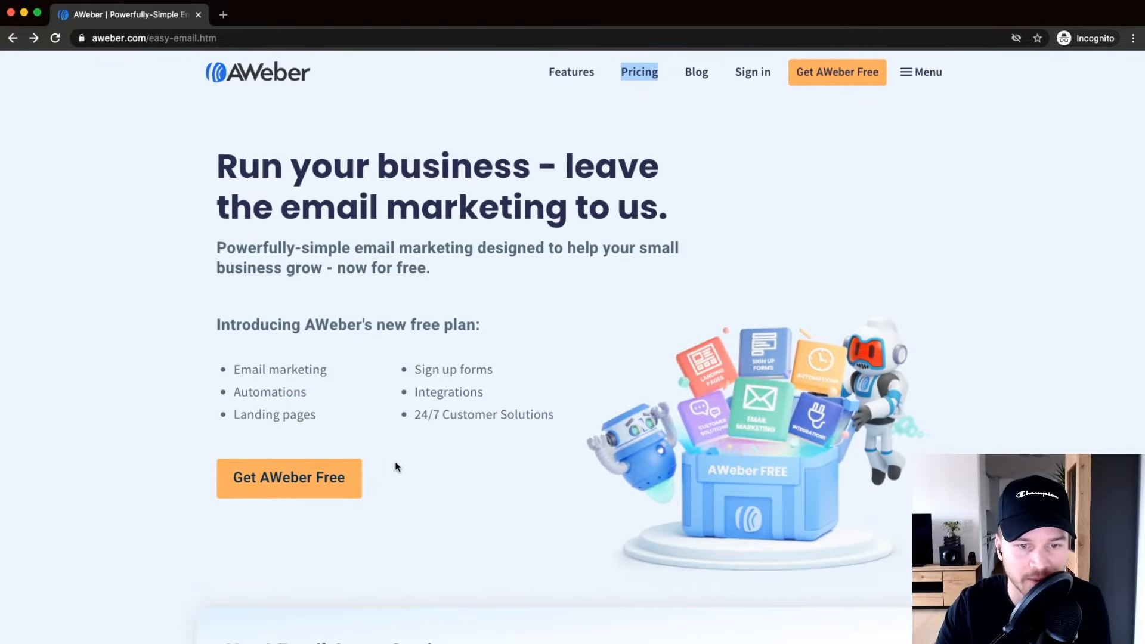
Start the free sign-up and enter the first name.
scroll(280, 477, down, 2)
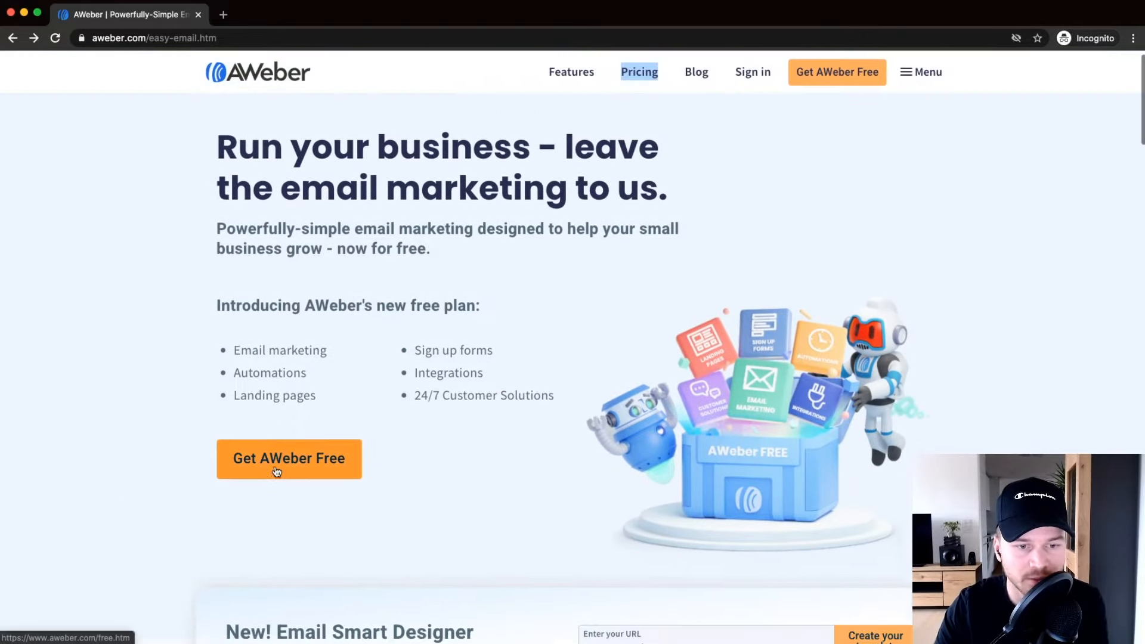
click(286, 428)
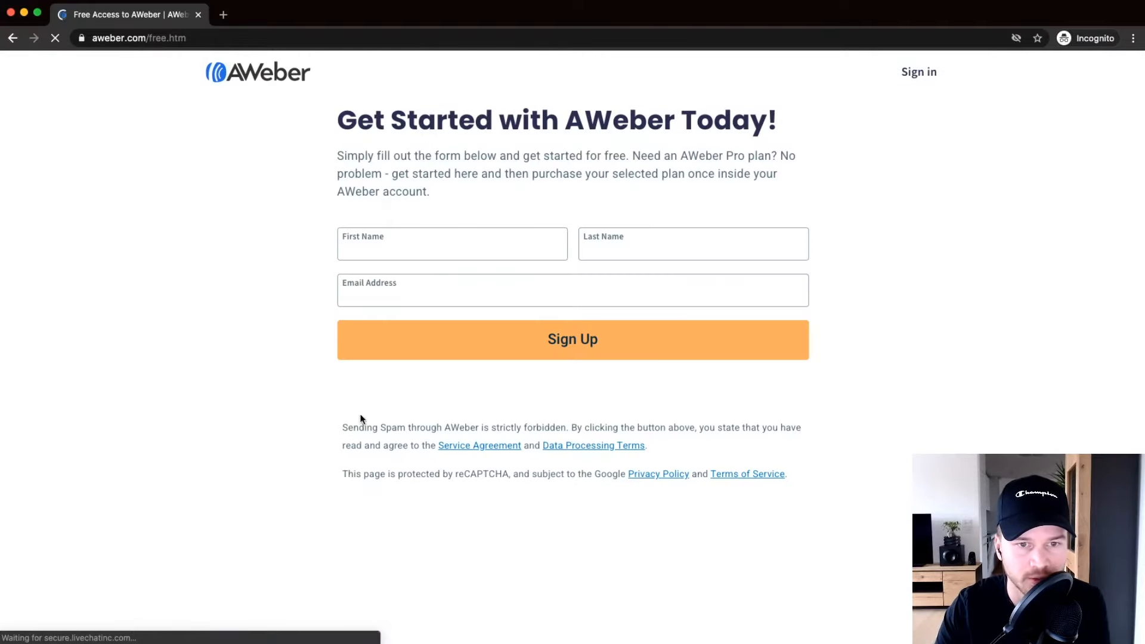
click(453, 244)
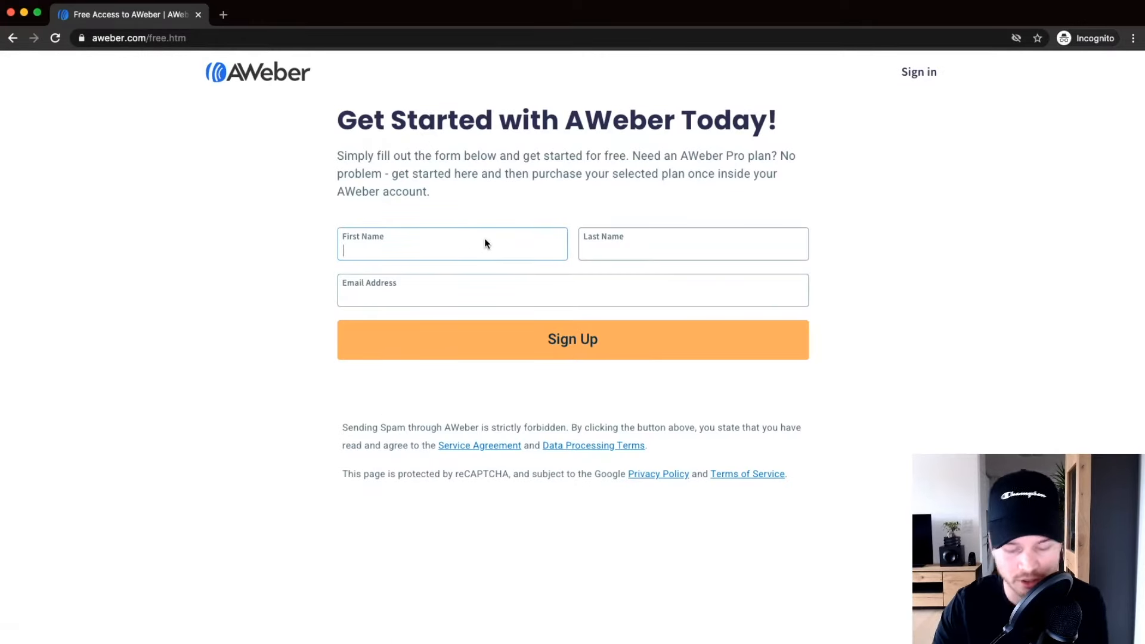
text(Simon)
key(Tab)
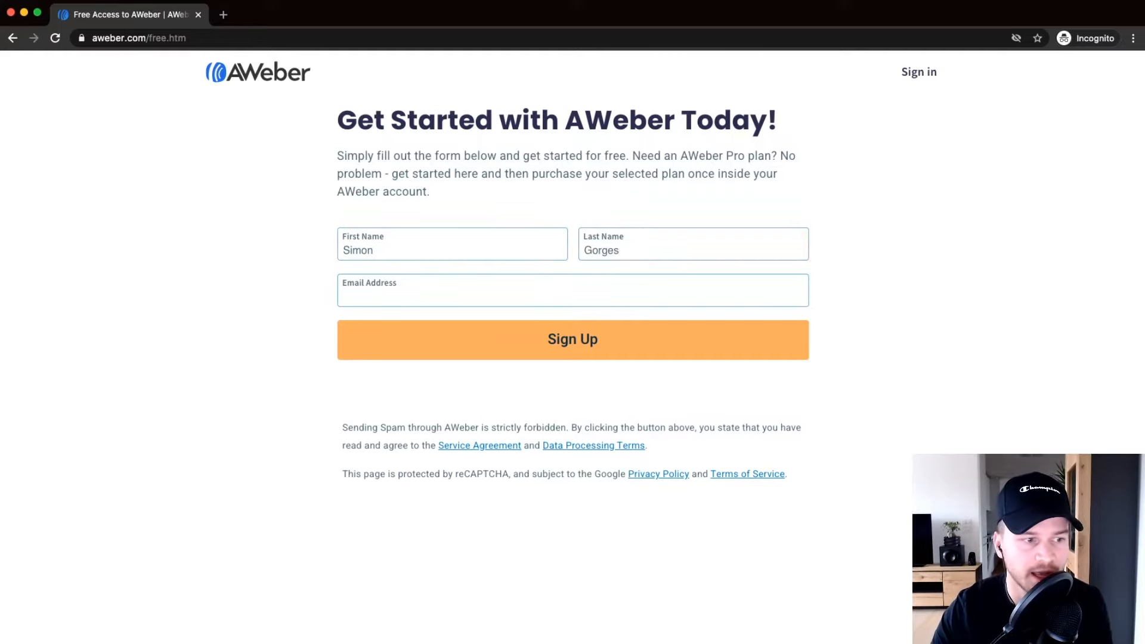
key(super+Tab)
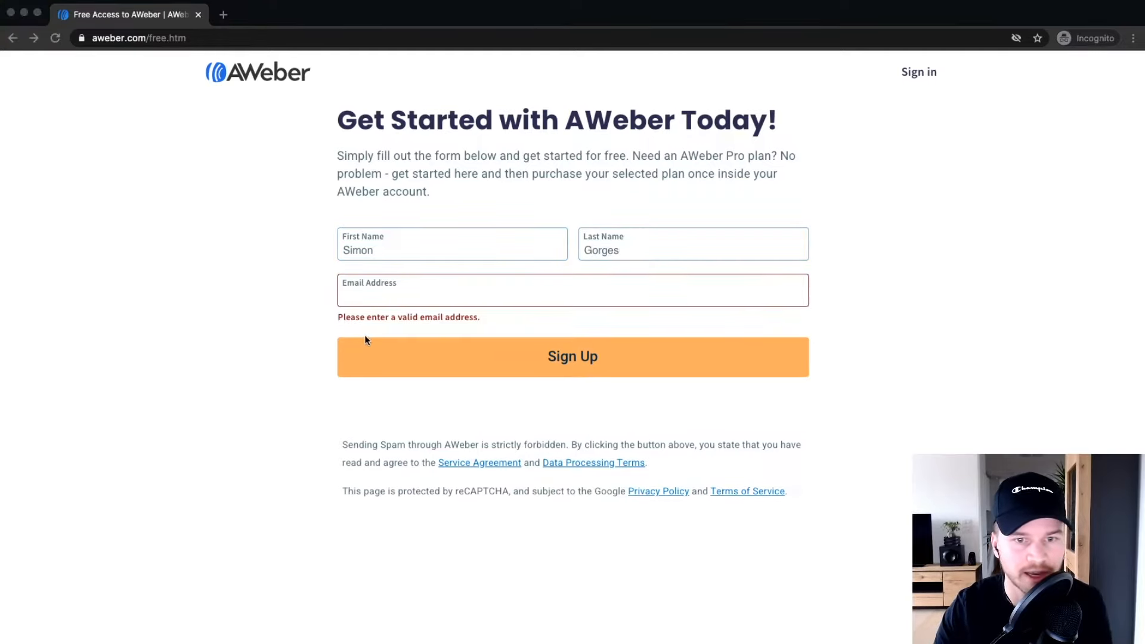
Paste the sign-up e-mail address into Email Address and submit the form.
click(397, 285)
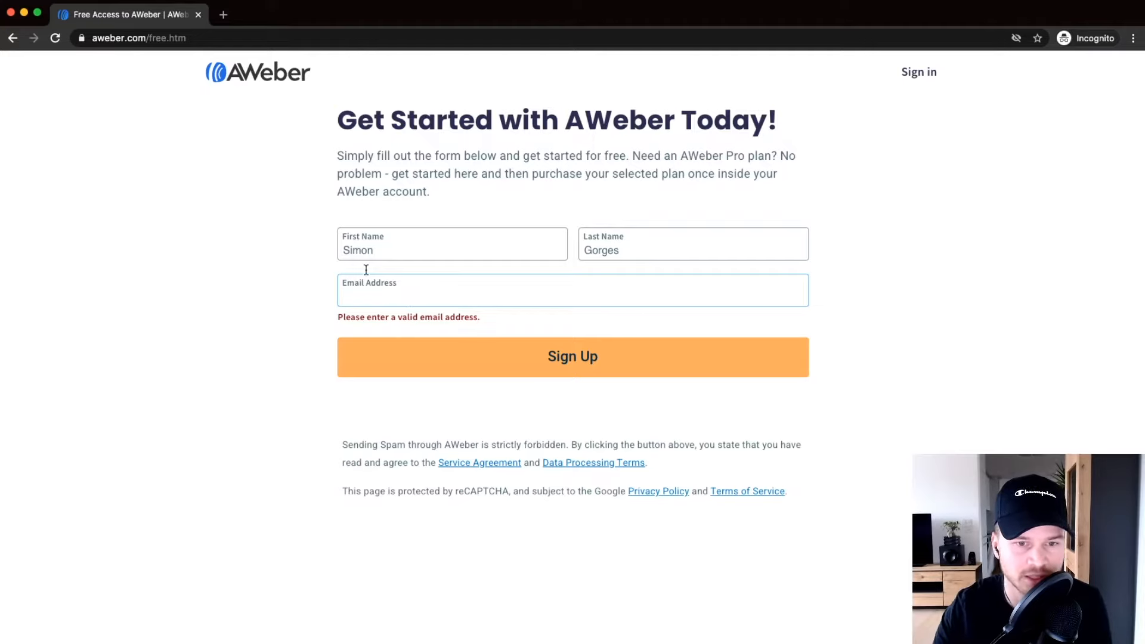
key(super+v)
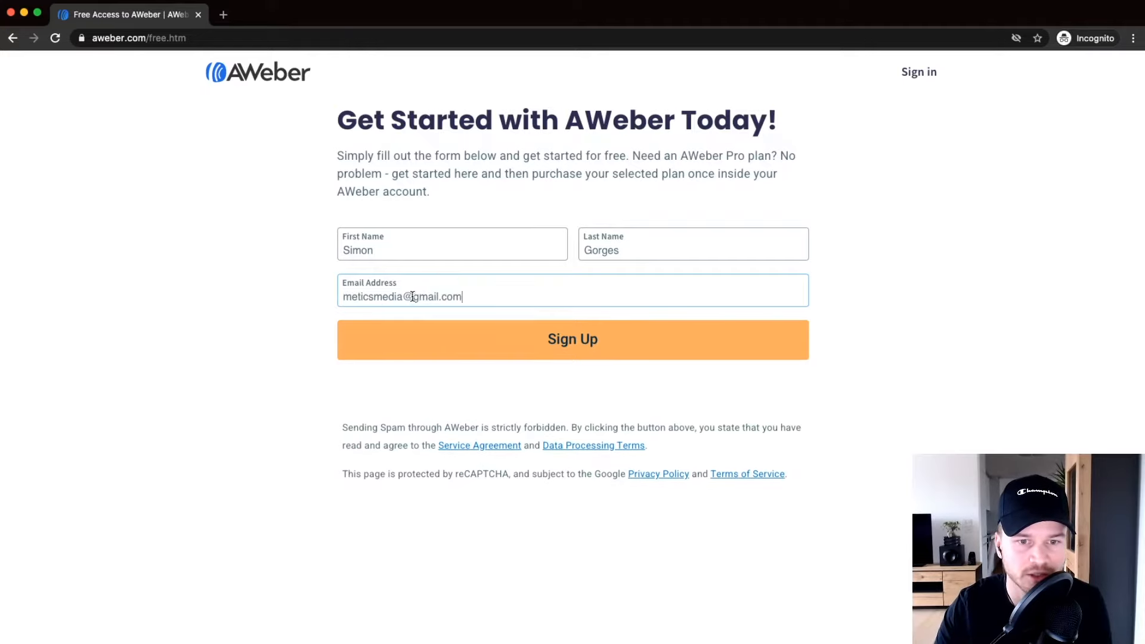
drag(415, 297, 480, 291)
scroll(437, 298, up, 5)
click(491, 298)
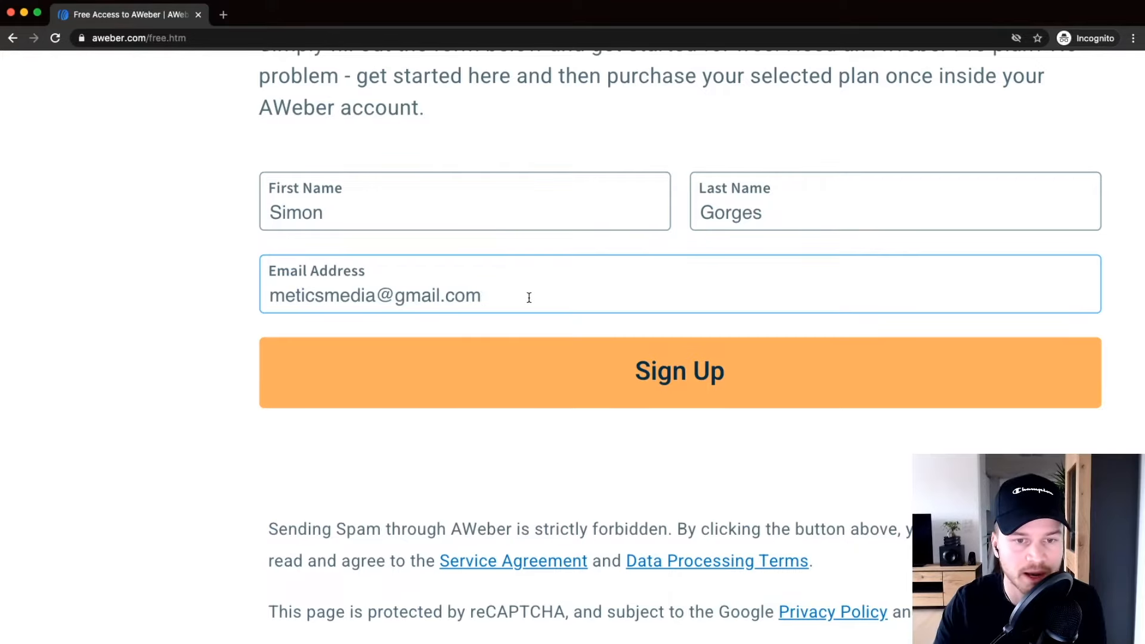
scroll(521, 286, down, 5)
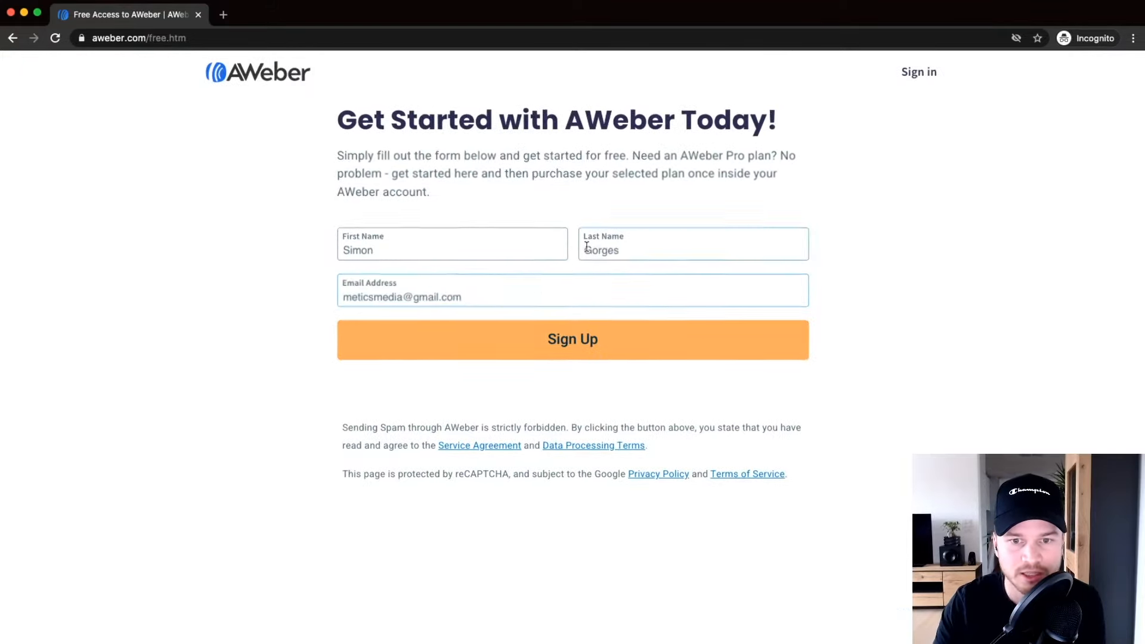
click(590, 340)
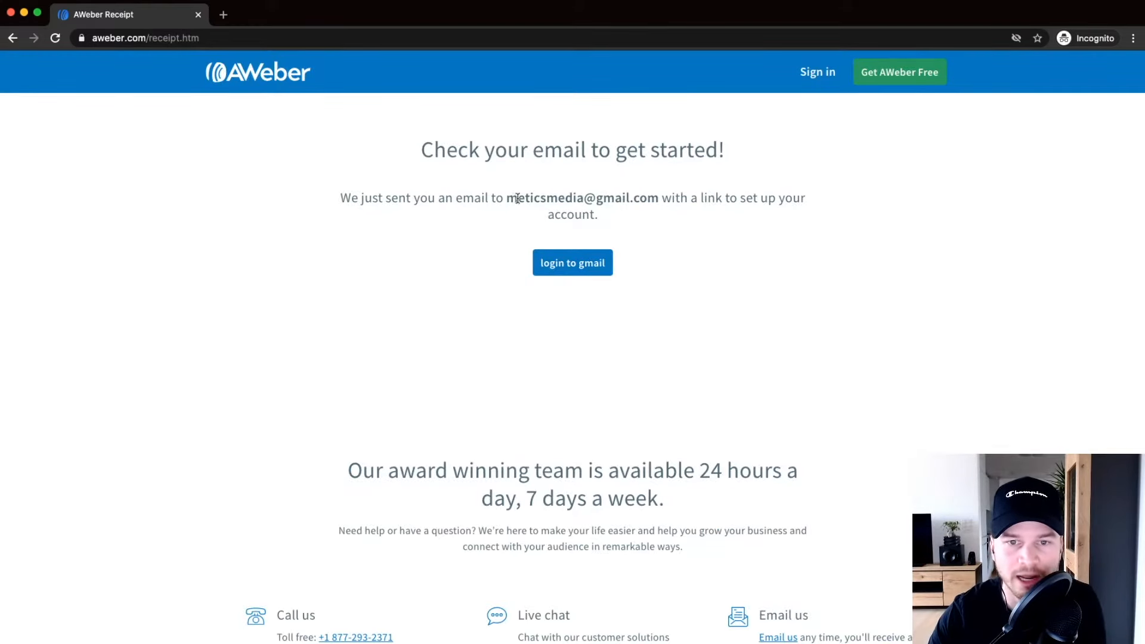
Highlight the address the setup email was sent to on the receipt page.
scroll(547, 196, up, 5)
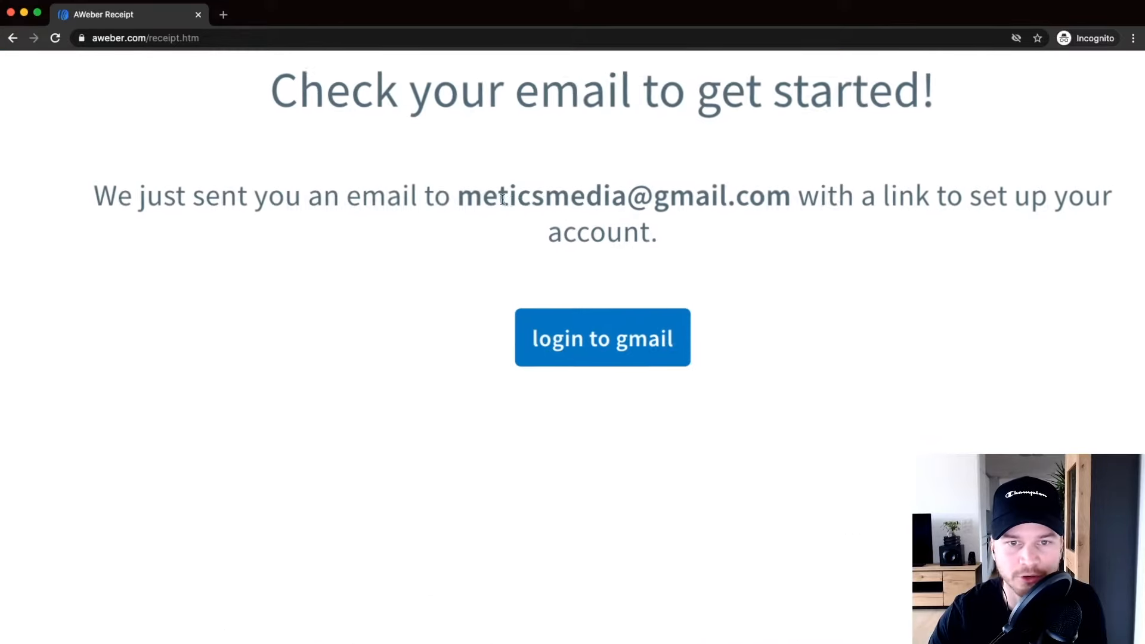
drag(452, 192, 783, 200)
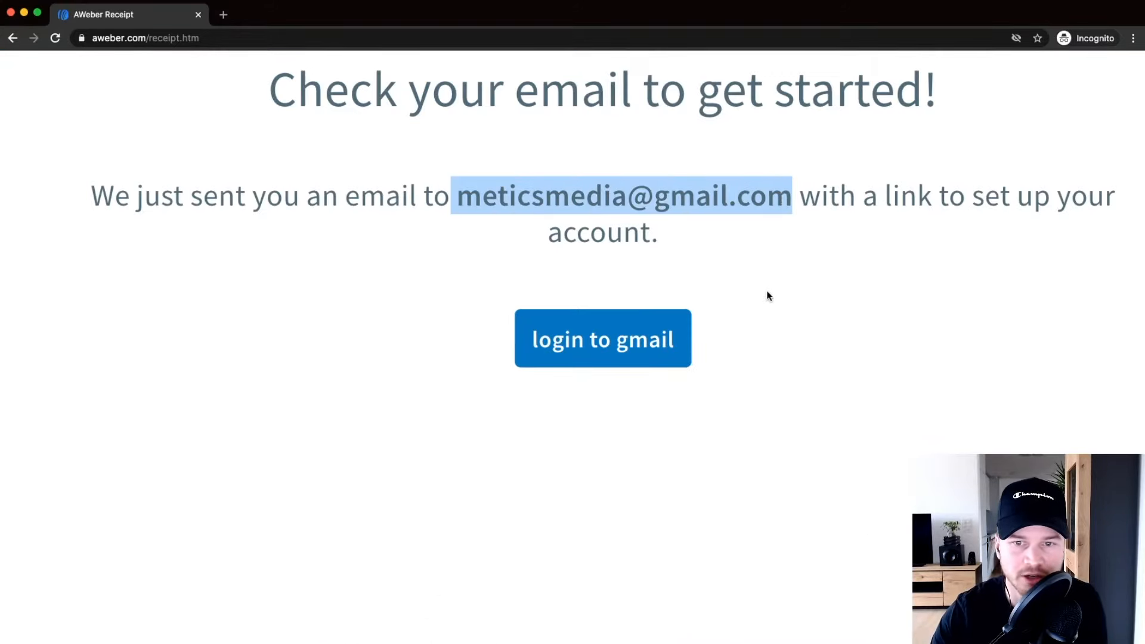
scroll(754, 271, down, 5)
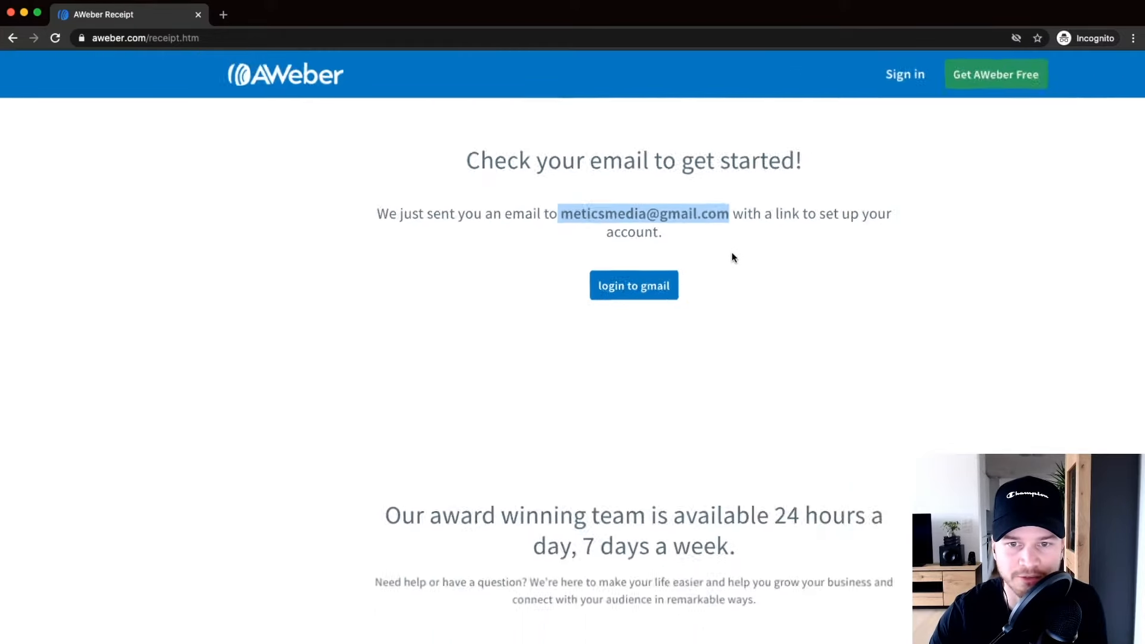
Follow the welcome email's verification link and begin entering the account e-mail for password setup.
click(590, 207)
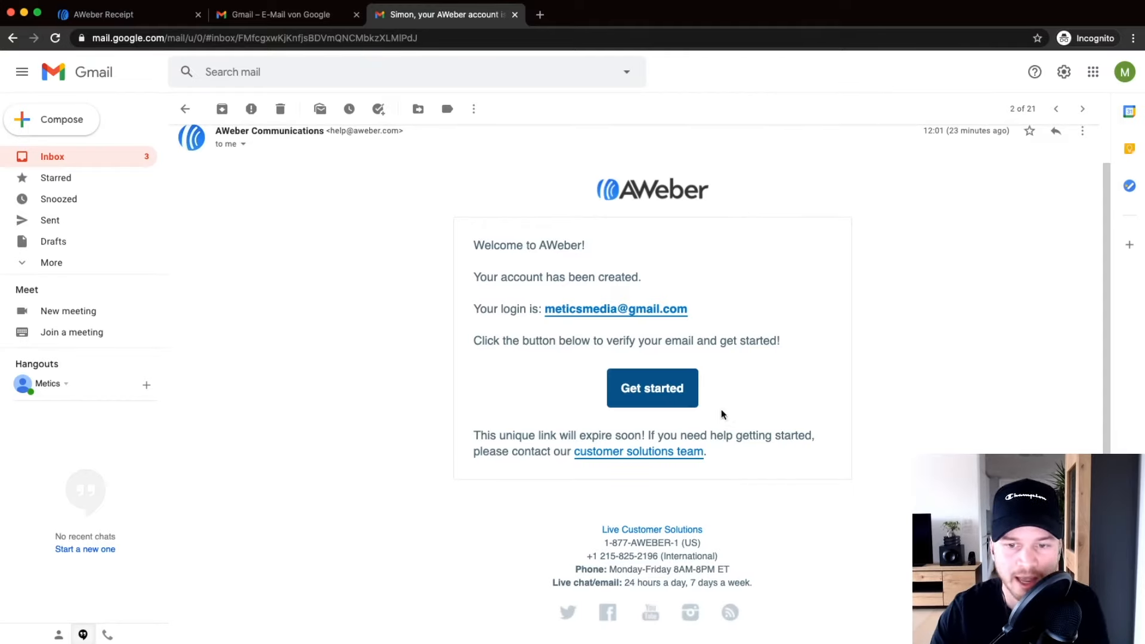
scroll(674, 402, up, 2)
scroll(674, 402, up, 2)
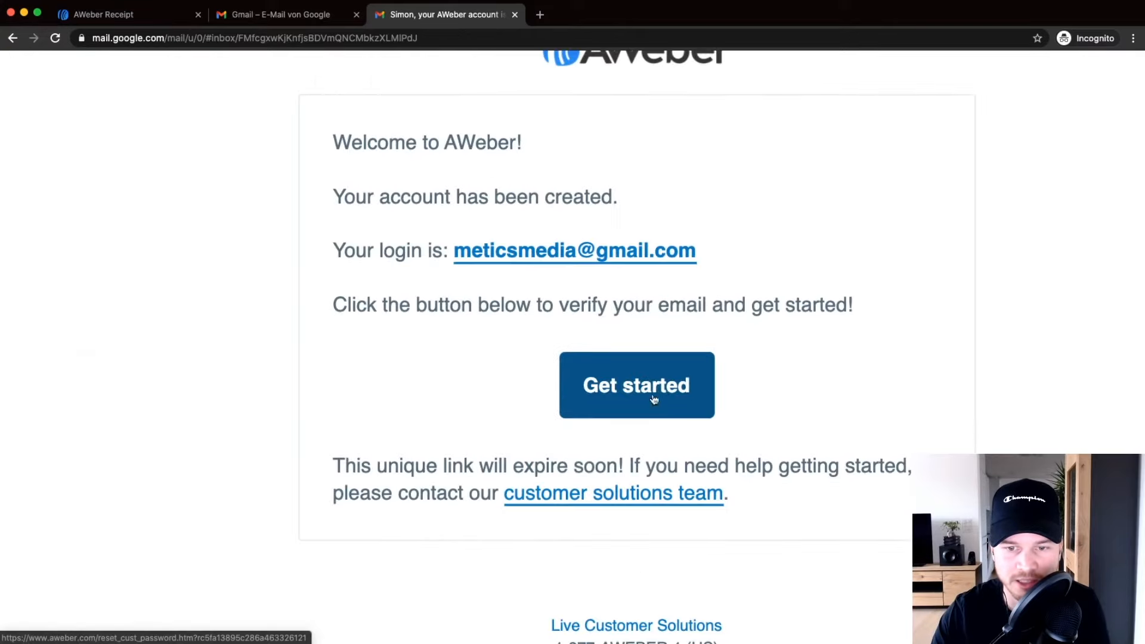
click(656, 386)
click(548, 229)
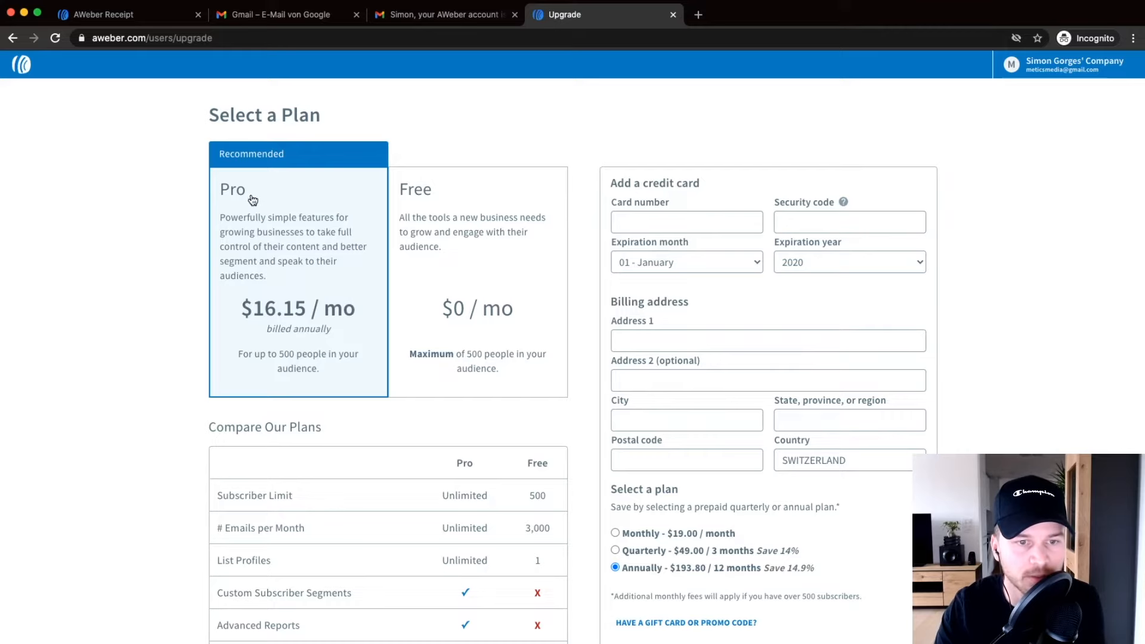
Select the Free plan card and highlight its 3,000 monthly emails.
scroll(344, 335, up, 3)
scroll(345, 352, down, 3)
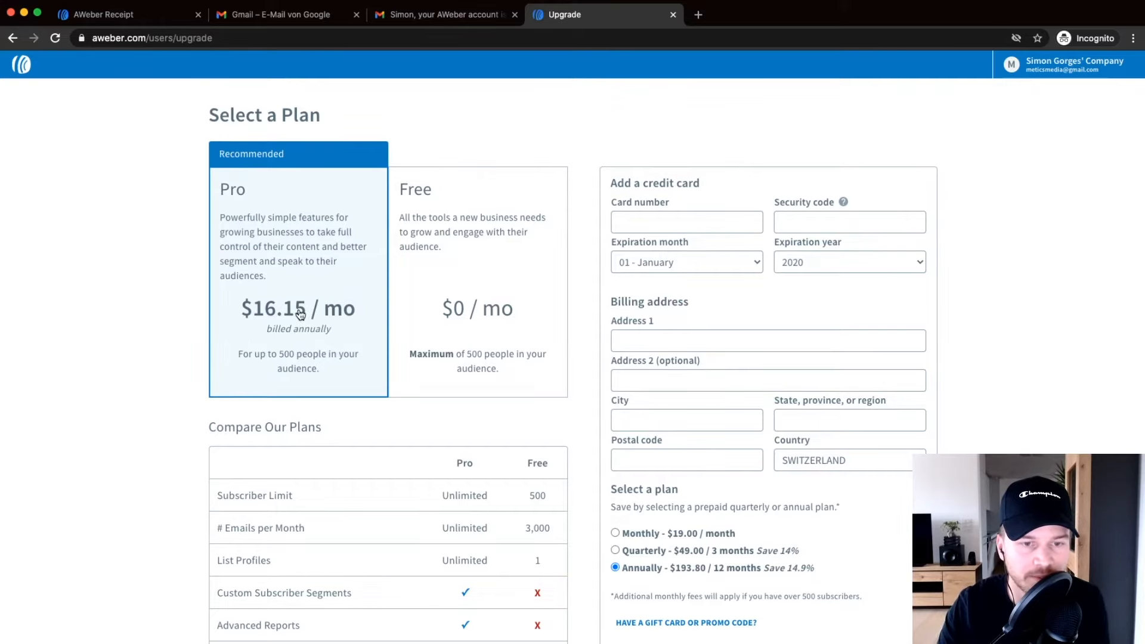
click(464, 213)
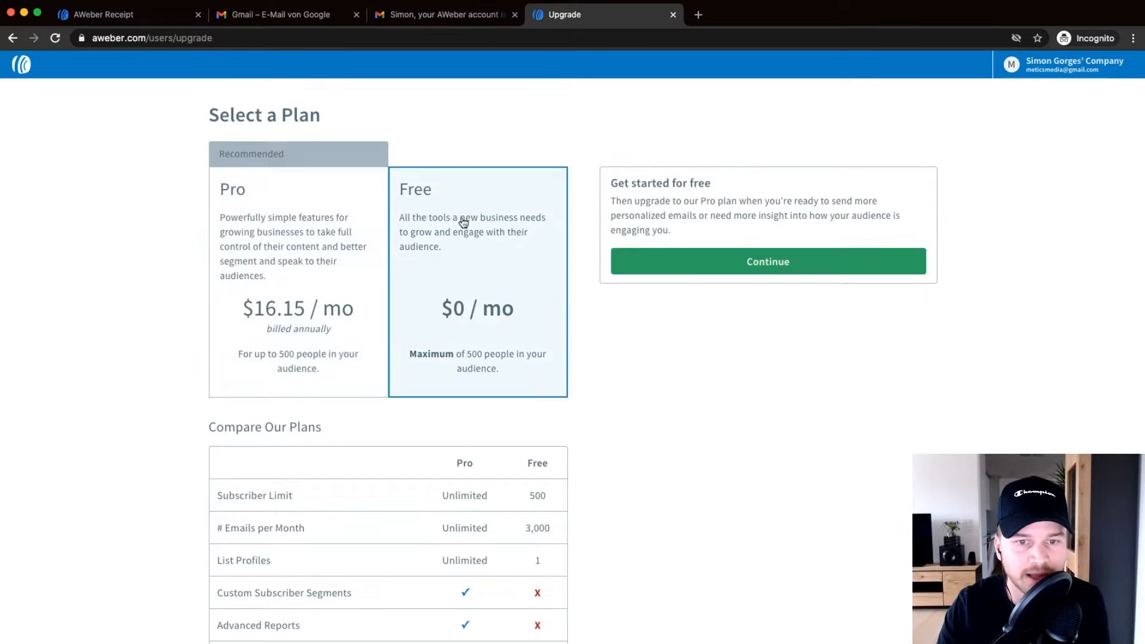
scroll(502, 362, down, 2)
scroll(501, 362, down, 2)
scroll(534, 329, up, 5)
drag(520, 305, 559, 308)
scroll(558, 308, down, 1)
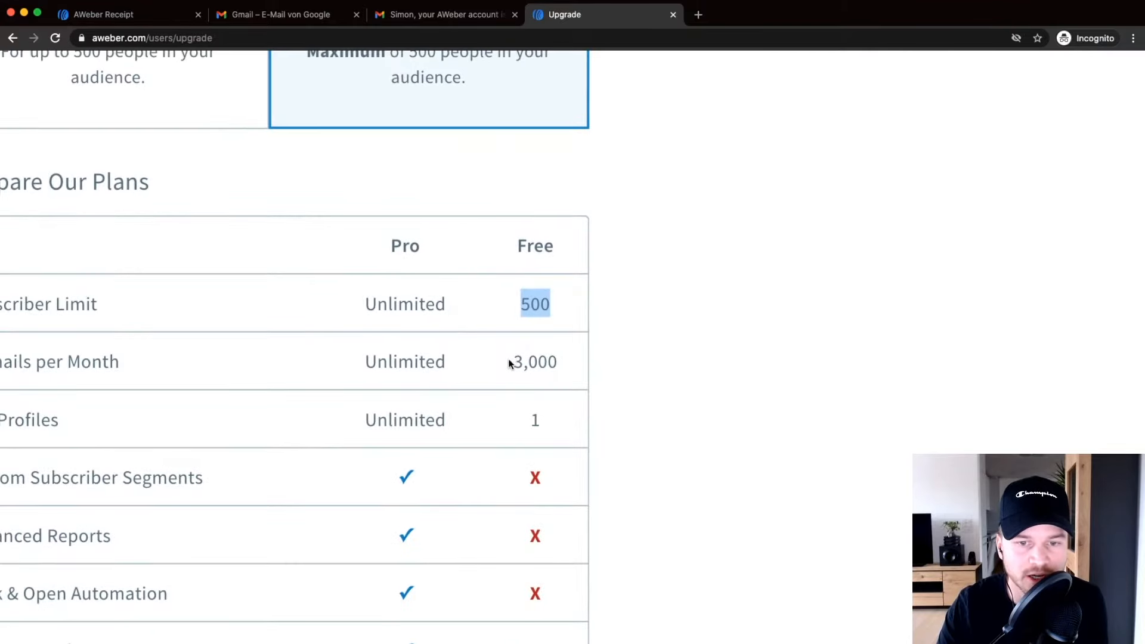
drag(511, 360, 559, 361)
Compare with Pro, then reselect Free and continue to New List Setup.
scroll(535, 359, down, 3)
scroll(495, 317, up, 3)
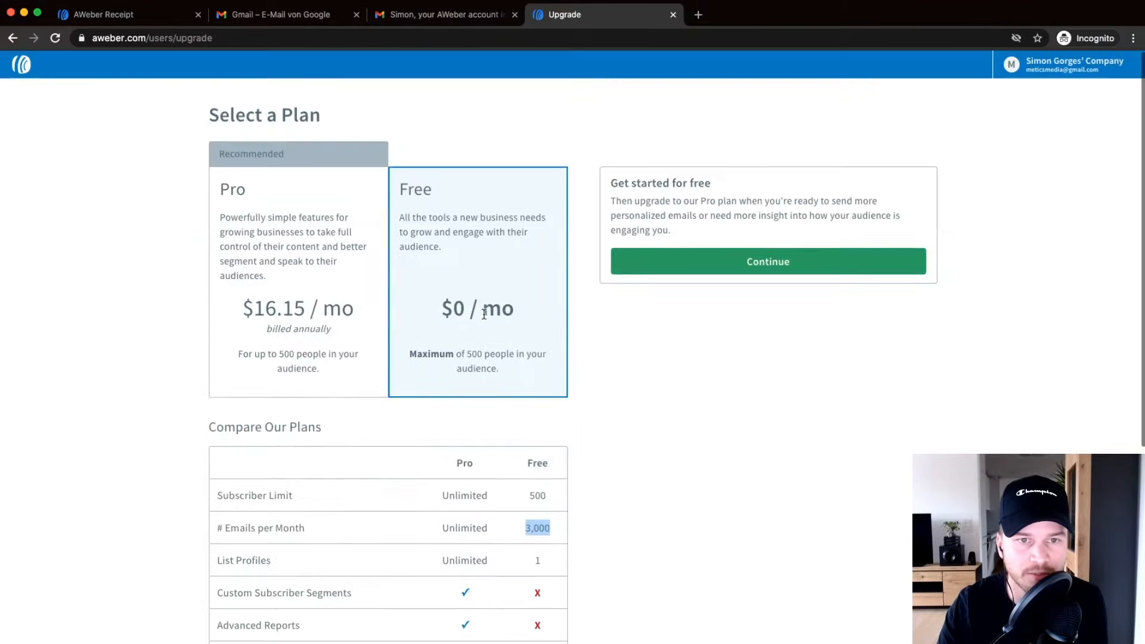
click(291, 233)
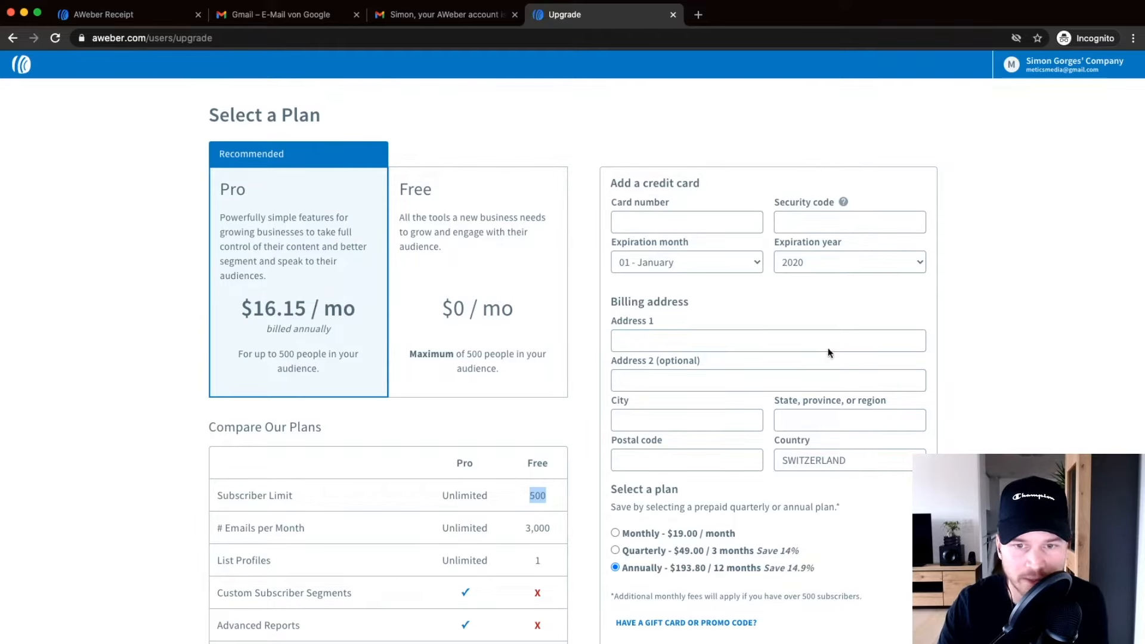
click(513, 234)
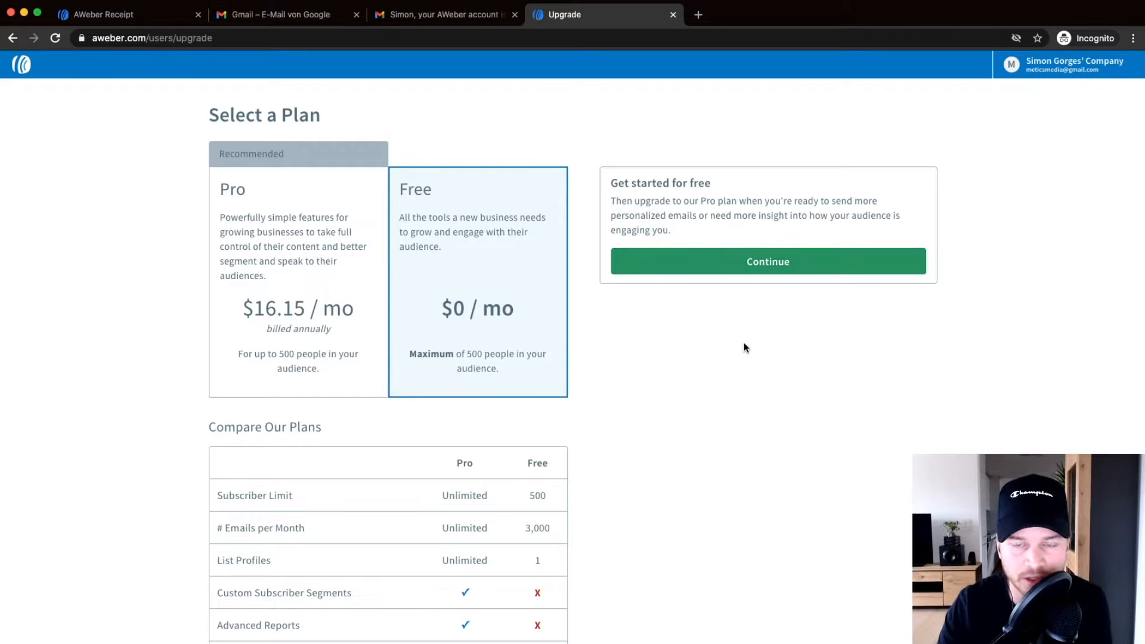
click(766, 262)
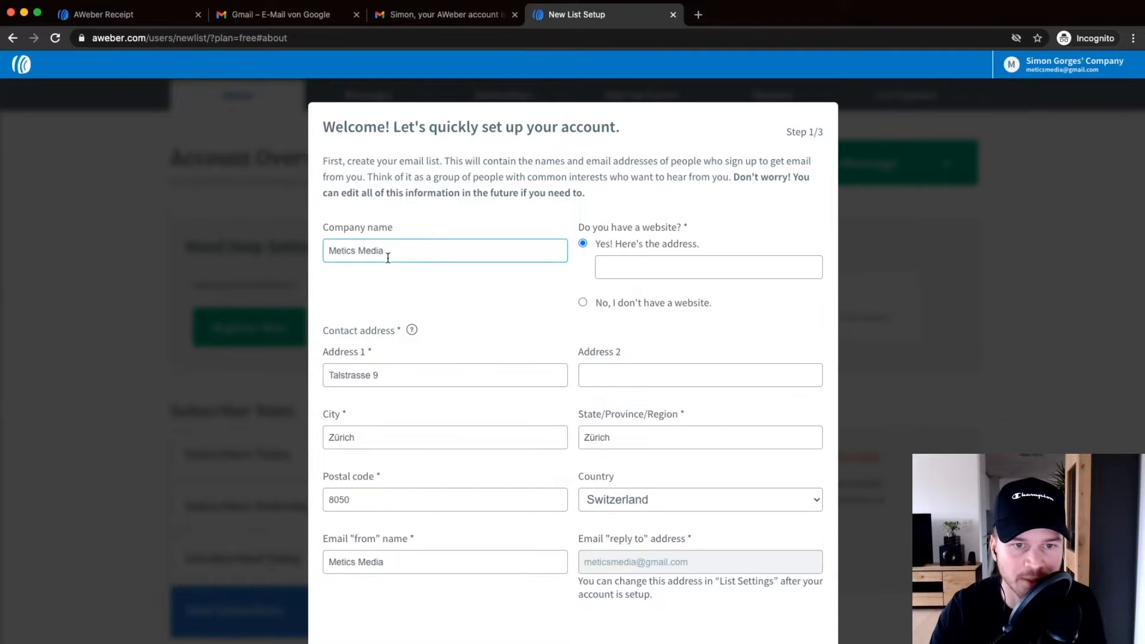
Check the company name Metics Media and choose 'No, I don't have a website'.
scroll(387, 257, up, 5)
drag(386, 254, 285, 245)
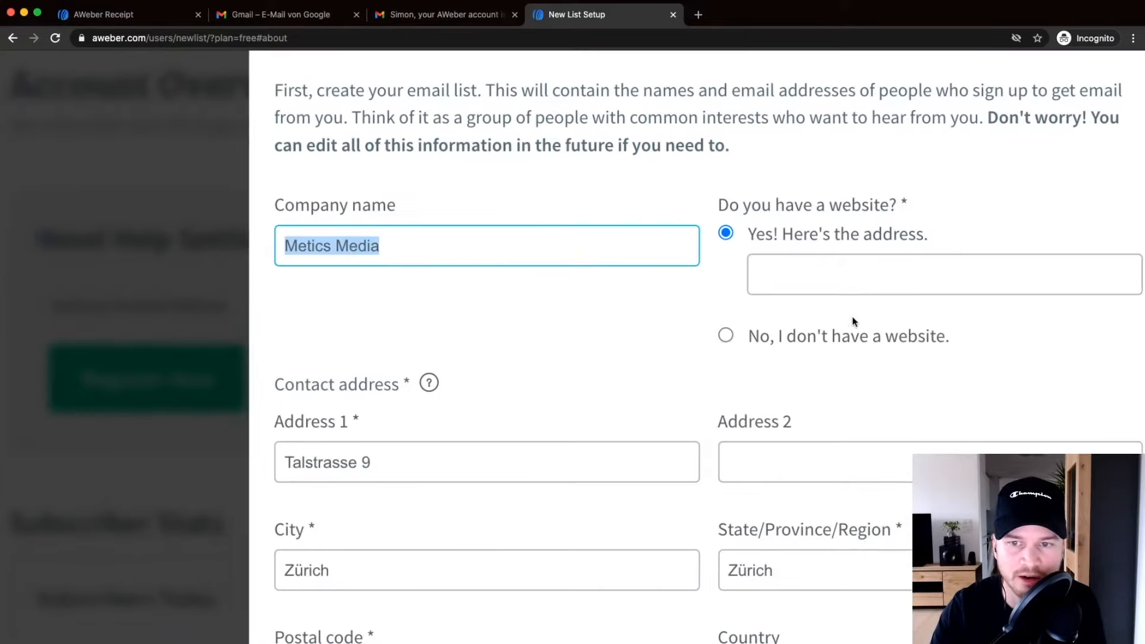
scroll(834, 304, right, 5)
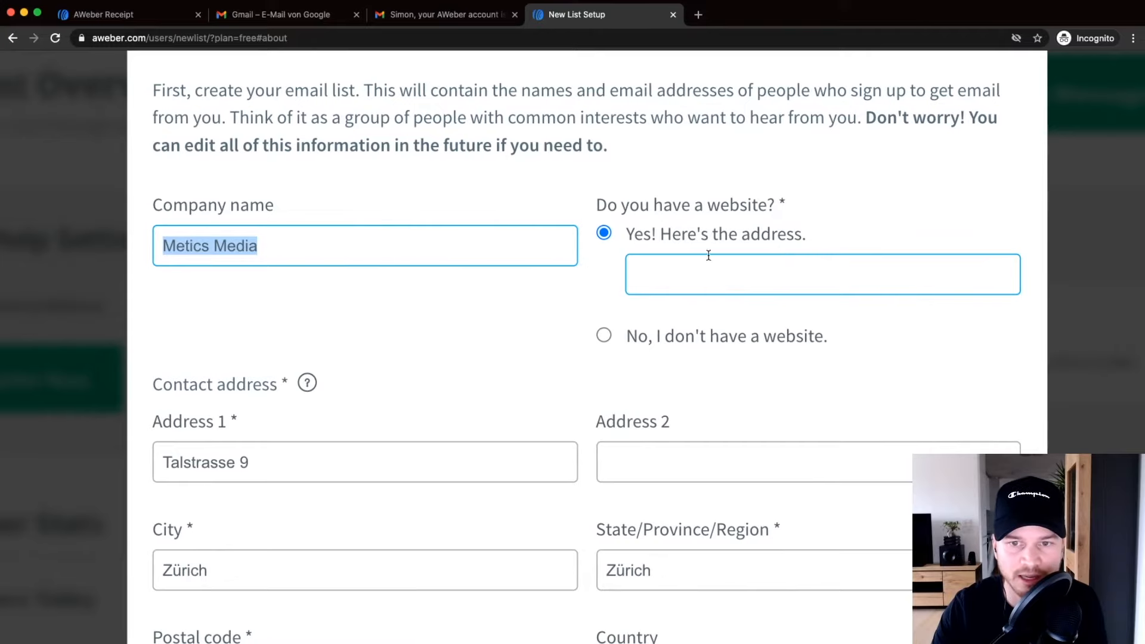
click(603, 335)
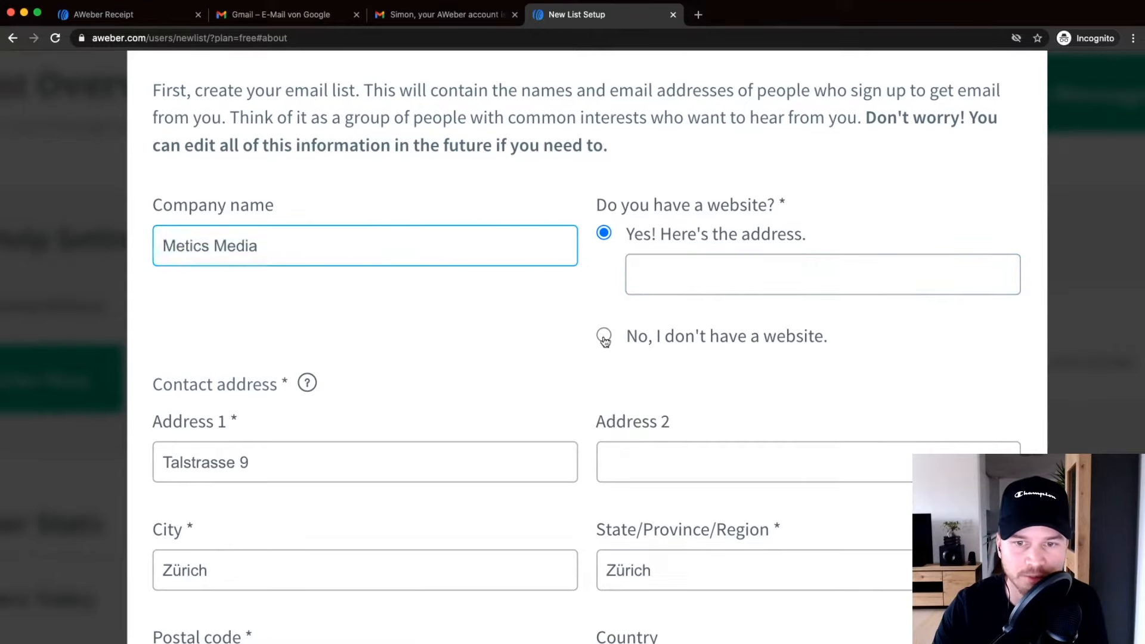
scroll(570, 302, down, 5)
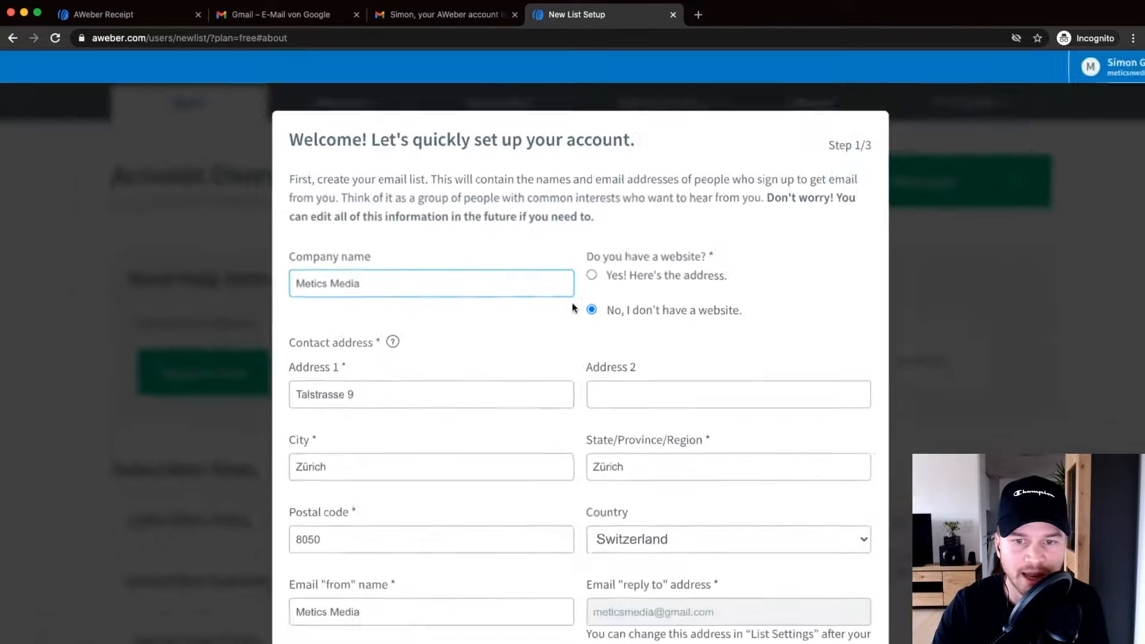
scroll(544, 300, down, 1)
scroll(556, 388, down, 1)
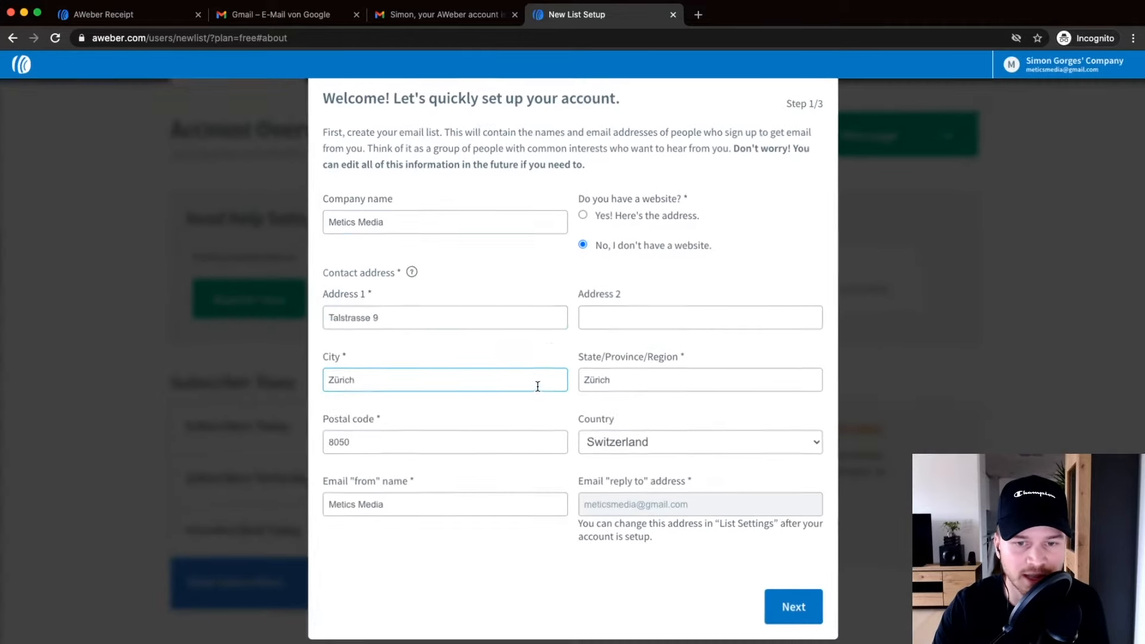
mouse_move(409, 278)
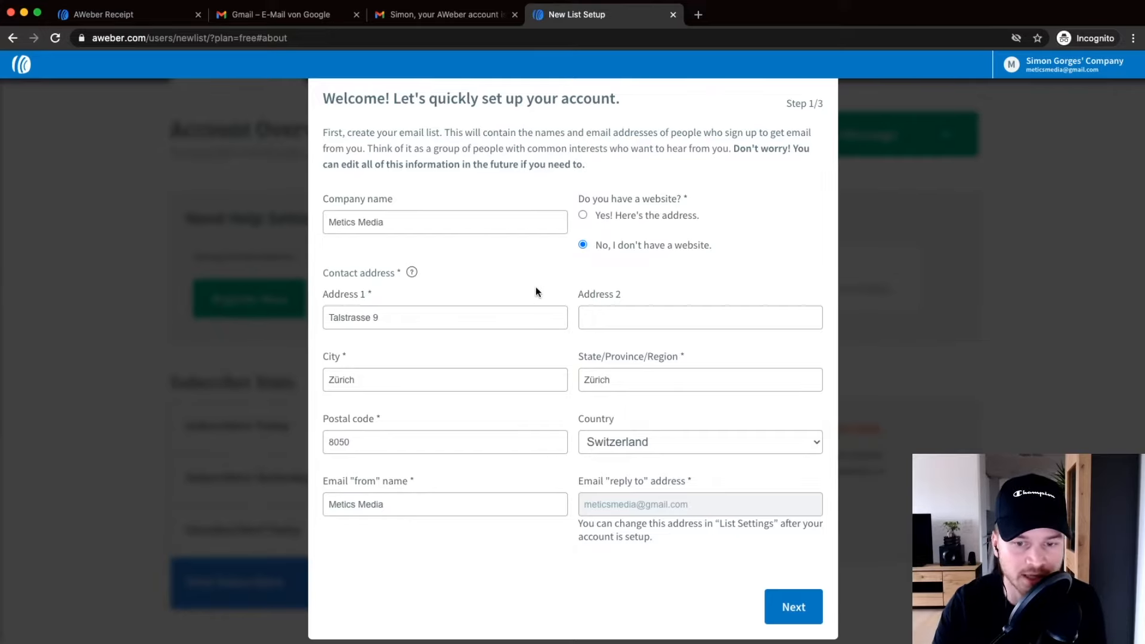
click(553, 301)
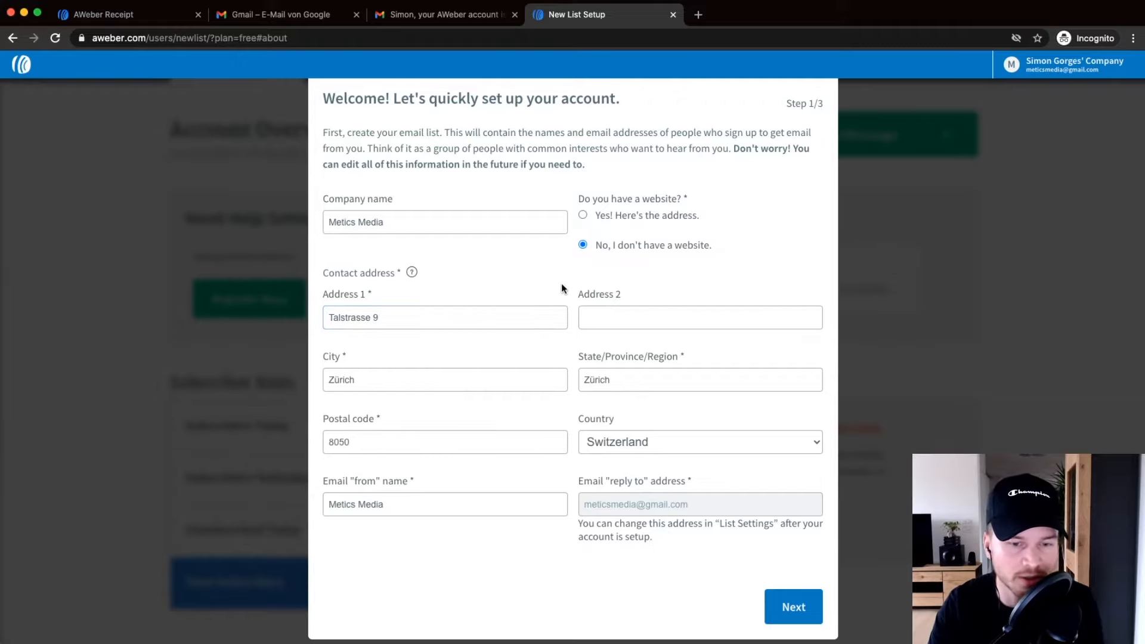
Review the sender name field, selecting and deselecting 'Metics Media'.
click(337, 507)
key(super+plus)
key(super+plus)
key(super+plus)
key(super+plus)
drag(462, 507, 322, 502)
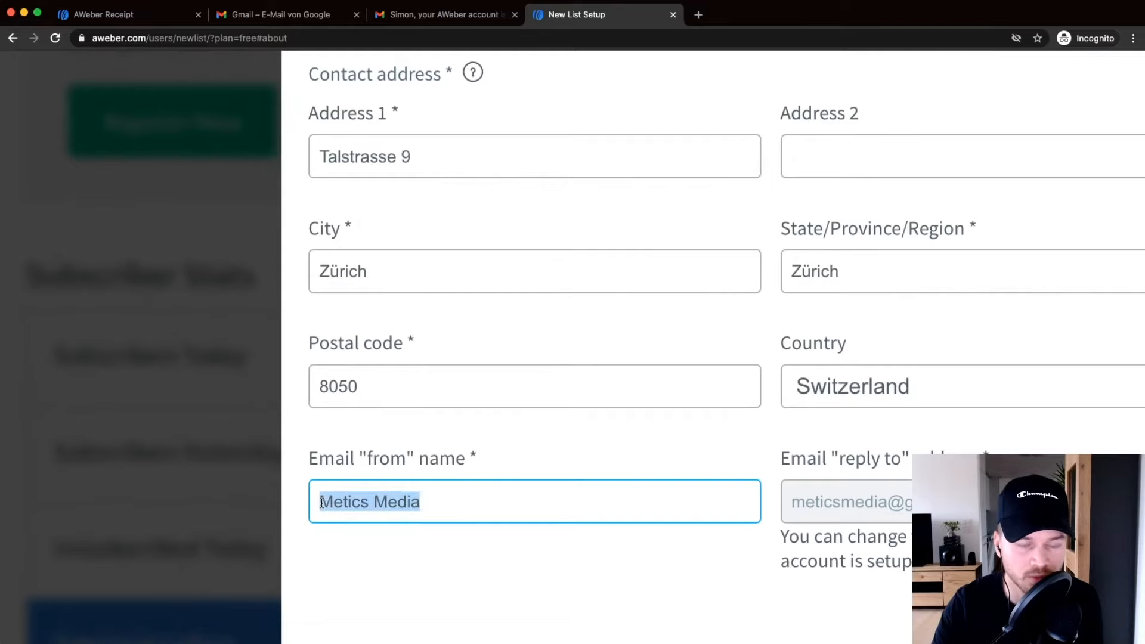
click(440, 498)
drag(431, 498, 312, 498)
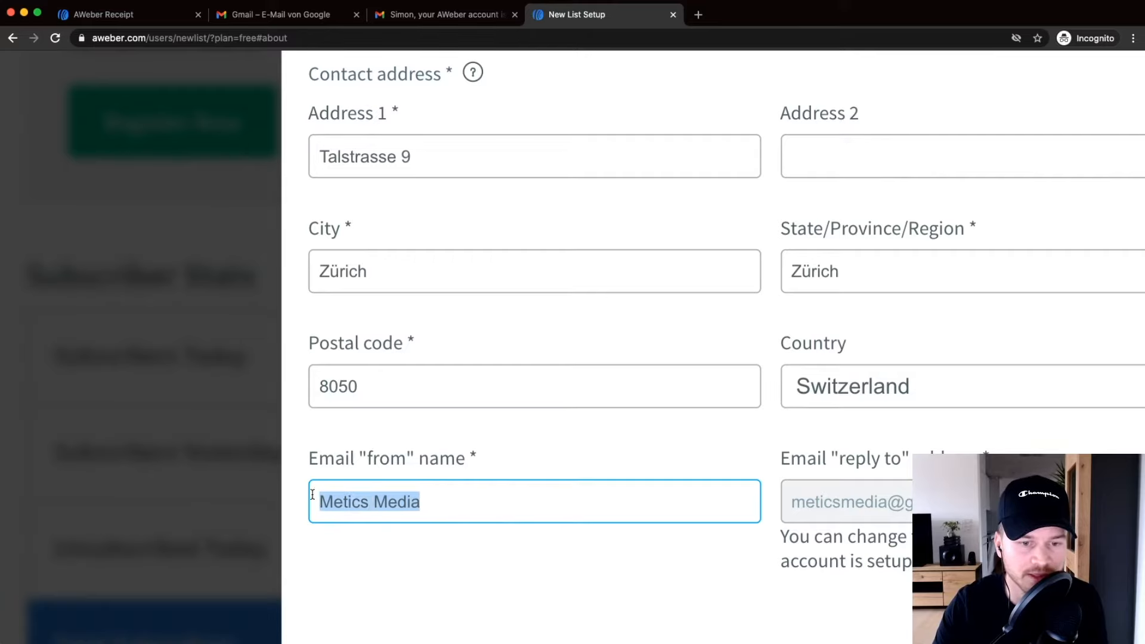
click(451, 503)
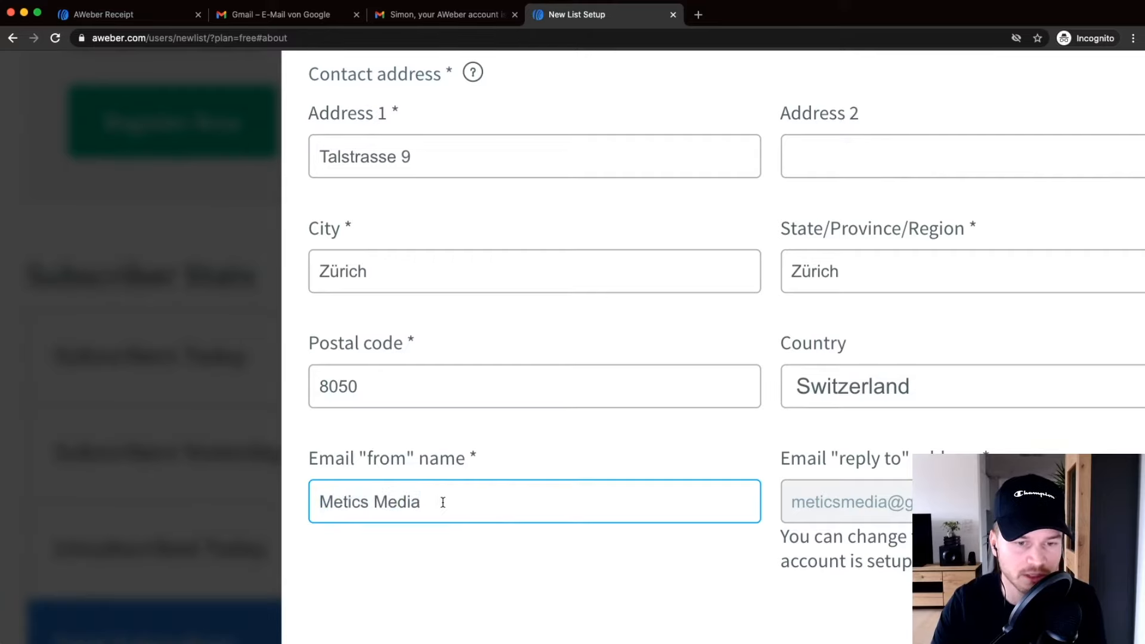
drag(432, 501, 316, 501)
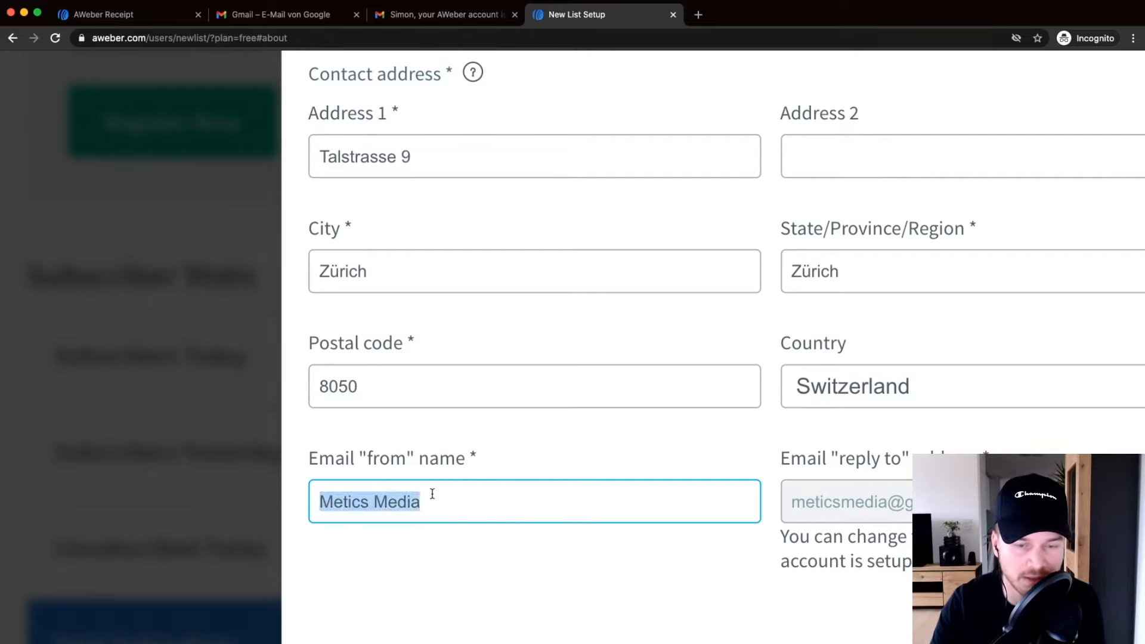
click(414, 498)
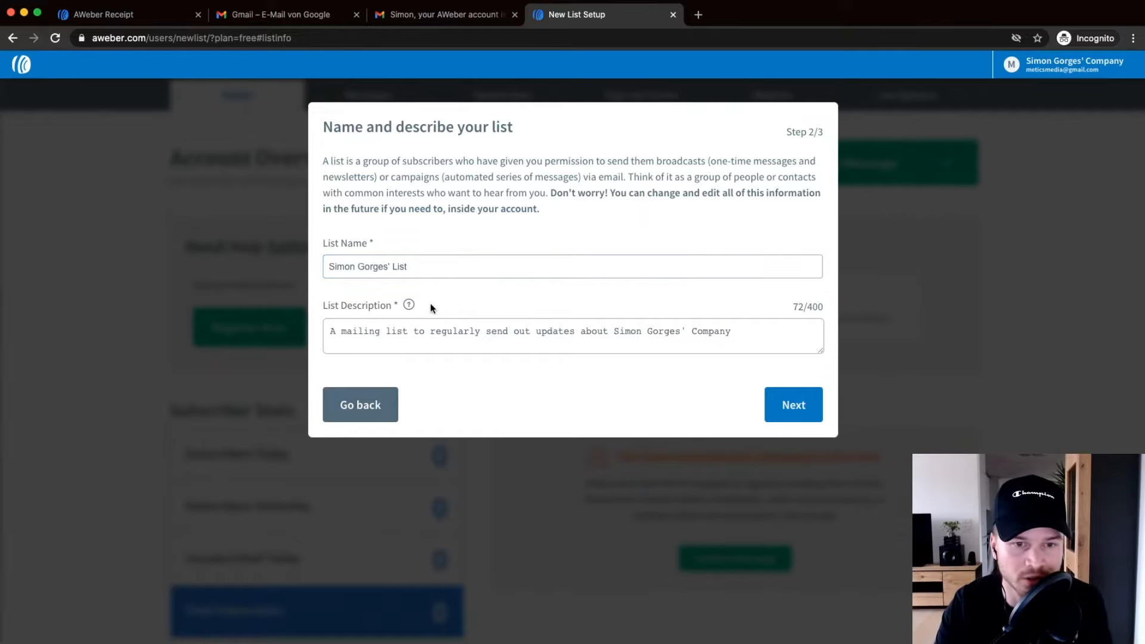
Name the list 'Metics Media Newsletter', describe it as 'This is a weekly newsletter of metics media.', and continue.
drag(419, 267, 325, 266)
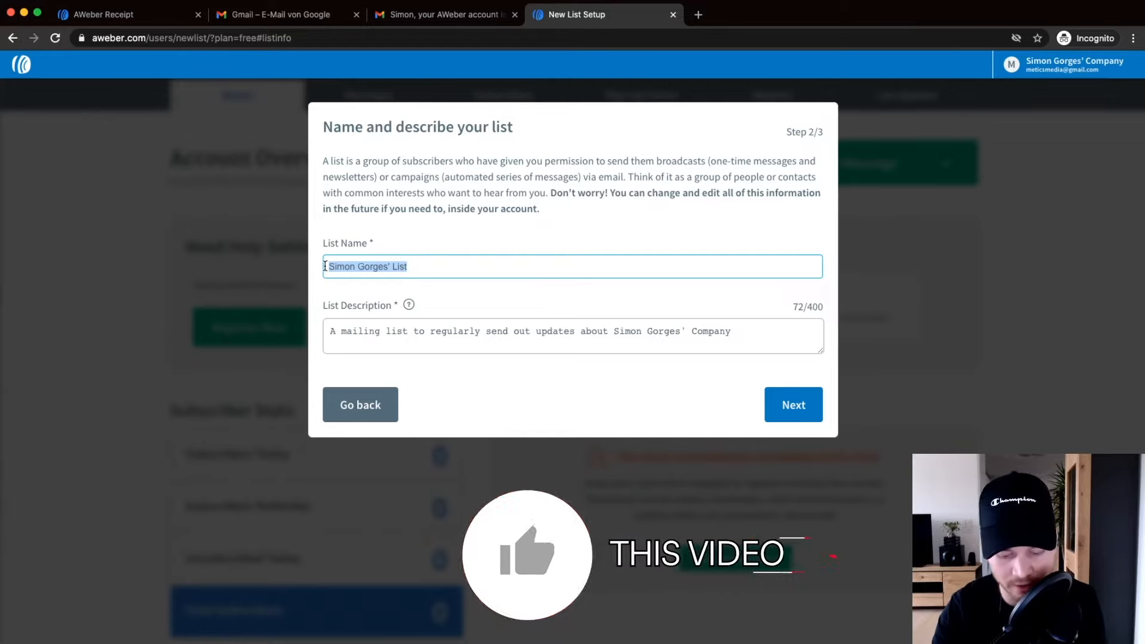
text(Metivs)
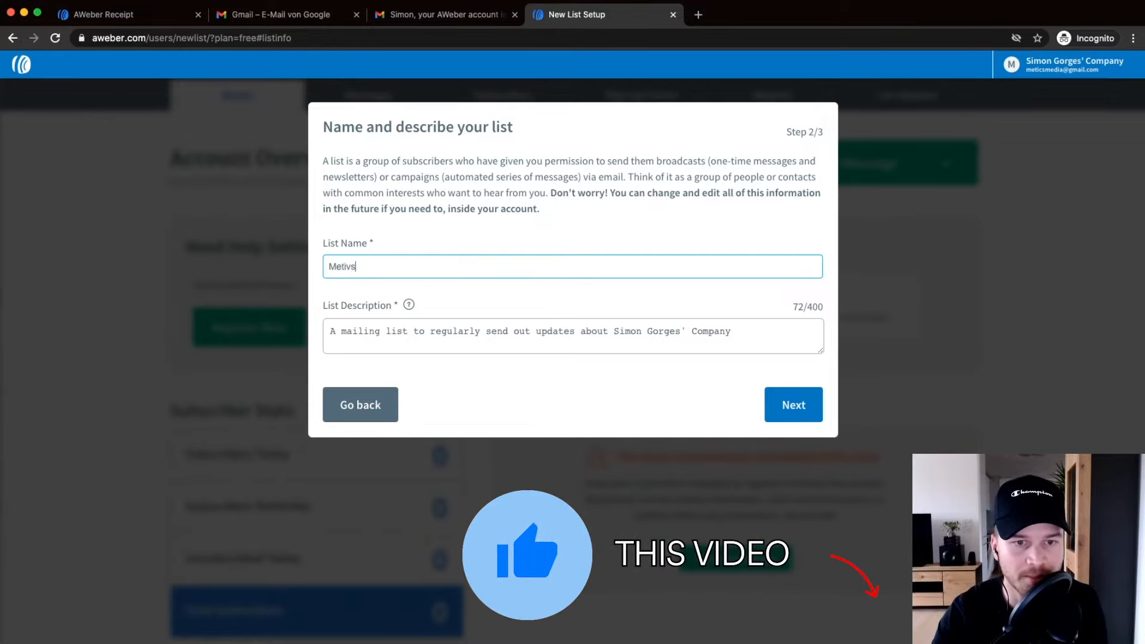
key(BackSpace)
key(BackSpace)
text(cs Me)
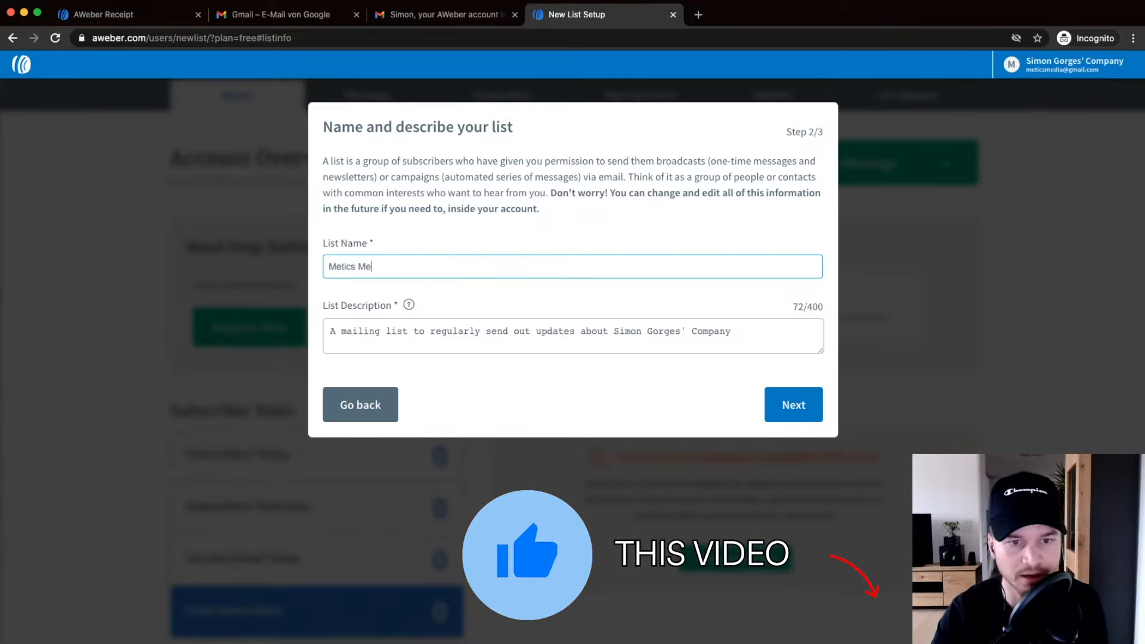
text(dia Newsletter)
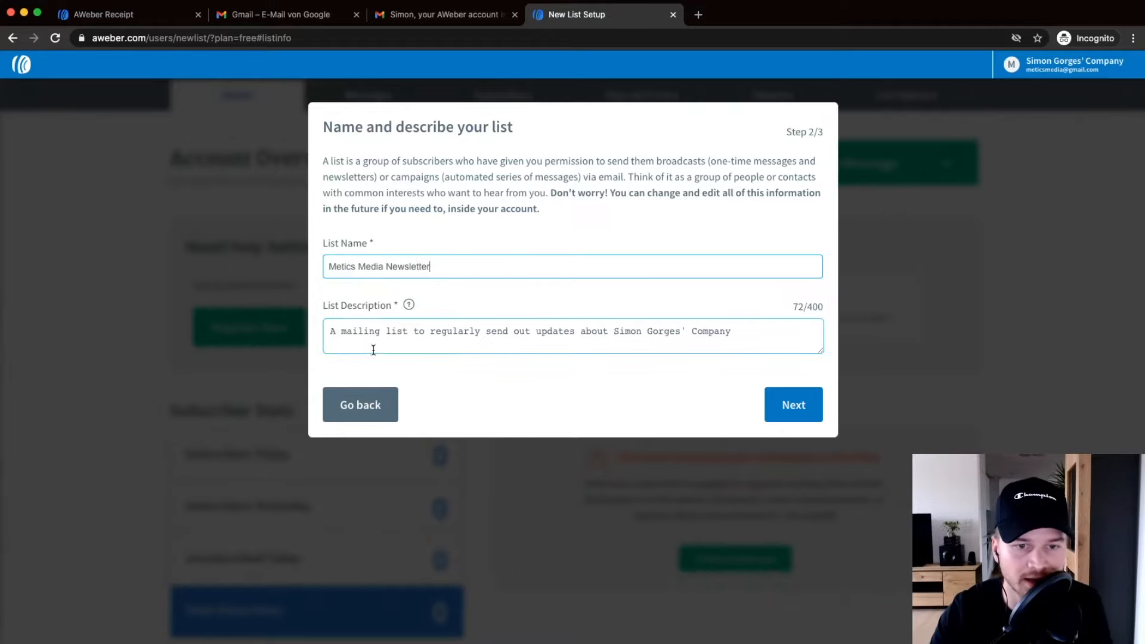
scroll(413, 344, up, 5)
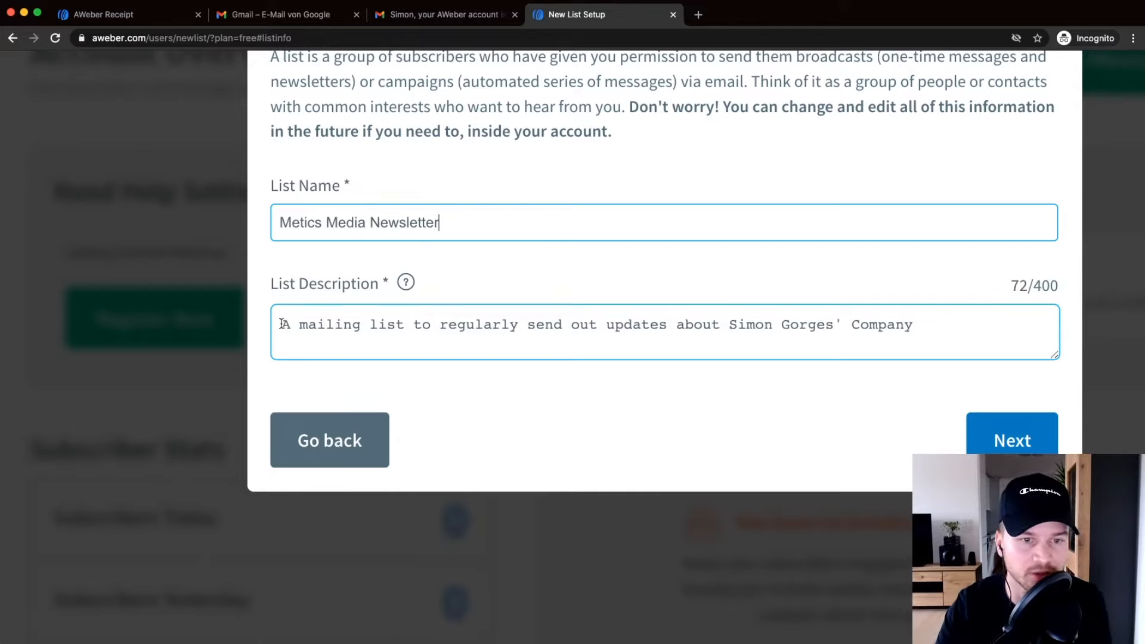
drag(281, 324, 925, 339)
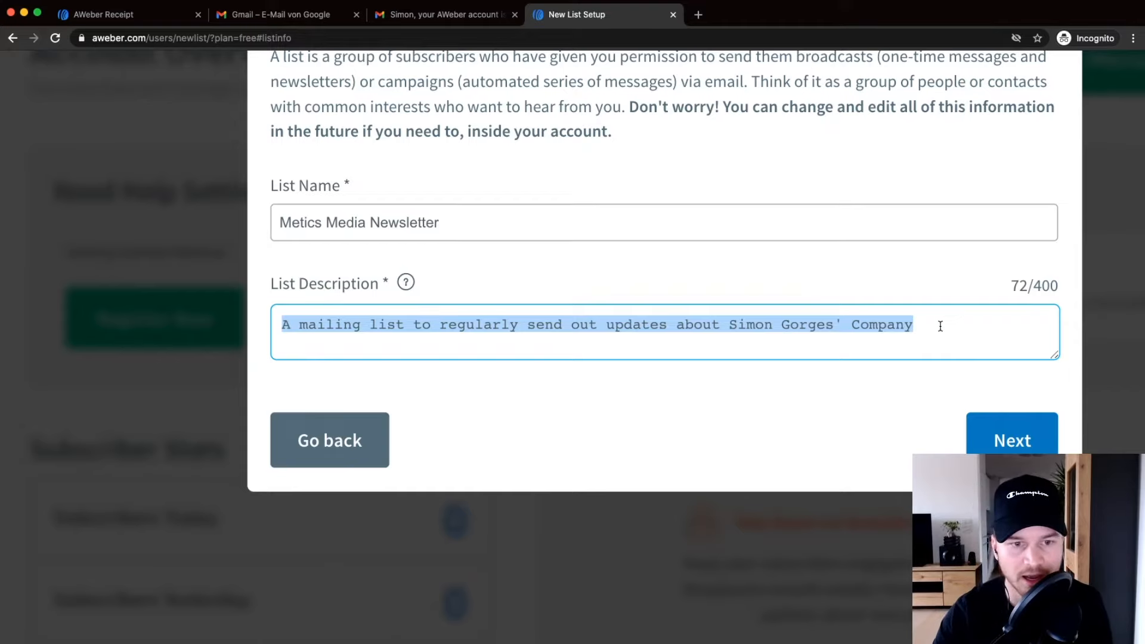
text(This )
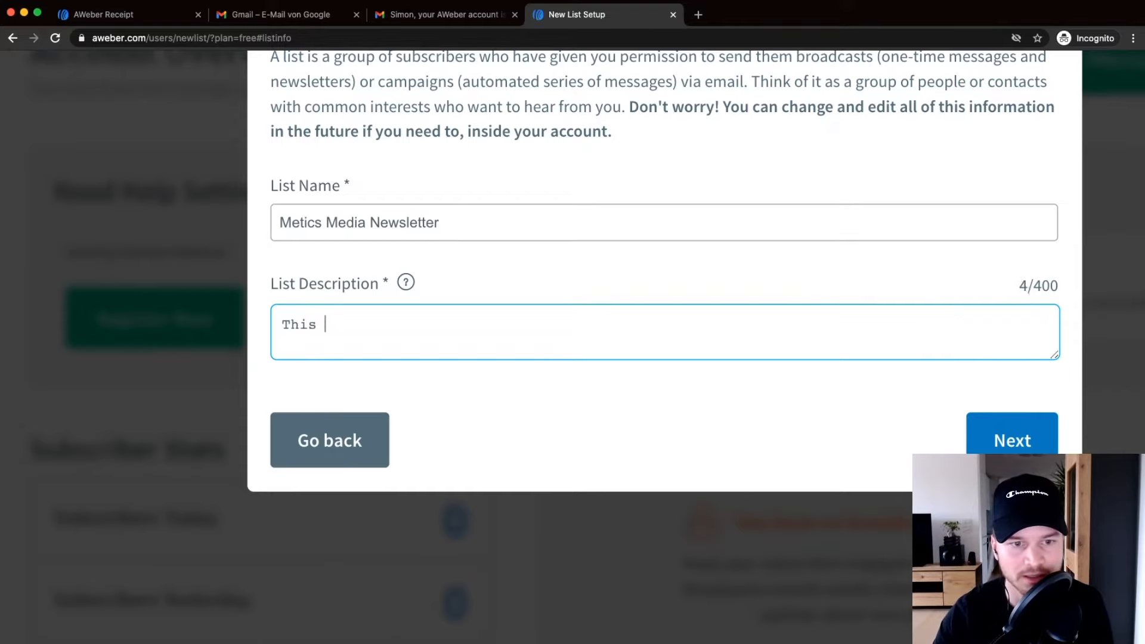
text(is a w)
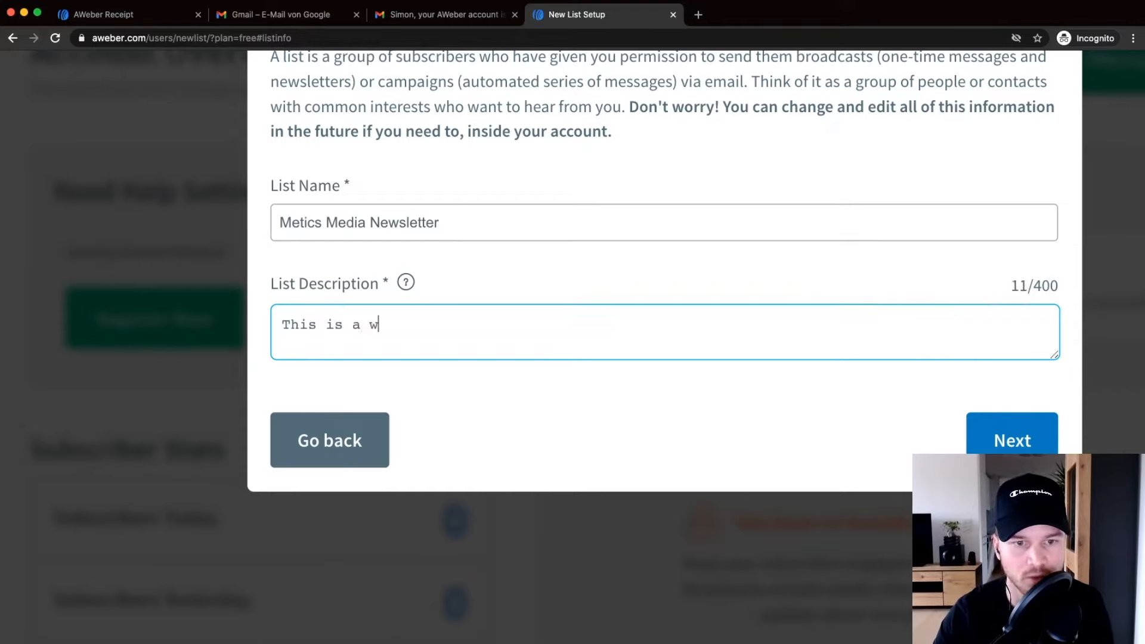
text(eekly newsletter )
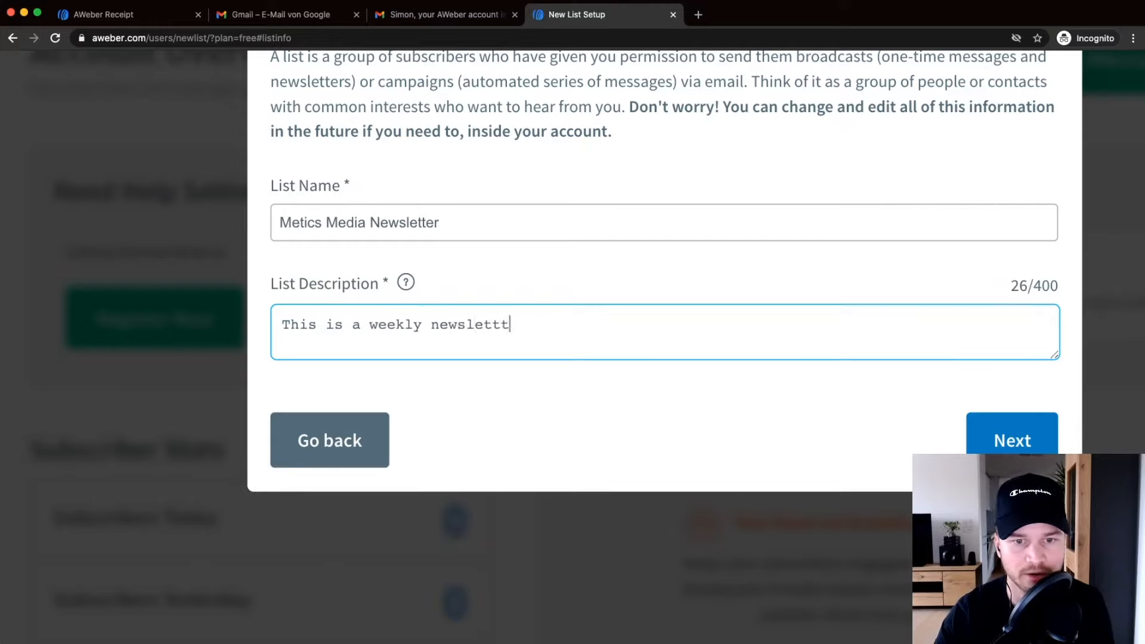
text(of metics media.)
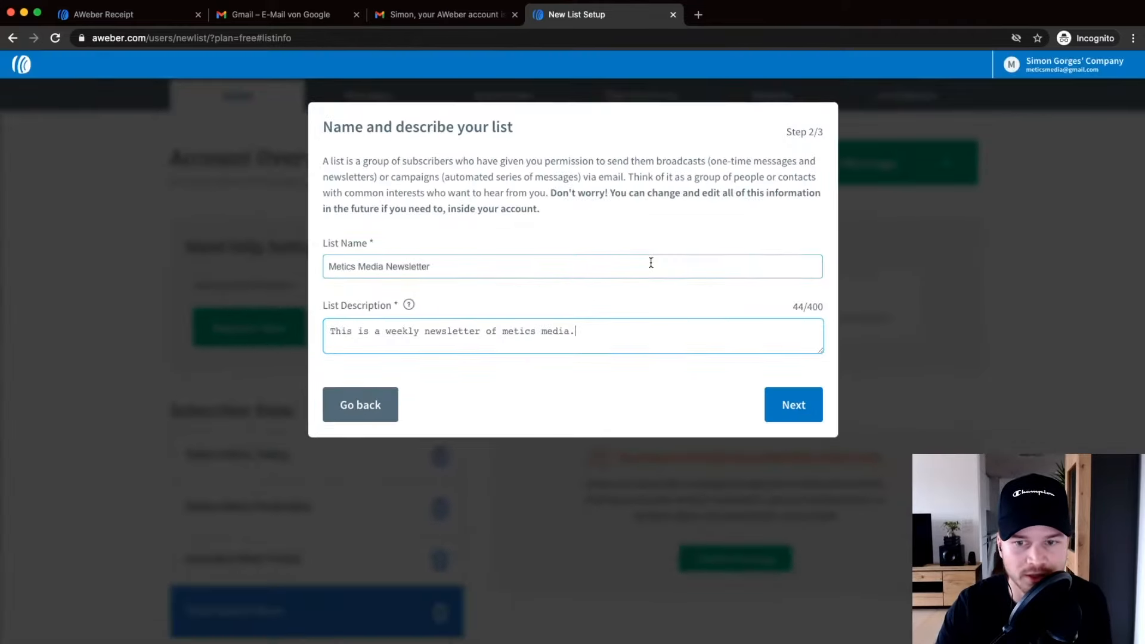
click(810, 405)
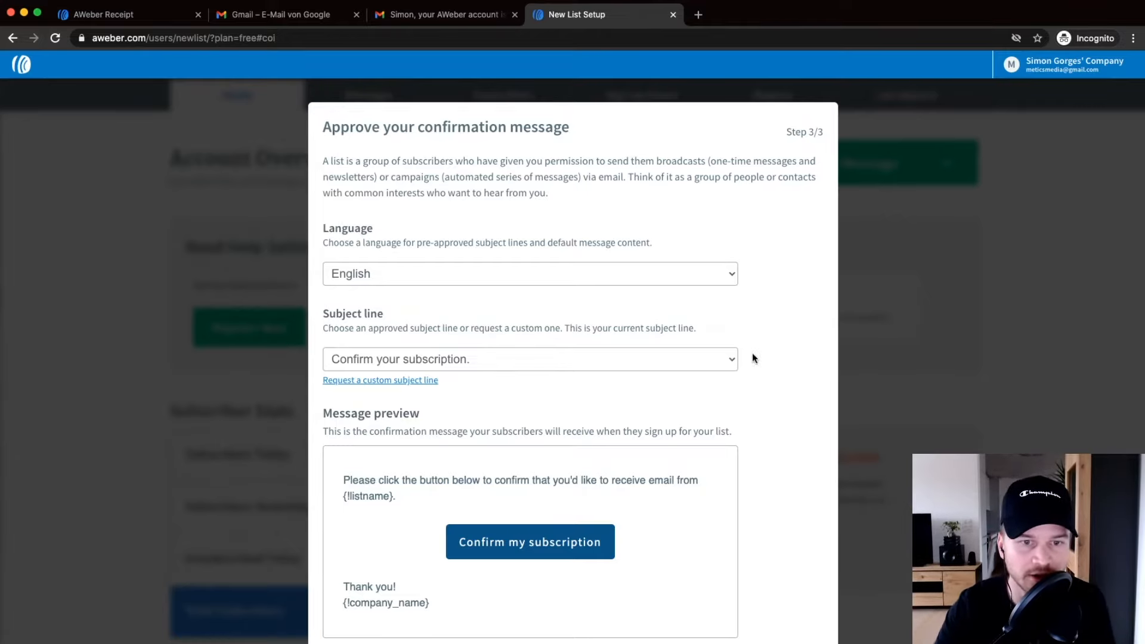
Set the confirmation subject line to '{!firstname_fix} Confirm your subscription'.
scroll(767, 434, down, 2)
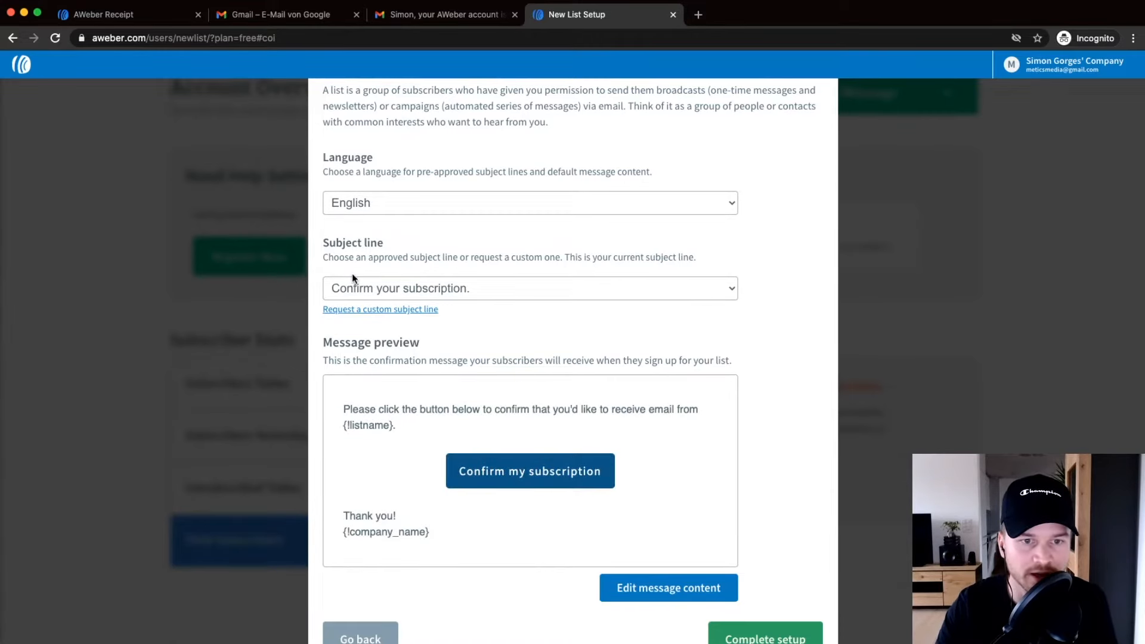
click(386, 289)
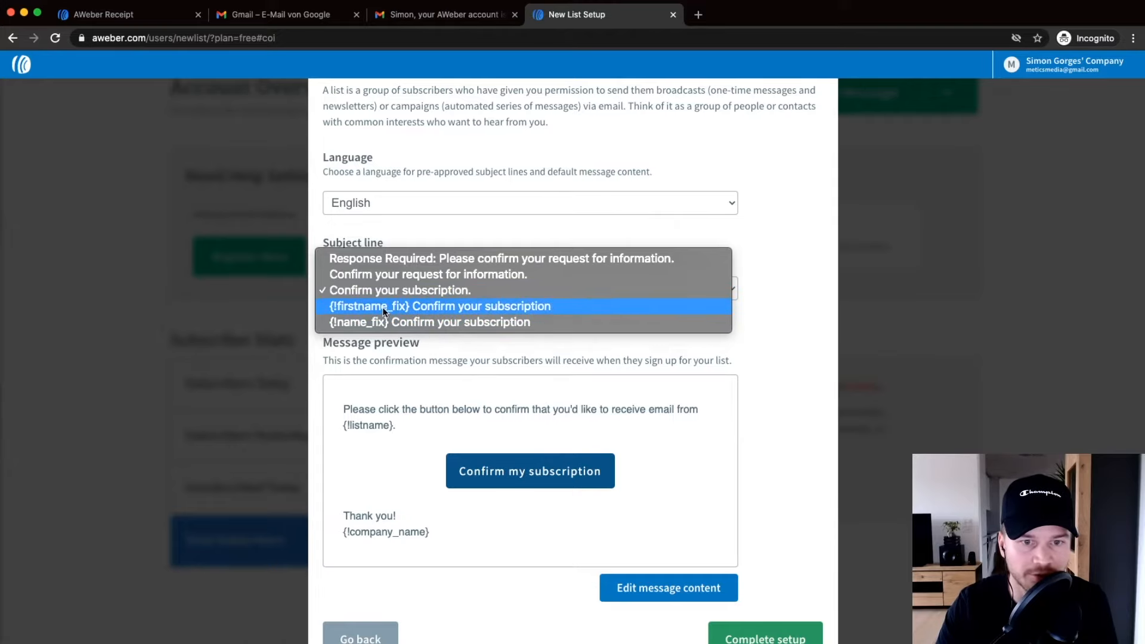
click(431, 306)
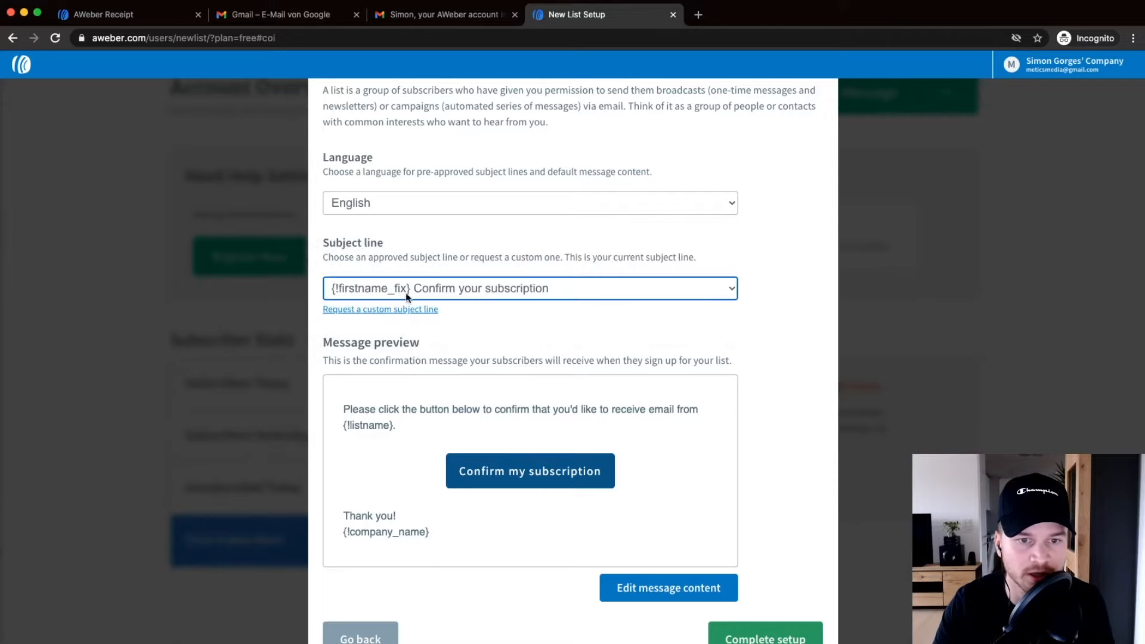
Make the confirmation message content editable, with the cursor at the start of the header.
scroll(486, 310, down, 1)
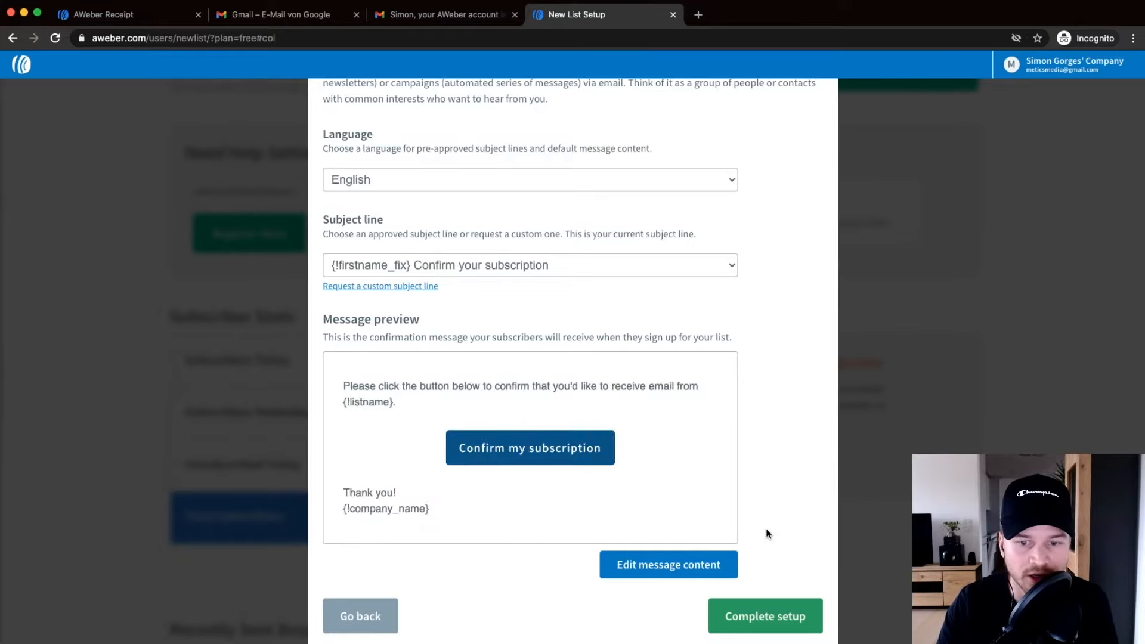
click(680, 569)
click(344, 412)
Start the header with 'Hey' followed by the subscriber's First Name field.
key(Return)
key(Return)
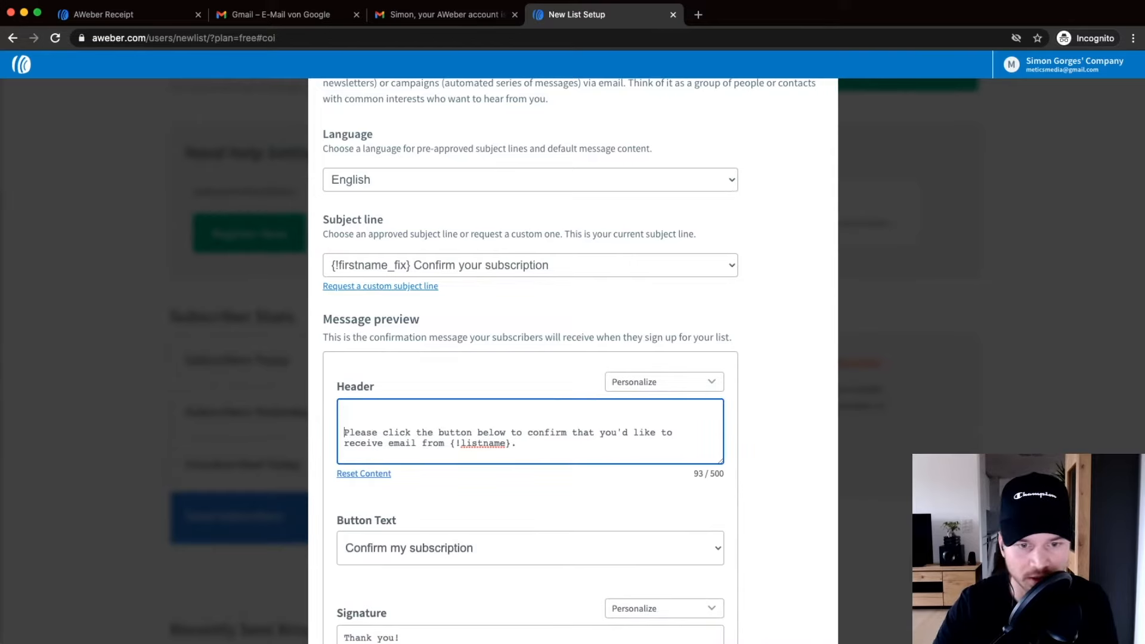
text(Hey)
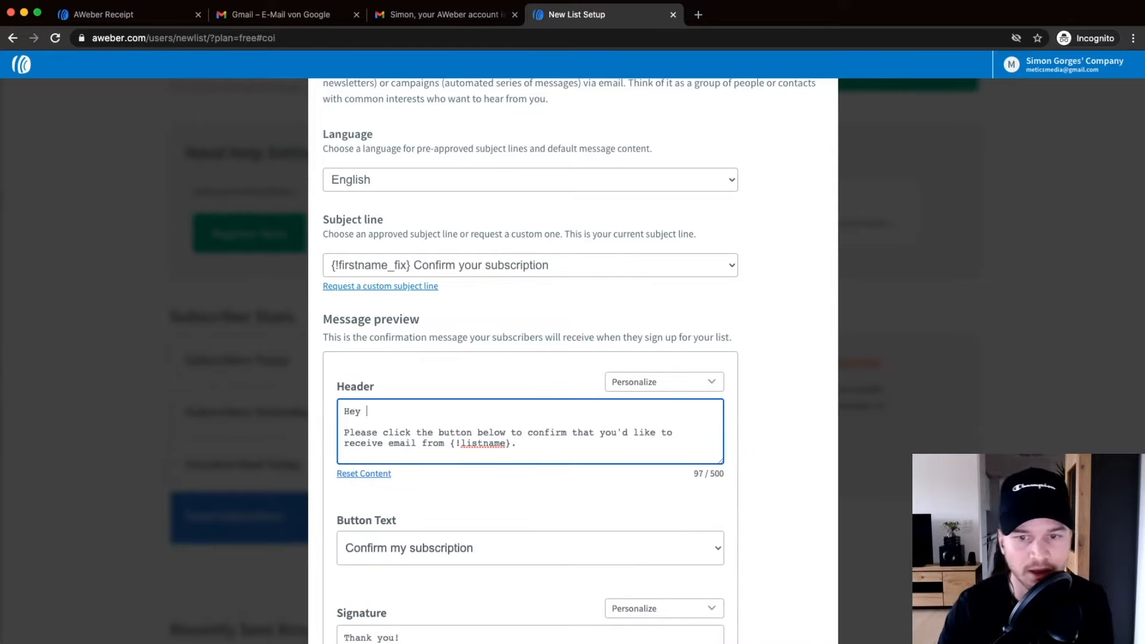
click(620, 376)
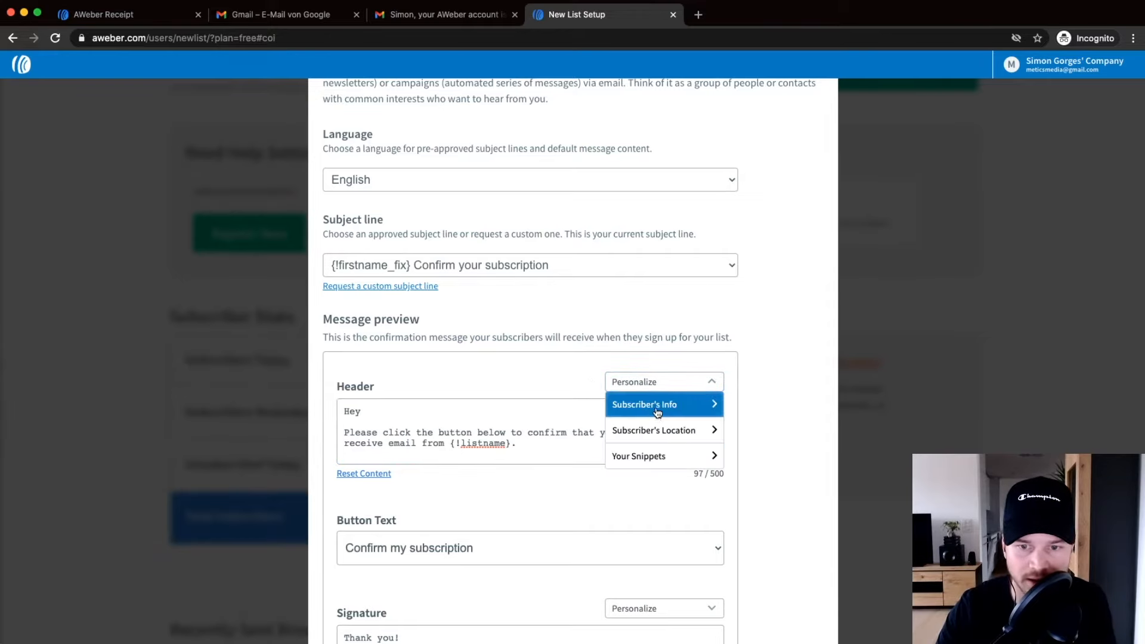
click(631, 409)
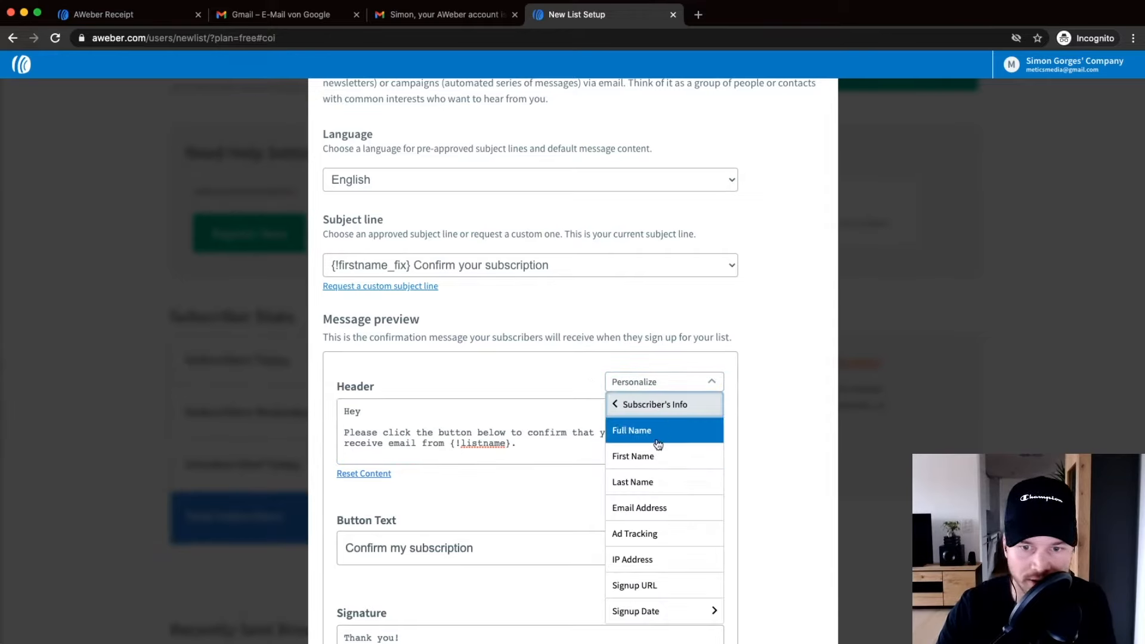
click(658, 454)
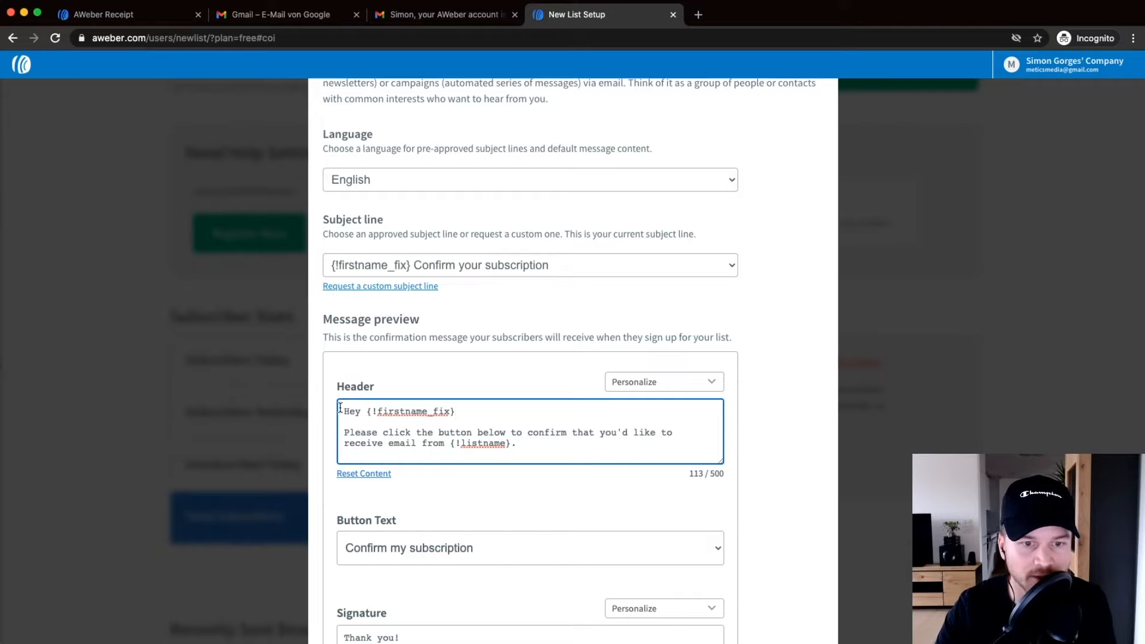
Keep 'Confirm my subscription' as the confirmation button text.
scroll(451, 416, down, 1)
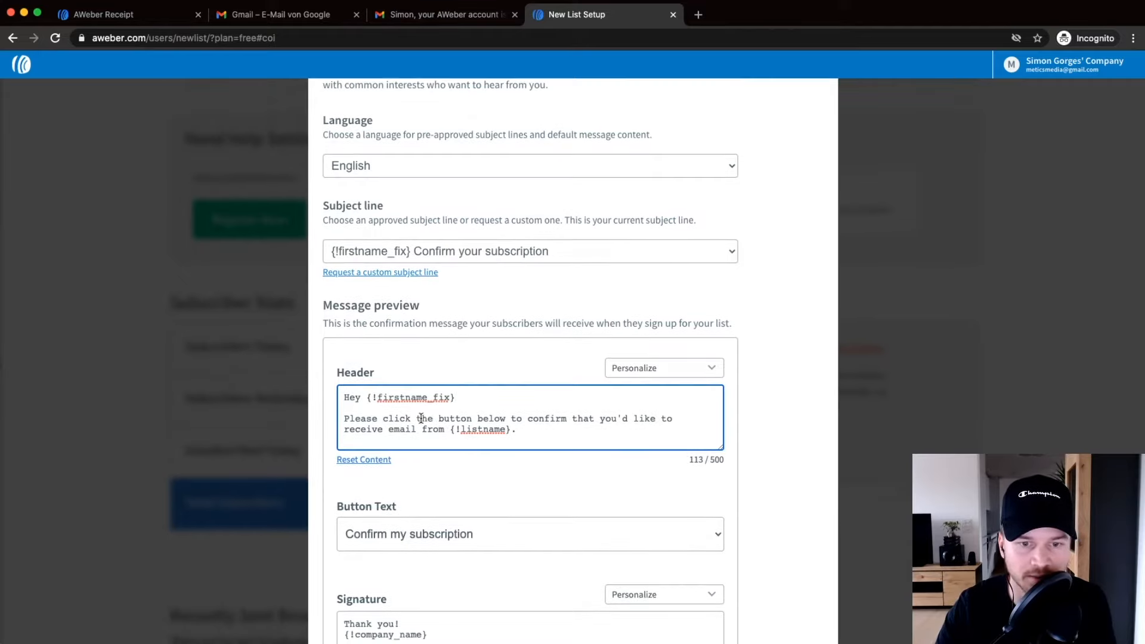
scroll(585, 427, down, 5)
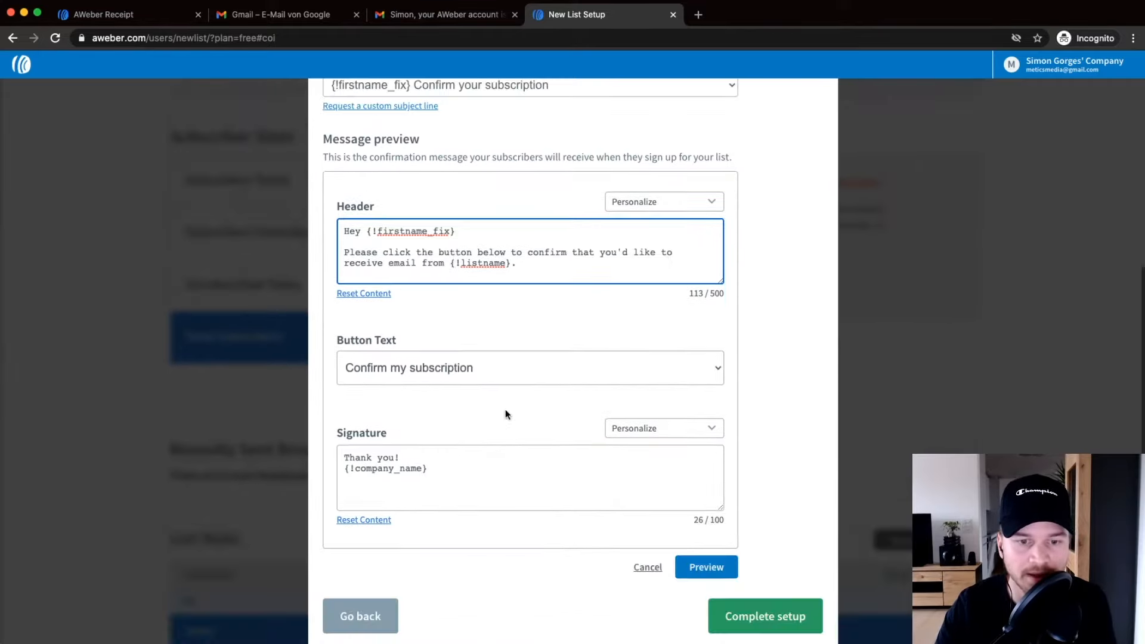
click(468, 370)
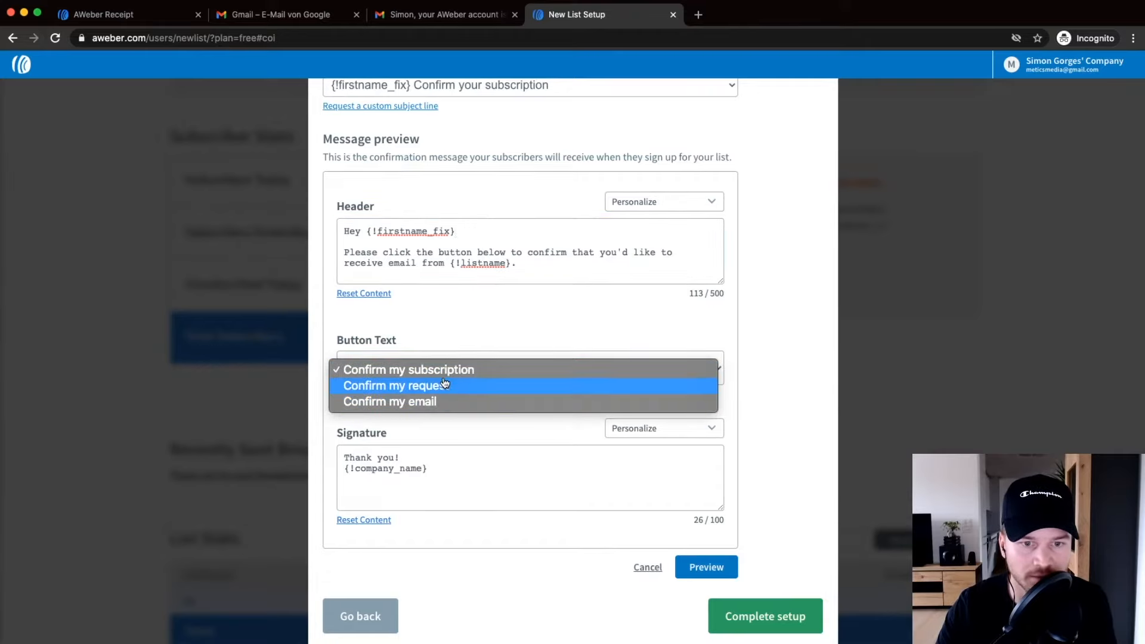
click(494, 371)
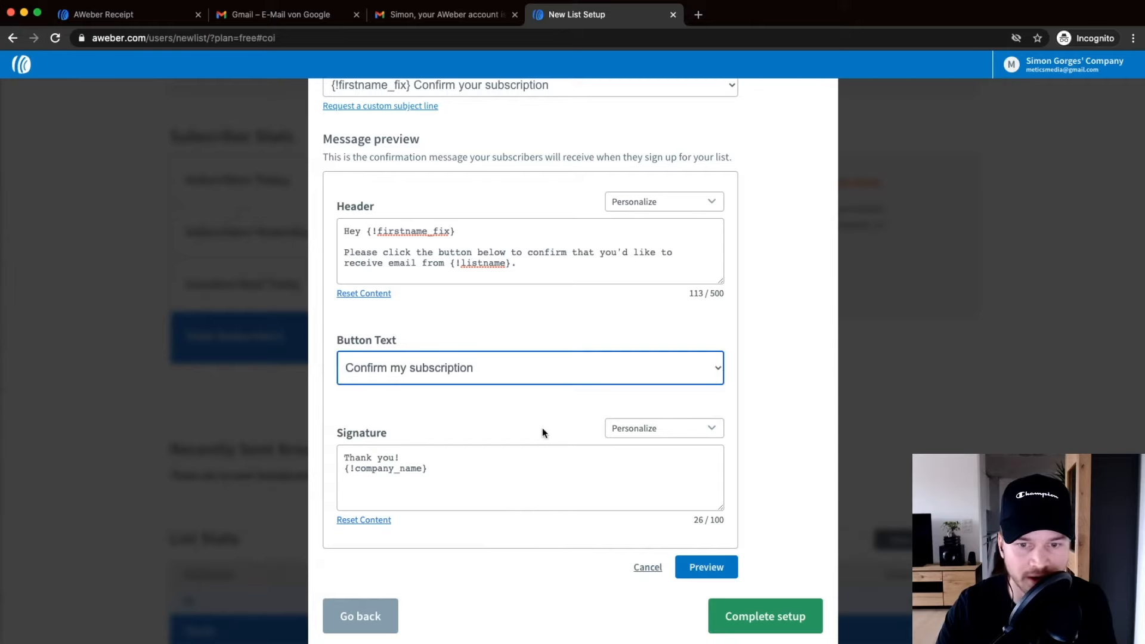
Replace the {!company_name} signature placeholder with the sender's name and 'Metics Media'.
drag(439, 469, 346, 466)
key(BackSpace)
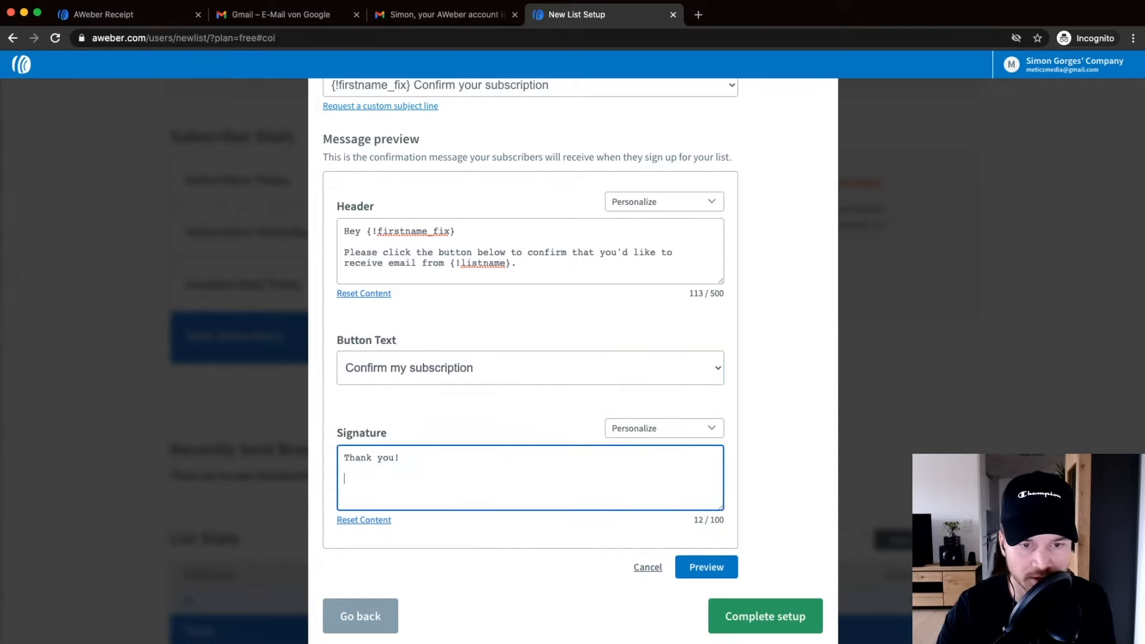
text(Simon )
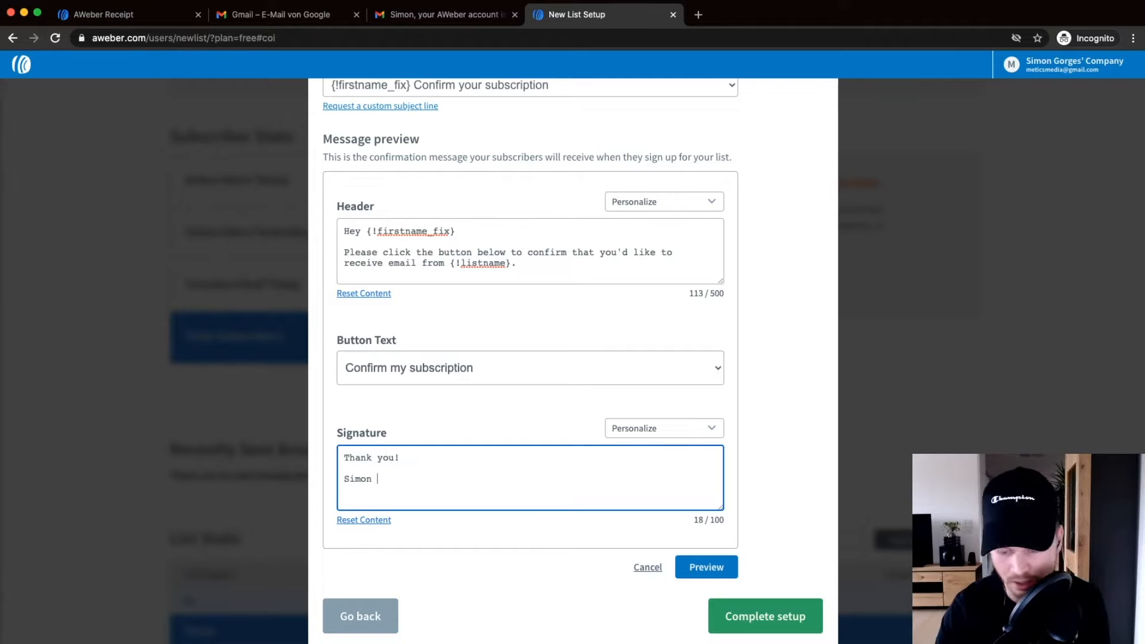
text(| Metics Media)
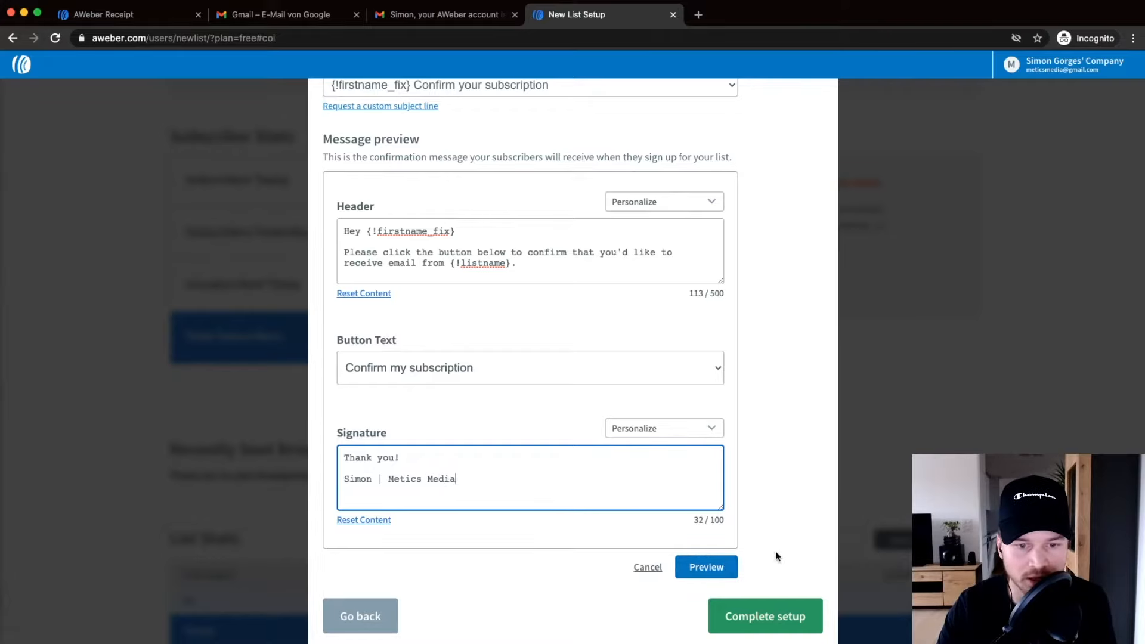
Complete setup, answering 'No, I'm just getting started' and 'Something else' in the Welcome dialog.
click(767, 617)
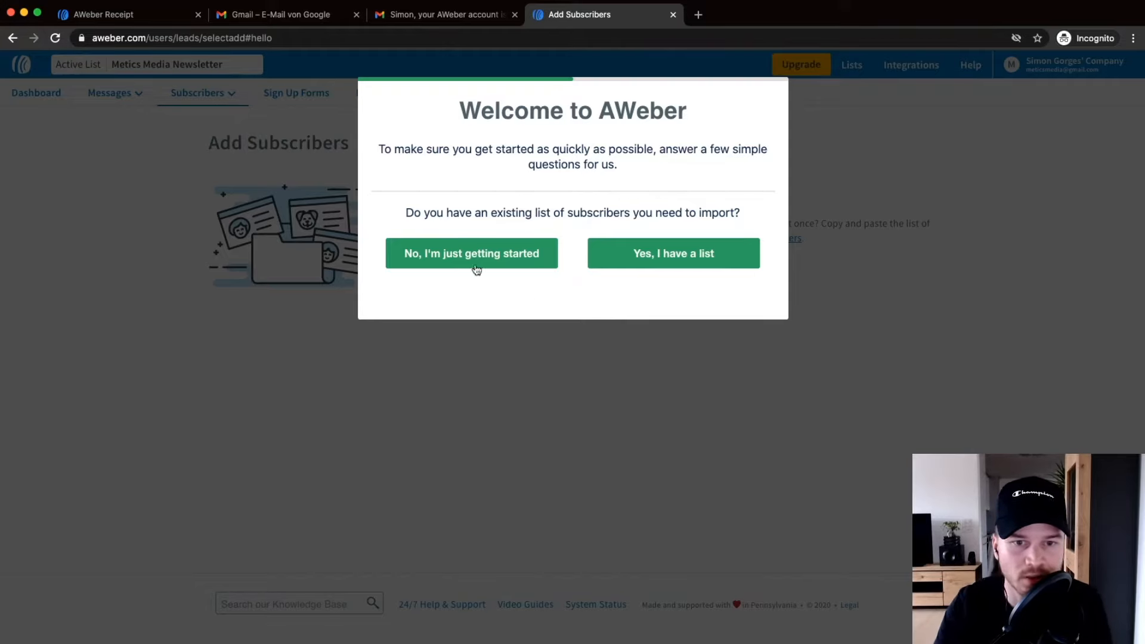
click(440, 257)
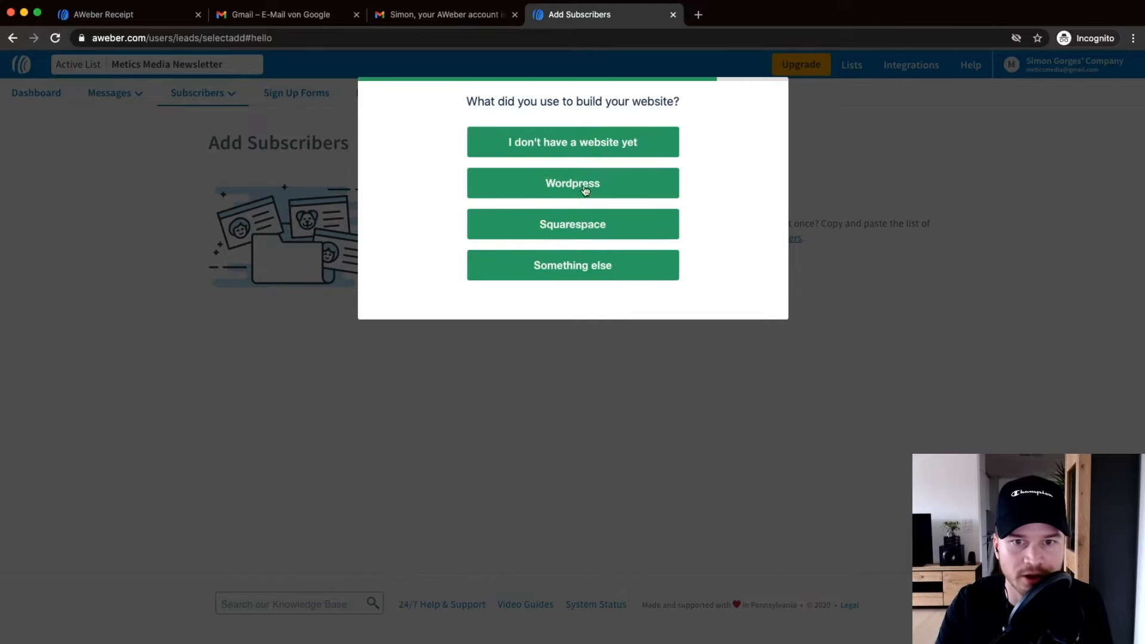
click(583, 265)
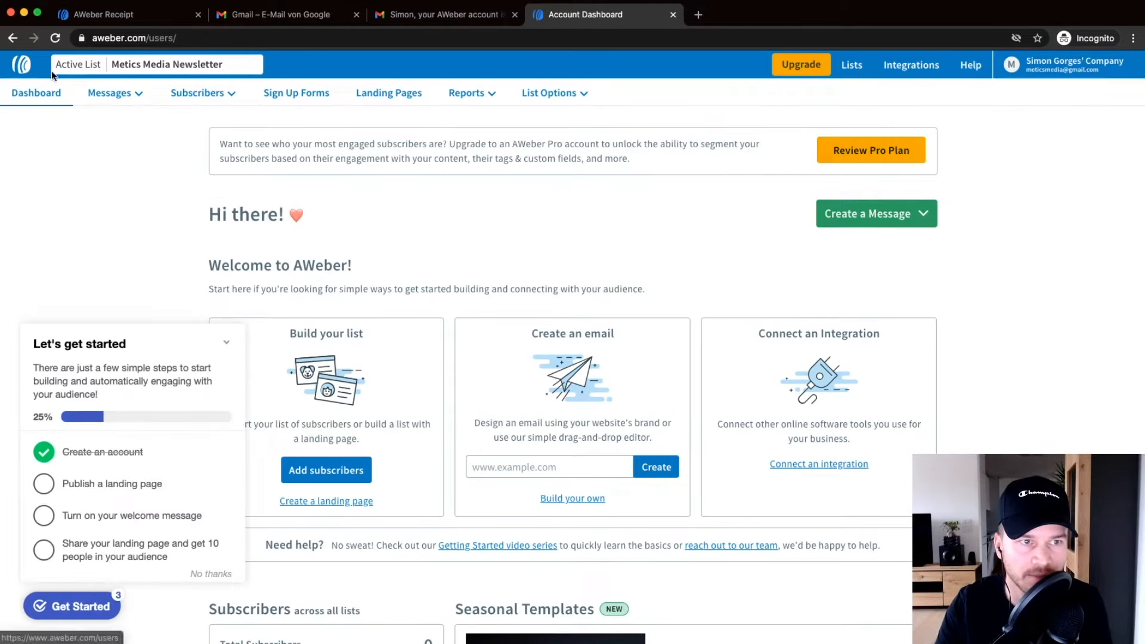
Collapse the Let's get started panel and look over the Metics Media Newsletter dashboard.
click(226, 342)
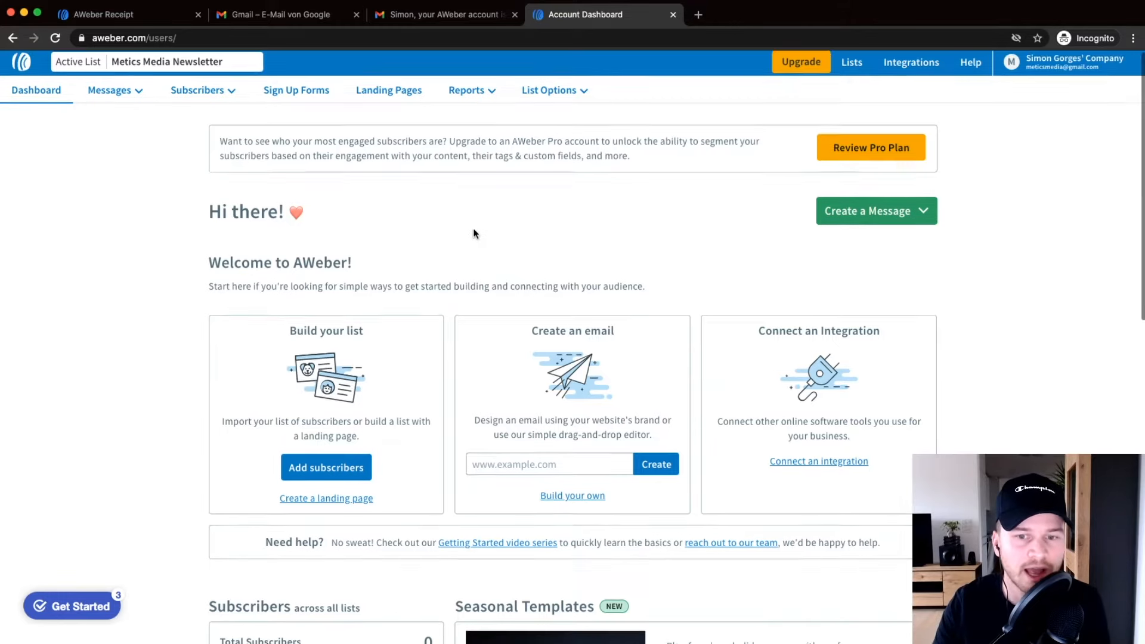
scroll(508, 288, down, 8)
scroll(516, 266, up, 8)
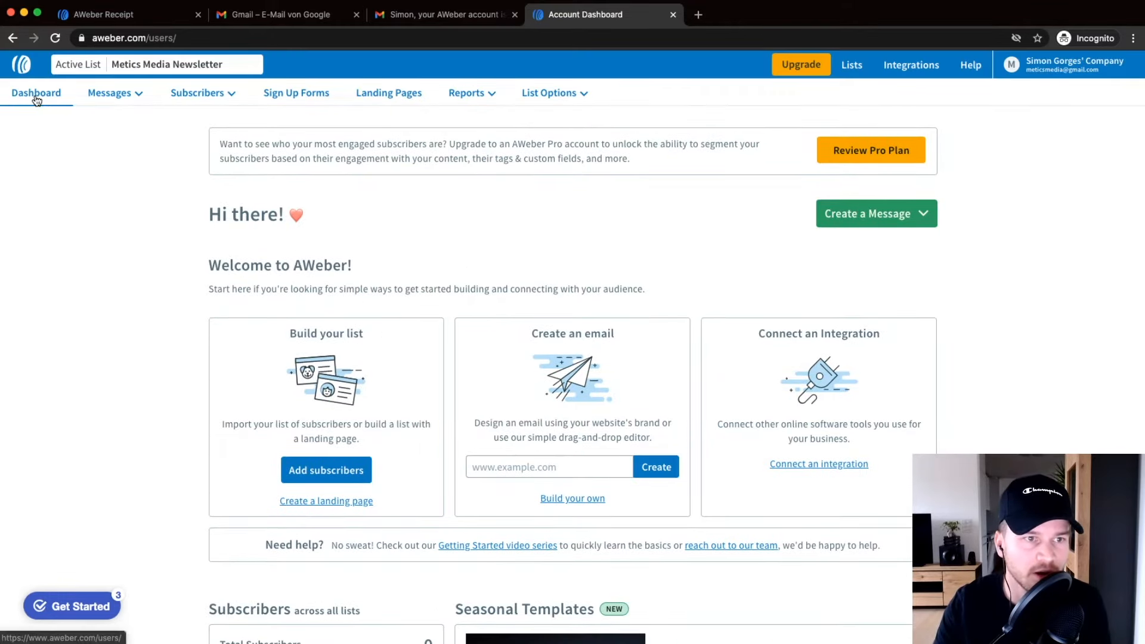
key(super+plus)
key(super+plus)
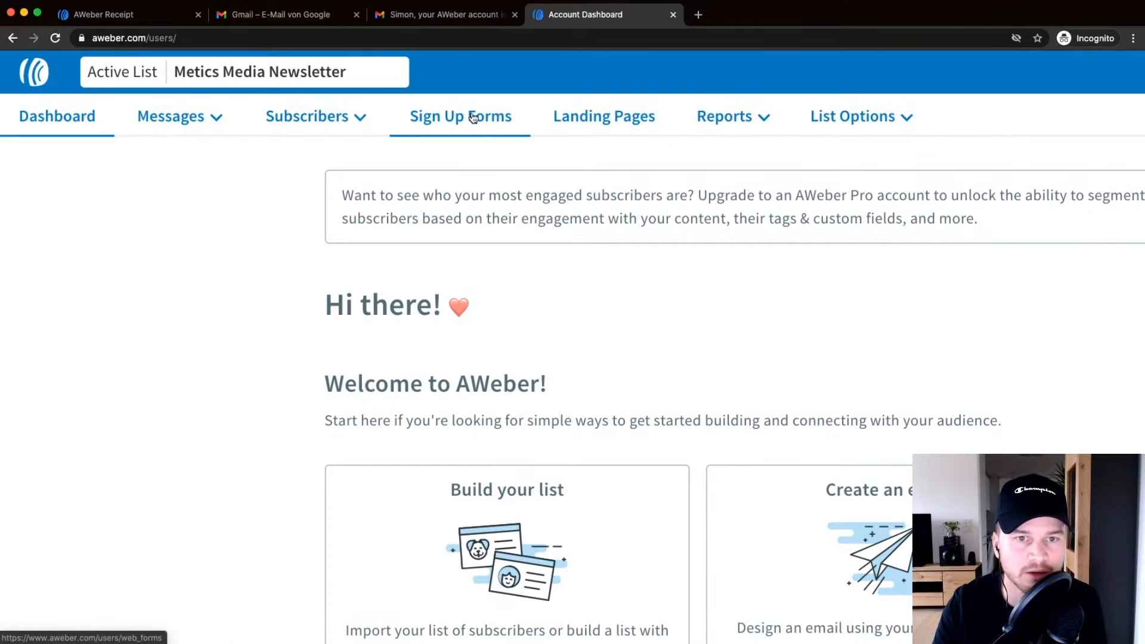
mouse_move(743, 123)
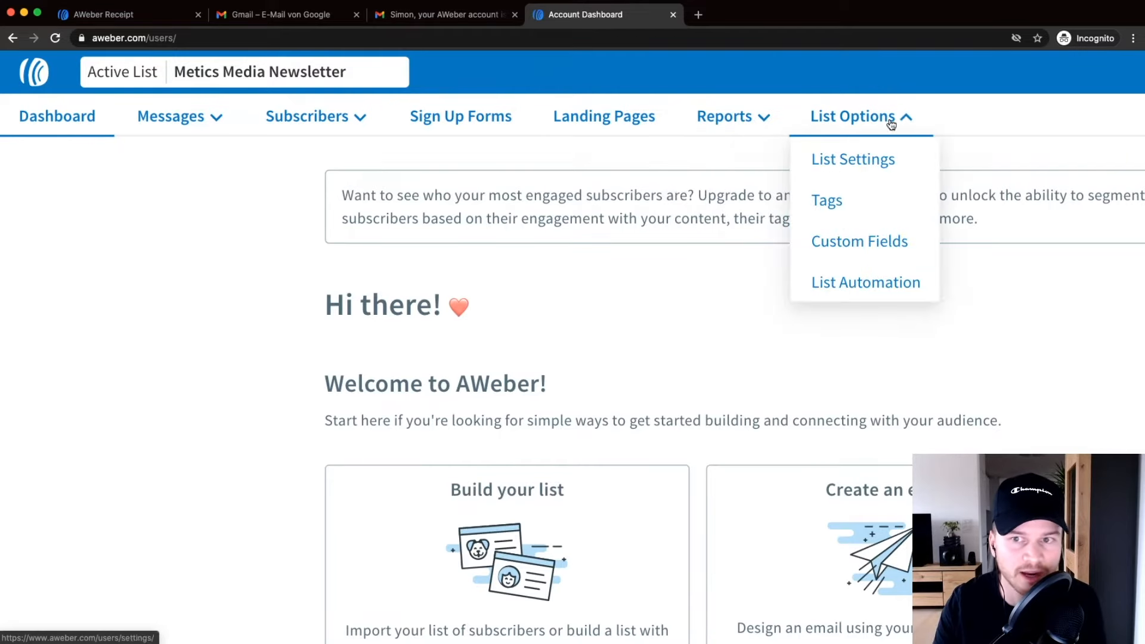
key(super+minus)
key(super+minus)
key(super+minus)
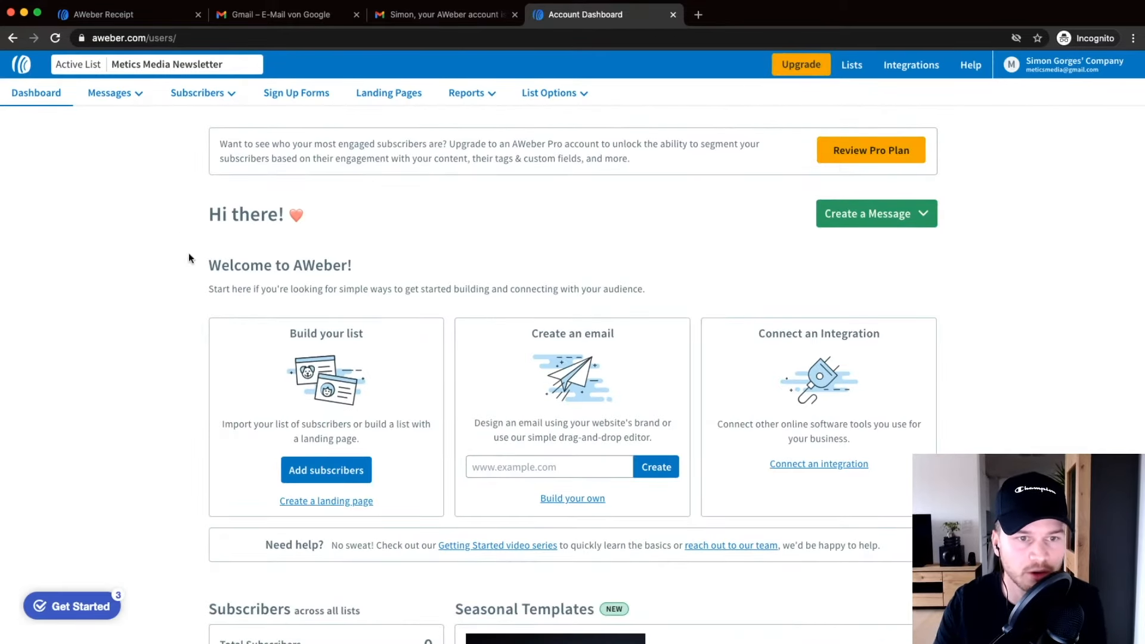
scroll(168, 261, down, 2)
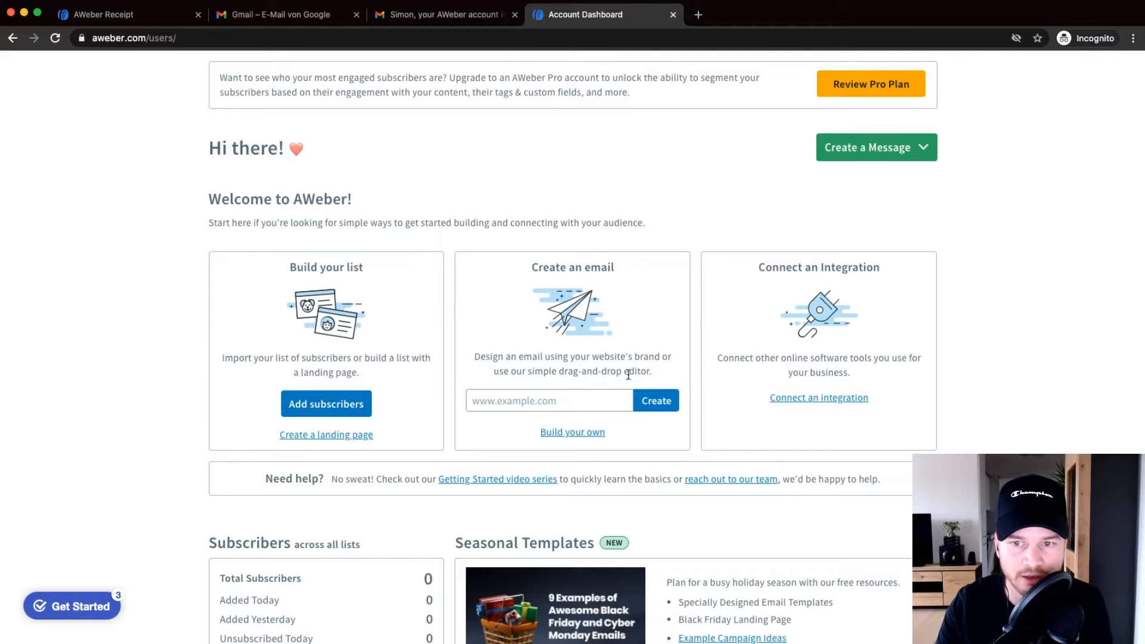
scroll(626, 369, down, 5)
scroll(651, 310, up, 1)
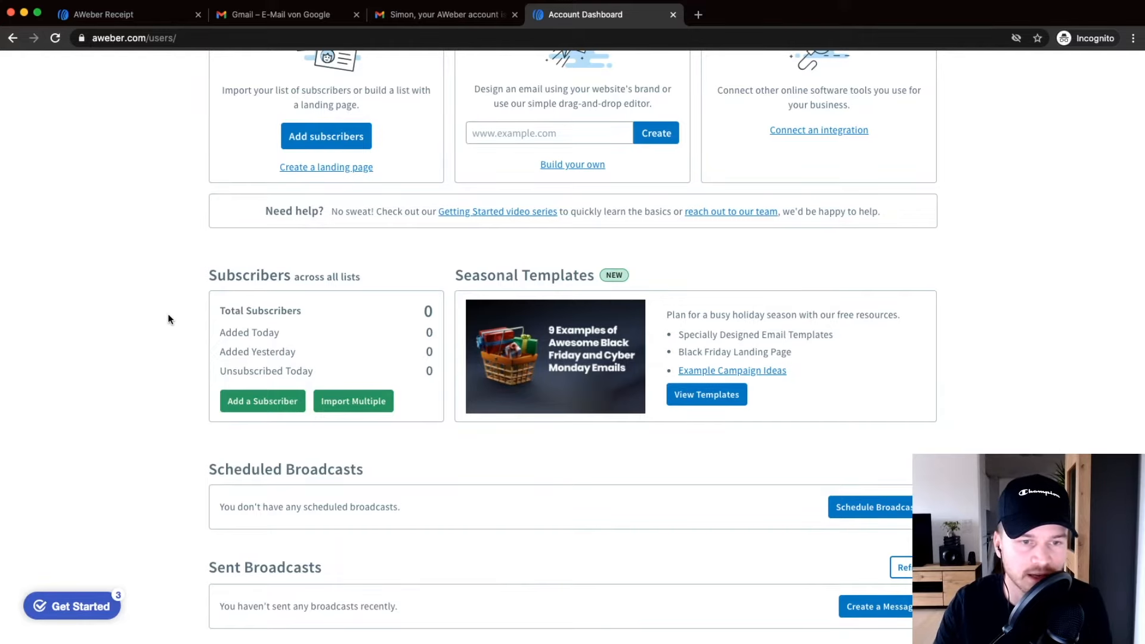
scroll(148, 315, down, 1)
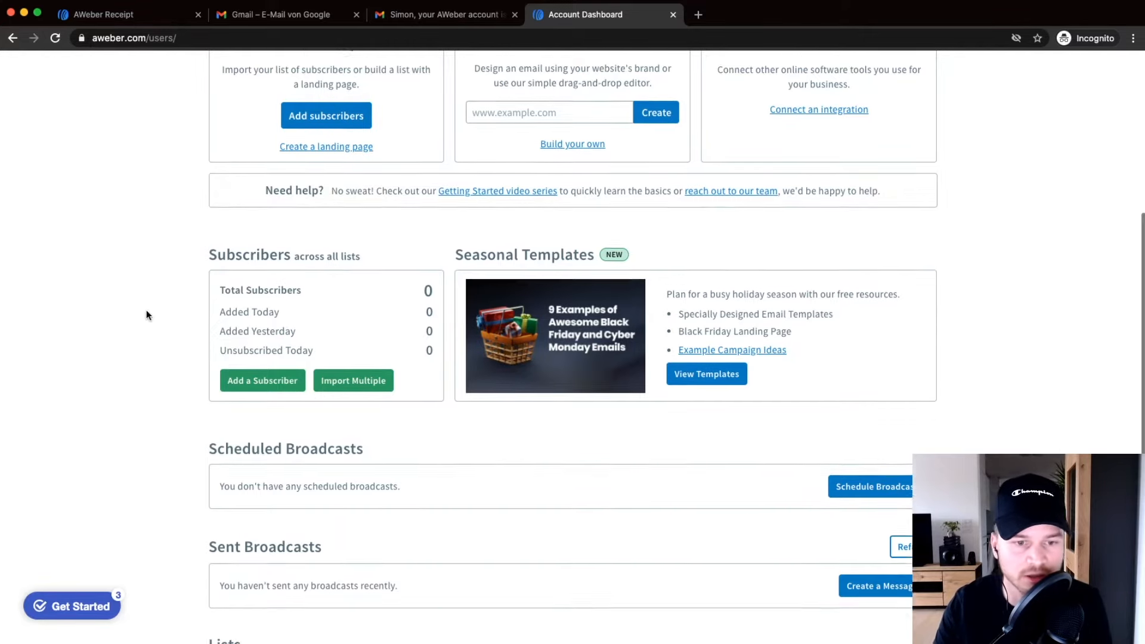
scroll(145, 310, down, 5)
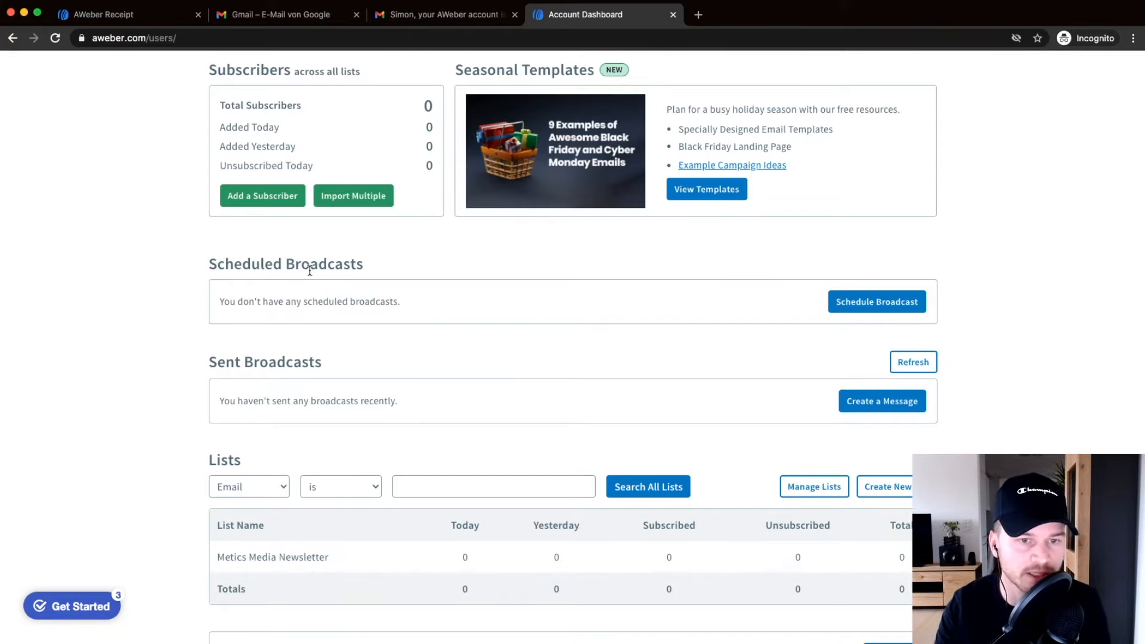
scroll(173, 325, up, 10)
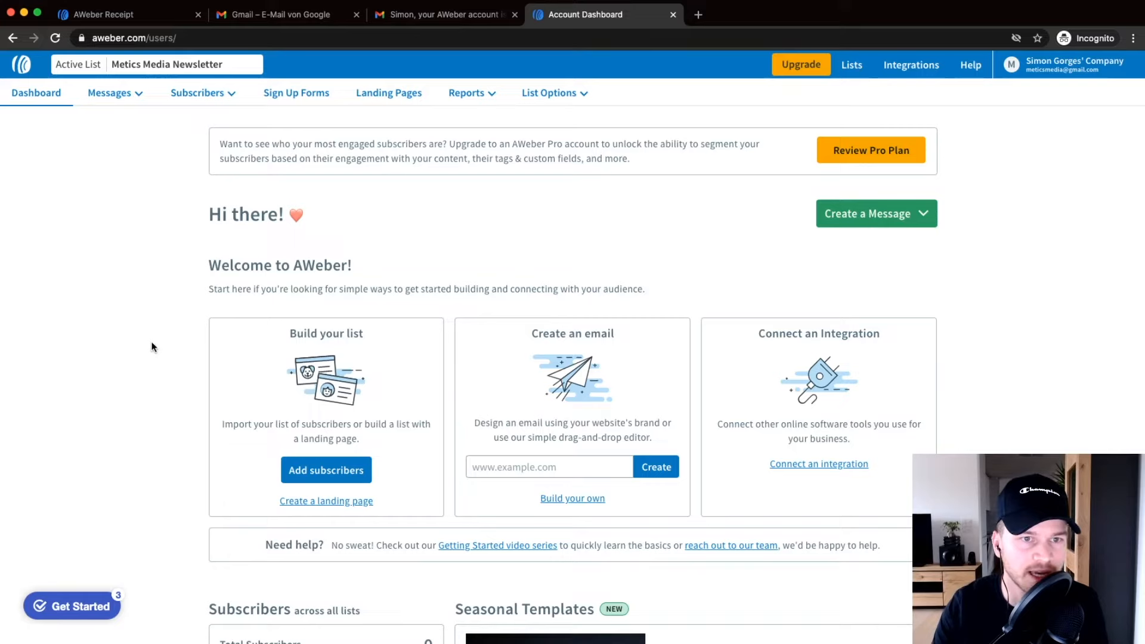
mouse_move(110, 93)
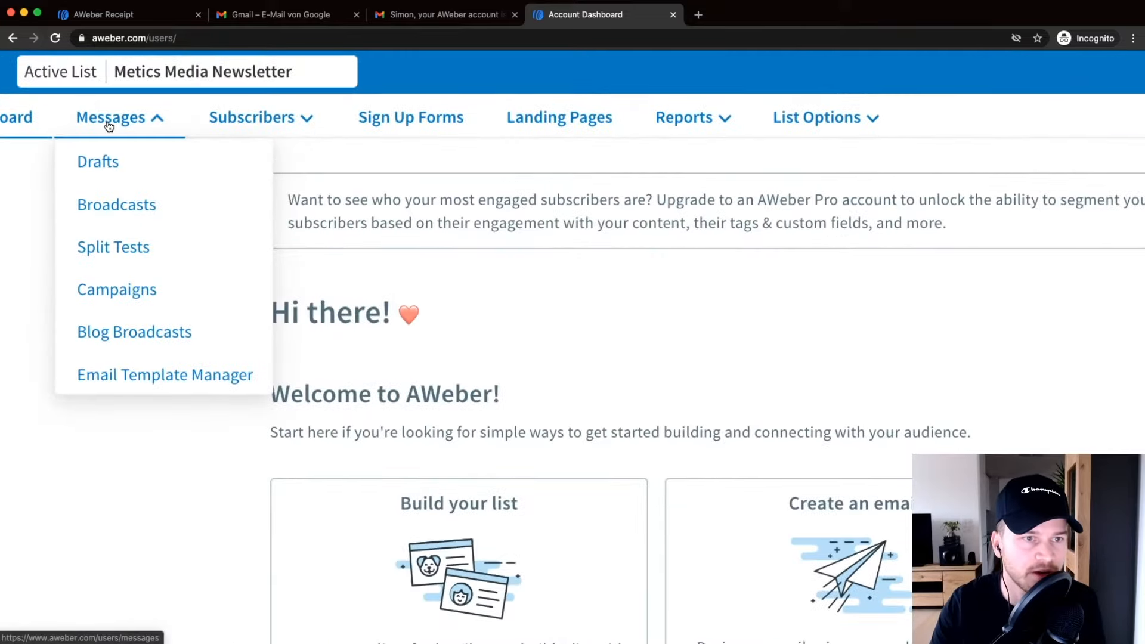
scroll(172, 114, left, 2)
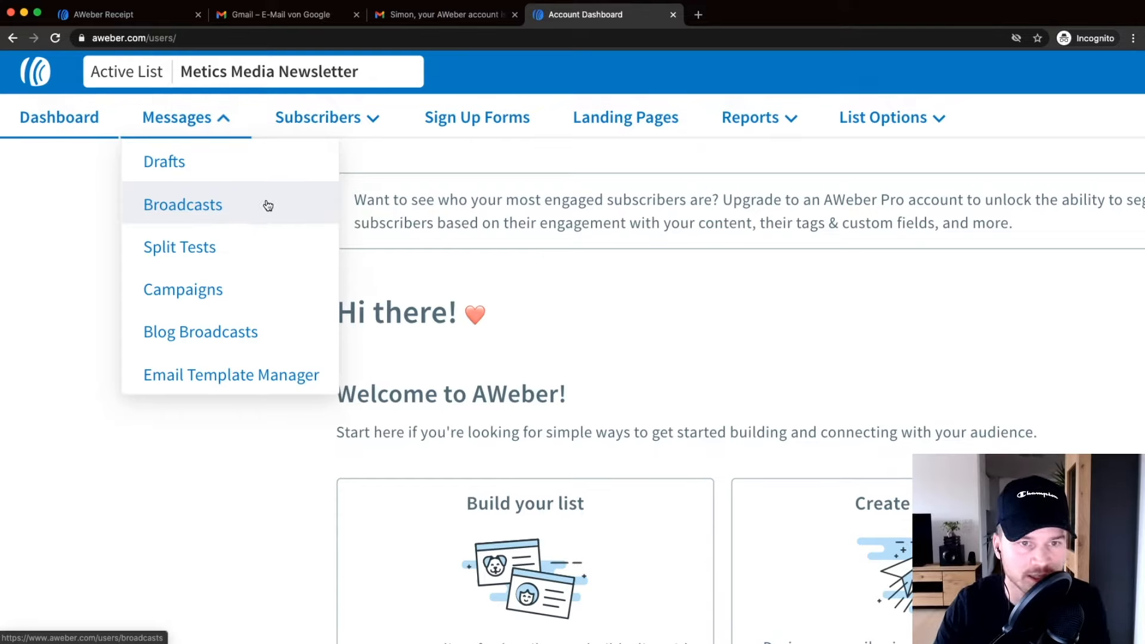
mouse_move(332, 120)
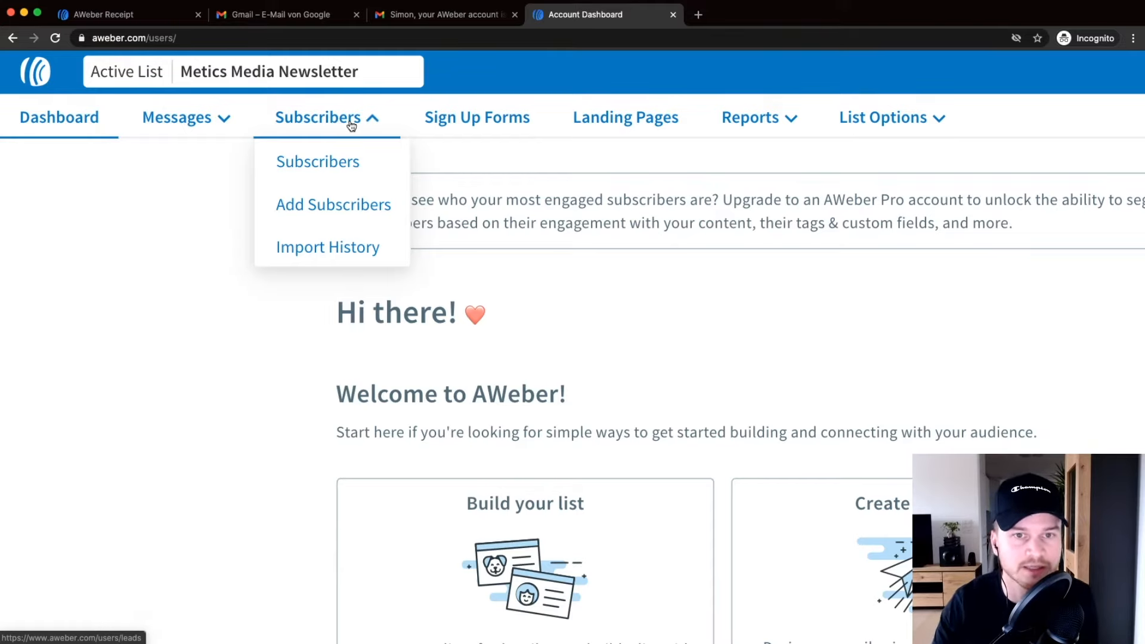
scroll(468, 122, right, 2)
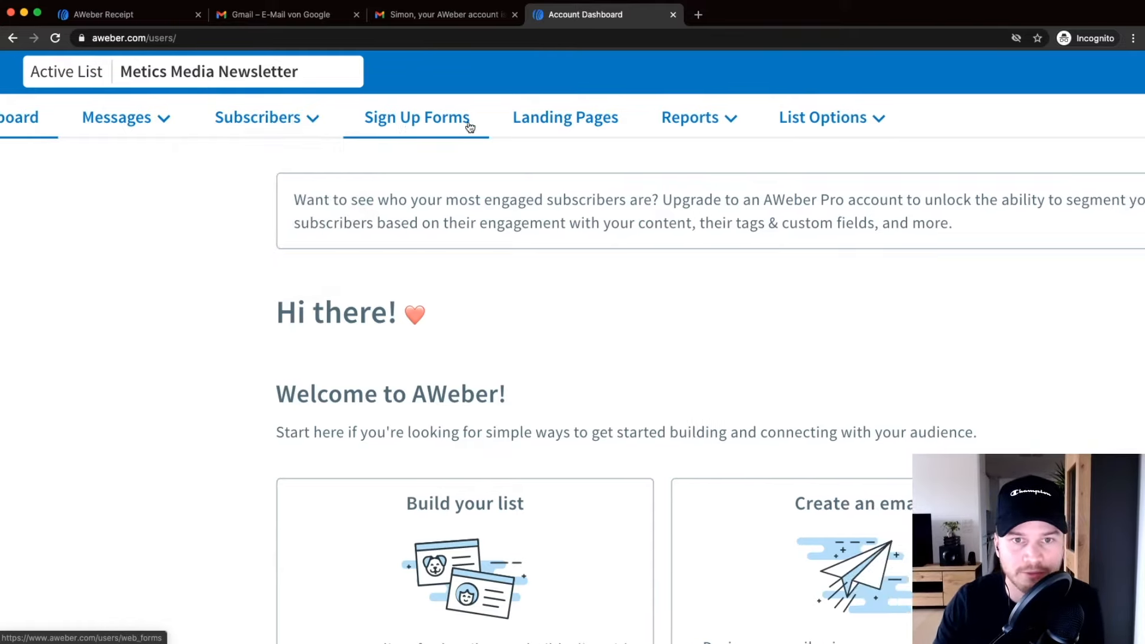
scroll(470, 127, right, 1)
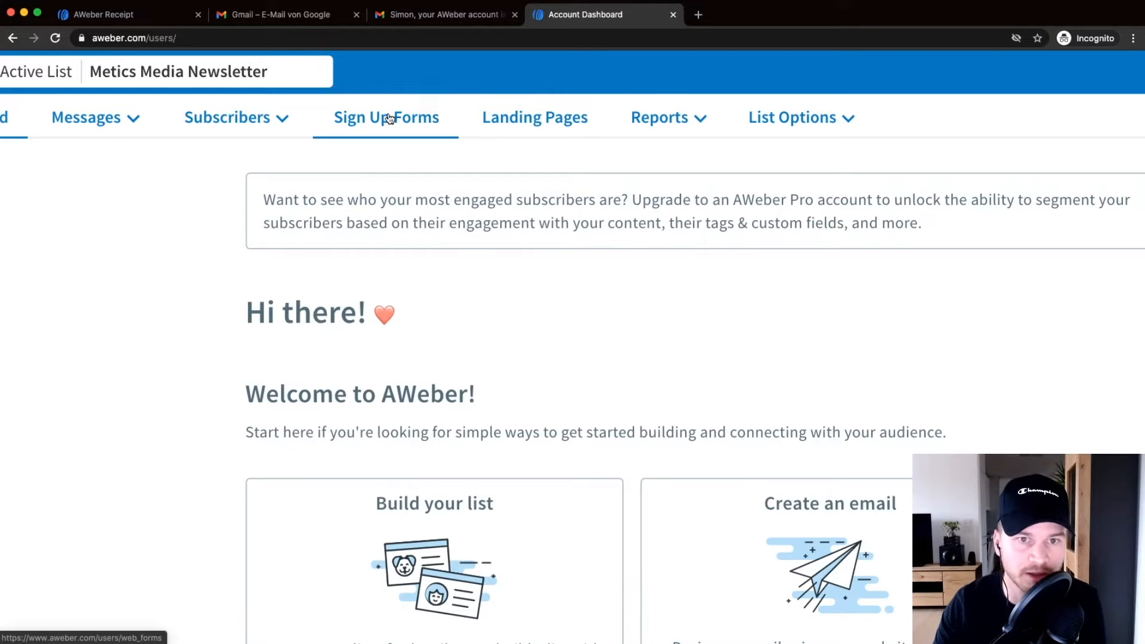
scroll(376, 113, right, 2)
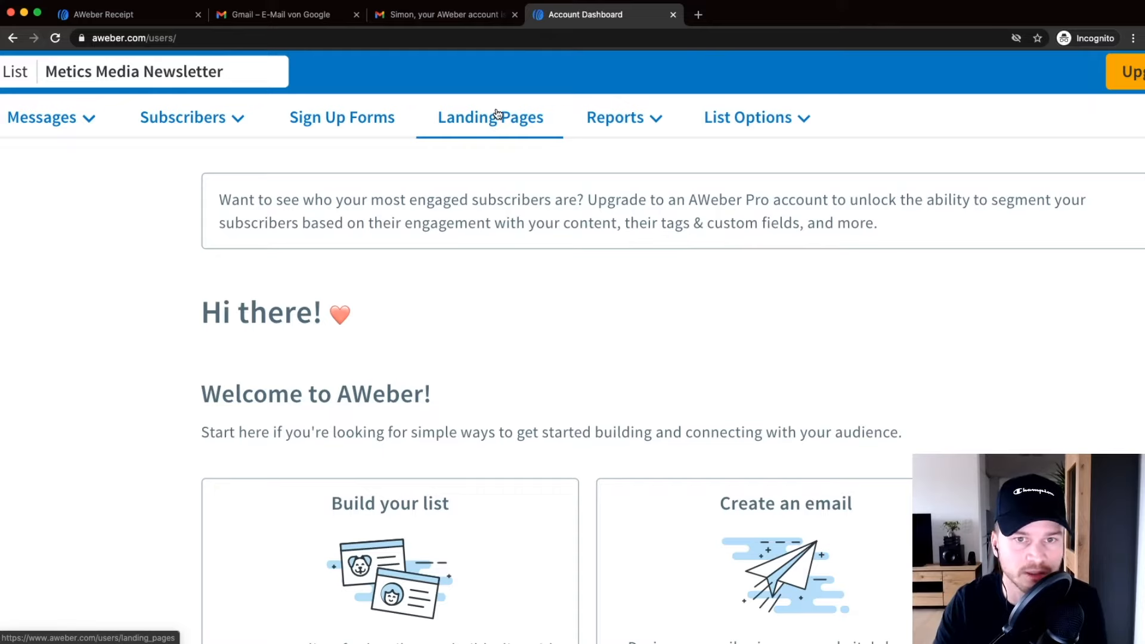
scroll(495, 116, right, 2)
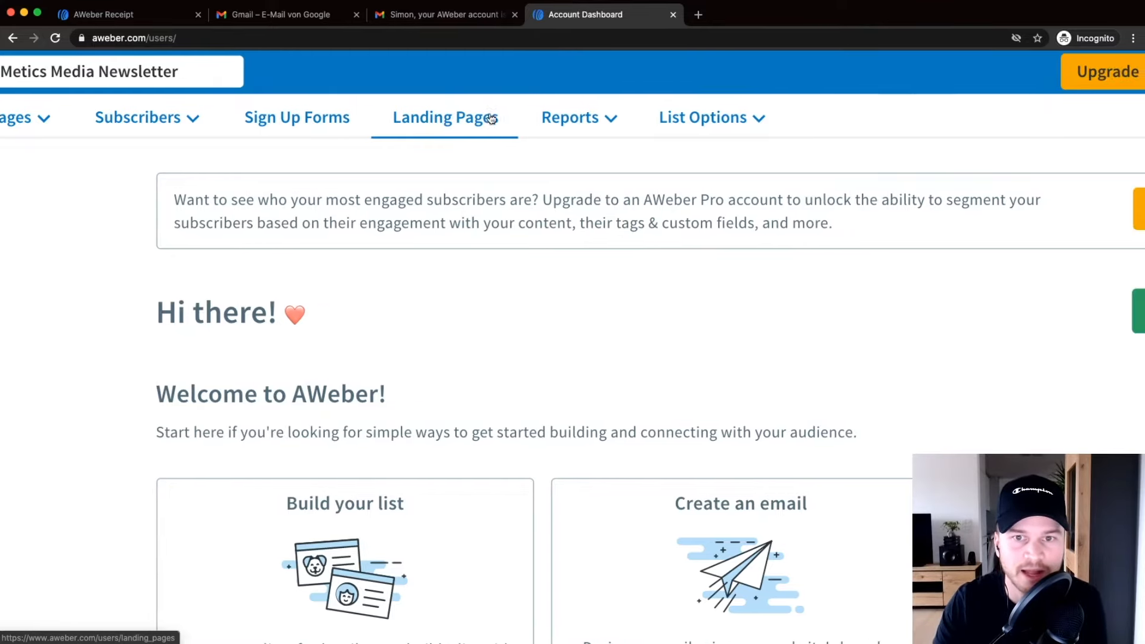
scroll(506, 117, right, 2)
mouse_move(529, 118)
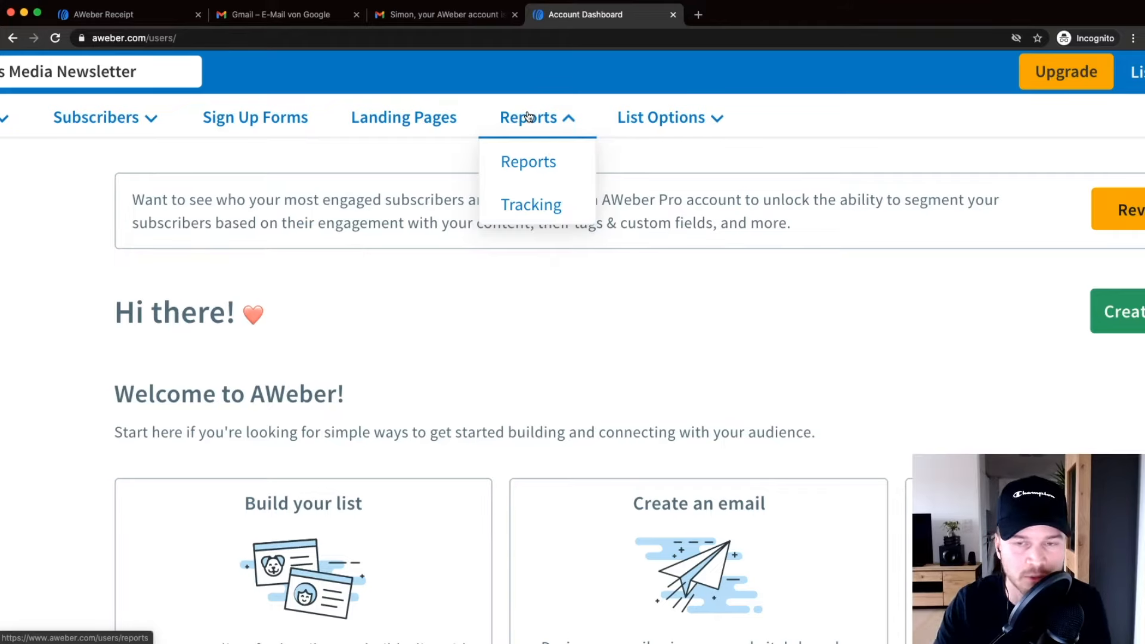
mouse_move(626, 117)
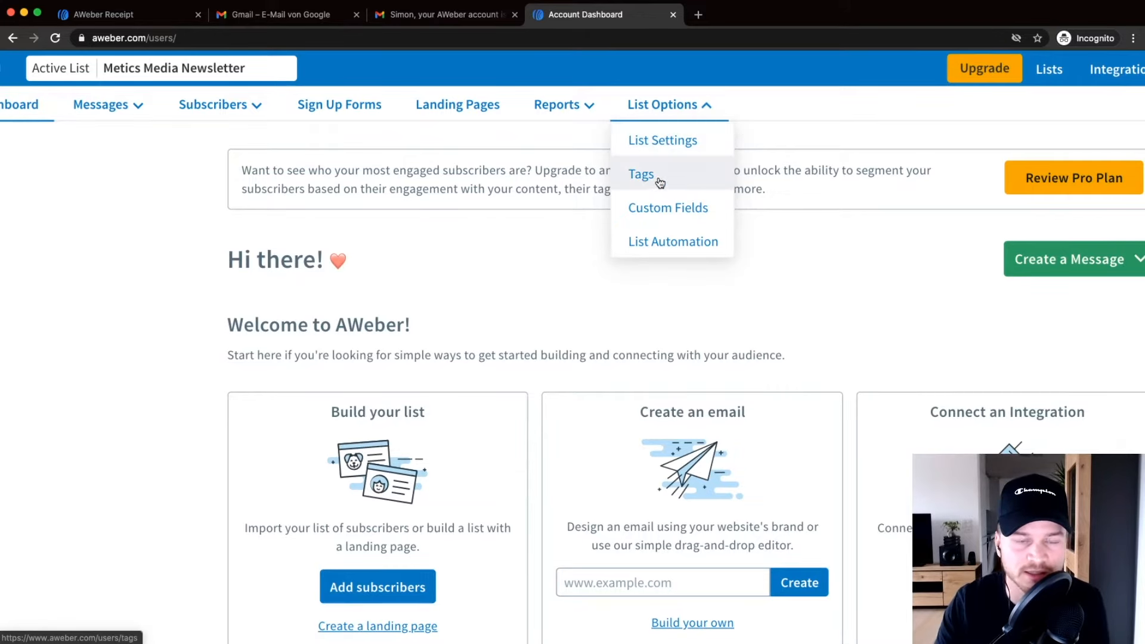
scroll(519, 251, down, 3)
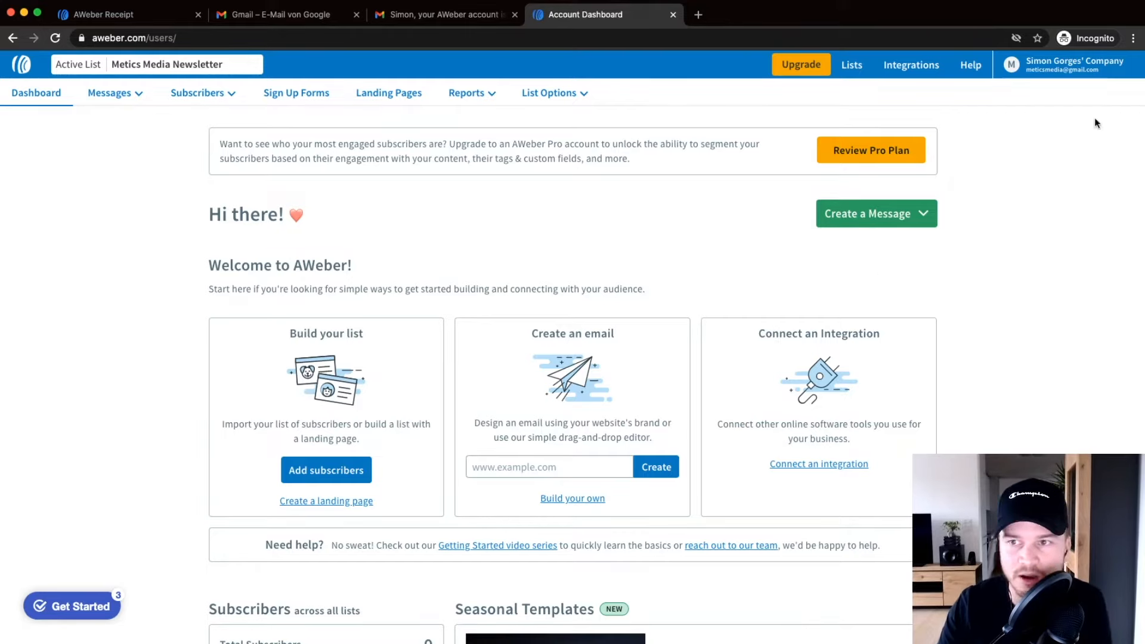
Go to My Account and show its Domains and Addresses settings.
click(1061, 74)
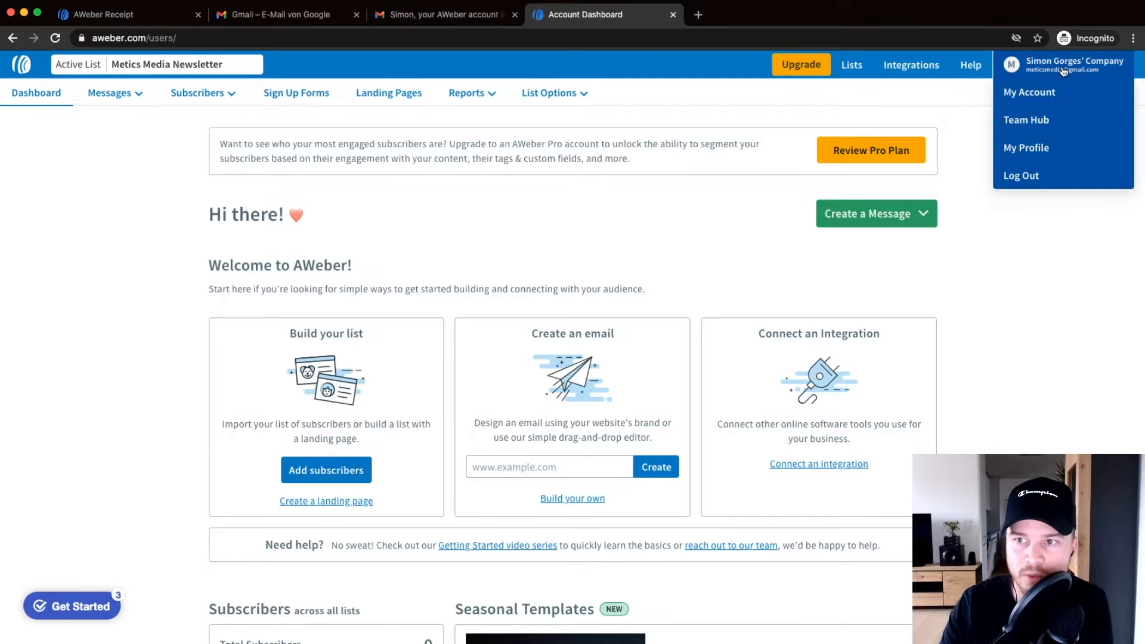
click(1048, 103)
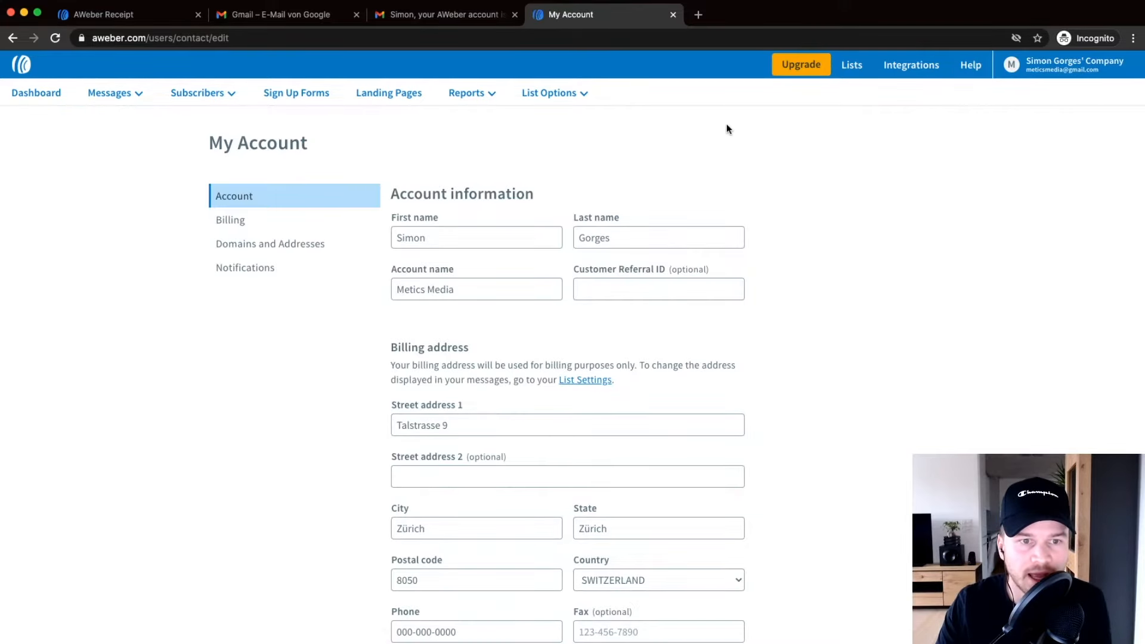
click(275, 246)
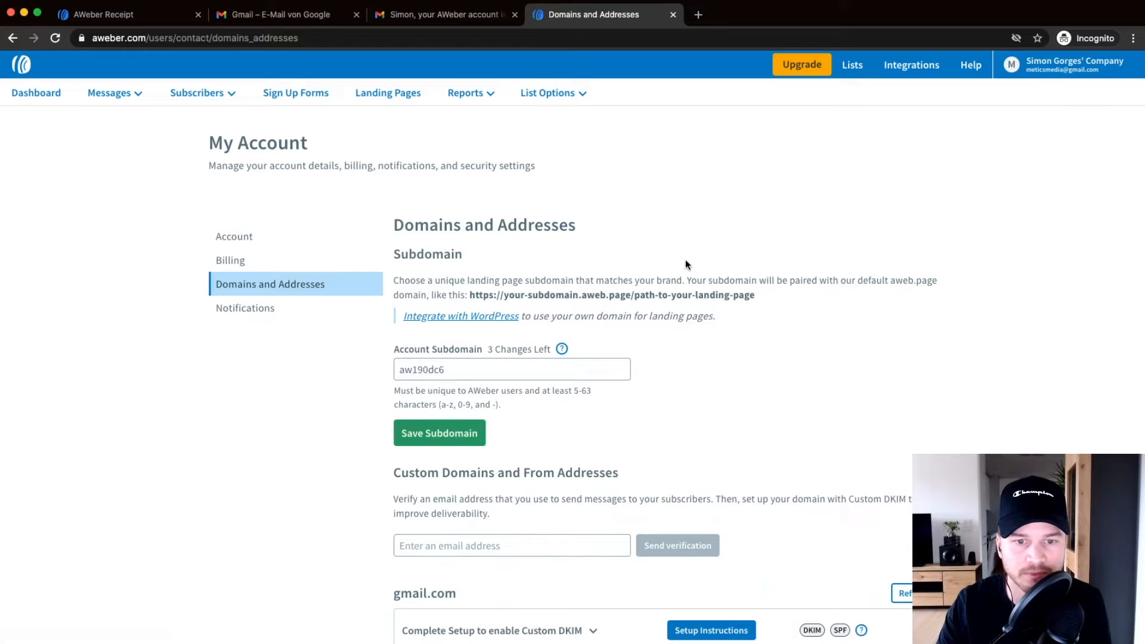
Enter the new custom-domain sender address and send its verification email.
scroll(685, 265, down, 5)
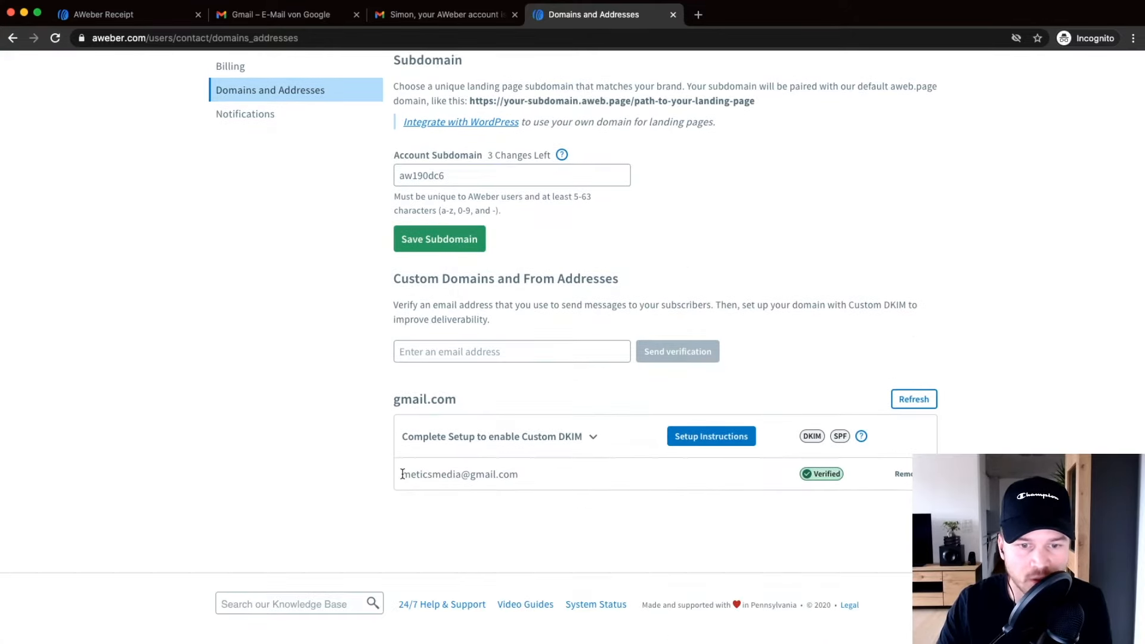
scroll(417, 475, up, 3)
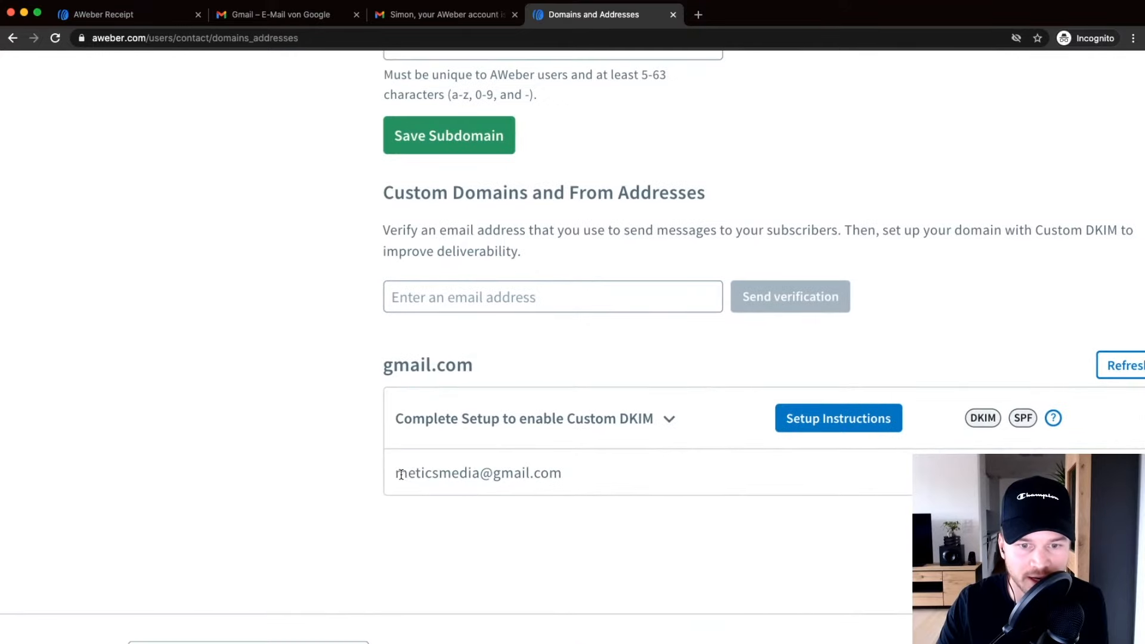
drag(396, 473, 573, 476)
scroll(570, 477, down, 3)
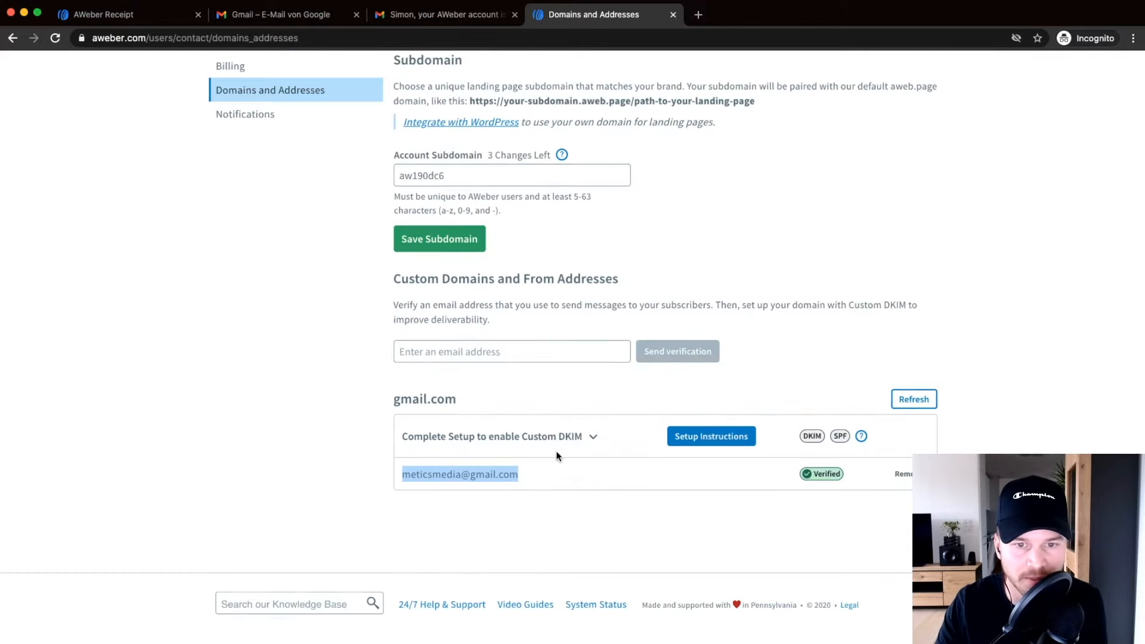
click(461, 350)
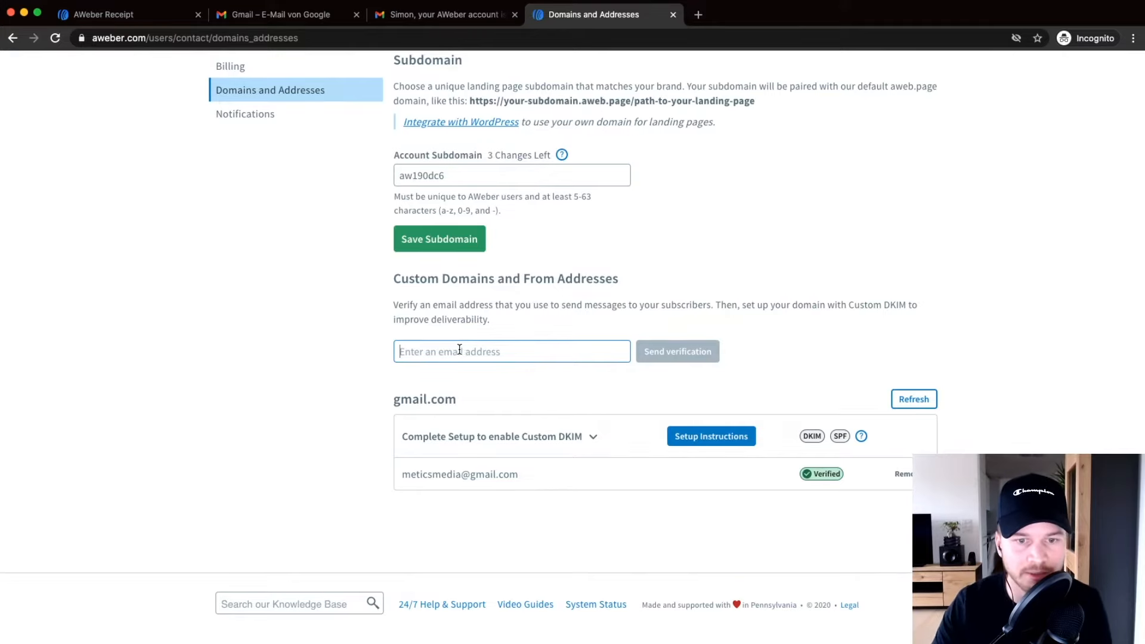
text(aimo)
key(BackSpace)
key(BackSpace)
key(BackSpace)
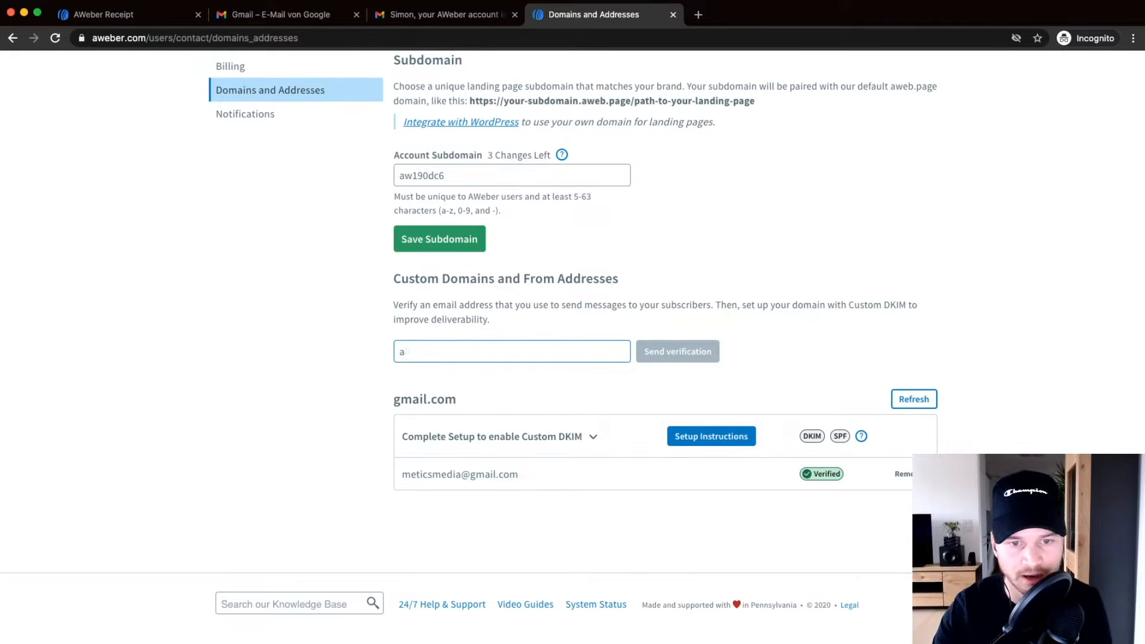
key(BackSpace)
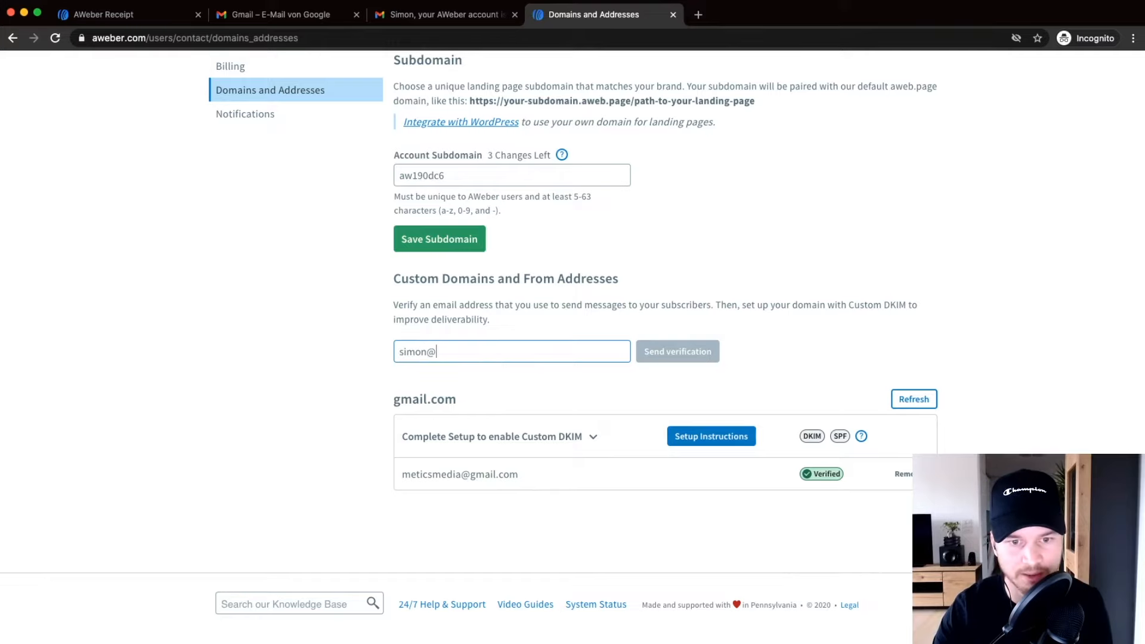
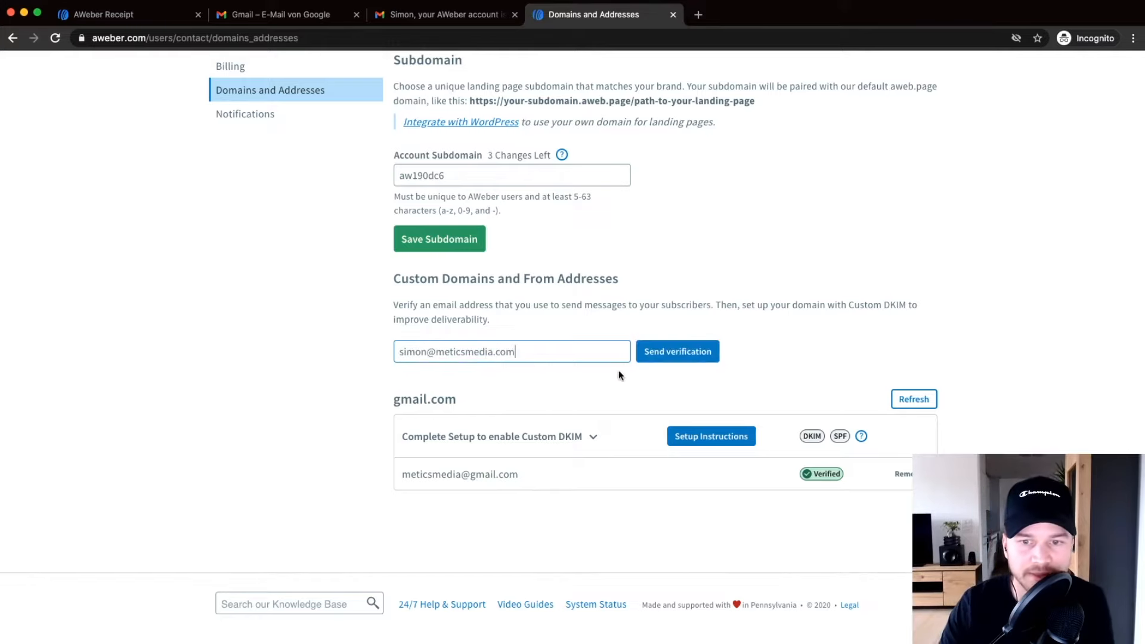
click(688, 358)
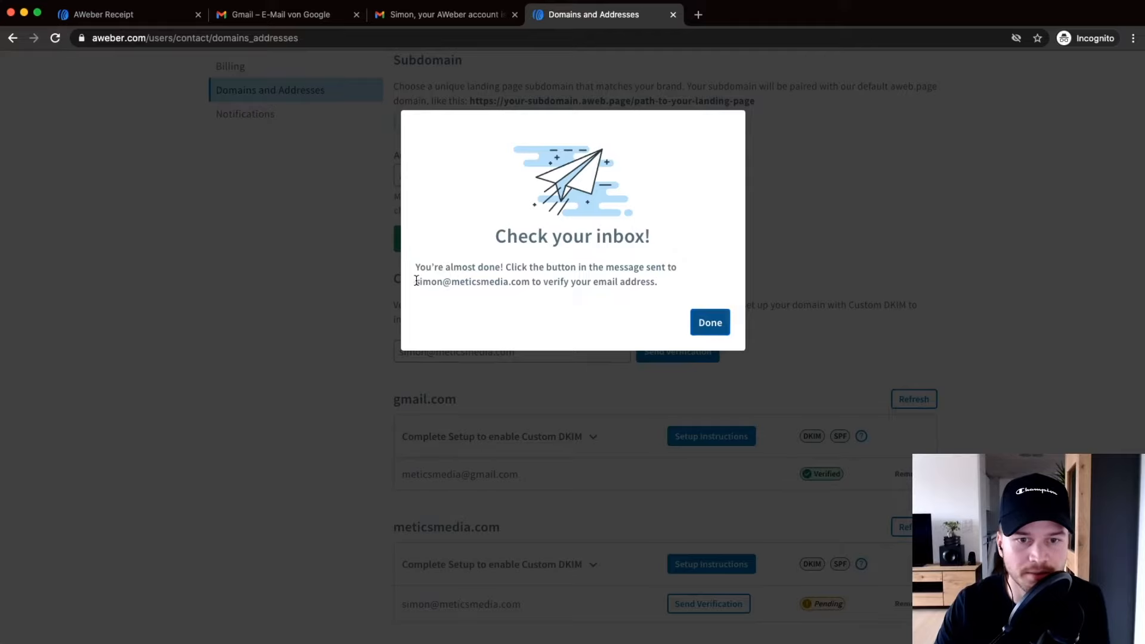
Dismiss the Check your inbox! notice and find the new address marked Pending.
drag(417, 281, 529, 291)
click(505, 280)
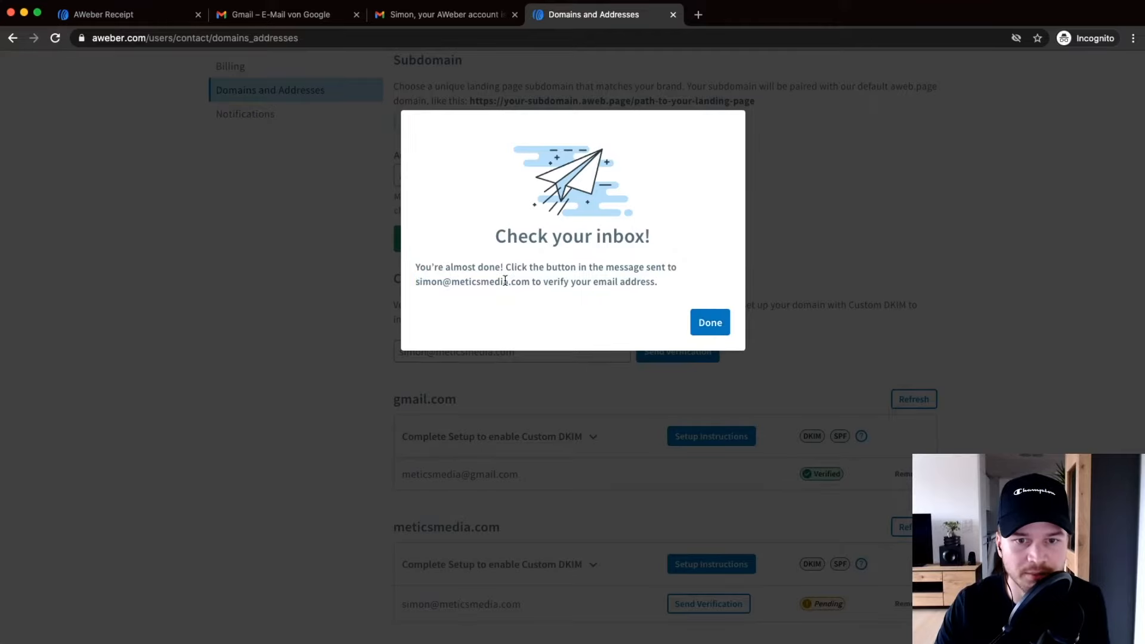
click(709, 323)
scroll(464, 504, down, 3)
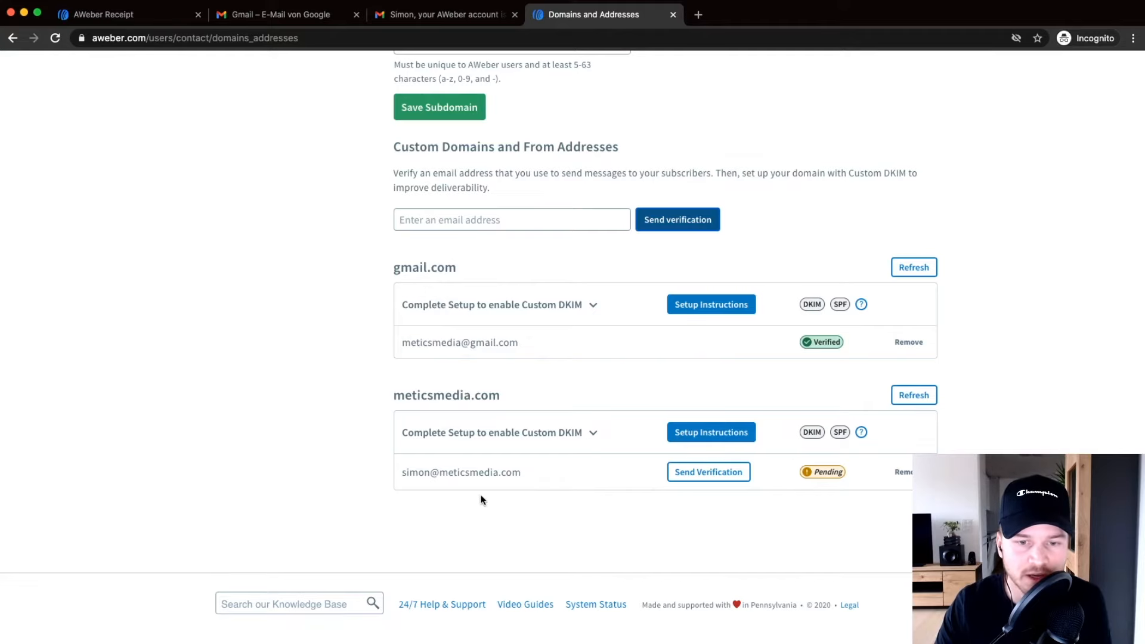
scroll(480, 499, up, 1)
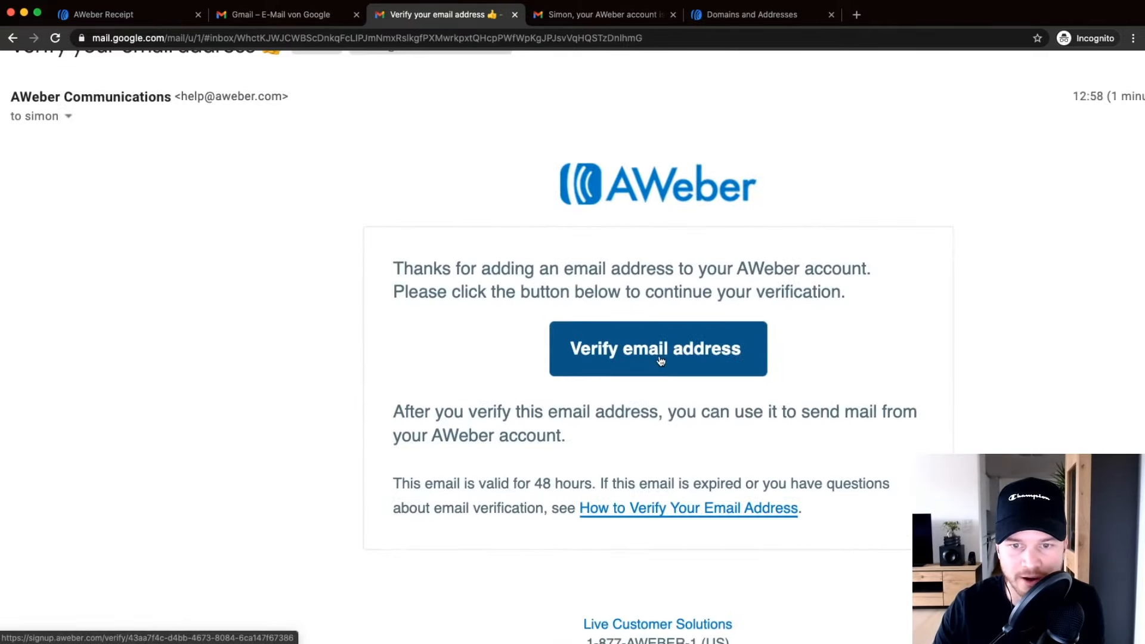
Verify the sender address via the email's Verify link, then return to the AWeber account.
click(661, 355)
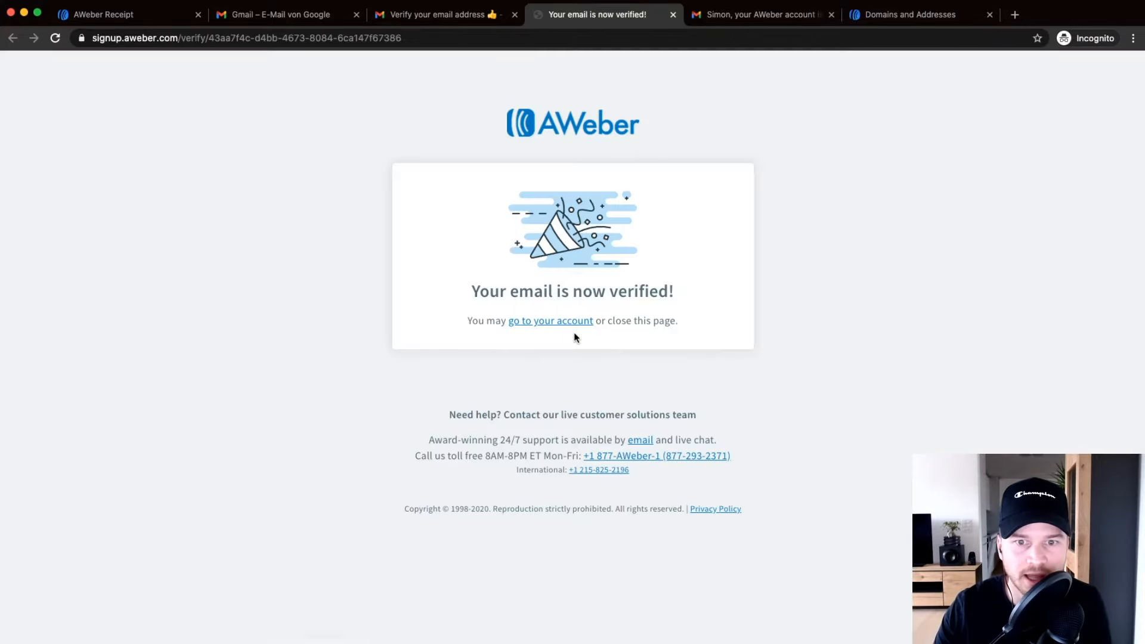
drag(457, 292, 682, 289)
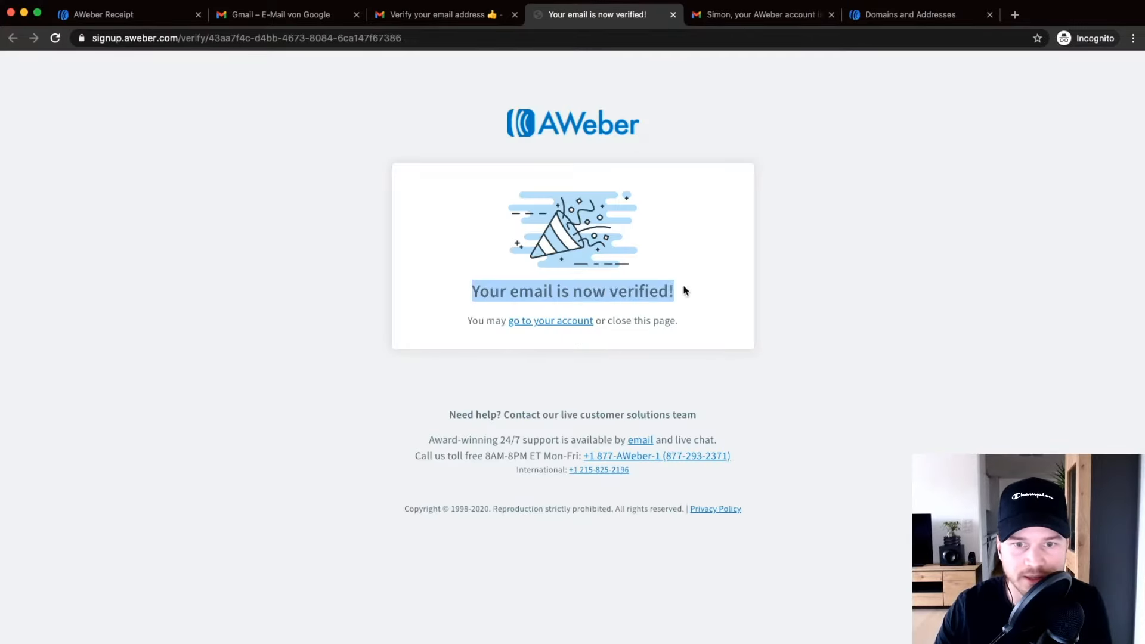
scroll(546, 327, up, 2)
scroll(546, 327, up, 2)
click(545, 324)
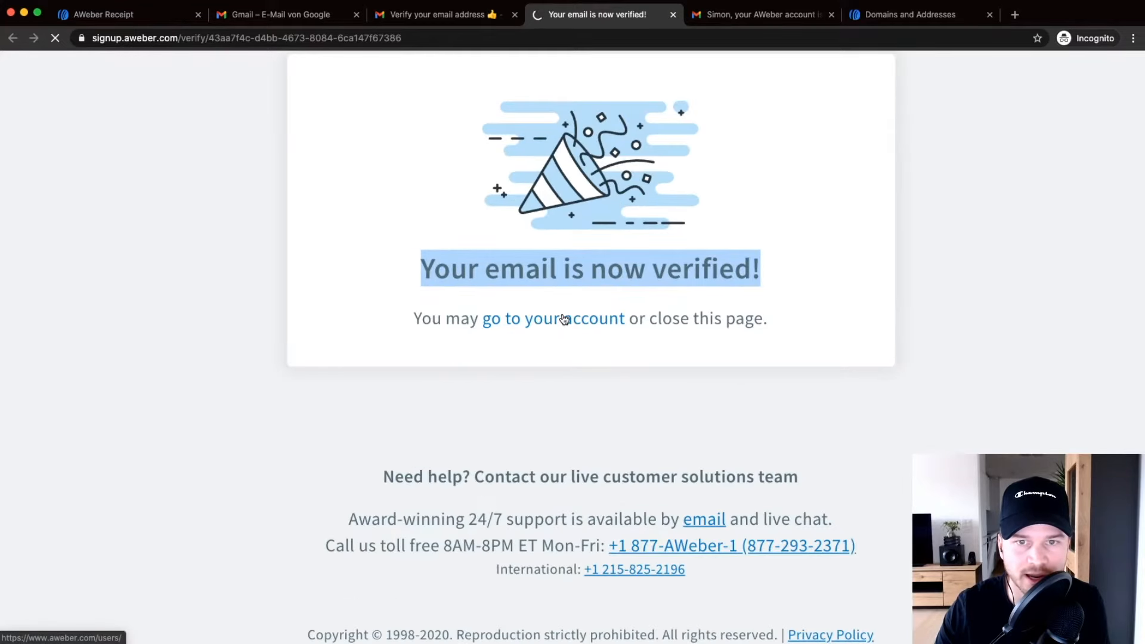
scroll(606, 319, down, 4)
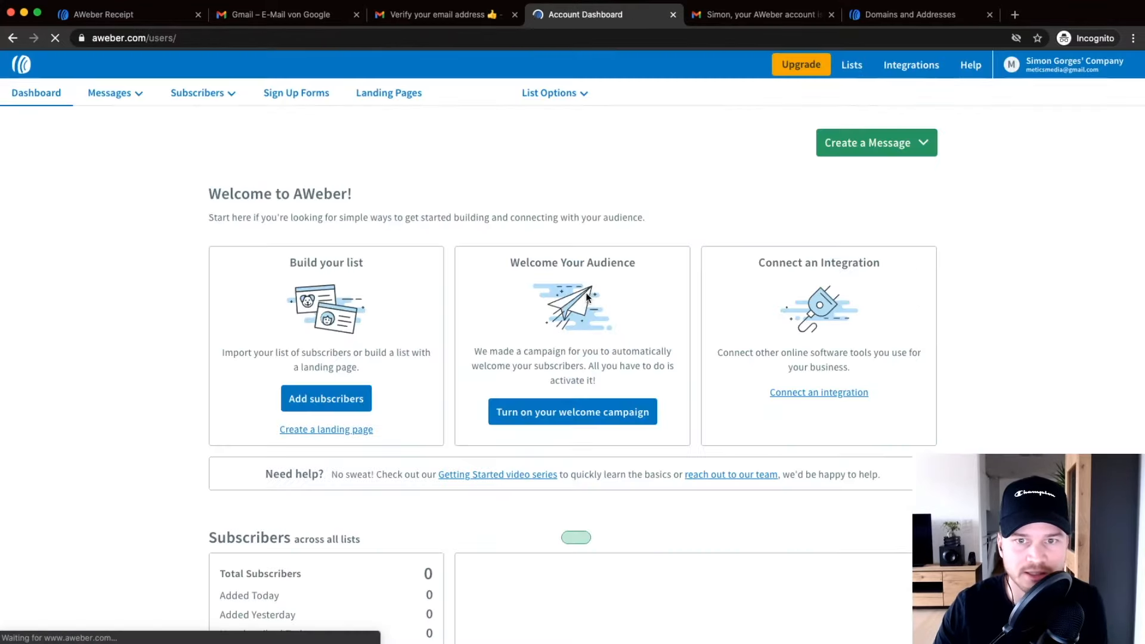
Return to My Account's Domains and Addresses settings.
click(1060, 67)
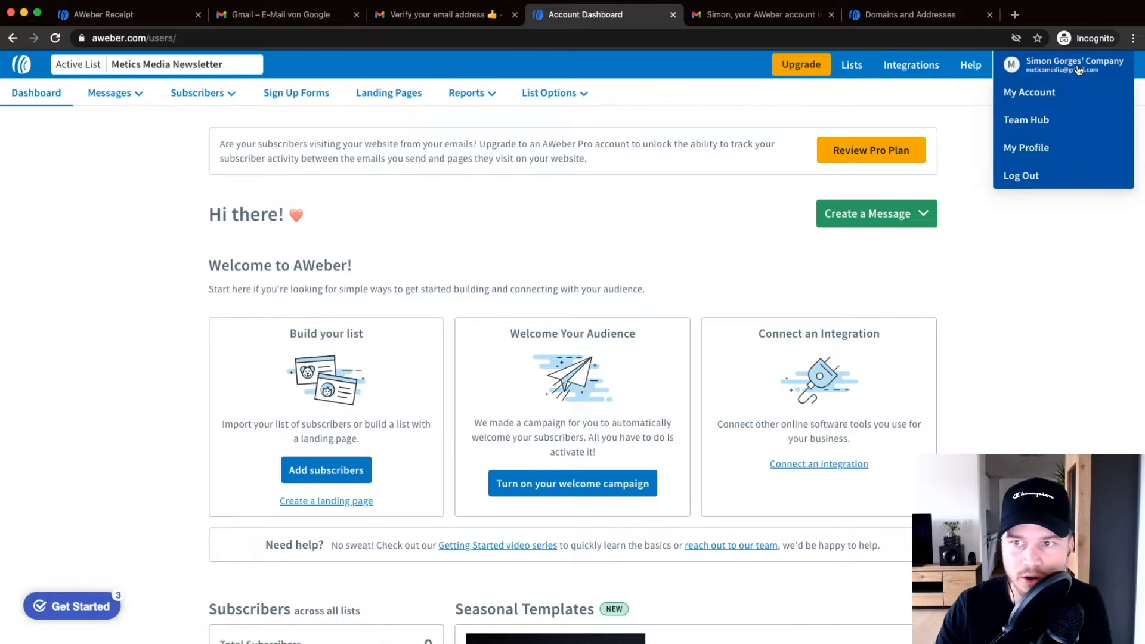
click(1033, 95)
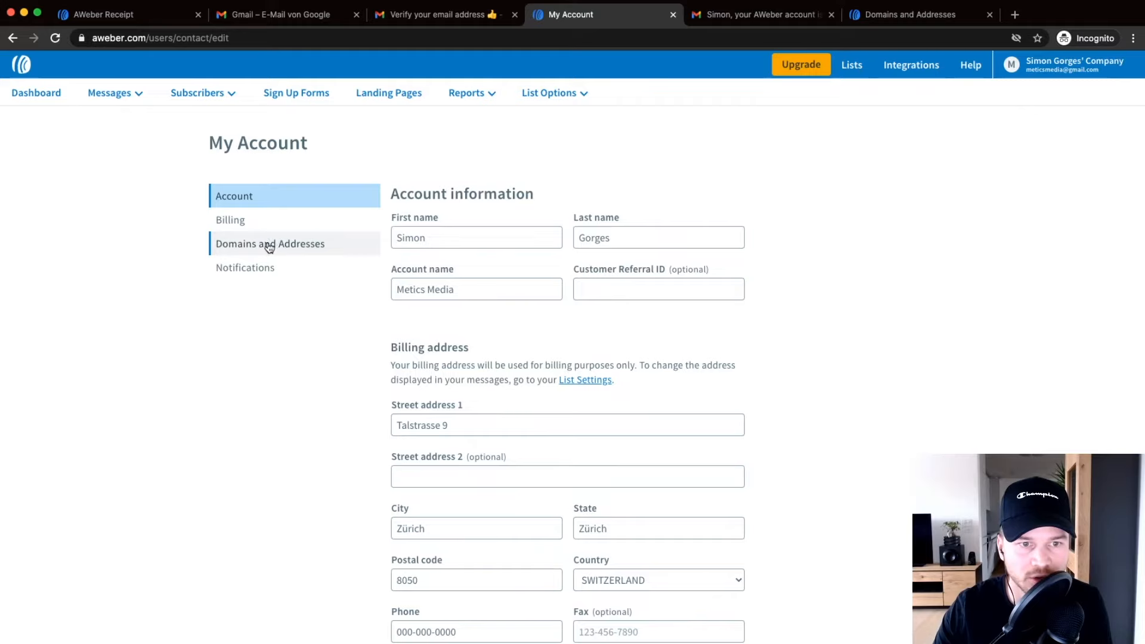
click(266, 250)
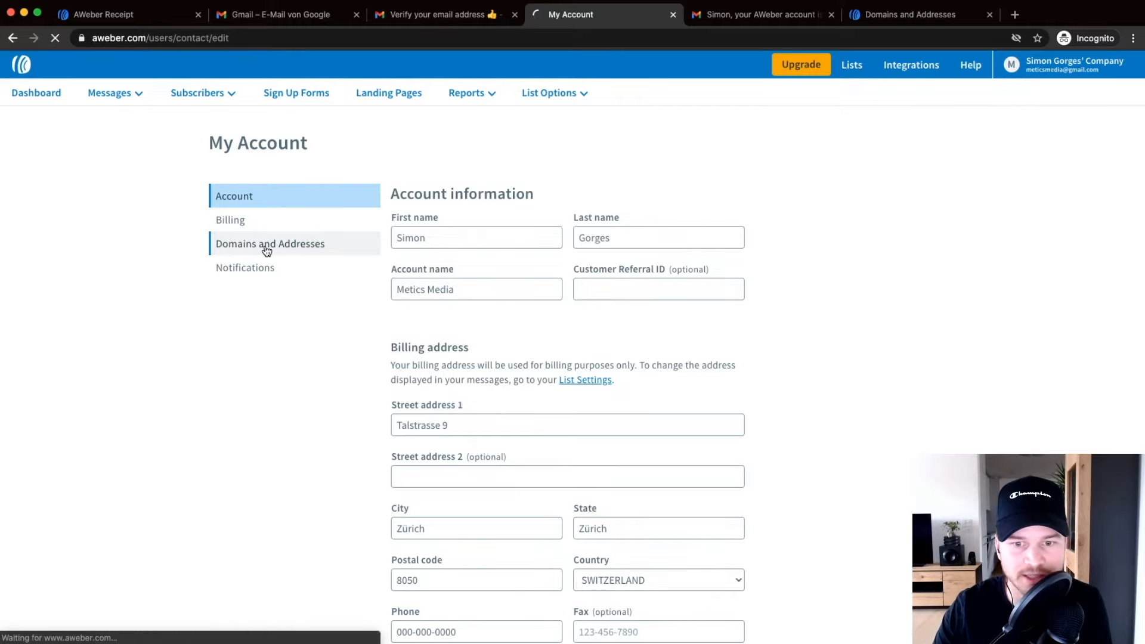
scroll(636, 361, down, 6)
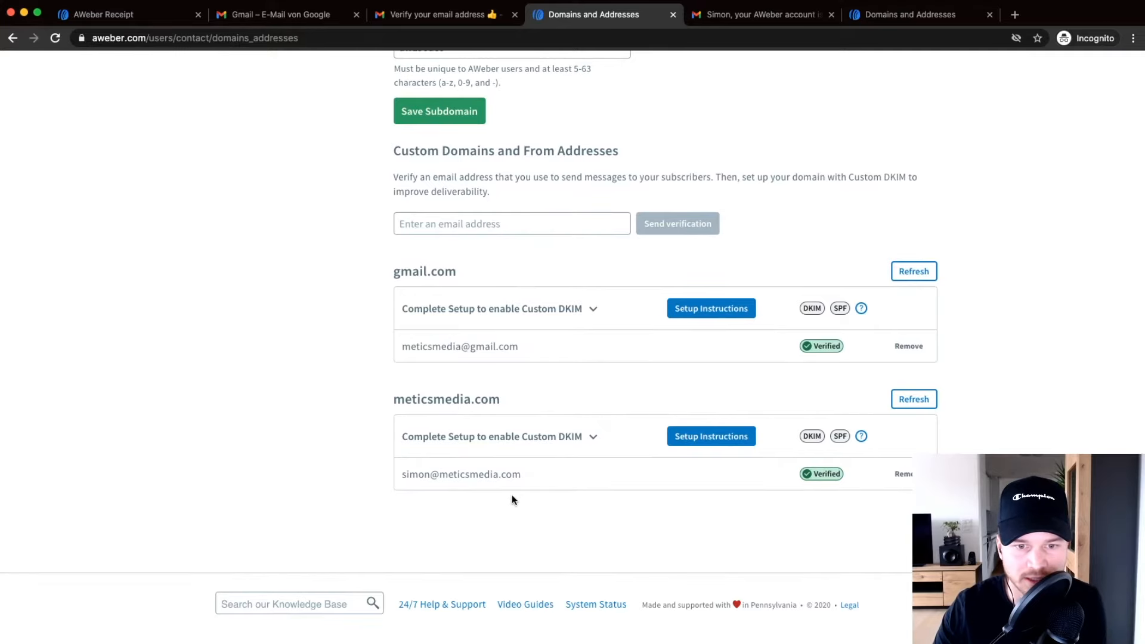
scroll(502, 496, up, 5)
scroll(439, 459, down, 3)
scroll(440, 458, down, 3)
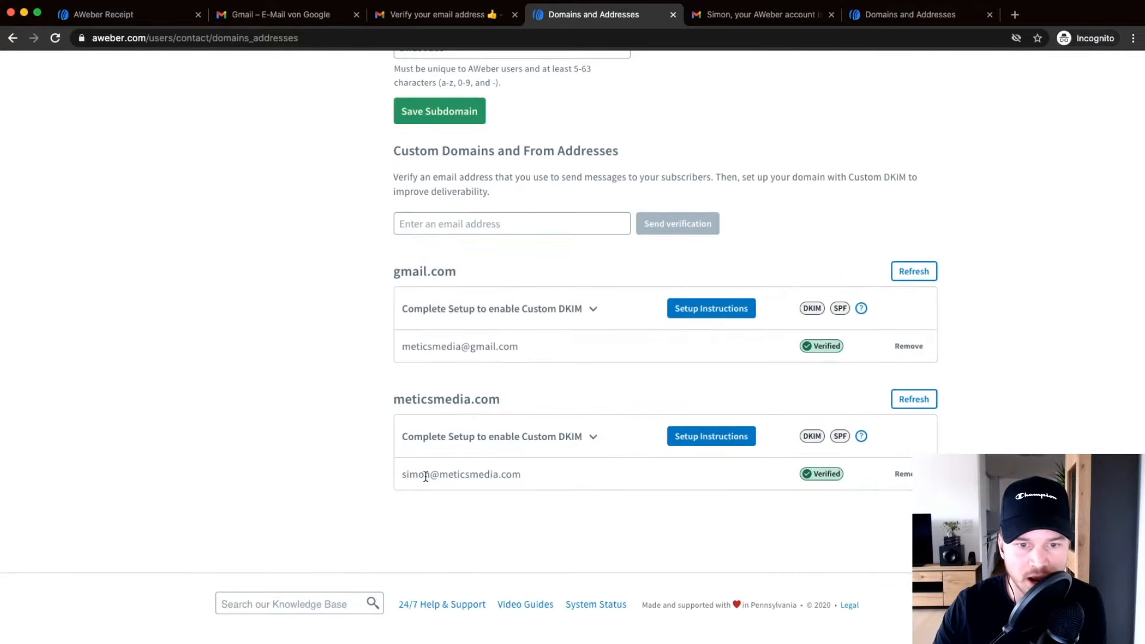
Check the newly verified address, then open Setup Instructions for meticsmedia.com's Custom DKIM.
drag(403, 474, 539, 478)
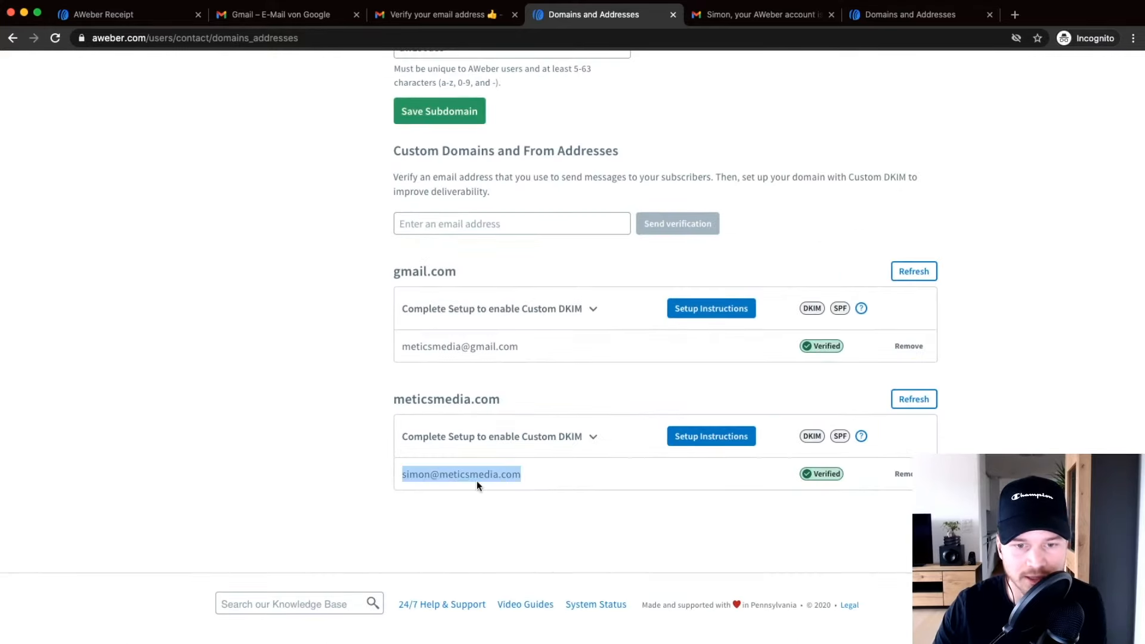
scroll(477, 481, up, 5)
click(433, 474)
drag(341, 468, 540, 472)
click(550, 471)
scroll(551, 471, down, 3)
scroll(549, 471, up, 5)
scroll(549, 473, down, 3)
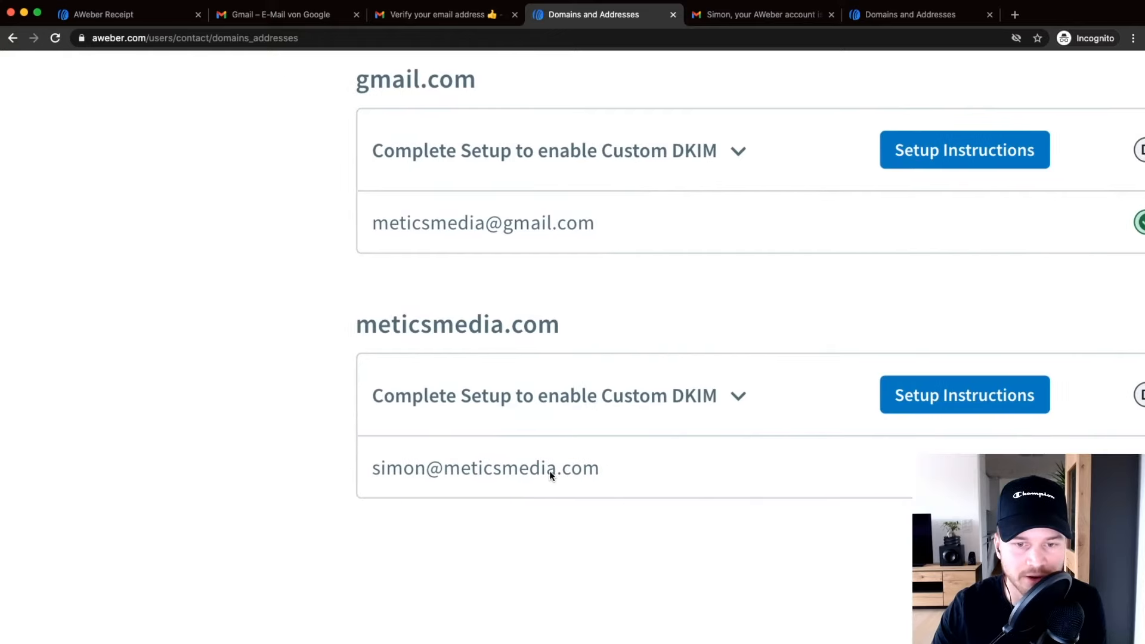
scroll(609, 484, down, 3)
scroll(654, 484, down, 2)
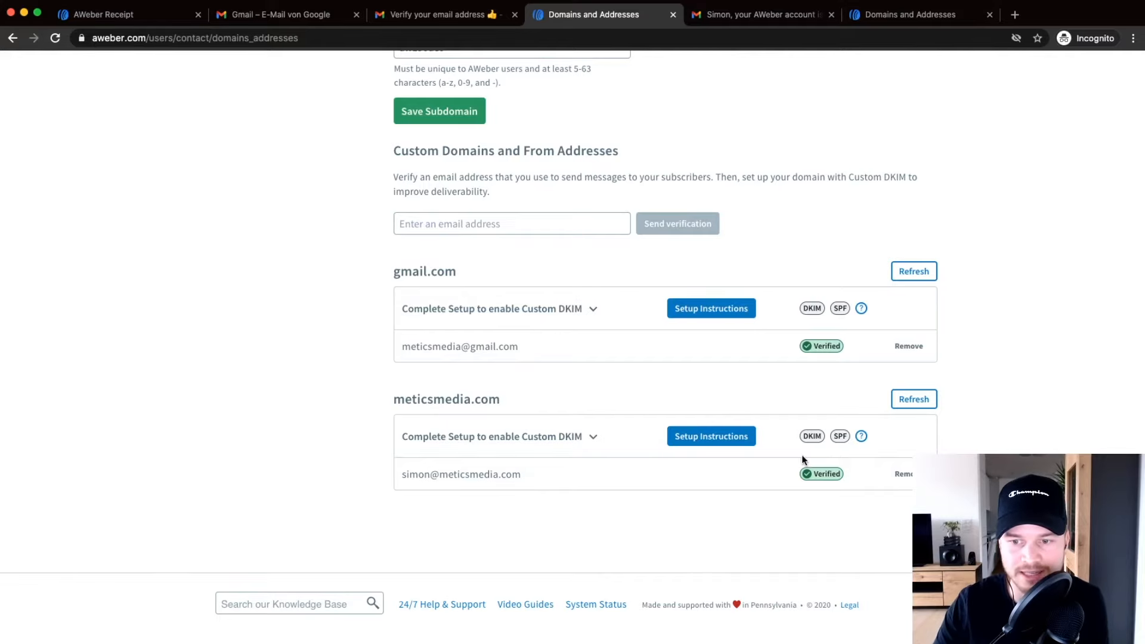
scroll(805, 437, up, 3)
scroll(824, 442, up, 3)
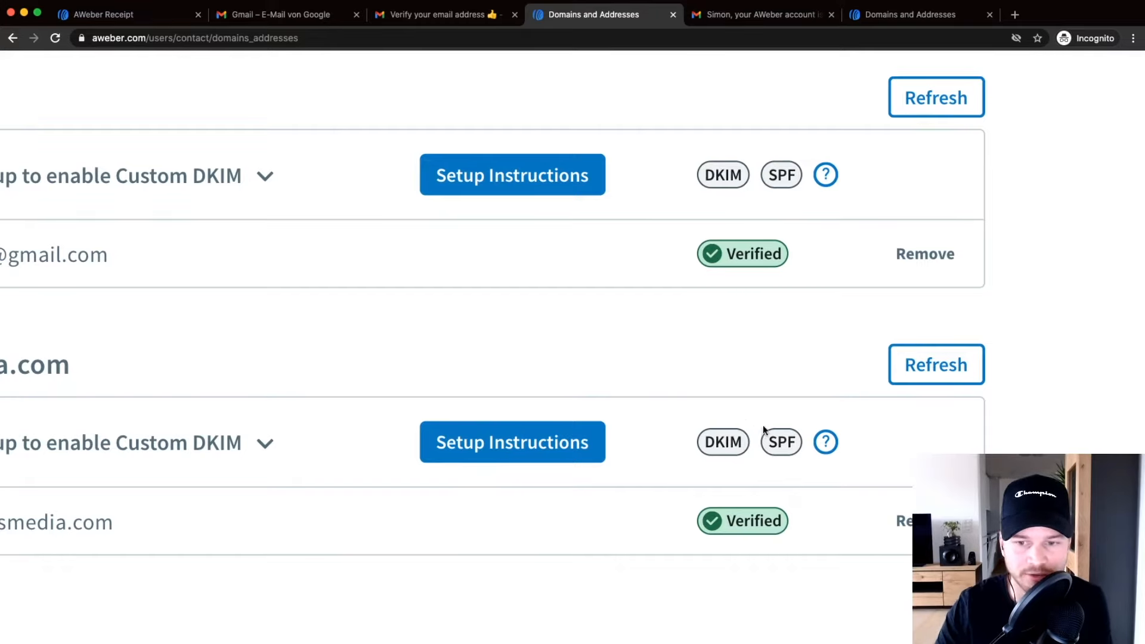
scroll(747, 439, down, 3)
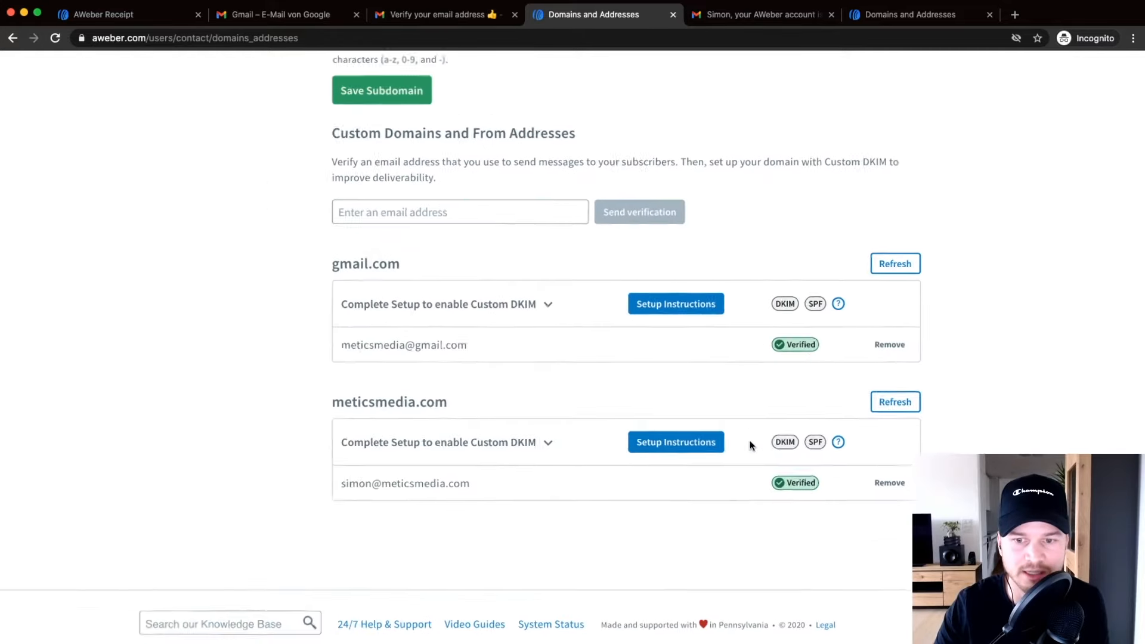
click(687, 444)
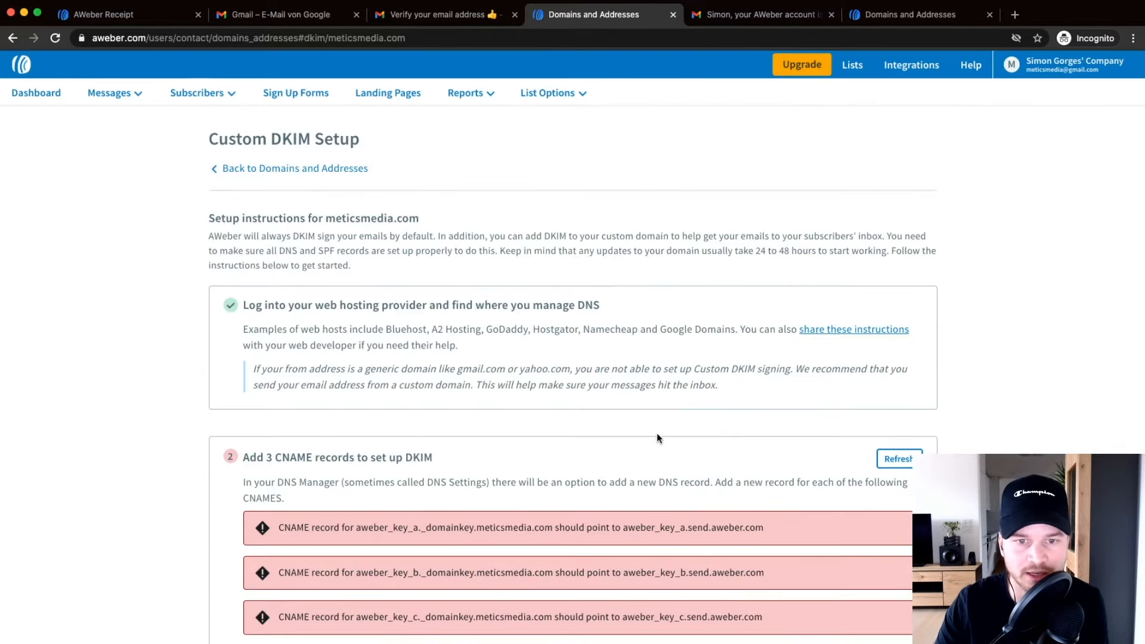
Read through the Custom DKIM Setup instructions, including the Bluehost web-host example.
scroll(382, 250, down, 3)
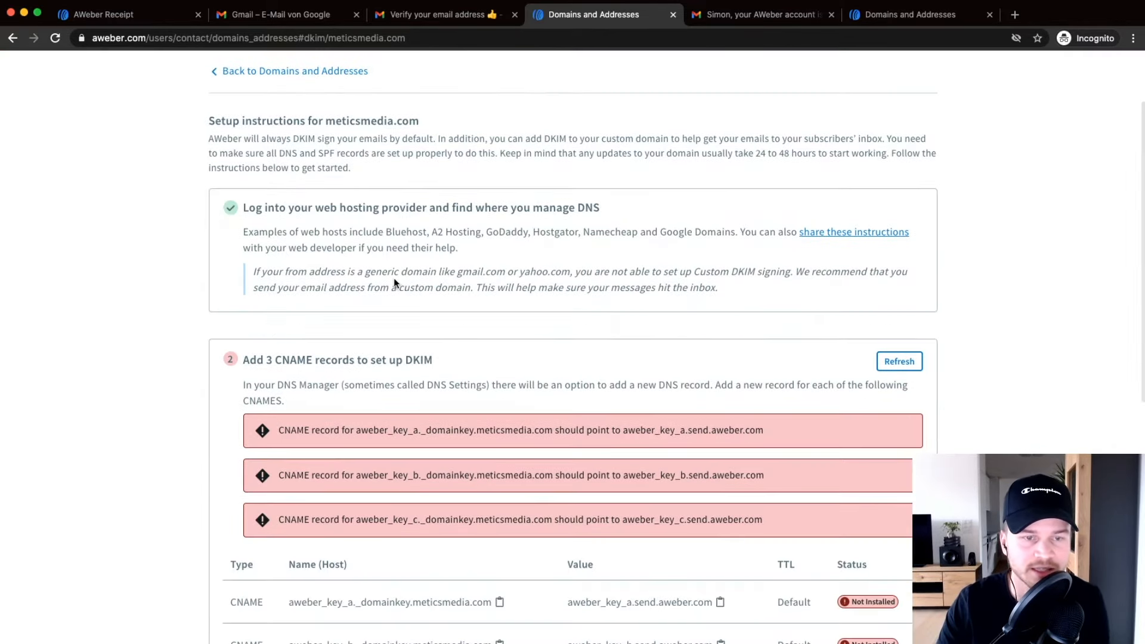
scroll(362, 259, down, 3)
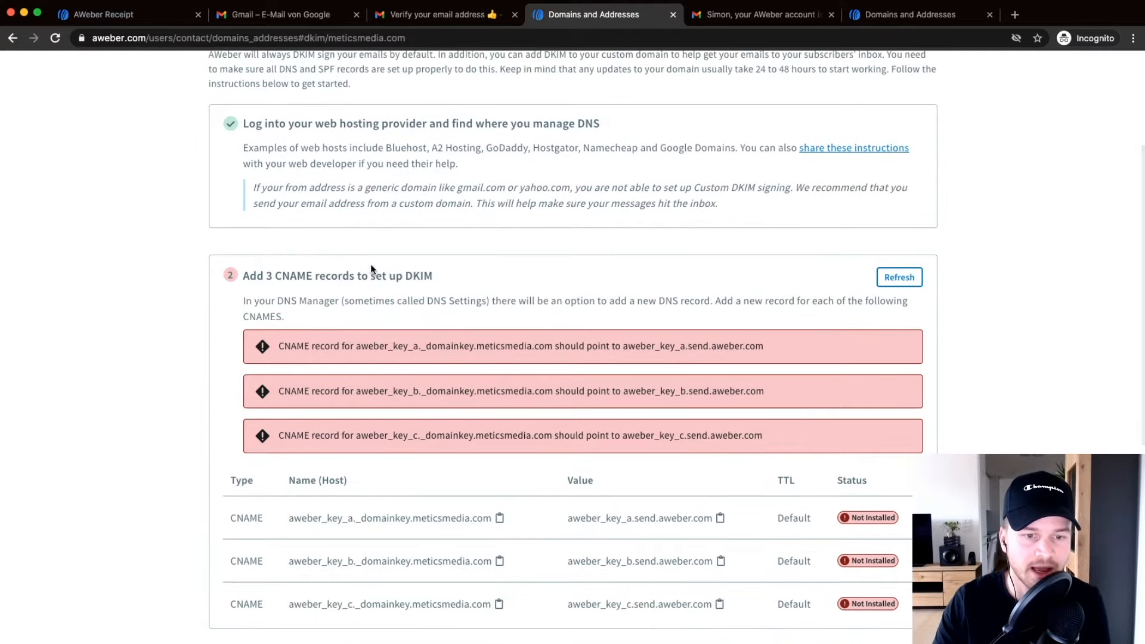
scroll(335, 302, down, 2)
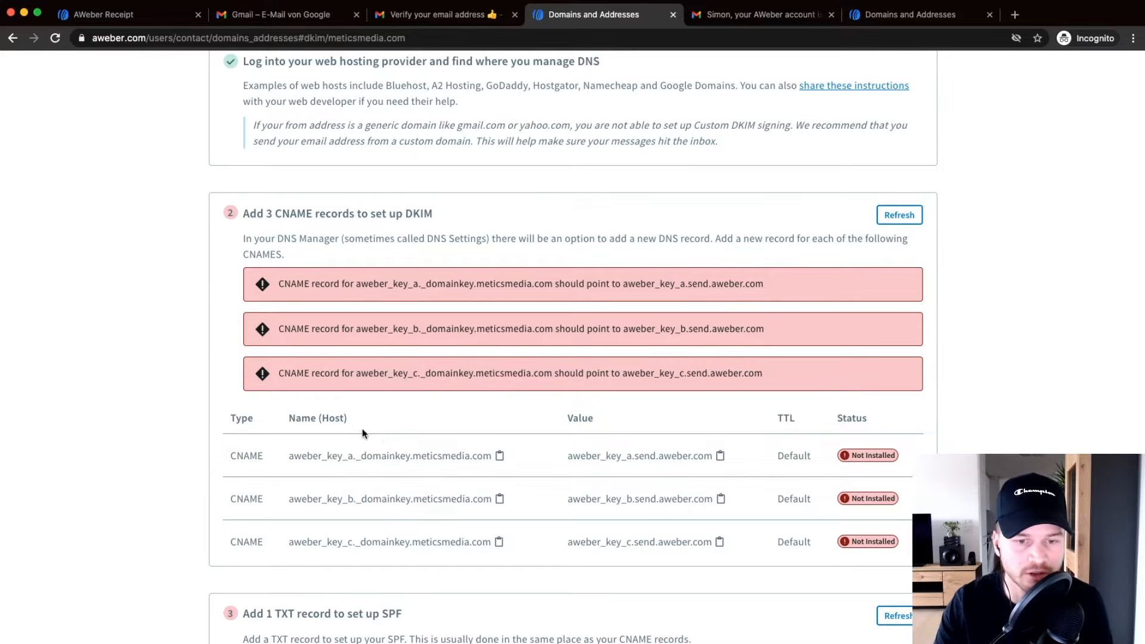
scroll(400, 451, down, 1)
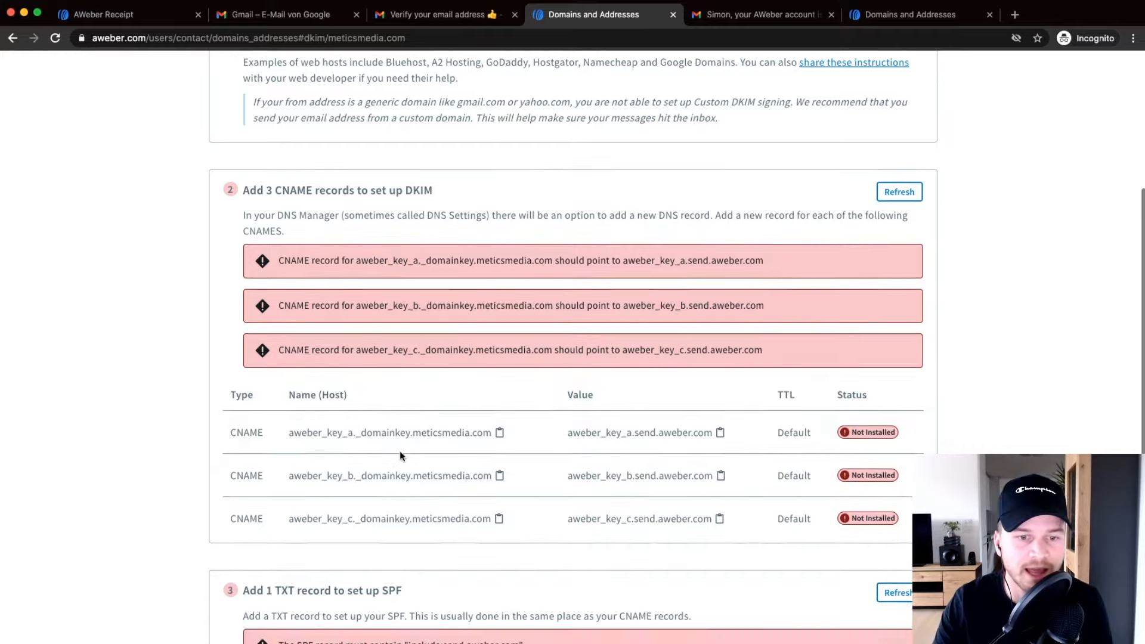
scroll(400, 451, down, 3)
drag(263, 119, 321, 120)
scroll(319, 426, down, 5)
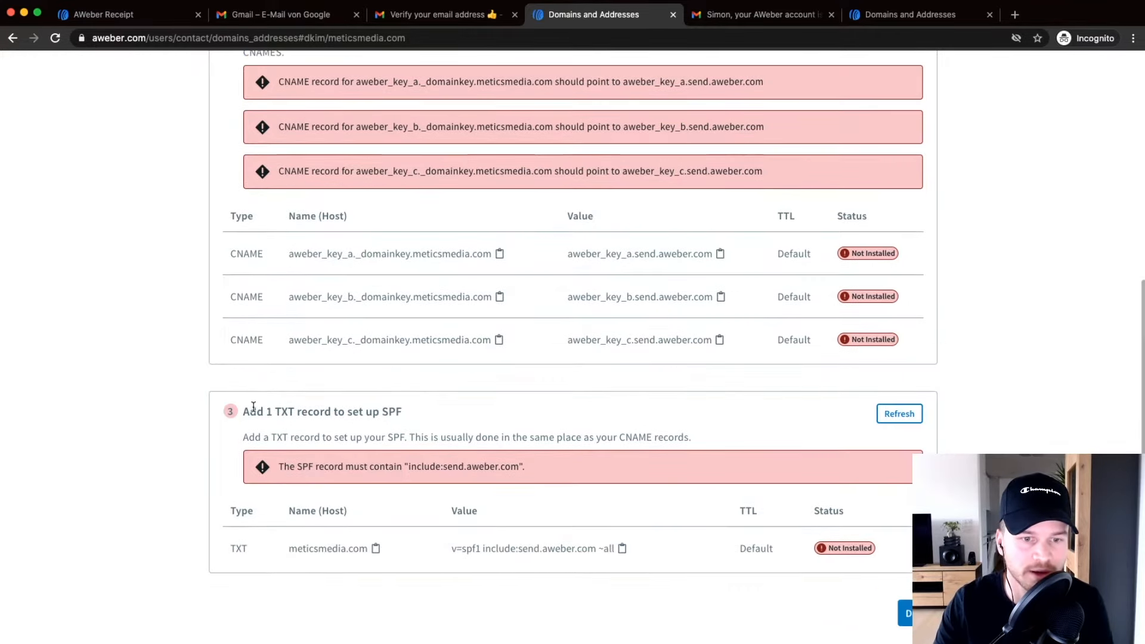
scroll(281, 383, up, 4)
click(243, 363)
scroll(353, 383, up, 2)
scroll(356, 388, up, 2)
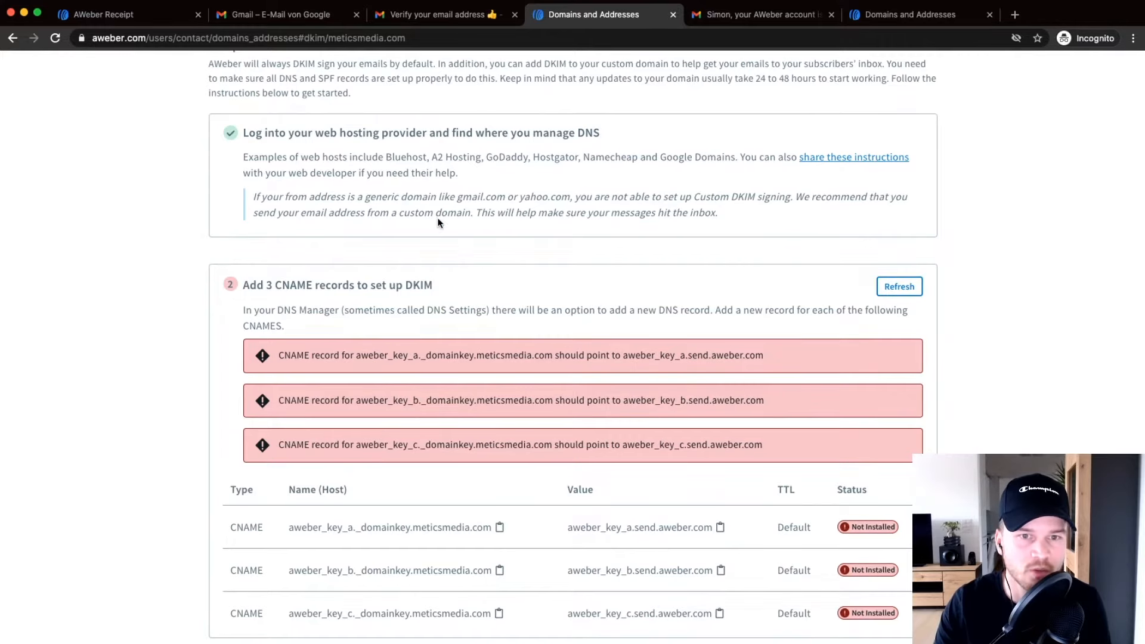
scroll(453, 227, up, 1)
drag(386, 178, 459, 178)
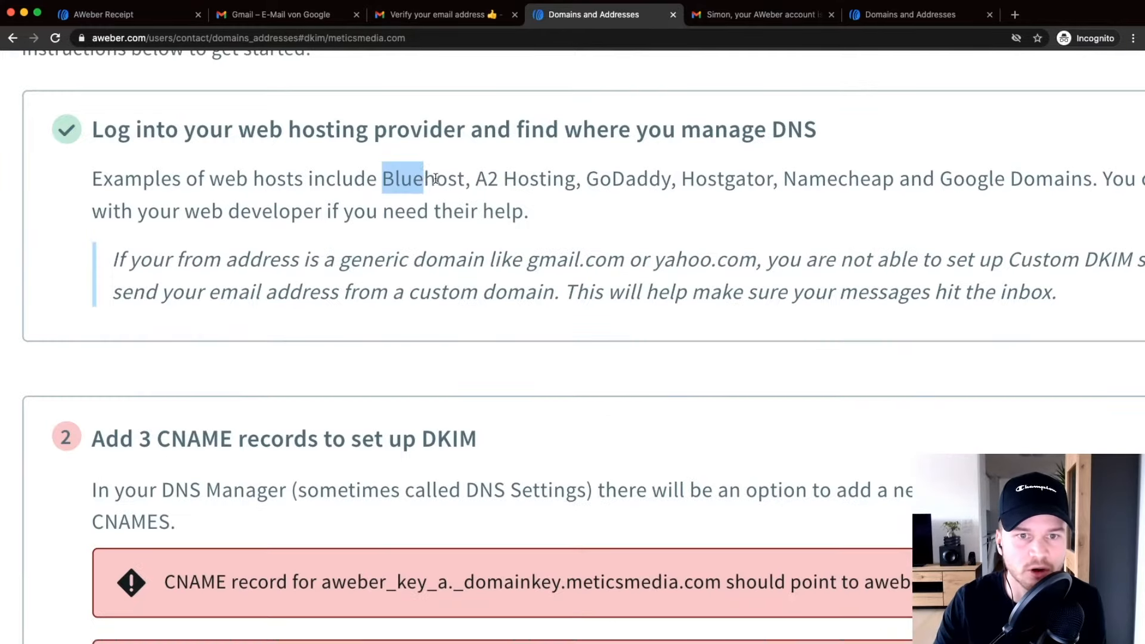
scroll(459, 212, down, 5)
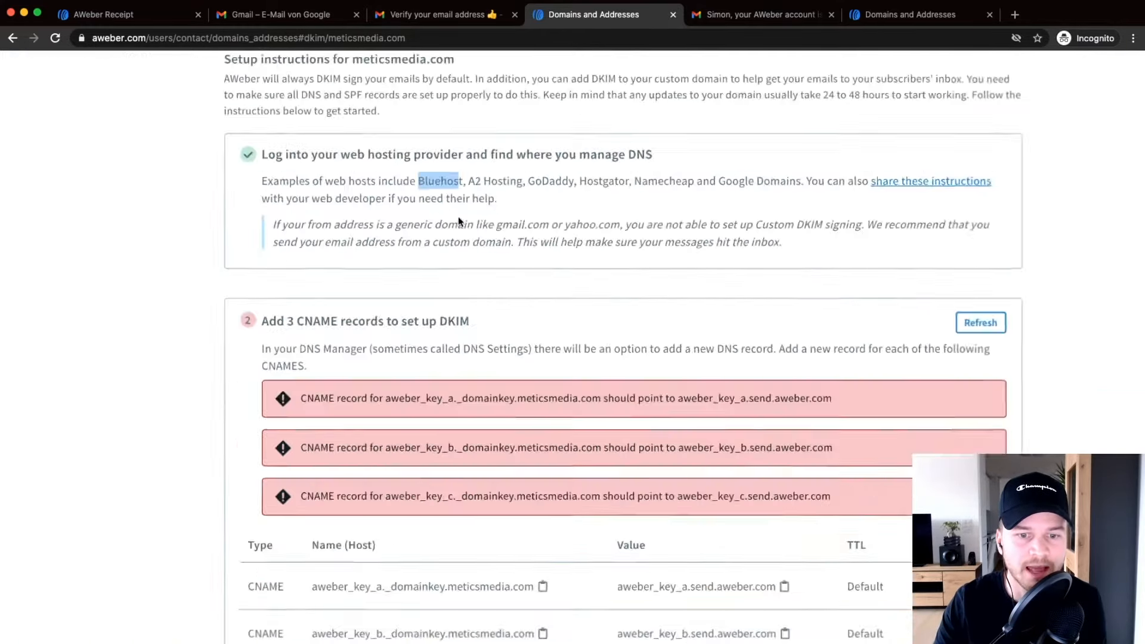
click(120, 426)
Review the three CNAME records and the SPF TXT record, then finish with Done.
scroll(202, 413, down, 2)
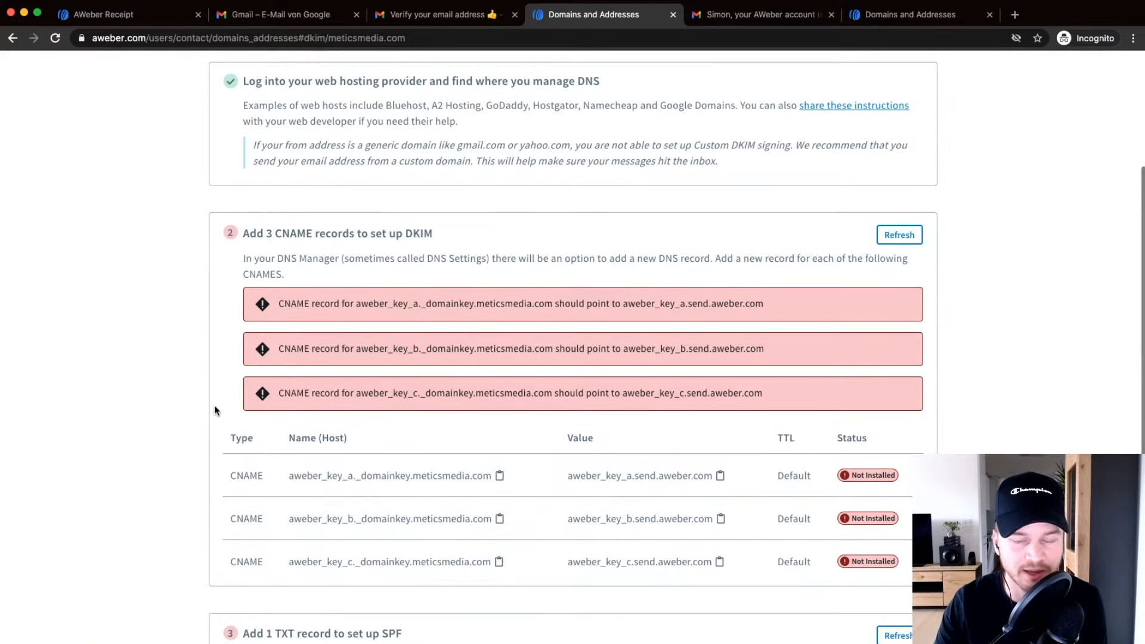
scroll(286, 387, down, 2)
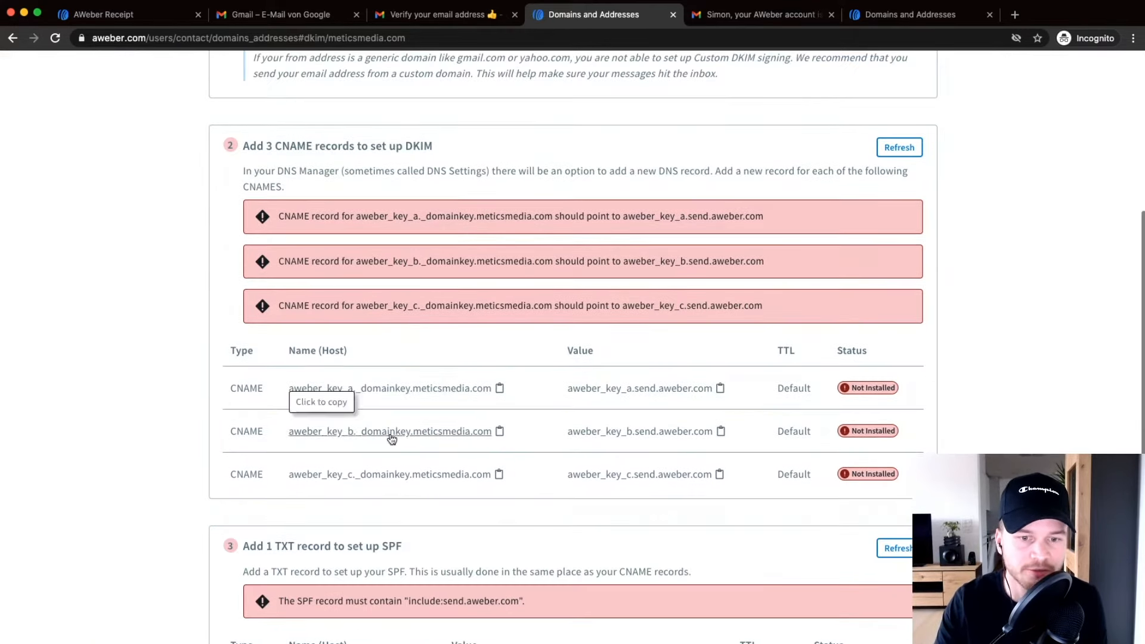
scroll(400, 429, up, 5)
scroll(399, 423, down, 1)
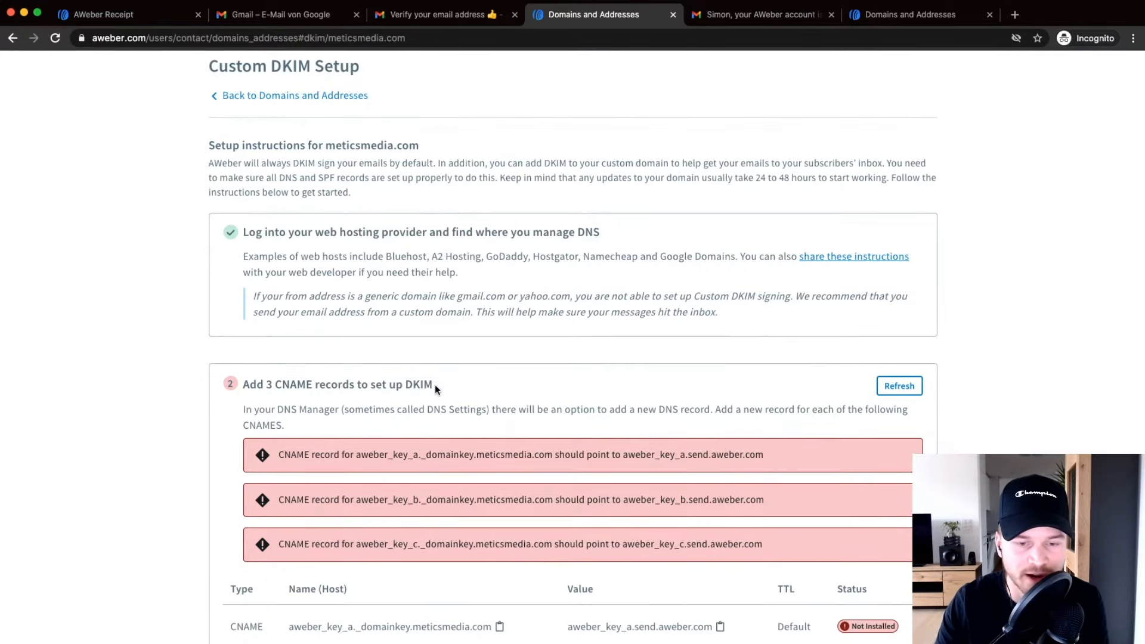
scroll(435, 385, down, 2)
scroll(437, 391, down, 2)
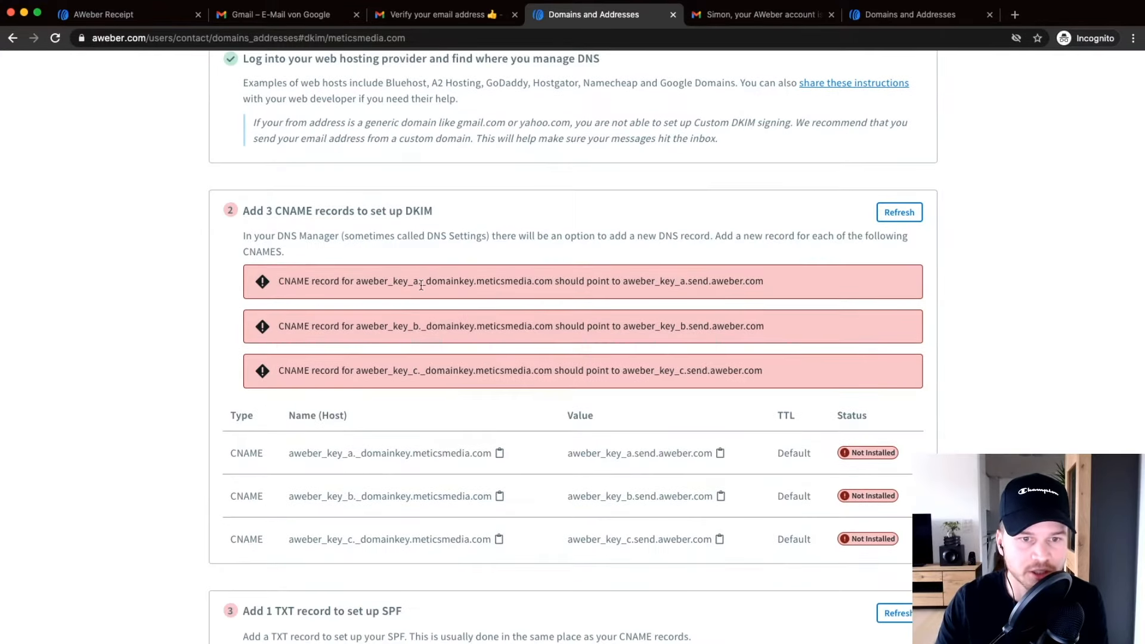
scroll(471, 327, up, 2)
scroll(469, 333, down, 2)
scroll(469, 334, down, 2)
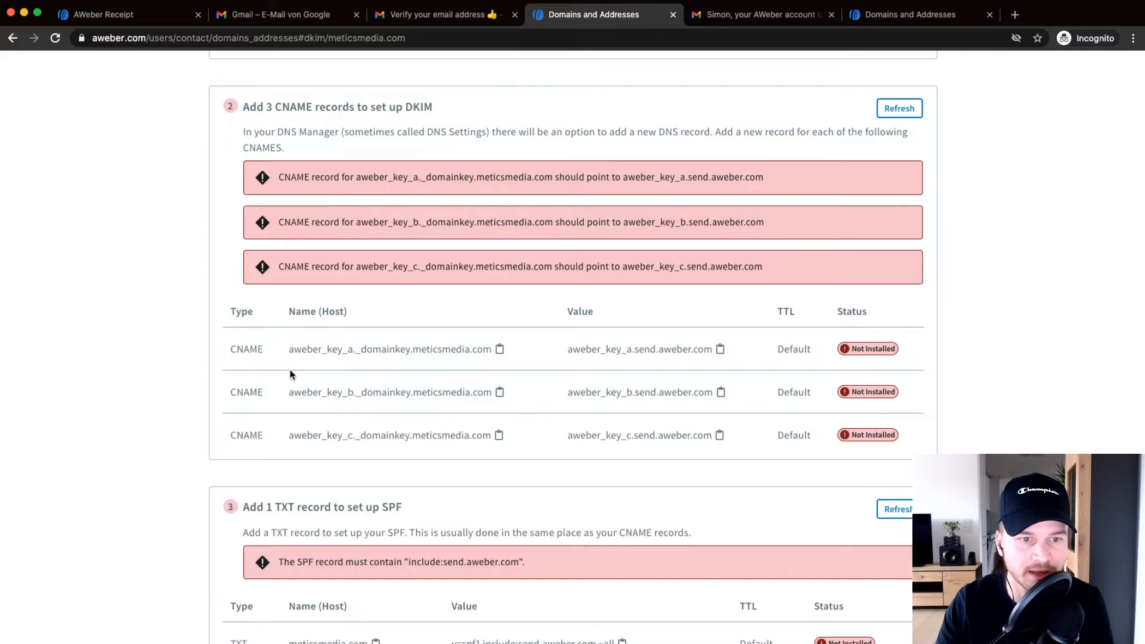
scroll(235, 346, down, 2)
drag(230, 232, 568, 346)
scroll(537, 350, down, 2)
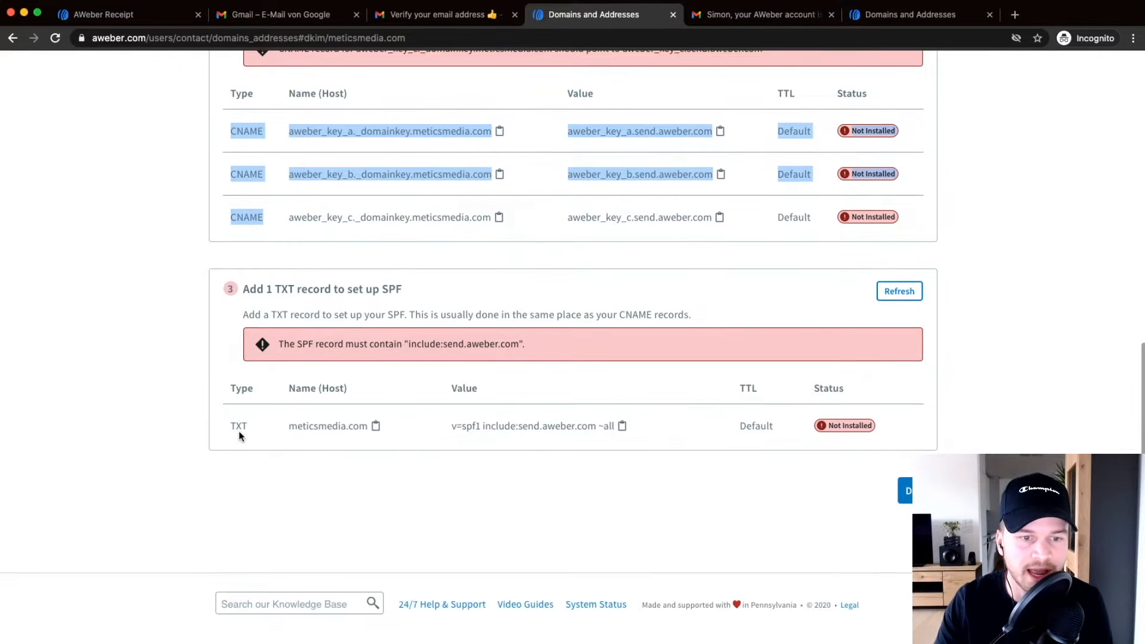
drag(236, 426, 366, 427)
scroll(466, 463, up, 2)
scroll(774, 441, down, 1)
click(1098, 428)
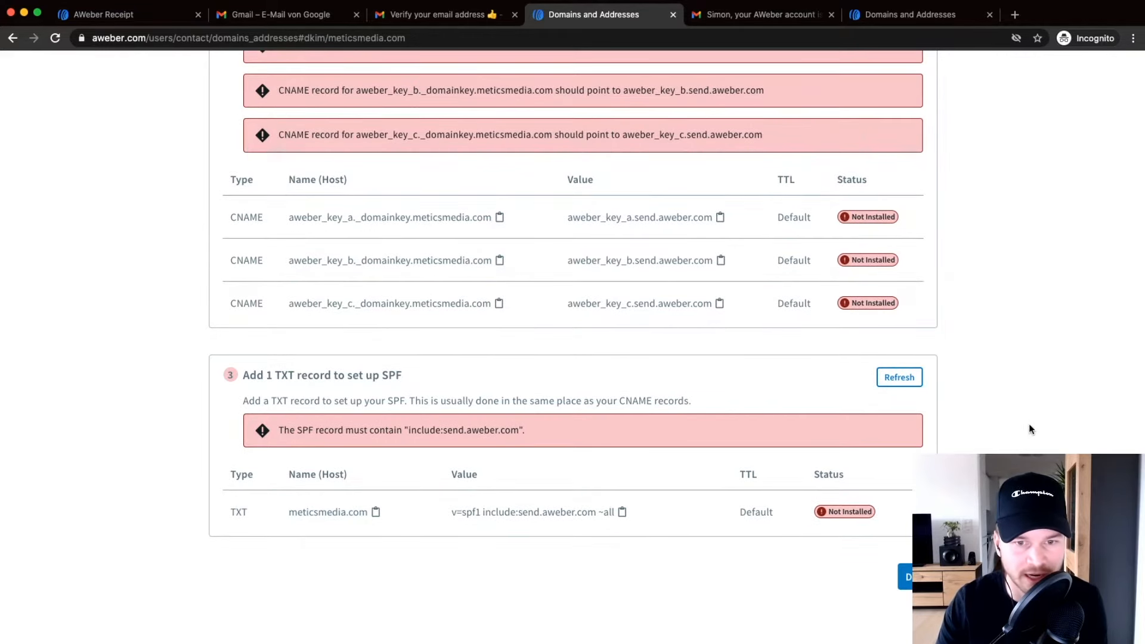
scroll(1028, 423, up, 1)
click(916, 593)
scroll(688, 470, down, 5)
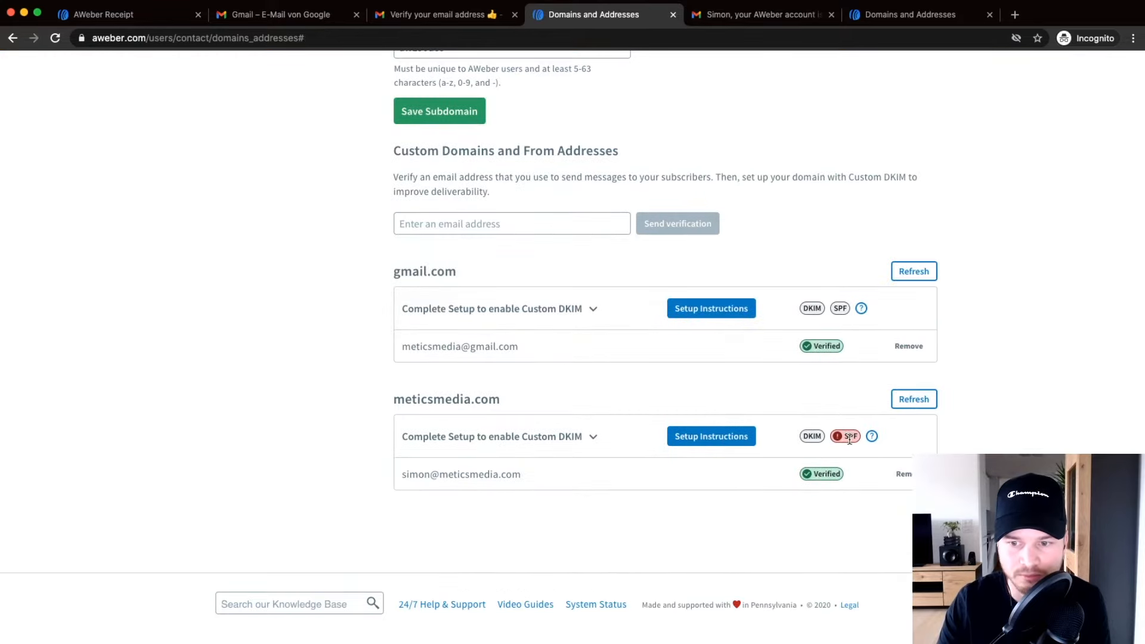
Review the meticsmedia.com SPF badge and DKIM authentication details.
scroll(842, 436, up, 5)
scroll(838, 436, up, 1)
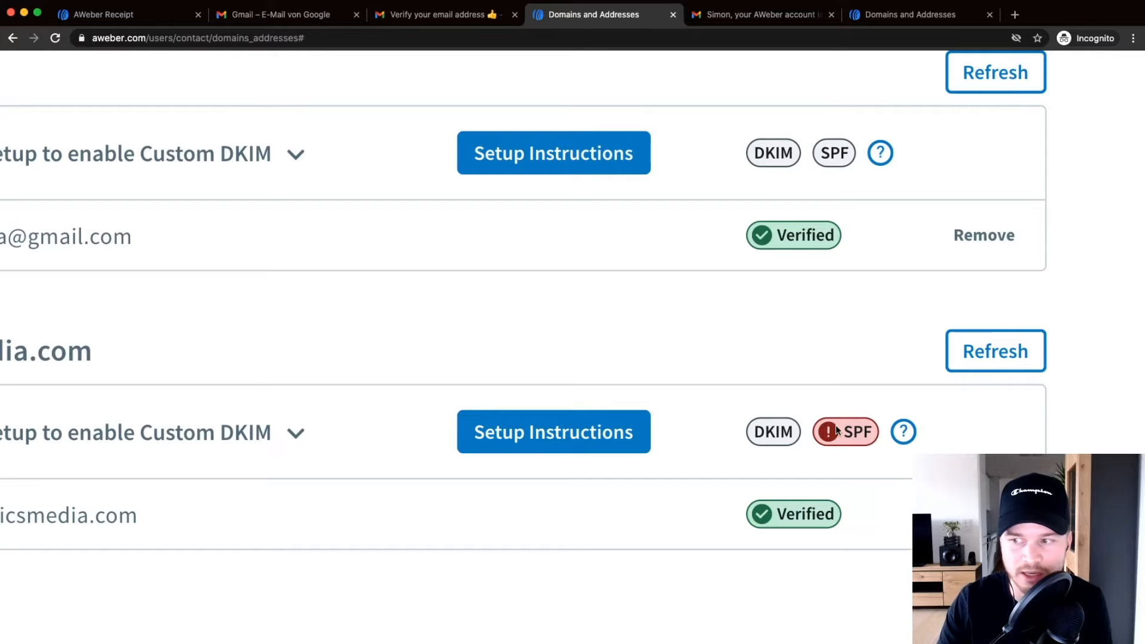
scroll(836, 424, down, 2)
scroll(800, 366, down, 5)
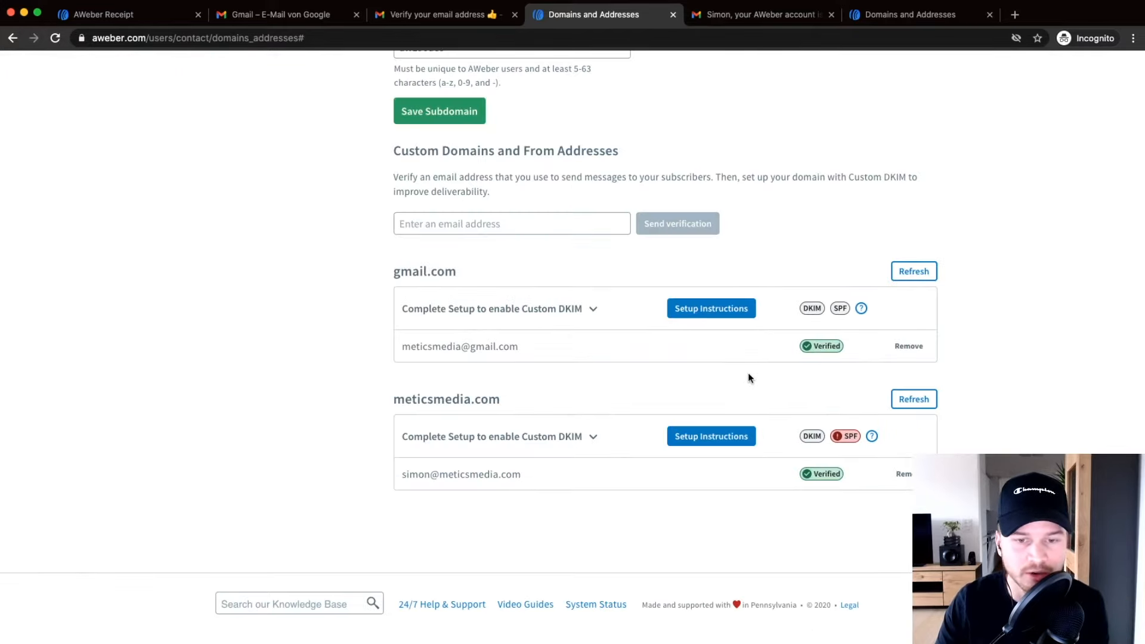
click(597, 434)
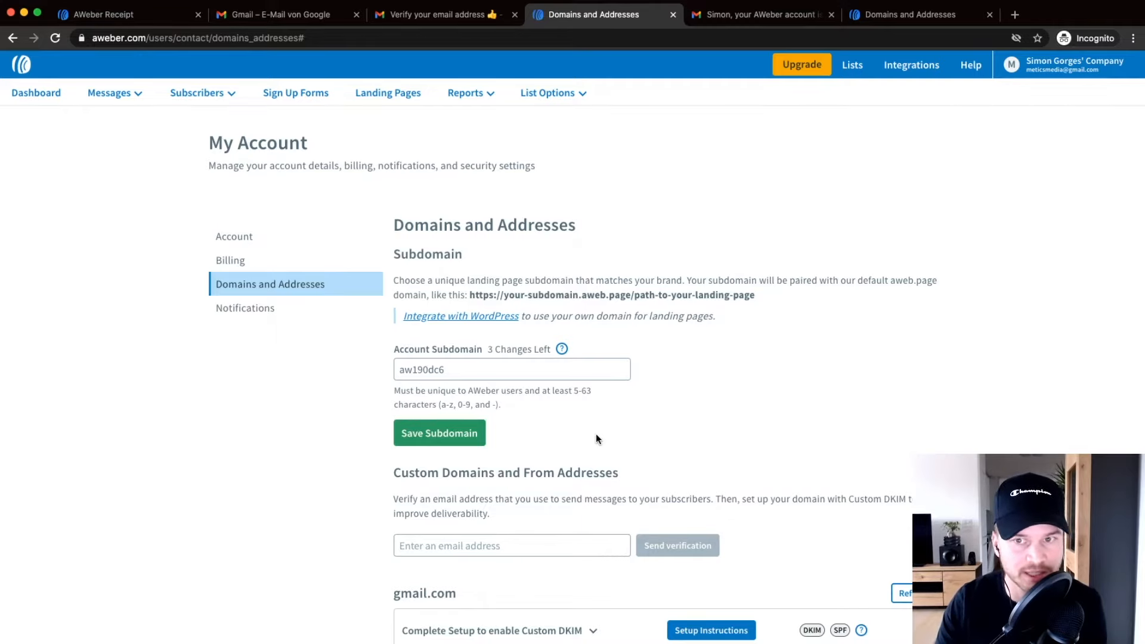
scroll(843, 382, down, 3)
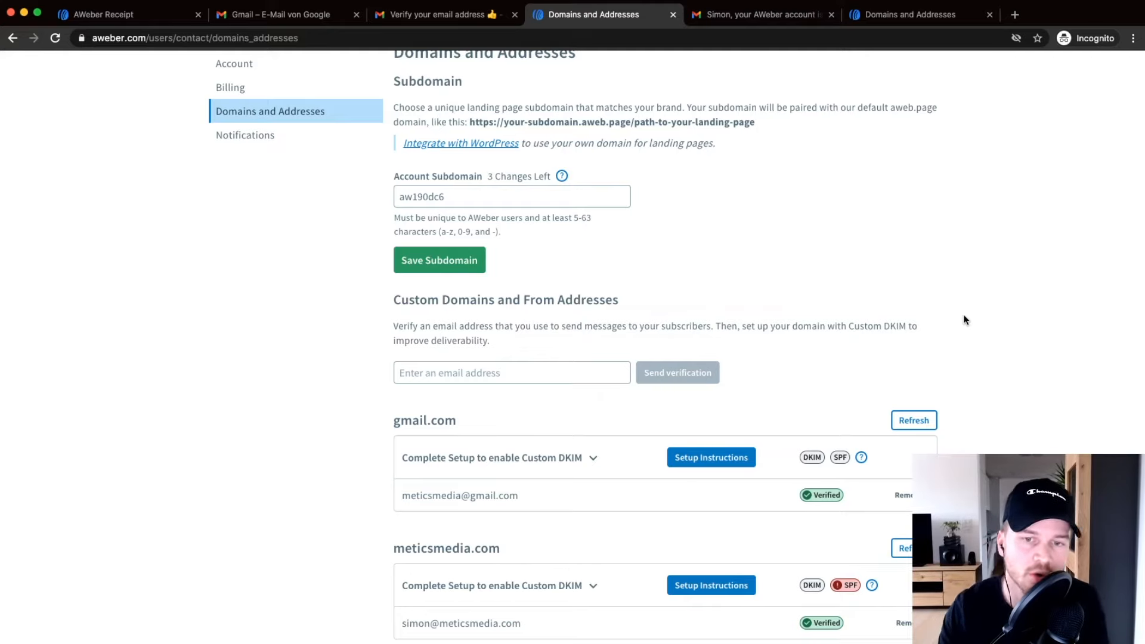
scroll(963, 343, up, 3)
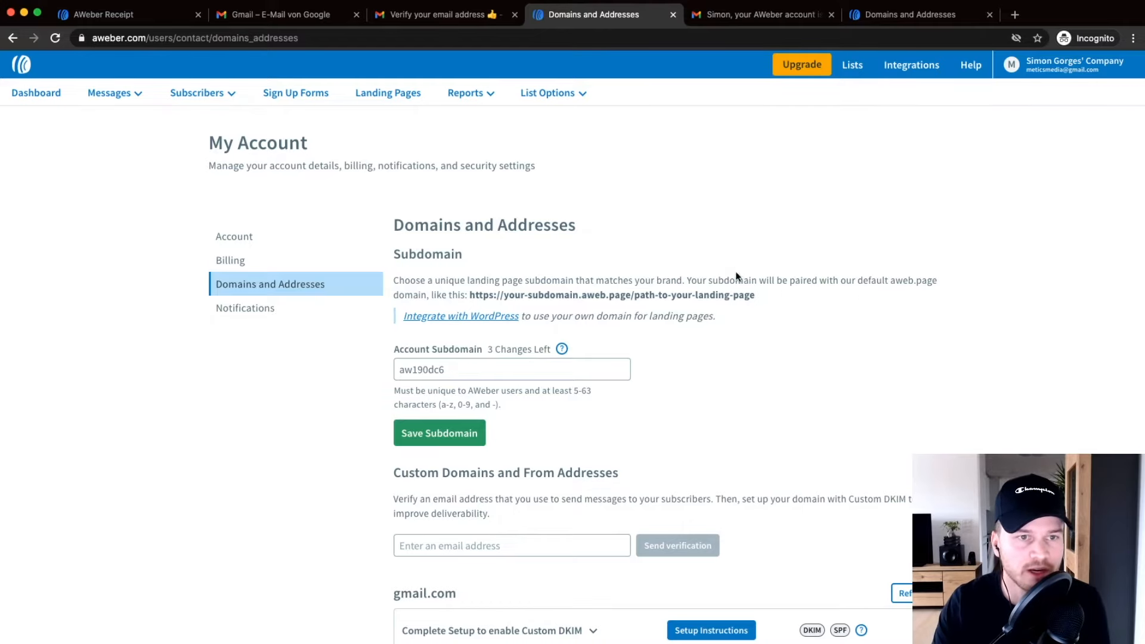
Go to the Metics Media Newsletter Subscribers overview and start adding subscribers.
mouse_move(185, 95)
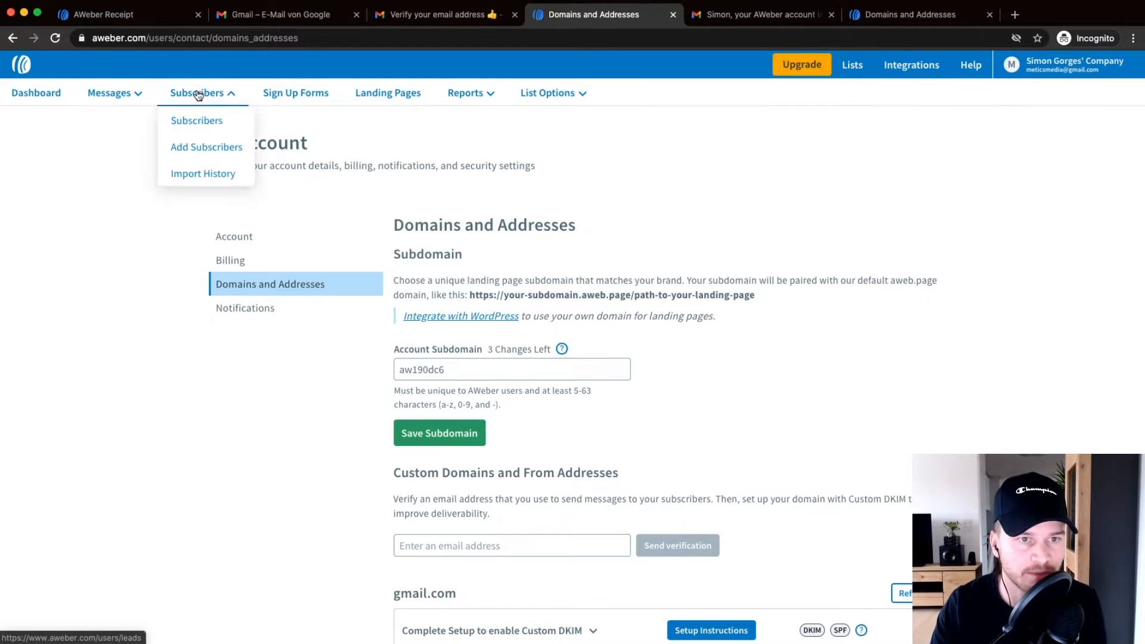
click(185, 106)
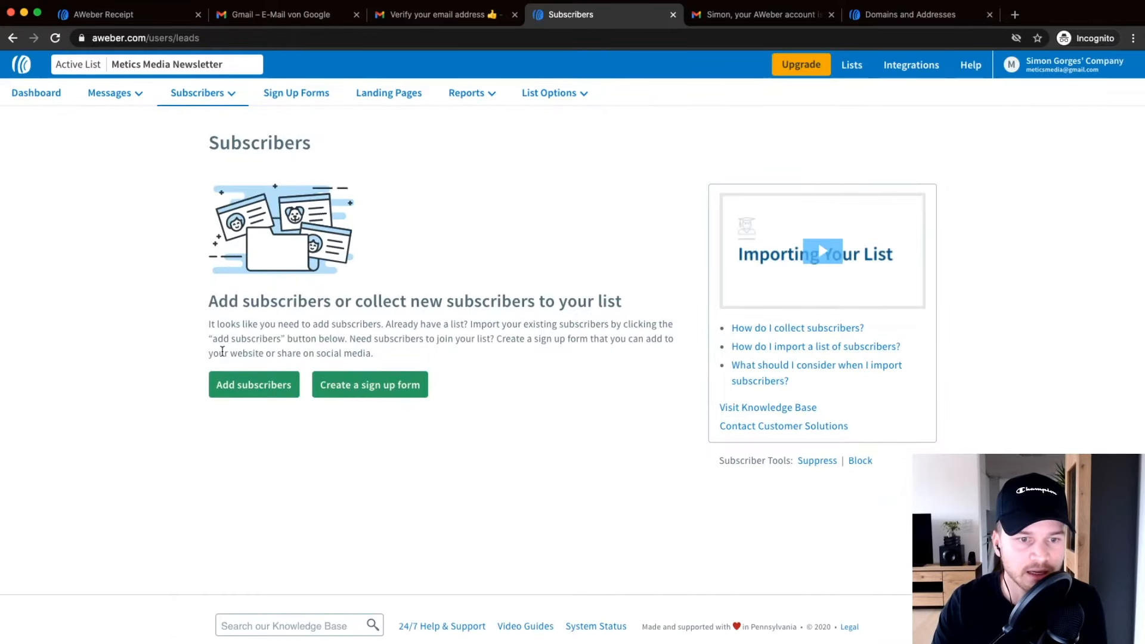
click(249, 384)
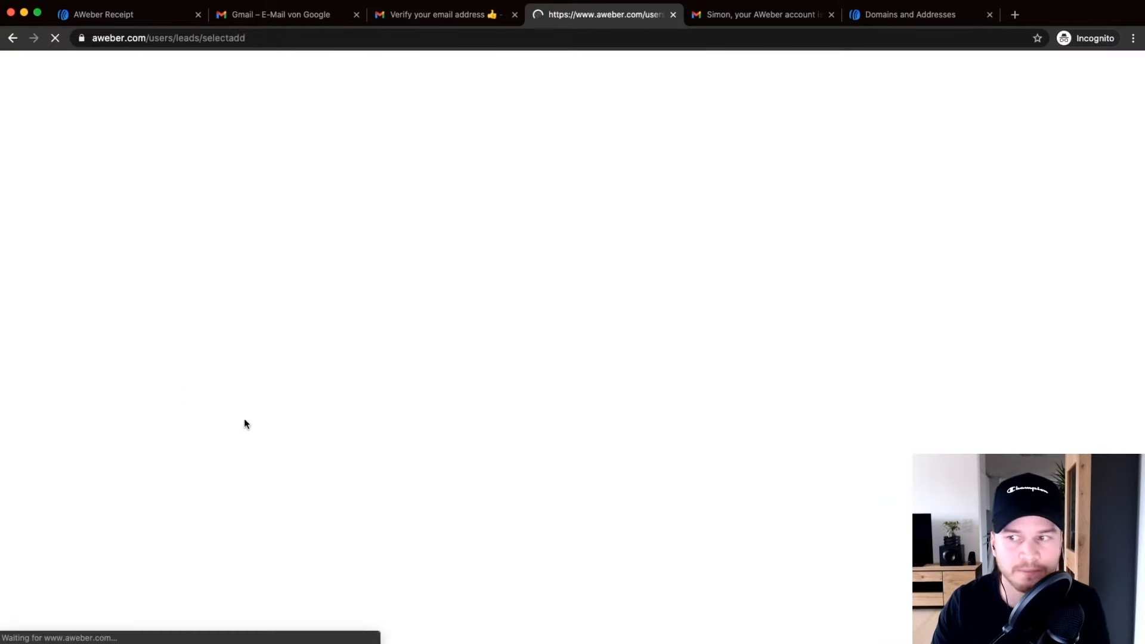
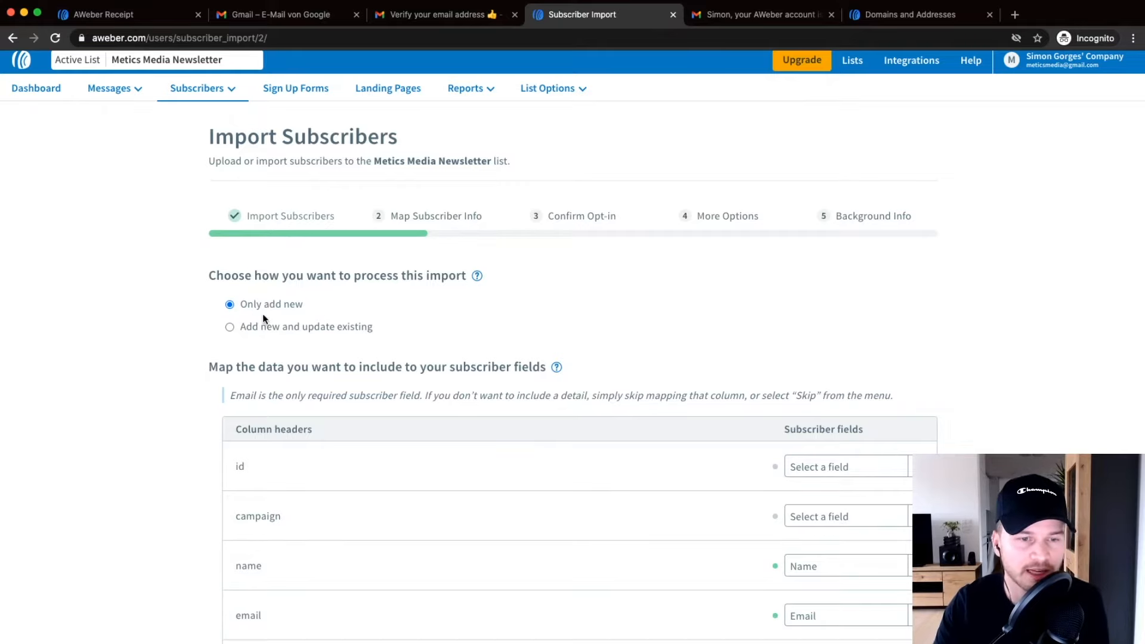
Review the suggested column mapping, checking geo:ip's field options but leaving it unmapped.
scroll(262, 314, up, 3)
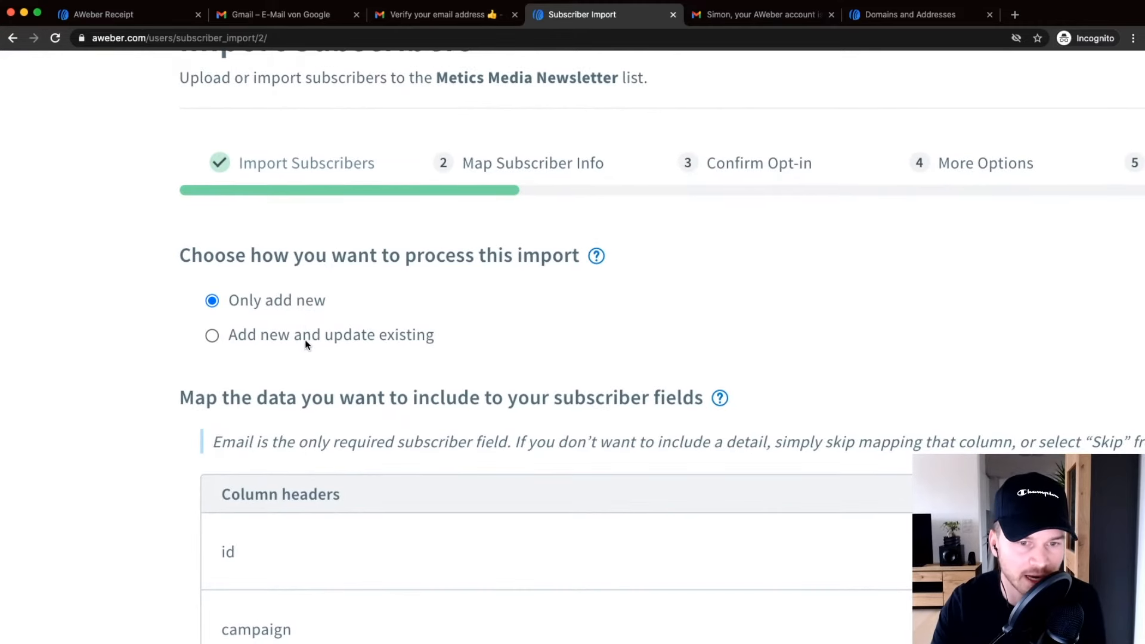
scroll(305, 338, down, 3)
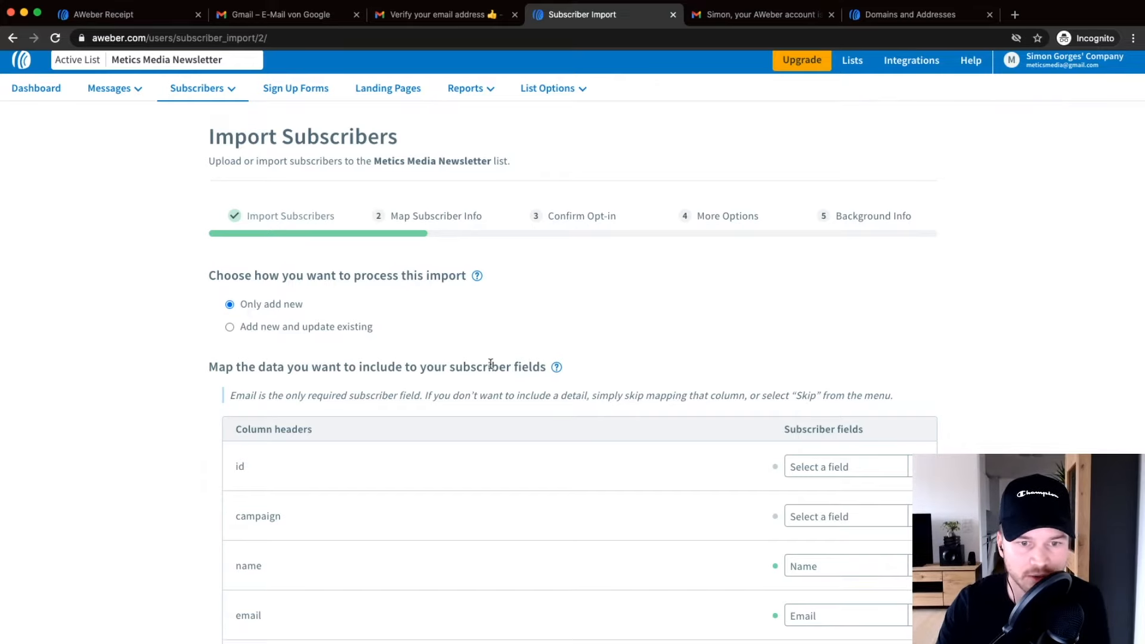
scroll(846, 346, down, 4)
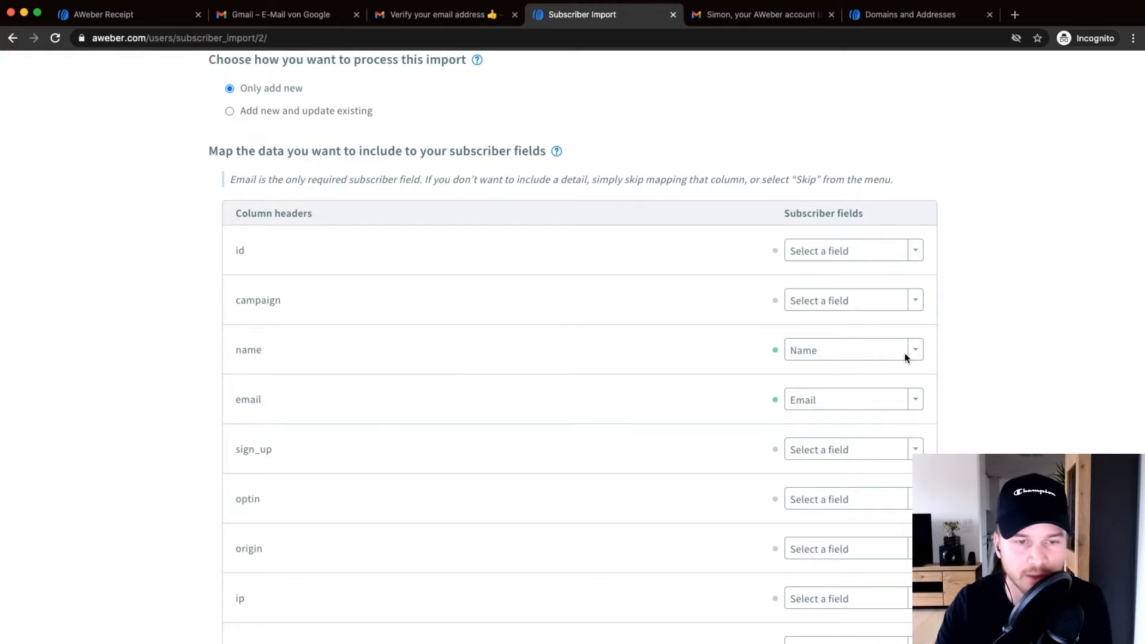
scroll(487, 365, down, 2)
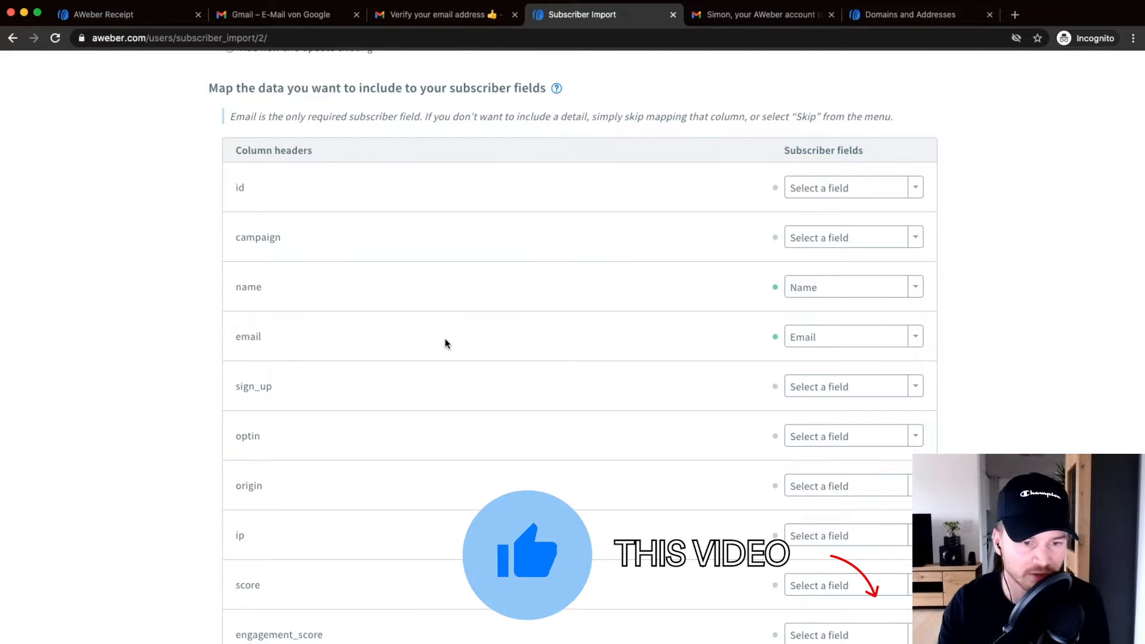
scroll(483, 406, down, 3)
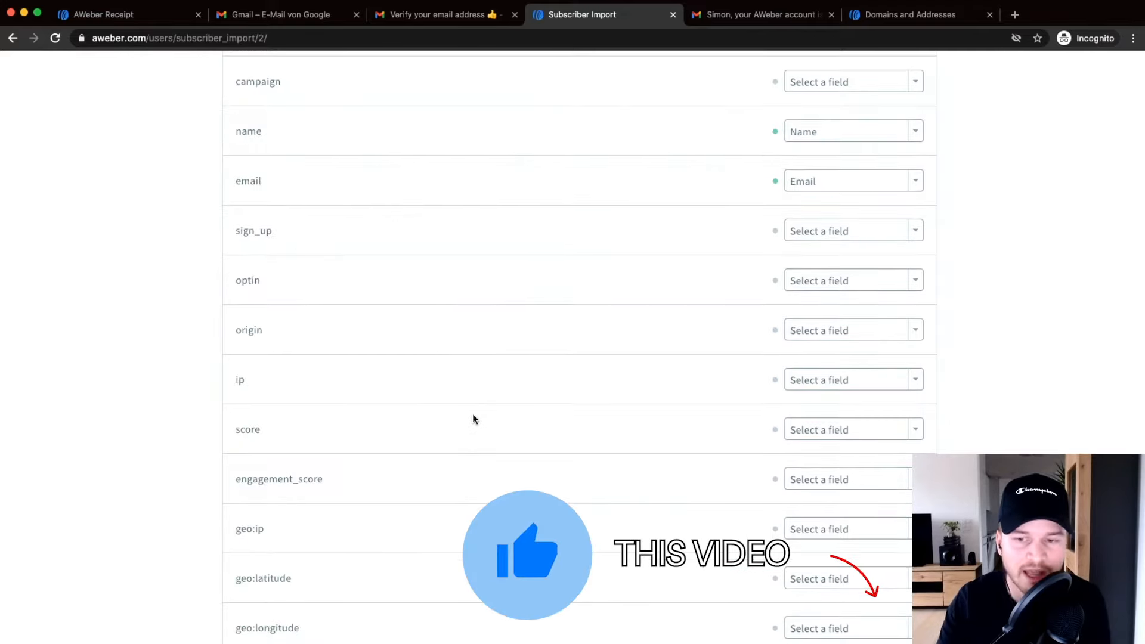
scroll(470, 411, up, 4)
scroll(381, 303, down, 4)
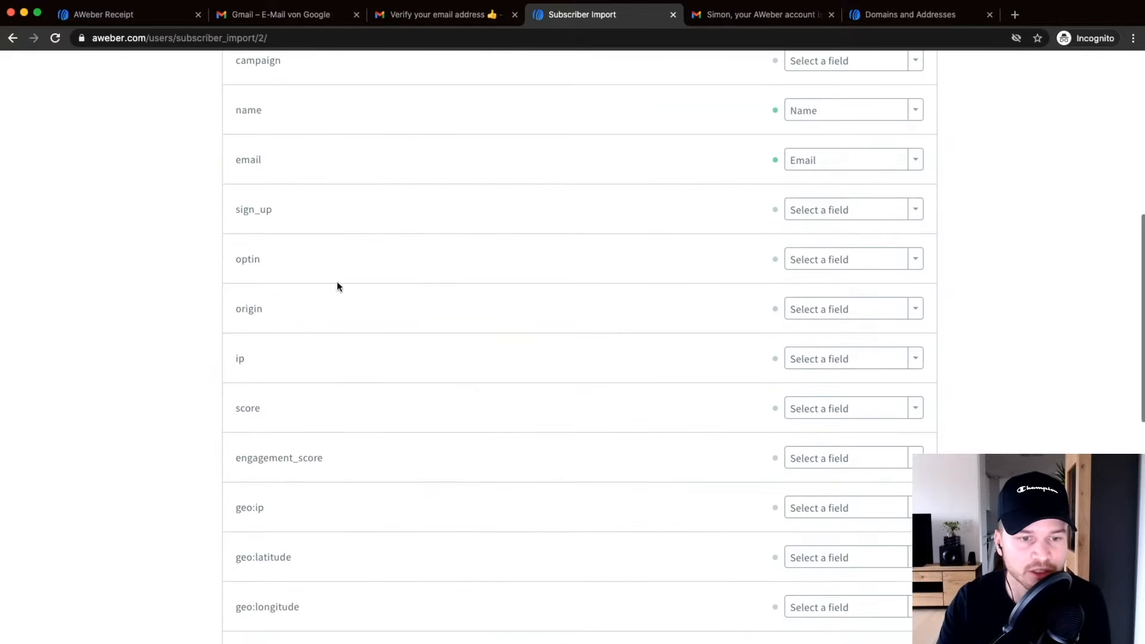
scroll(536, 394, down, 2)
click(847, 421)
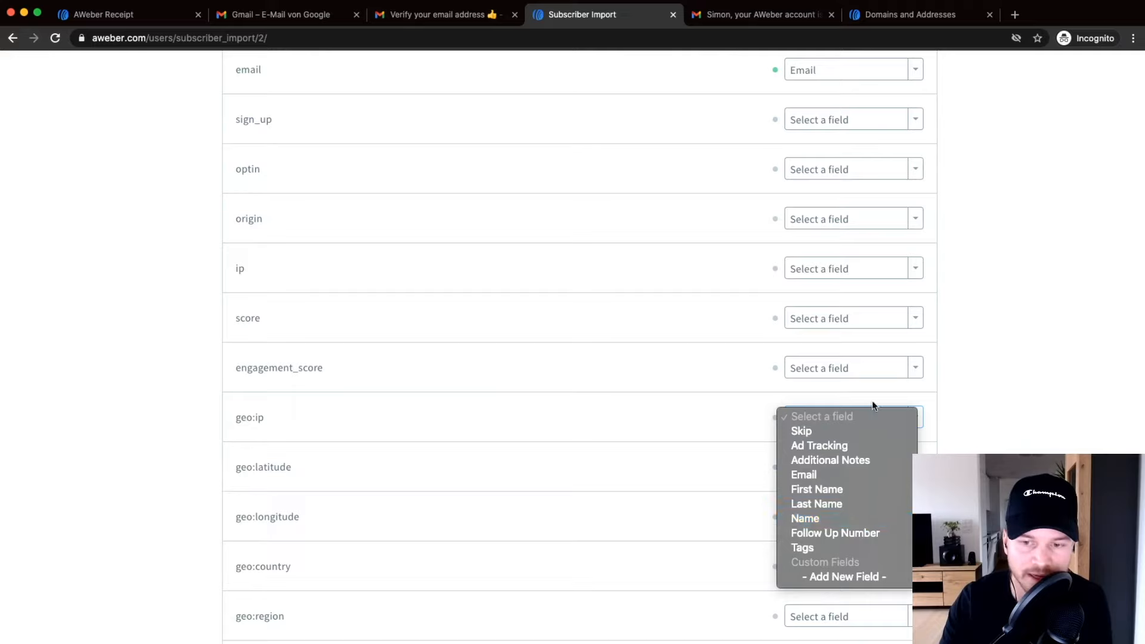
click(951, 432)
Keep name→Name and email→Email, leave other columns unmapped, and continue to opt-in confirmation.
scroll(715, 430, down, 4)
scroll(581, 432, up, 12)
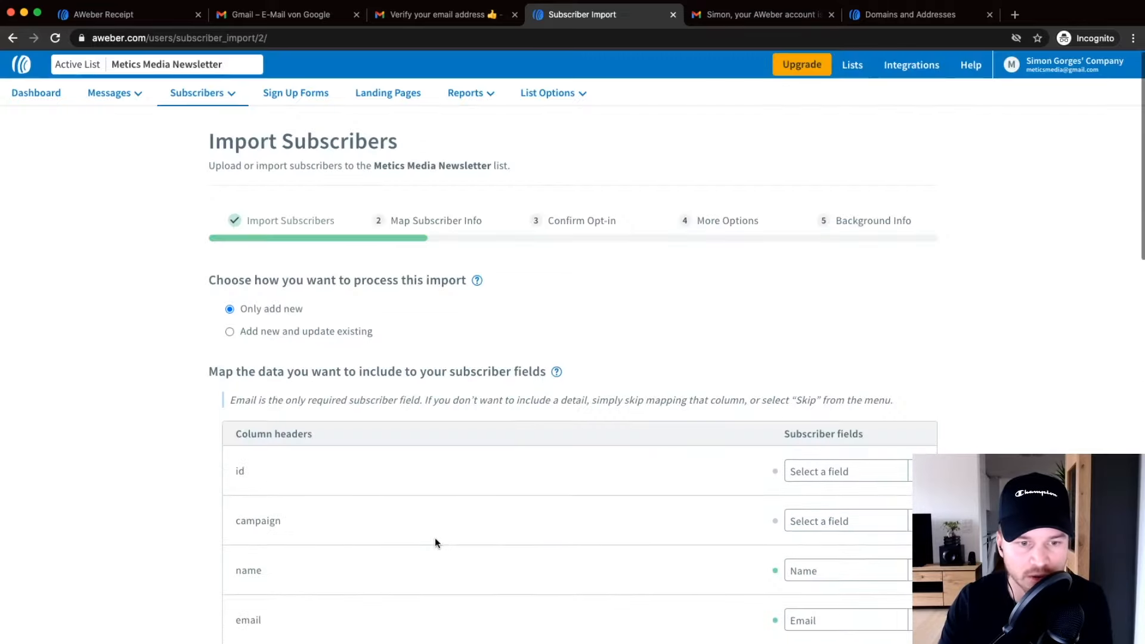
scroll(435, 537, down, 4)
scroll(680, 346, up, 2)
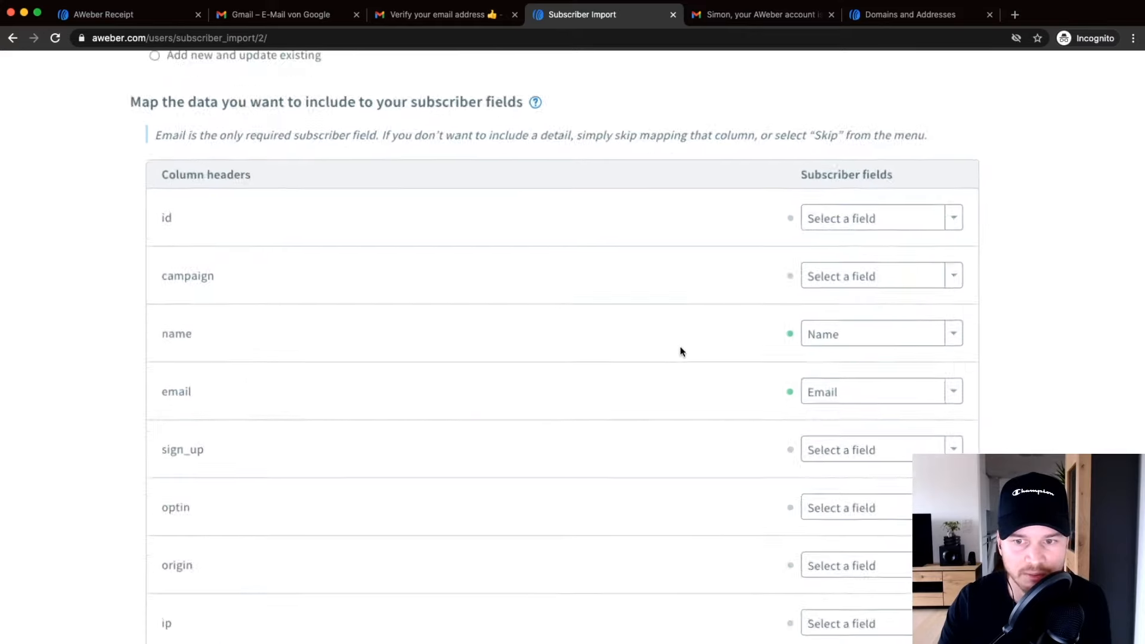
scroll(680, 347, up, 1)
scroll(912, 367, down, 1)
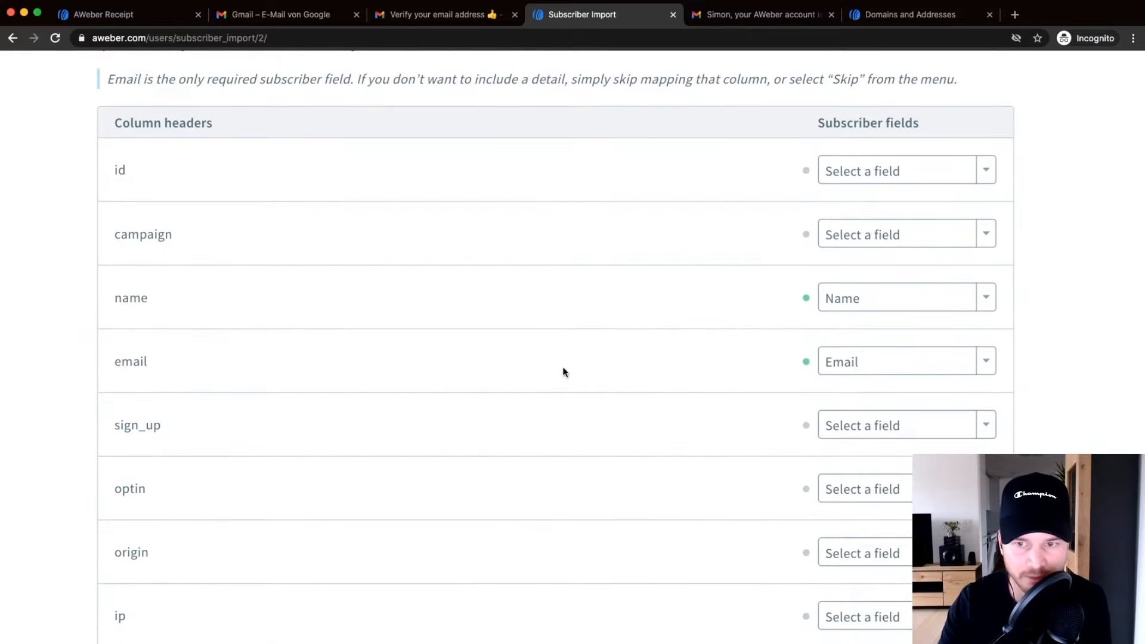
scroll(525, 344, down, 2)
scroll(524, 344, down, 5)
scroll(524, 344, down, 9)
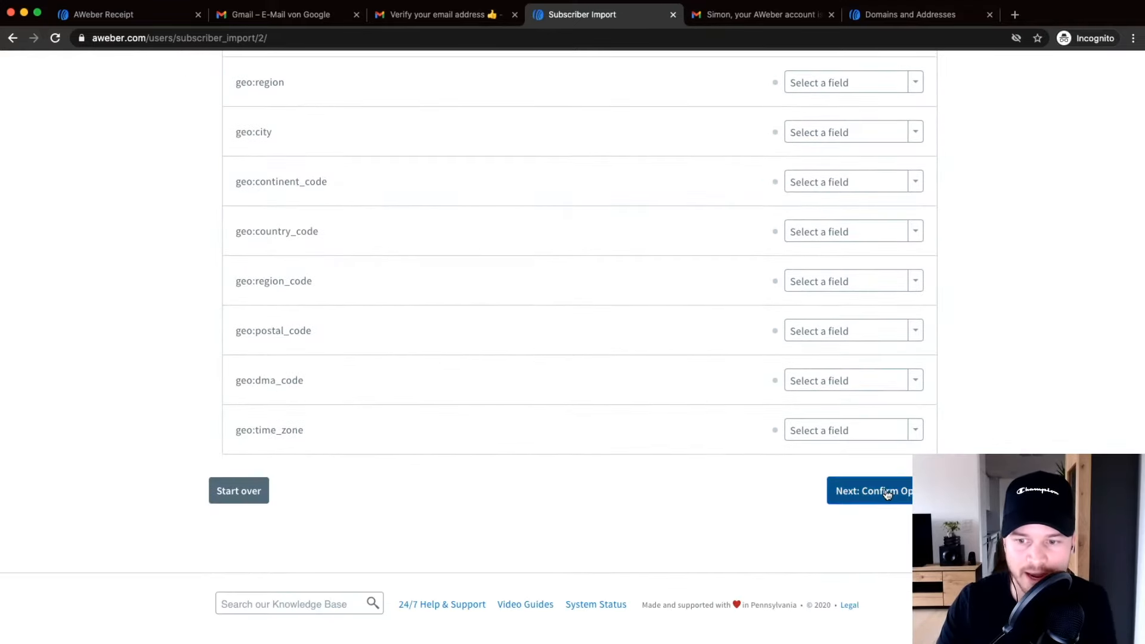
click(887, 491)
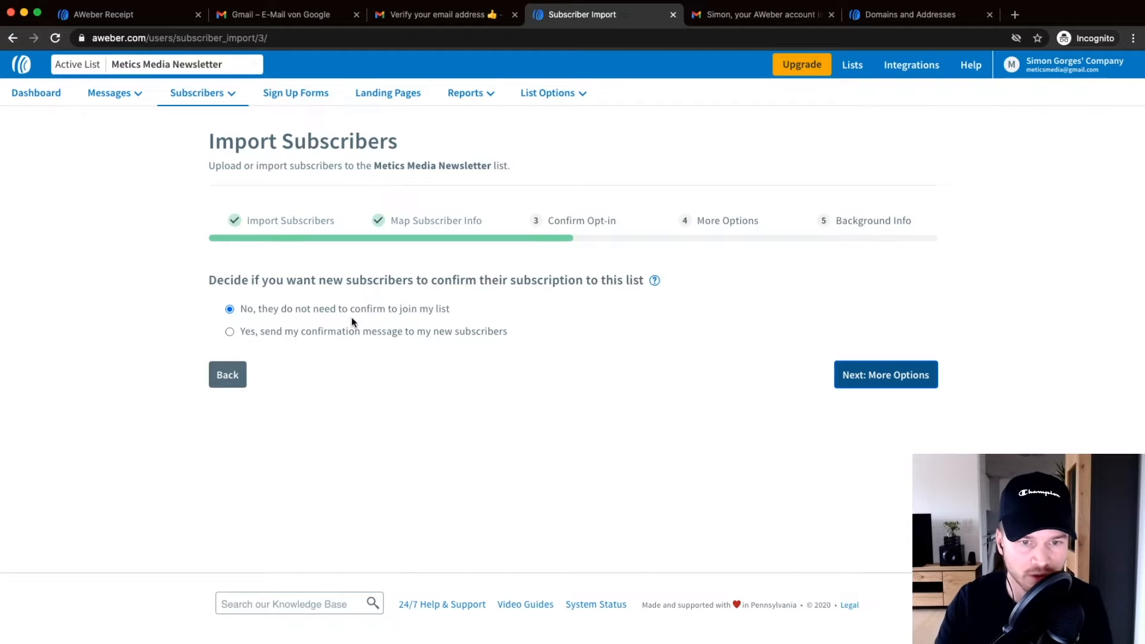
Keep 'No, they do not need to confirm to join my list' and continue to More Options.
click(892, 376)
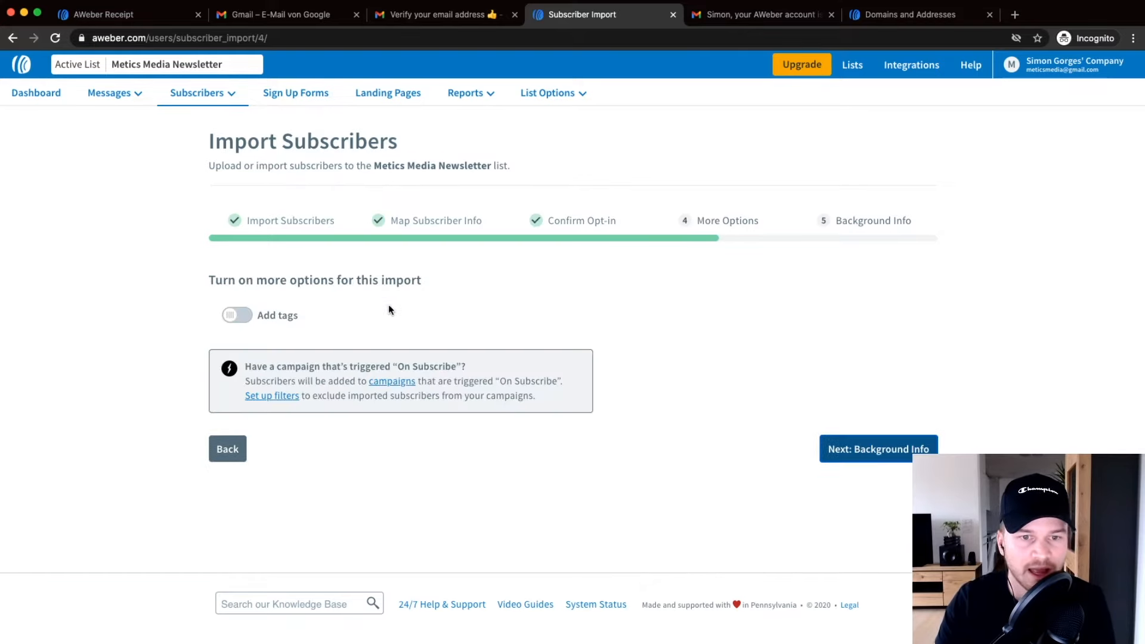
Enable tags, add the tag 'imported from mailchimp', and continue to Background Info.
click(244, 323)
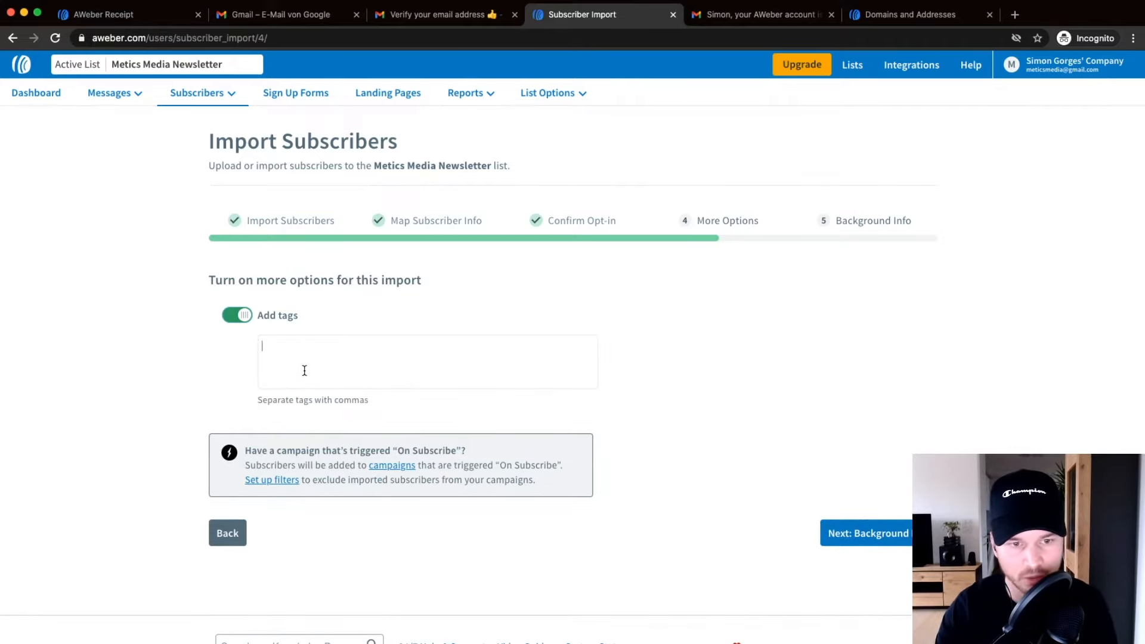
text(importwd)
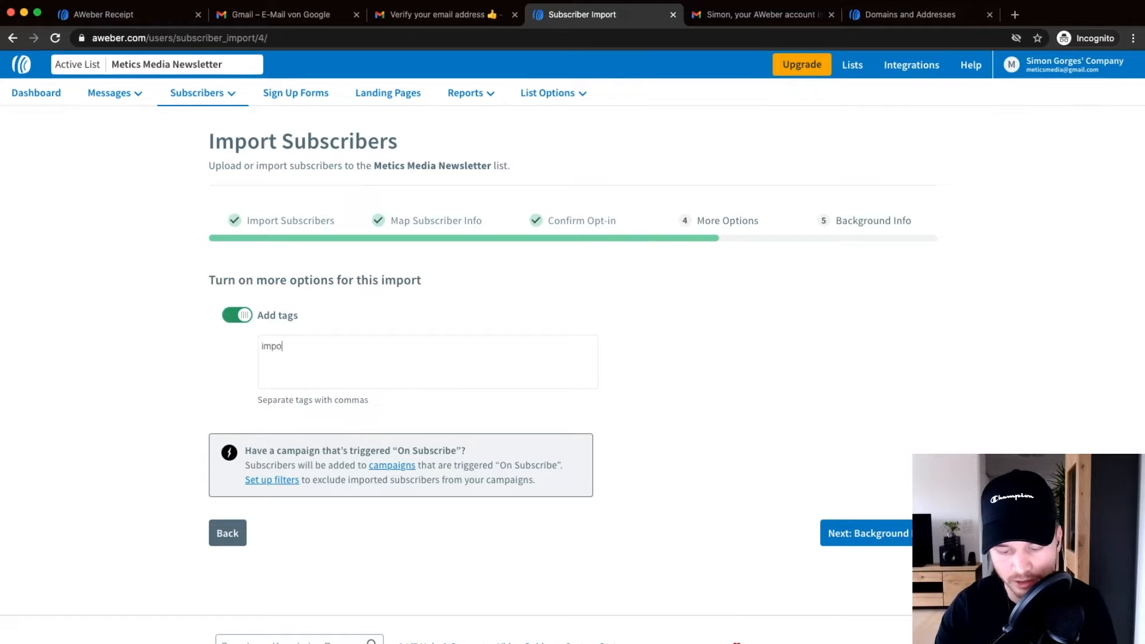
key(BackSpace)
key(BackSpace)
text(ed fro)
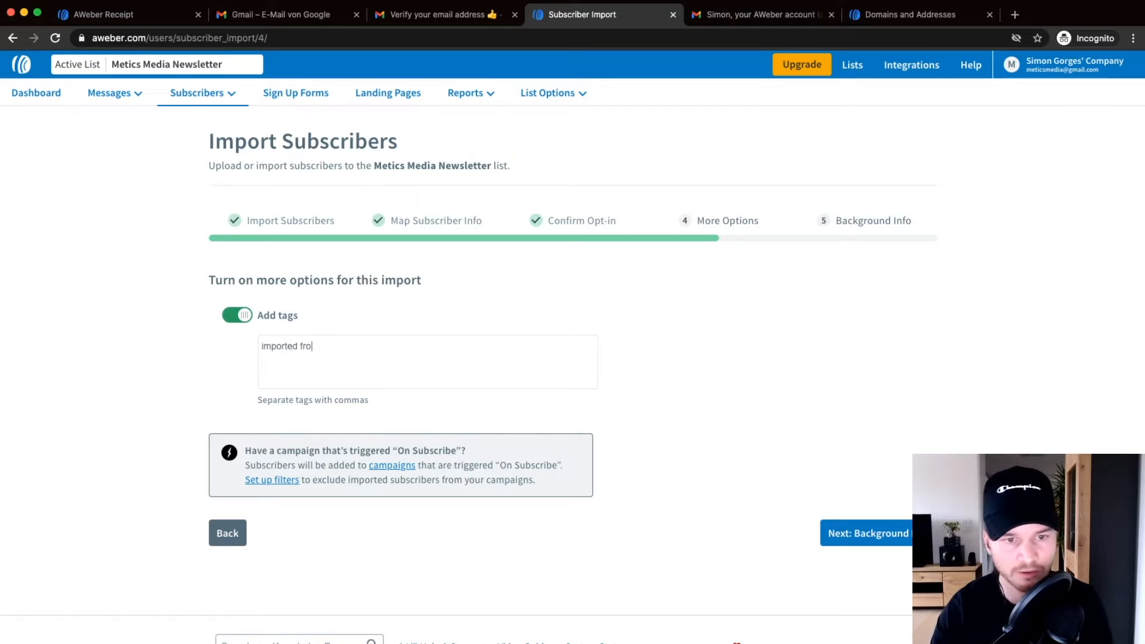
text(m mailchimp)
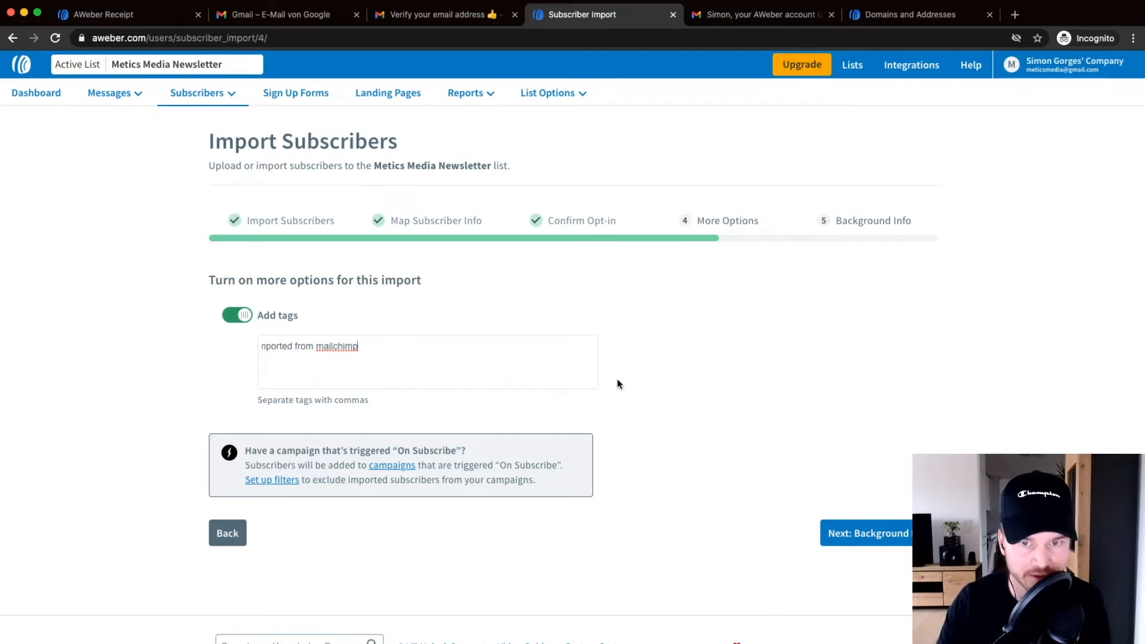
click(862, 540)
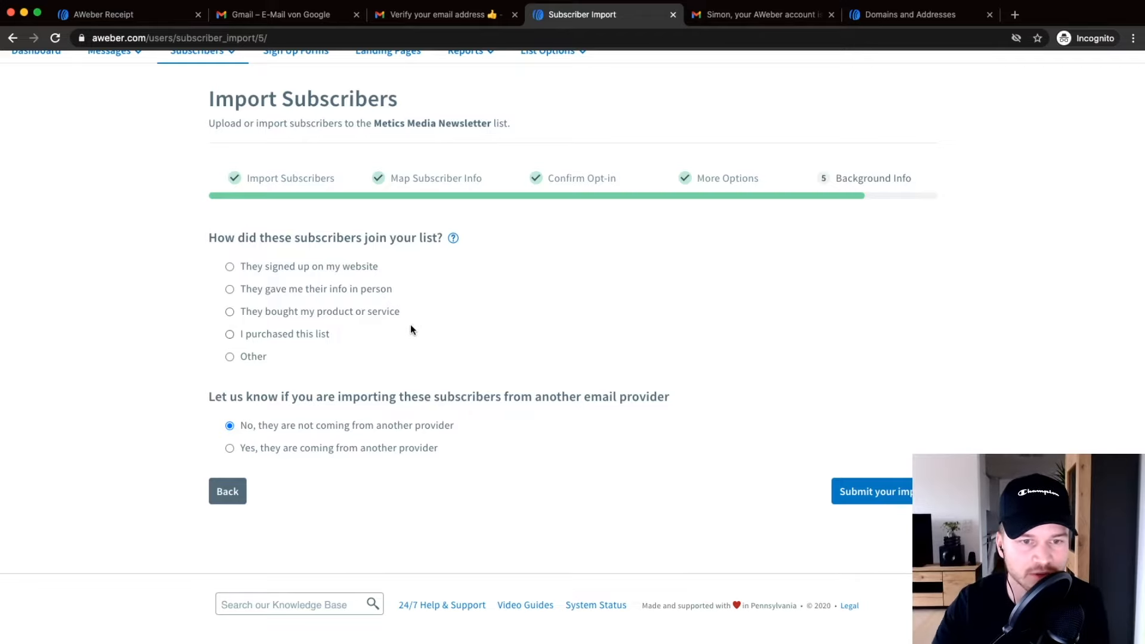
Mark the subscribers as signed up on the website meticsmedia.com.
click(230, 267)
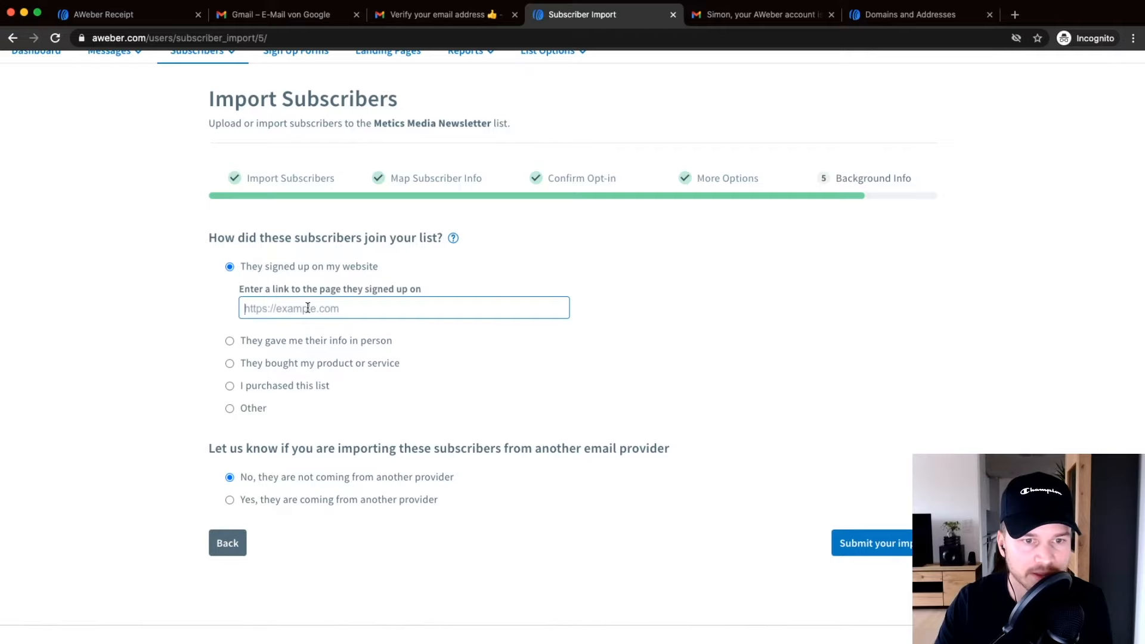
text(meticsmedia.com)
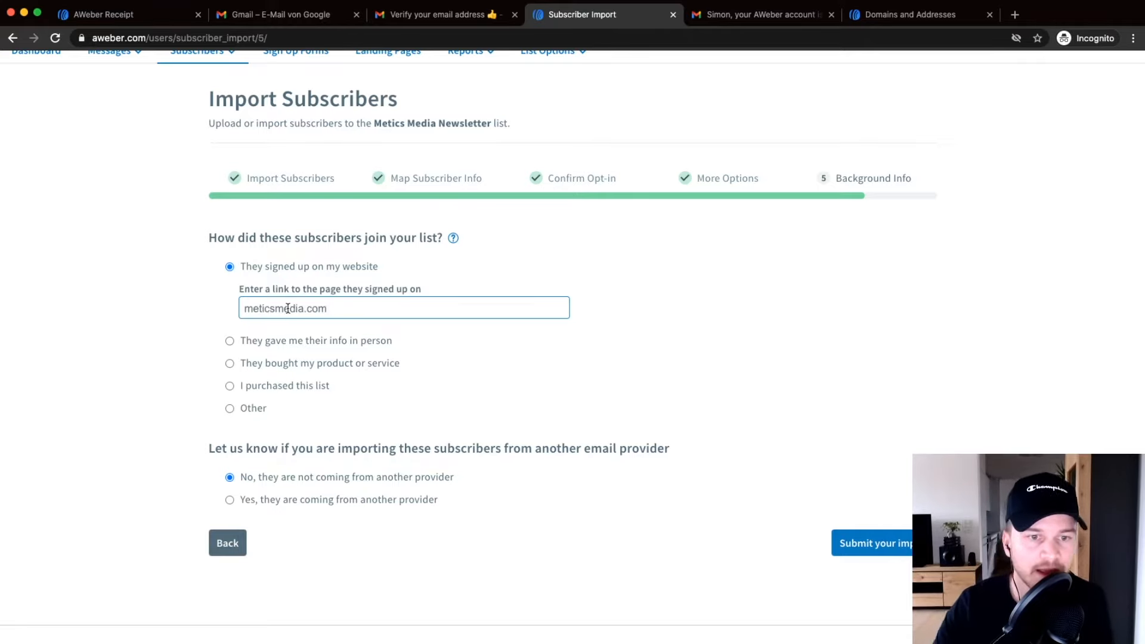
click(129, 367)
Indicate they come from another provider, Mailchimp, and submit the import.
scroll(245, 435, down, 2)
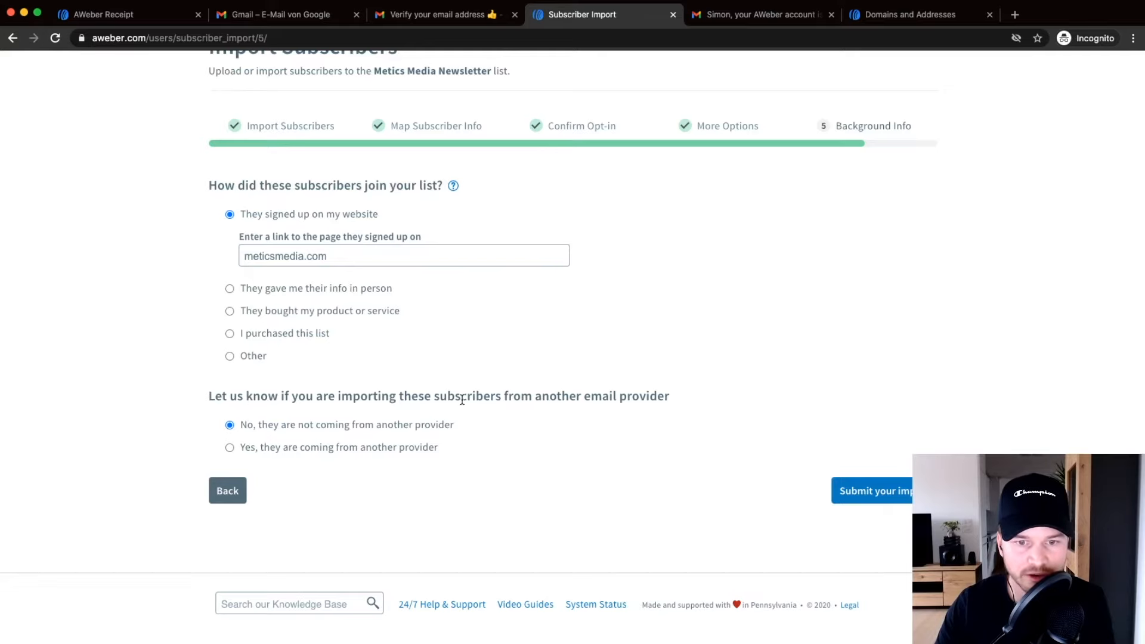
click(229, 447)
scroll(204, 429, down, 1)
click(370, 444)
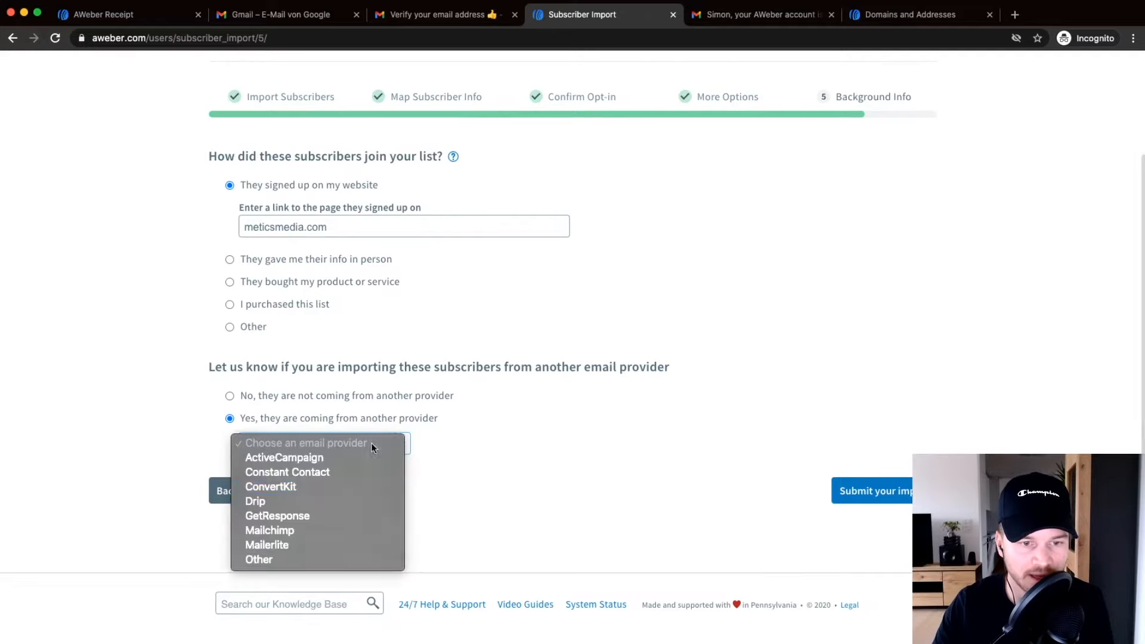
click(306, 528)
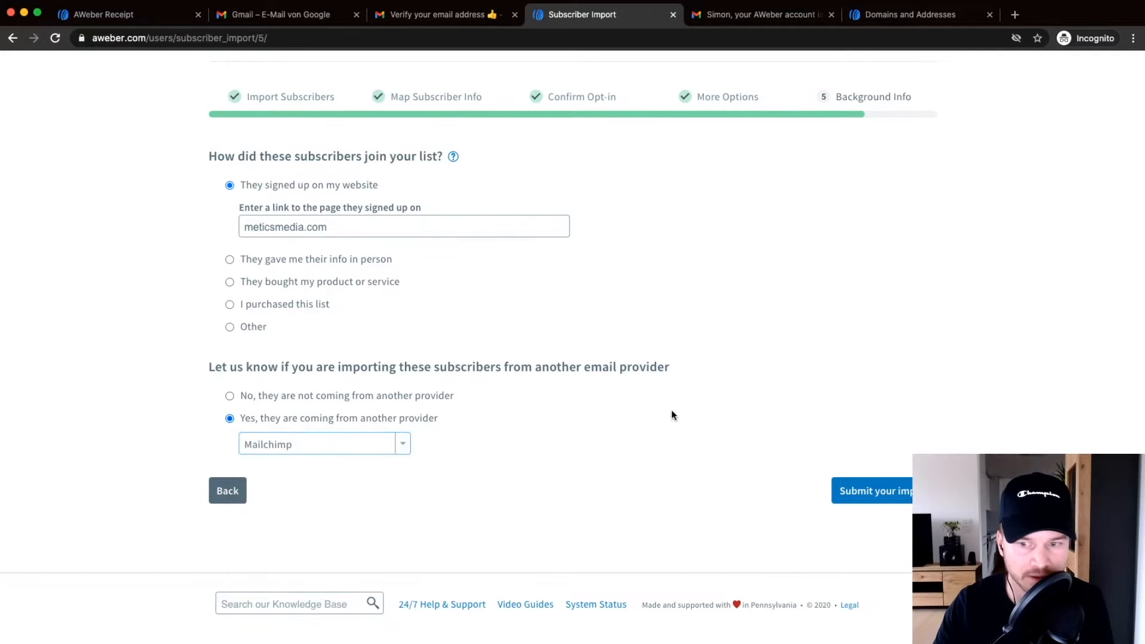
click(875, 484)
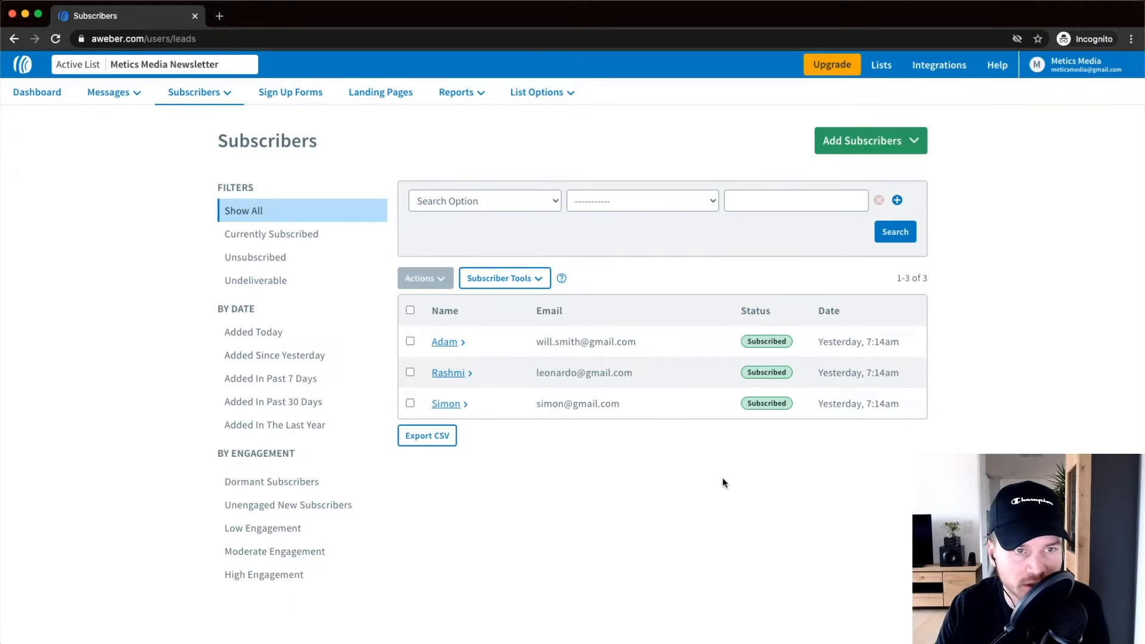
click(194, 94)
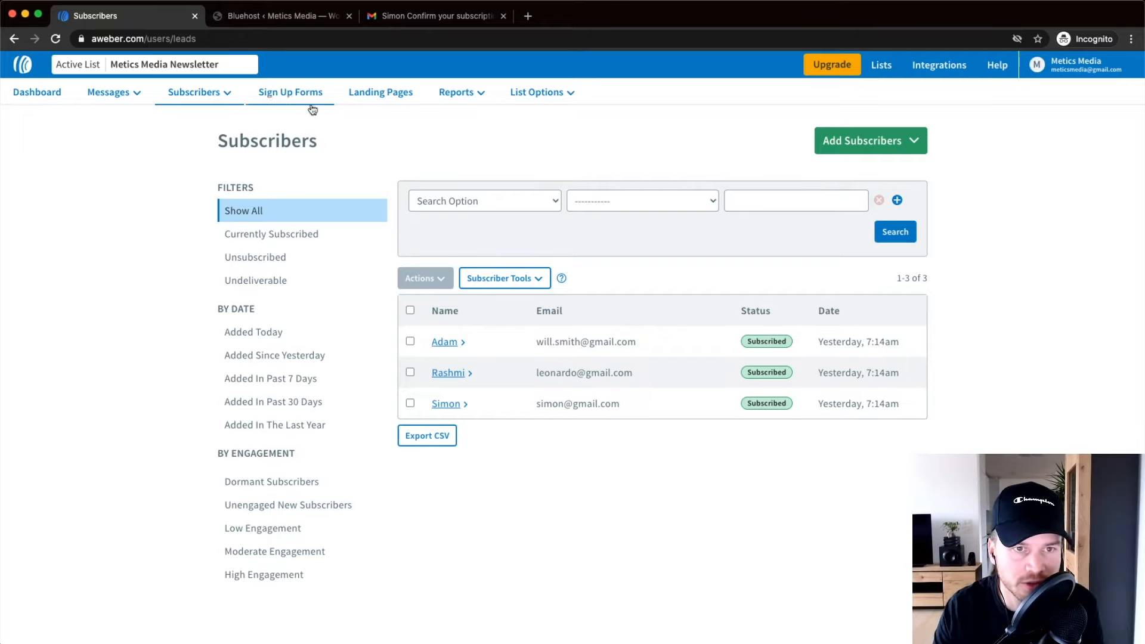
scroll(310, 115, up, 5)
scroll(332, 149, left, 1)
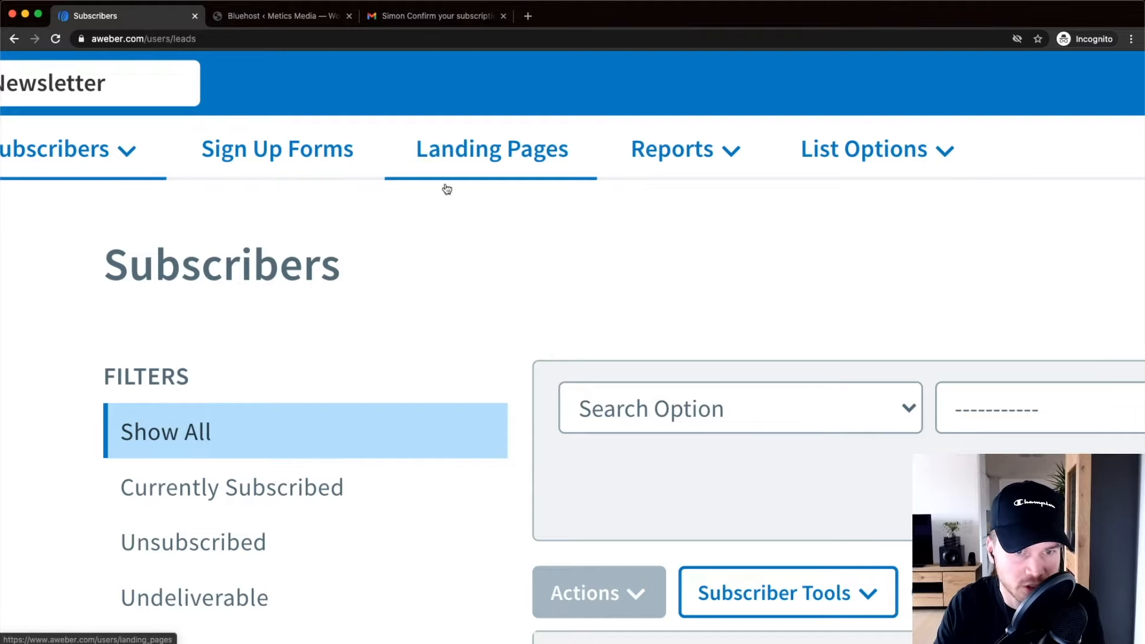
key(super+minus)
key(super+minus)
key(super+minus)
key(super+minus)
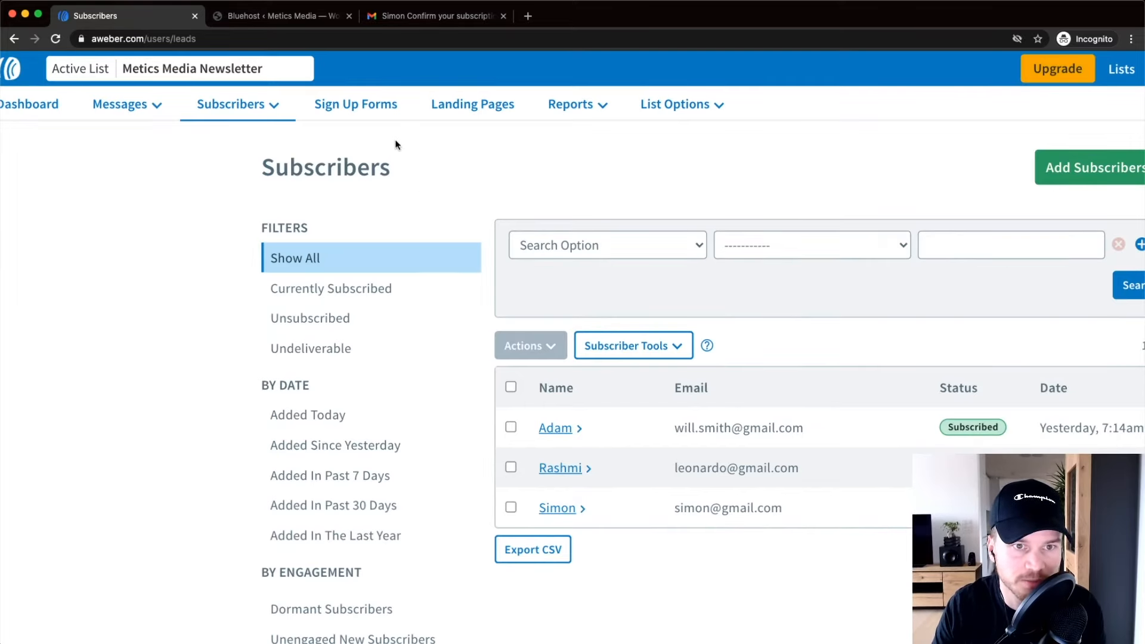
scroll(374, 109, up, 3)
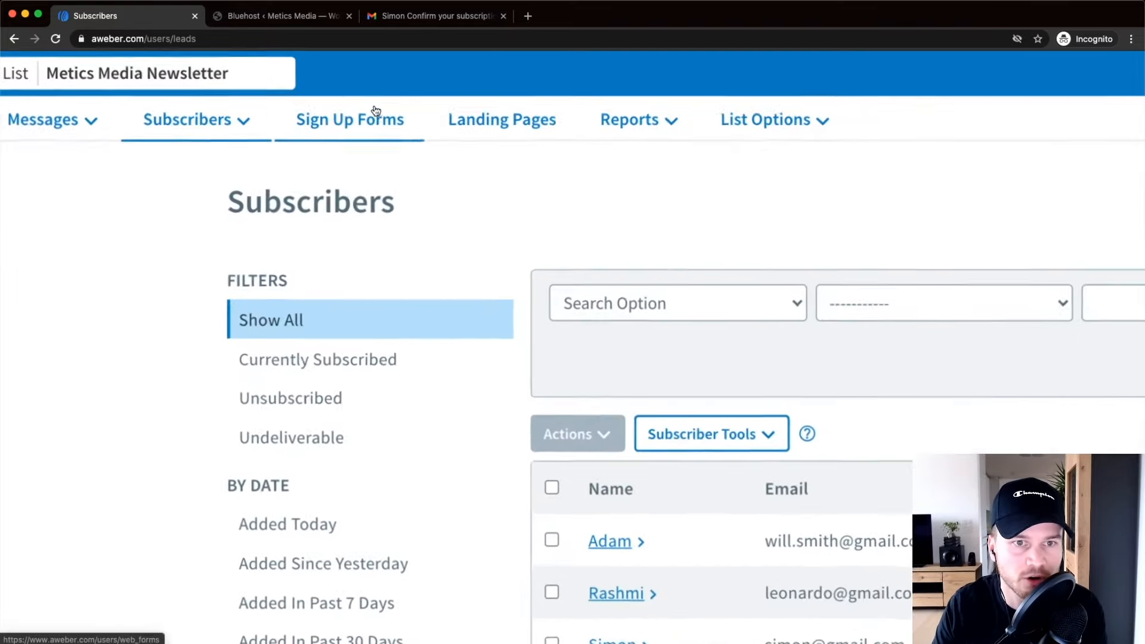
From the Sign Up Forms page, create a new form and view its Design step with templates.
click(359, 125)
scroll(359, 124, down, 3)
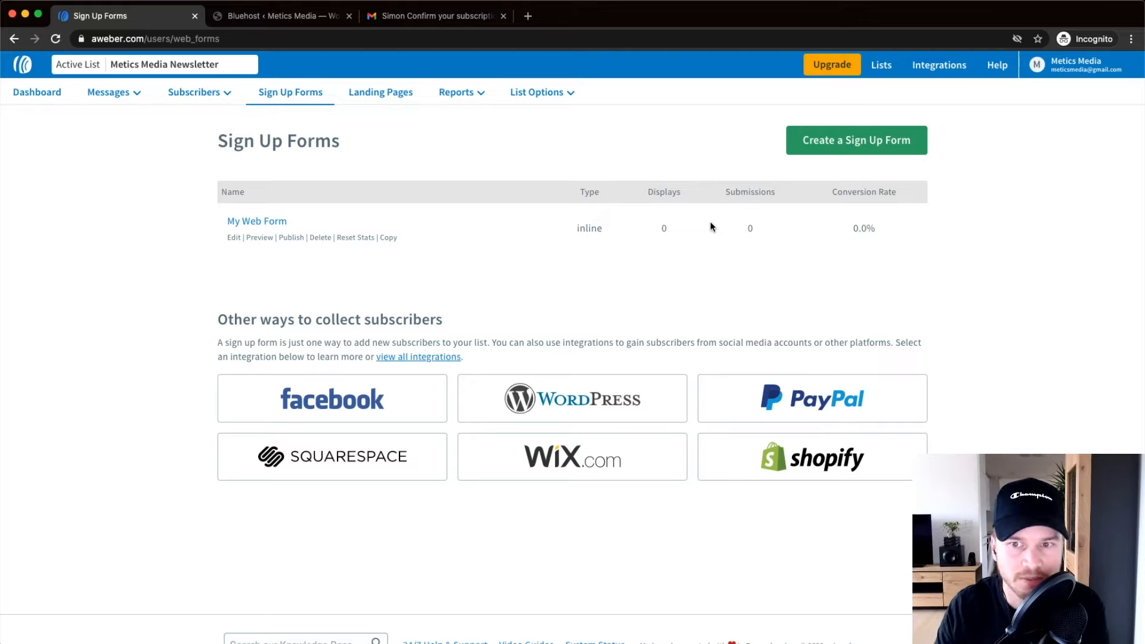
scroll(871, 162, up, 5)
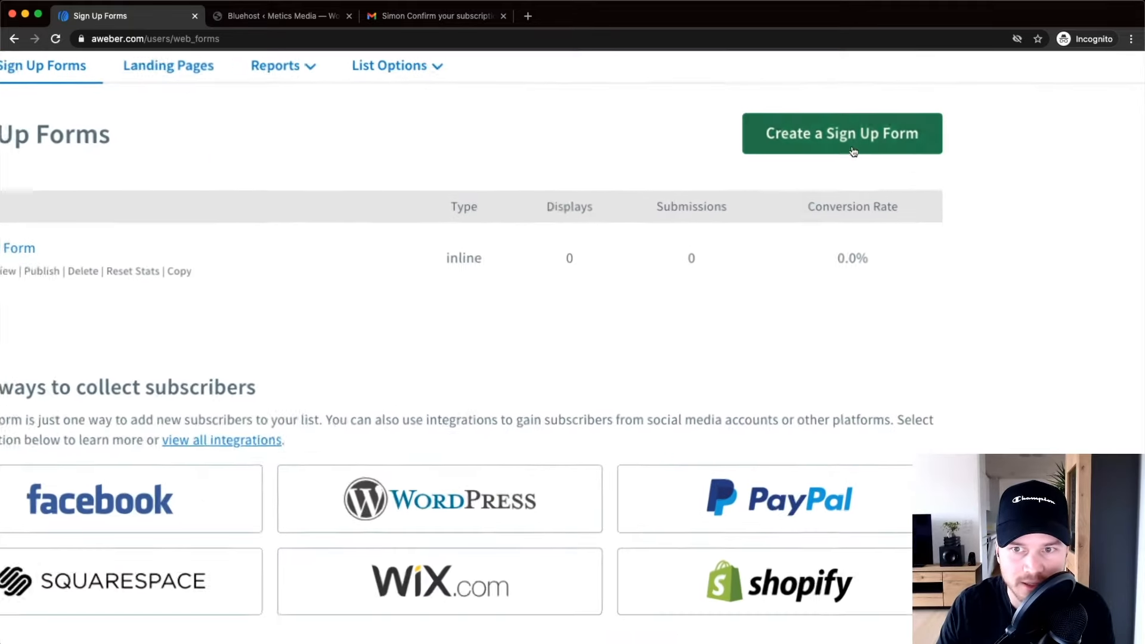
click(848, 138)
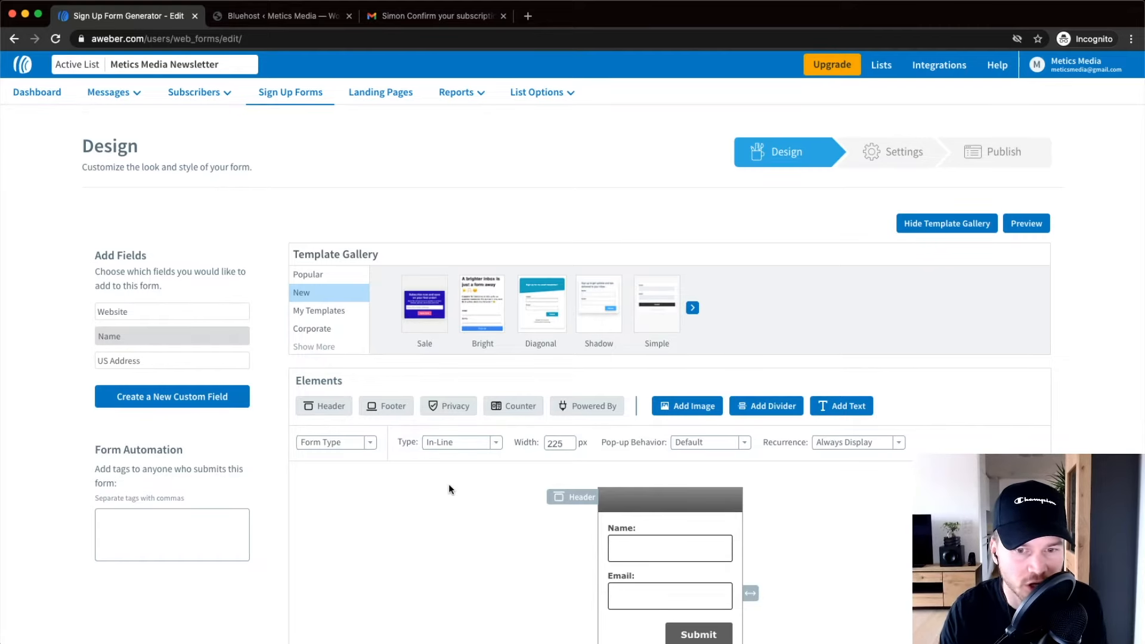
scroll(437, 491, down, 3)
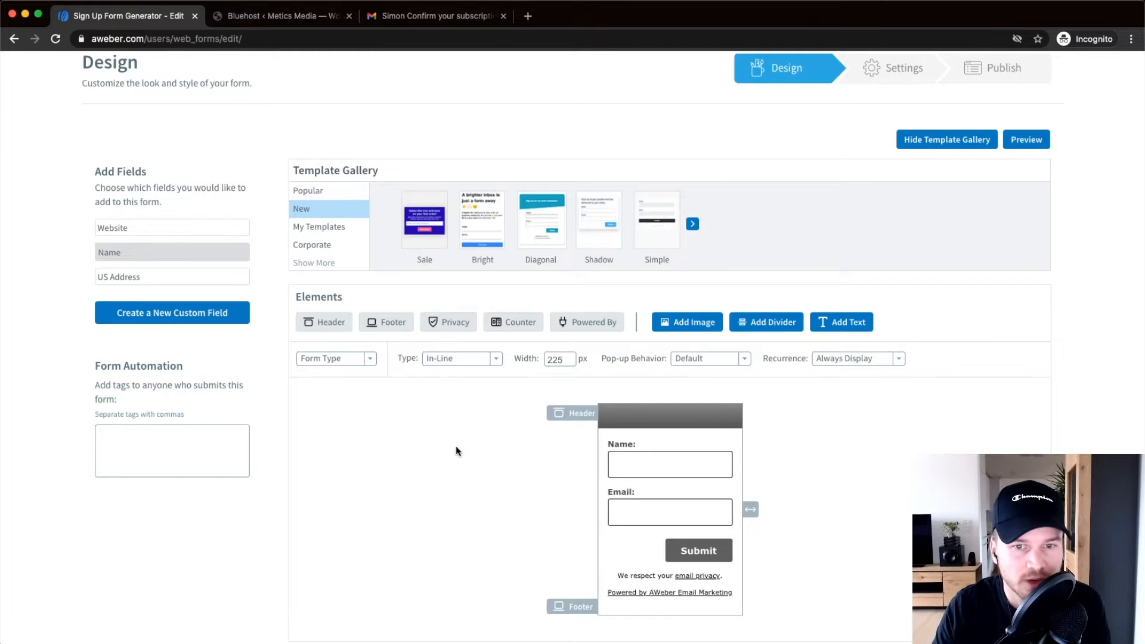
scroll(450, 478, up, 1)
scroll(448, 473, up, 1)
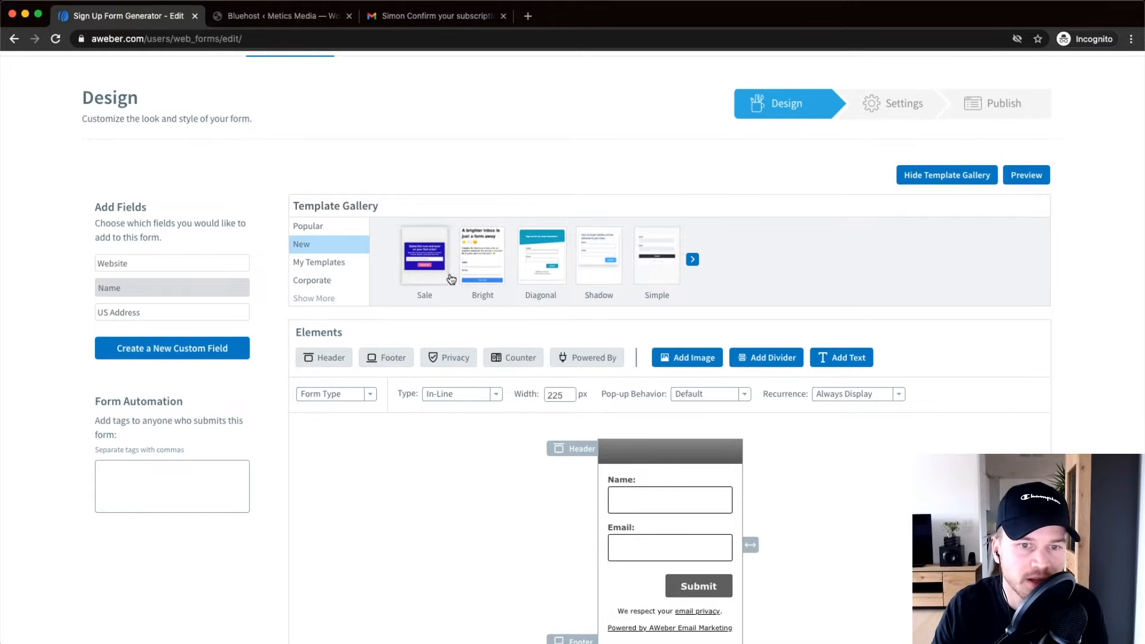
scroll(468, 280, up, 5)
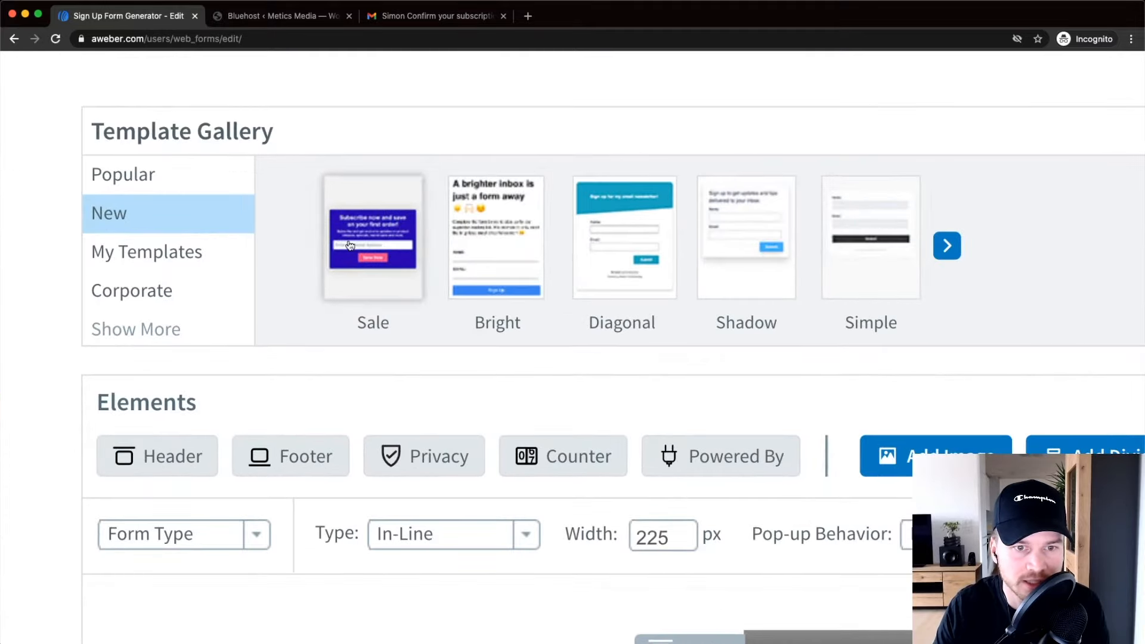
scroll(370, 241, up, 3)
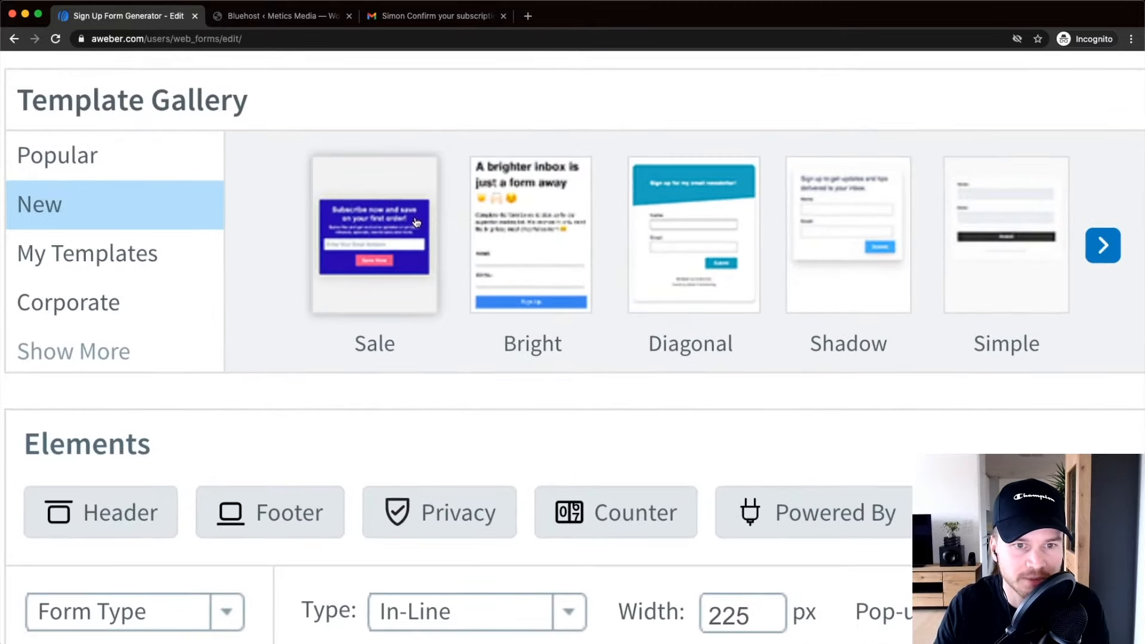
Load the Sale template in its Grey colour scheme onto the form.
click(383, 239)
scroll(387, 237, down, 6)
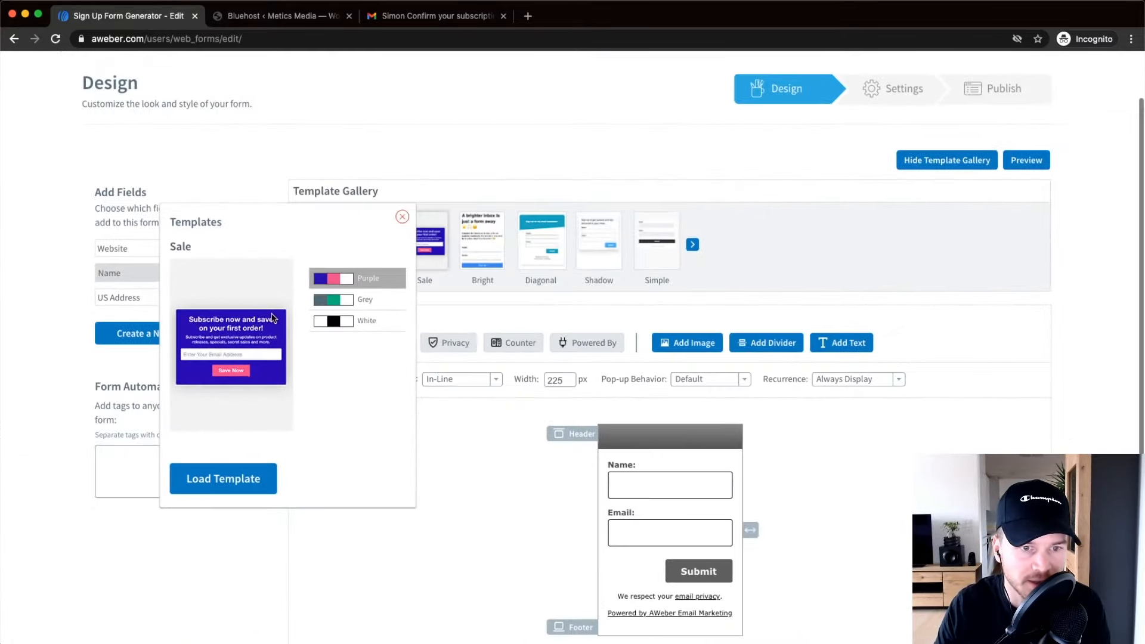
scroll(253, 329, up, 5)
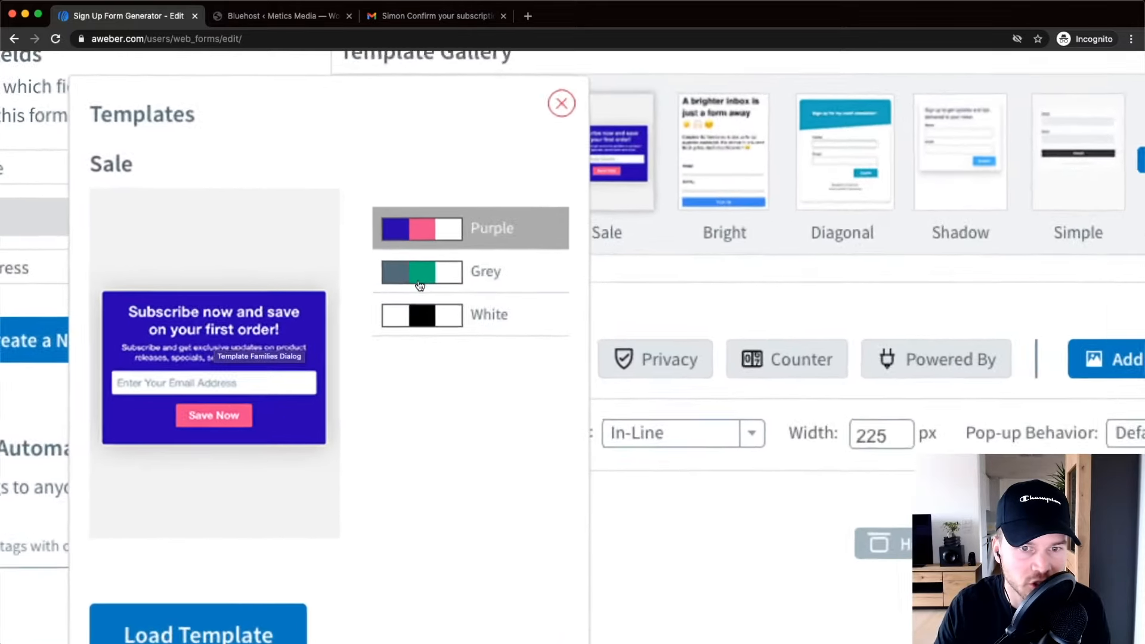
click(484, 276)
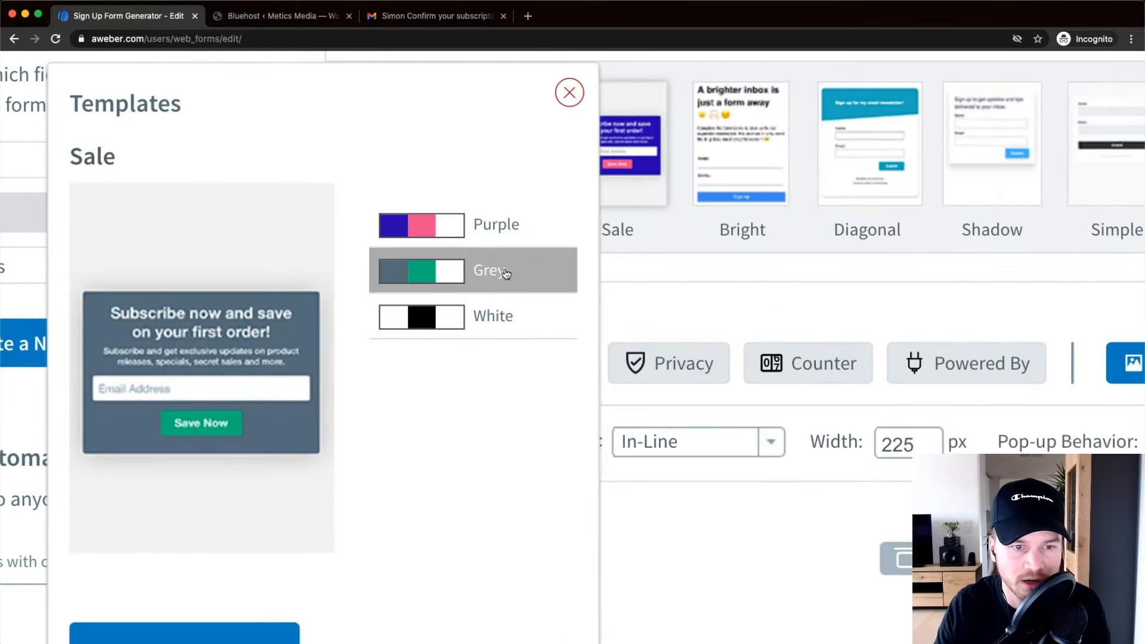
scroll(156, 366, left, 2)
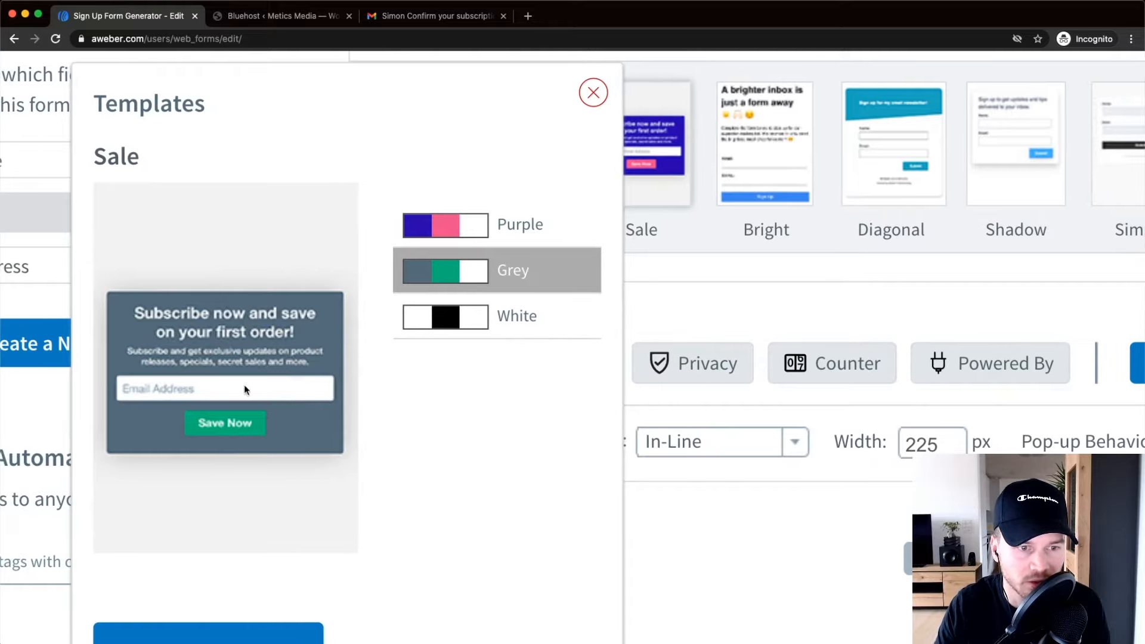
scroll(326, 384, down, 5)
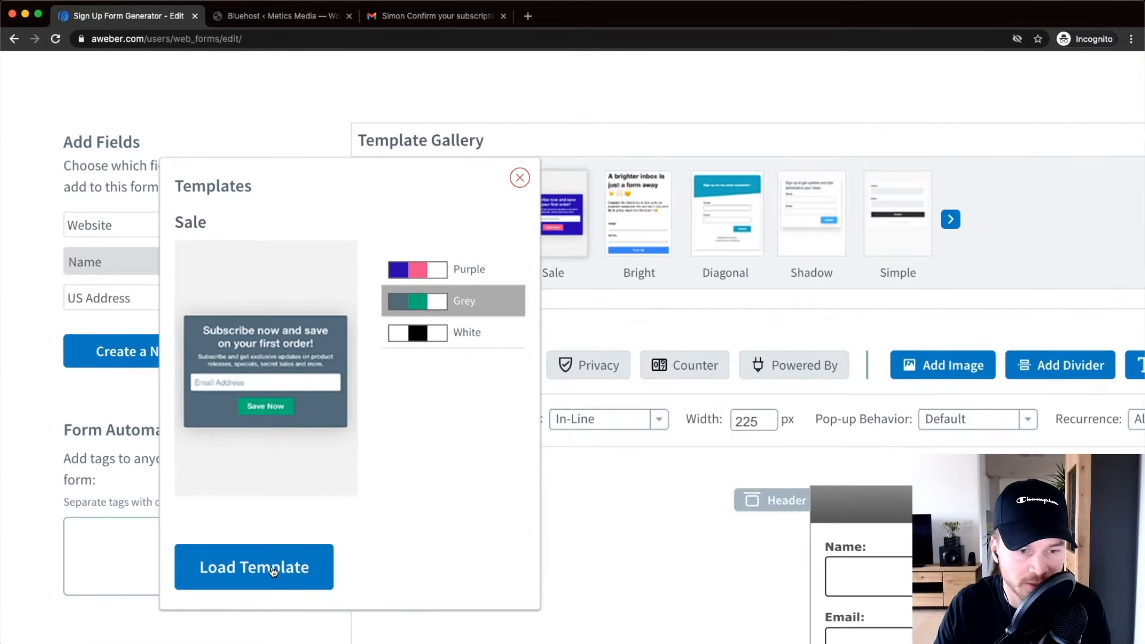
click(299, 563)
Hide the template gallery, keep styling the whole form, and bring up the display Type list.
scroll(663, 446, down, 5)
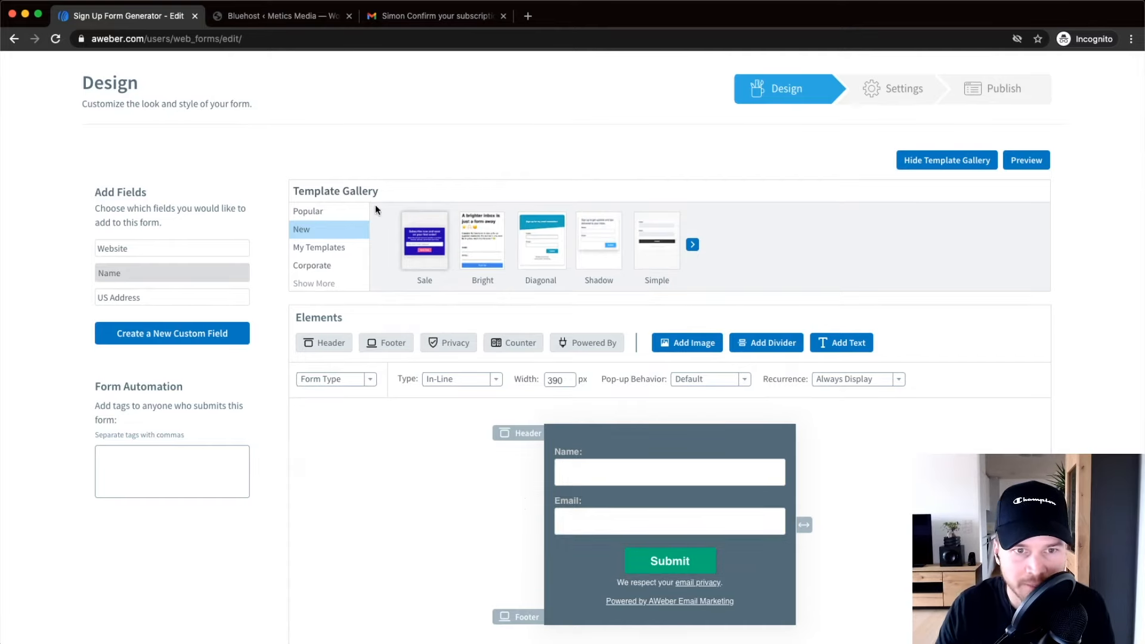
scroll(960, 180, up, 5)
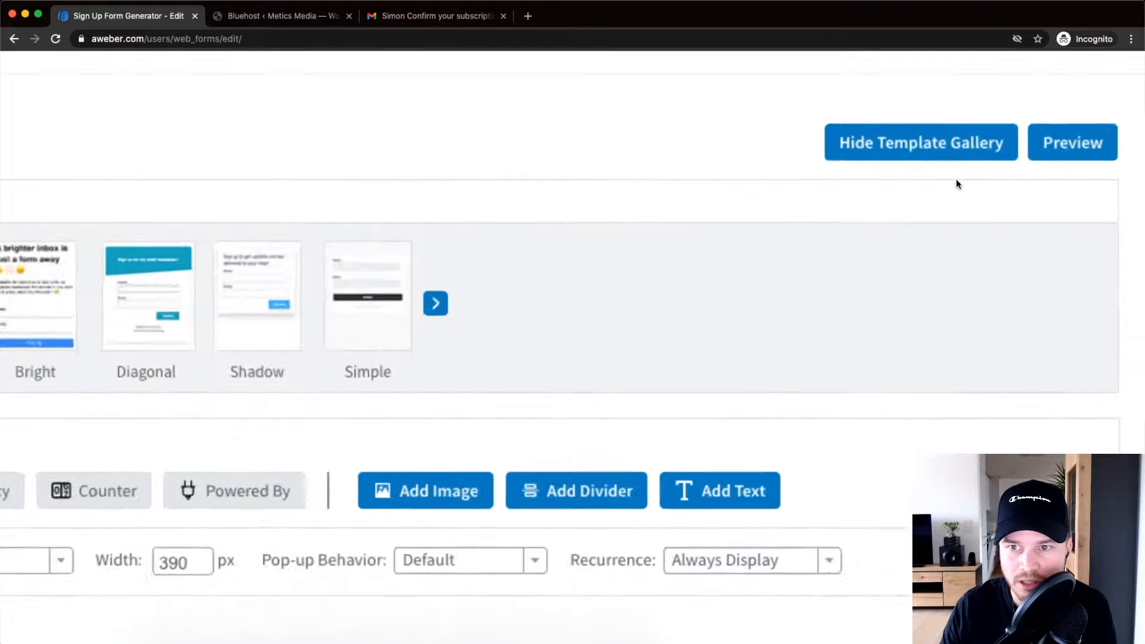
click(890, 142)
scroll(823, 200, down, 5)
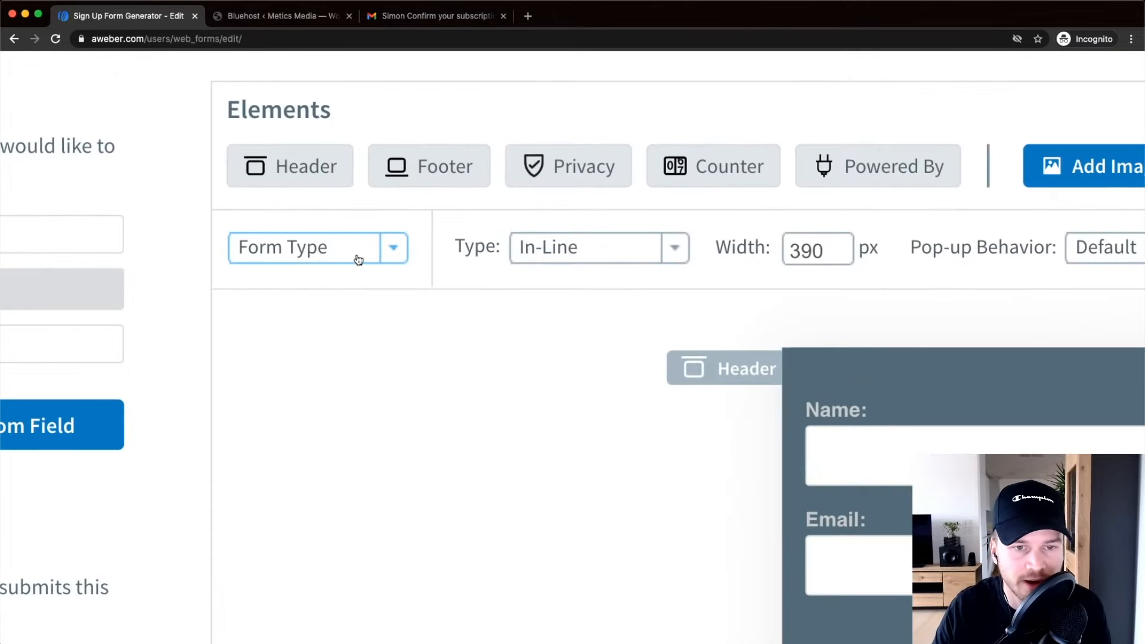
click(359, 254)
click(360, 253)
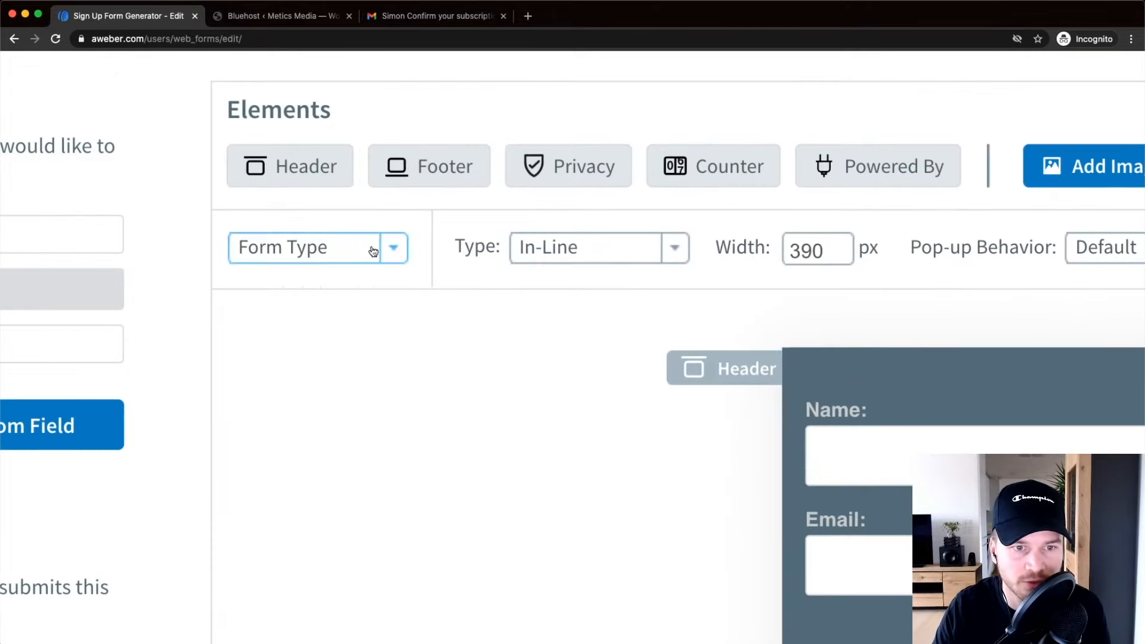
scroll(363, 256, right, 2)
scroll(365, 262, right, 2)
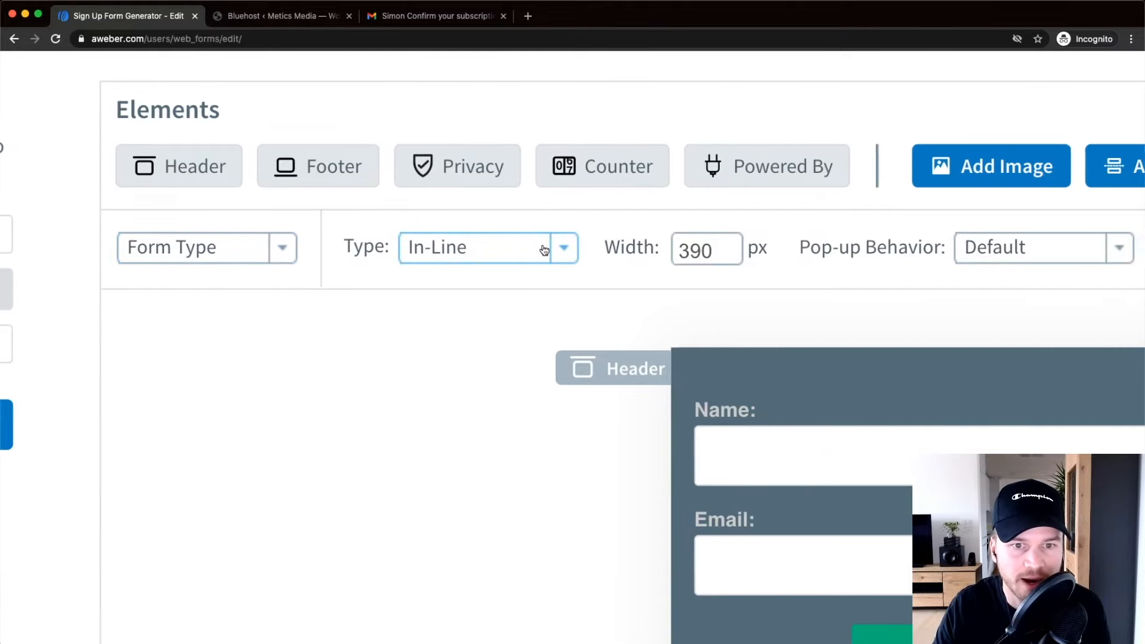
click(494, 253)
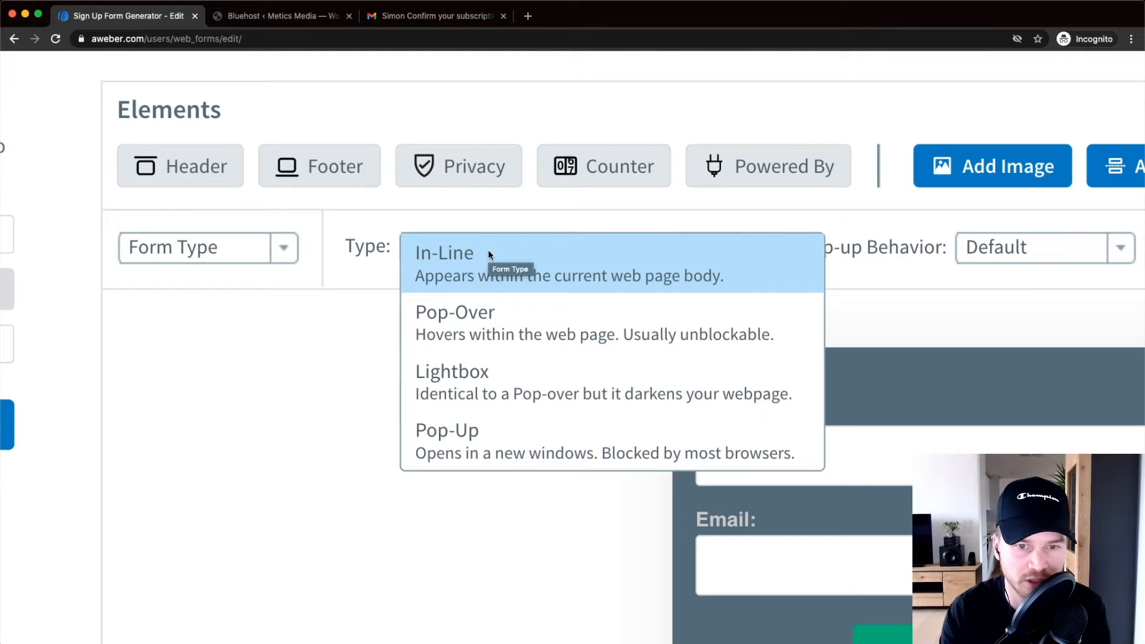
Look over Pop-Over, Lightbox and Pop-Up, then keep the form In-Line.
click(490, 253)
click(500, 255)
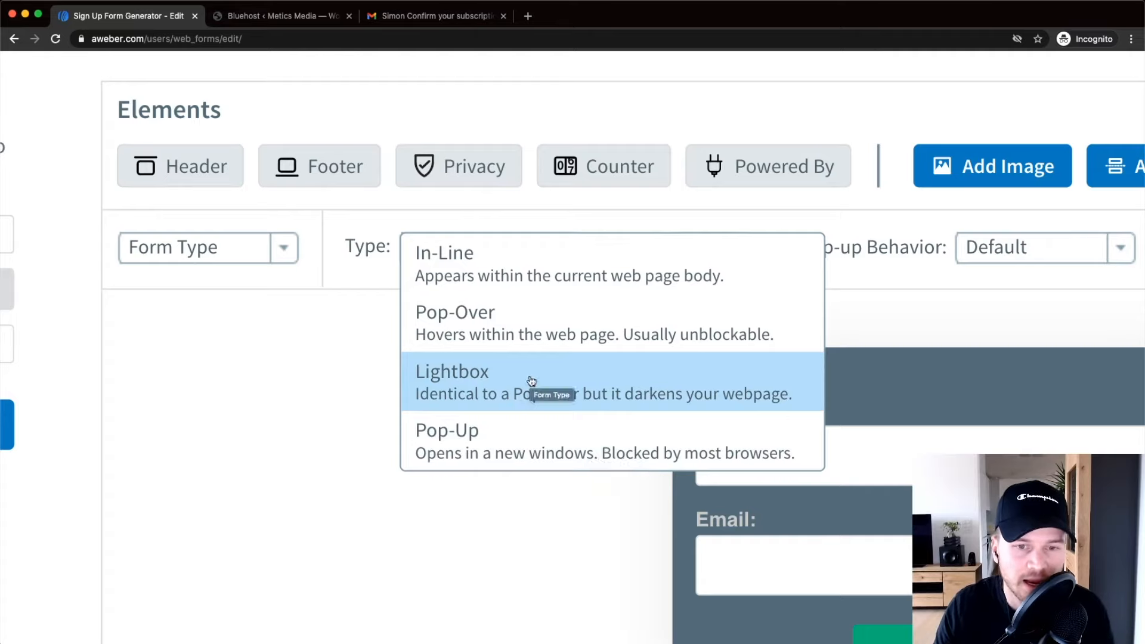
click(483, 268)
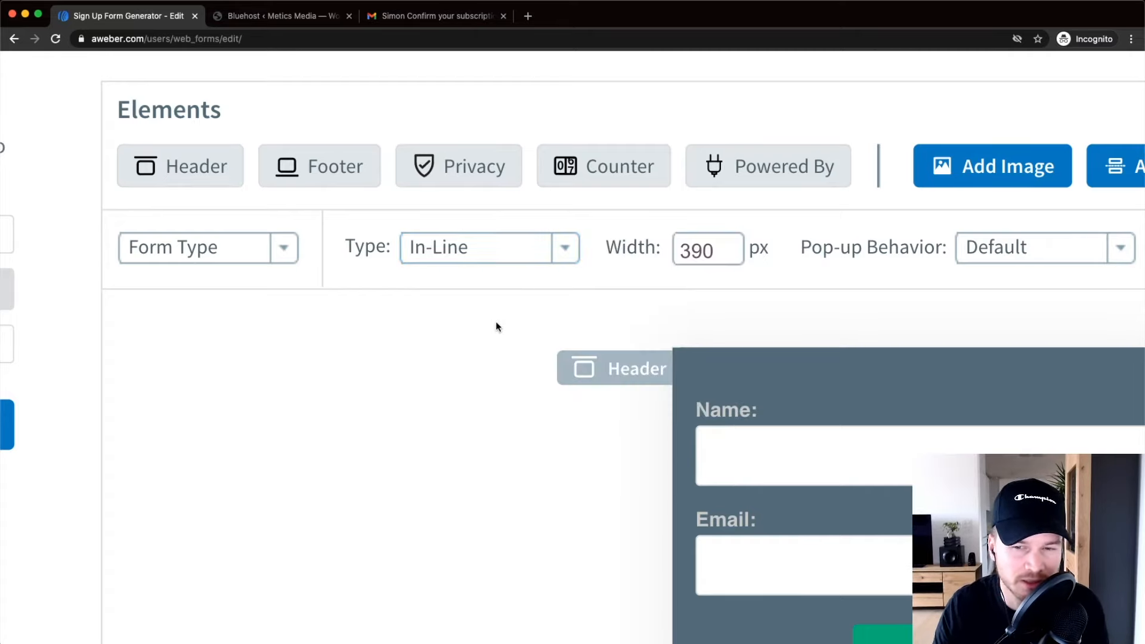
Remove the footer from the sign-up form.
scroll(496, 327, down, 5)
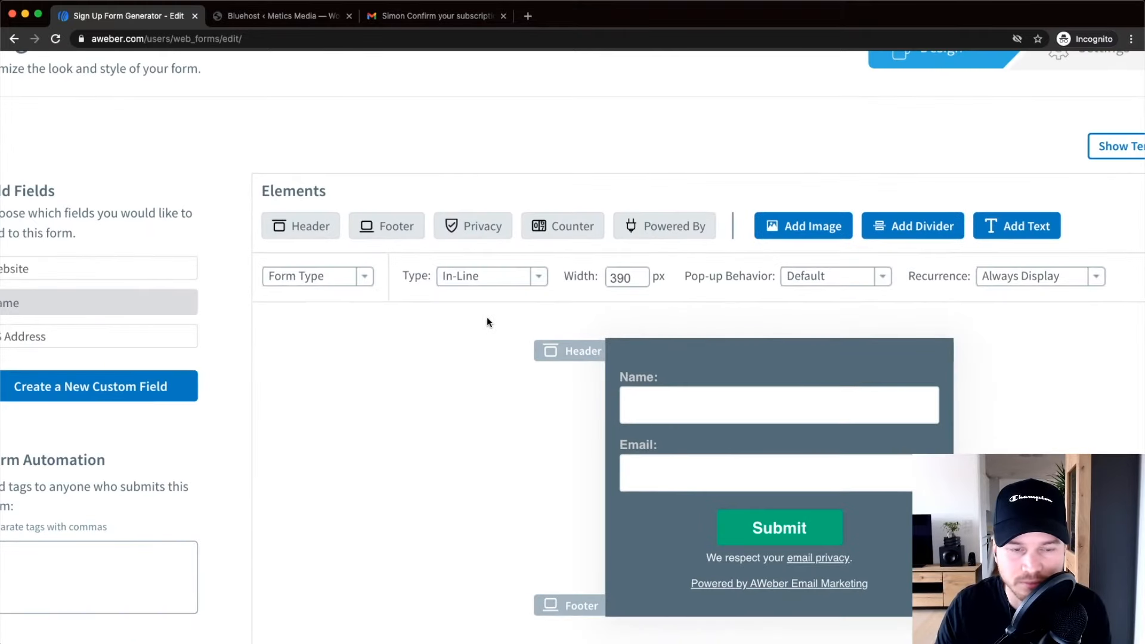
scroll(488, 325, down, 5)
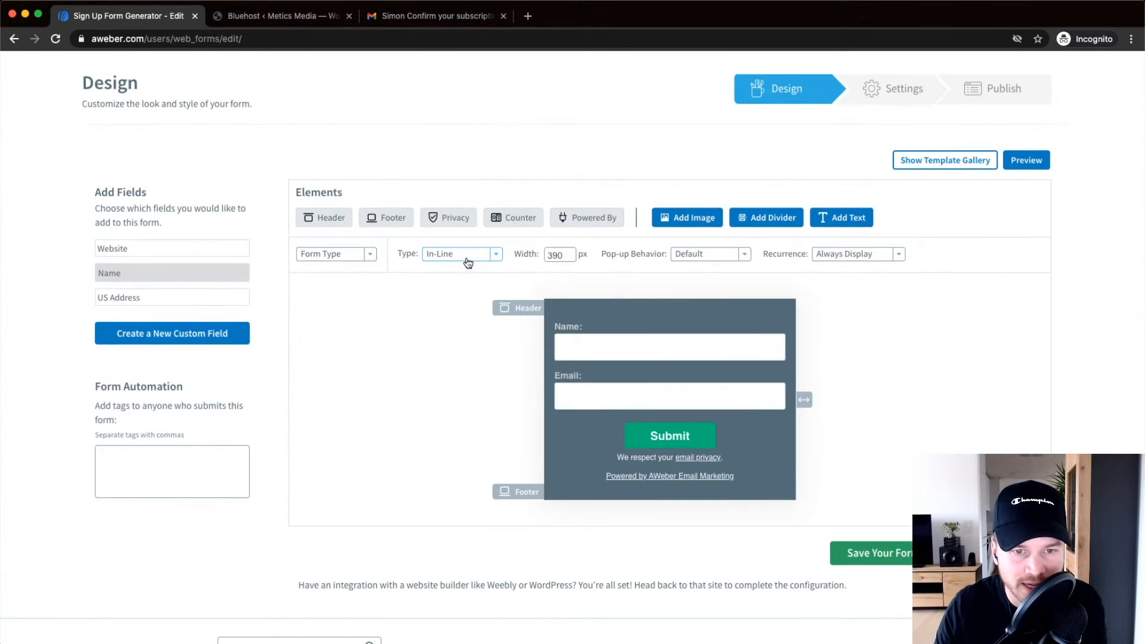
scroll(385, 211, up, 5)
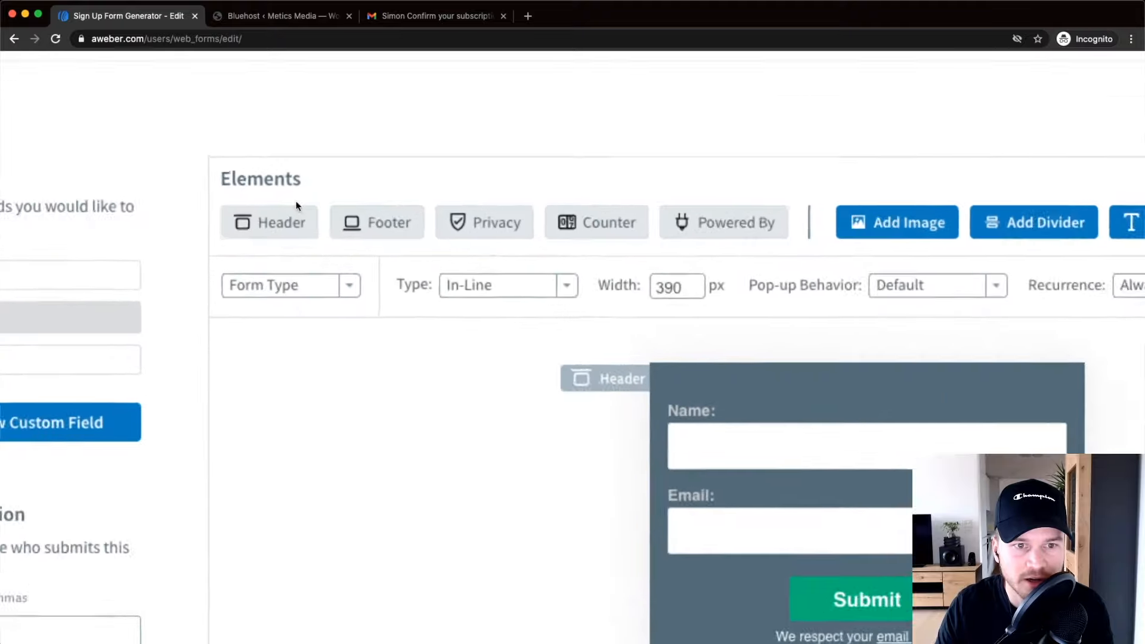
scroll(298, 189, right, 2)
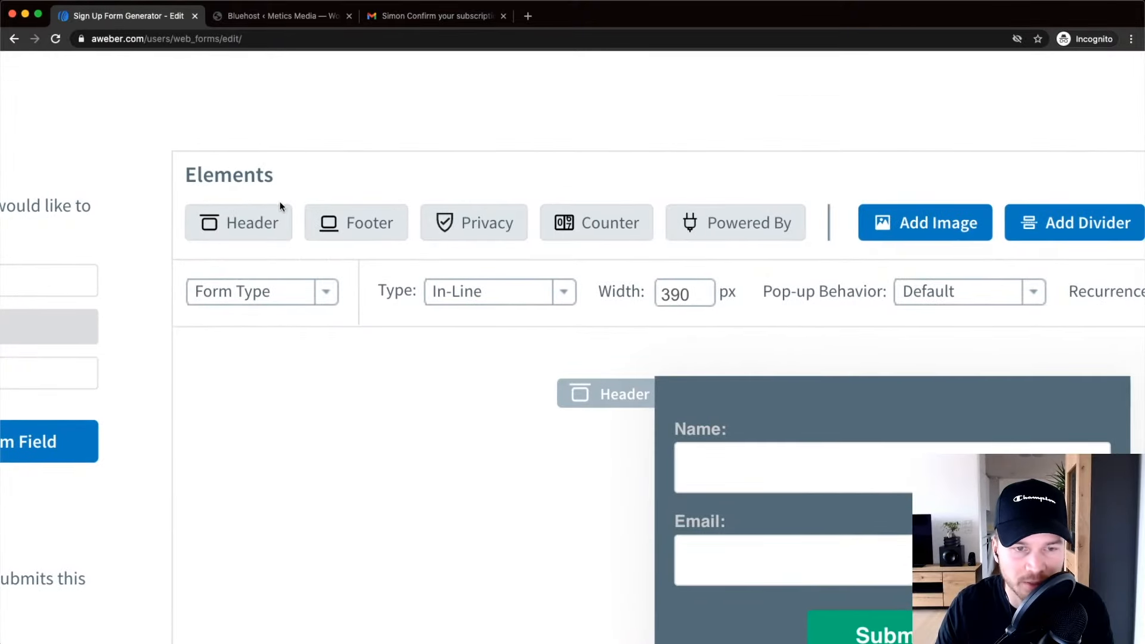
scroll(496, 216, down, 1)
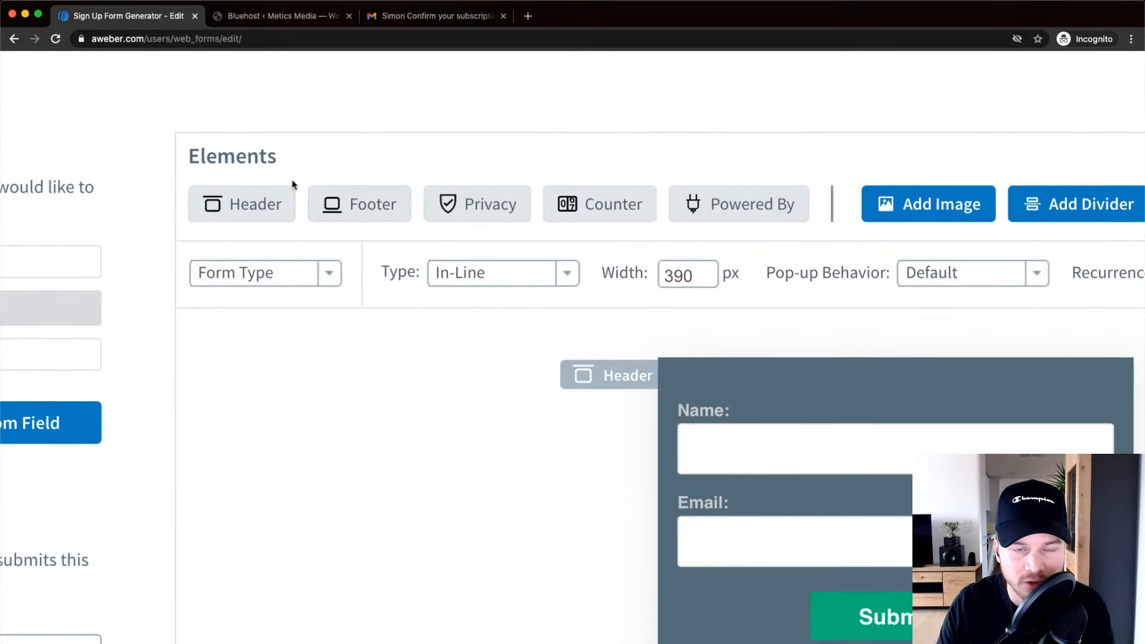
scroll(225, 212, up, 1)
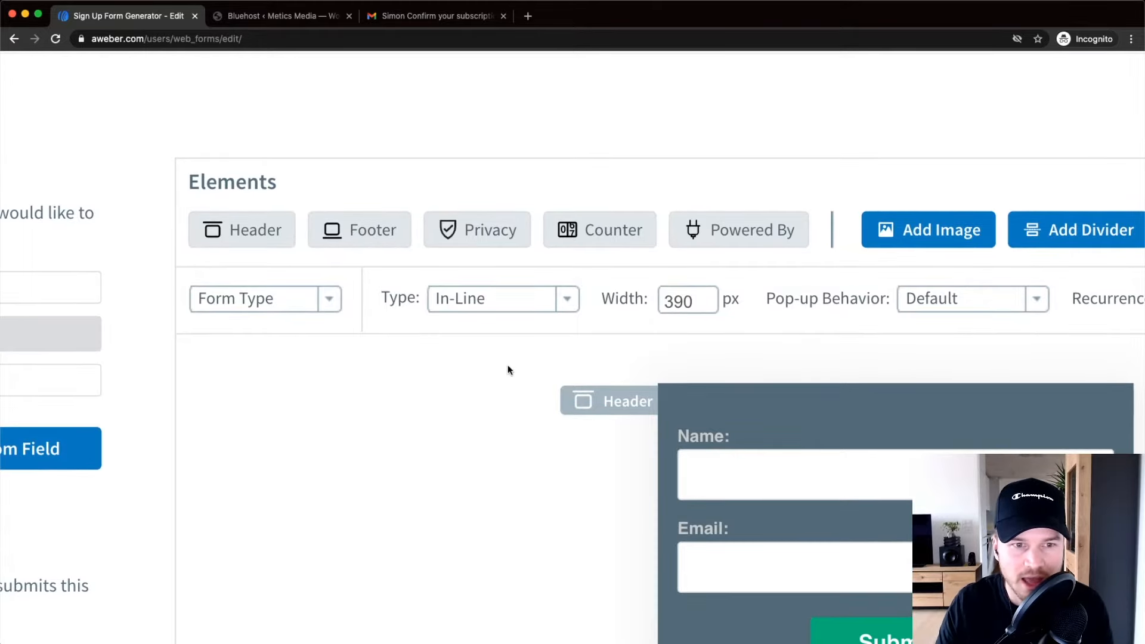
scroll(555, 338, down, 1)
scroll(287, 219, down, 3)
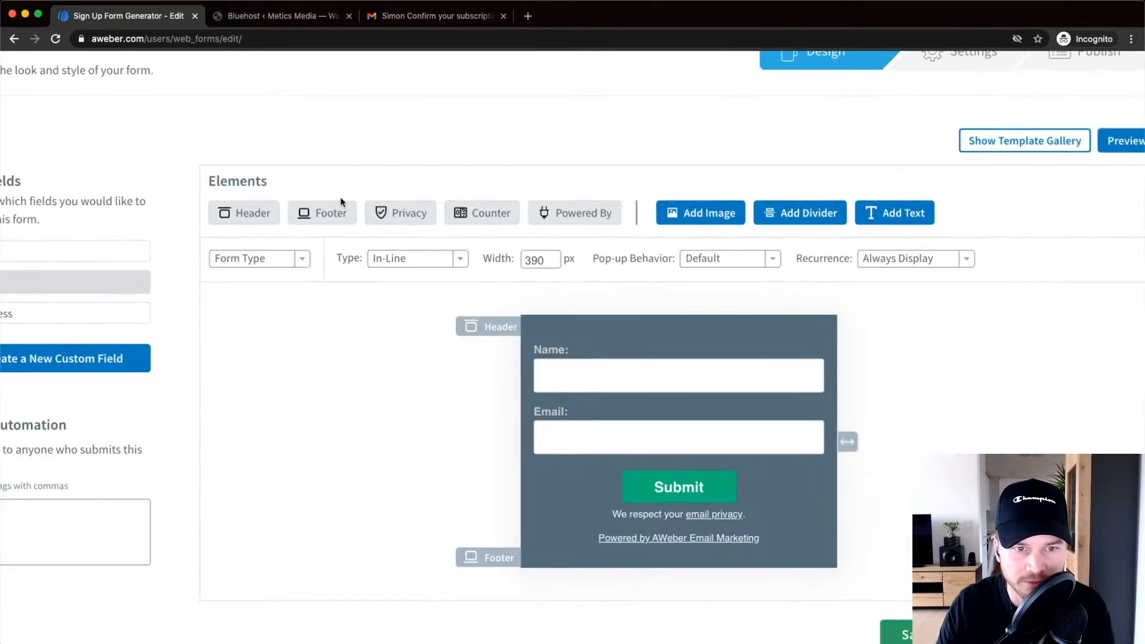
scroll(337, 225, up, 2)
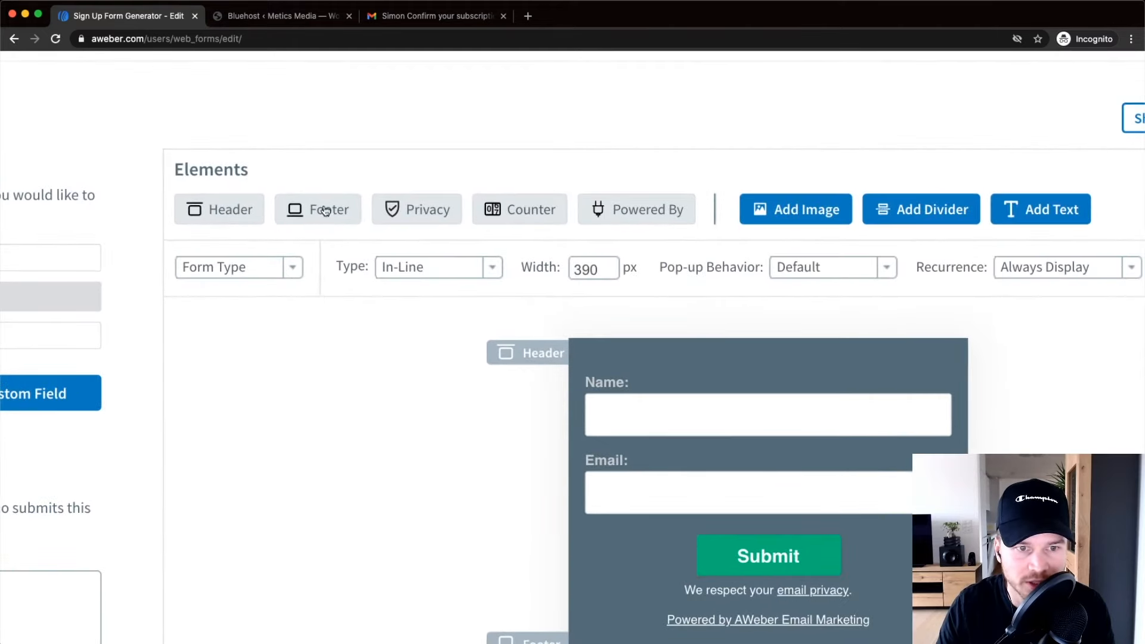
click(324, 212)
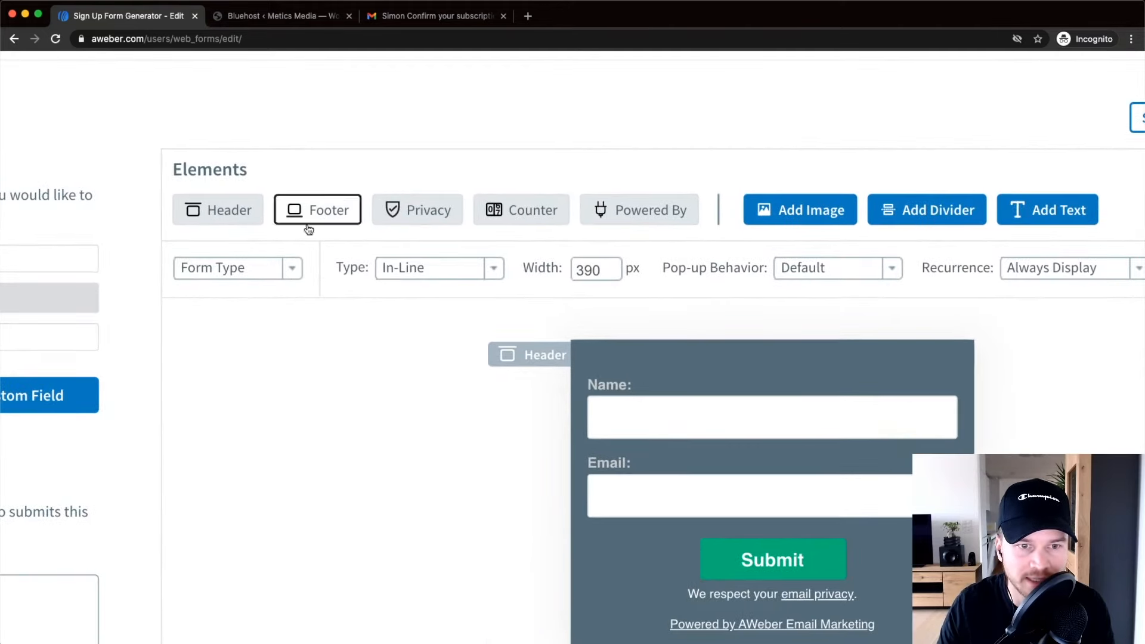
Turn off the privacy notice and the Powered by AWeber link.
scroll(760, 589, down, 2)
scroll(748, 444, up, 2)
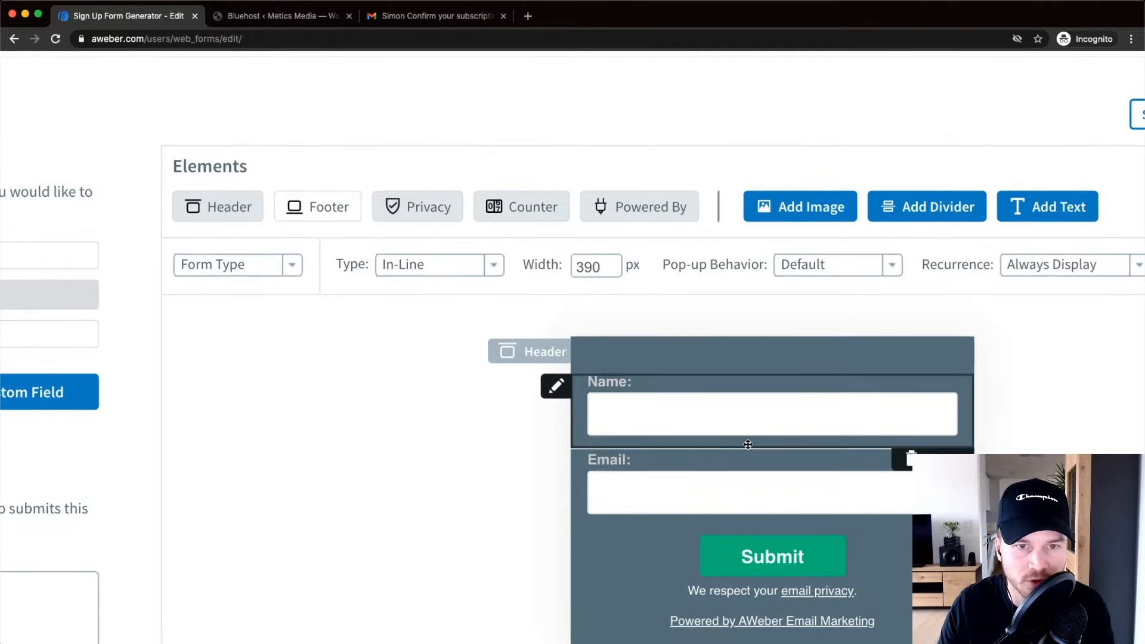
scroll(748, 444, down, 1)
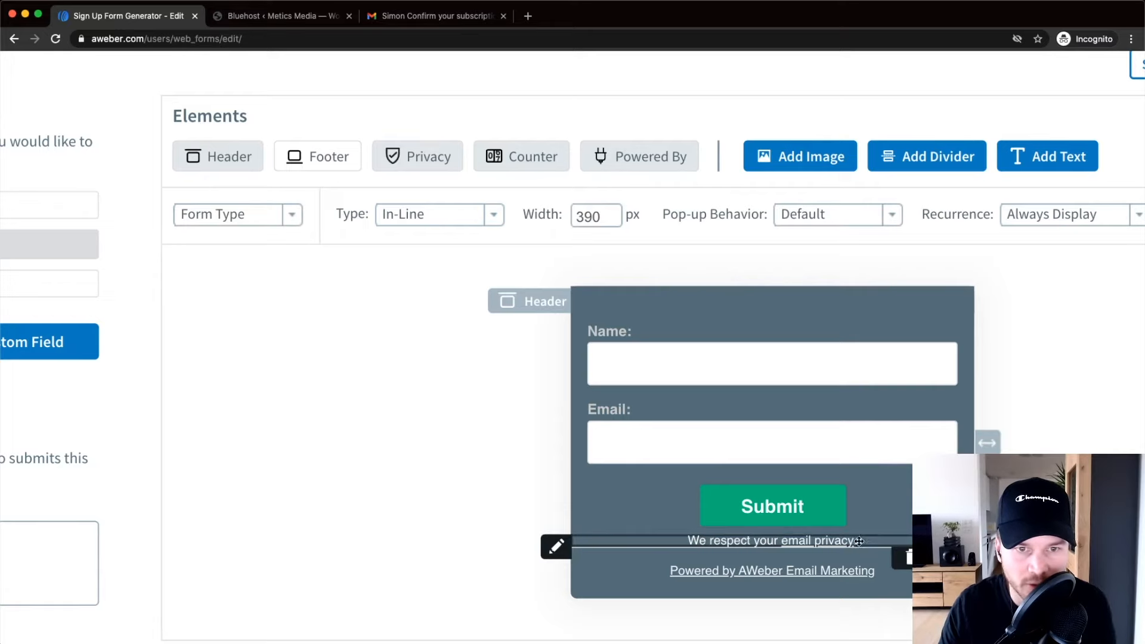
click(420, 158)
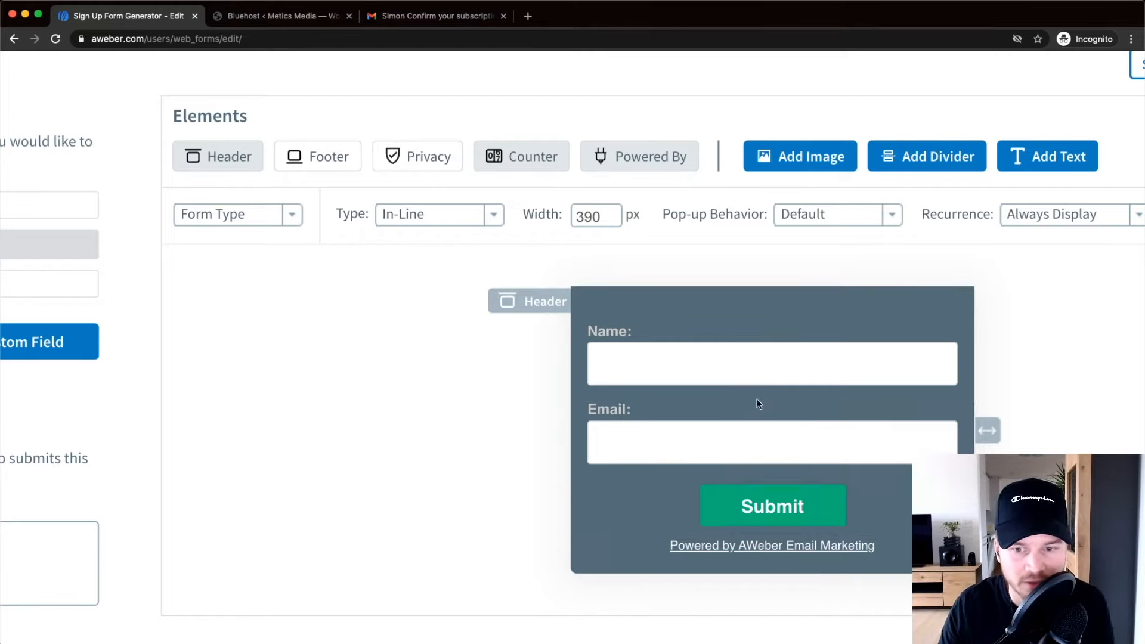
click(640, 161)
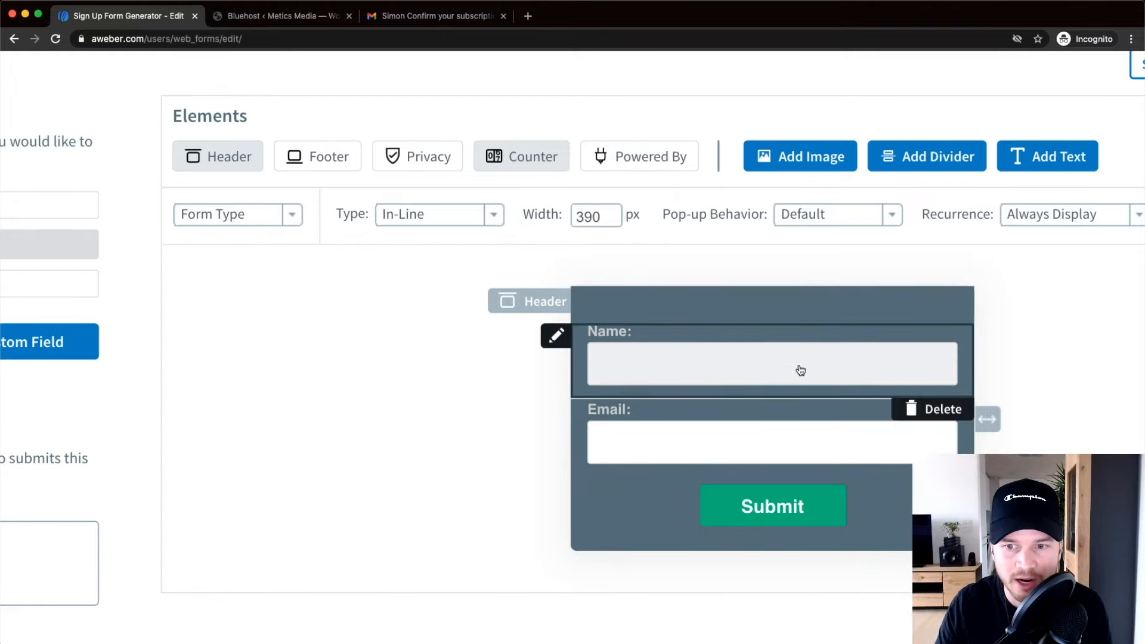
Zoom the browser out and open the form's Header editor.
key(super+minus)
scroll(812, 373, right, 3)
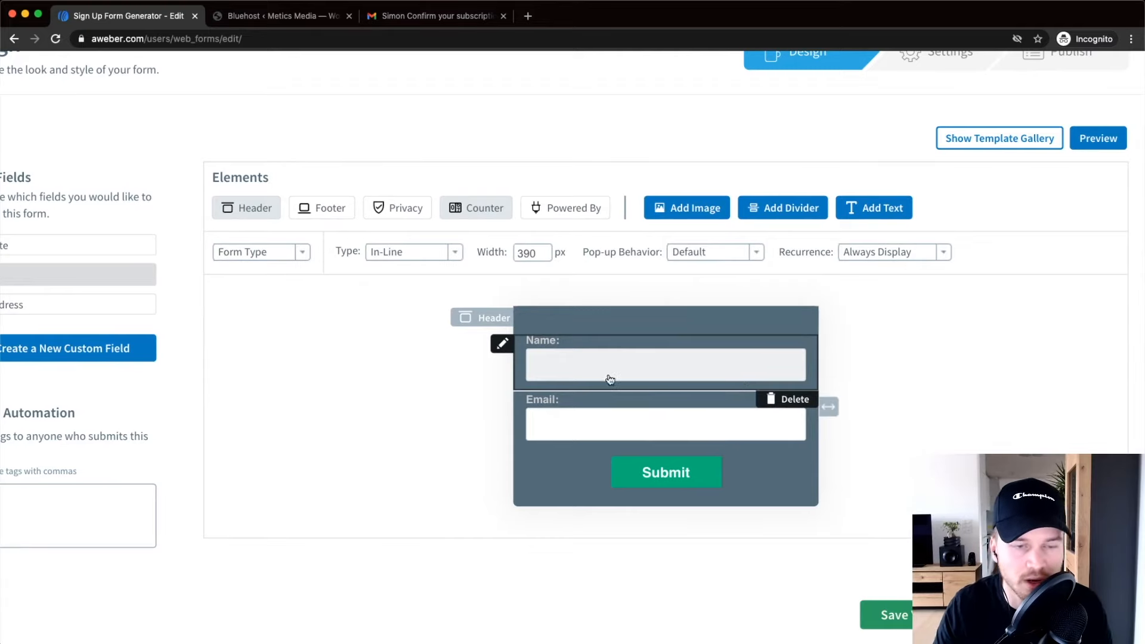
scroll(612, 323, left, 2)
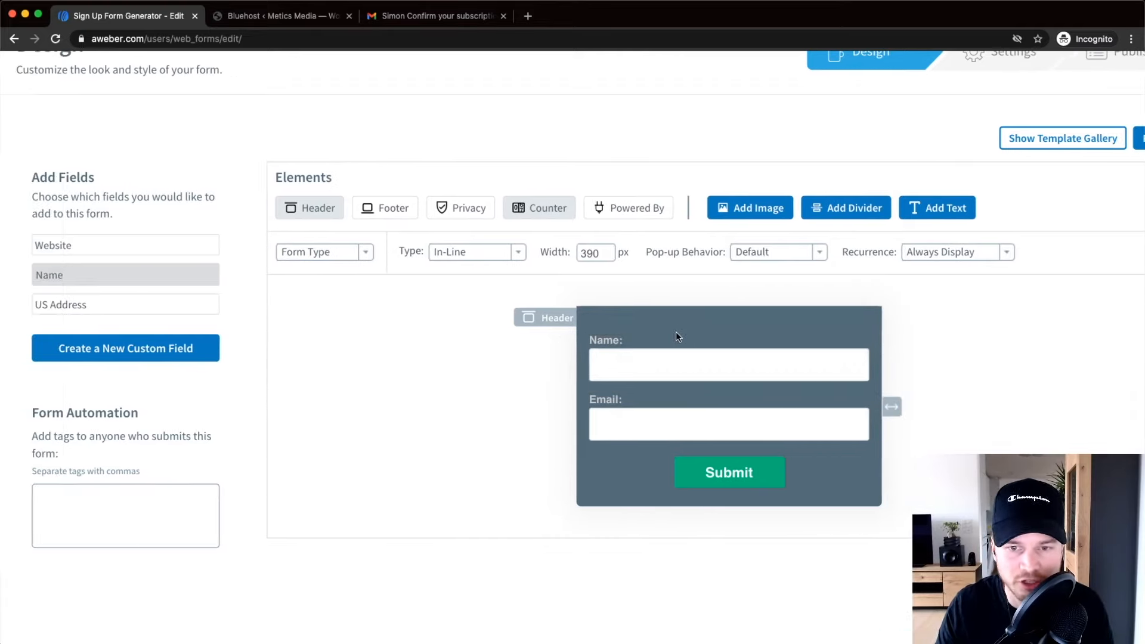
scroll(677, 334, right, 3)
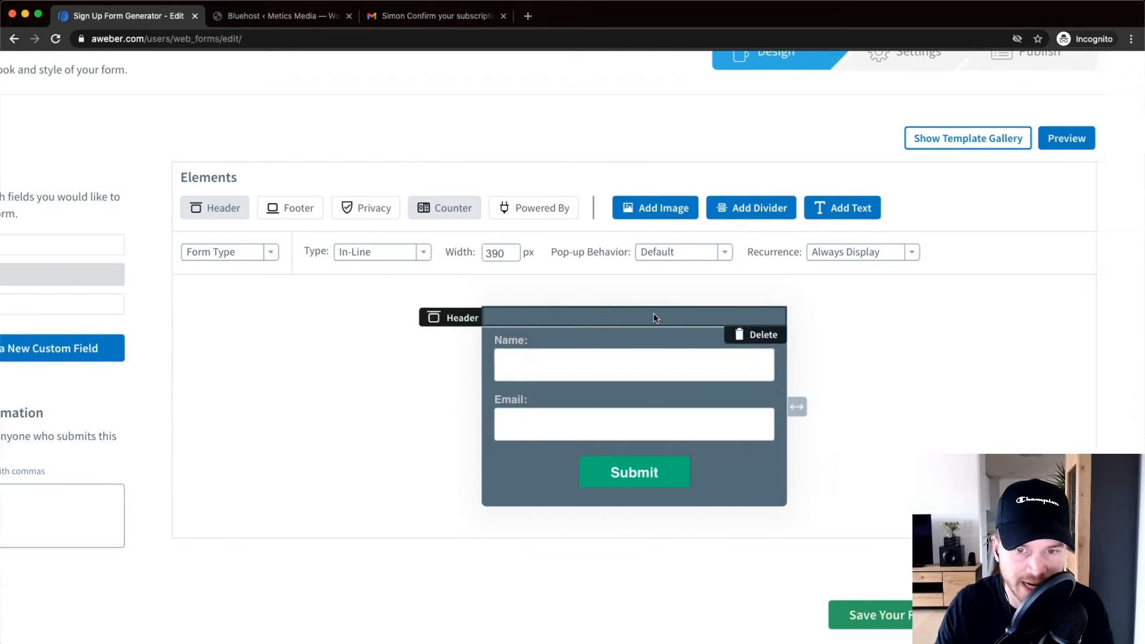
click(621, 320)
Place the cursor in the Header editor's text area.
click(217, 325)
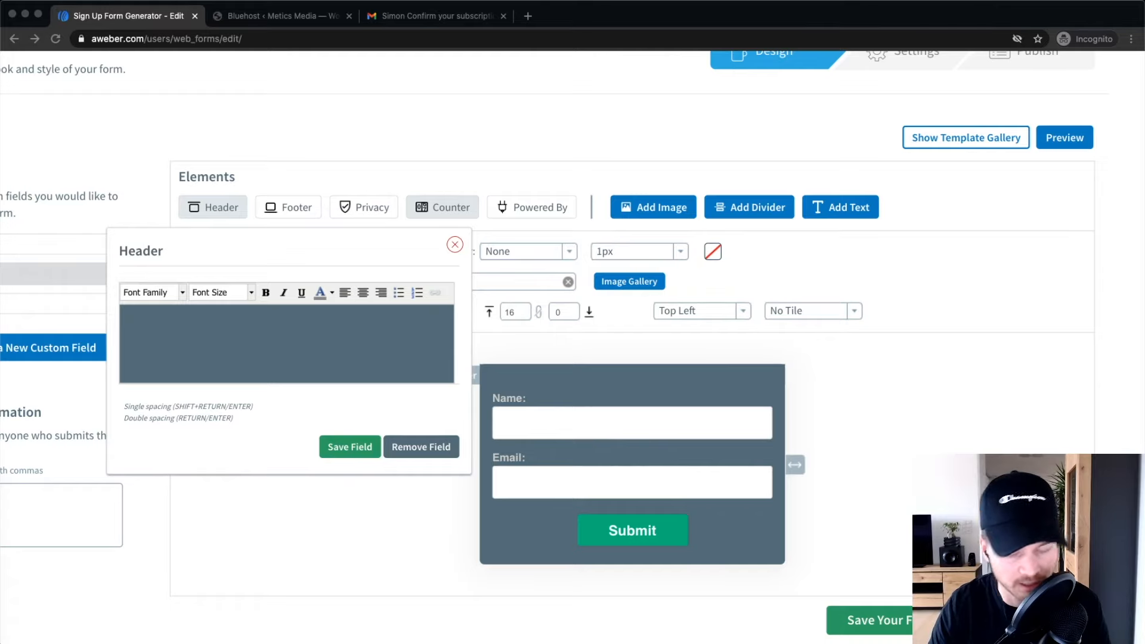
Paste the headline 'Get my Youtube SEO Checklist for FREE!' and colour it white.
click(379, 341)
text(Get my Youtube SEO Checklist for FREE!)
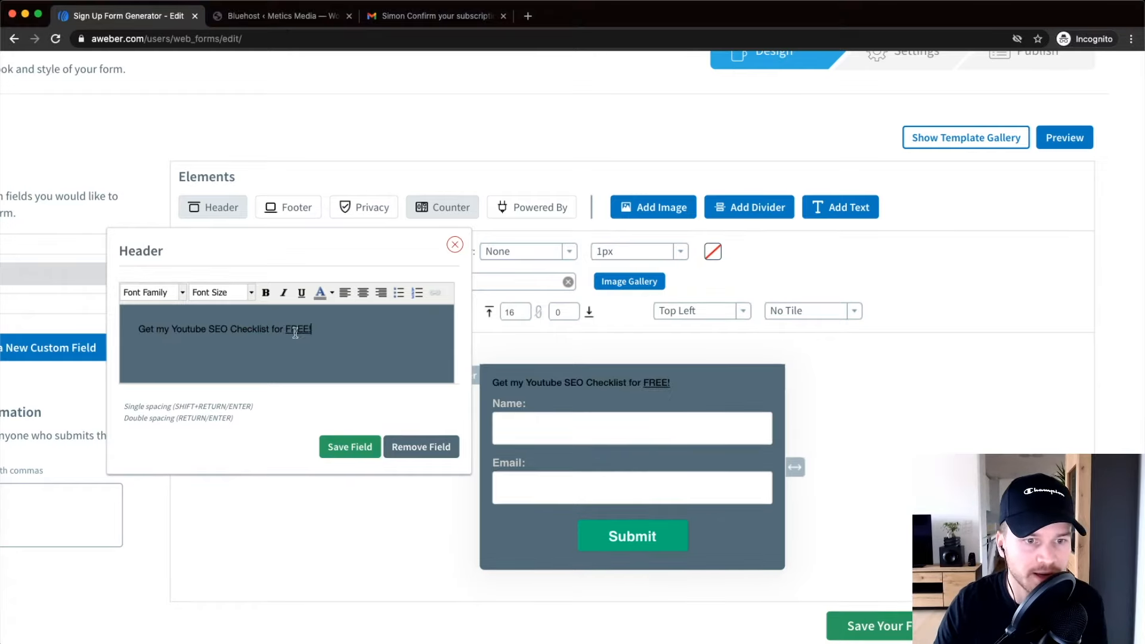
drag(312, 329, 141, 332)
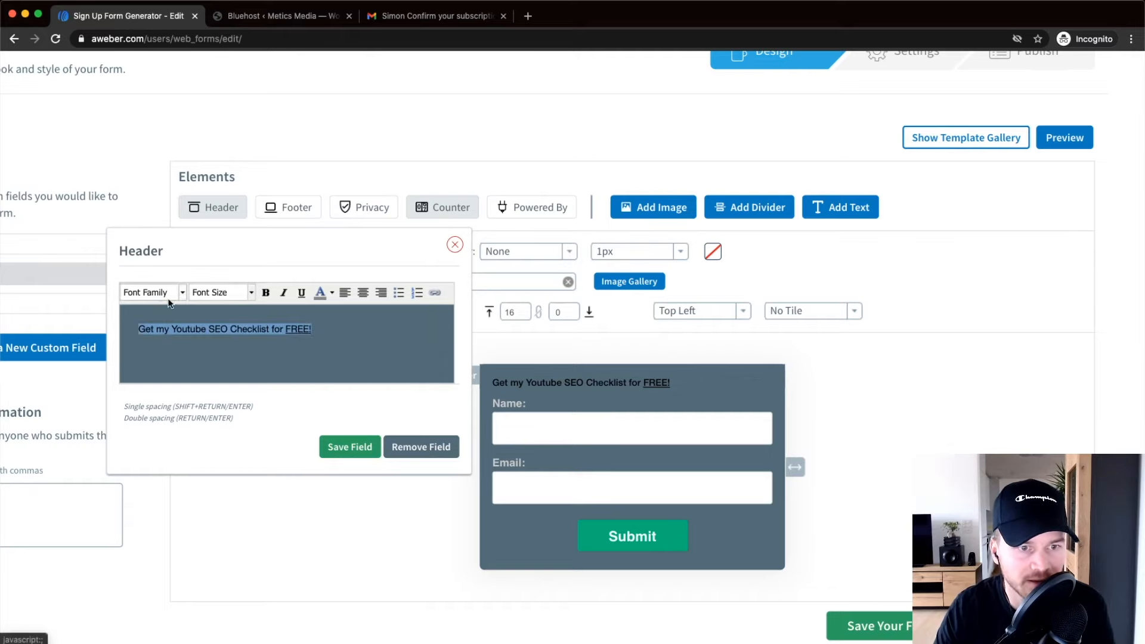
click(320, 293)
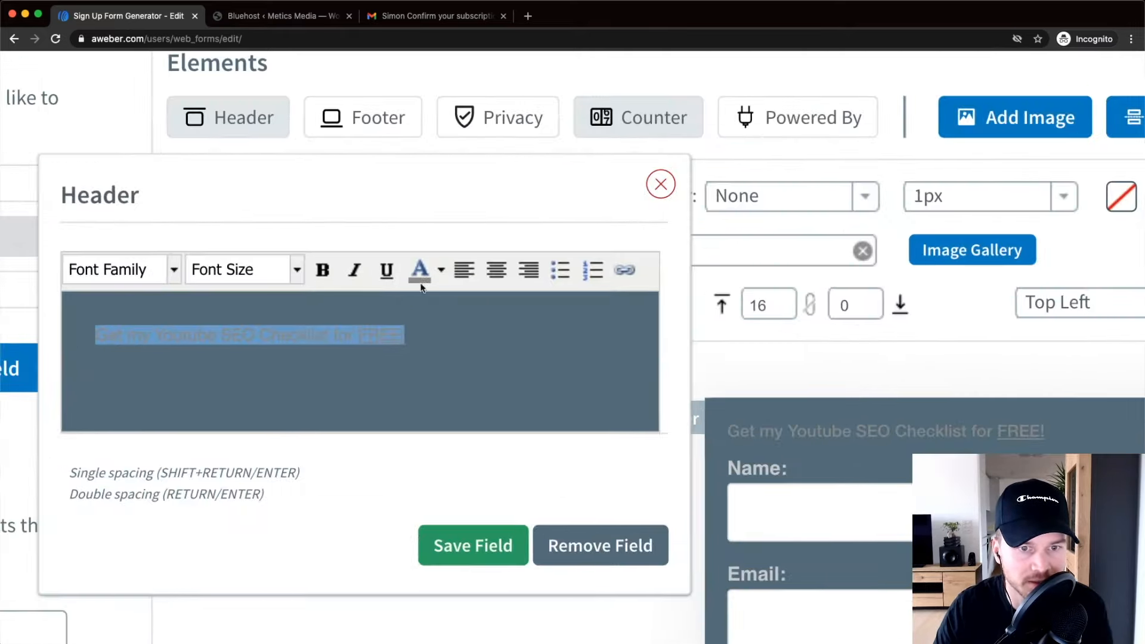
click(331, 292)
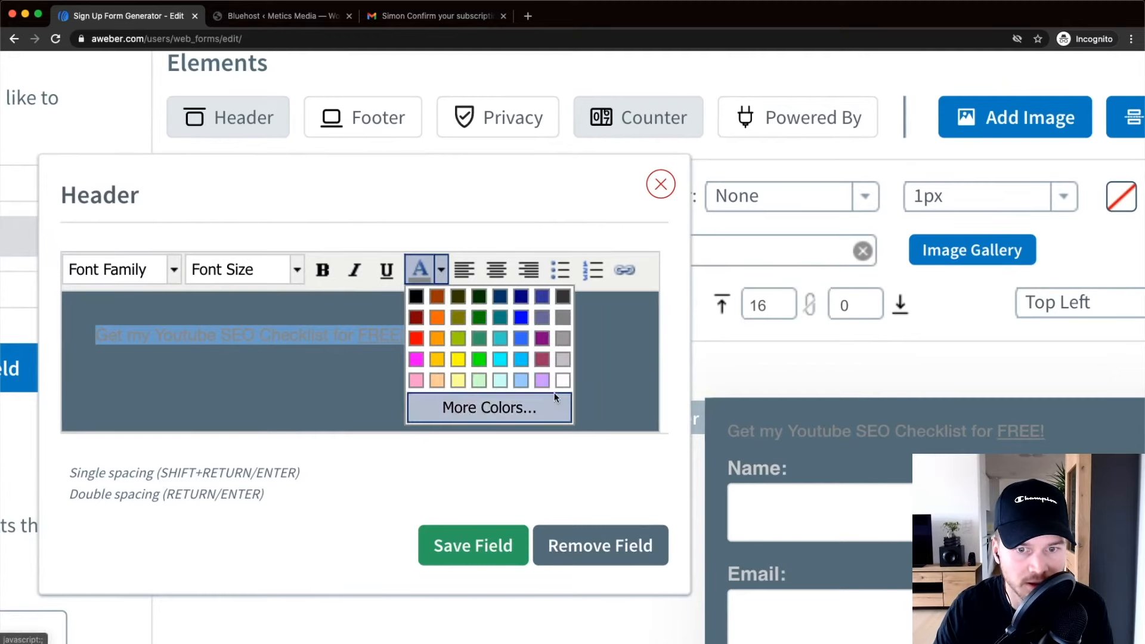
click(562, 380)
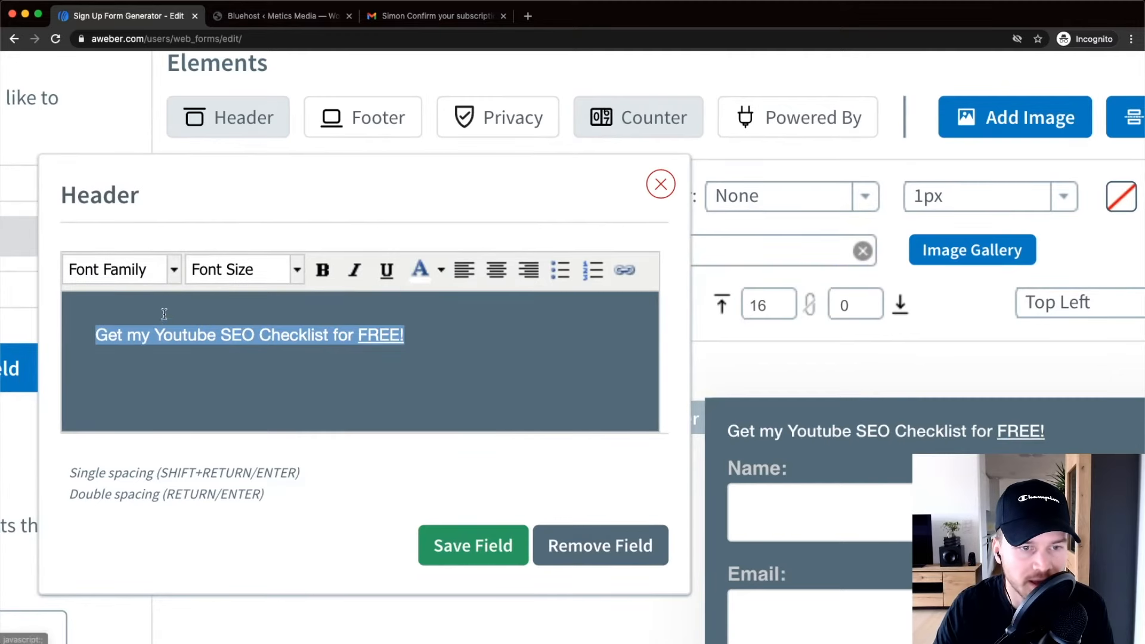
Set the headline font to Verdana at 24px.
click(167, 270)
scroll(119, 394, down, 1)
click(125, 479)
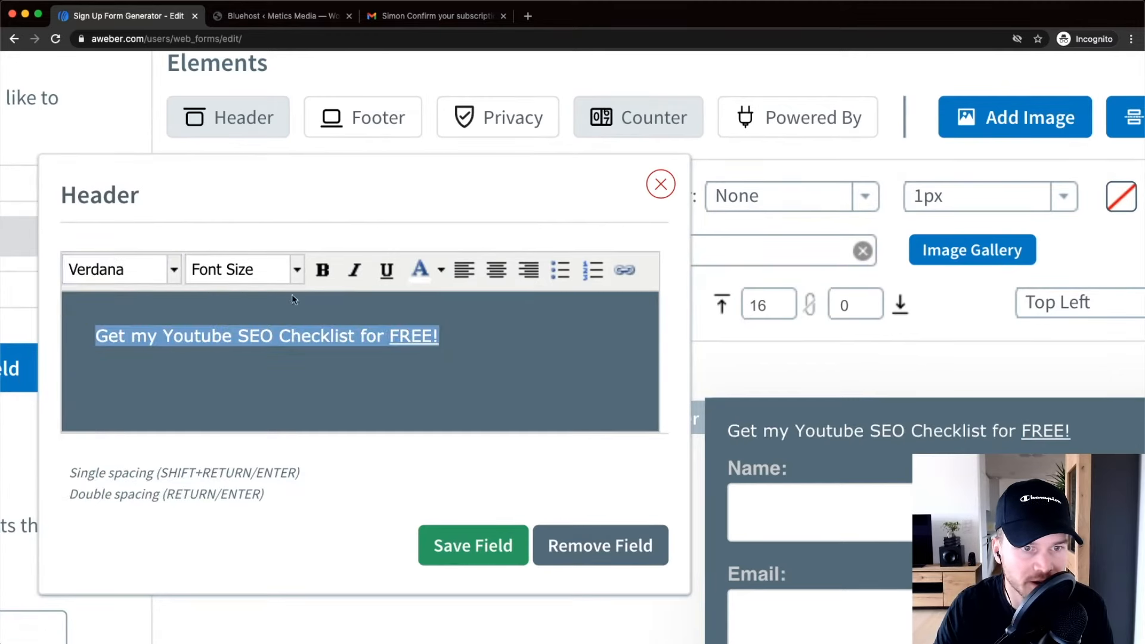
click(296, 270)
scroll(289, 334, down, 1)
scroll(263, 453, down, 1)
click(253, 468)
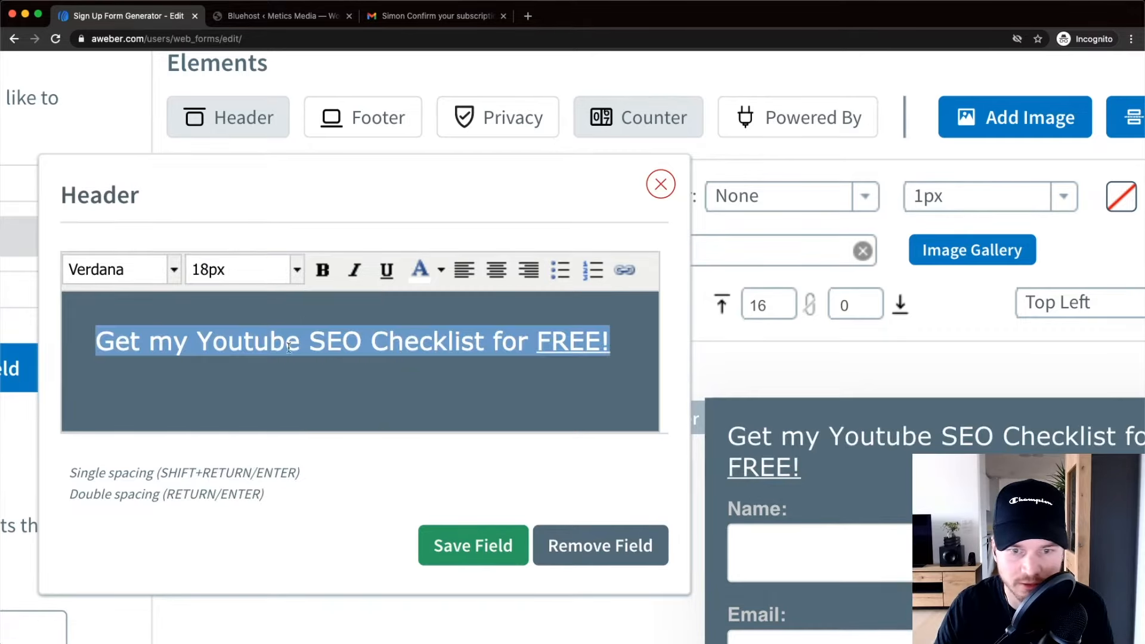
click(297, 270)
scroll(267, 418, down, 1)
click(262, 428)
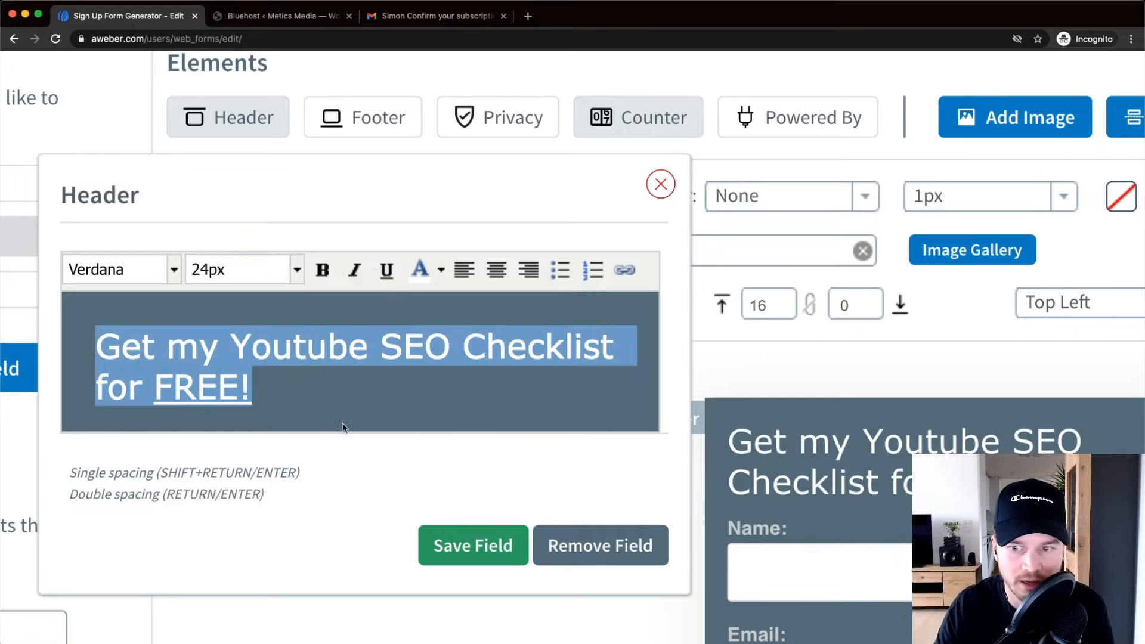
Make the headline bold and centred, then save the header field.
click(323, 276)
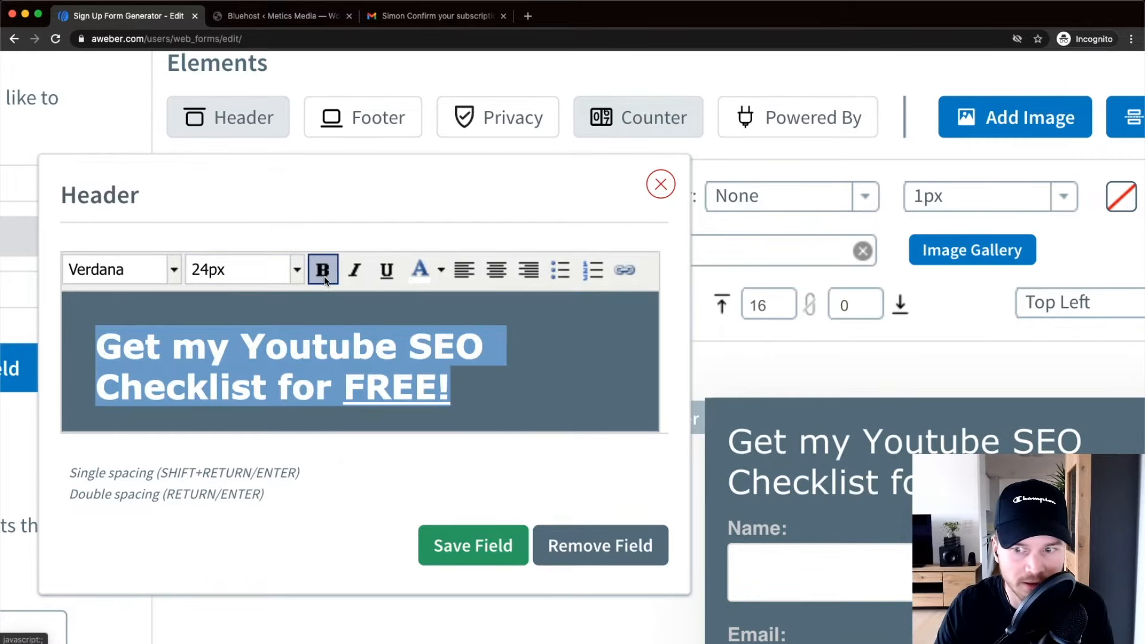
scroll(437, 304, right, 2)
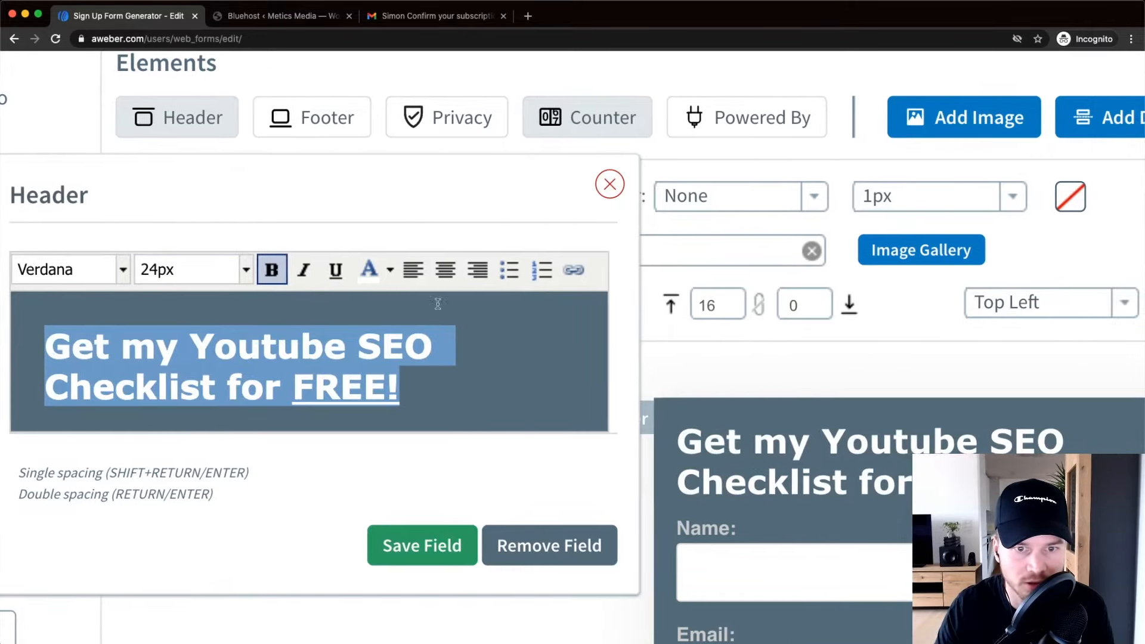
click(444, 270)
scroll(417, 332, down, 2)
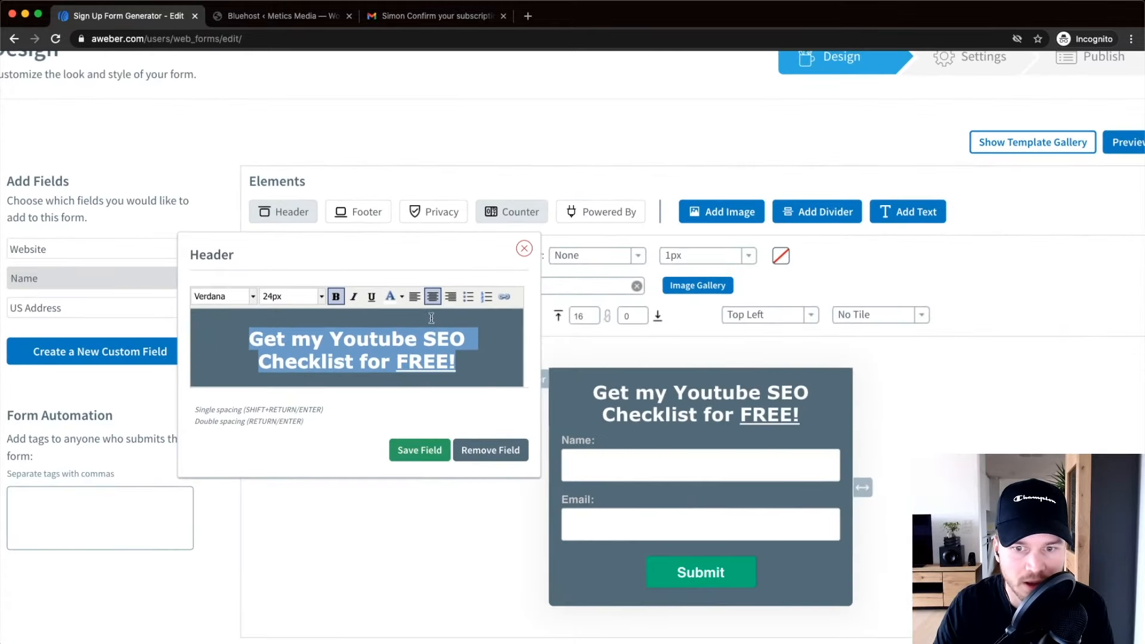
click(425, 453)
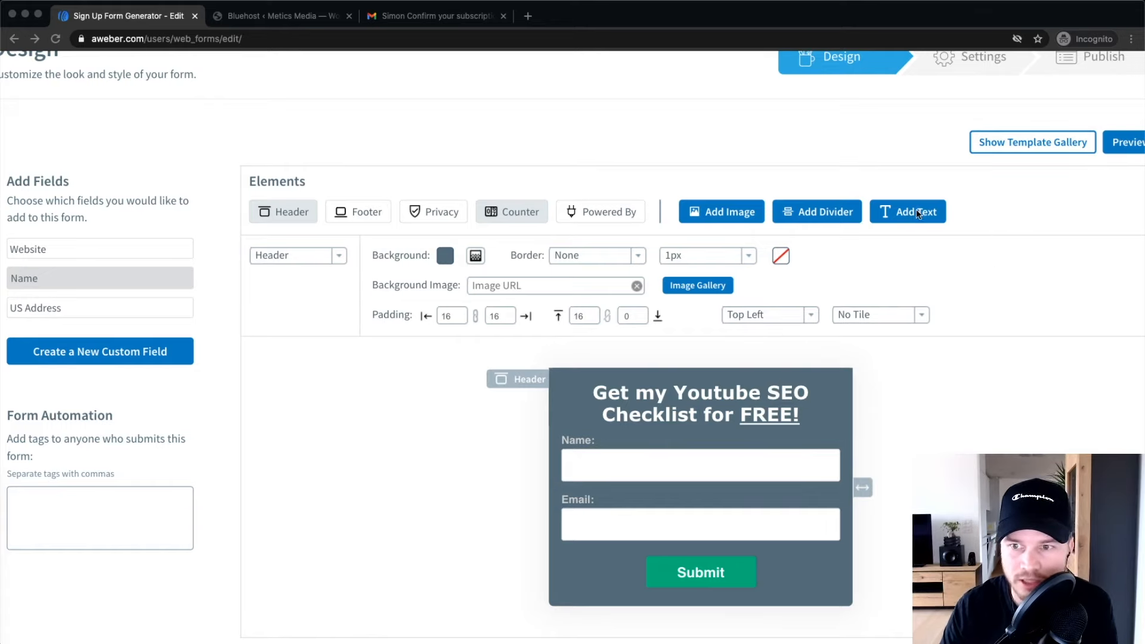
Add a new text block to the form containing the pasted instruction sentence.
click(937, 231)
scroll(915, 219, up, 5)
click(900, 213)
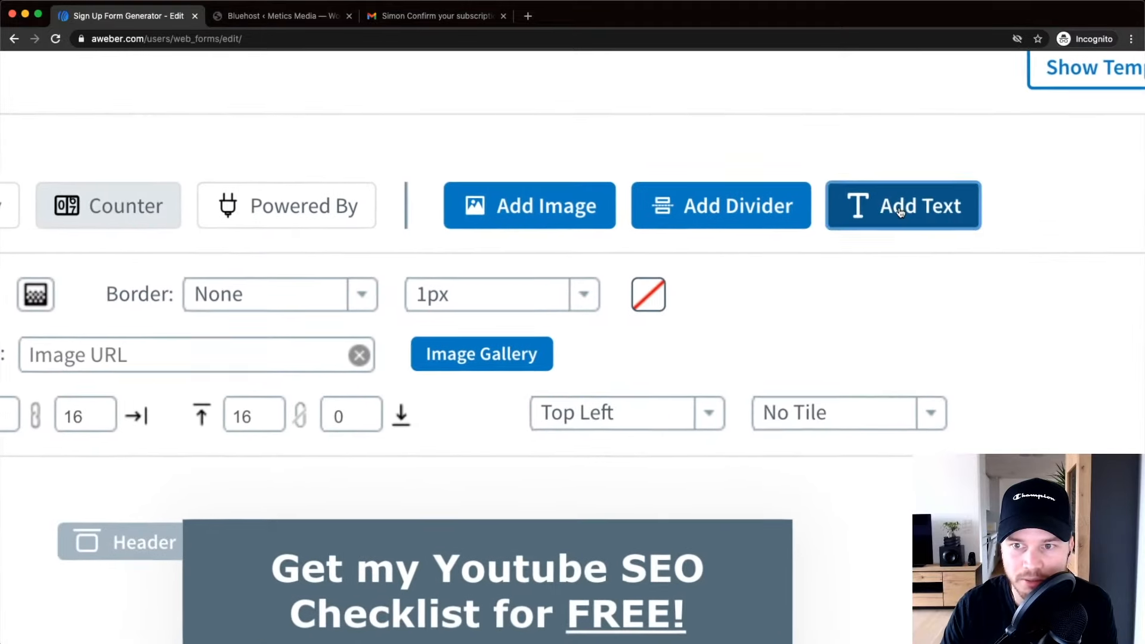
scroll(900, 213, down, 5)
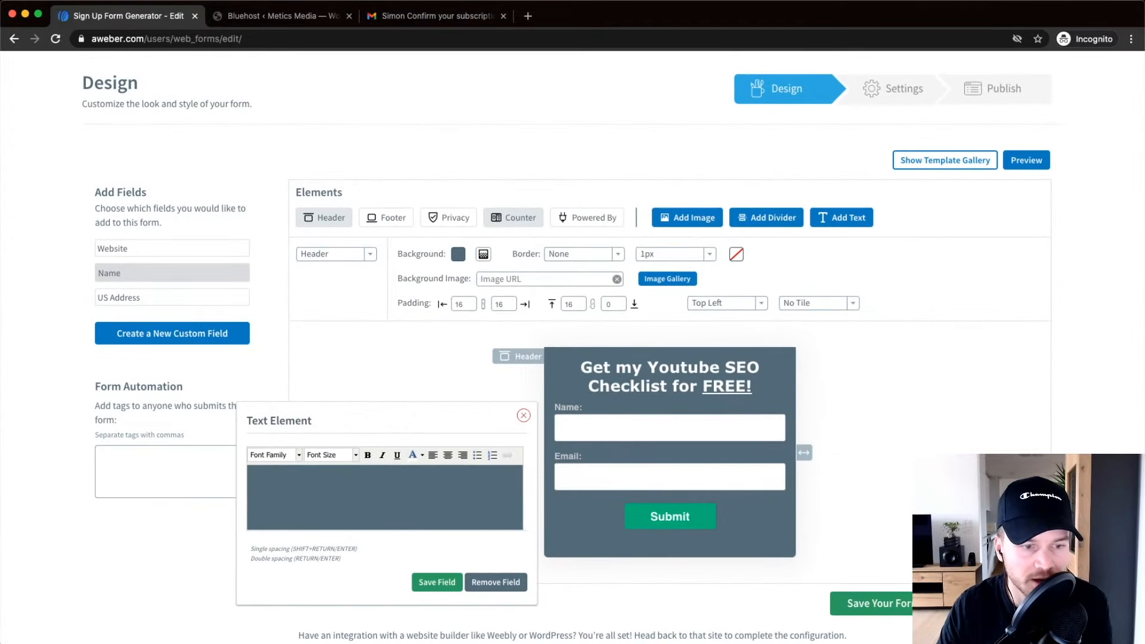
click(292, 484)
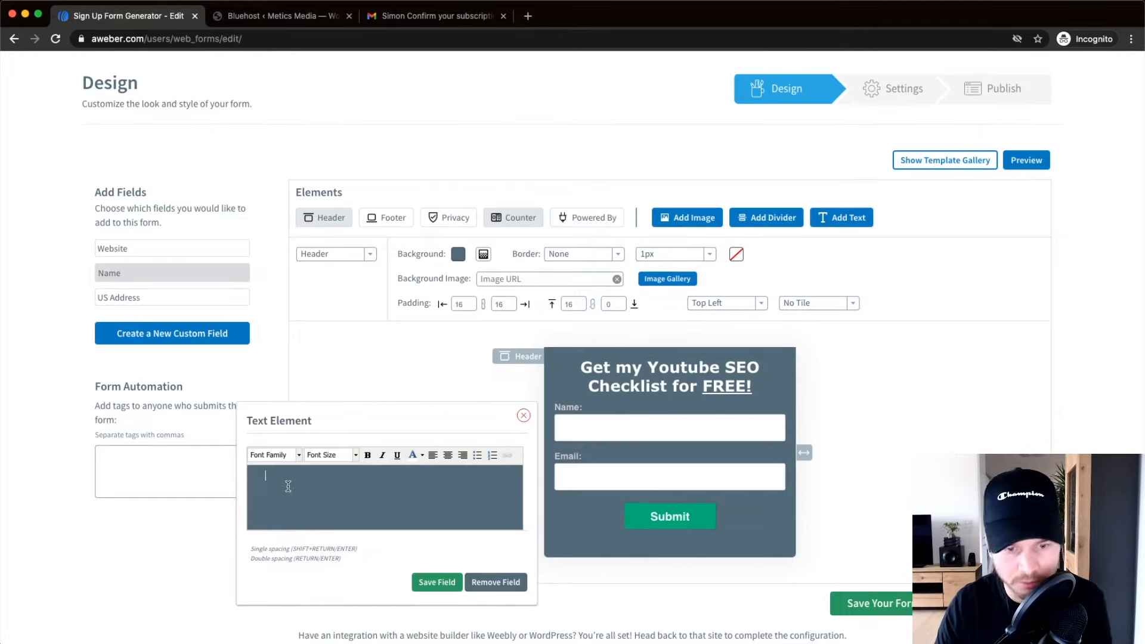
key(super+v)
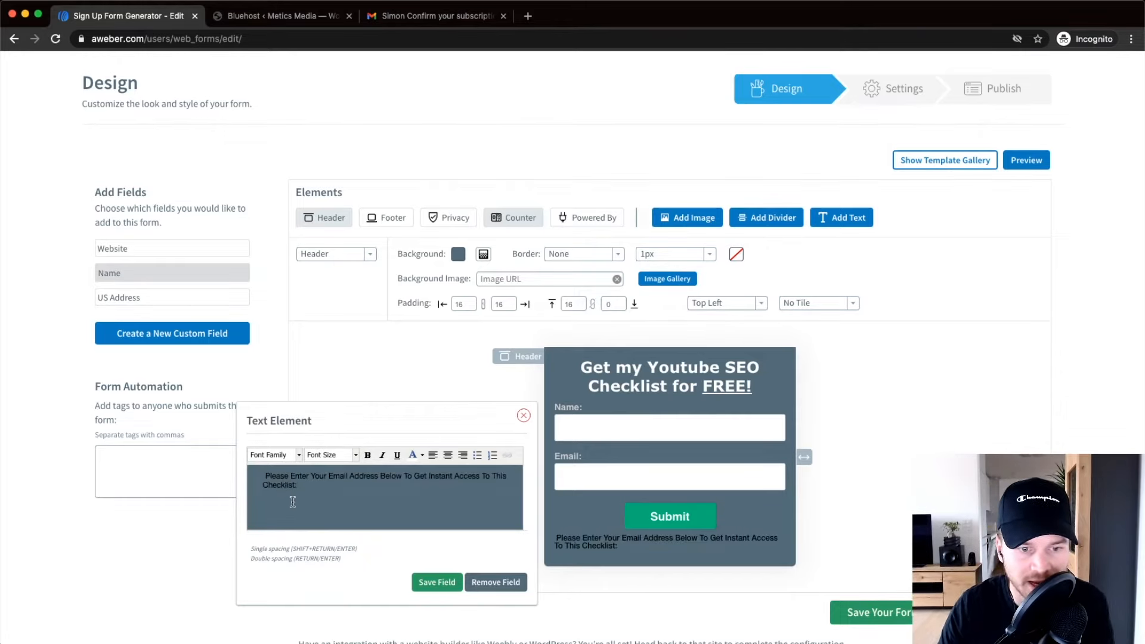
key(BackSpace)
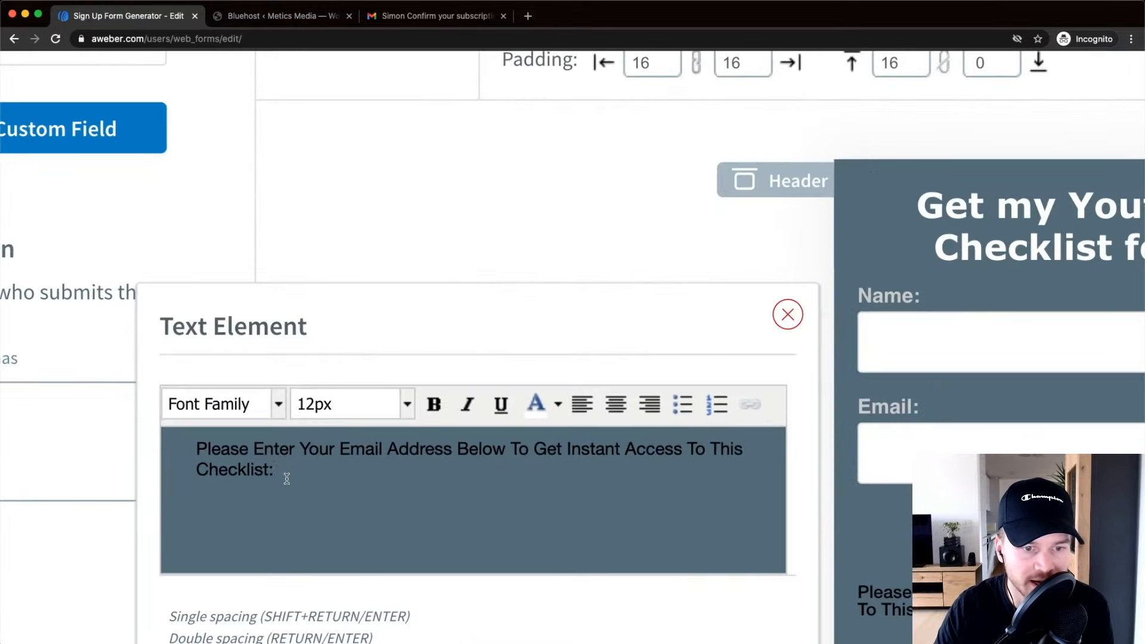
Format the instruction sentence as centred Verdana at 18px.
drag(298, 484, 266, 476)
click(276, 405)
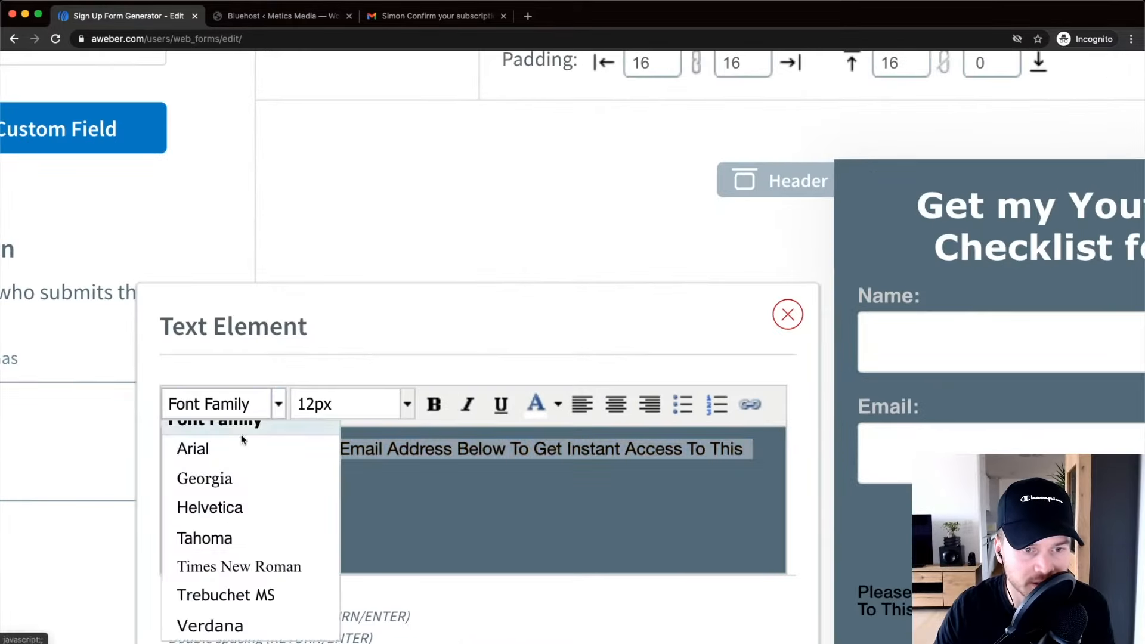
scroll(241, 434, down, 3)
click(218, 429)
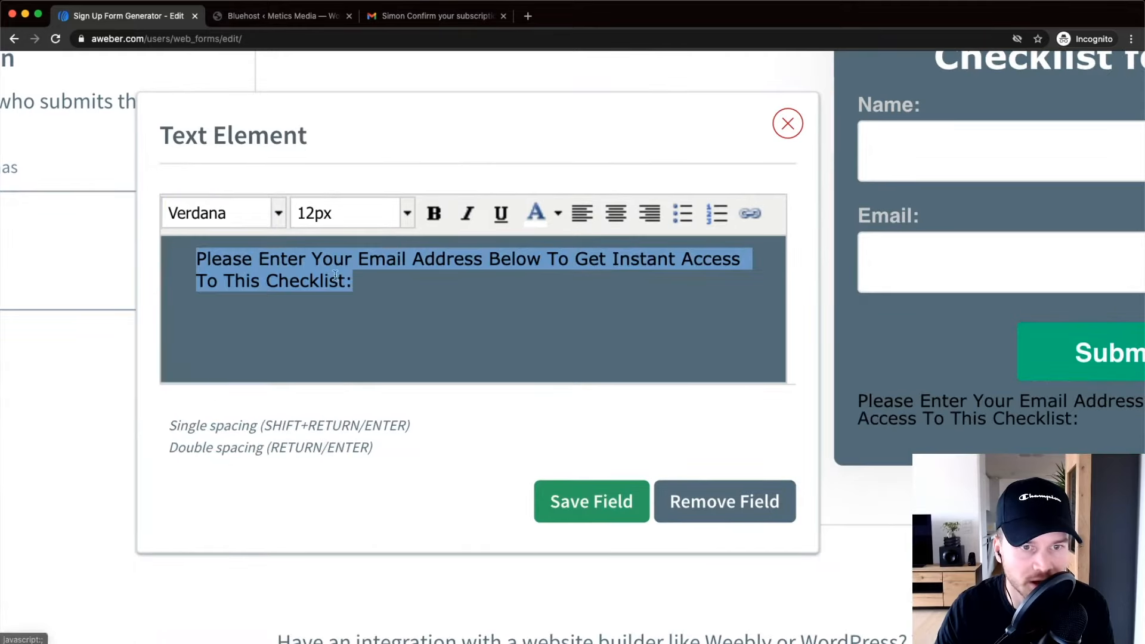
click(408, 217)
click(365, 331)
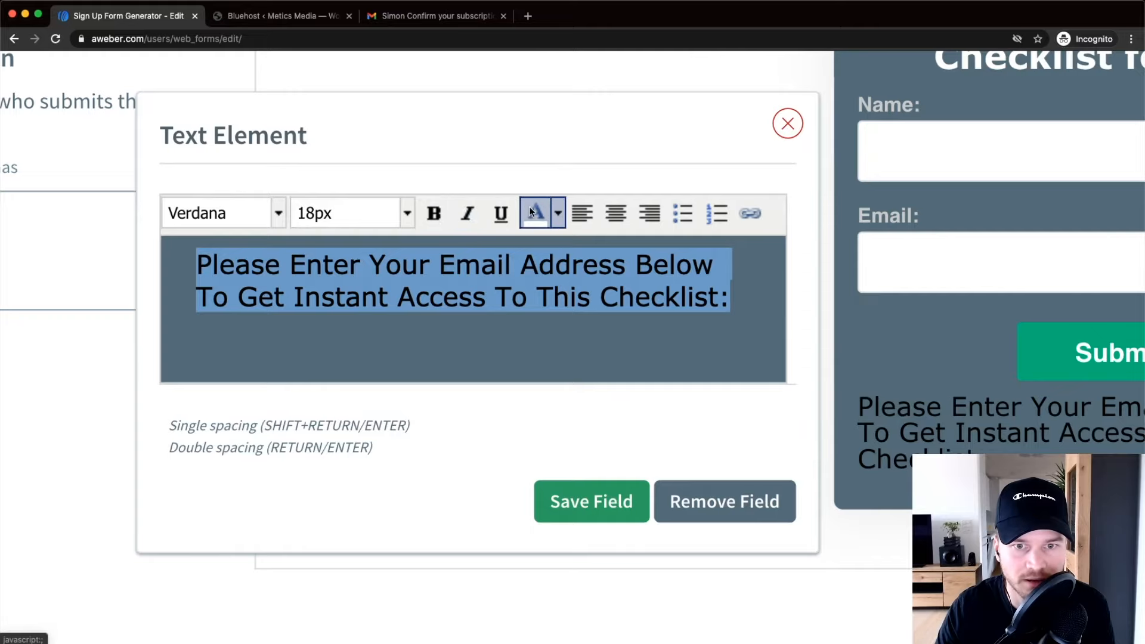
click(606, 205)
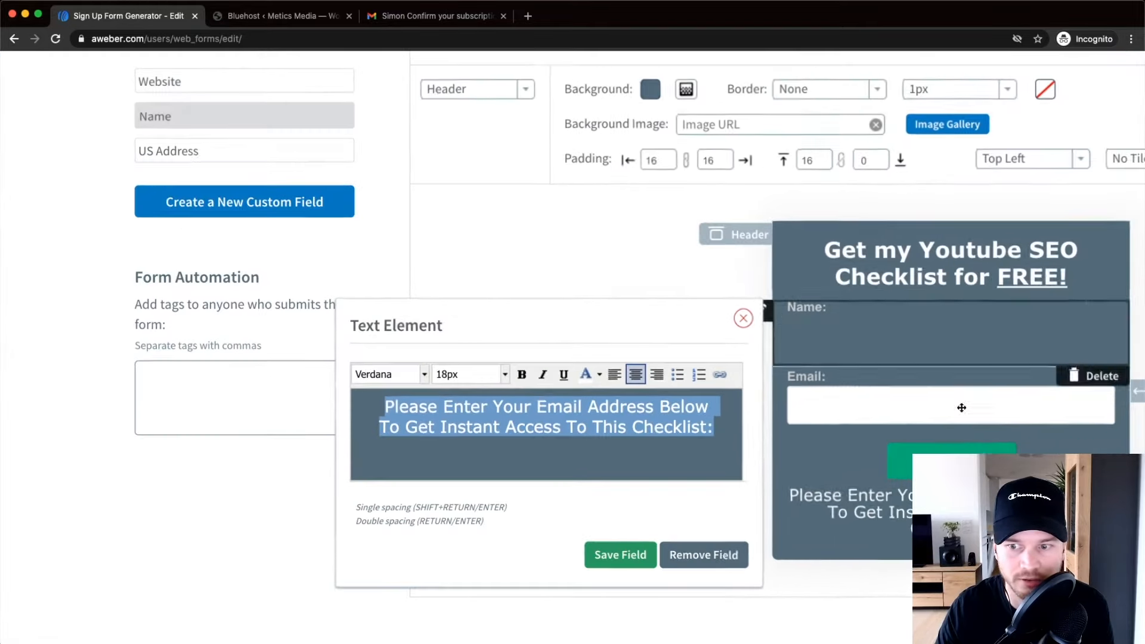
Move the instruction text block above the Name field and save the text element.
scroll(626, 544, down, 2)
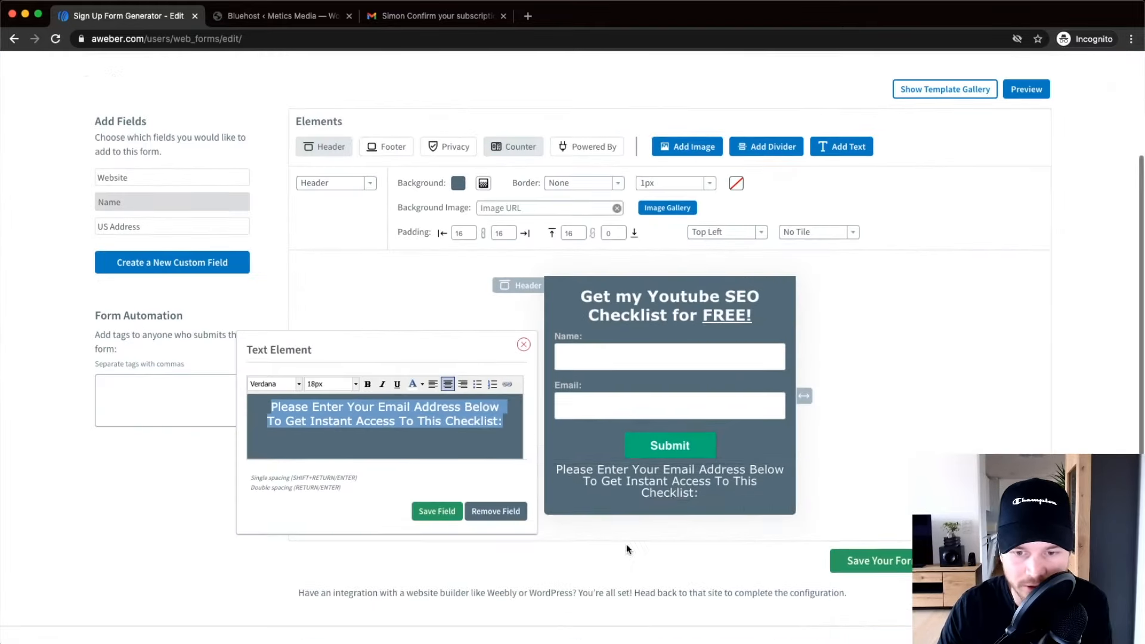
scroll(595, 459, up, 5)
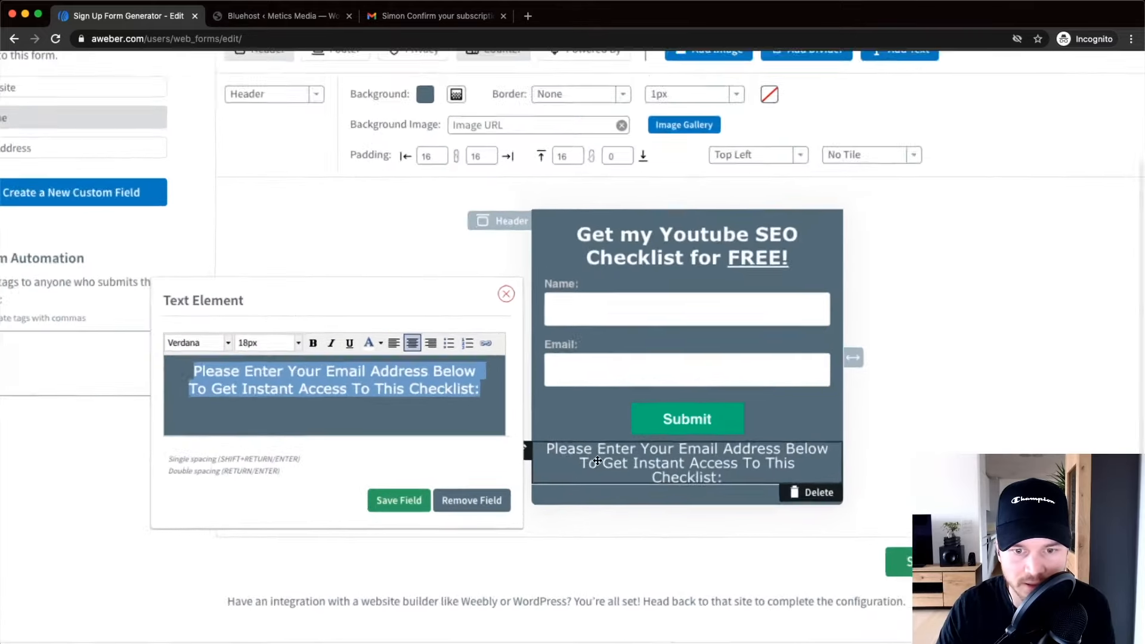
click(974, 399)
drag(506, 453, 501, 268)
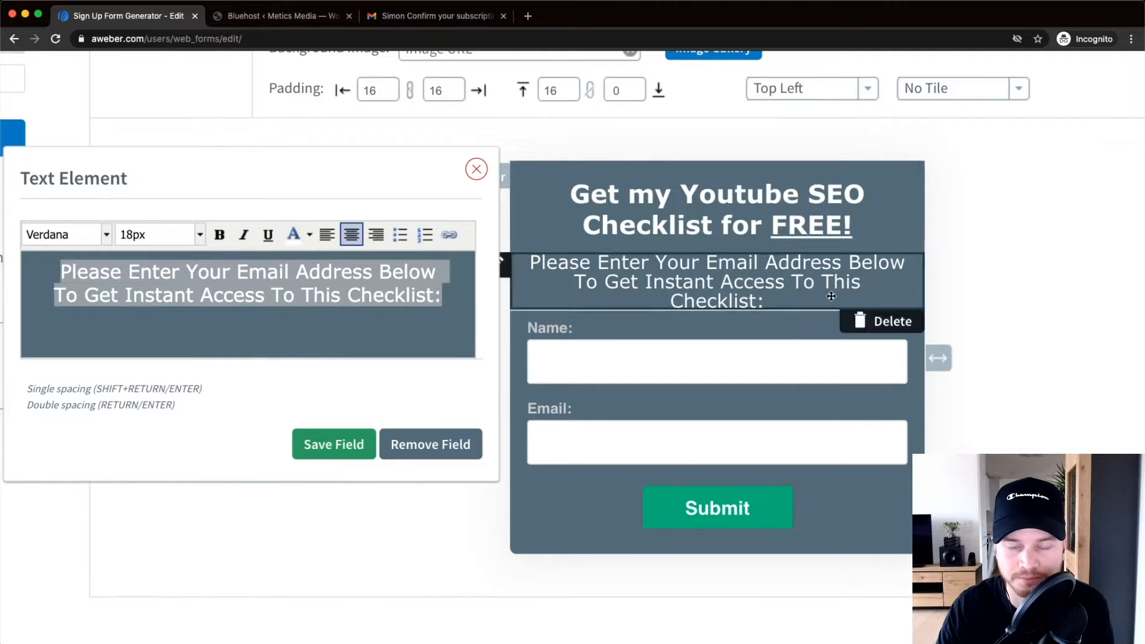
scroll(775, 334, down, 5)
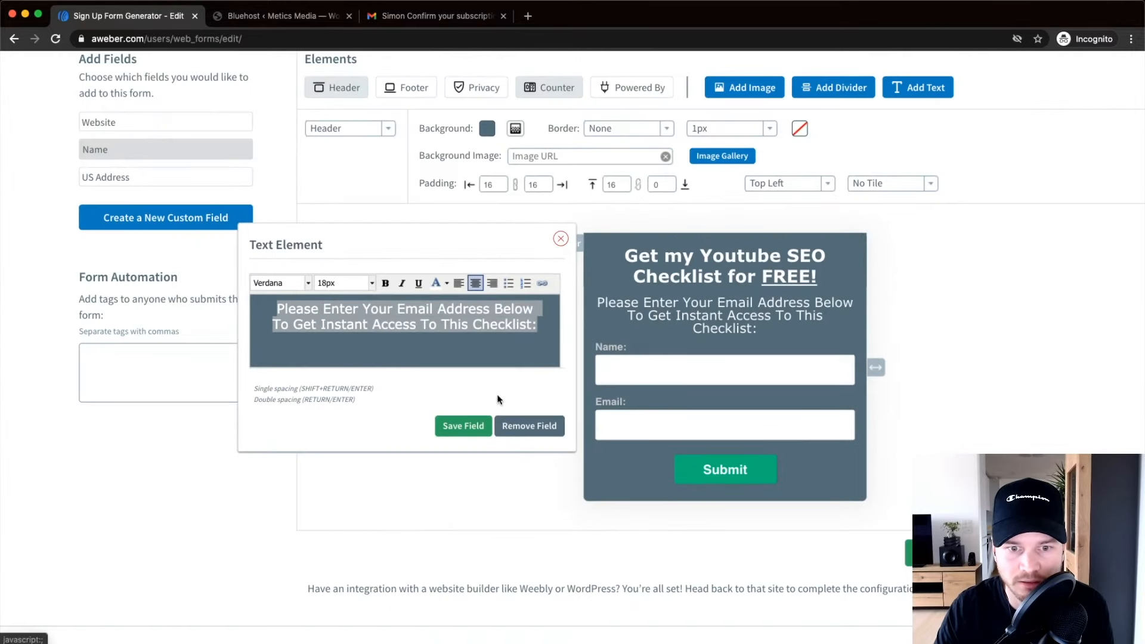
click(470, 424)
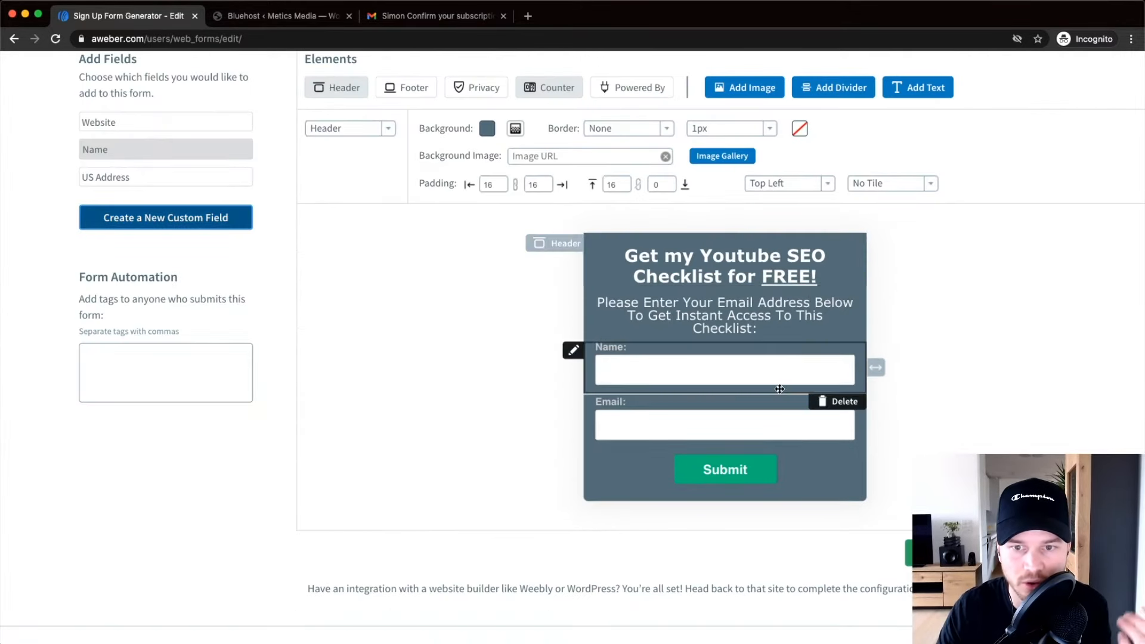
scroll(730, 314, down, 2)
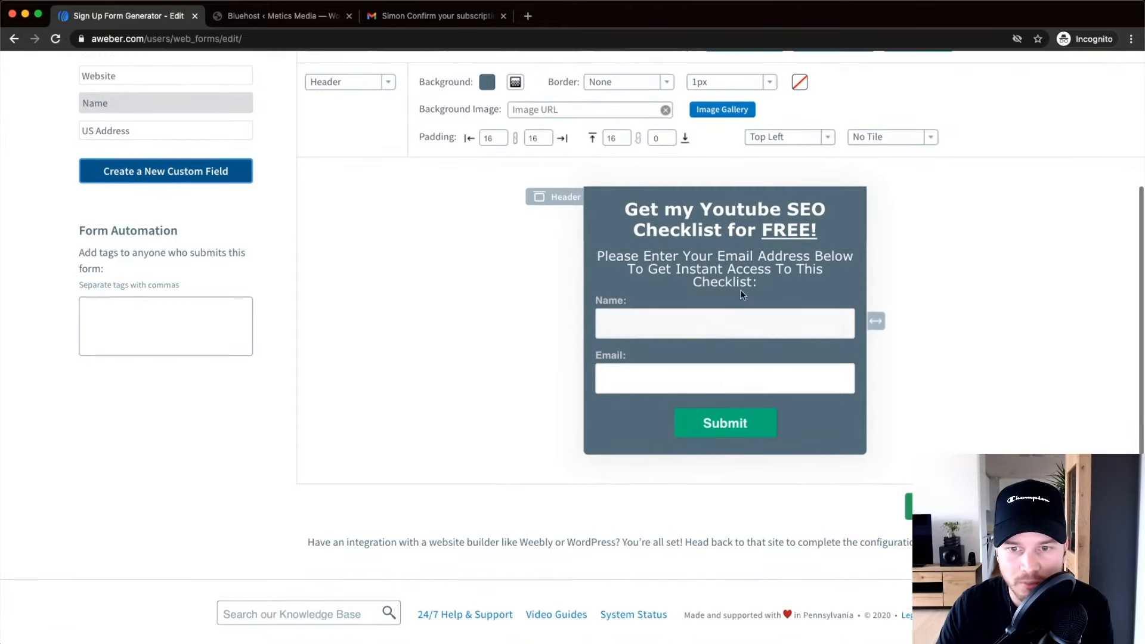
click(669, 323)
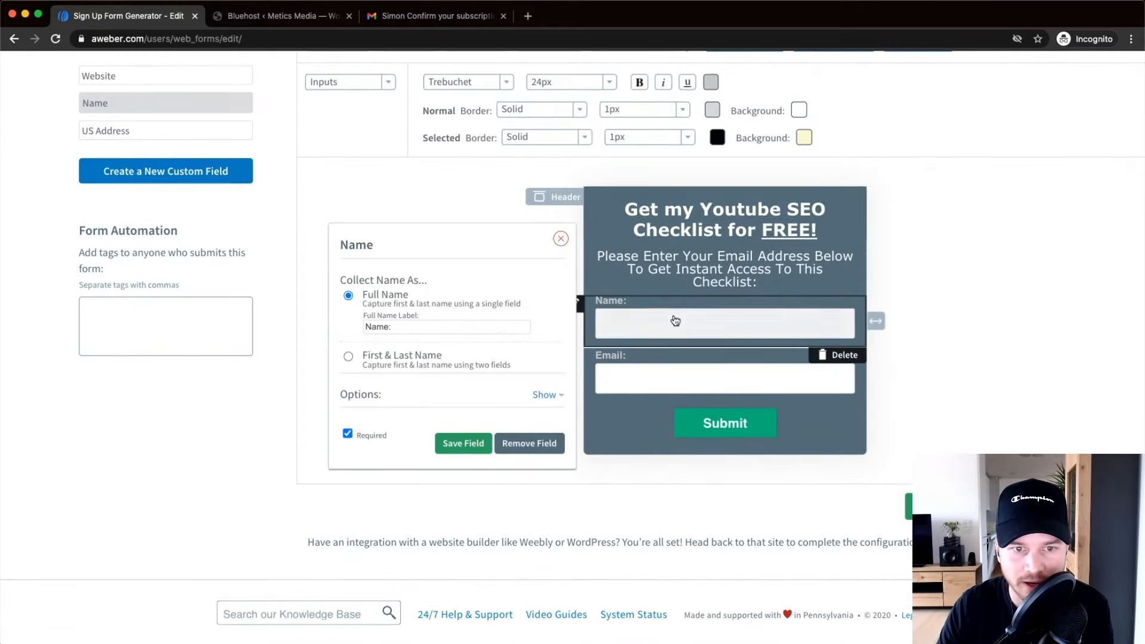
click(350, 358)
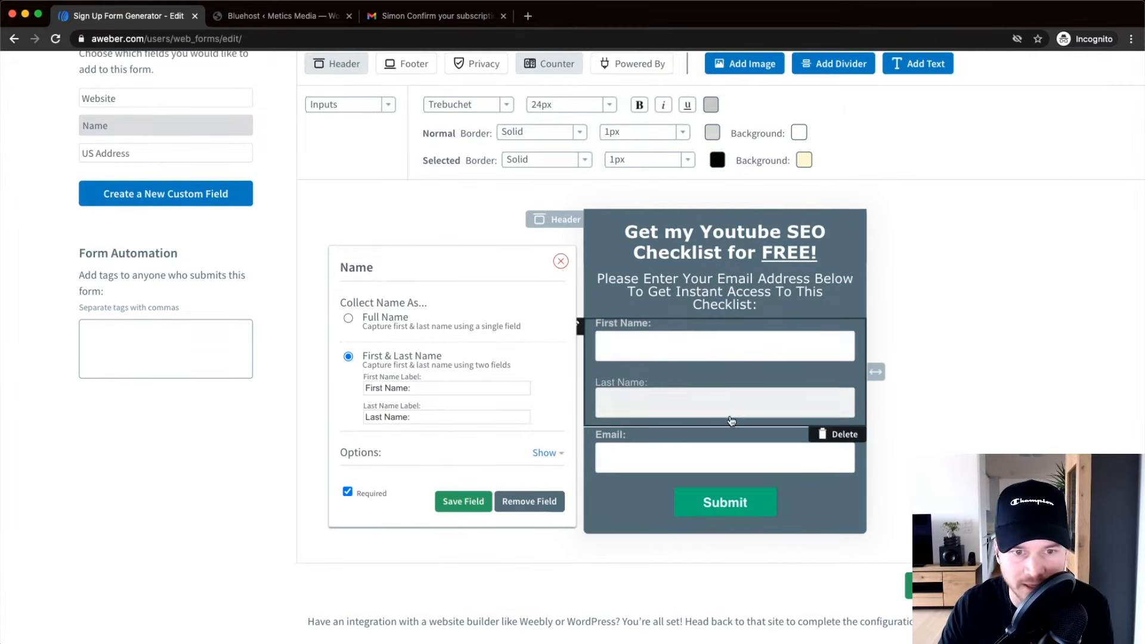
click(358, 322)
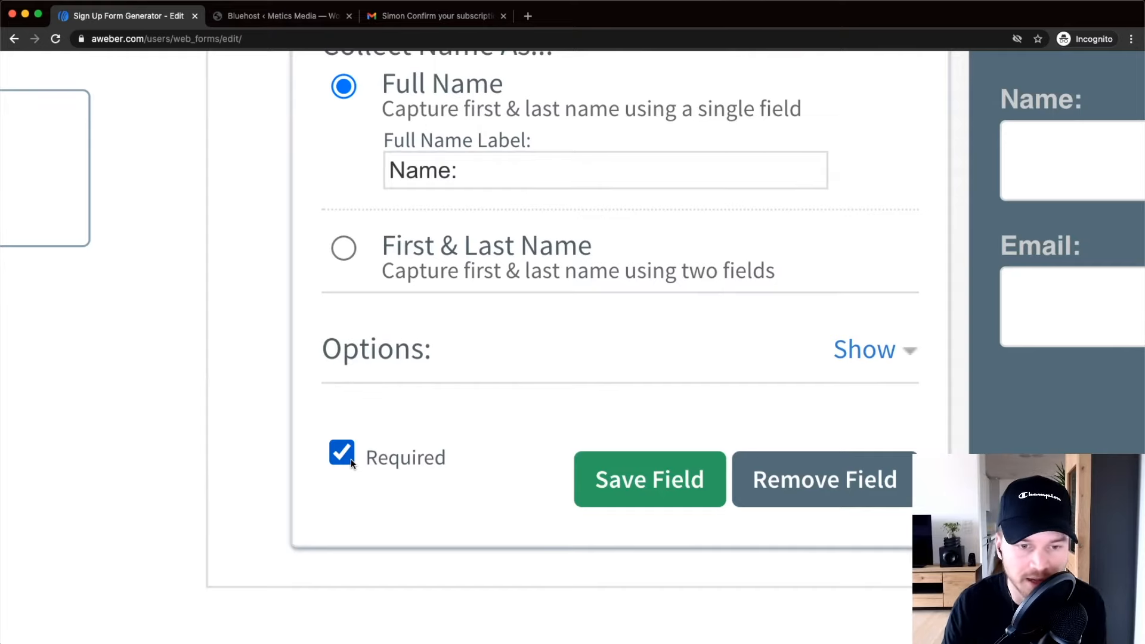
click(343, 446)
click(341, 456)
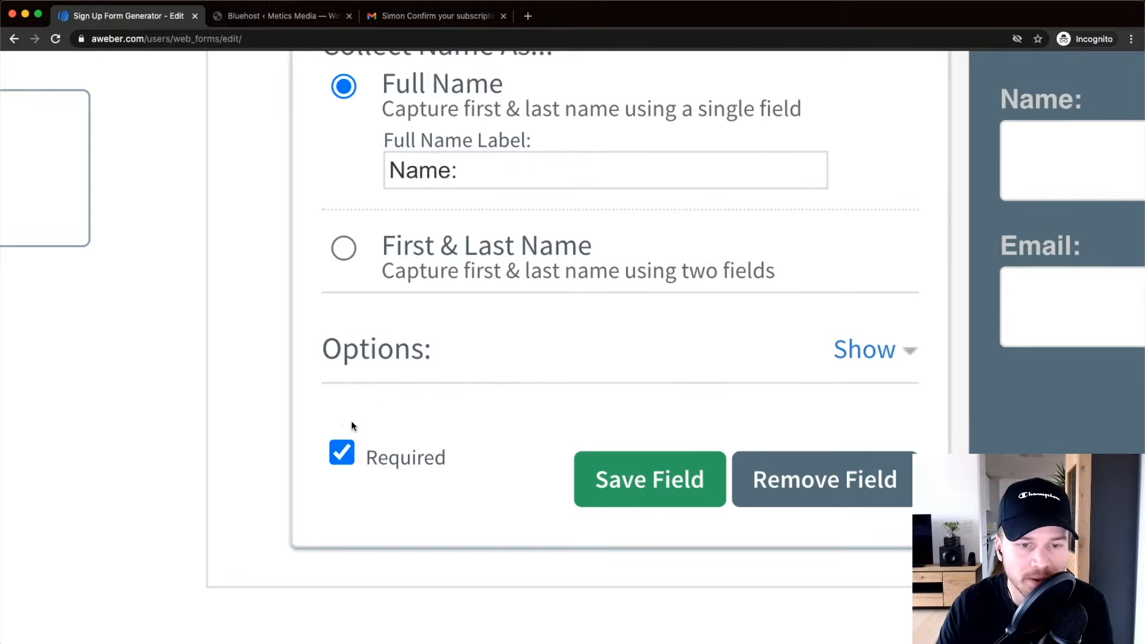
scroll(357, 423, down, 5)
click(494, 455)
key(super+minus)
key(super+minus)
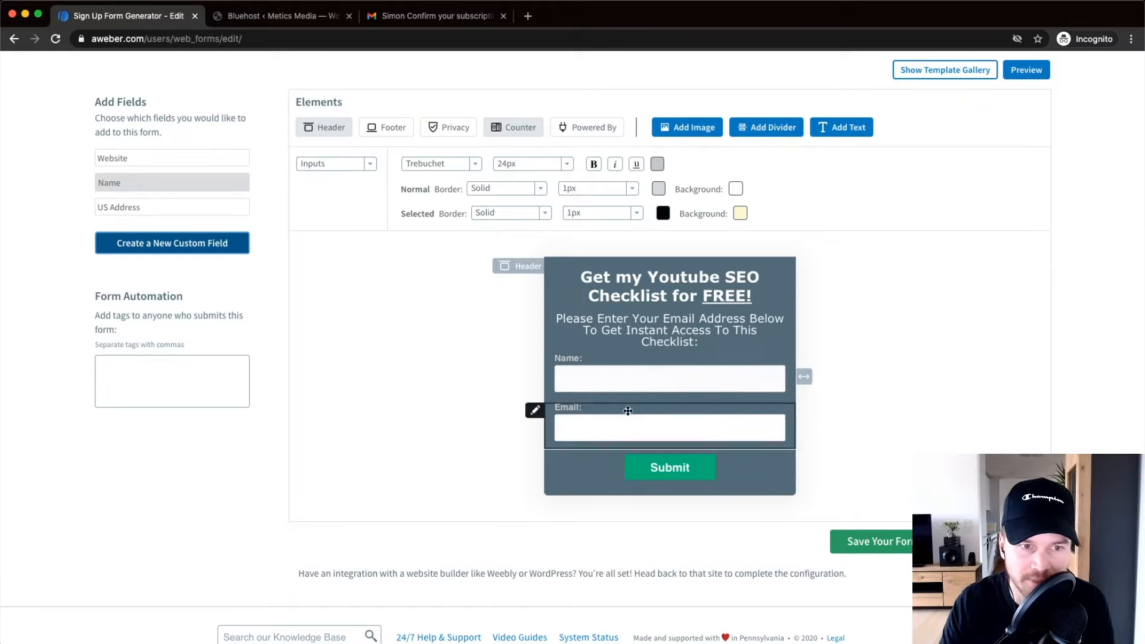
scroll(156, 189, up, 5)
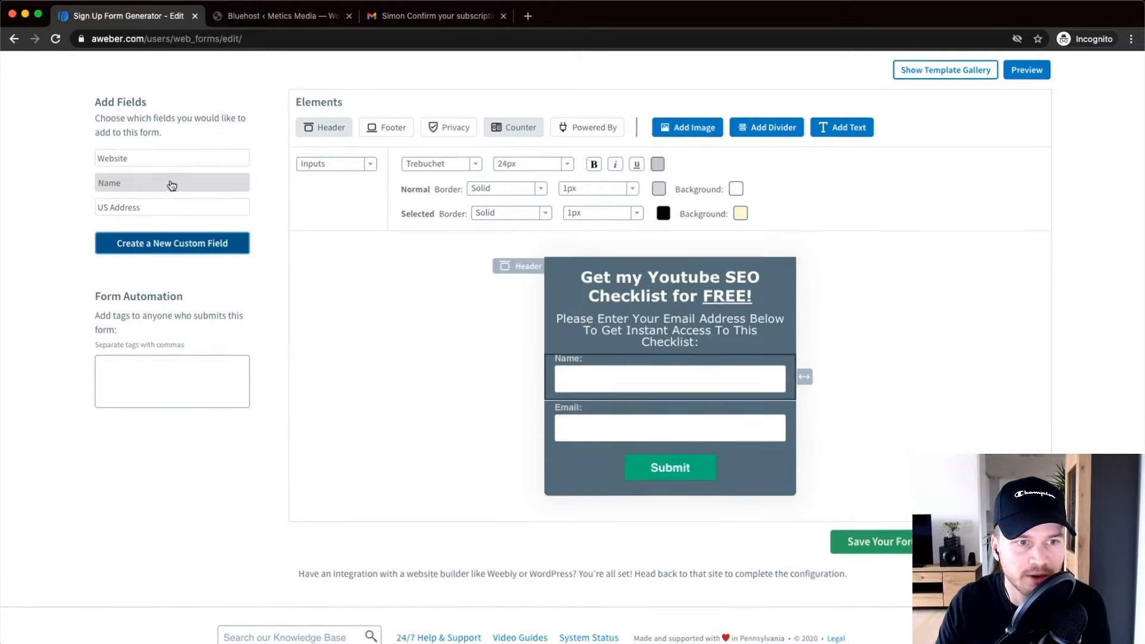
scroll(154, 196, left, 1)
scroll(213, 233, up, 1)
click(212, 232)
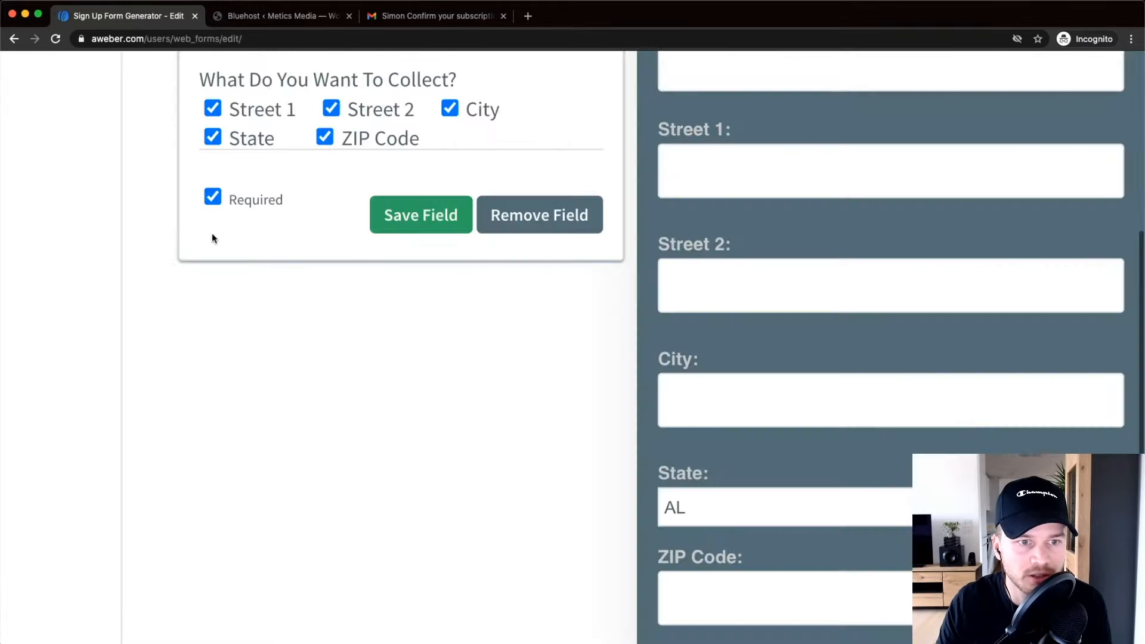
scroll(266, 253, down, 3)
scroll(265, 253, down, 3)
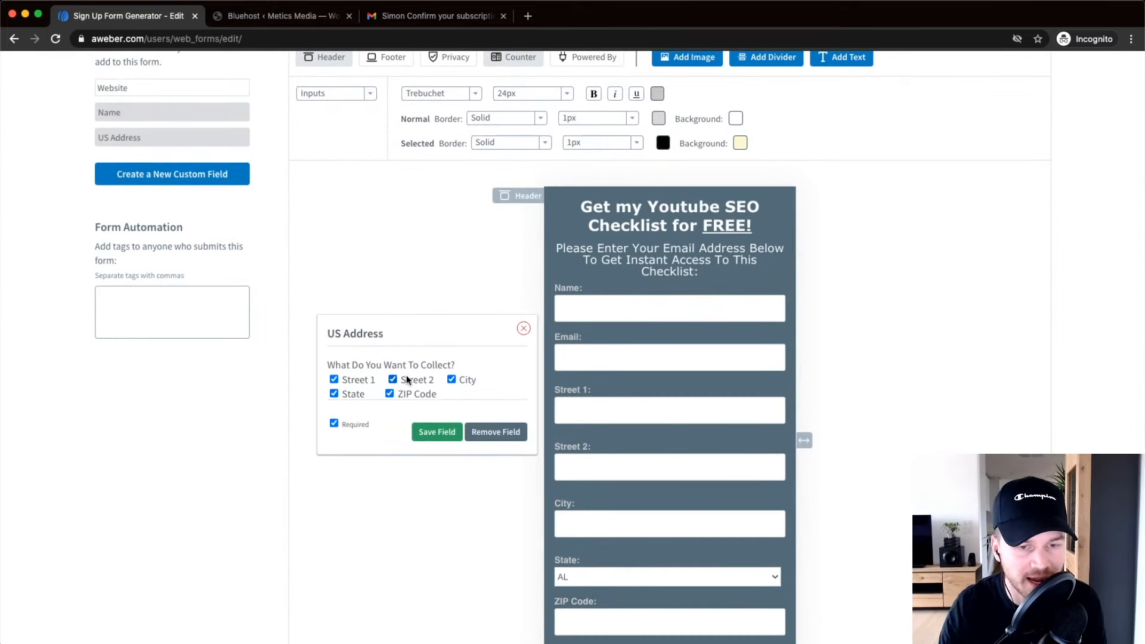
click(390, 393)
click(333, 393)
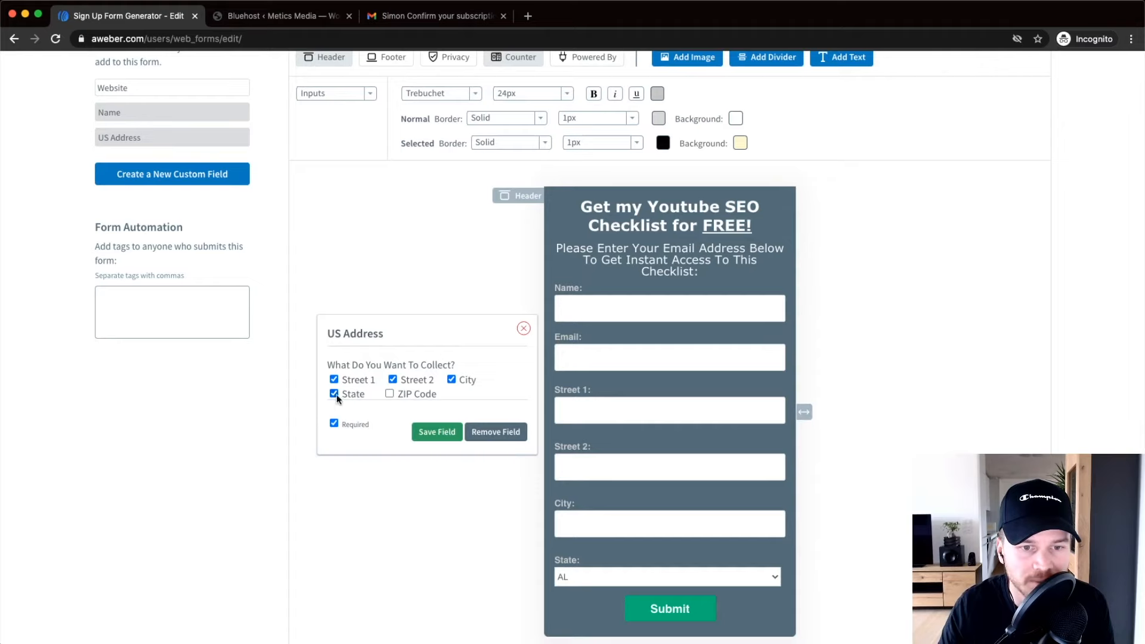
click(390, 393)
click(335, 394)
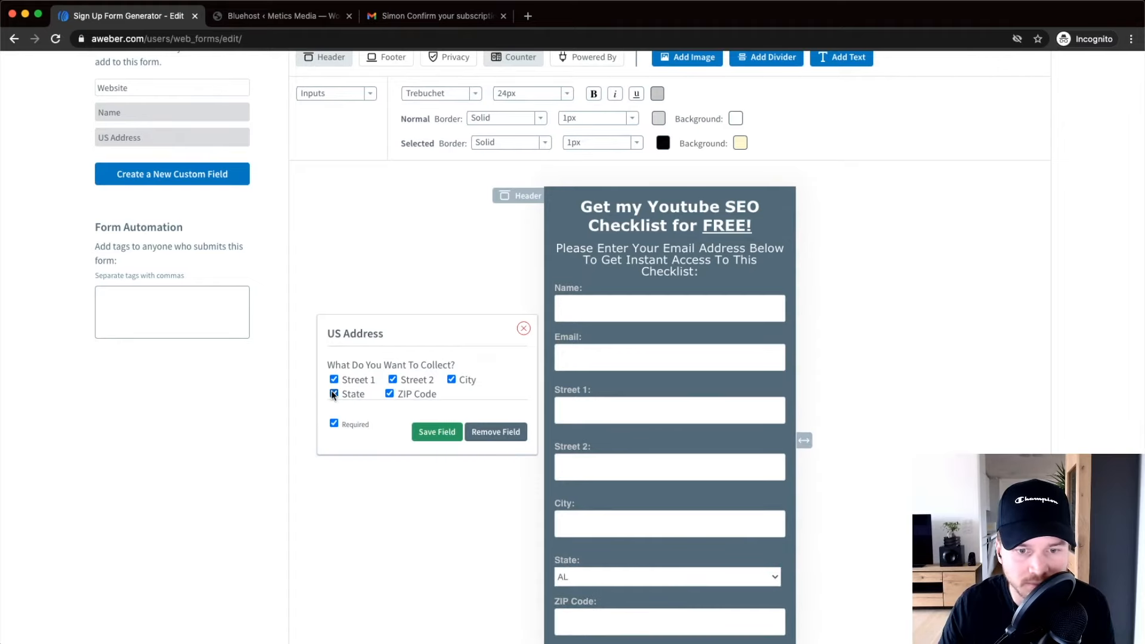
click(524, 329)
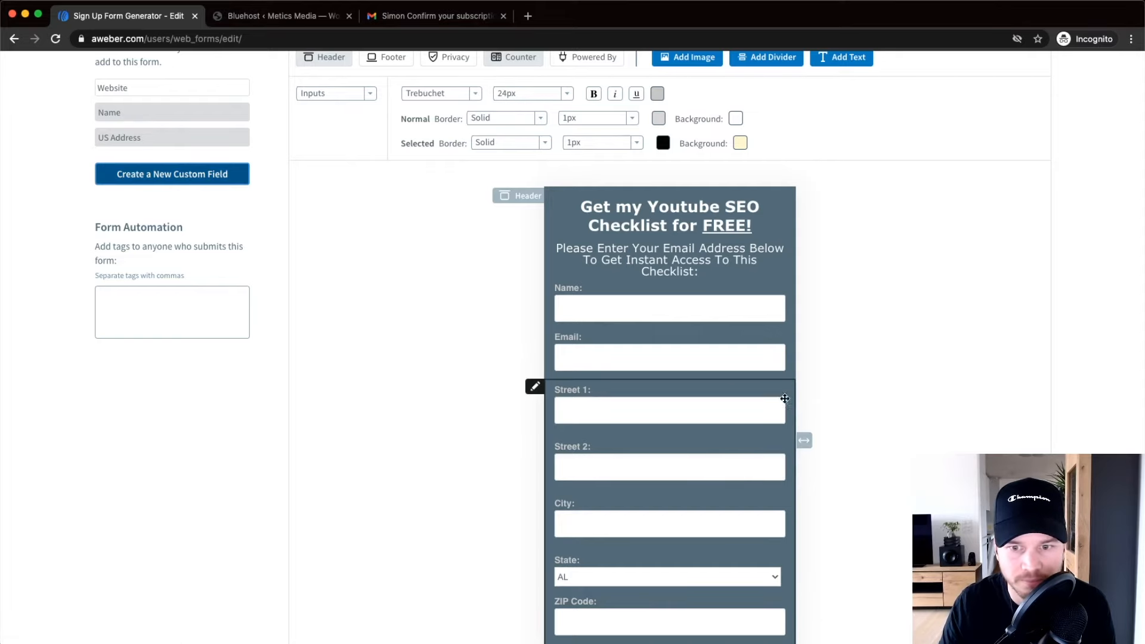
click(540, 394)
click(474, 440)
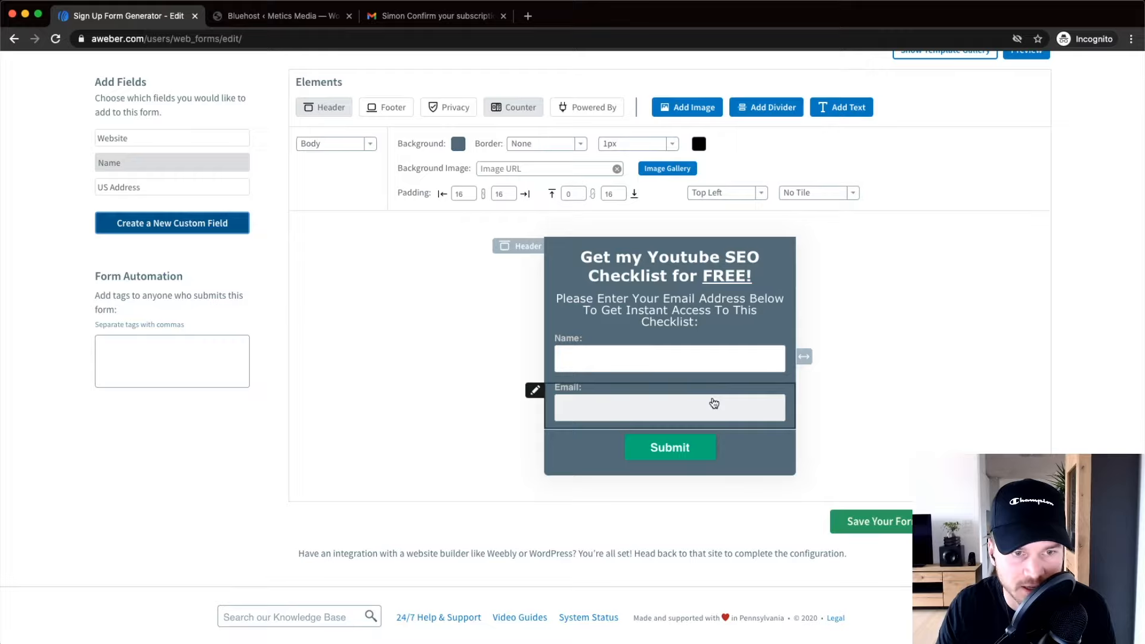
Create a new custom field named 'Your Website'.
click(125, 221)
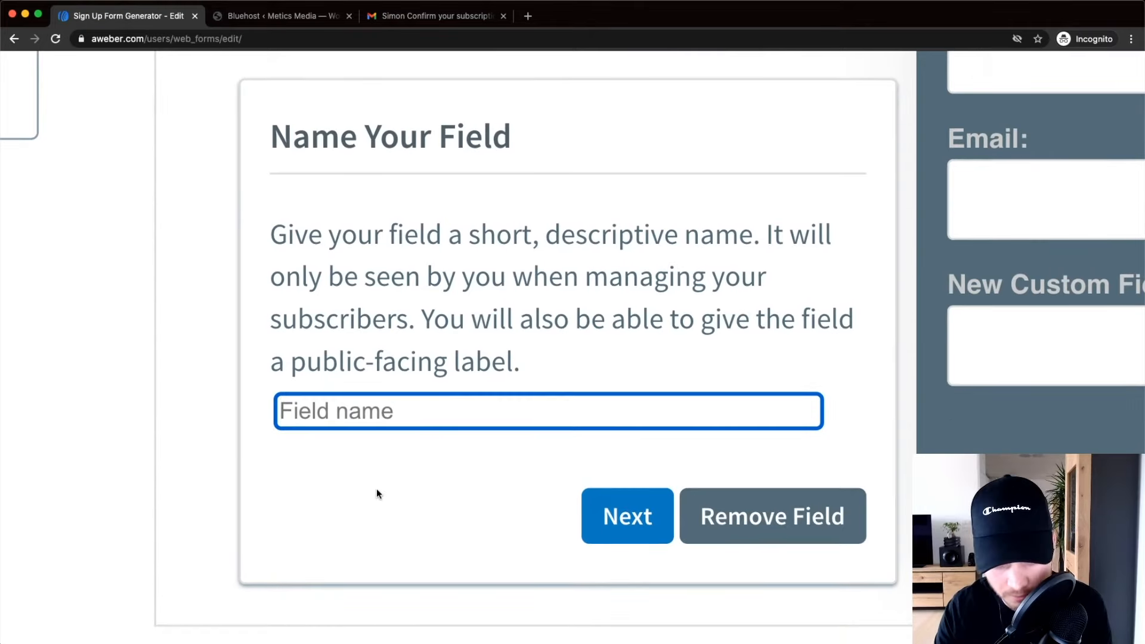
text(Website)
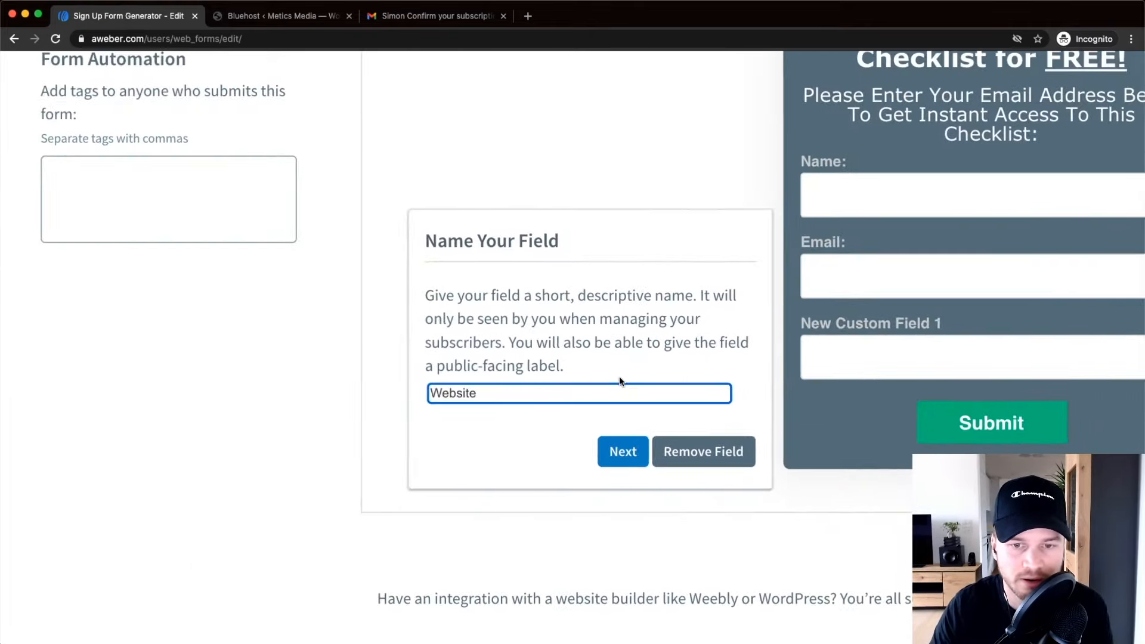
click(511, 494)
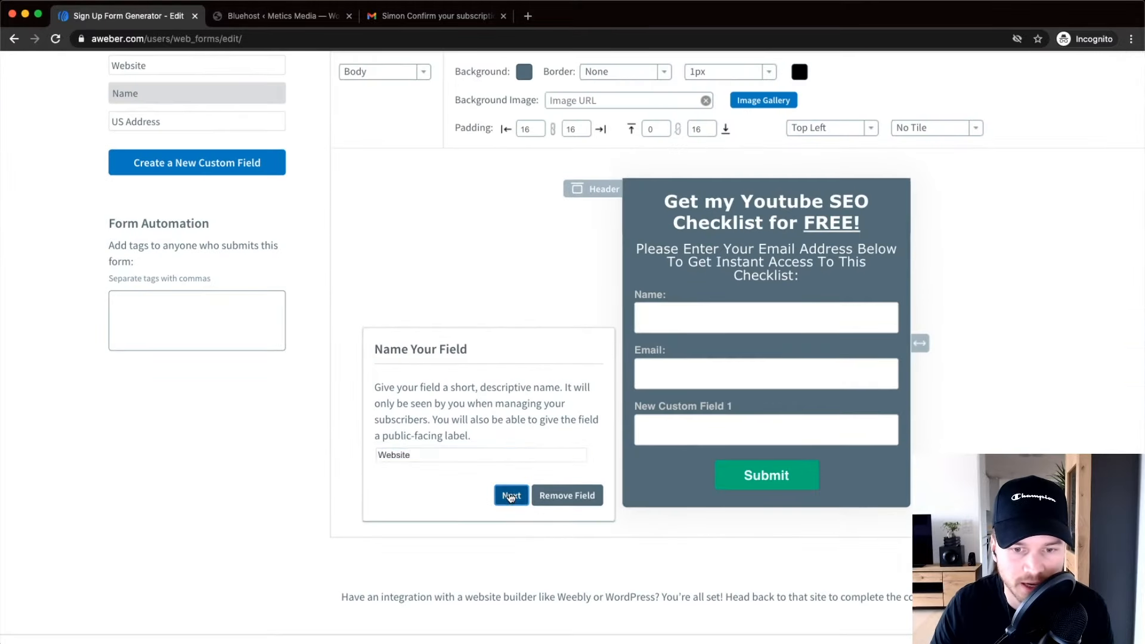
click(421, 423)
double_click(415, 423)
click(445, 424)
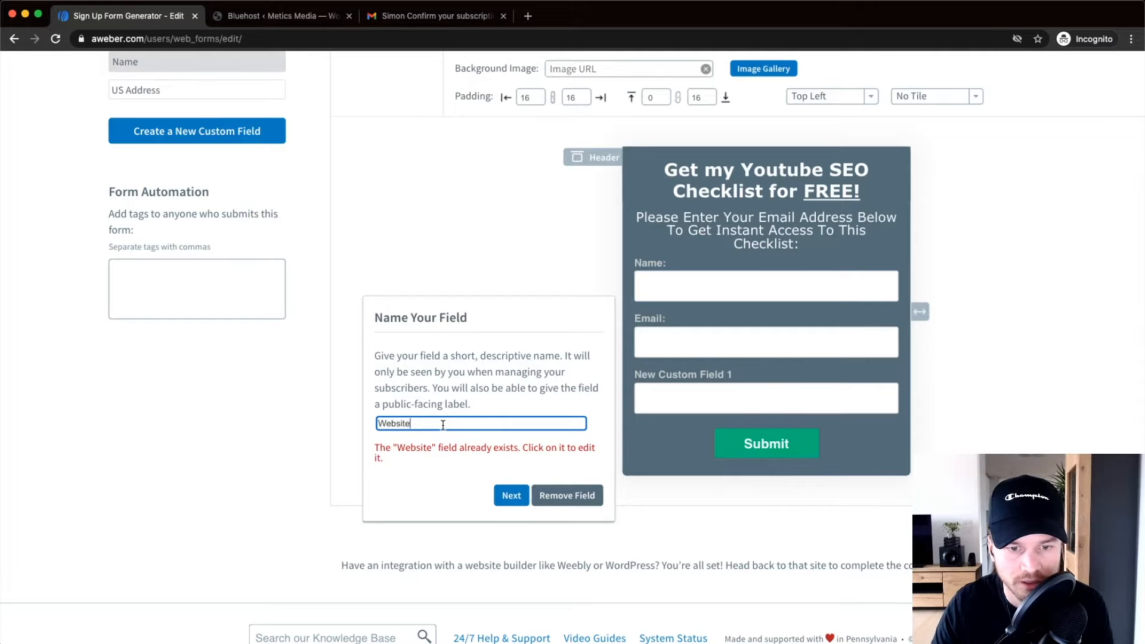
click(380, 422)
text(Your)
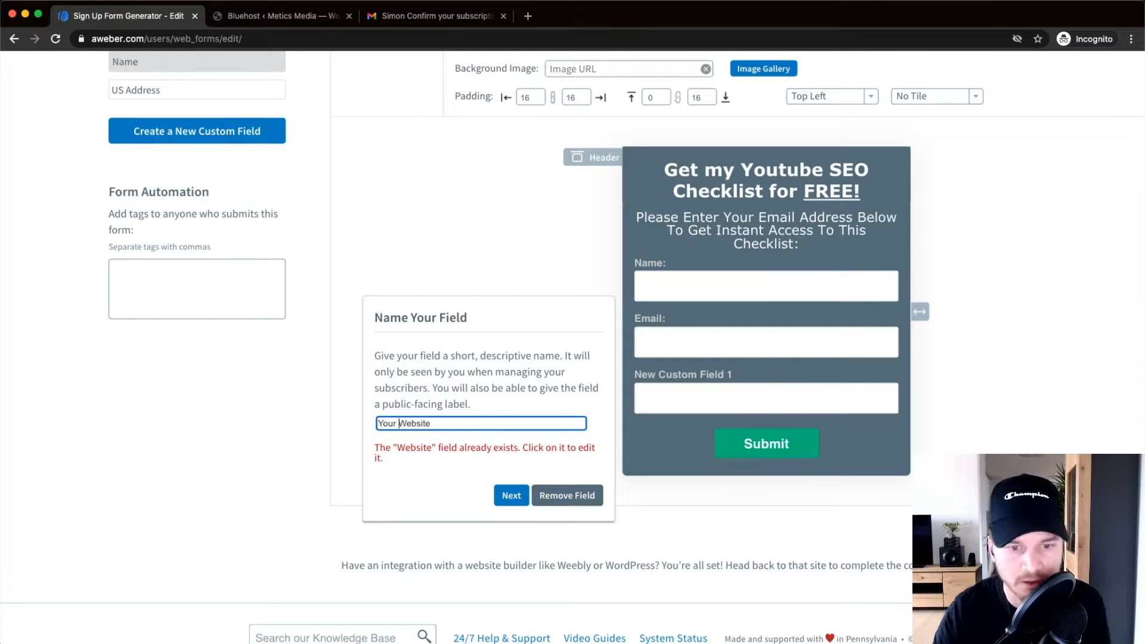
click(511, 495)
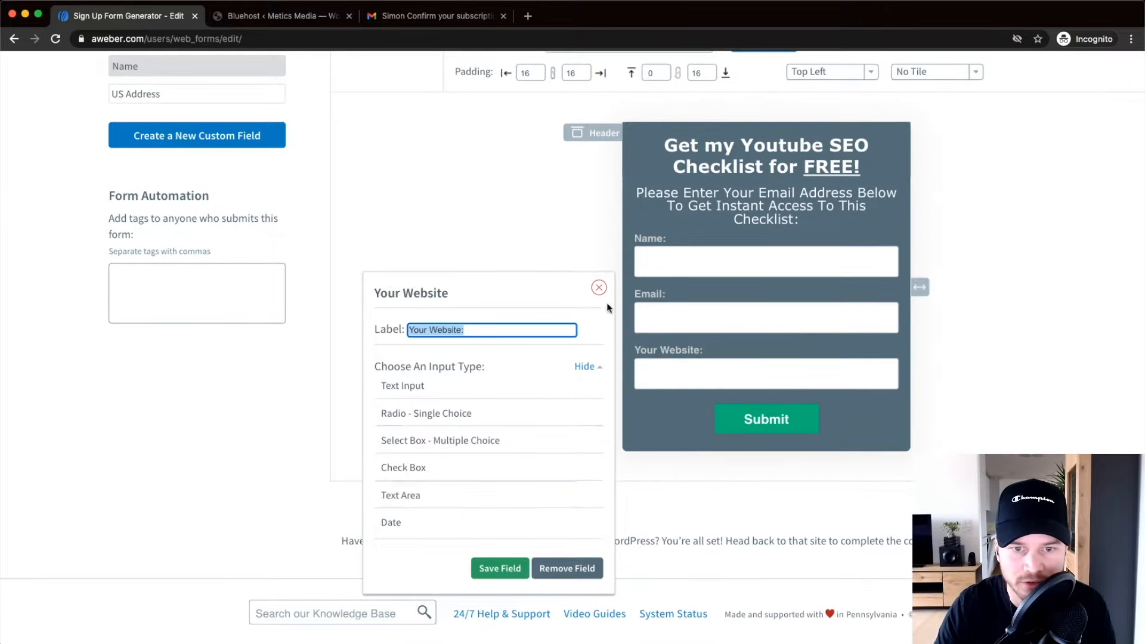
Remove the Your Website field from the form so it stays only in the available fields.
scroll(770, 396, up, 5)
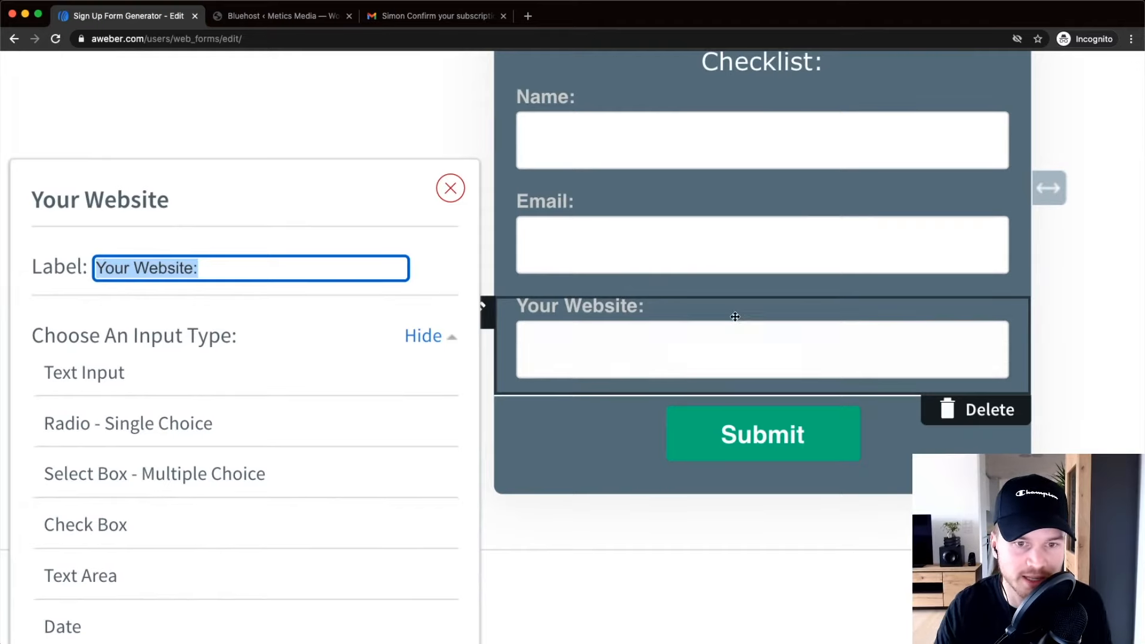
scroll(396, 186, down, 5)
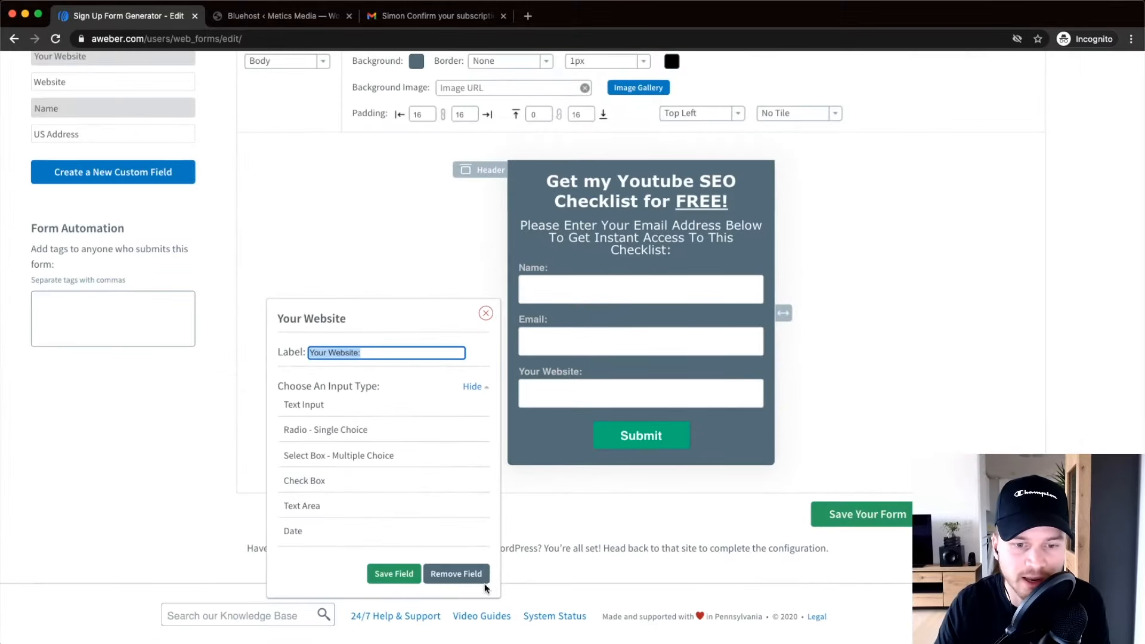
click(456, 573)
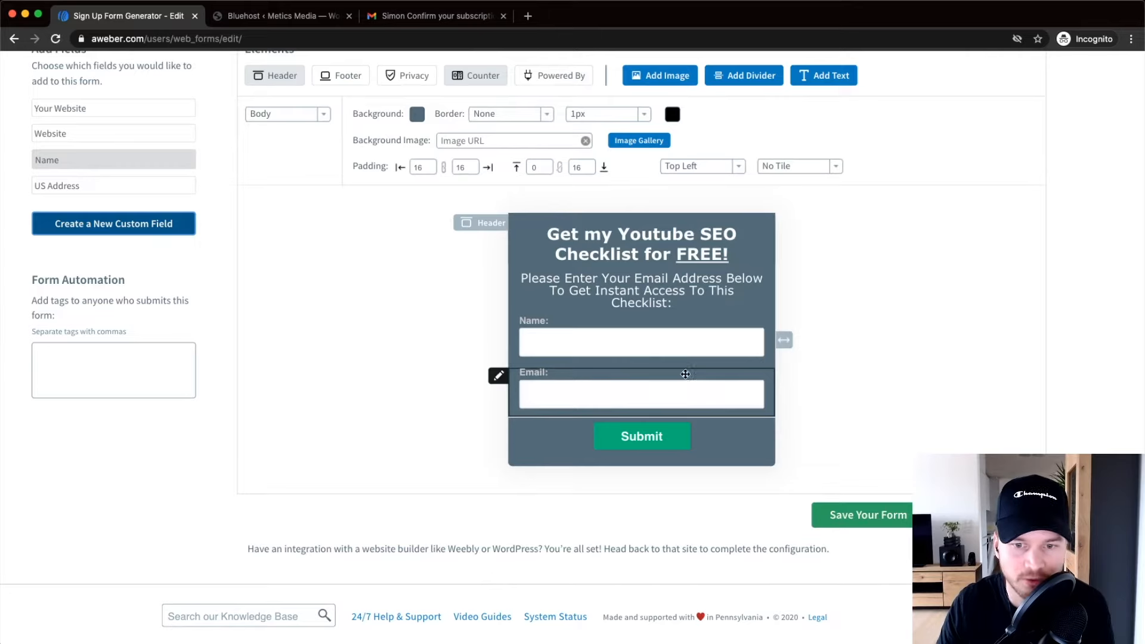
Replace the button text 'Submit' with 'Send it now!' and save the field.
click(683, 429)
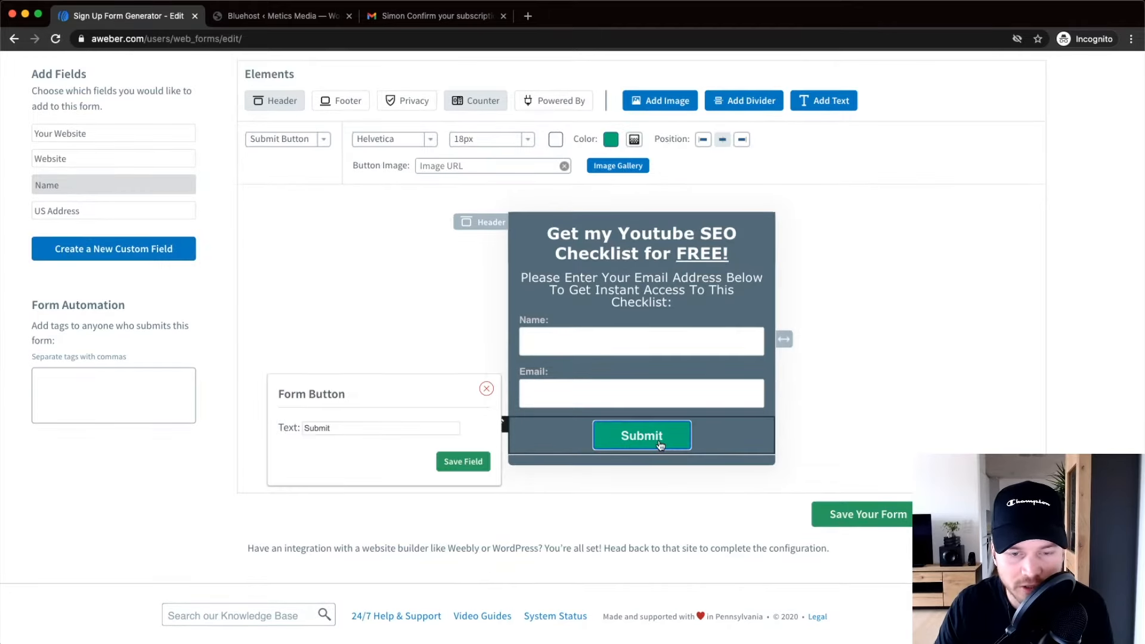
drag(164, 423, 87, 422)
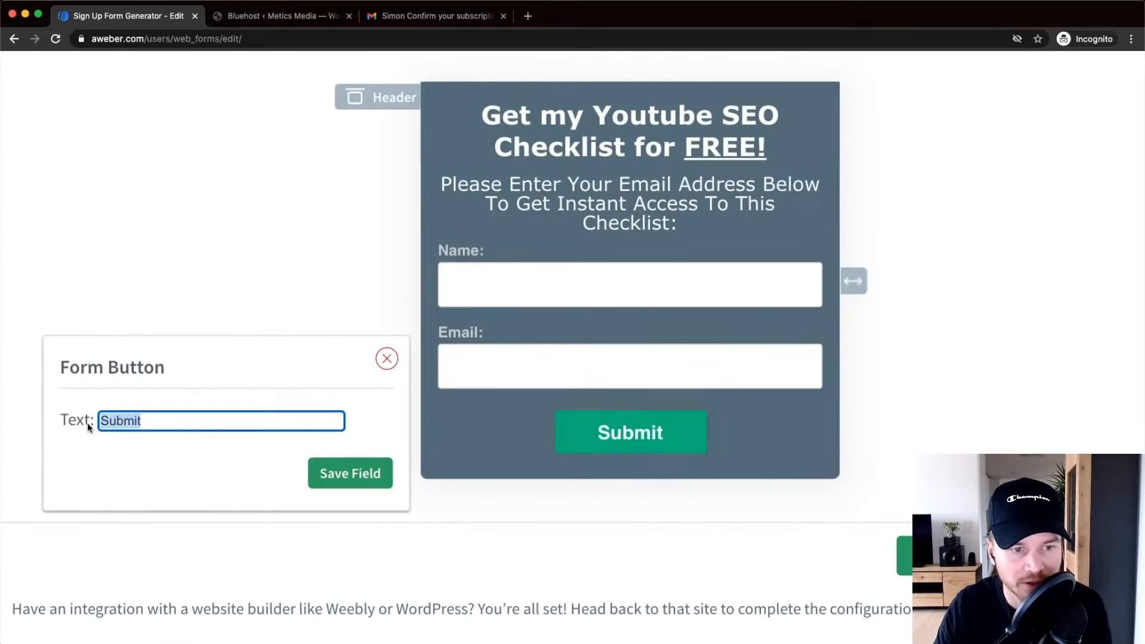
text(Send it now)
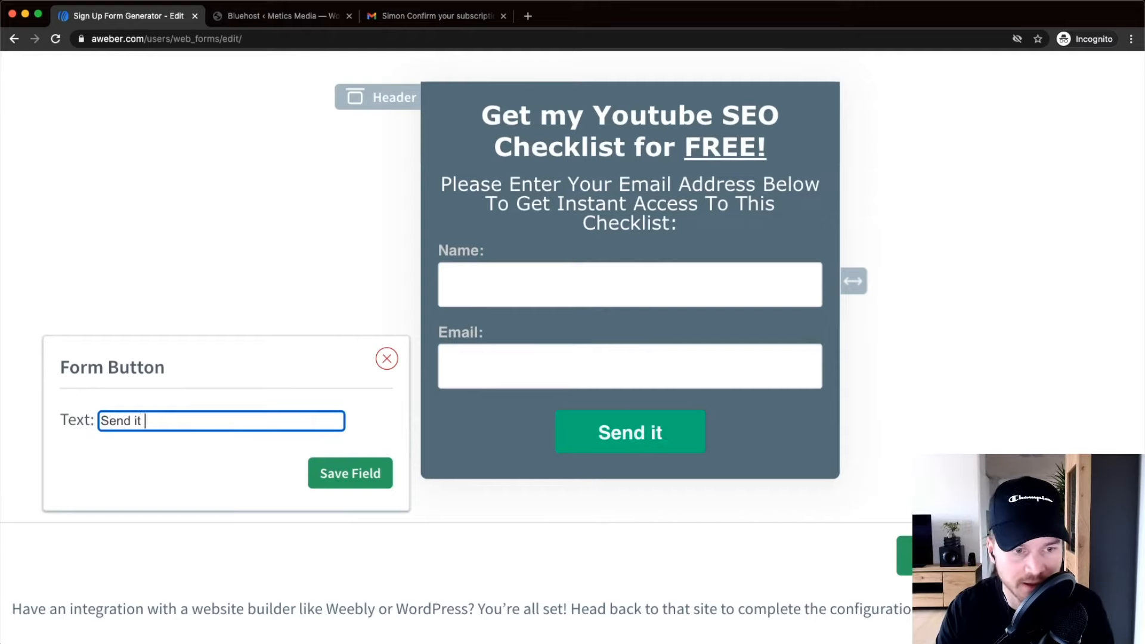
text(!)
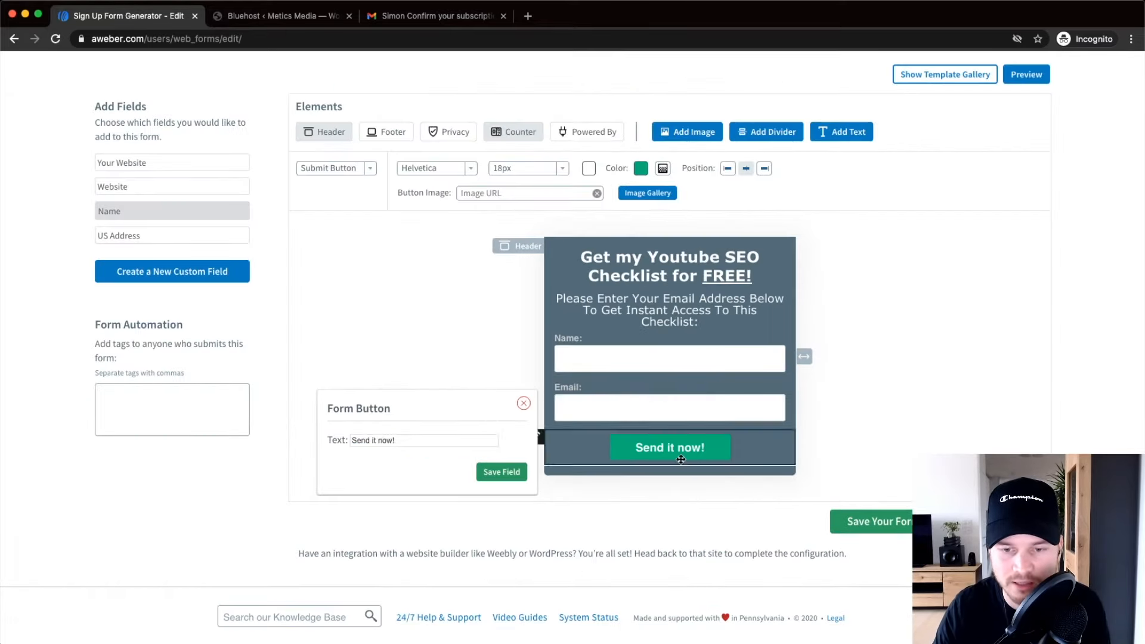
click(507, 471)
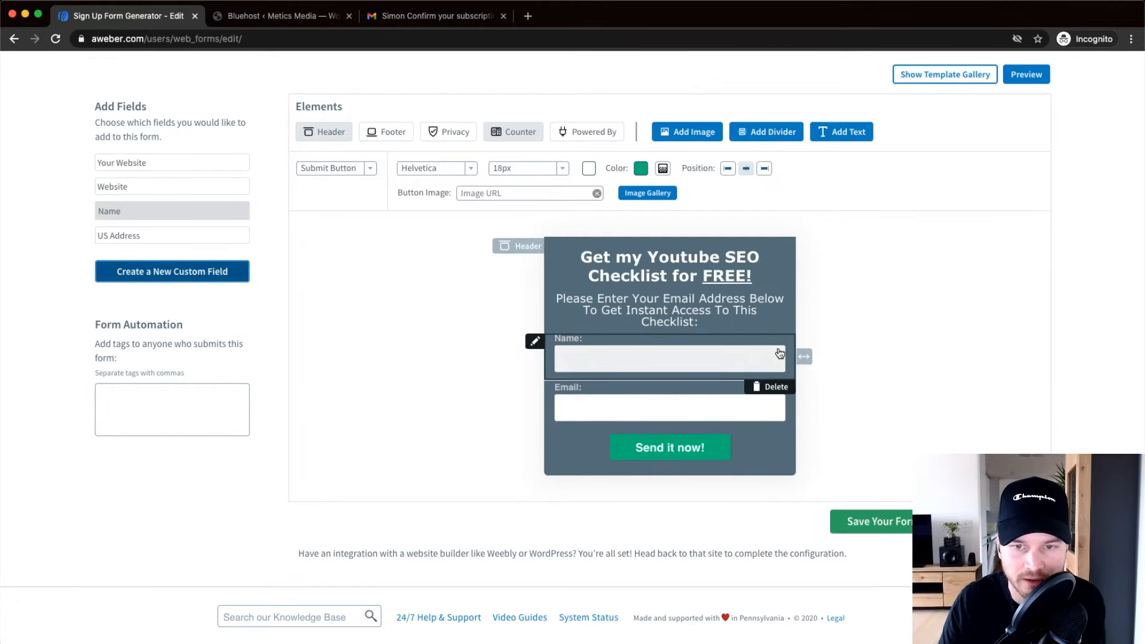
scroll(885, 455, up, 1)
scroll(895, 413, down, 1)
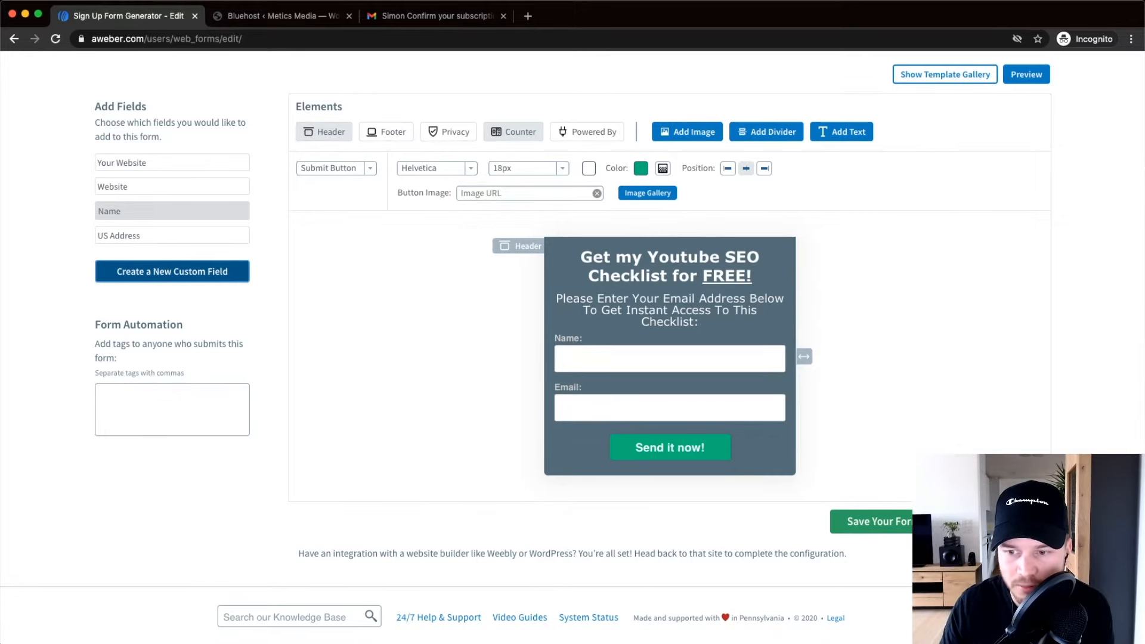
Go to the form's Basic Settings and rename 'My Web Form 3' to 'Youtube Checklist'.
click(984, 521)
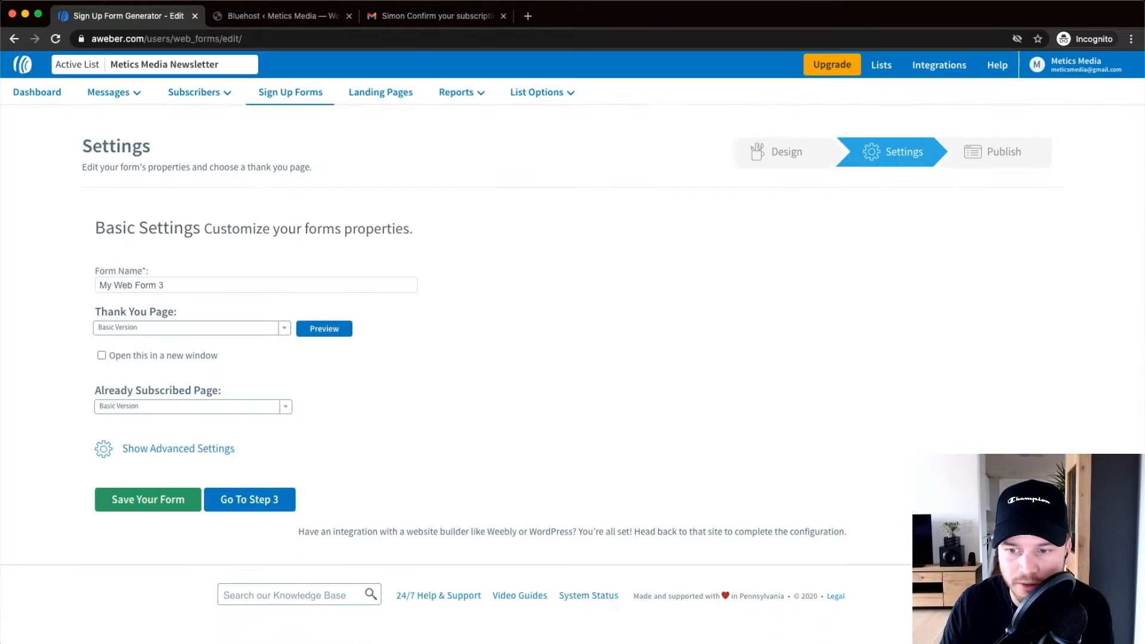
click(155, 284)
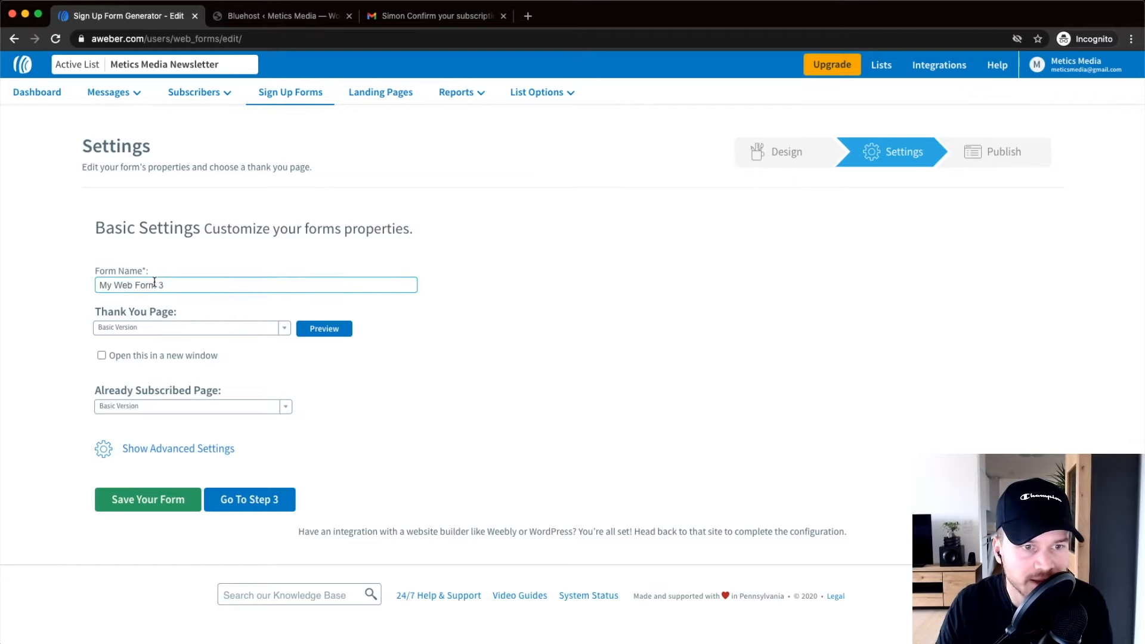
scroll(131, 302, up, 5)
scroll(133, 304, left, 1)
scroll(297, 273, down, 1)
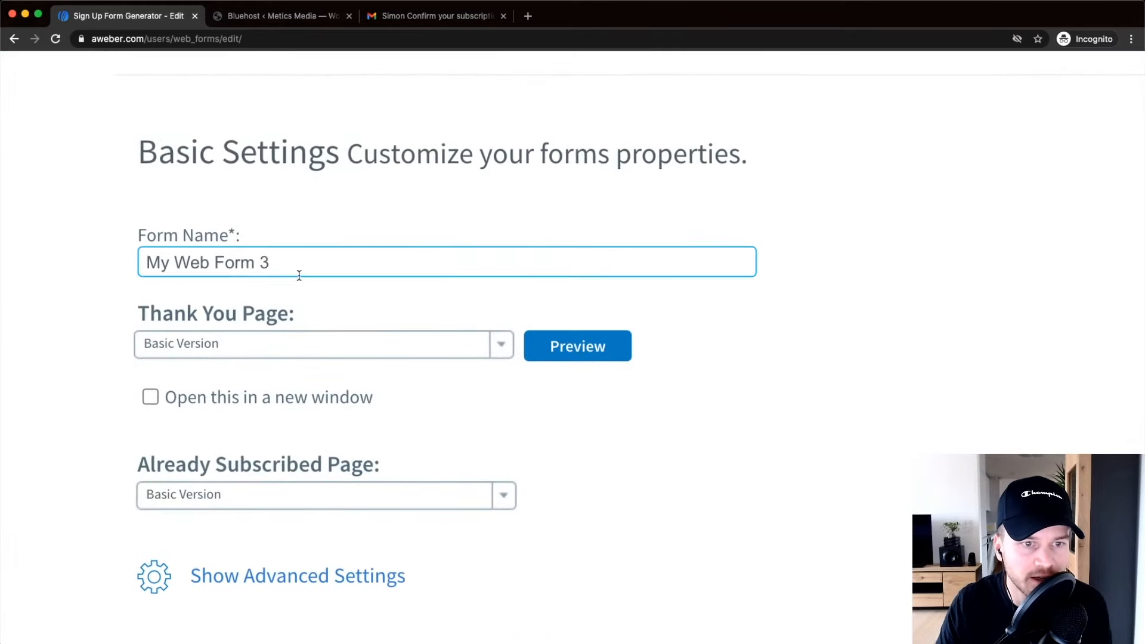
drag(273, 193, 140, 191)
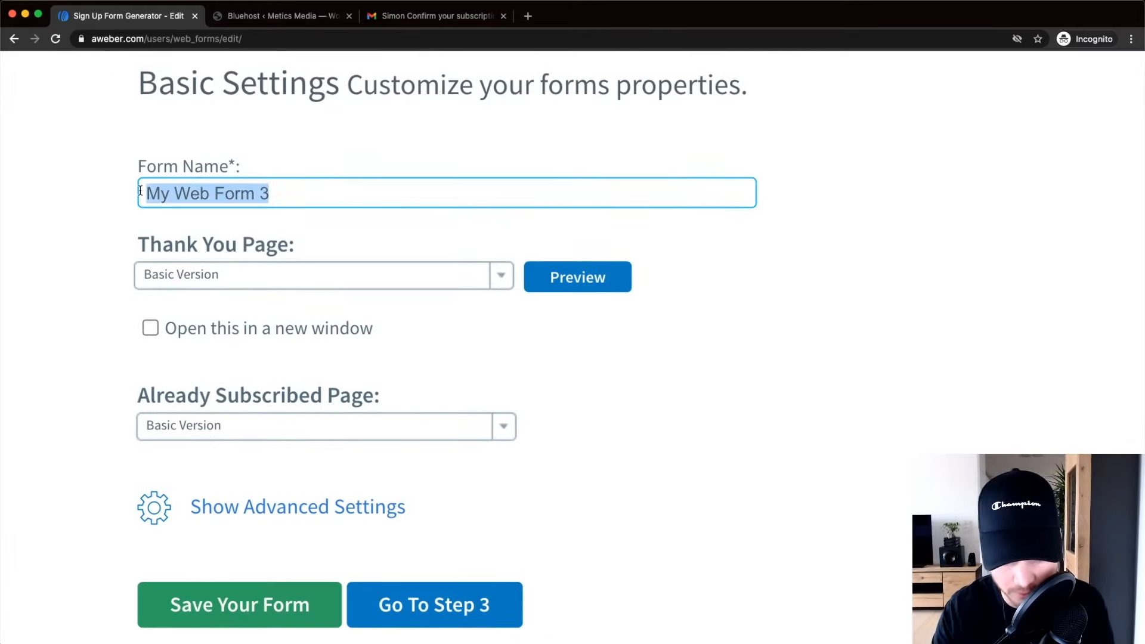
text(Youi)
text(tuve)
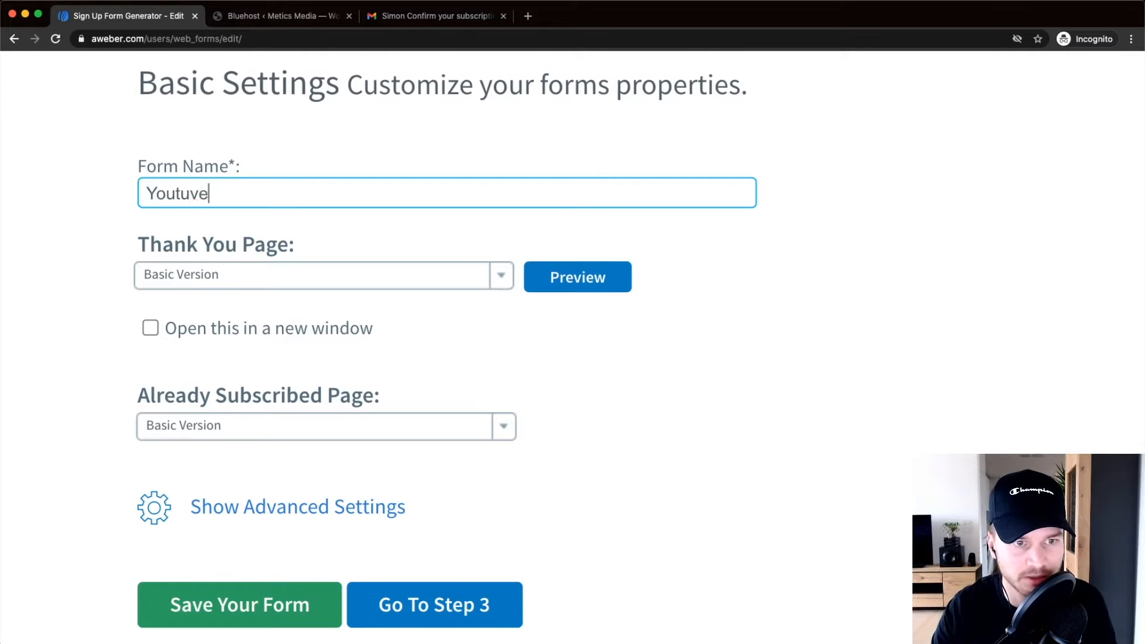
key(BackSpace)
key(BackSpace)
text(be Checklist)
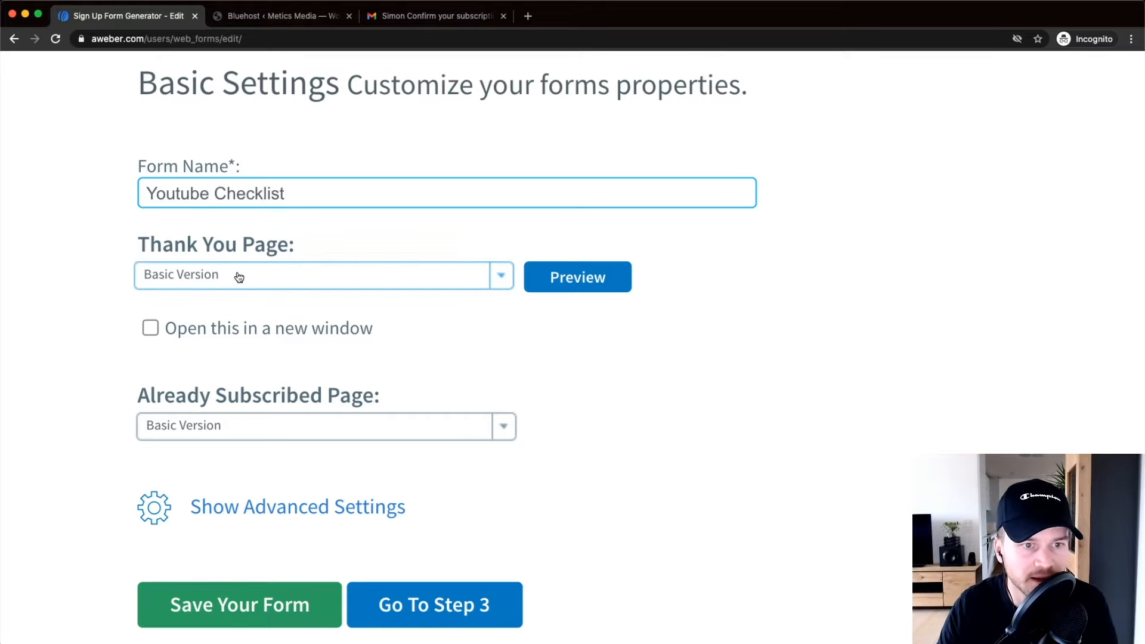
Keep Basic Version selected as the thank-you page.
scroll(236, 279, down, 1)
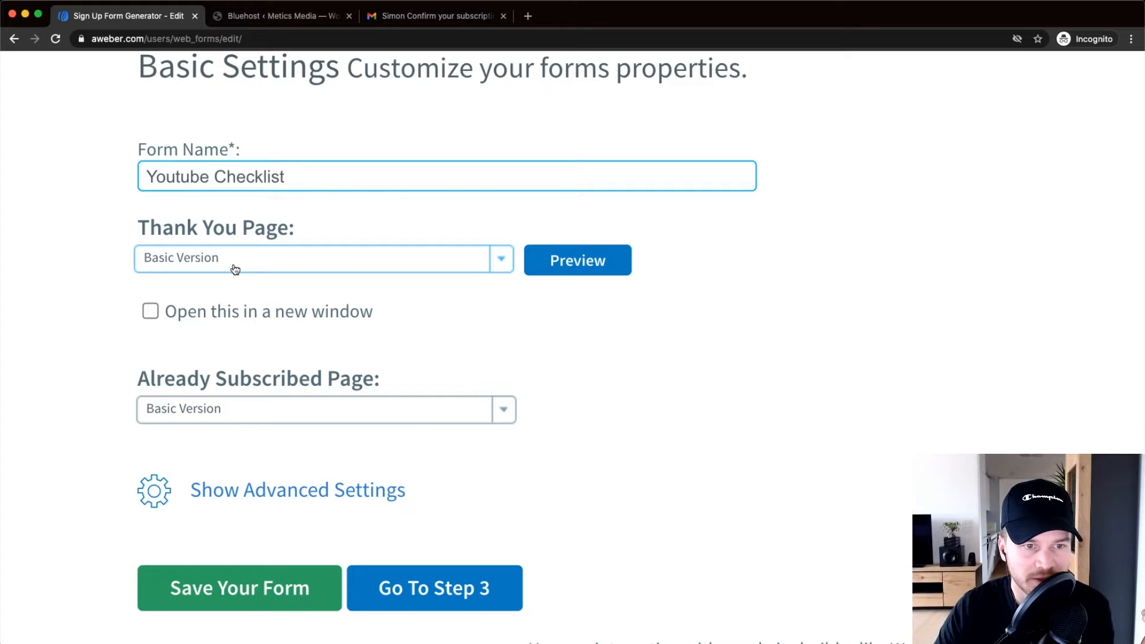
click(228, 268)
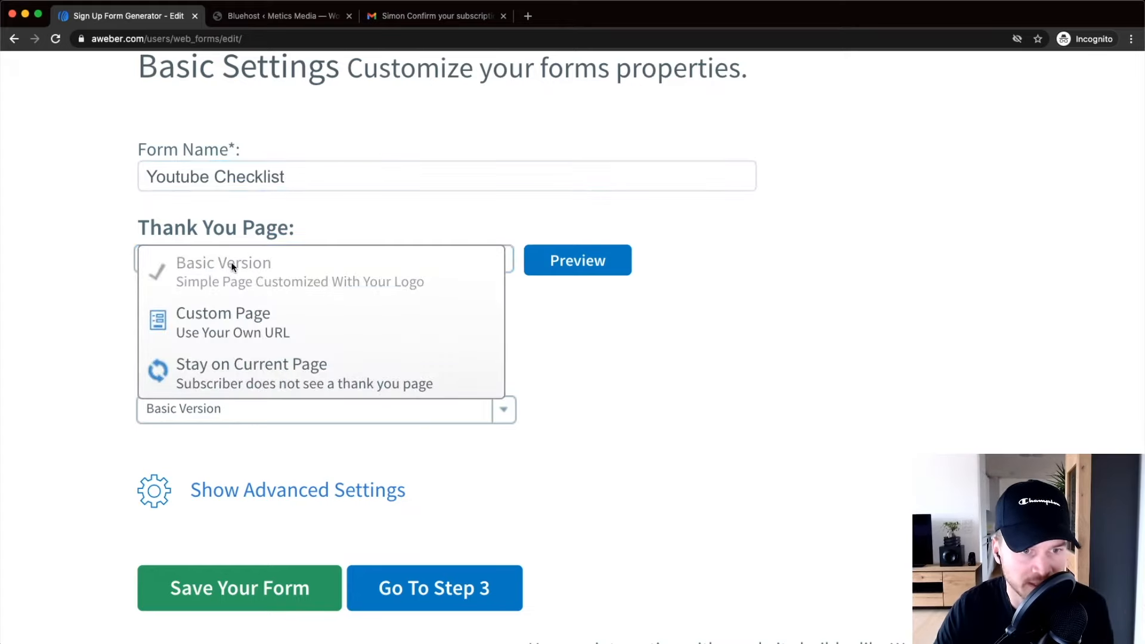
click(713, 388)
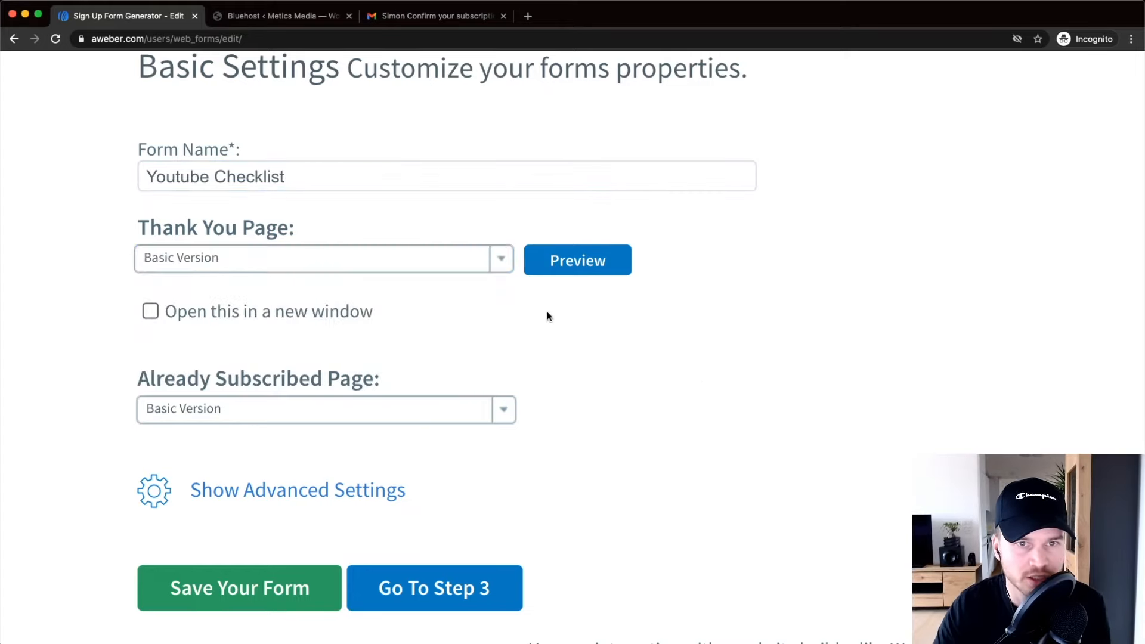
Preview the Basic Version thank-you page, then view the subscription confirmation email in Gmail.
click(586, 260)
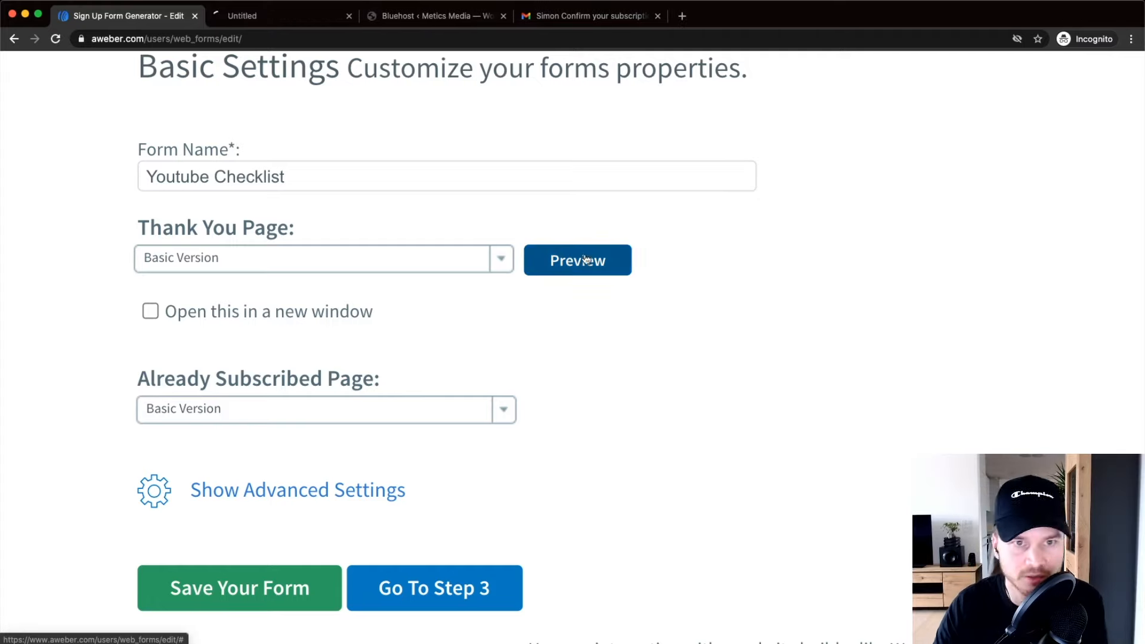
click(266, 12)
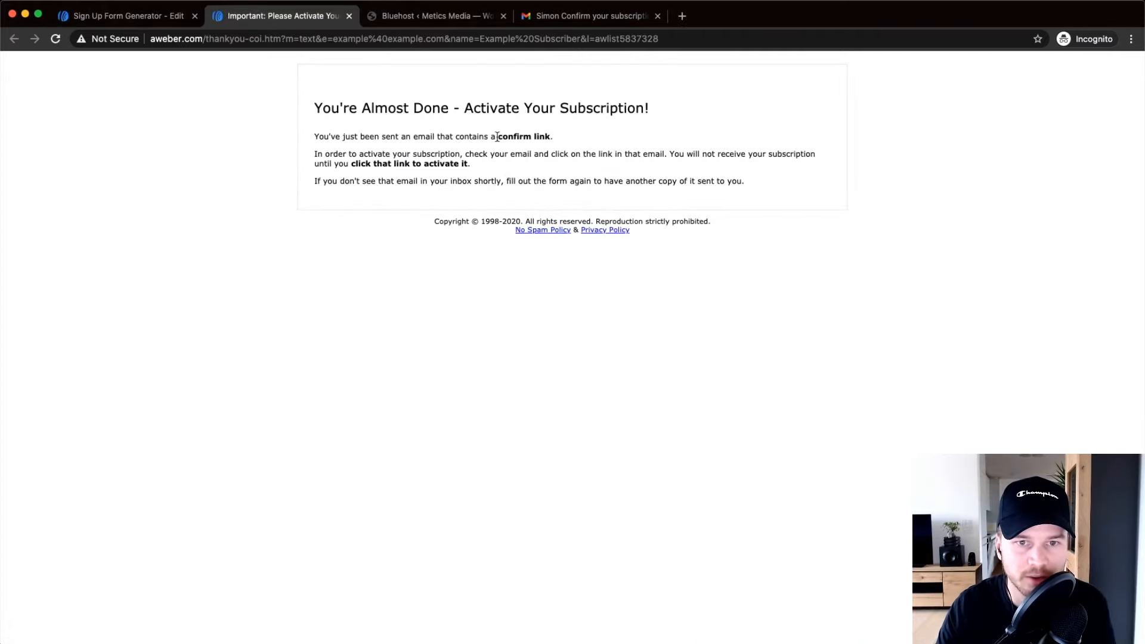
scroll(484, 108, up, 5)
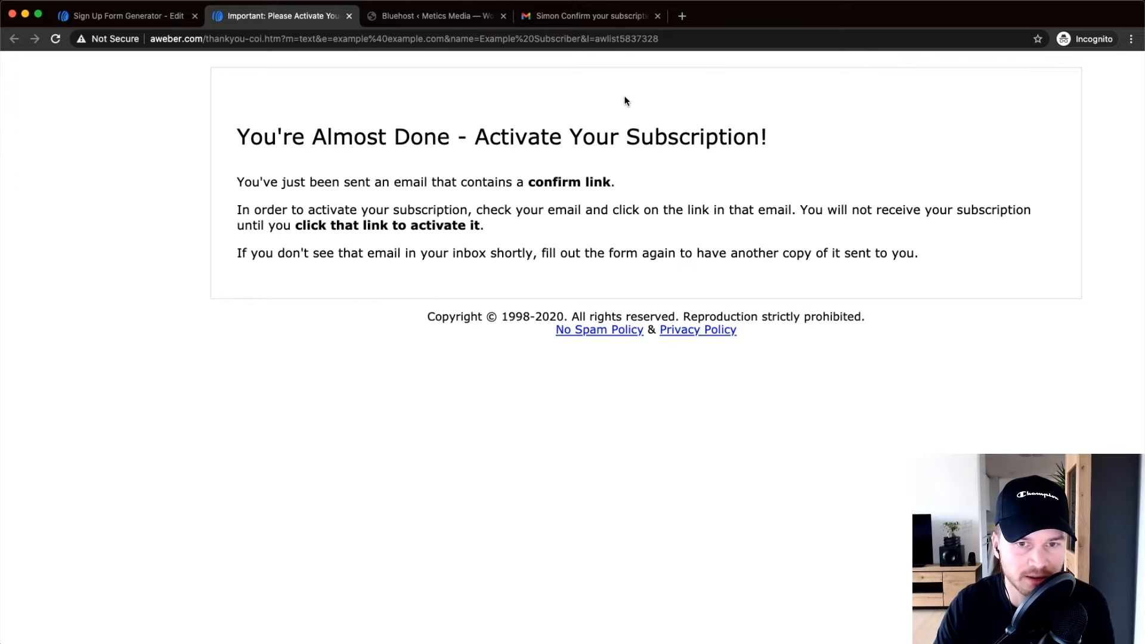
click(575, 18)
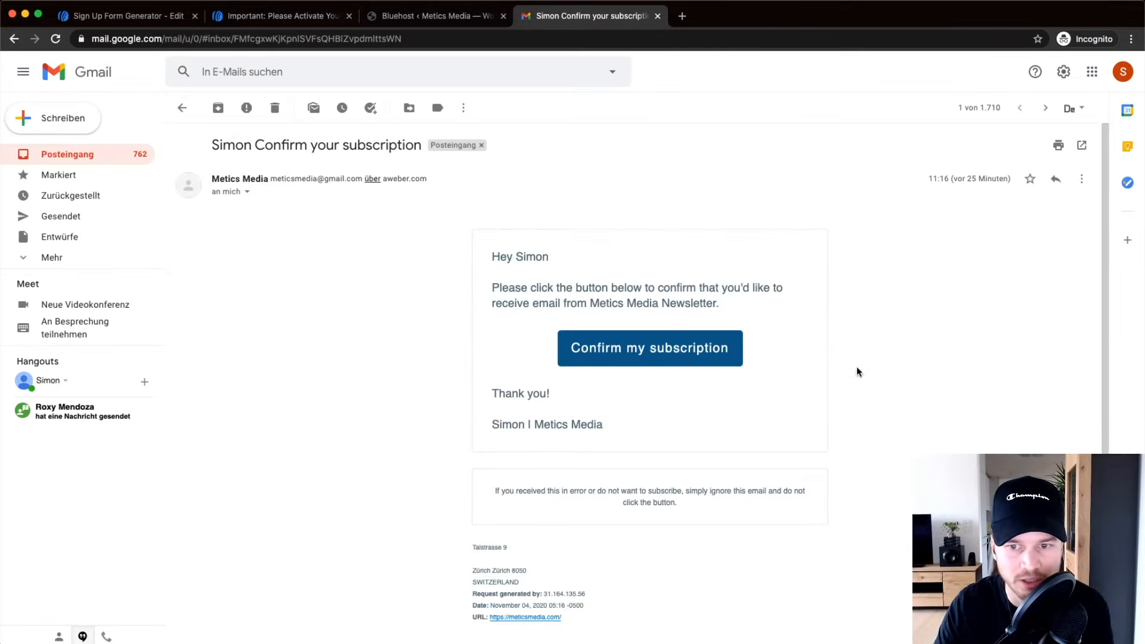
scroll(752, 361, up, 5)
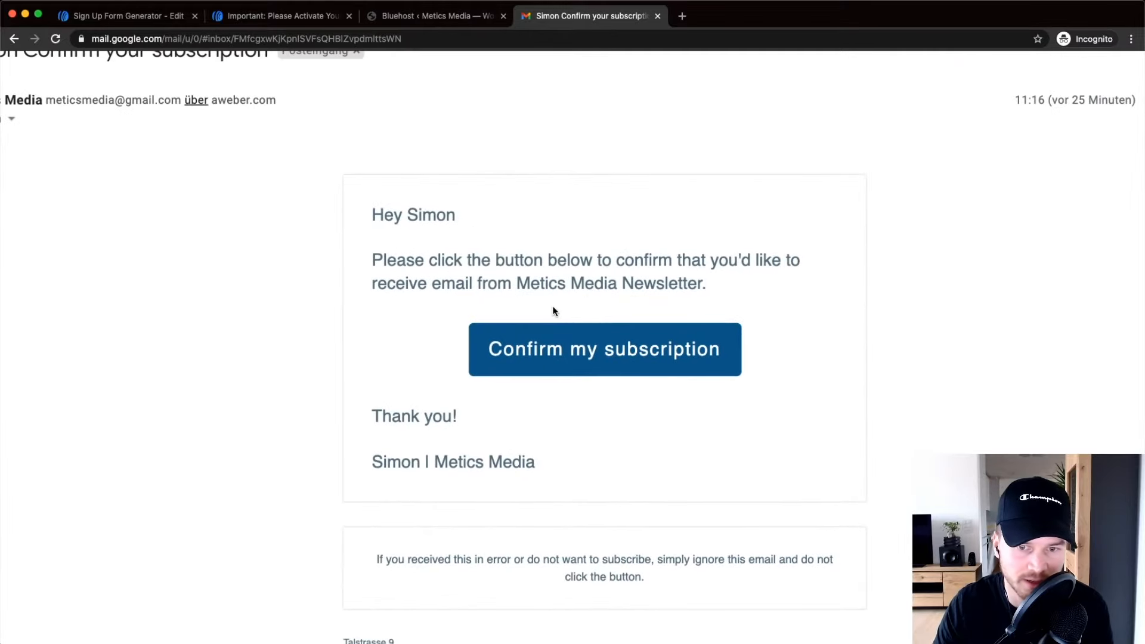
scroll(553, 310, down, 1)
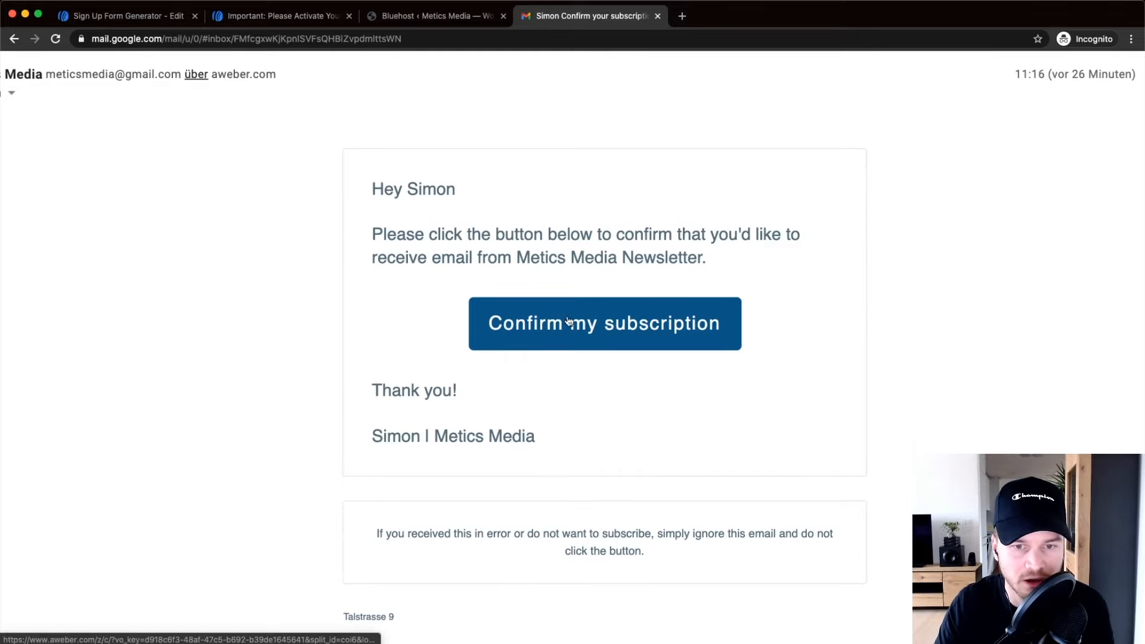
key(ctrl+0)
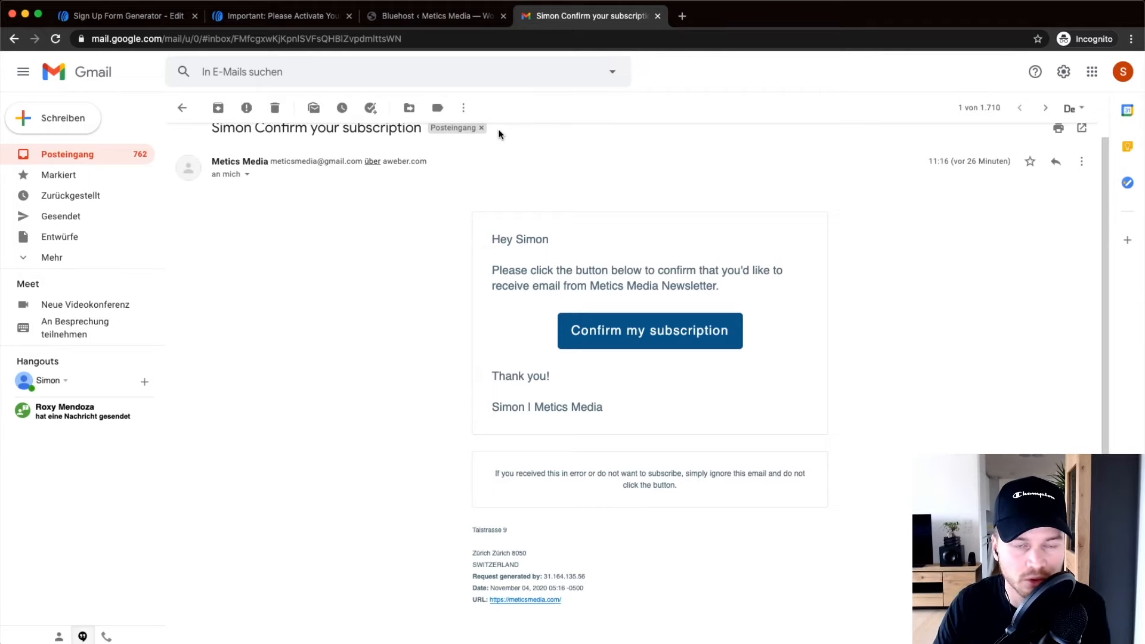
Back in the form settings, tick 'Open this in a new window' and preview the thank-you page.
click(140, 18)
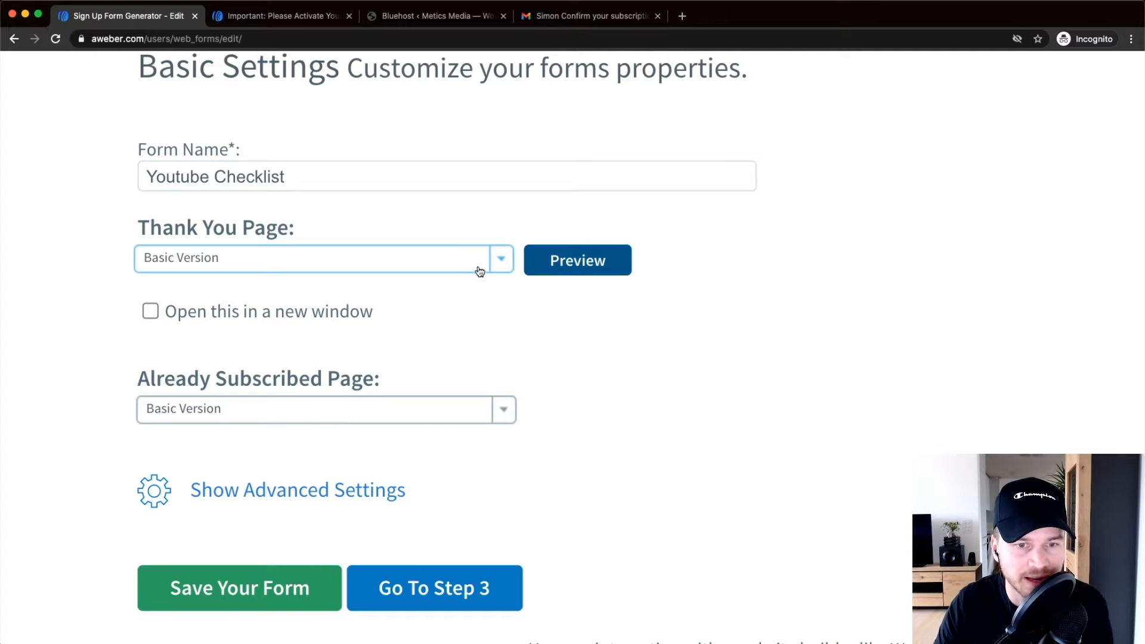
click(153, 313)
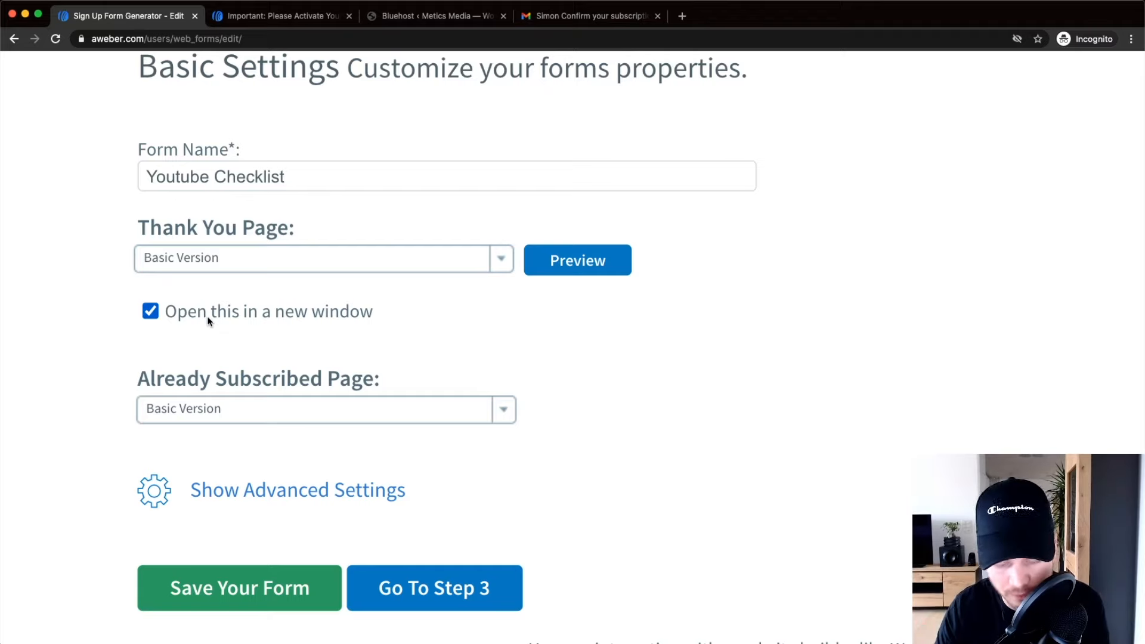
click(587, 265)
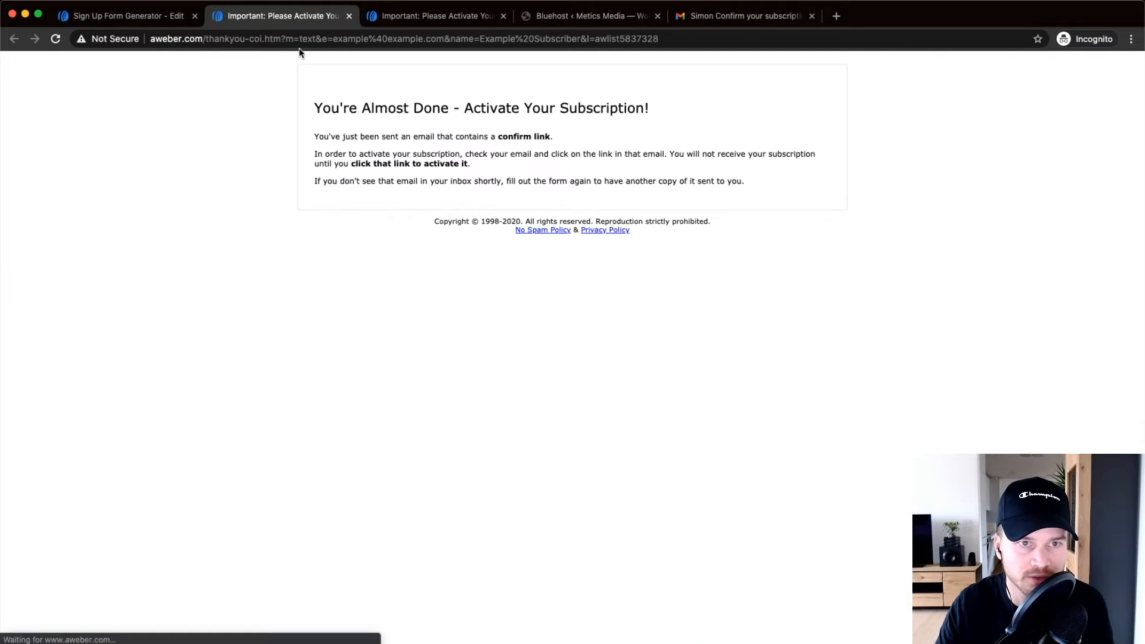
Close both preview tabs, try Custom Page, then set the thank-you page back to Basic Version.
click(349, 16)
click(349, 16)
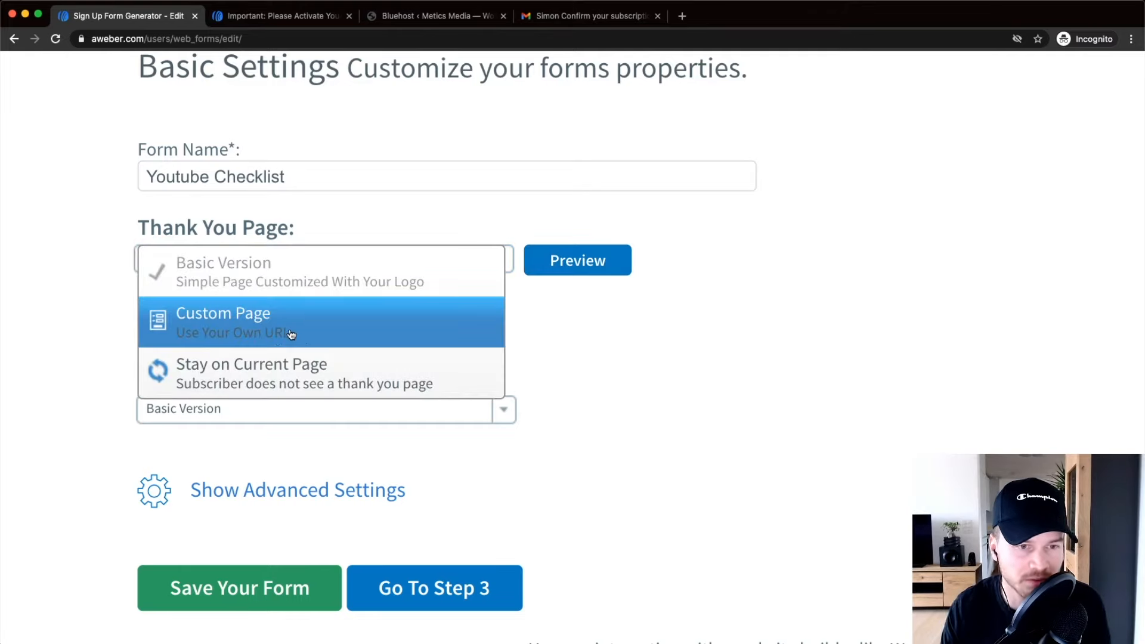
click(241, 322)
click(222, 306)
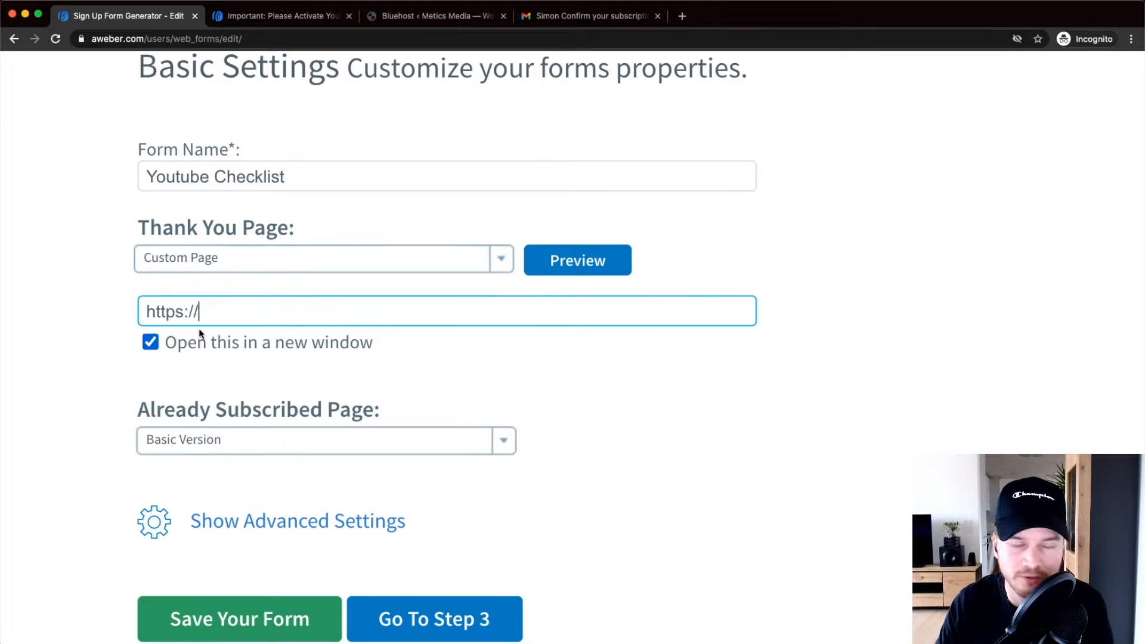
click(213, 262)
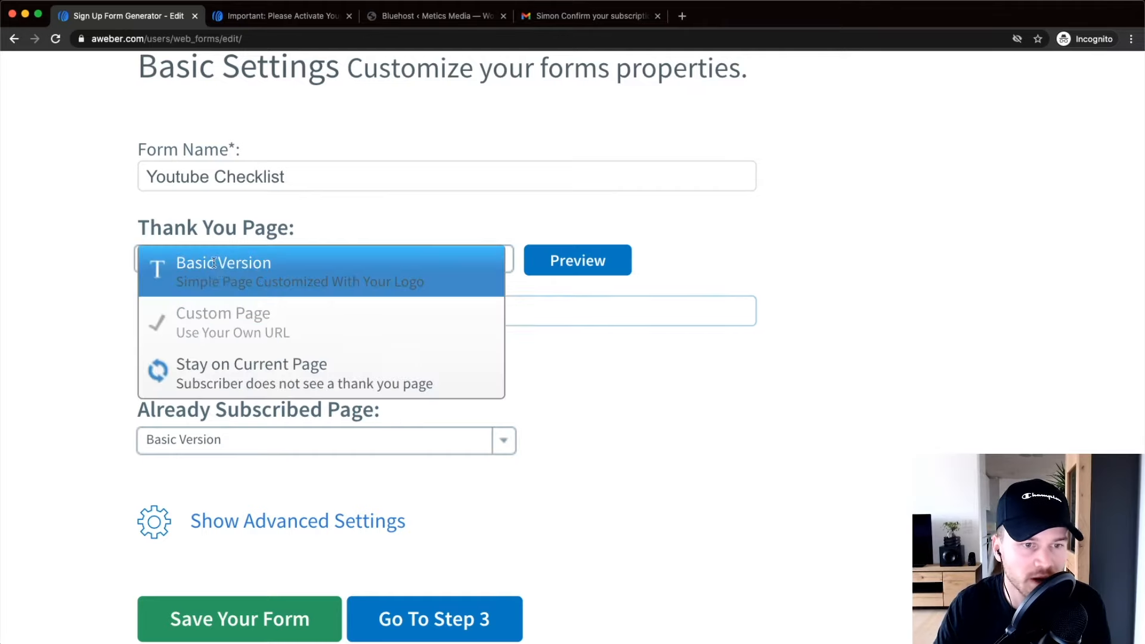
click(218, 279)
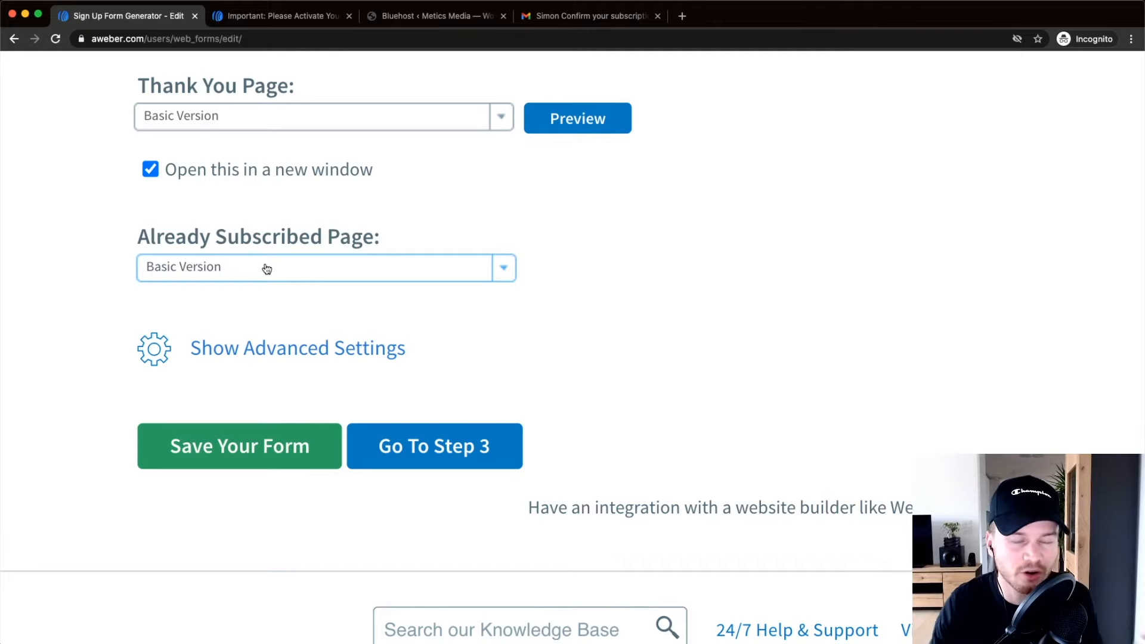
Save the Youtube Checklist form and choose 'I Will Install My Form' on the Publish step.
click(437, 450)
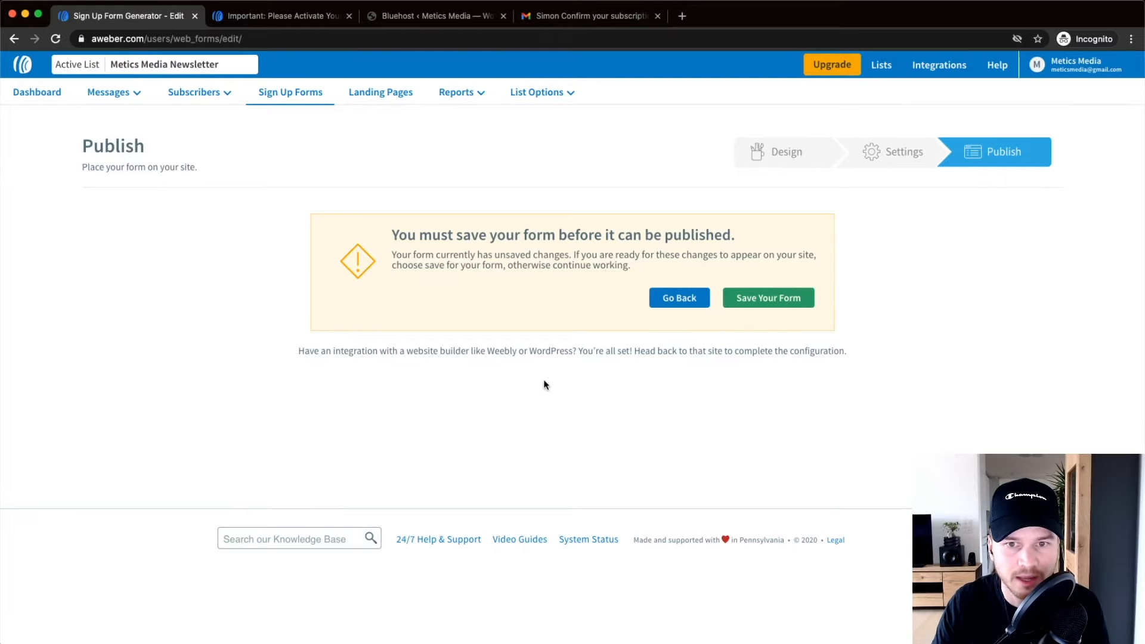
click(768, 300)
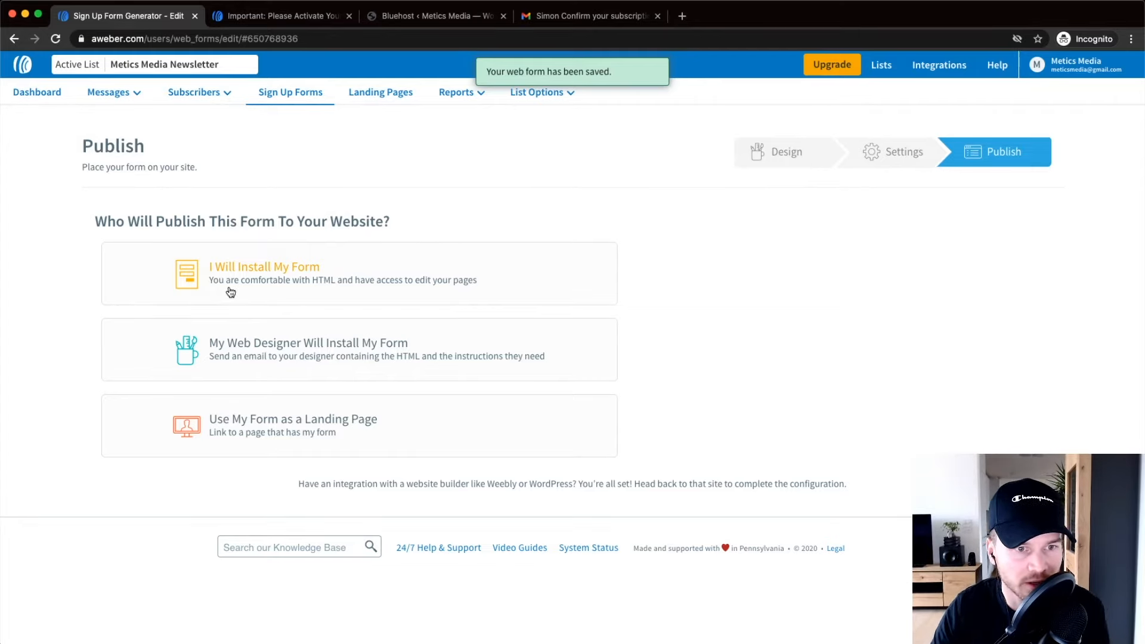
click(271, 274)
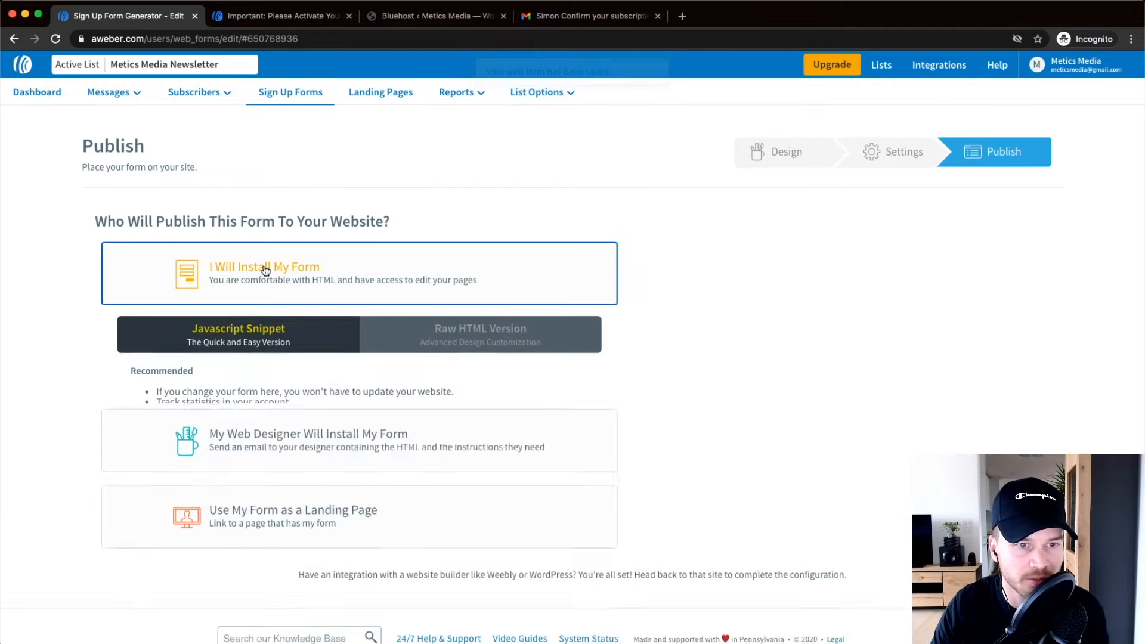
Select and copy the form's JavaScript embed snippet.
scroll(256, 357, down, 2)
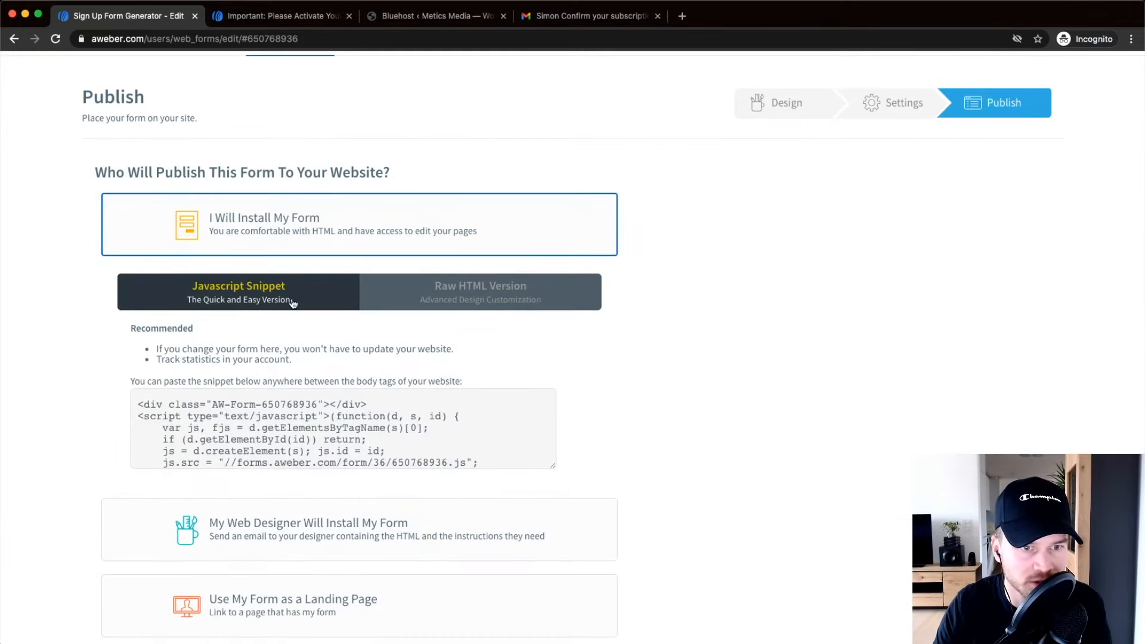
scroll(262, 318, down, 3)
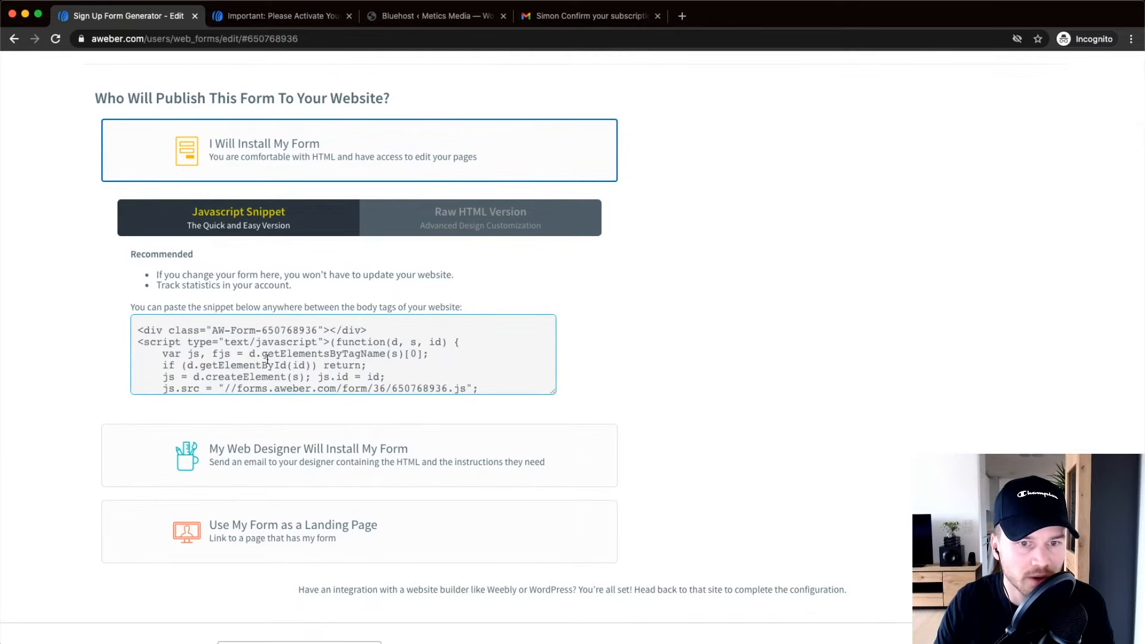
click(250, 331)
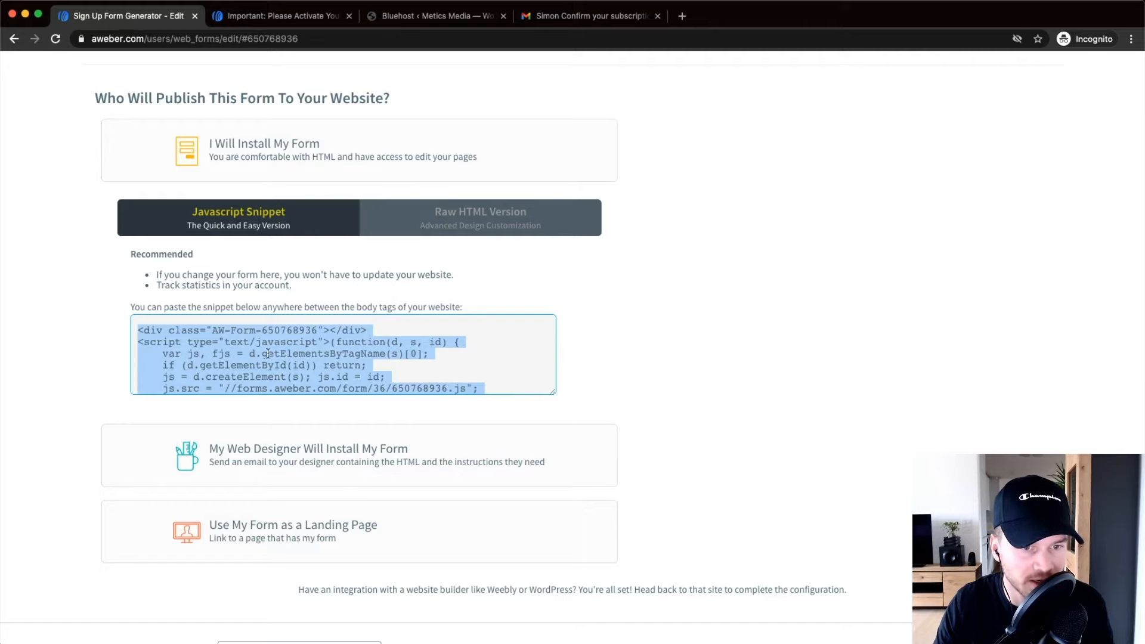
right_click(266, 345)
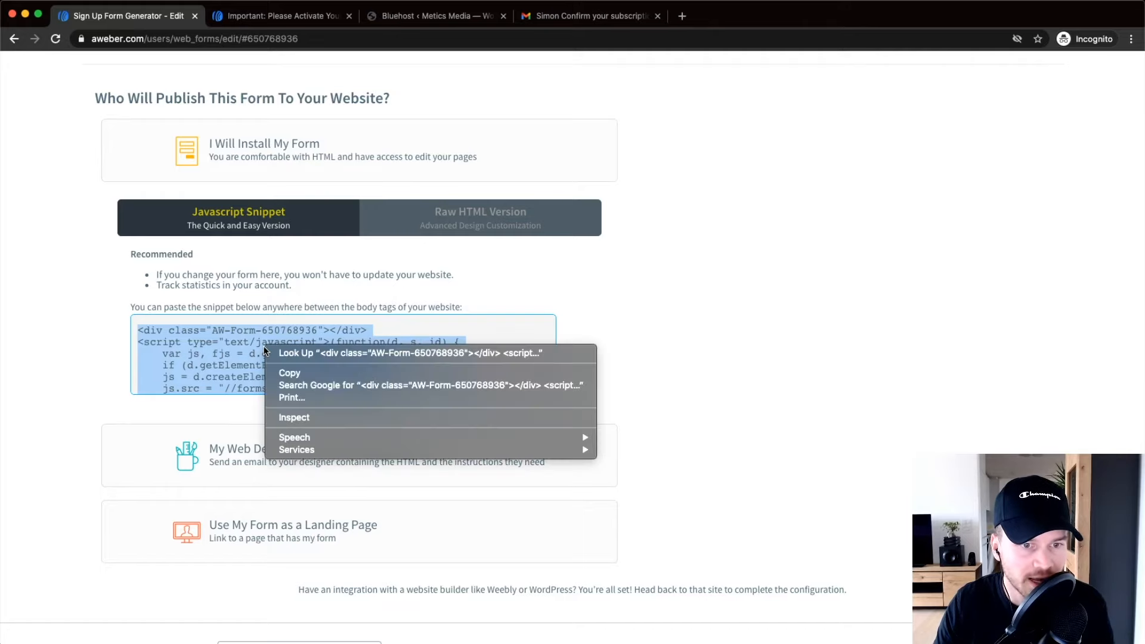
click(306, 374)
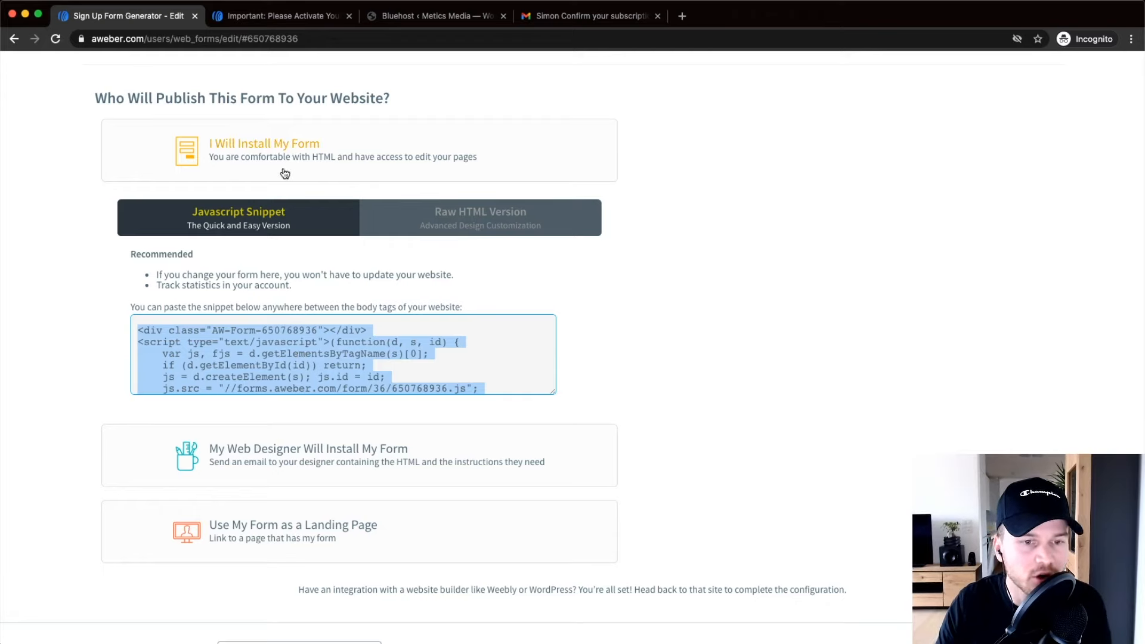
Add a Custom HTML widget to the Sidebar via the WordPress Customizer's Widgets panel.
click(420, 21)
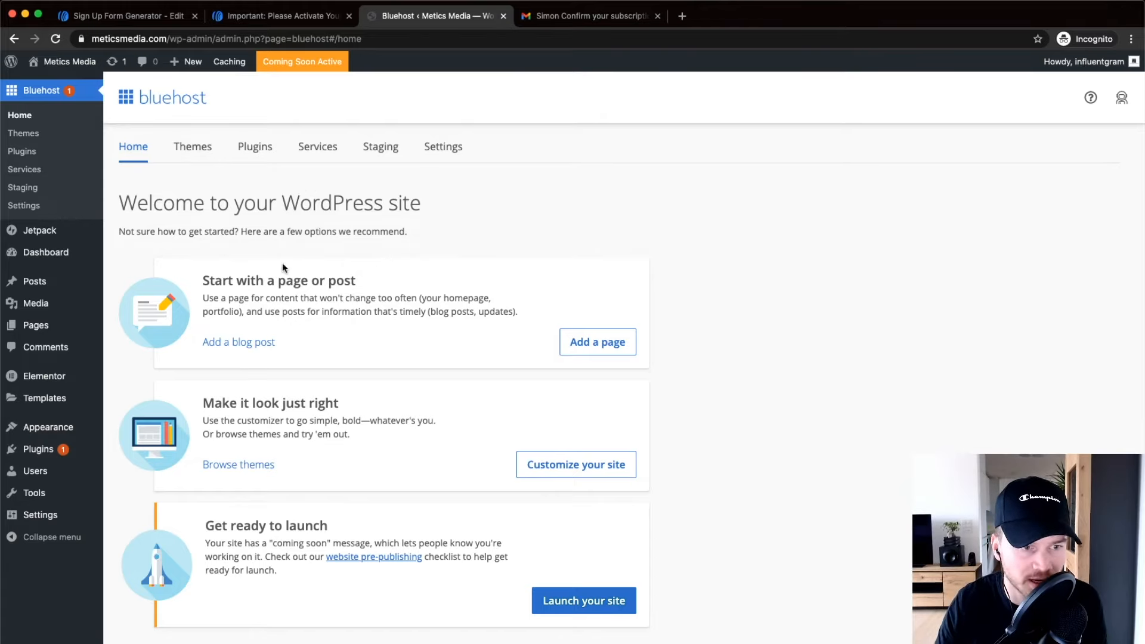
mouse_move(61, 427)
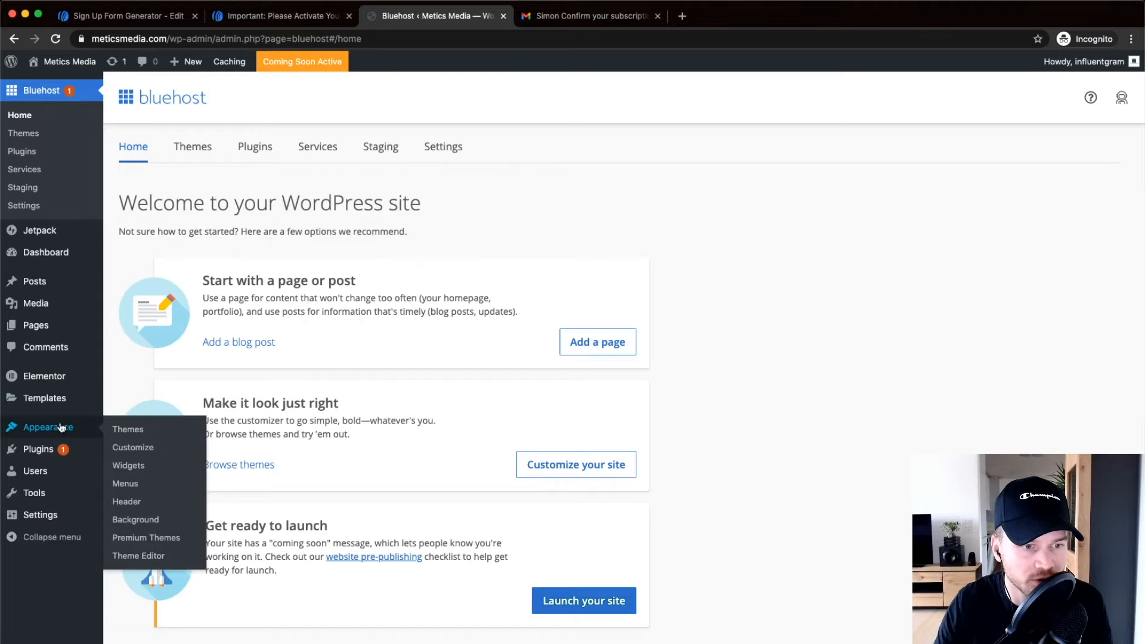
scroll(58, 429, up, 5)
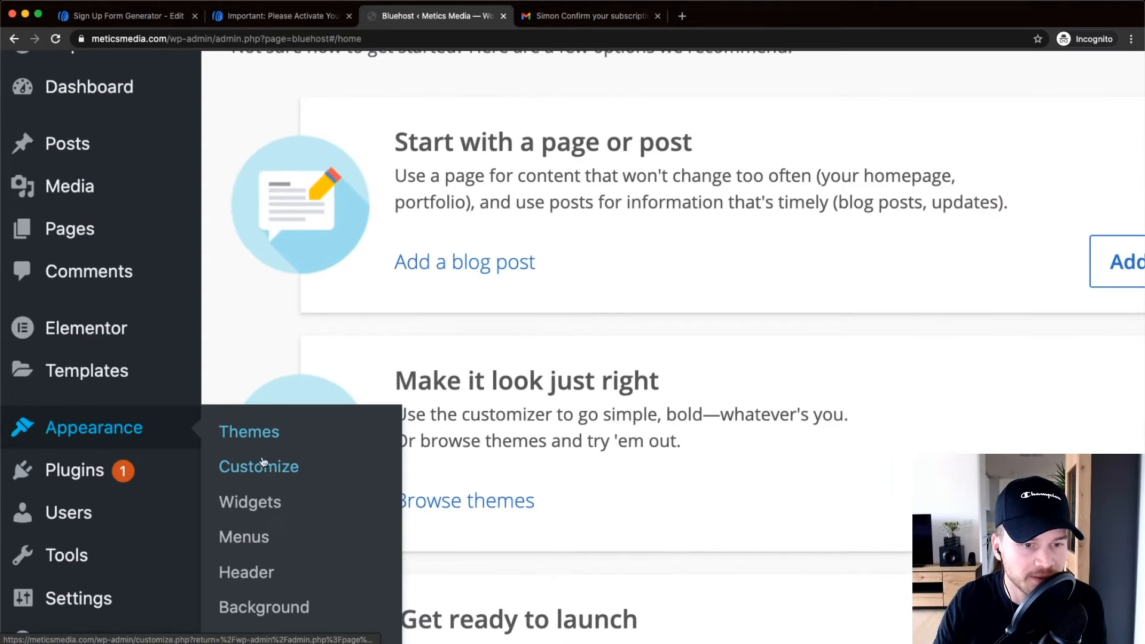
scroll(266, 476, down, 2)
click(267, 398)
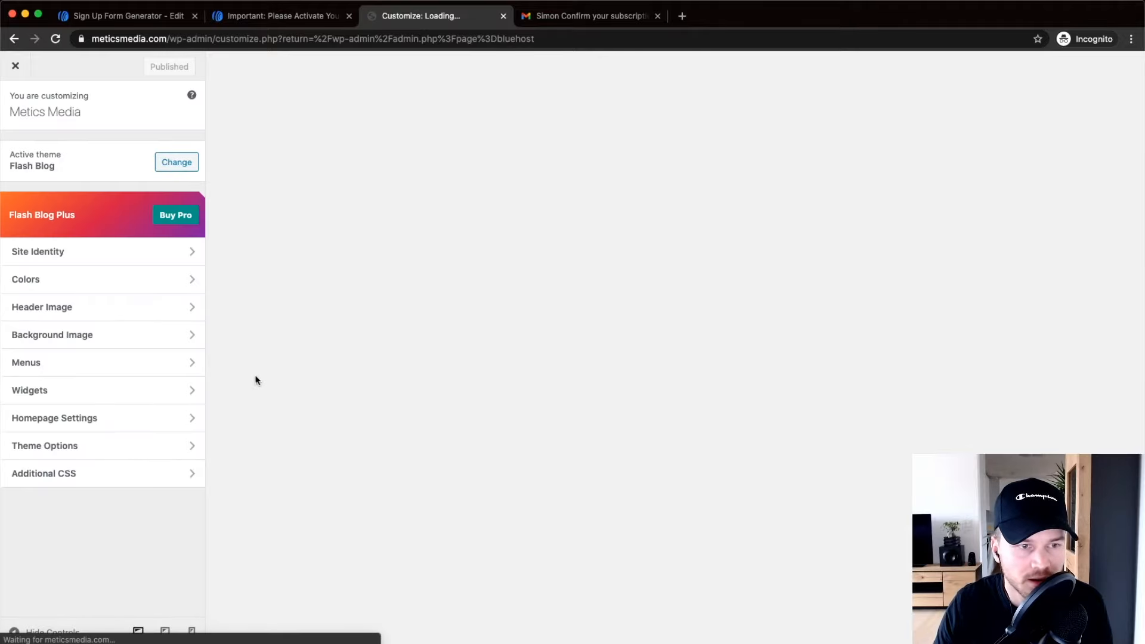
scroll(102, 391, up, 3)
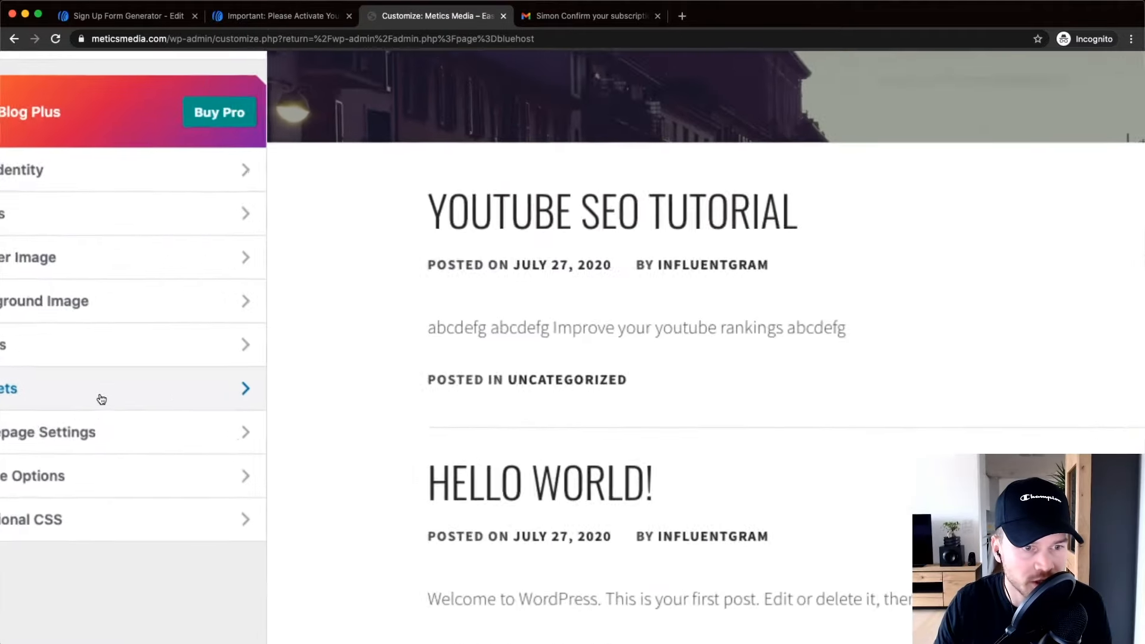
scroll(102, 399, down, 3)
click(108, 393)
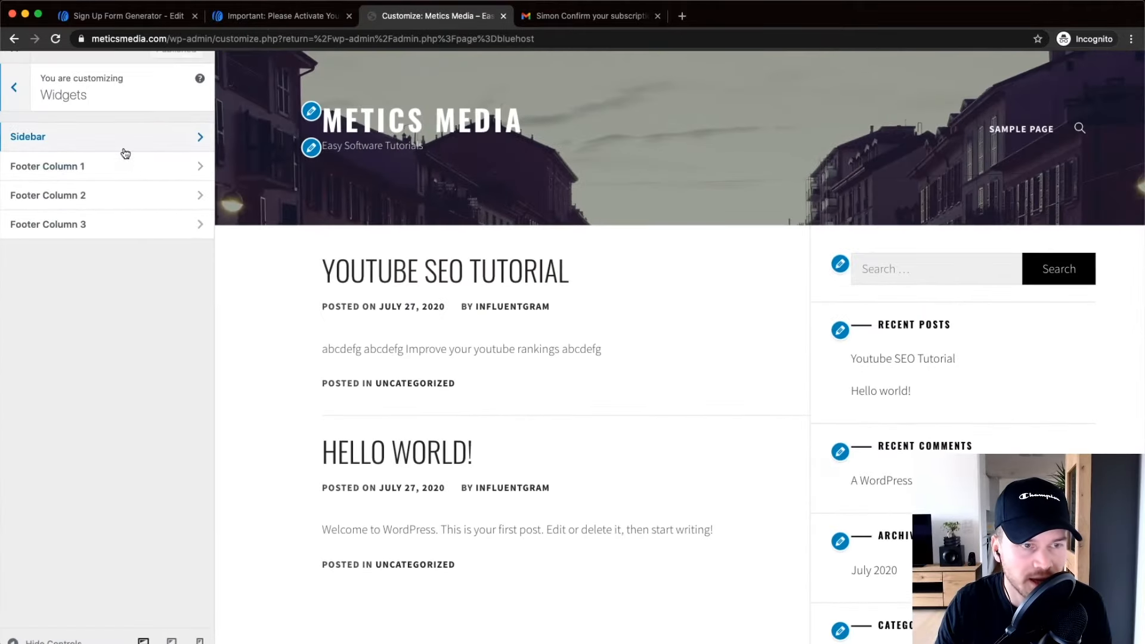
click(92, 139)
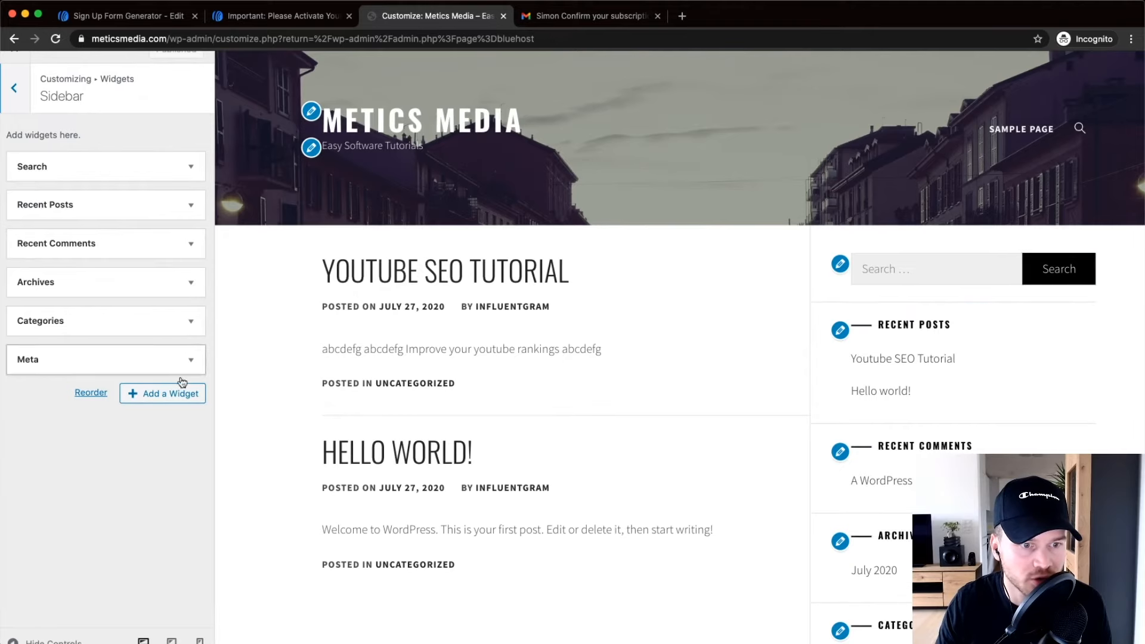
click(160, 396)
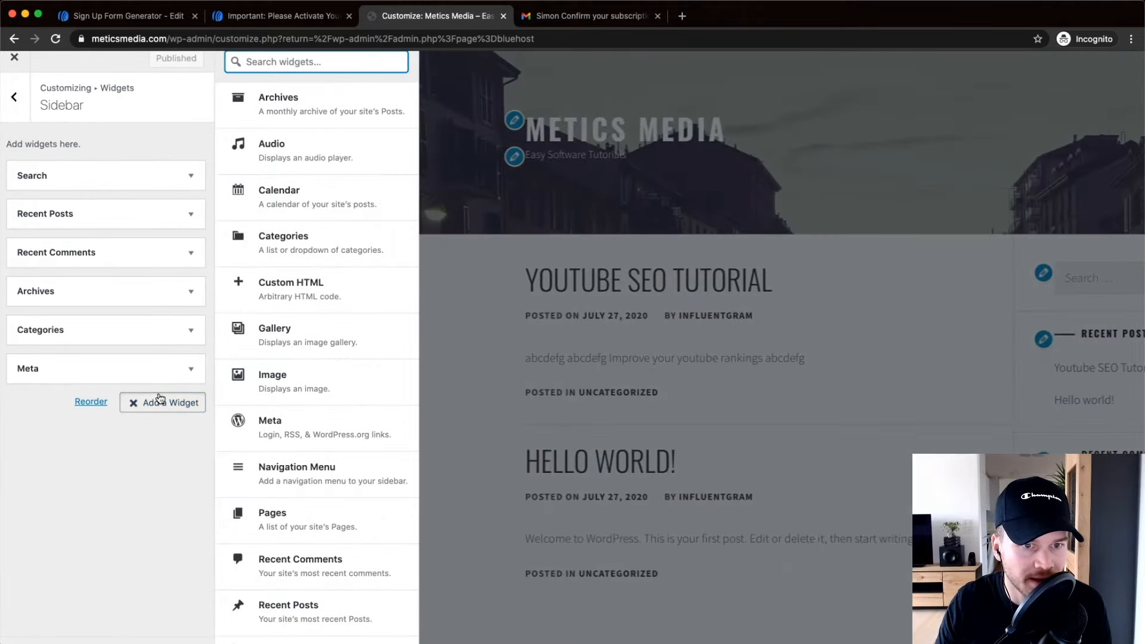
click(281, 291)
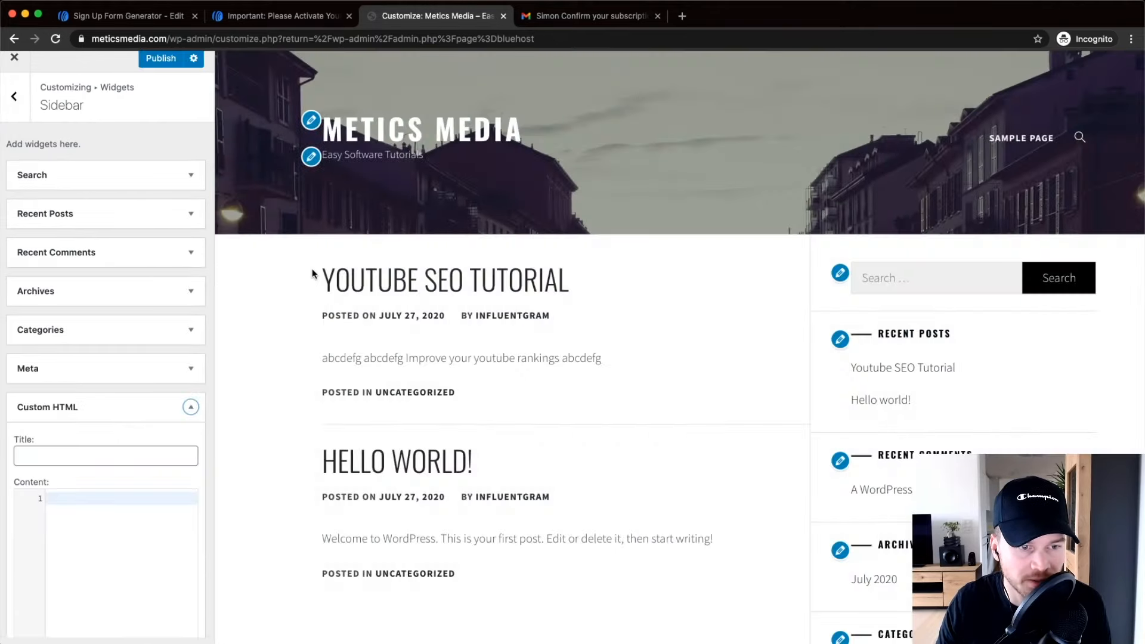
Copy the AWeber JavaScript snippet again after the first paste attempt fails.
scroll(181, 426, down, 3)
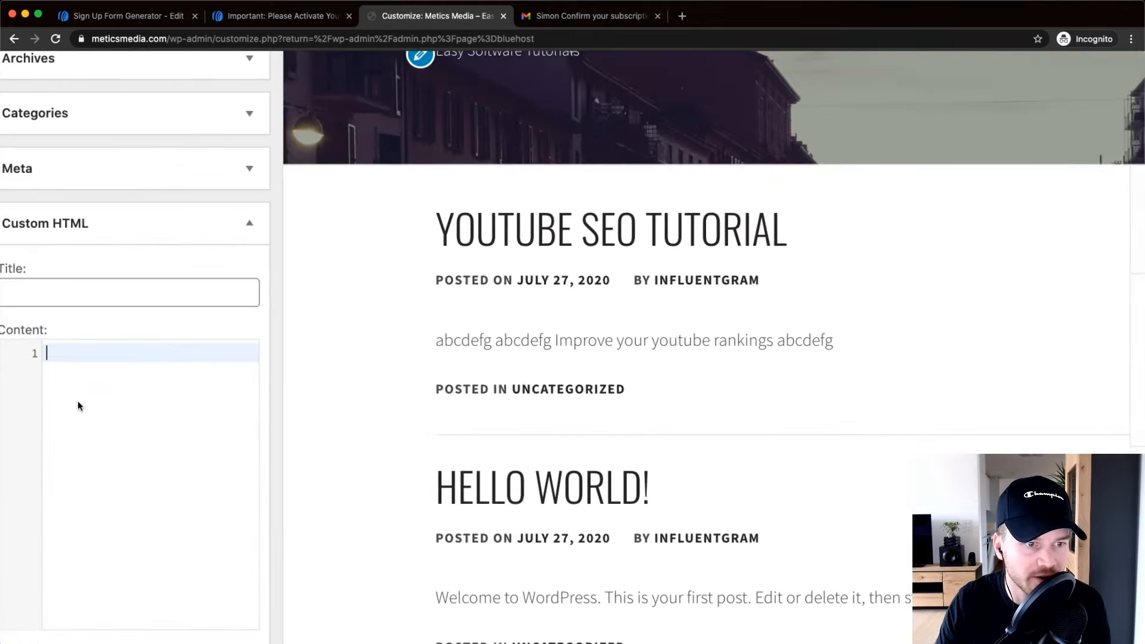
right_click(88, 374)
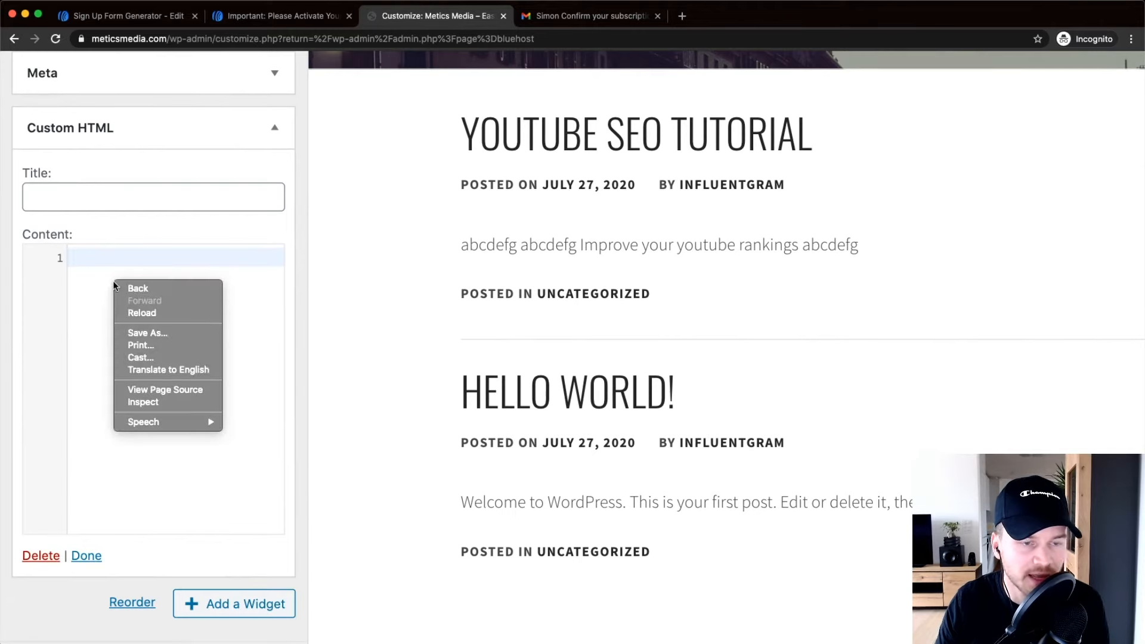
click(83, 275)
click(126, 15)
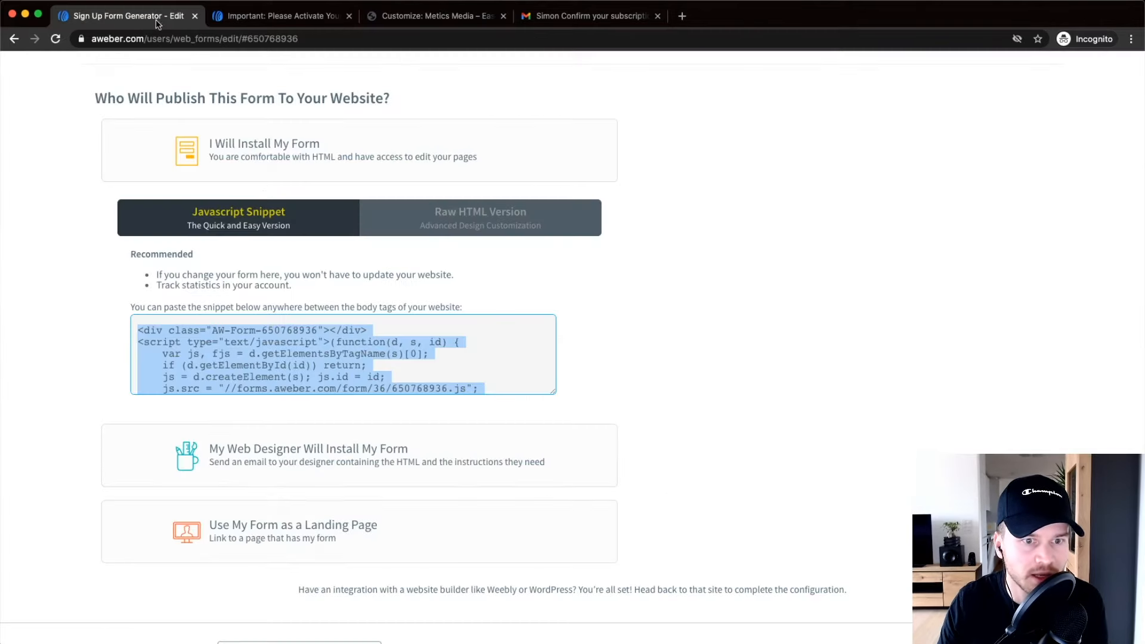
right_click(259, 345)
click(295, 377)
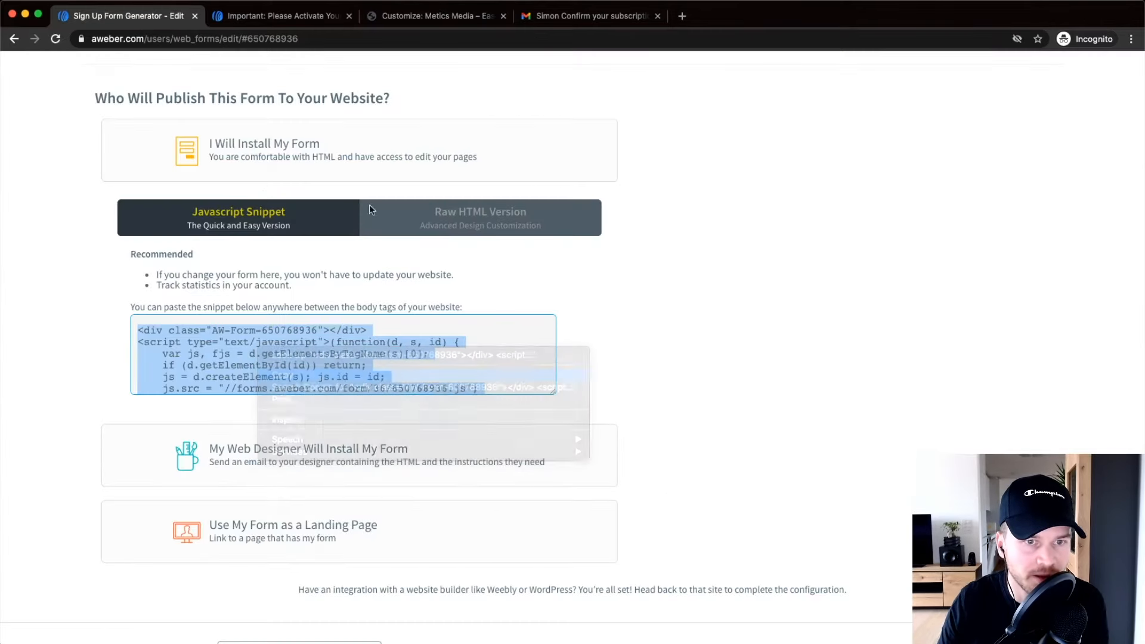
click(438, 16)
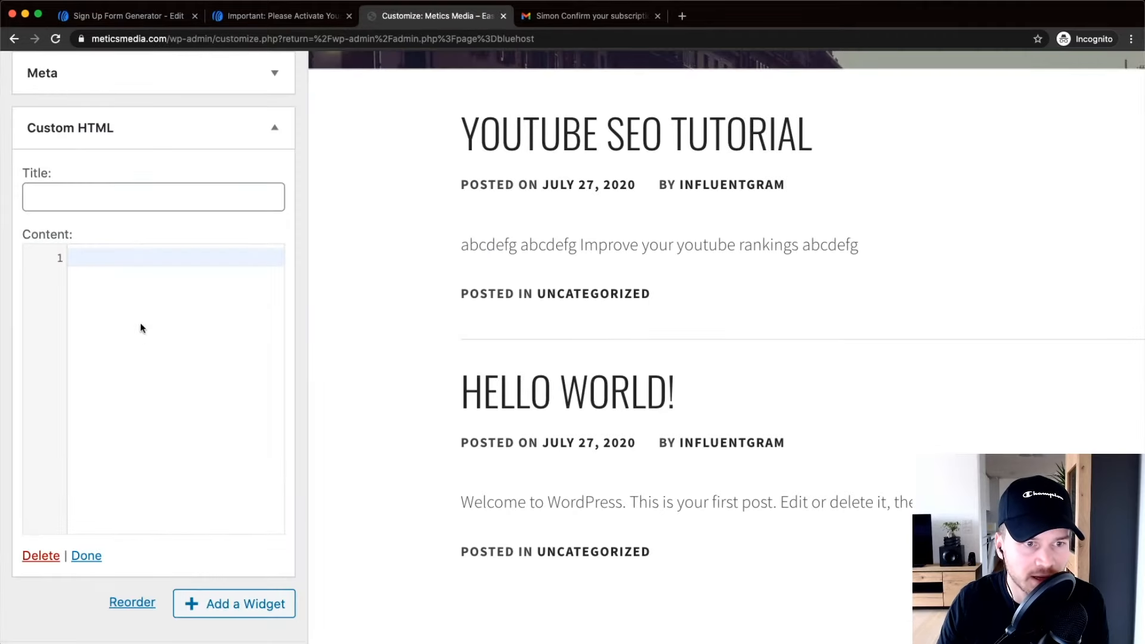
Paste the snippet into the Custom HTML widget's Content box and publish the Customizer changes.
right_click(174, 307)
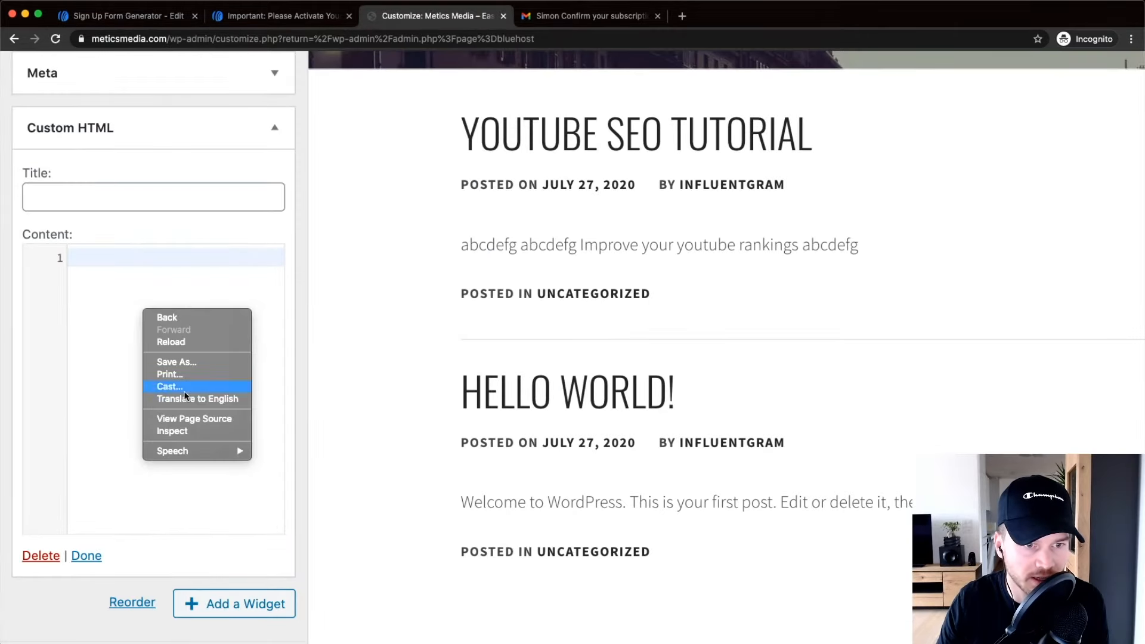
click(116, 369)
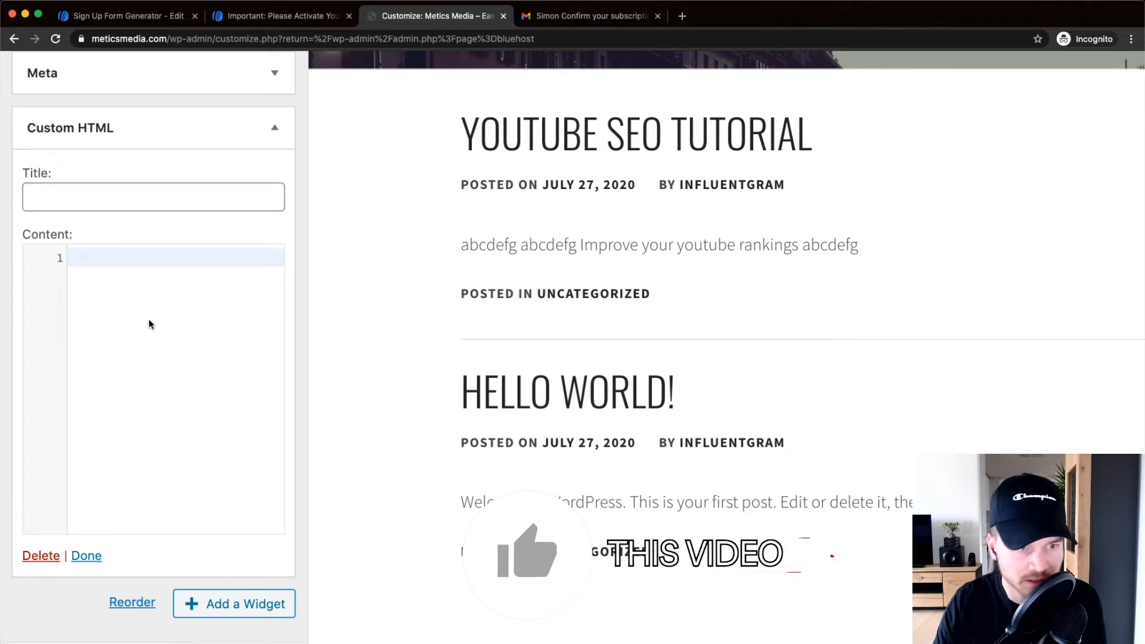
key(super+v)
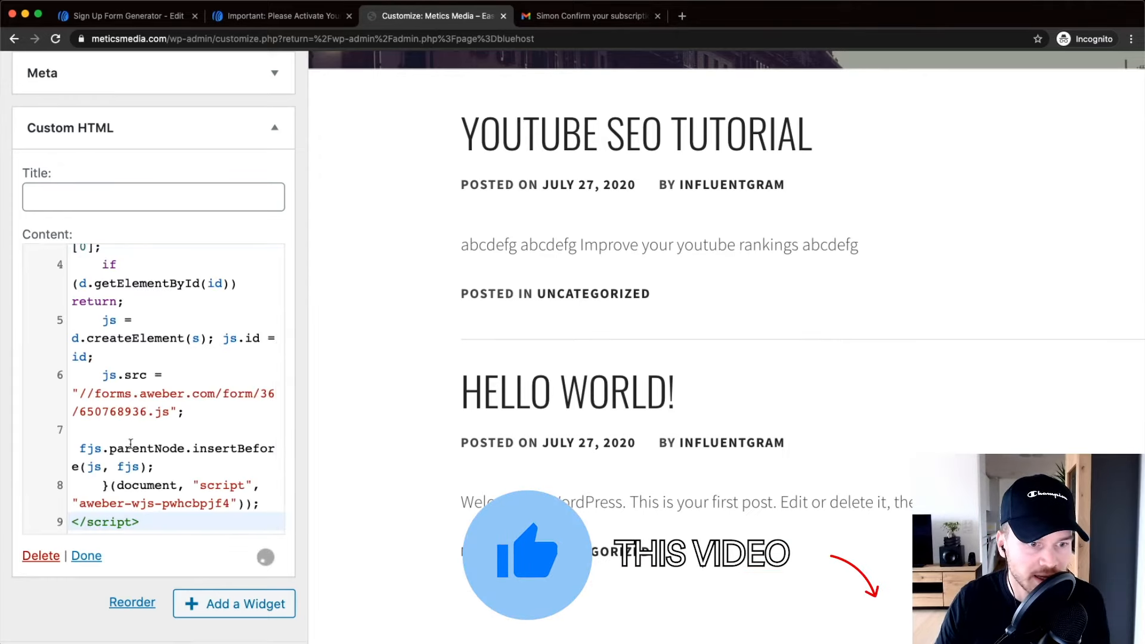
click(86, 556)
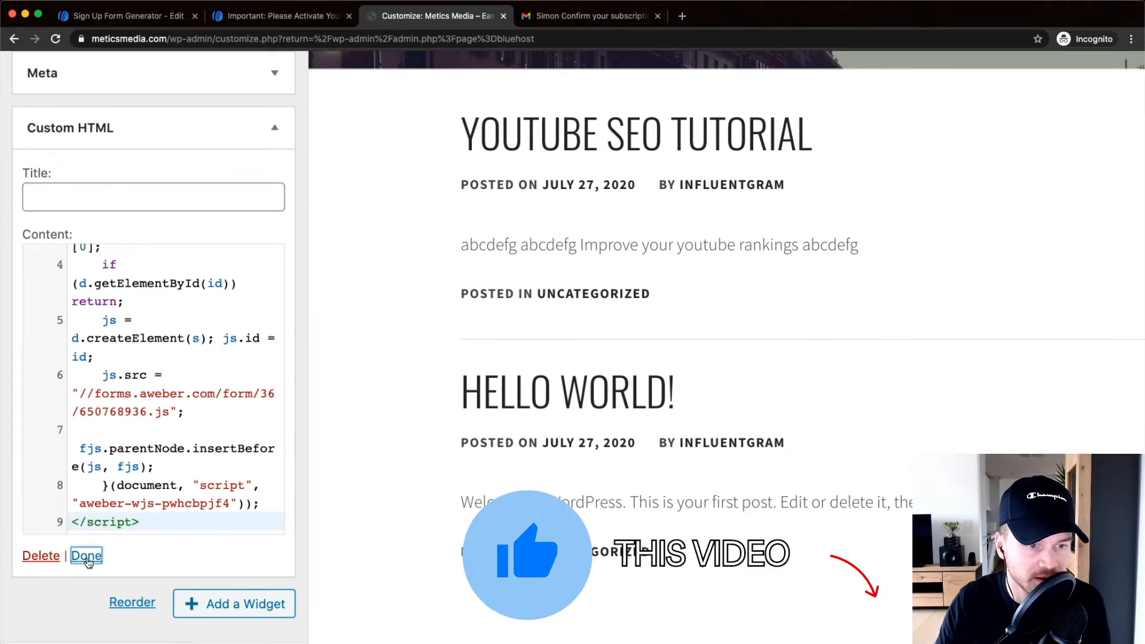
key(super+0)
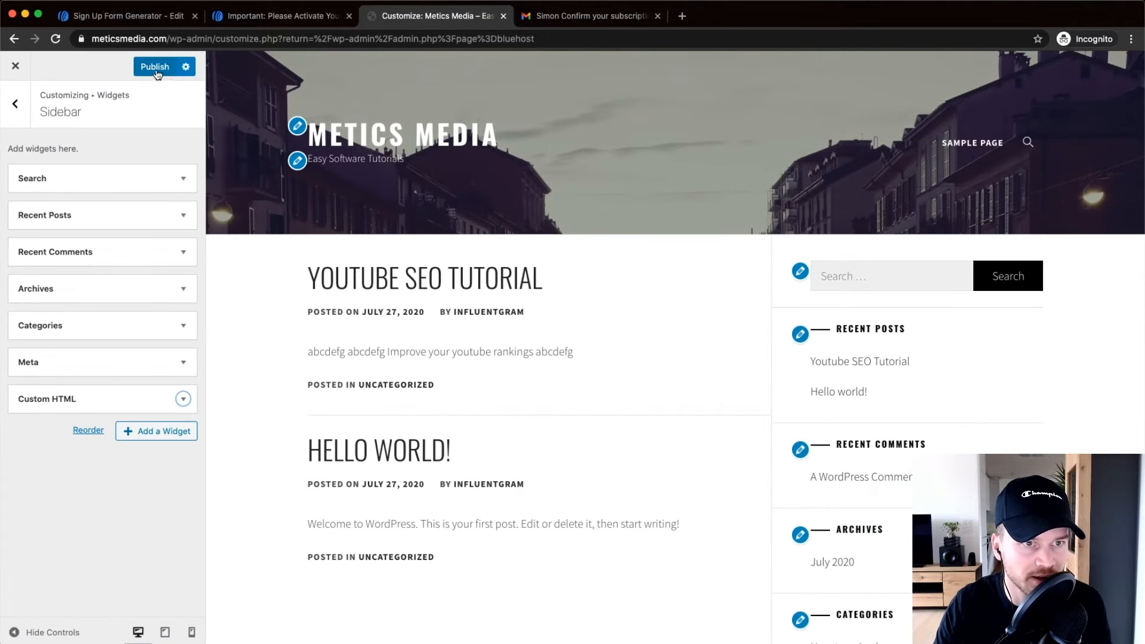
click(155, 68)
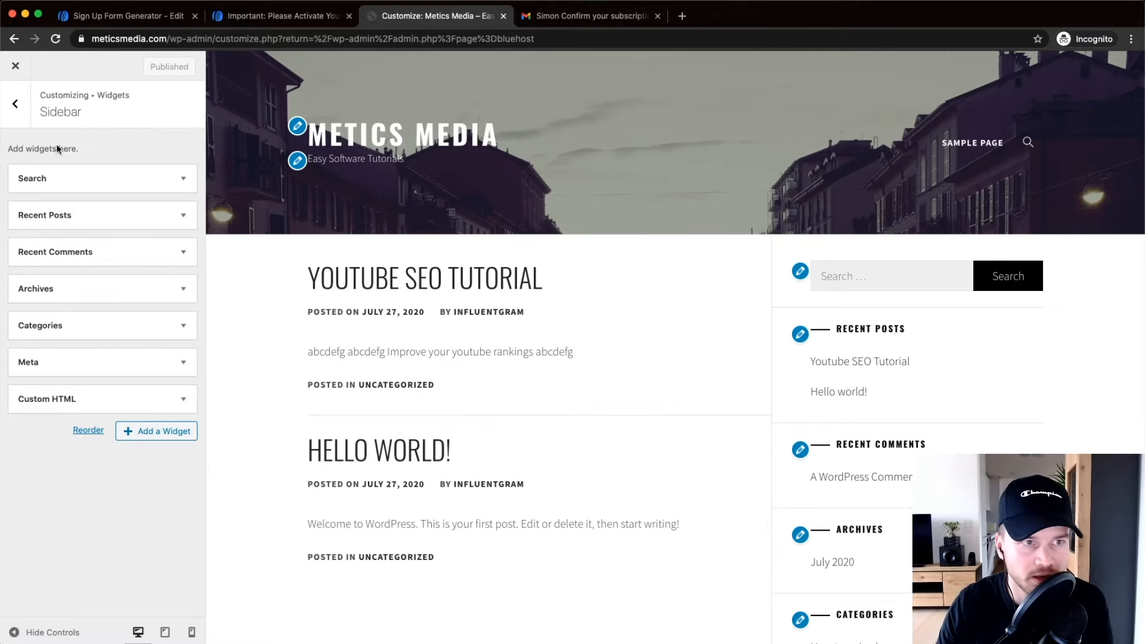
click(18, 70)
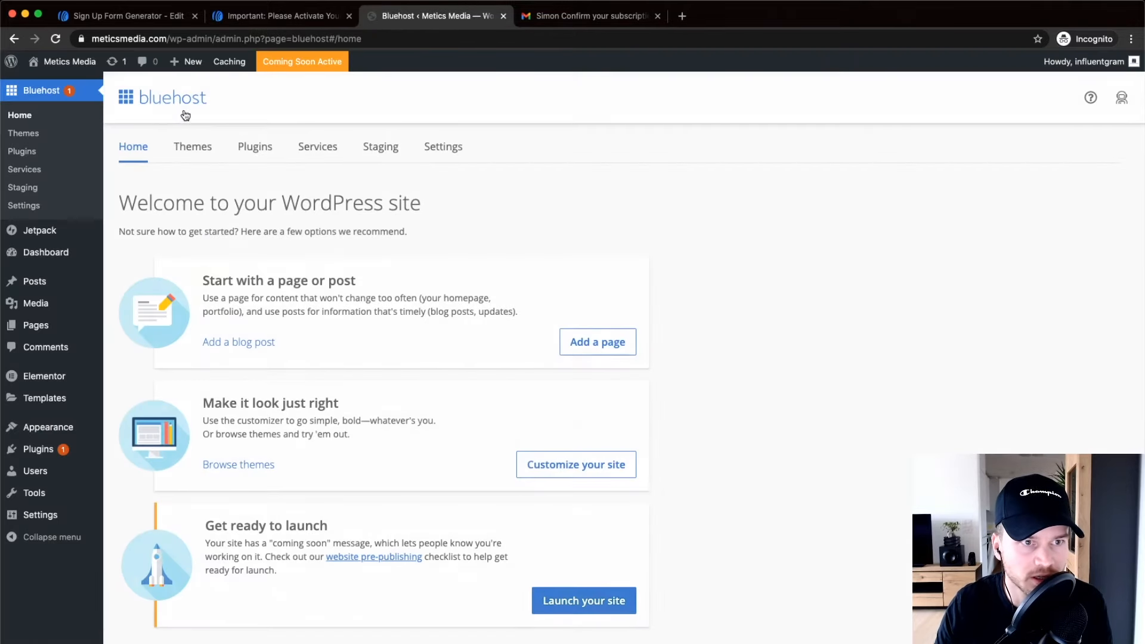
Open the live WordPress site in a new tab and scroll to the sidebar sign-up form.
mouse_move(78, 70)
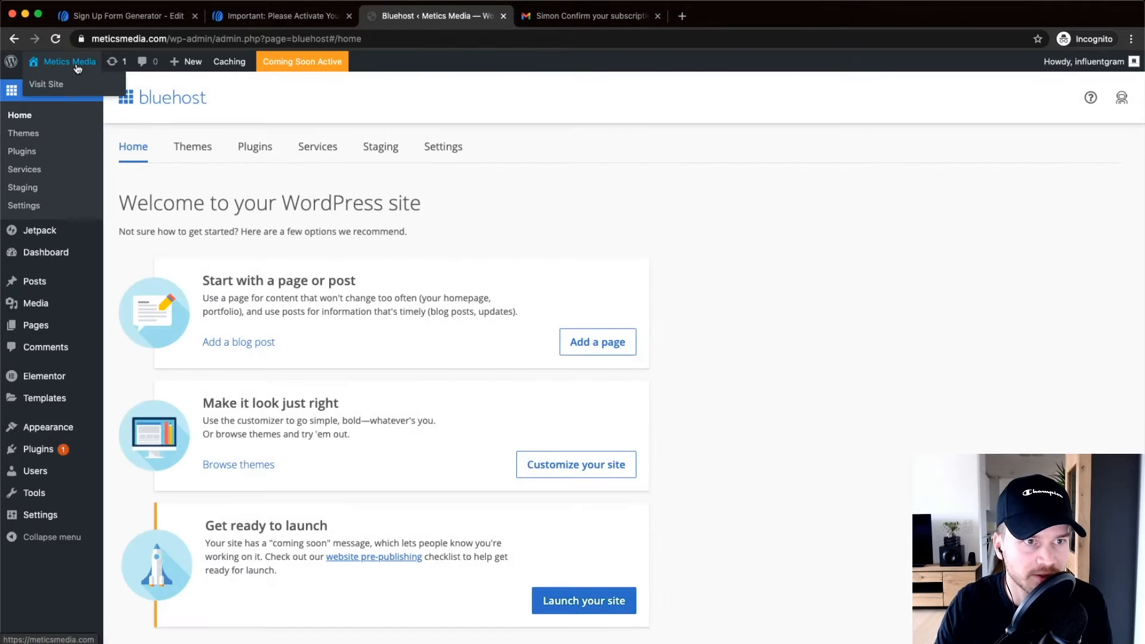
click(57, 86)
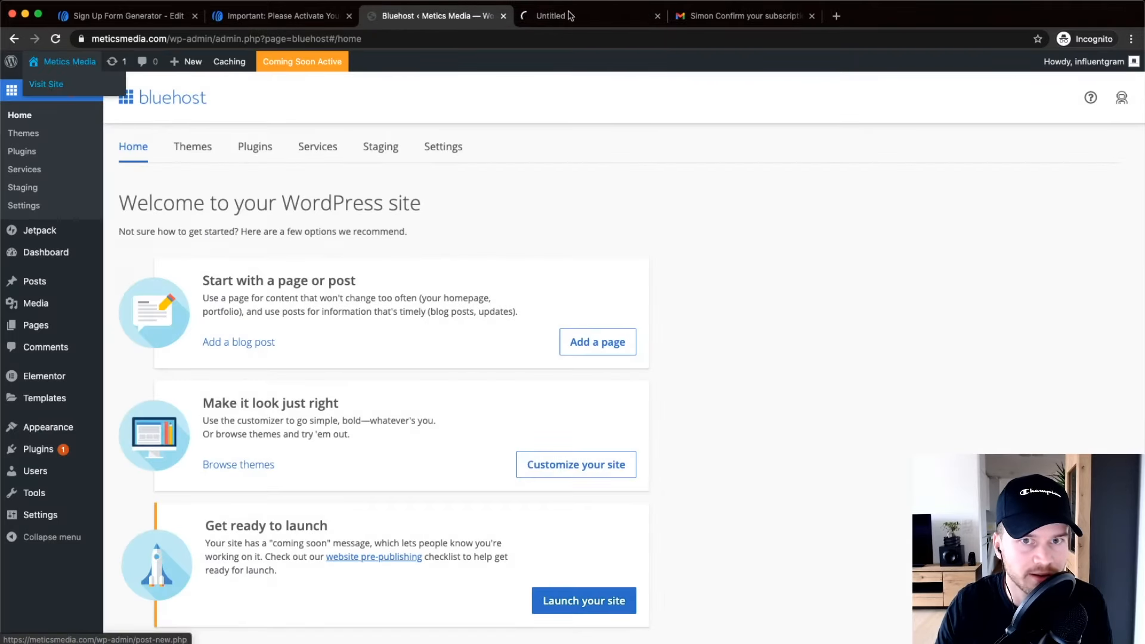
scroll(686, 209, down, 15)
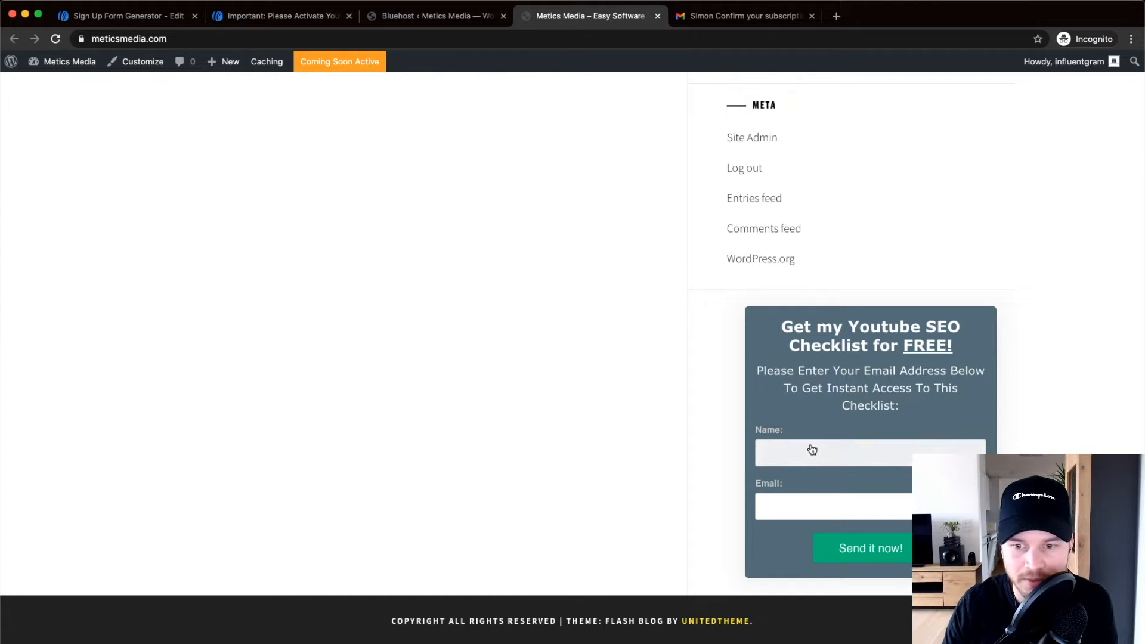
Submit the sidebar sign-up form with a test name and e-mail address.
click(785, 460)
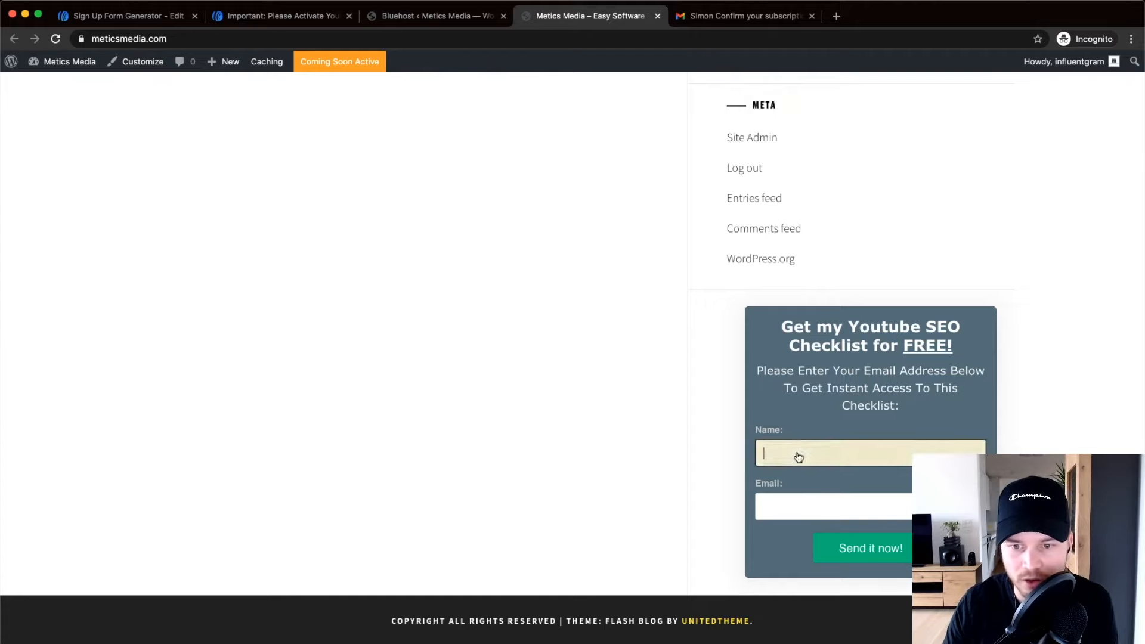
text(SImo)
key(BackSpace)
key(BackSpace)
key(BackSpace)
text(imon)
key(Tab)
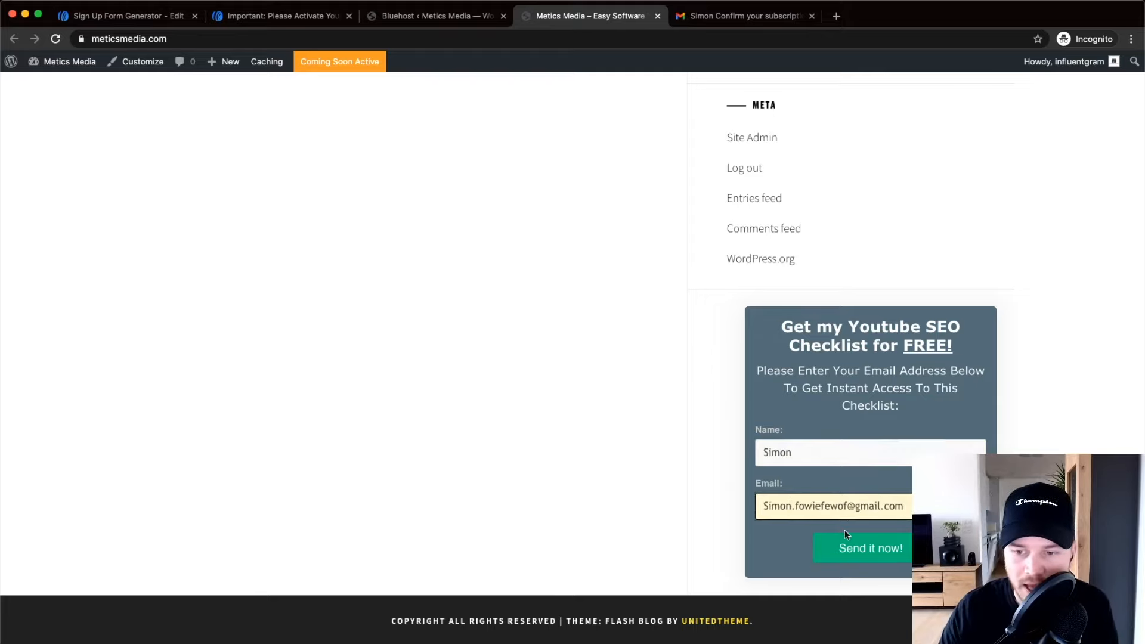
click(853, 547)
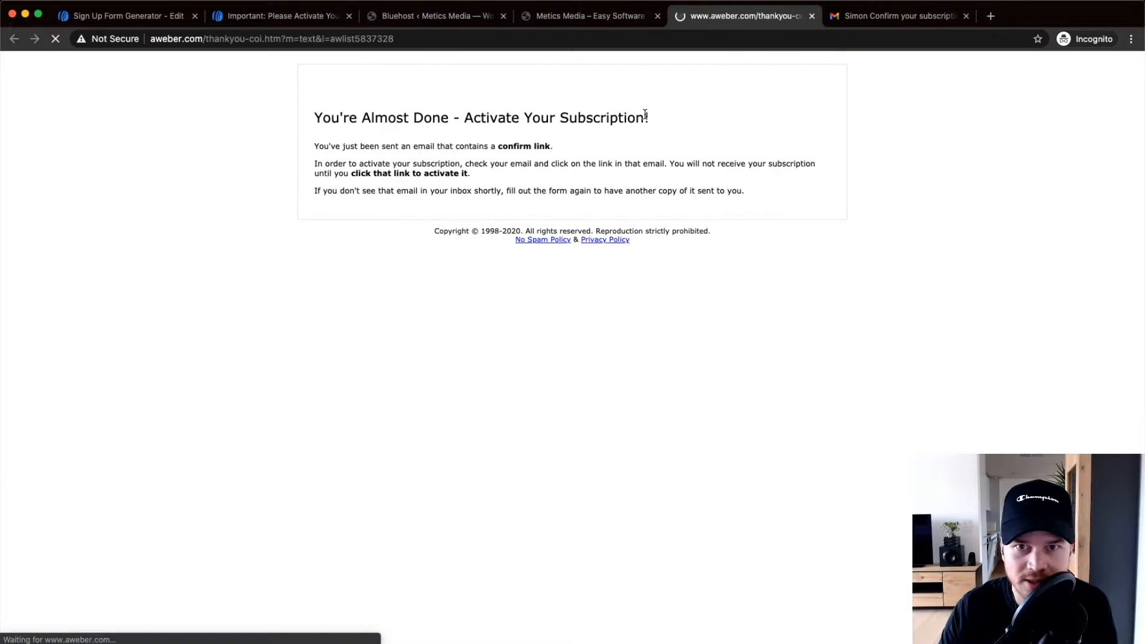
Go back to the site page with the sign-up form and look it over.
scroll(398, 132, up, 5)
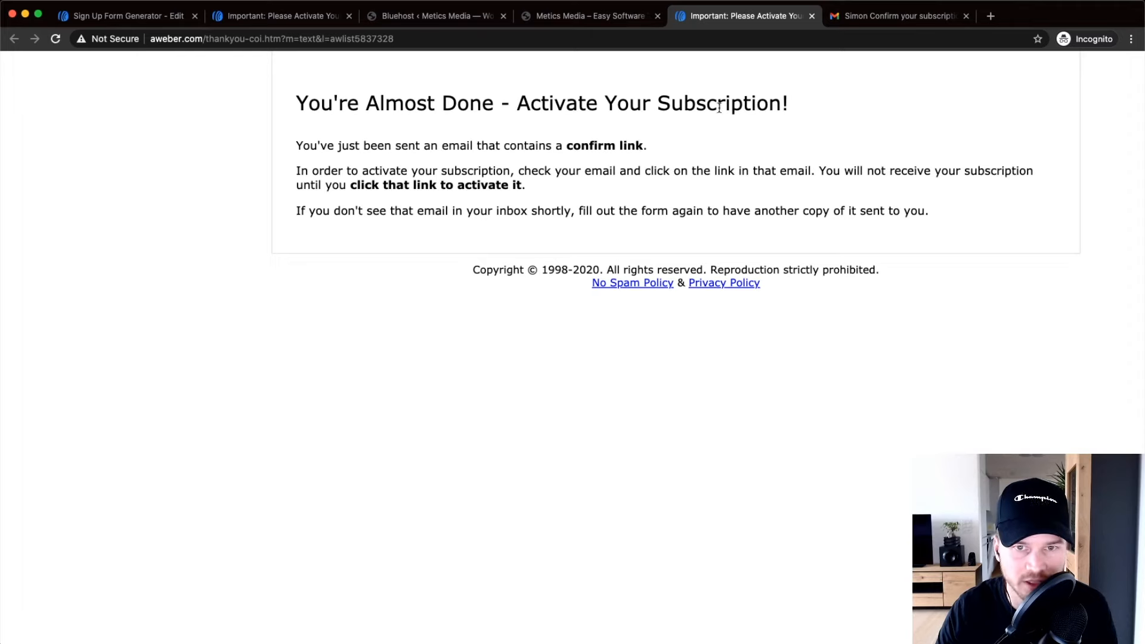
click(595, 18)
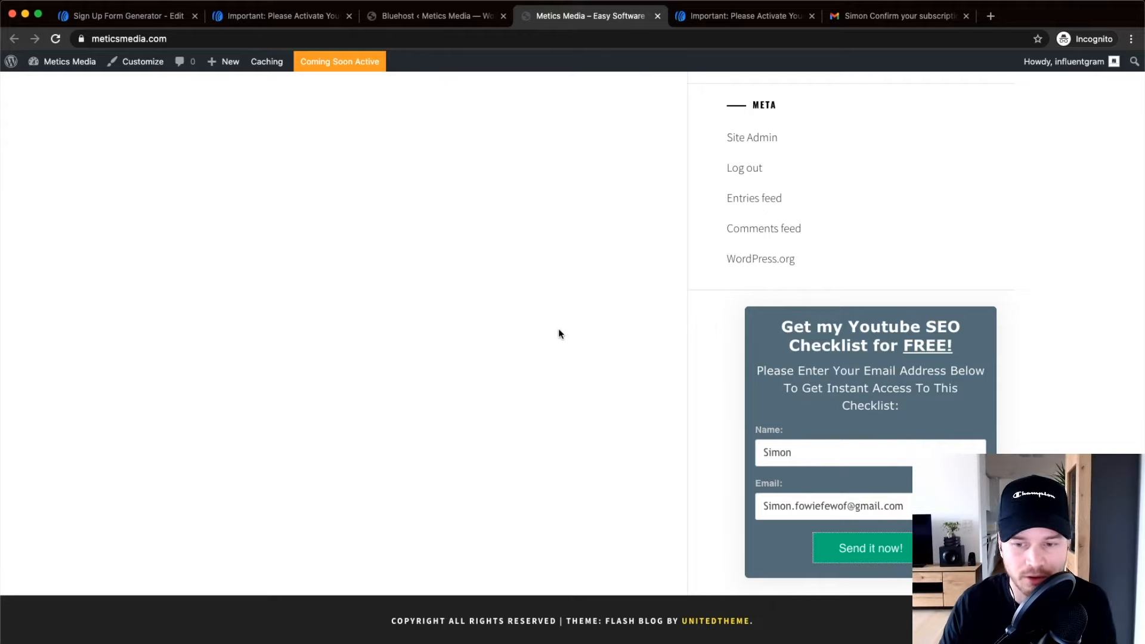
scroll(556, 347, up, 7)
scroll(556, 347, up, 1)
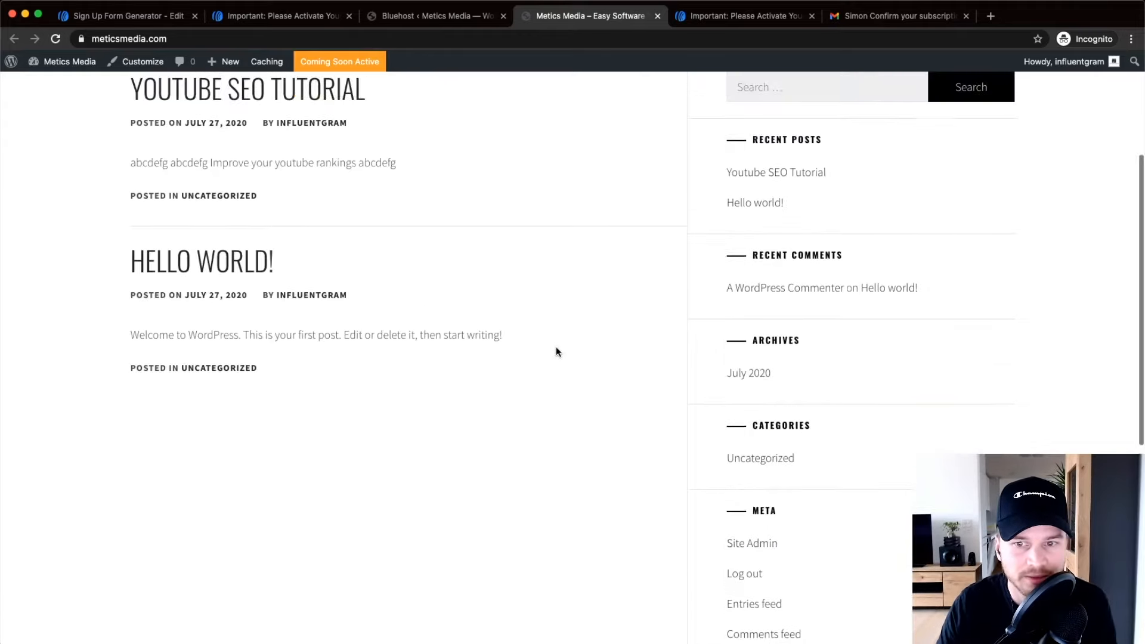
scroll(863, 559, down, 6)
scroll(864, 559, down, 2)
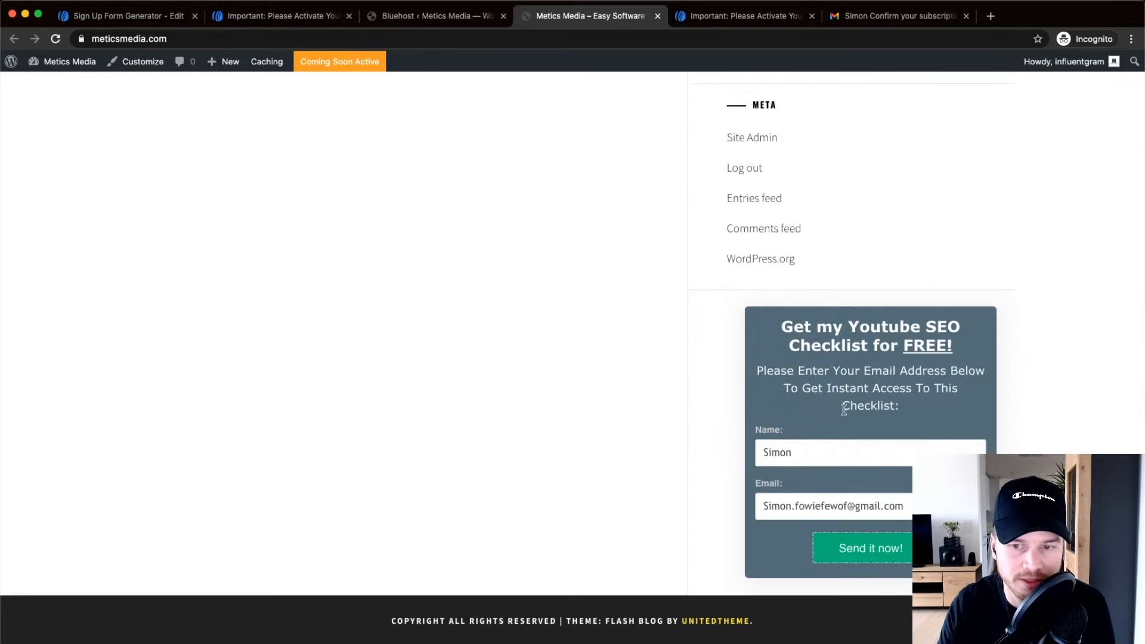
scroll(345, 463, up, 10)
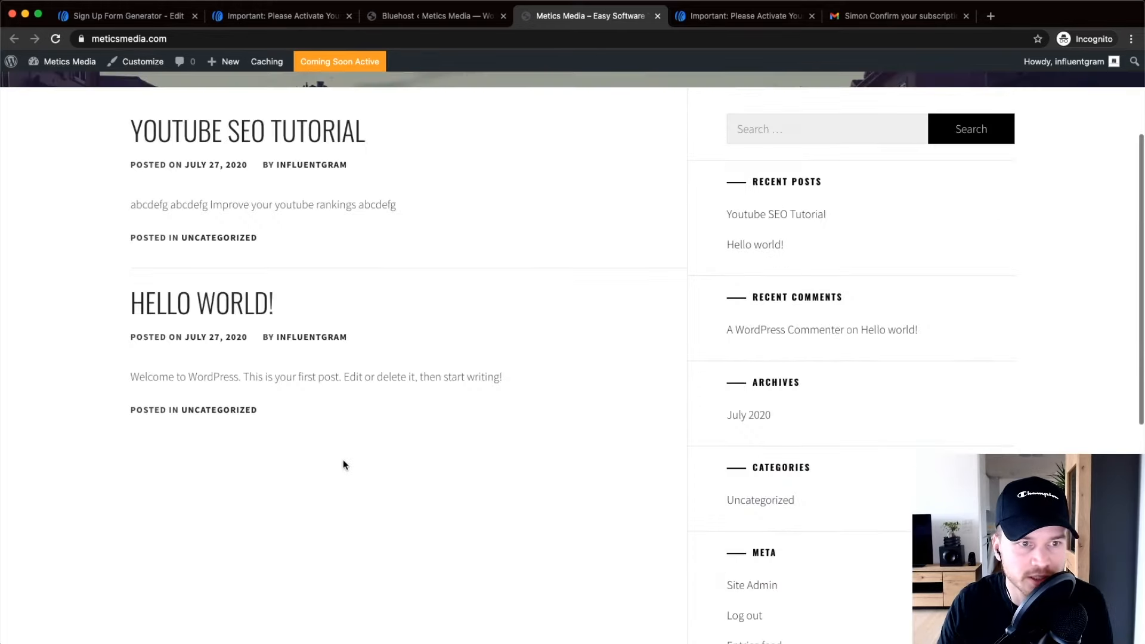
In the WordPress admin, open the All Posts list.
click(412, 16)
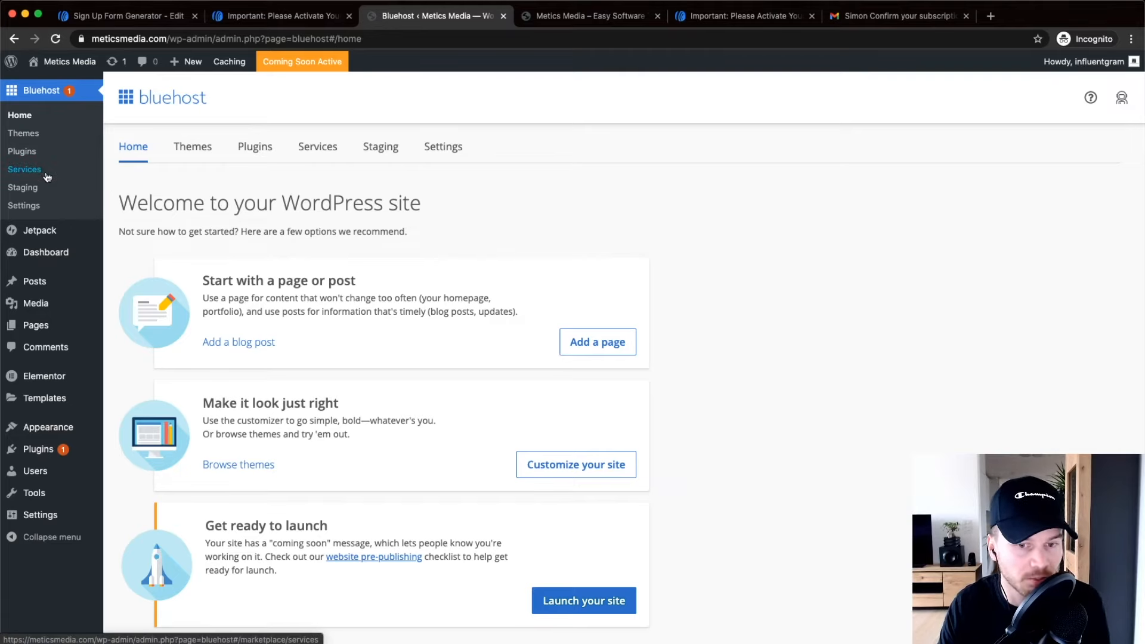
mouse_move(71, 281)
click(129, 284)
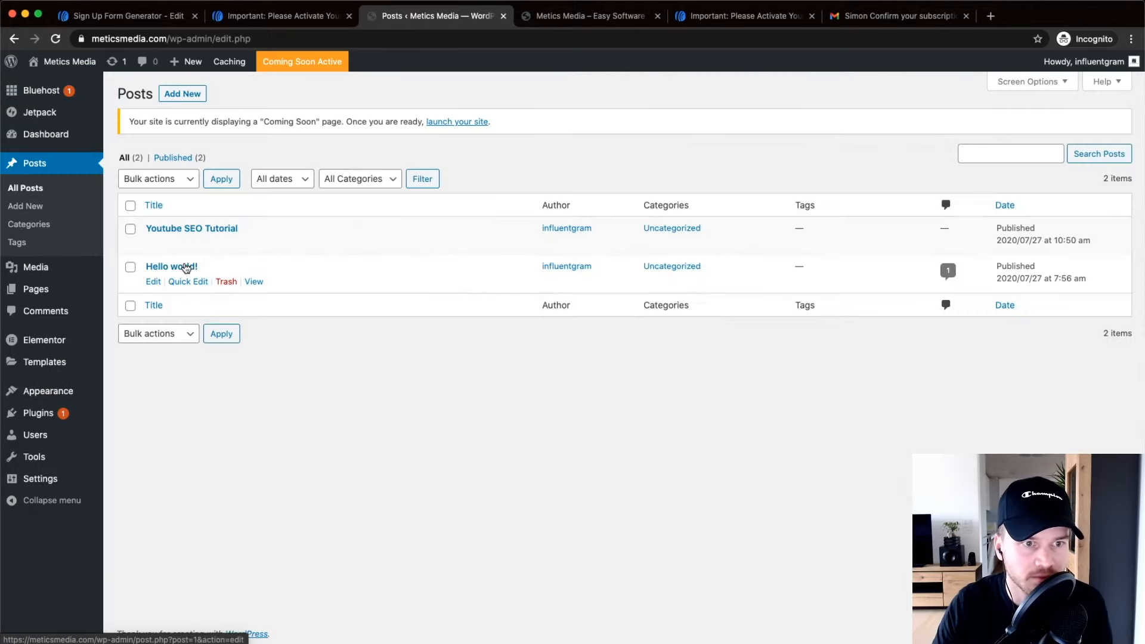
Edit the Youtube SEO Tutorial post, adding a final paragraph reading 999.
click(183, 229)
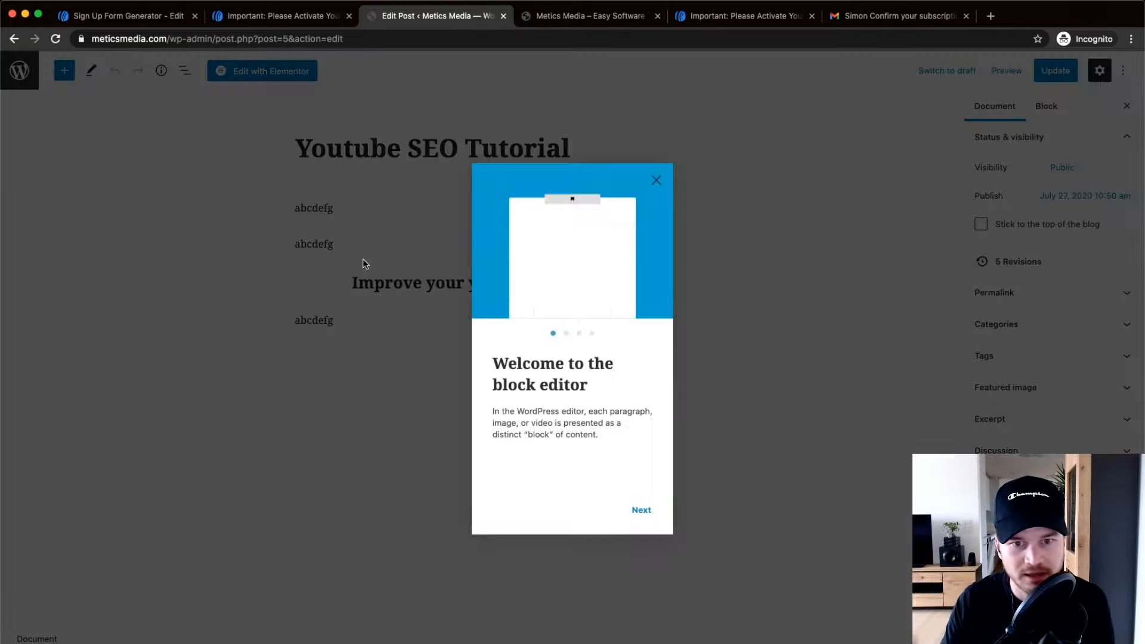
click(656, 180)
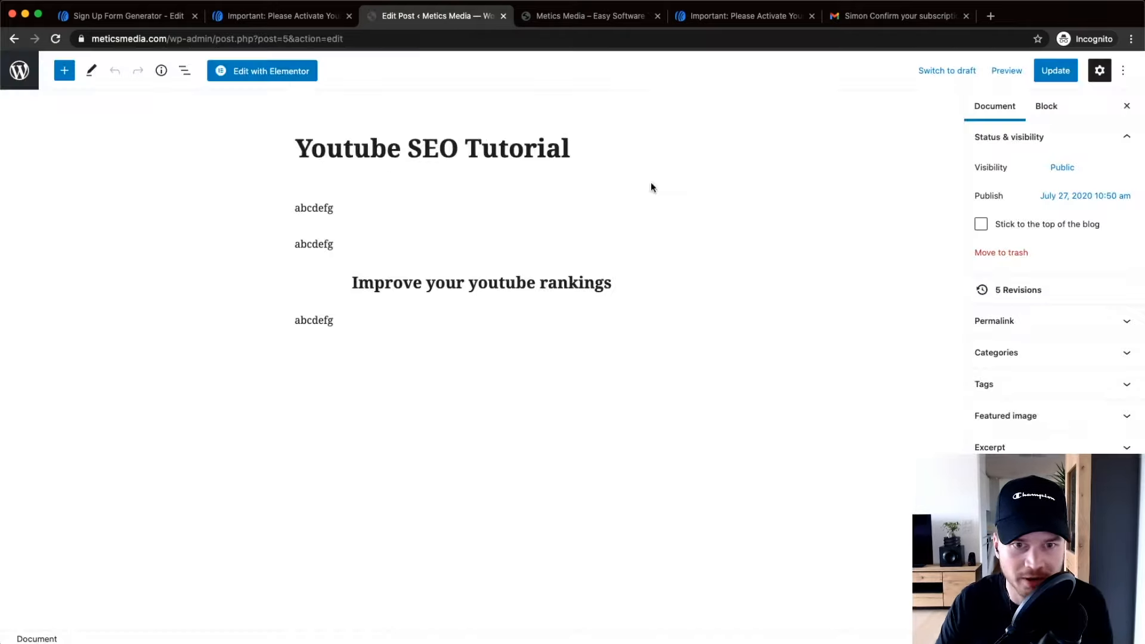
click(381, 316)
key(Return)
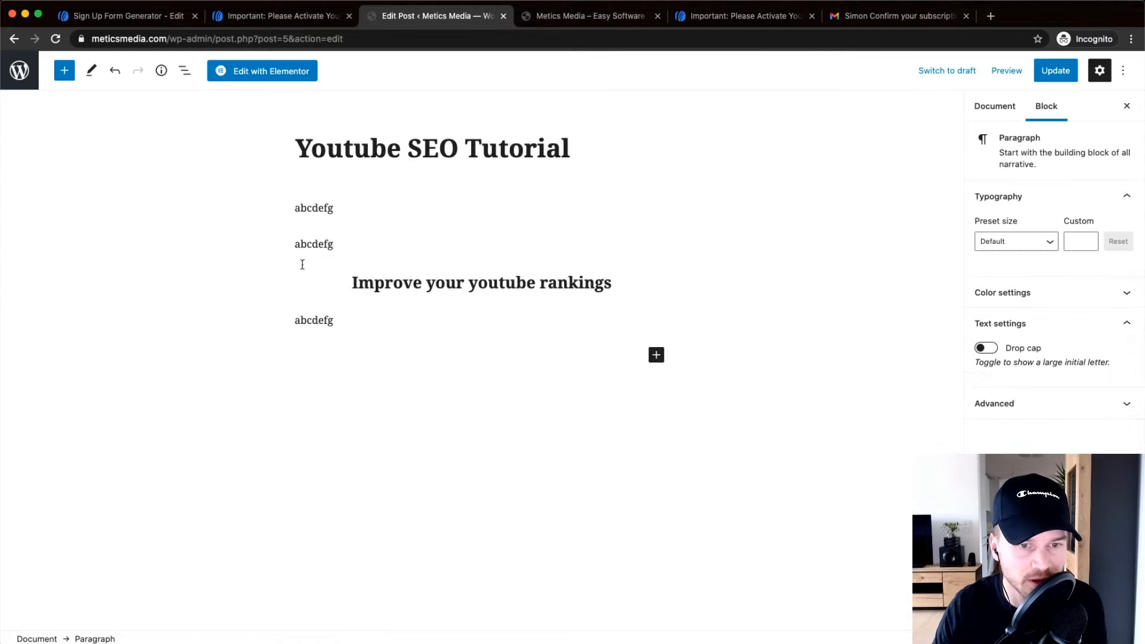
text(999)
click(346, 348)
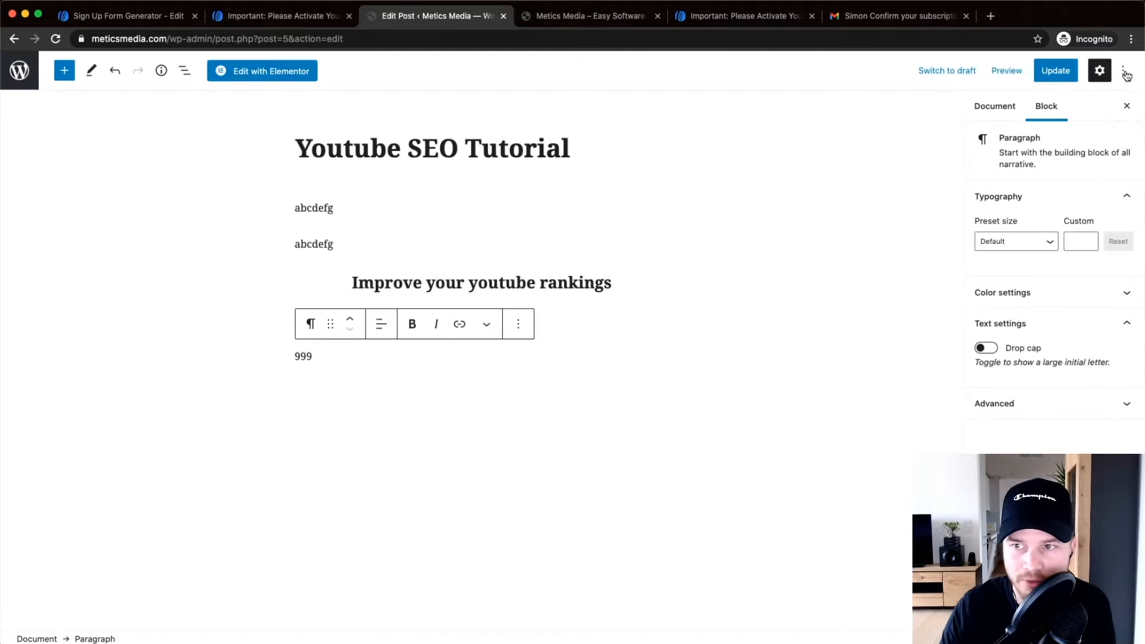
click(1124, 71)
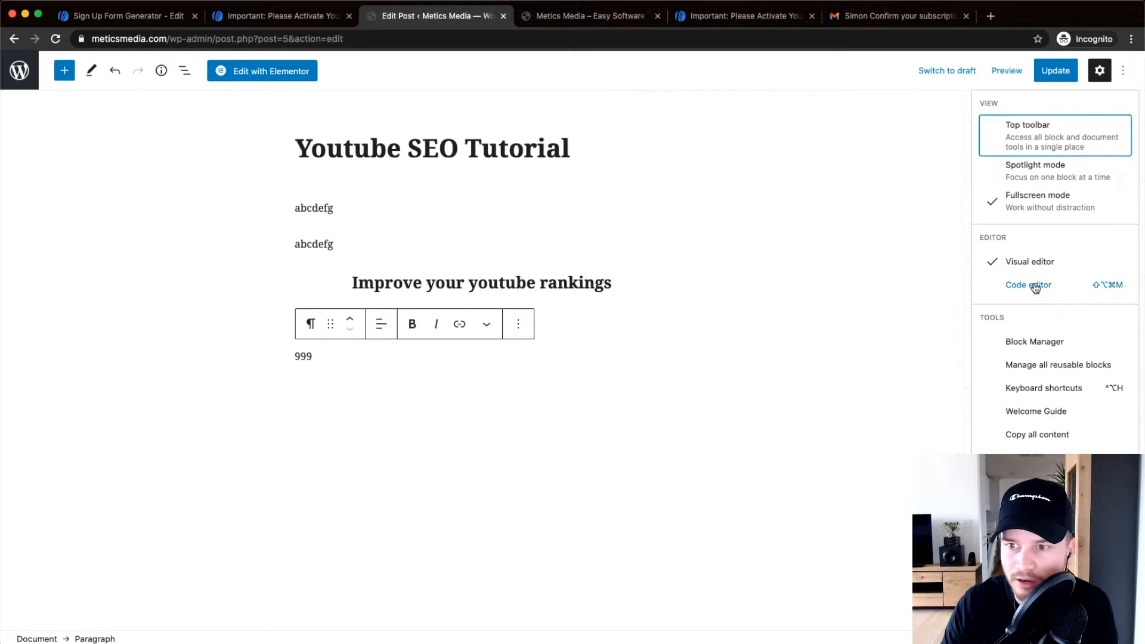
Switch the post to the Code editor and select the 999 placeholder.
click(1035, 288)
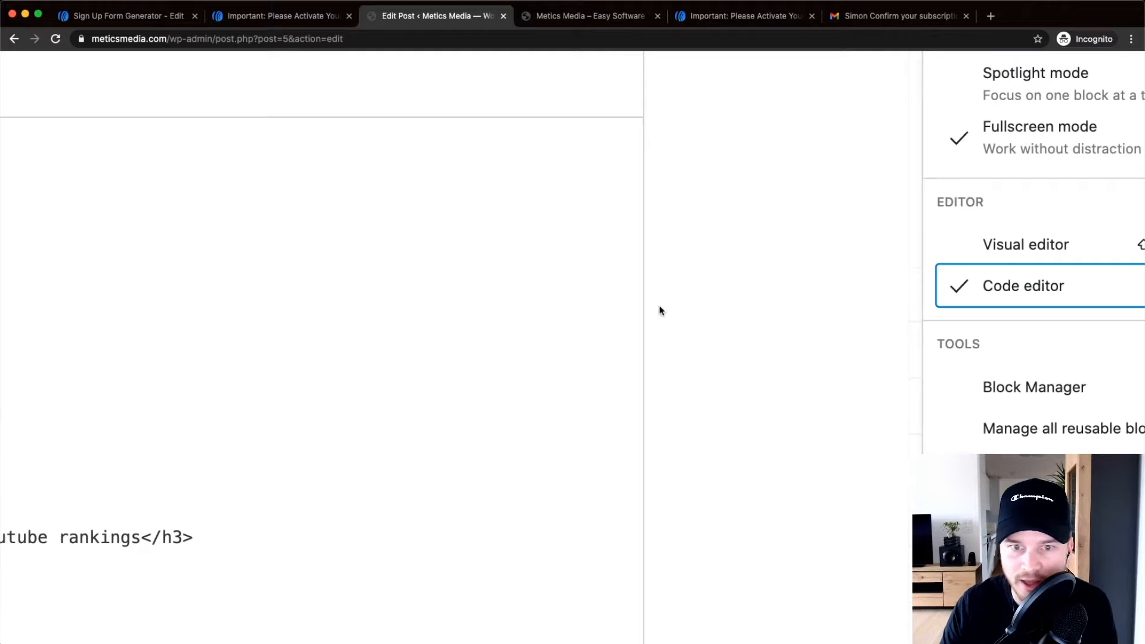
scroll(659, 307, down, 5)
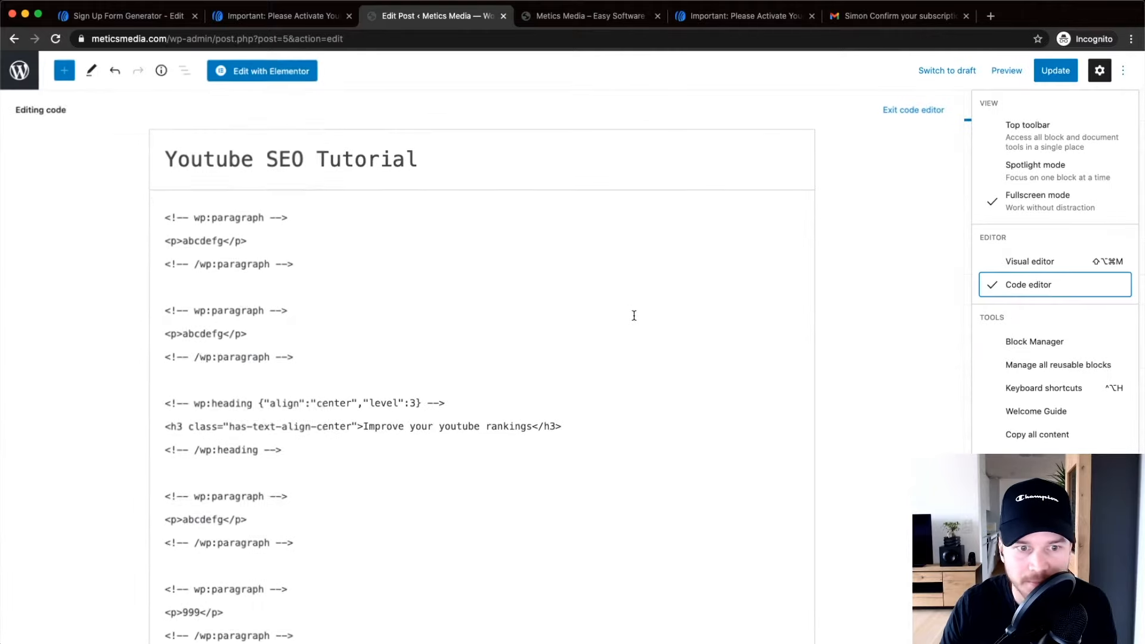
scroll(180, 318, down, 1)
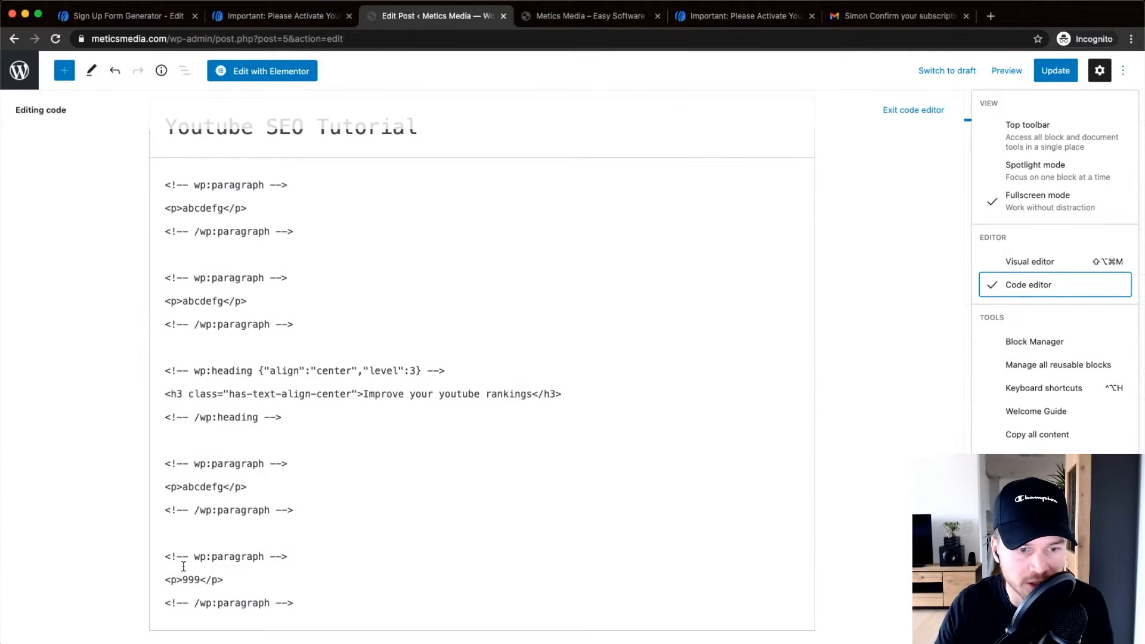
scroll(183, 563, up, 5)
scroll(210, 507, down, 3)
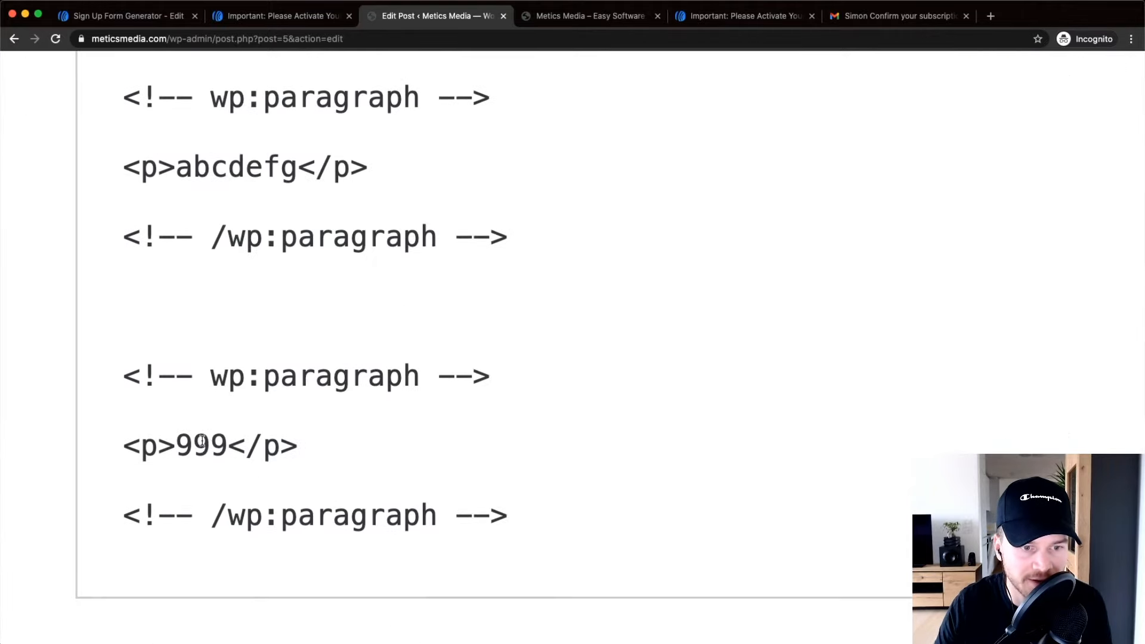
scroll(205, 443, left, 1)
click(204, 443)
drag(204, 443, 247, 442)
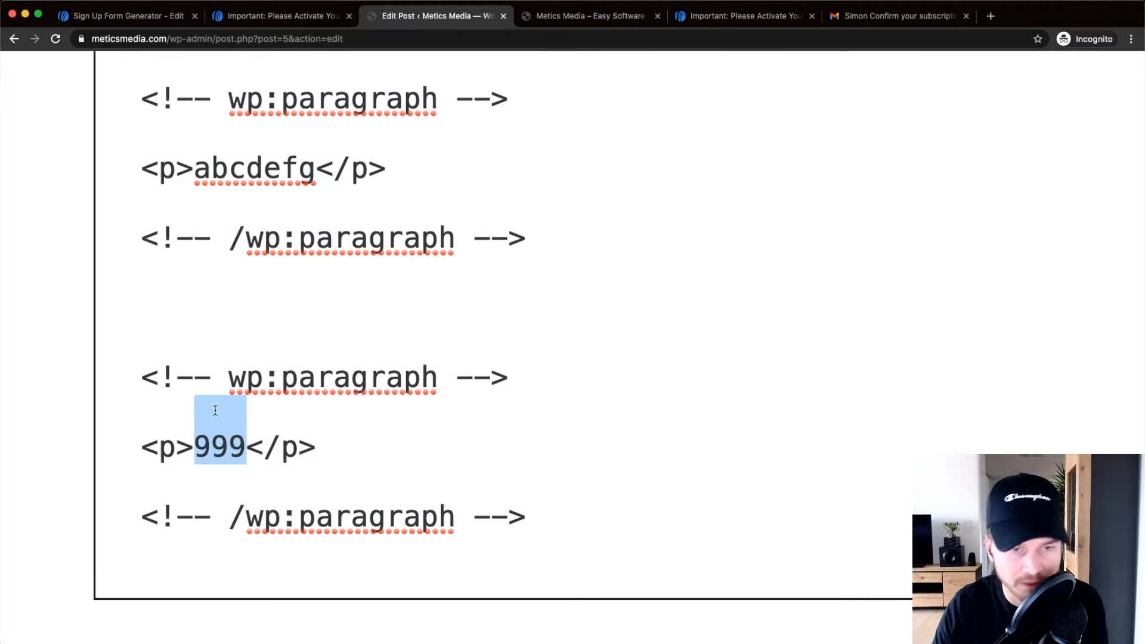
Copy the AWeber form snippet and paste it over the 999 placeholder.
click(134, 18)
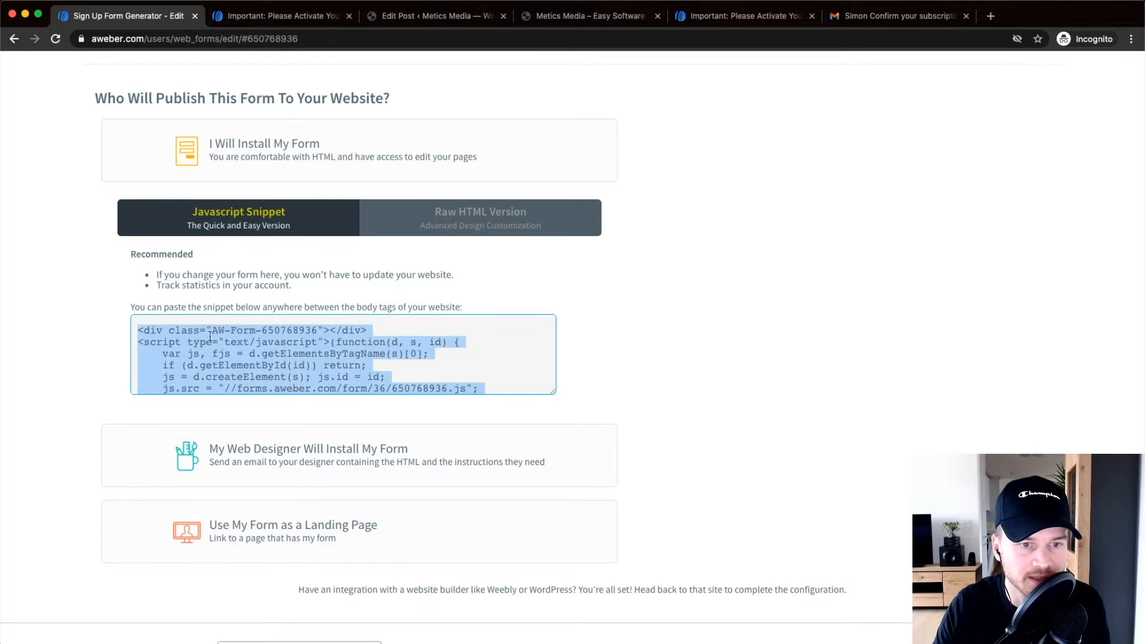
right_click(265, 354)
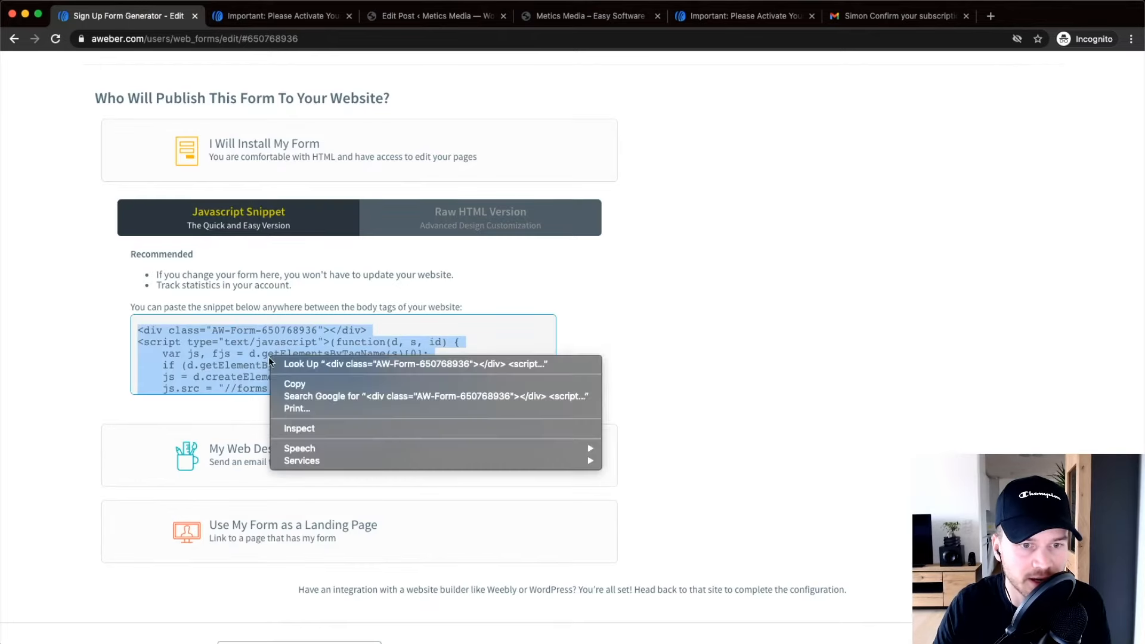
click(304, 384)
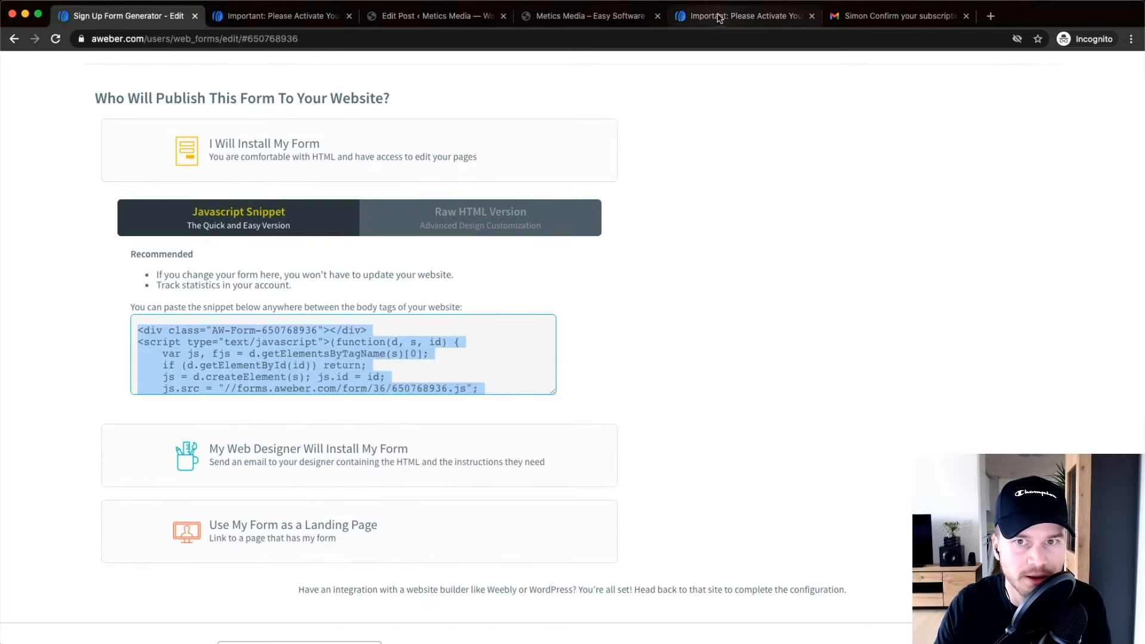
click(569, 18)
click(425, 18)
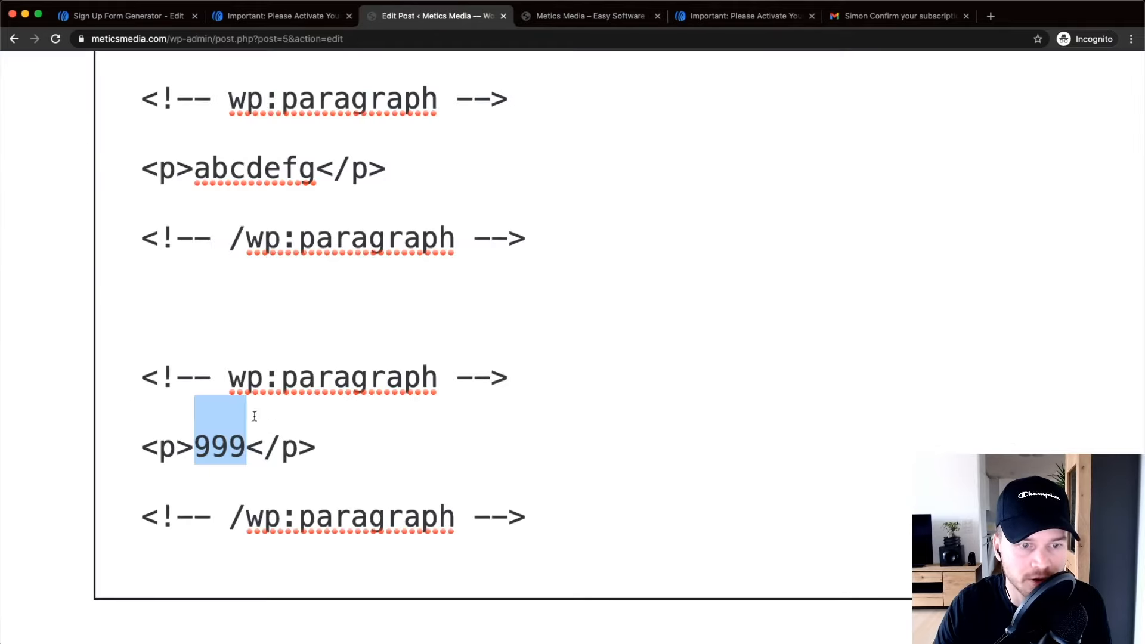
right_click(223, 445)
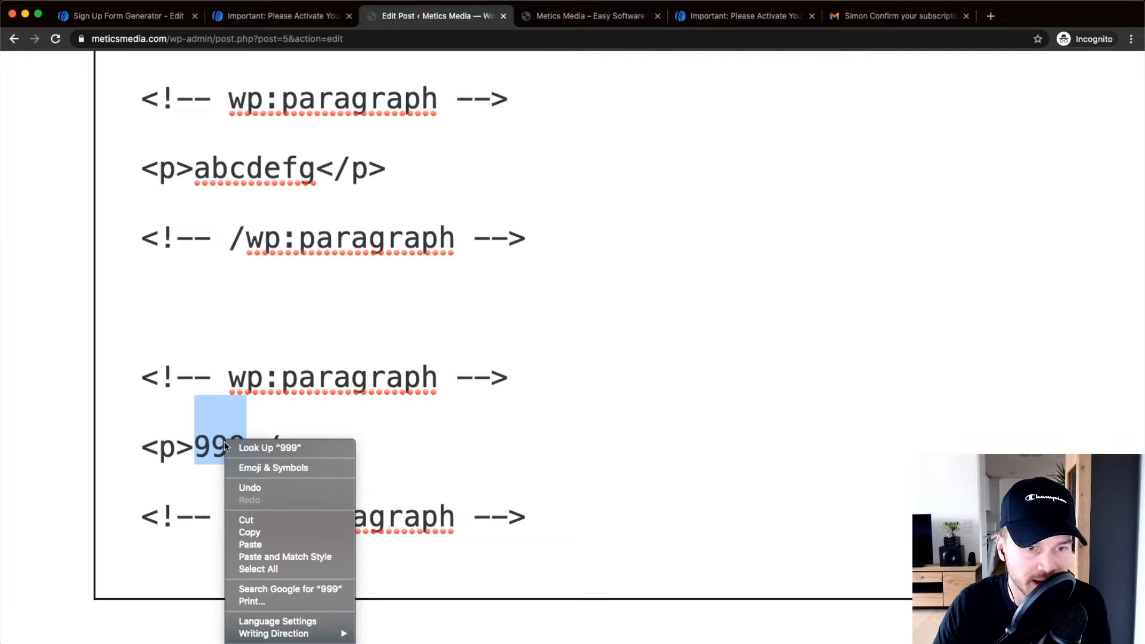
click(243, 541)
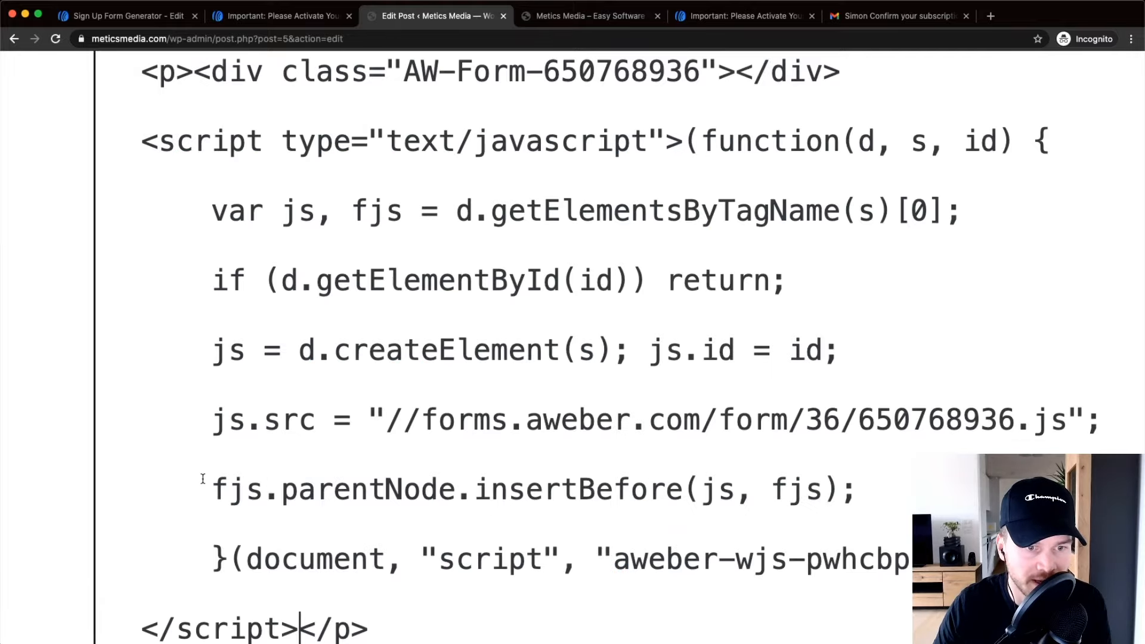
Update the Youtube SEO Tutorial post to save the embedded form.
scroll(453, 408, down, 5)
scroll(330, 437, down, 2)
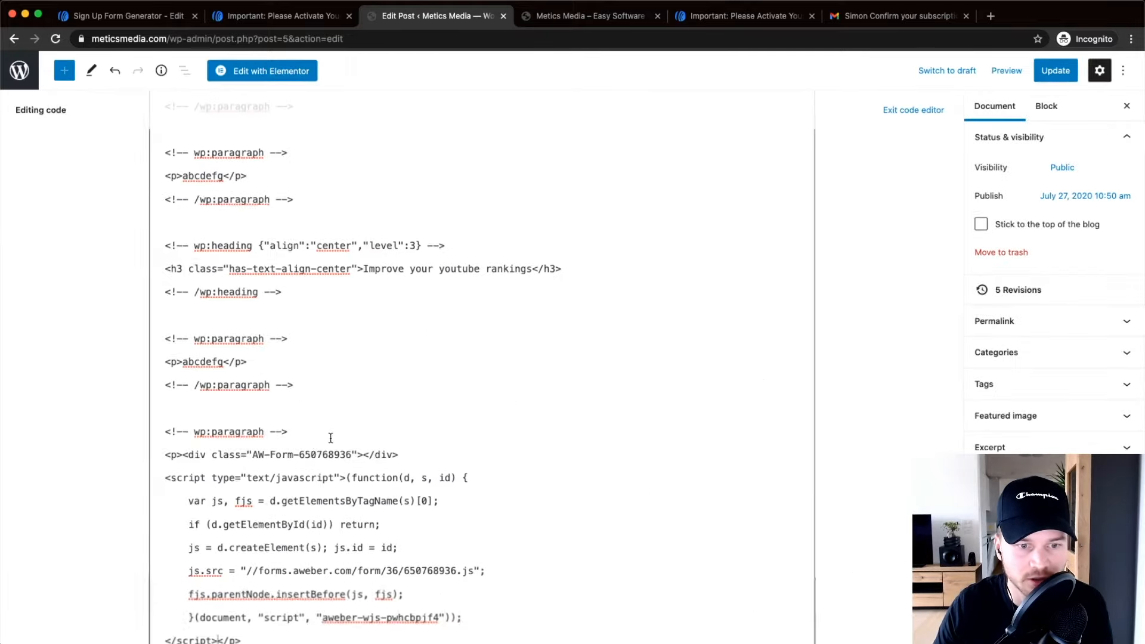
scroll(321, 462, down, 1)
scroll(320, 444, up, 3)
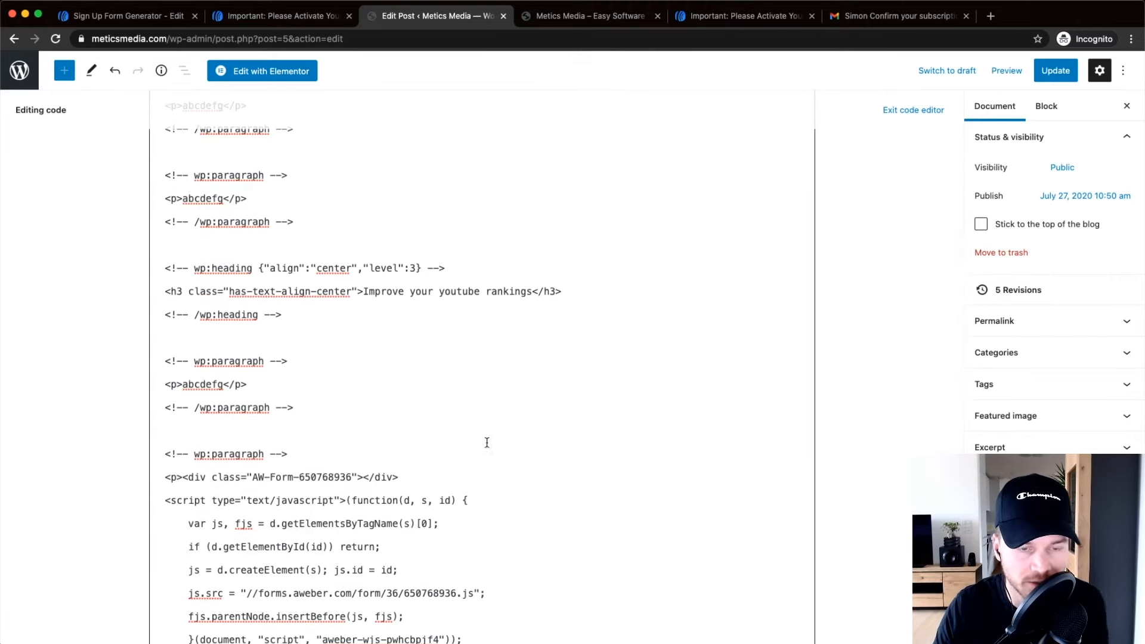
click(1045, 74)
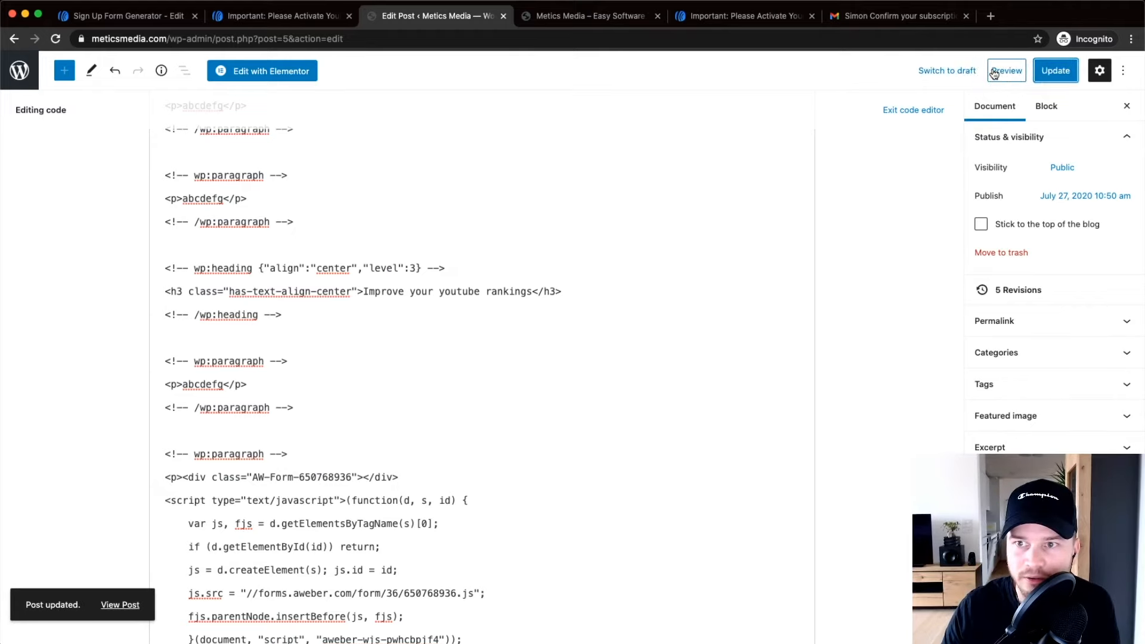
click(992, 73)
Preview the Youtube SEO Tutorial post in a new tab and scroll to the form.
click(894, 190)
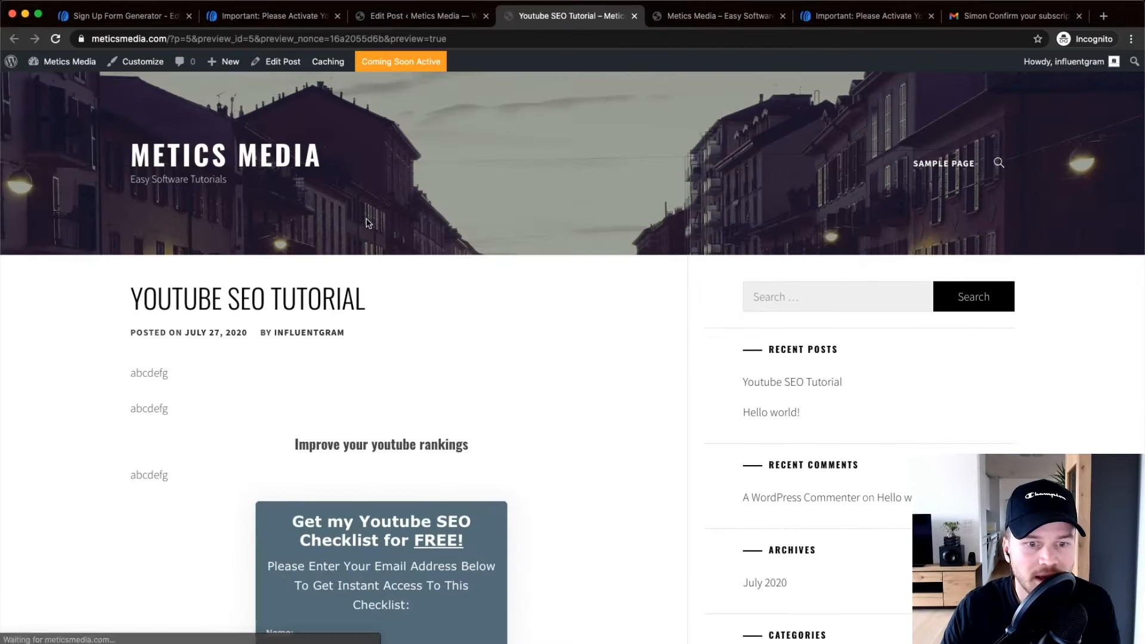
scroll(368, 223, down, 3)
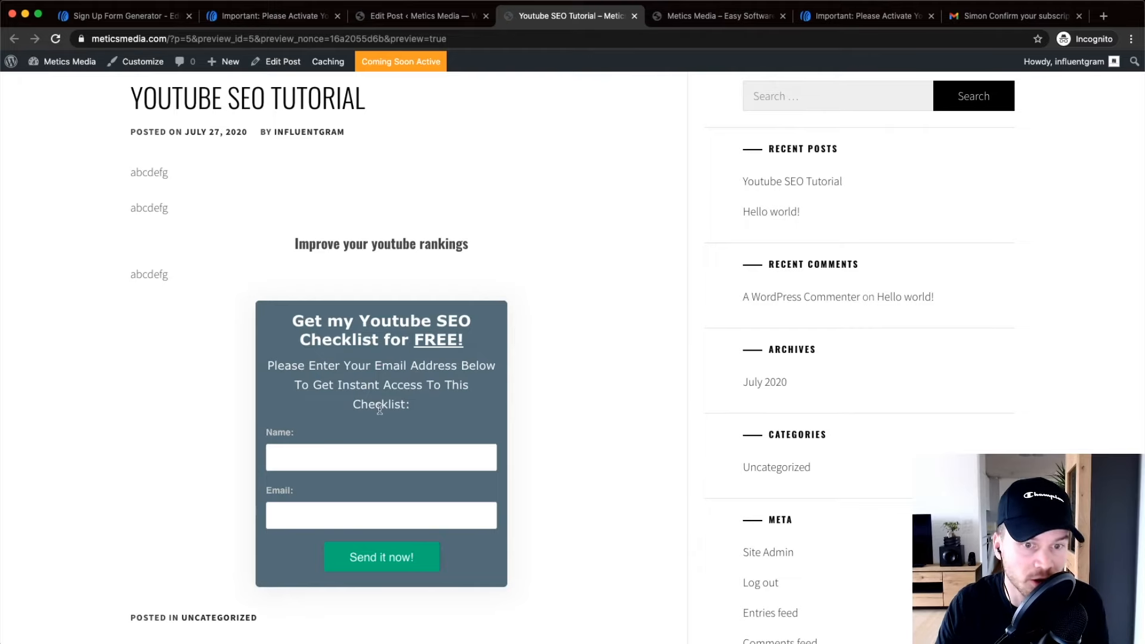
scroll(379, 409, down, 6)
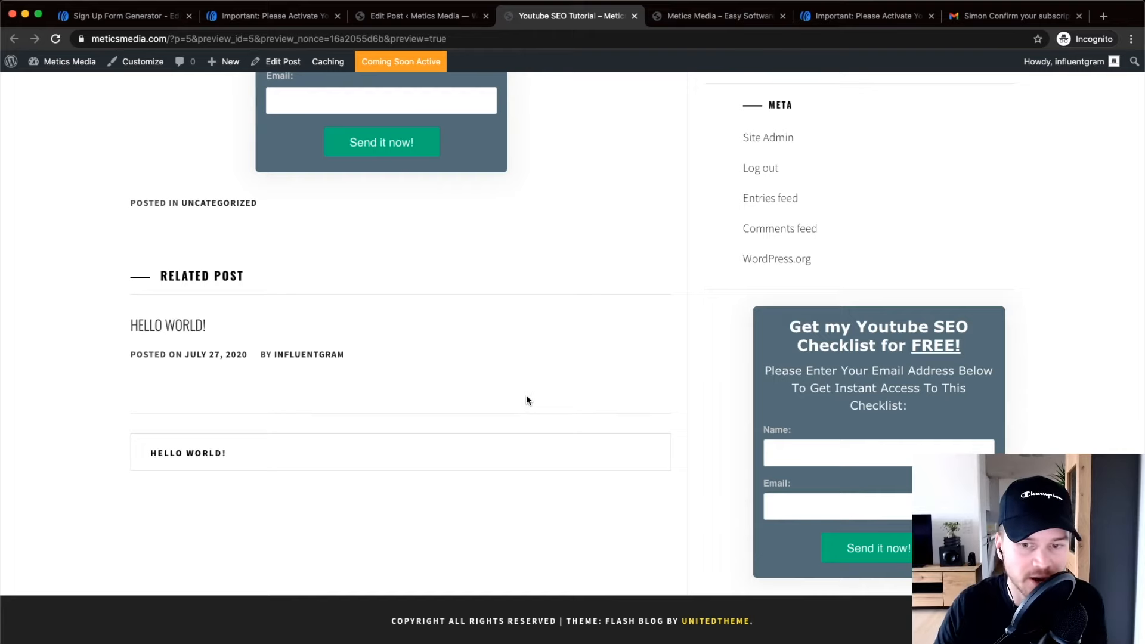
scroll(526, 400, up, 7)
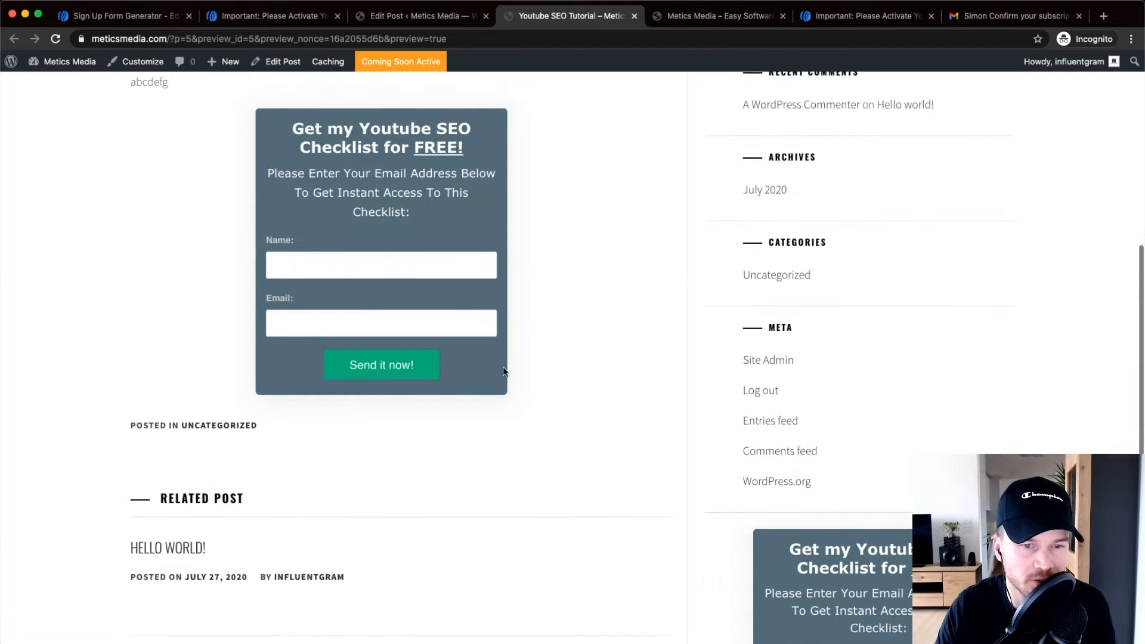
scroll(632, 388, down, 1)
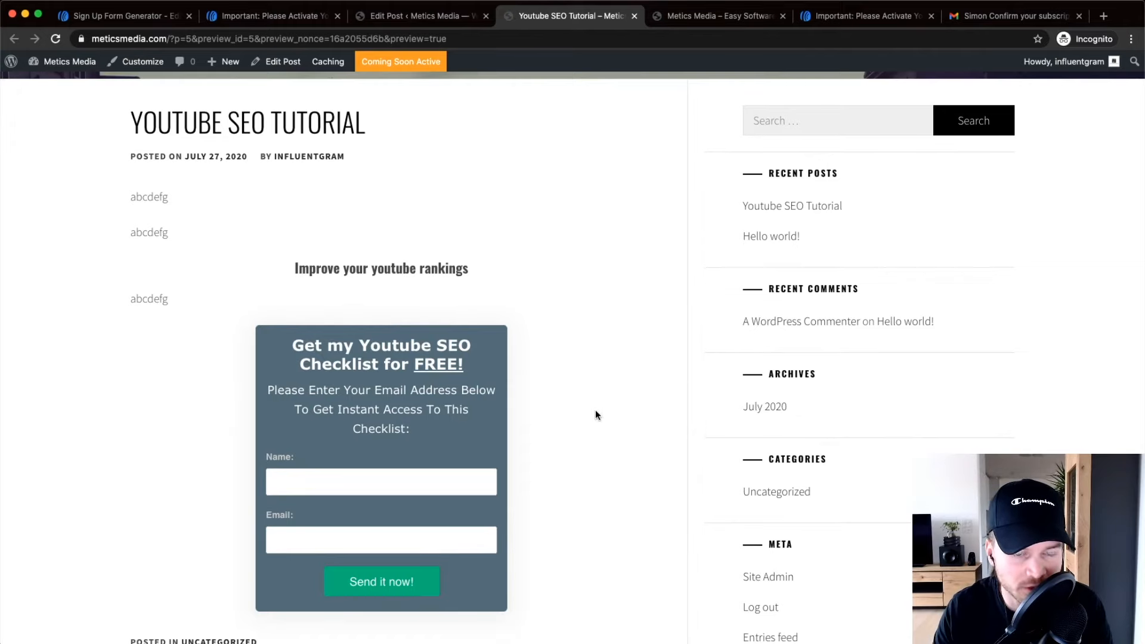
scroll(548, 429, down, 3)
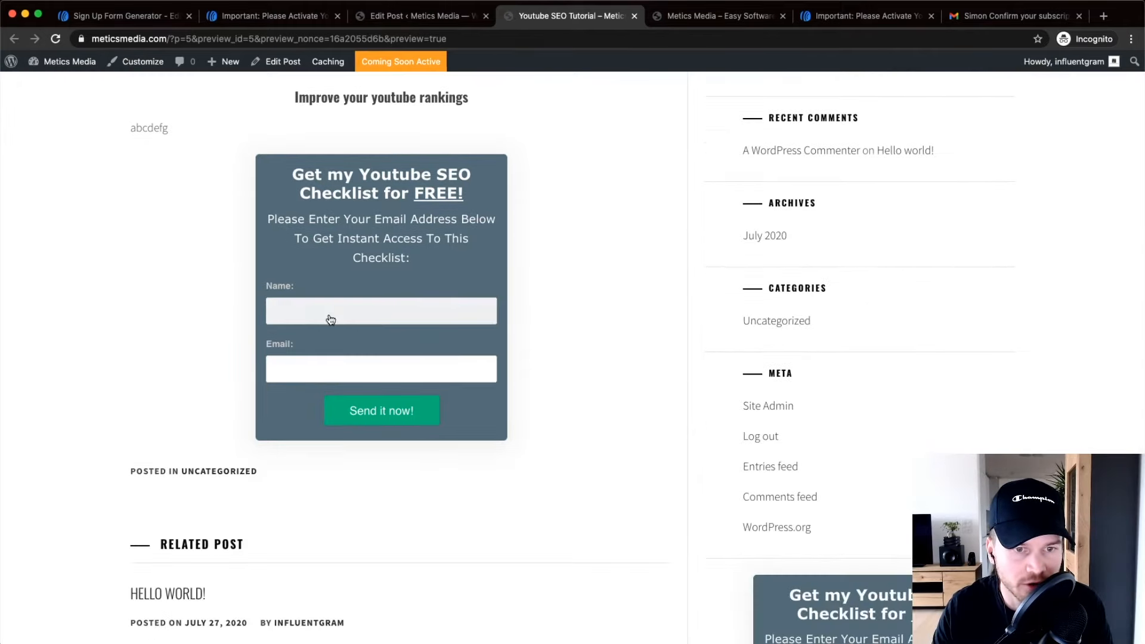
Try the embedded form's Name and Email fields, then return to AWeber's sign-up form page.
click(435, 308)
click(330, 369)
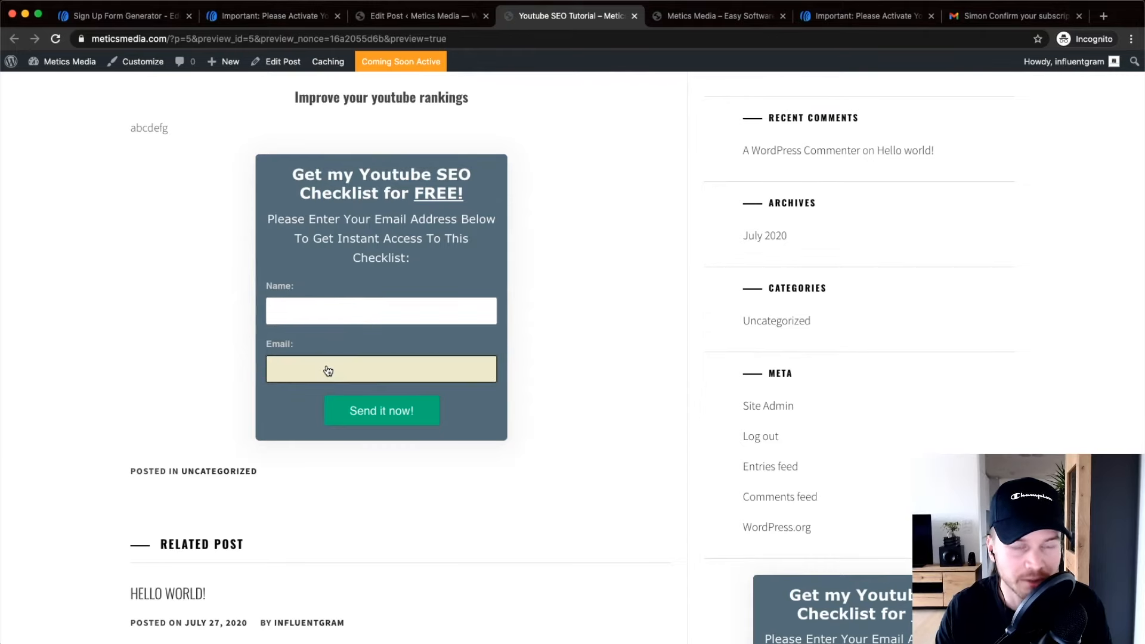
click(130, 18)
Open the Subscribers list to see the new test sign-up marked Pending.
click(189, 93)
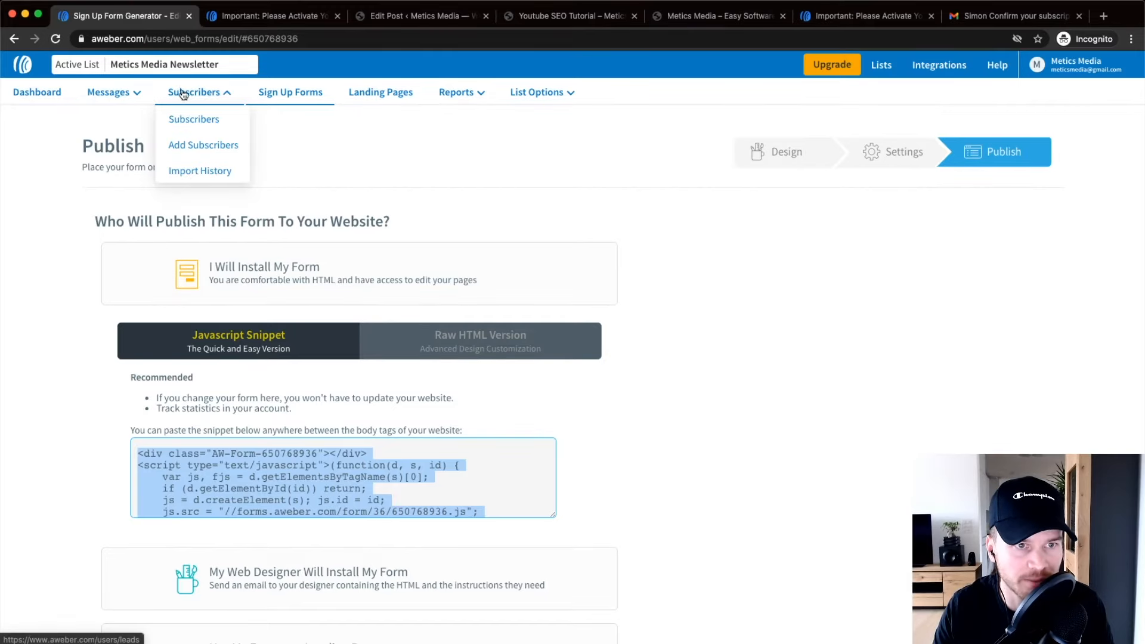
click(203, 123)
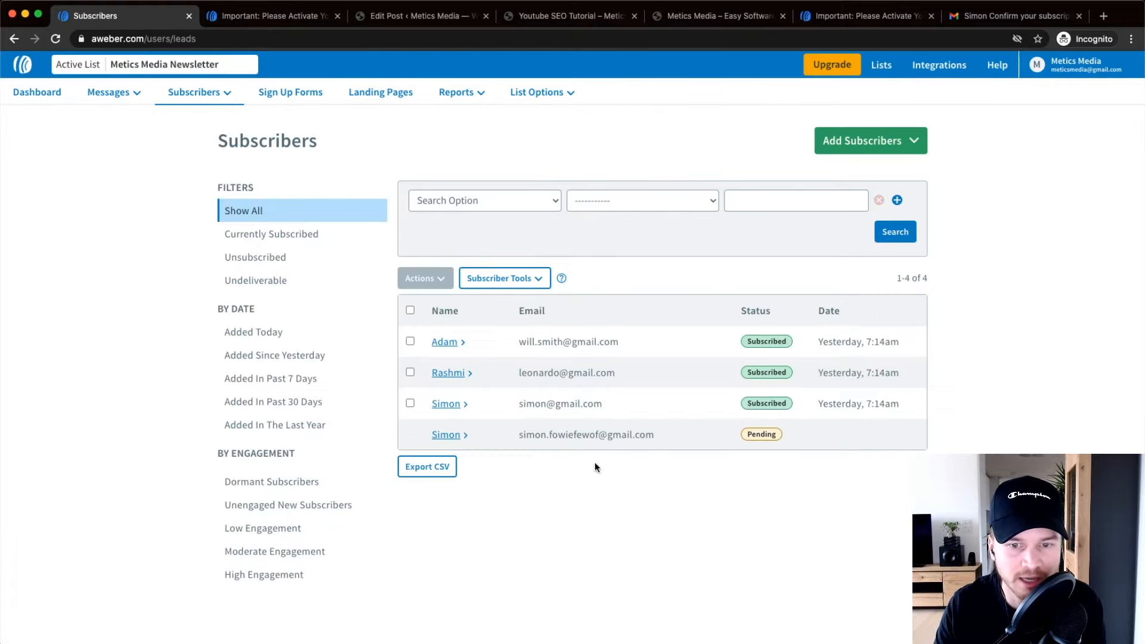
scroll(584, 438, up, 5)
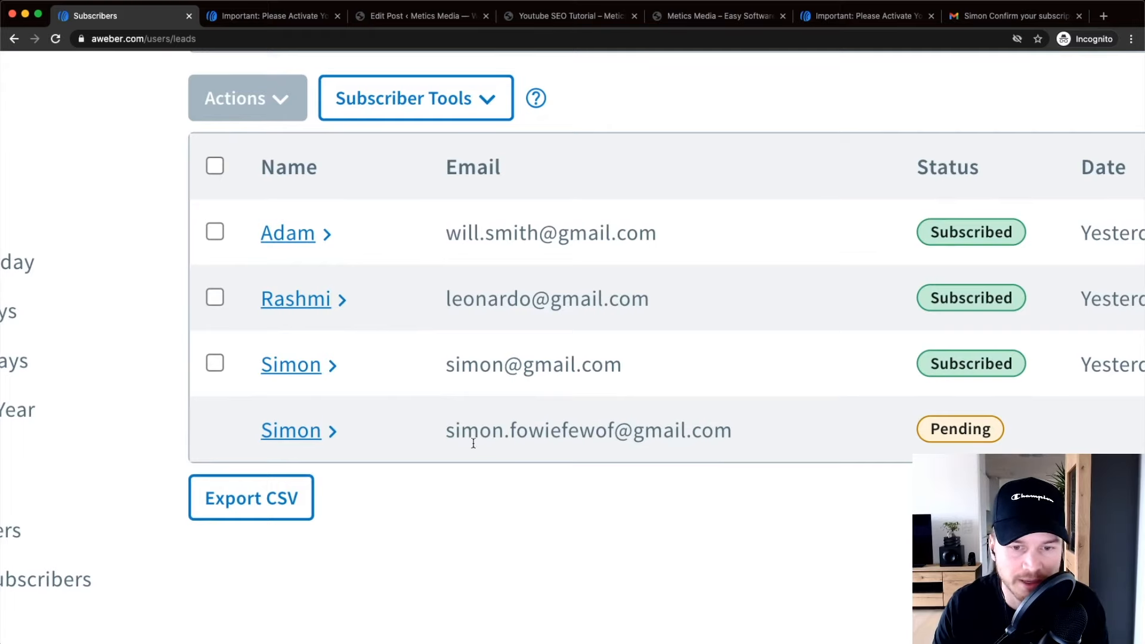
scroll(473, 443, down, 5)
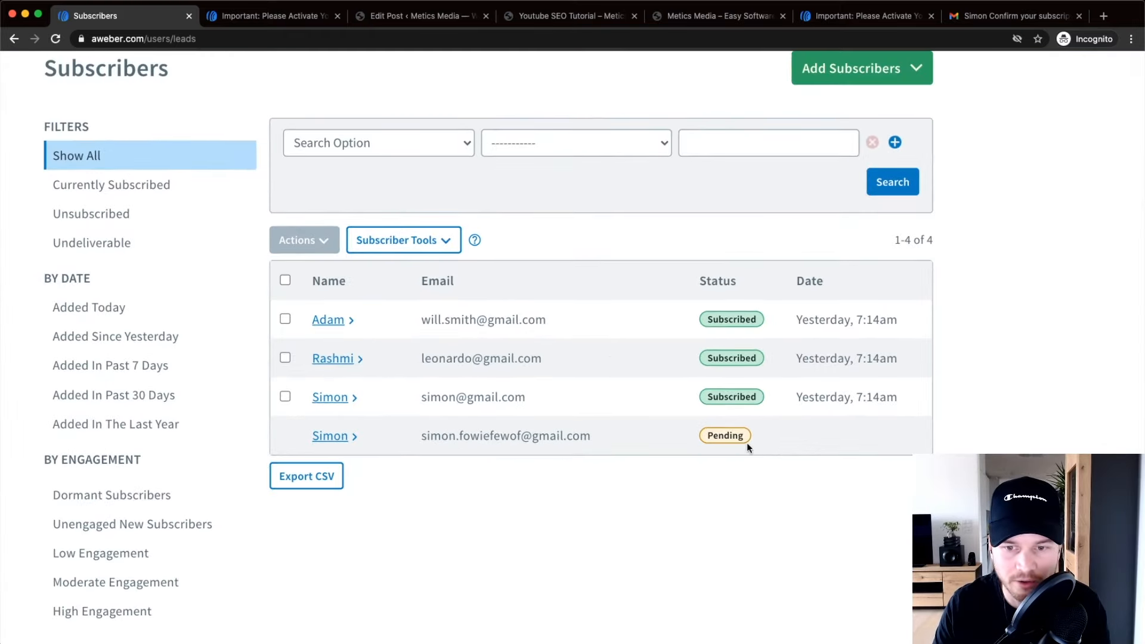
scroll(746, 442, up, 5)
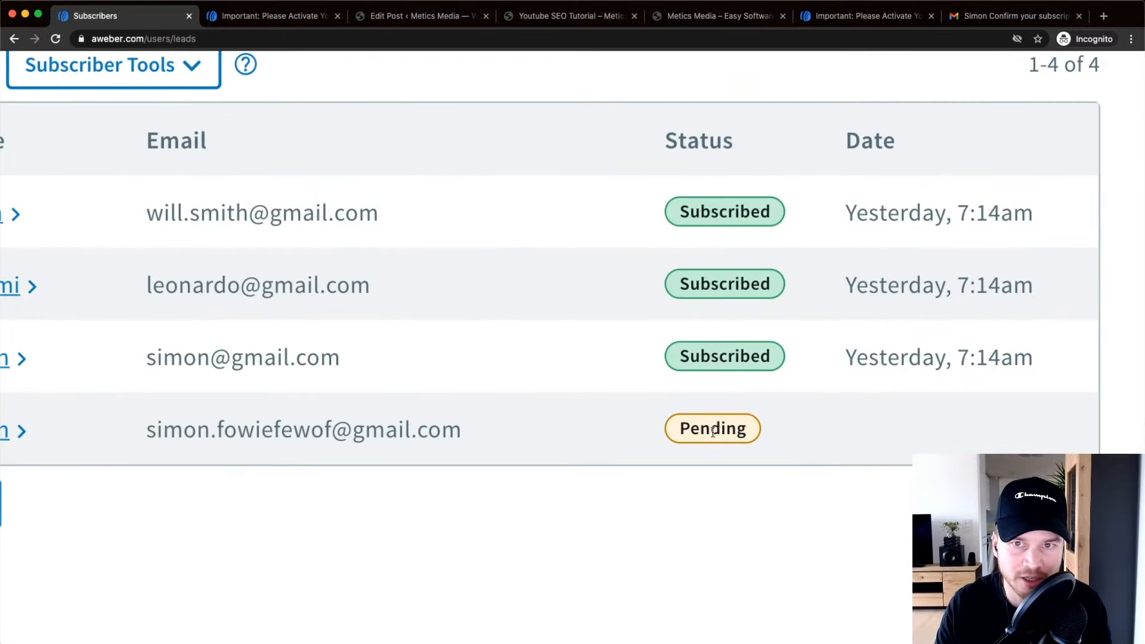
Compare the Pending subscriber with the confirmation e-mail in the Gmail tab.
click(966, 18)
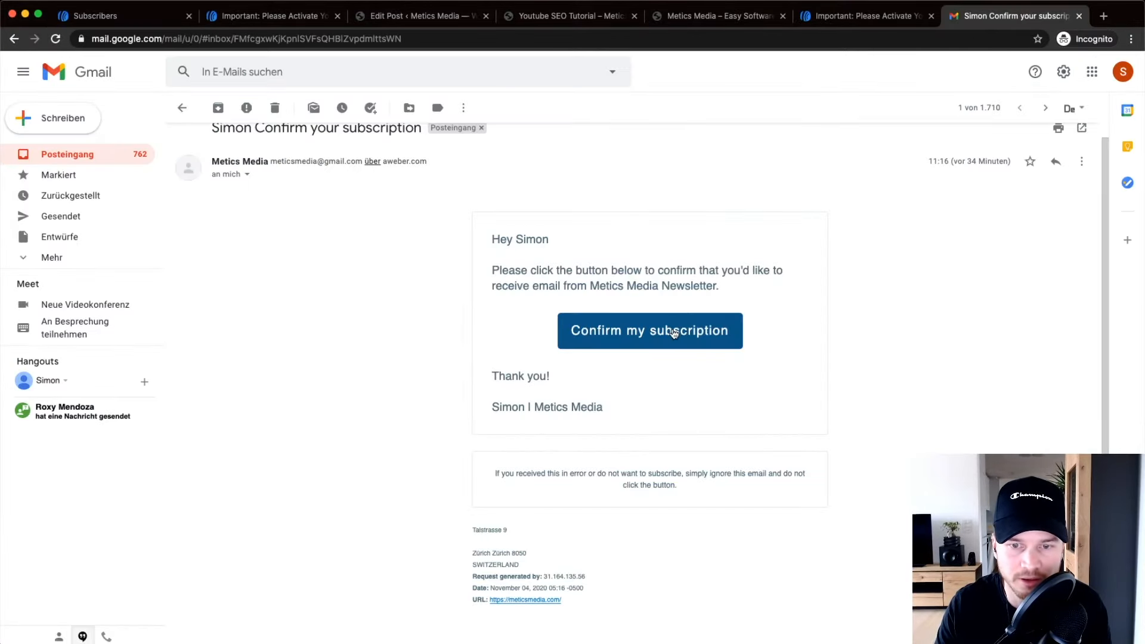
scroll(627, 311, up, 5)
scroll(627, 311, down, 5)
key(ctrl+Tab)
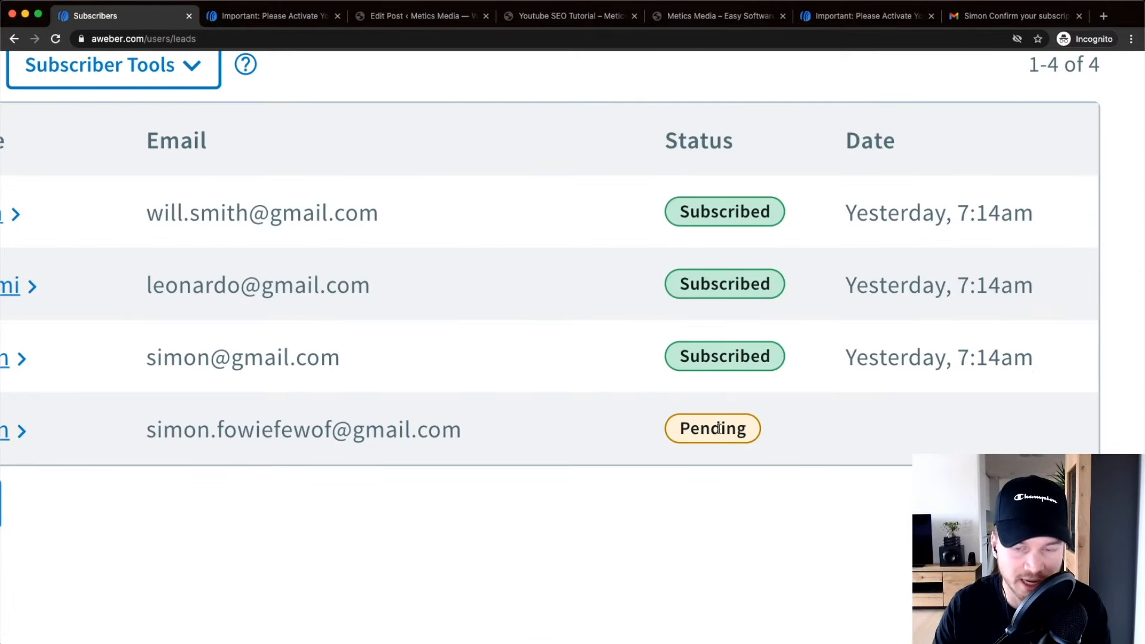
scroll(718, 428, down, 5)
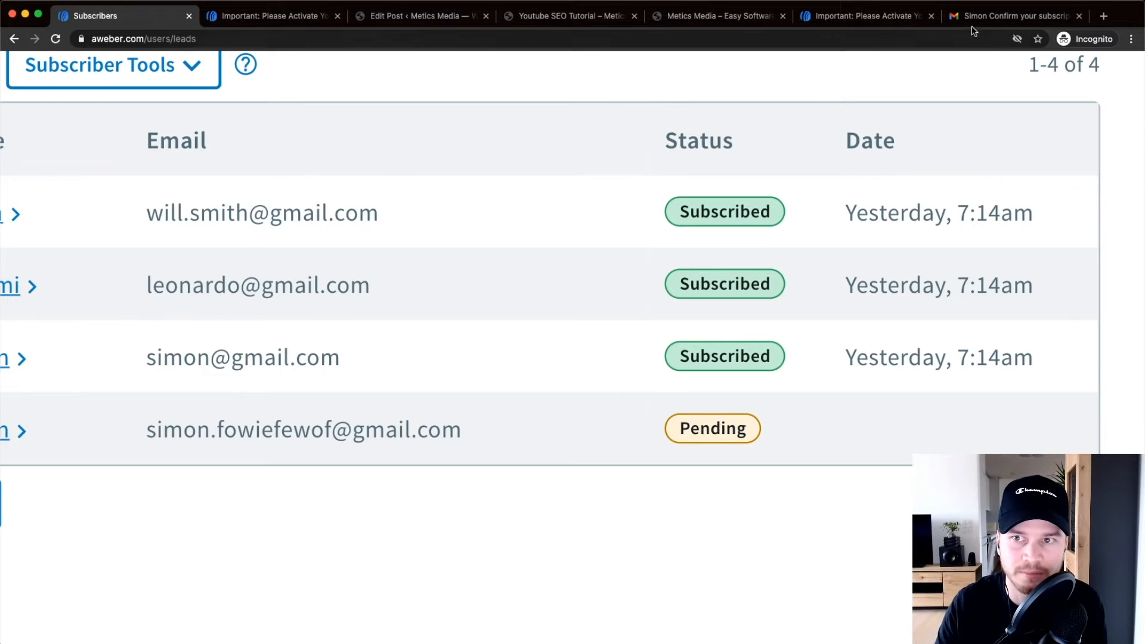
click(990, 16)
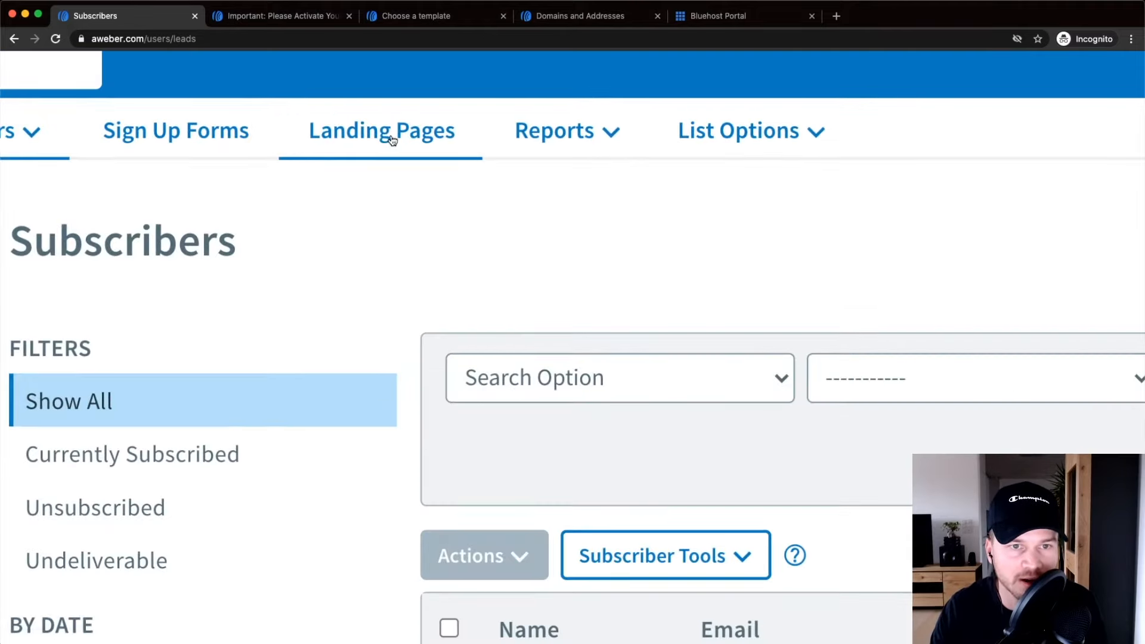
Create a new landing page and scroll the templates down to Personal Promotion.
click(384, 96)
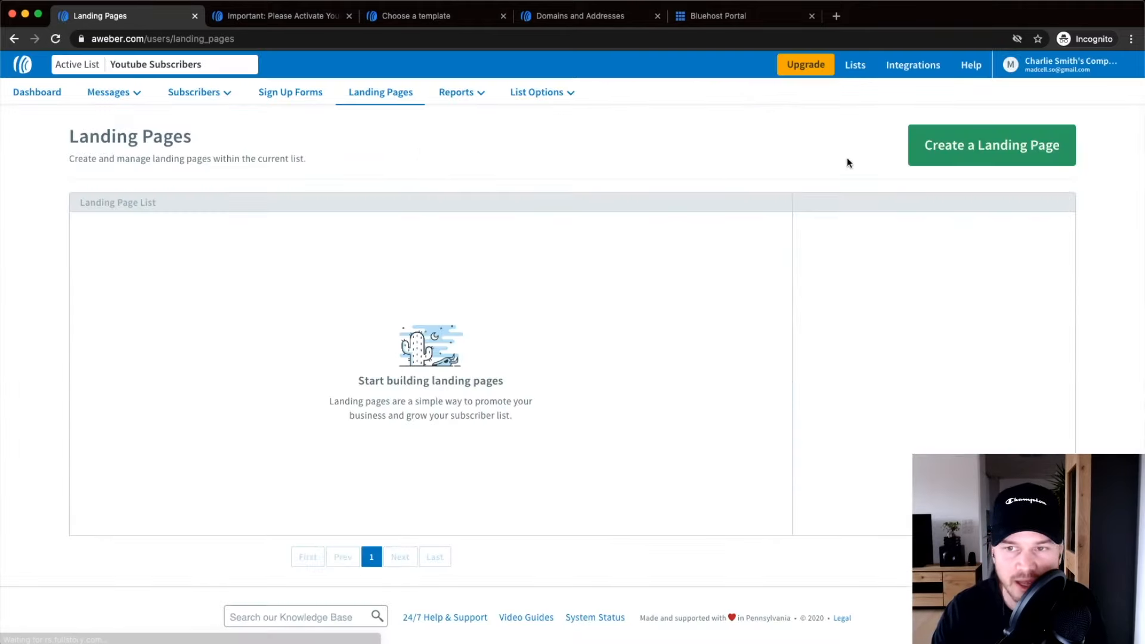
click(981, 145)
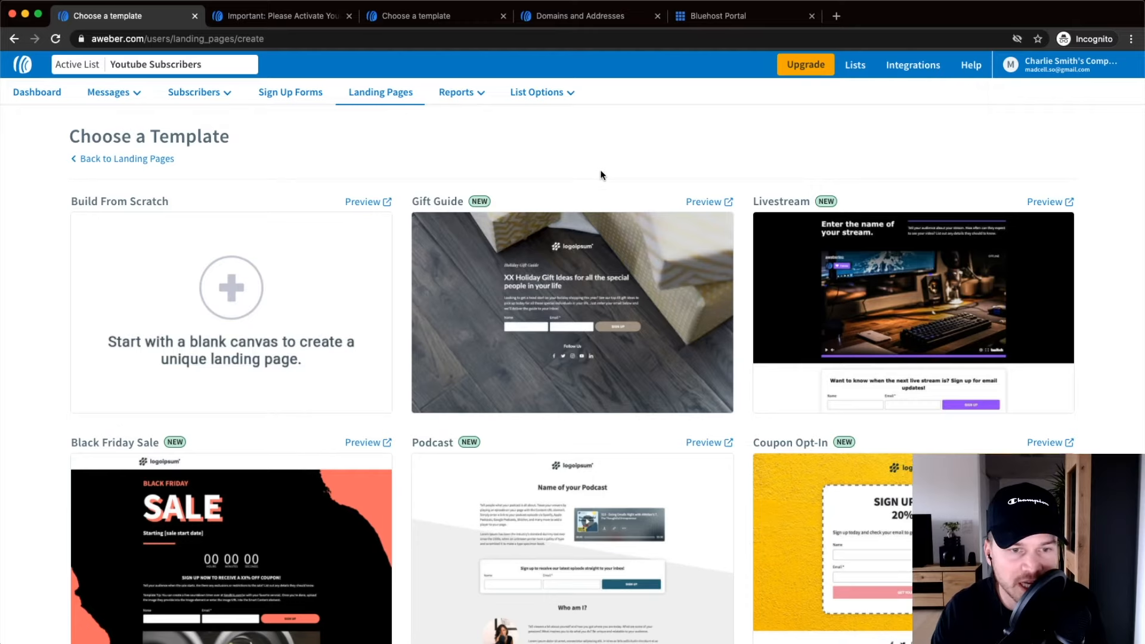
mouse_move(258, 270)
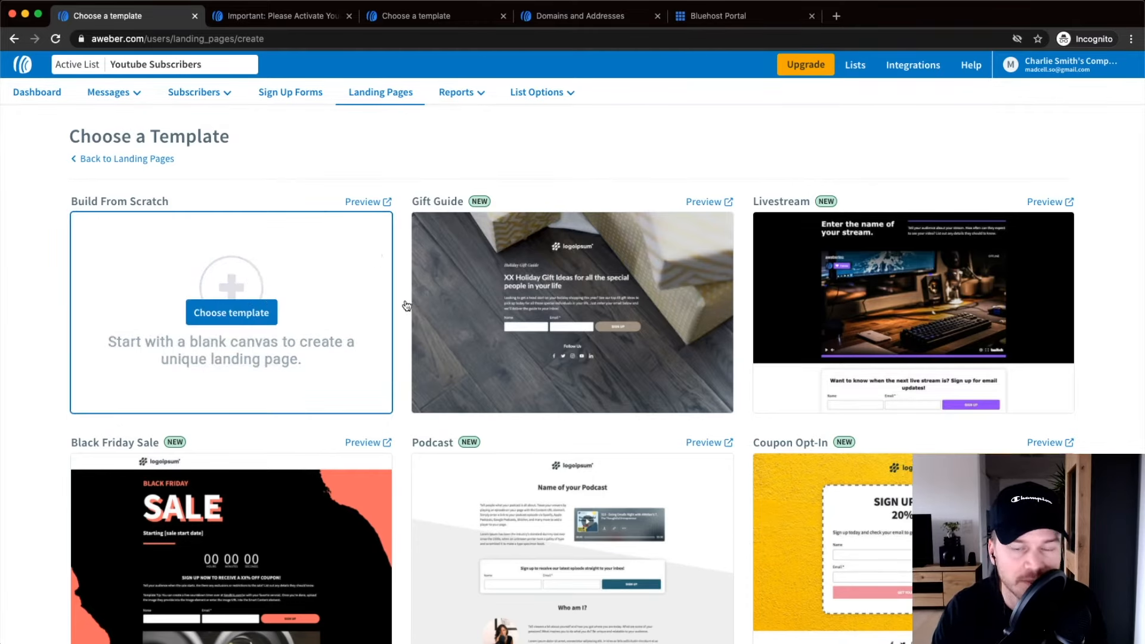
scroll(572, 310, down, 3)
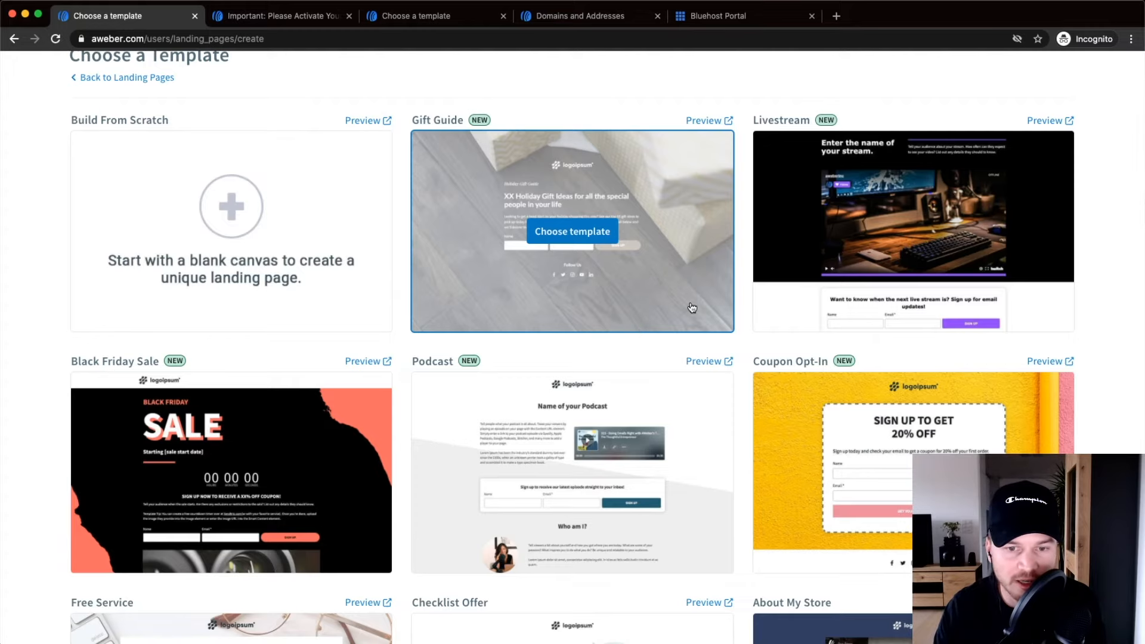
scroll(691, 307, down, 2)
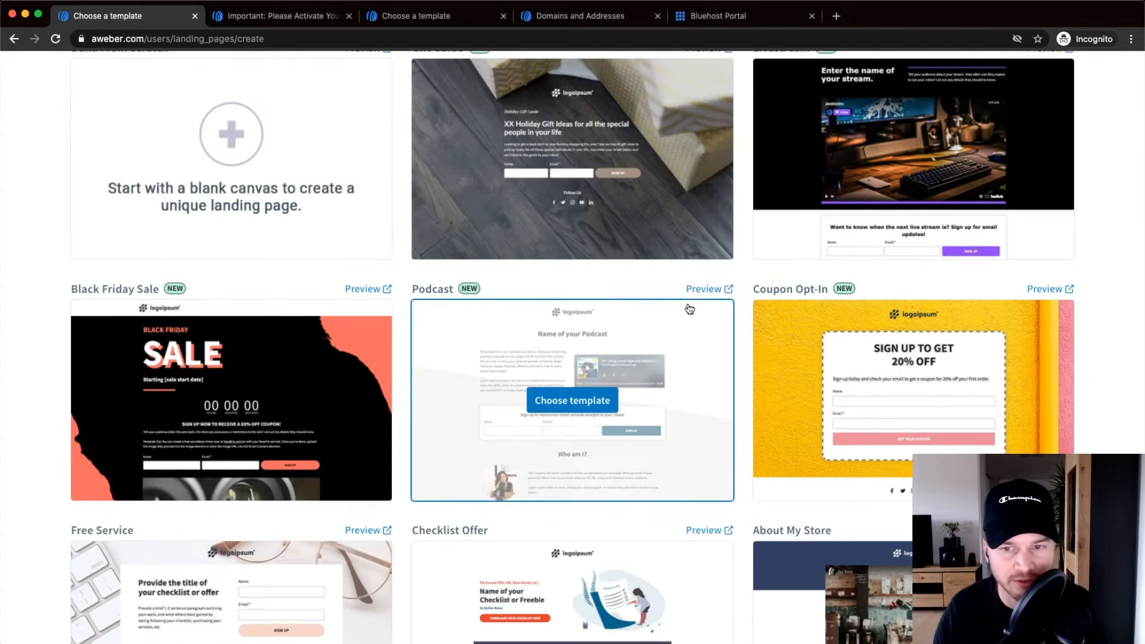
scroll(670, 301, down, 9)
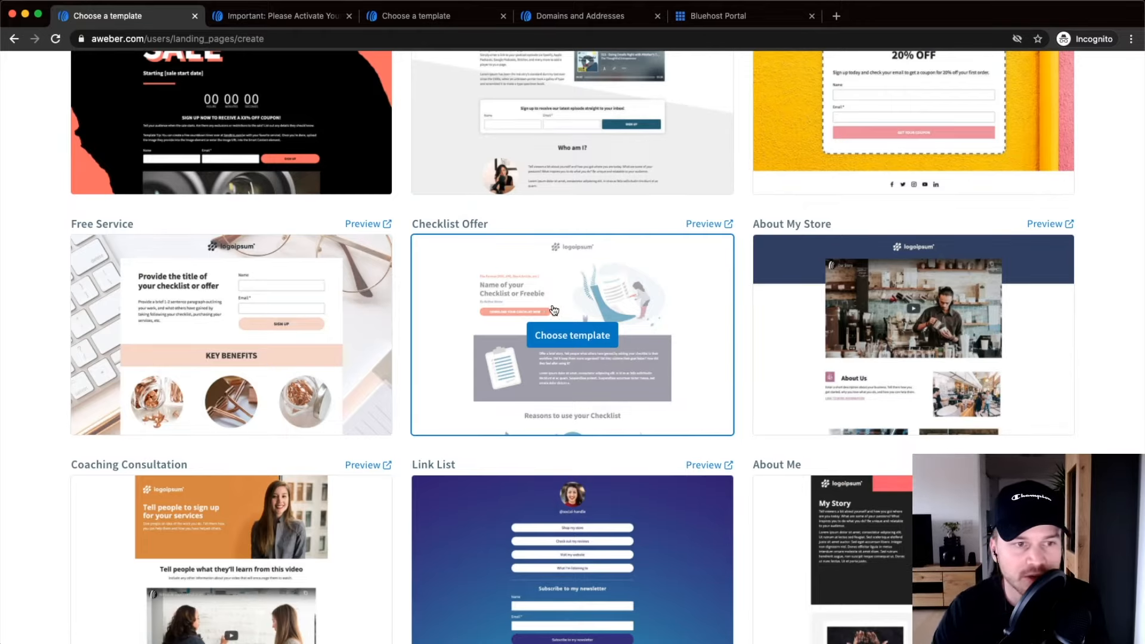
scroll(429, 328, down, 1)
scroll(325, 365, down, 5)
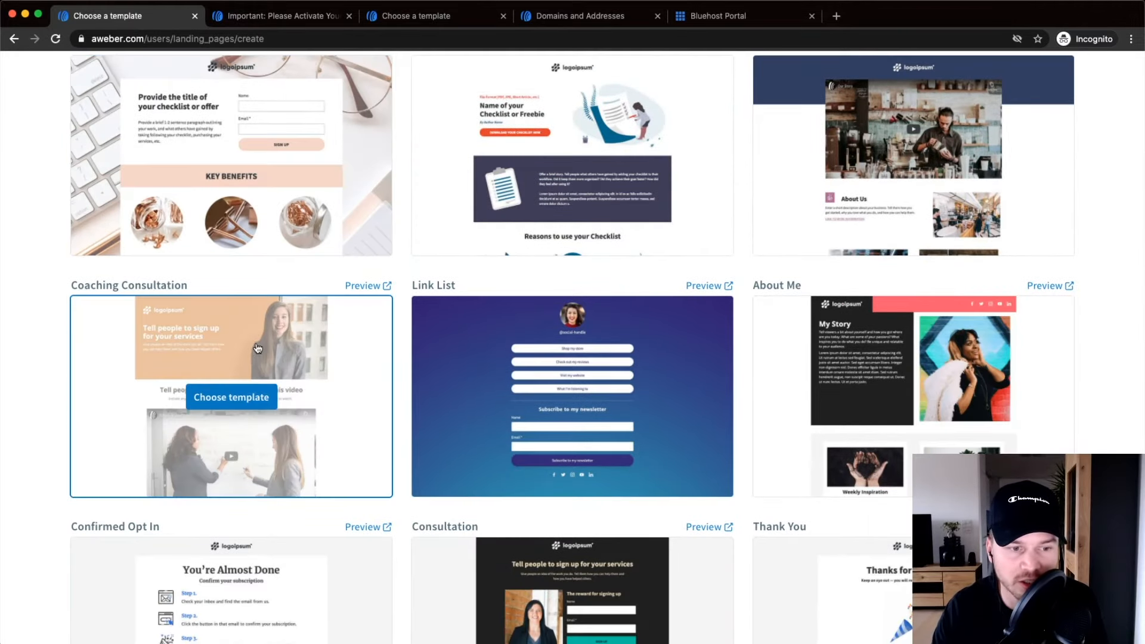
scroll(258, 348, down, 10)
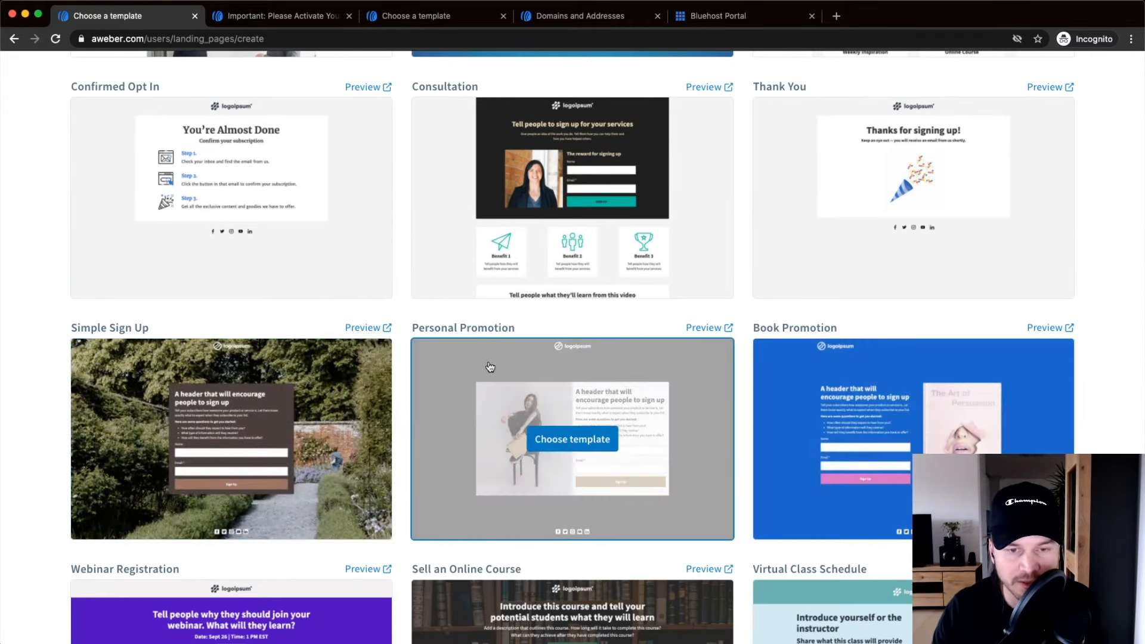
scroll(528, 385, down, 2)
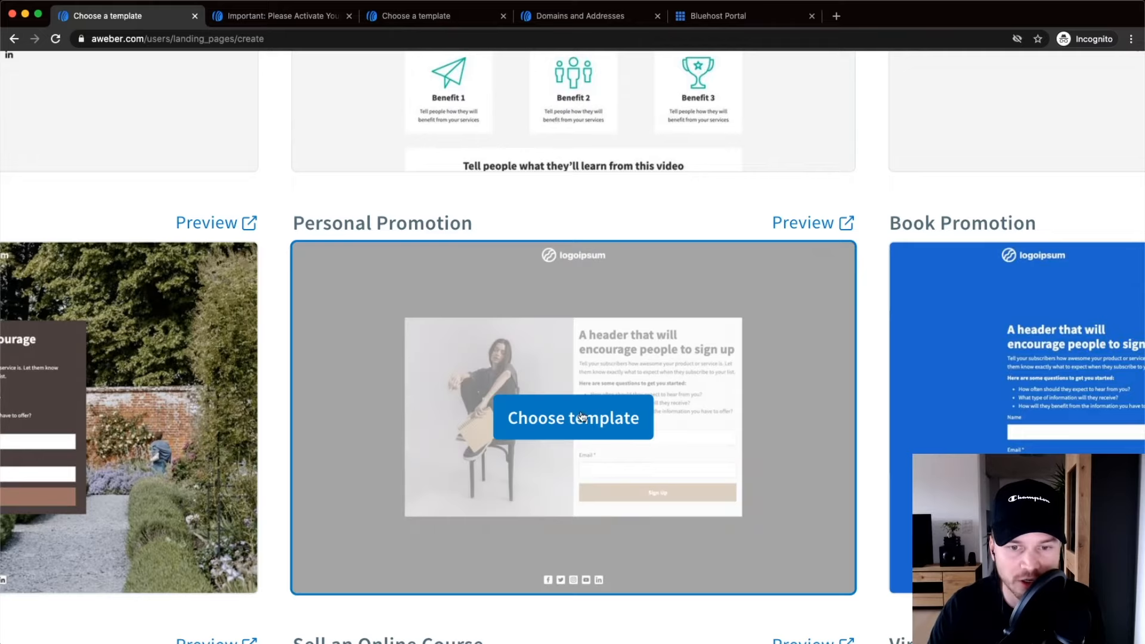
Use the Personal Promotion template and select its photo to show the Image settings.
click(622, 405)
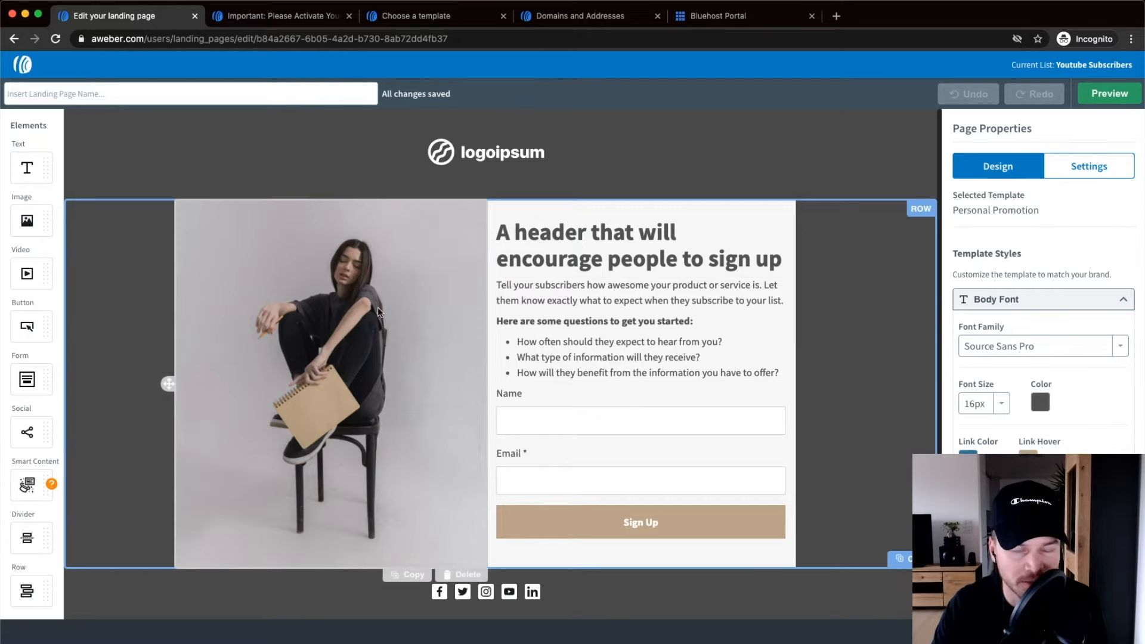
click(352, 289)
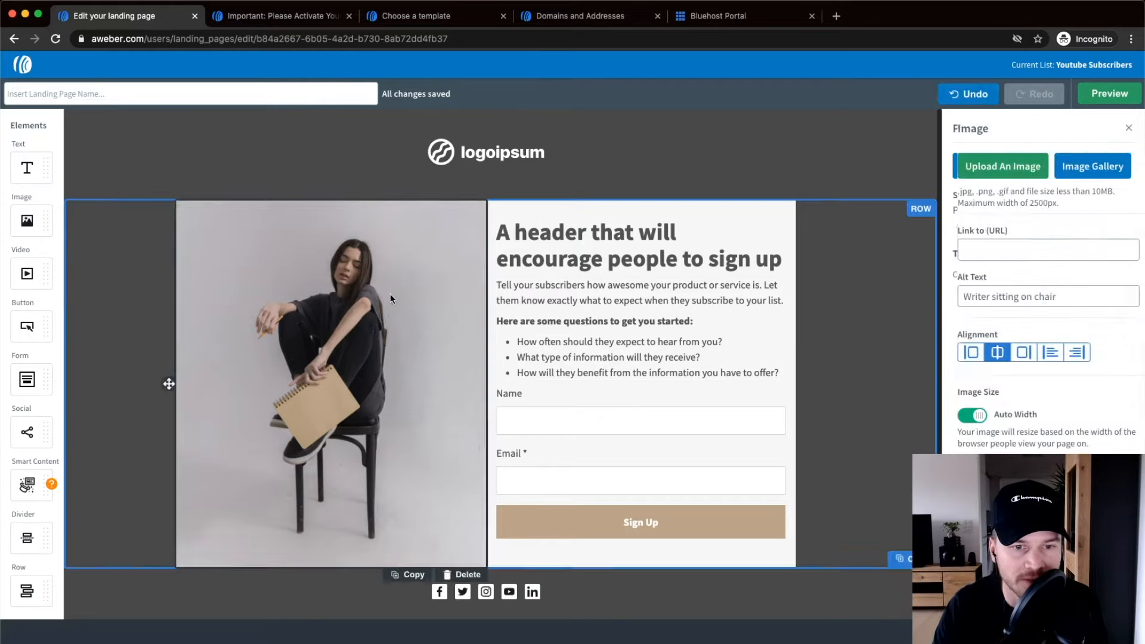
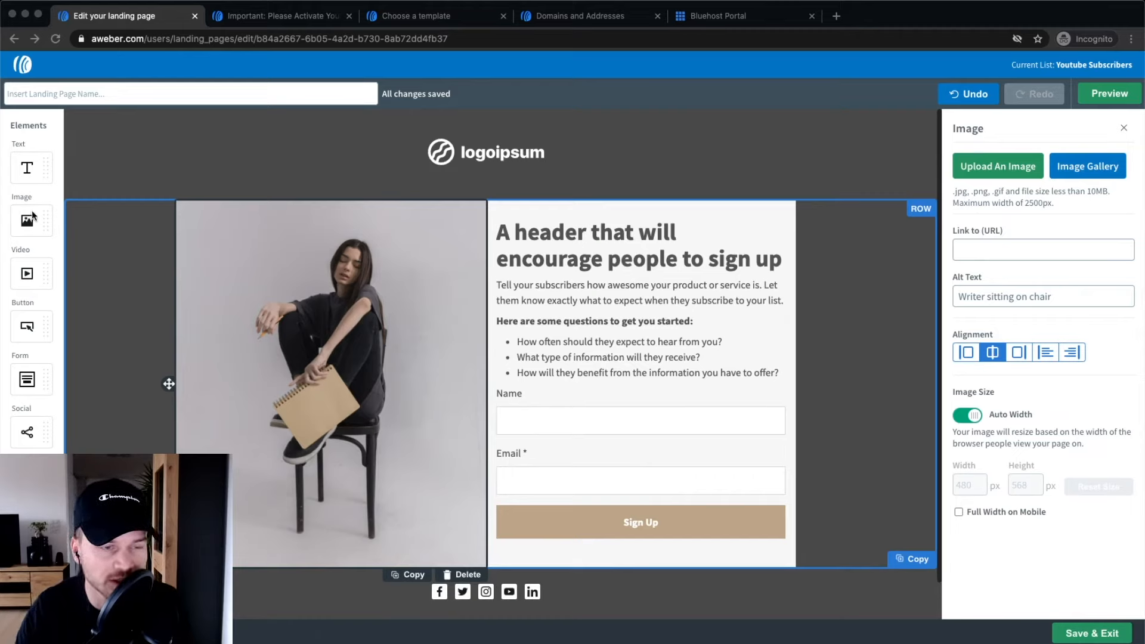
Add a trial image row with a button, then delete it again.
drag(27, 221, 464, 177)
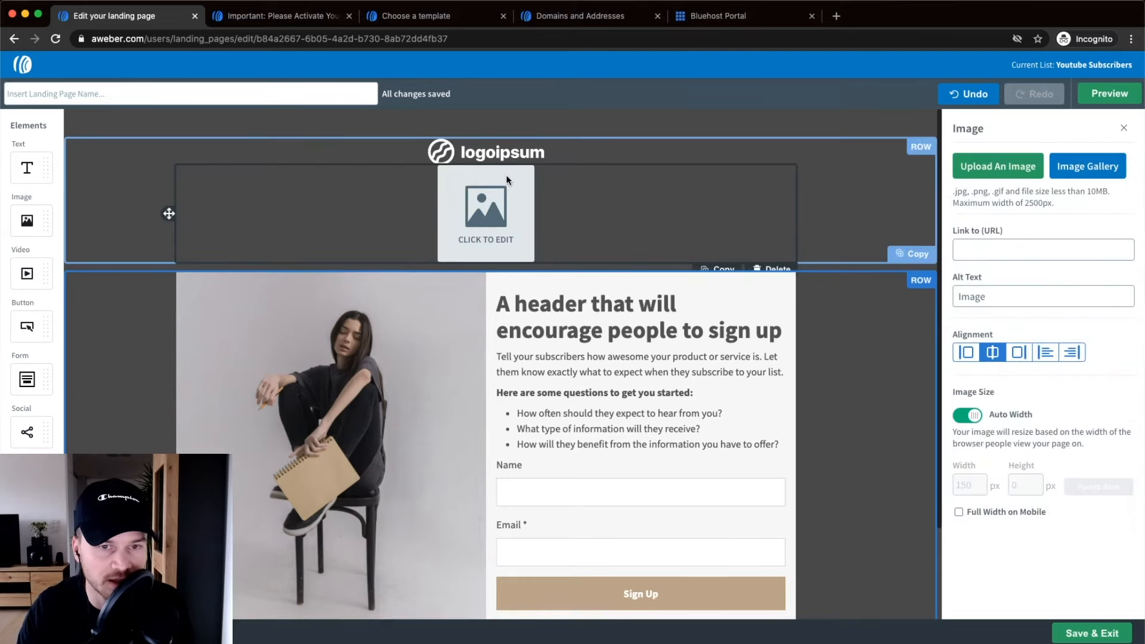
drag(27, 327, 429, 182)
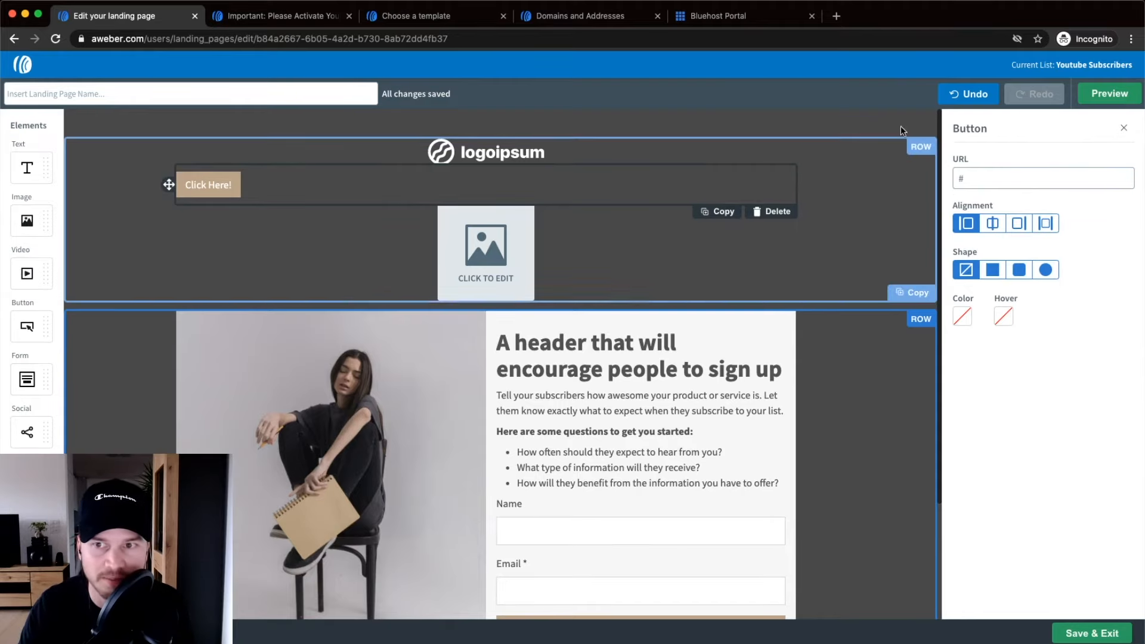
click(966, 94)
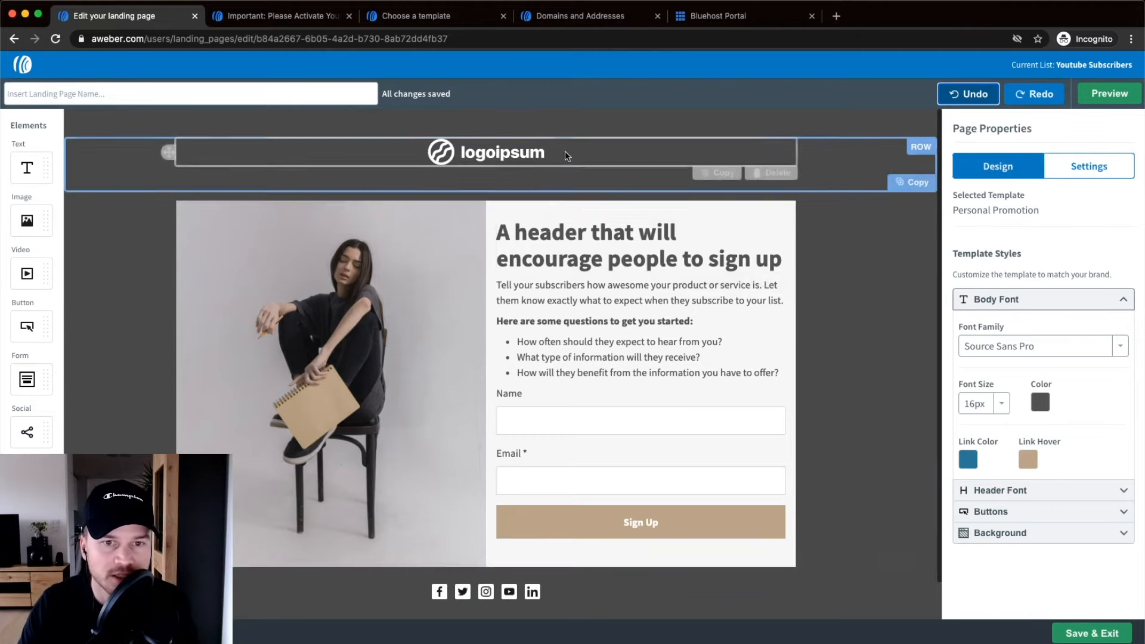
Replace the placeholder logo with Logo_white.png and shrink it to 324x46.
click(521, 154)
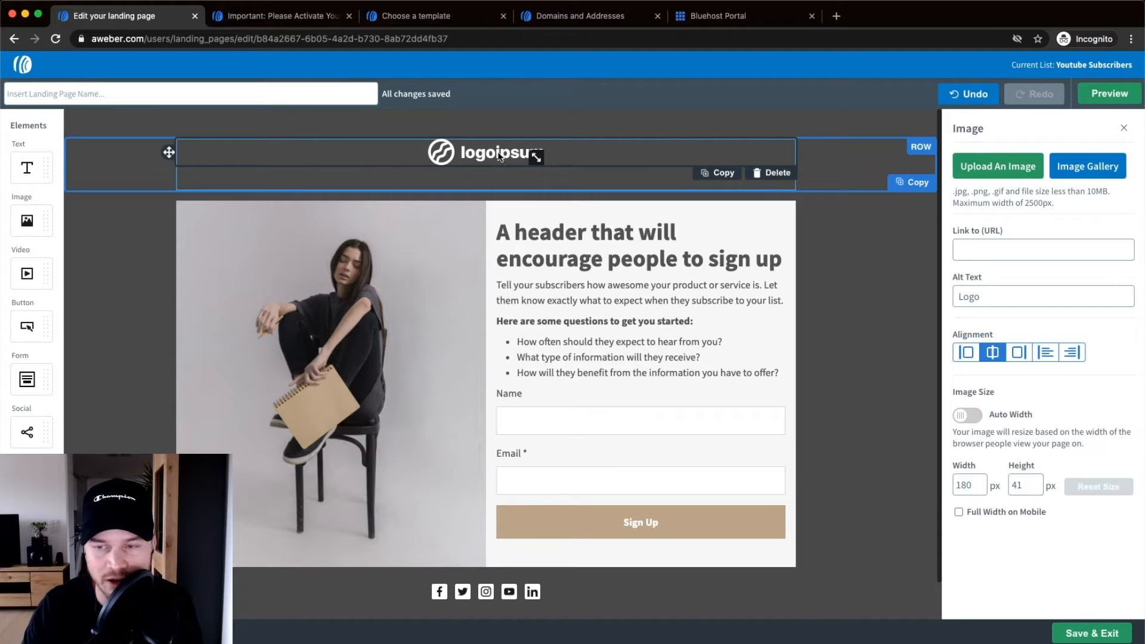
click(1017, 171)
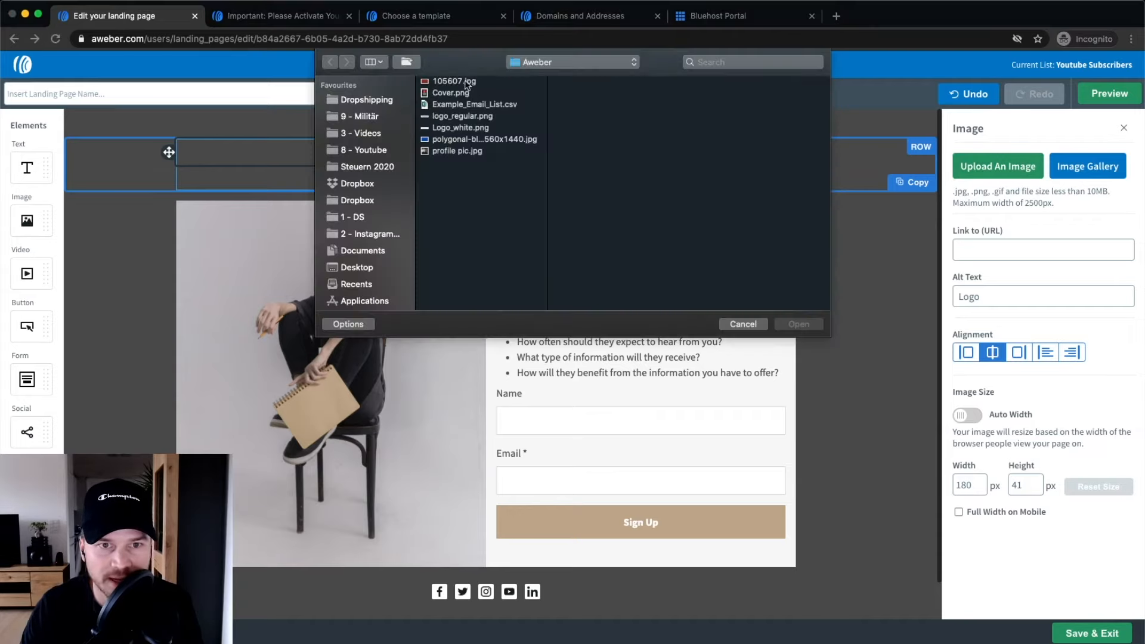
click(468, 133)
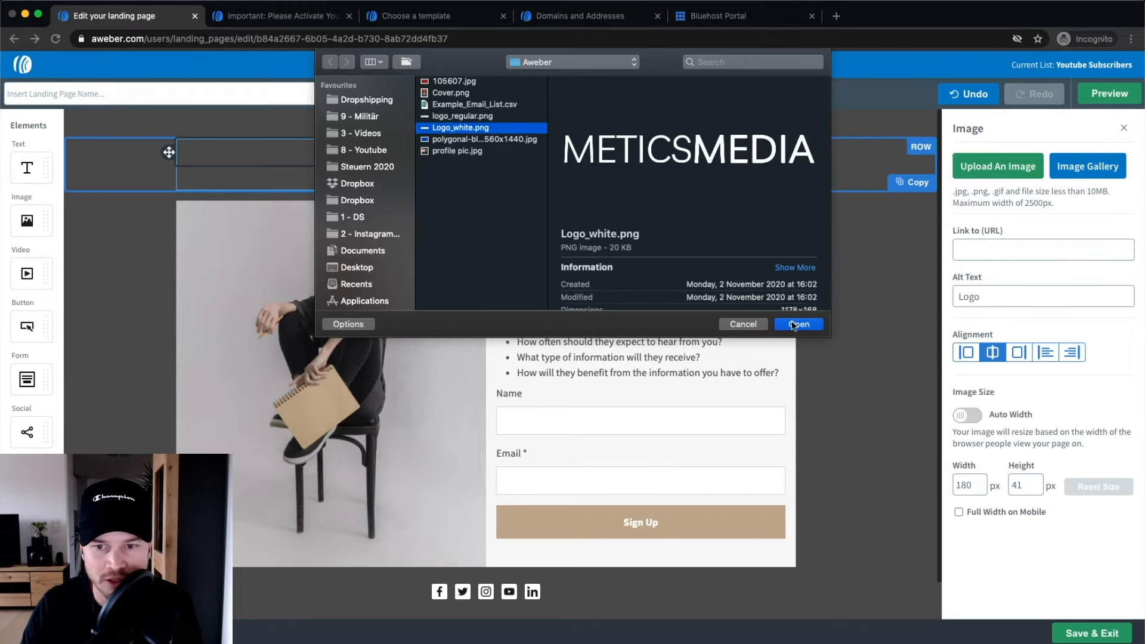
click(798, 324)
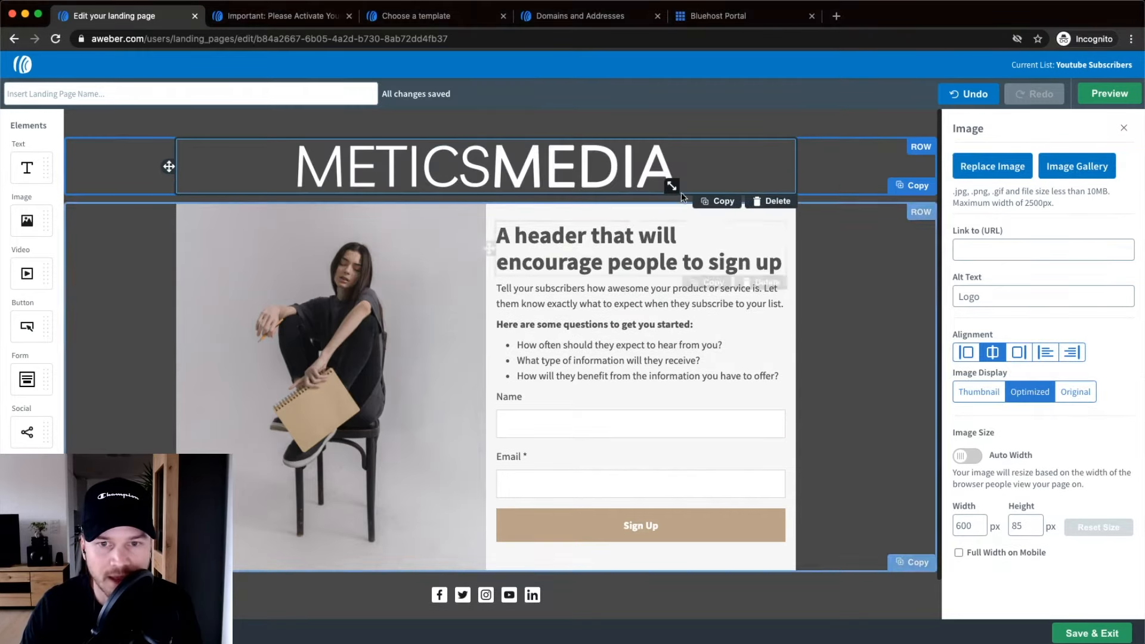
drag(671, 186, 559, 161)
click(416, 151)
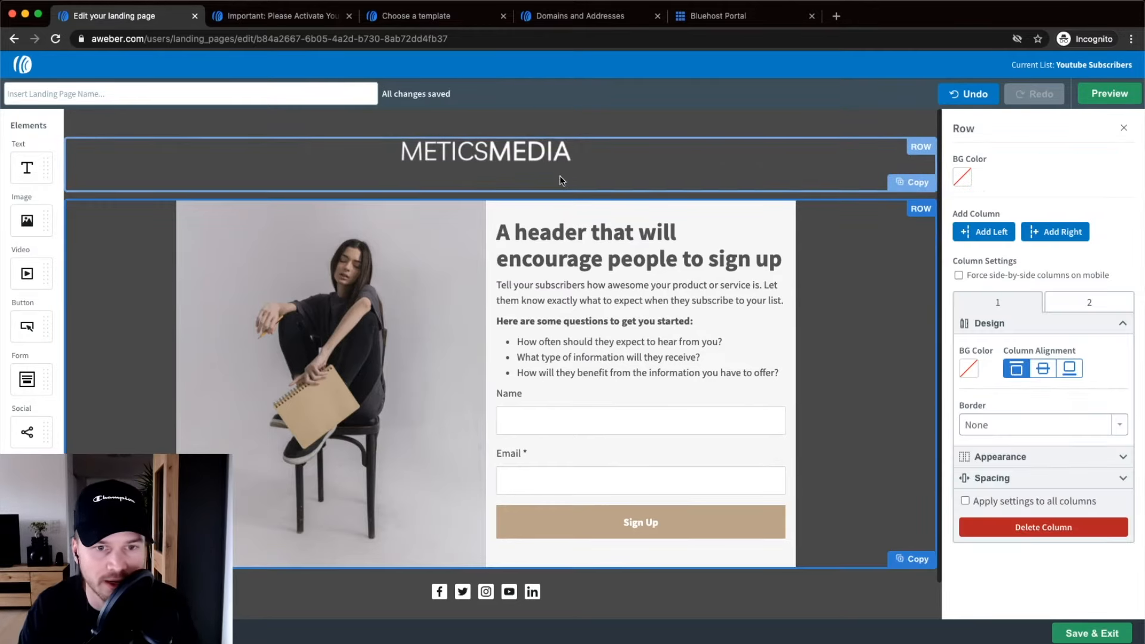
Replace the writer photo with the Cover.png checklist cover.
scroll(294, 301, down, 1)
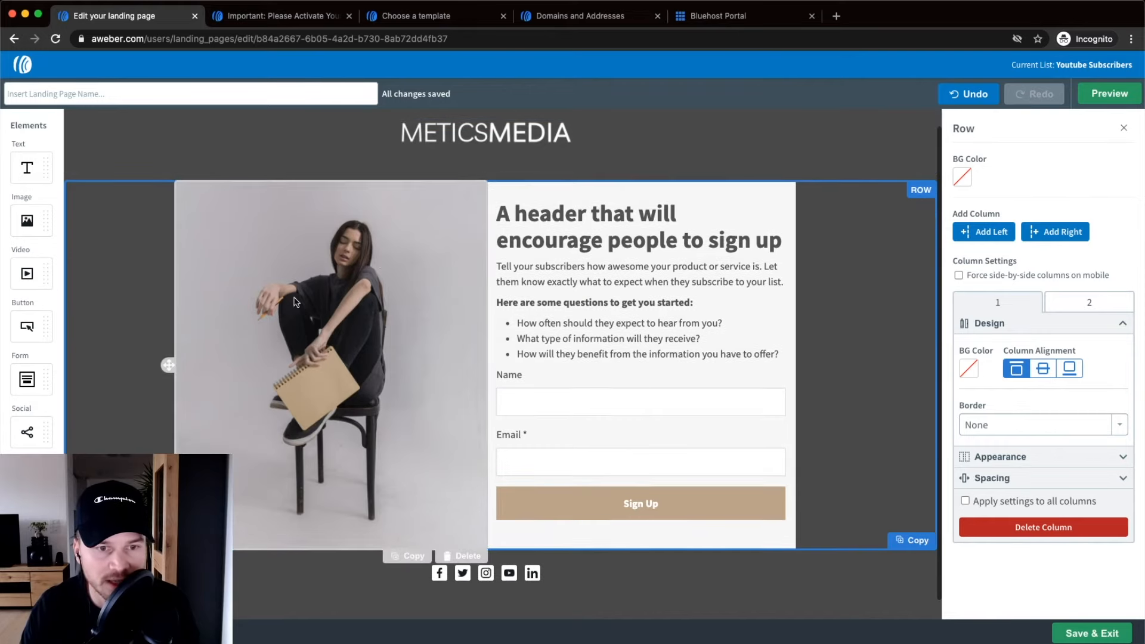
click(366, 296)
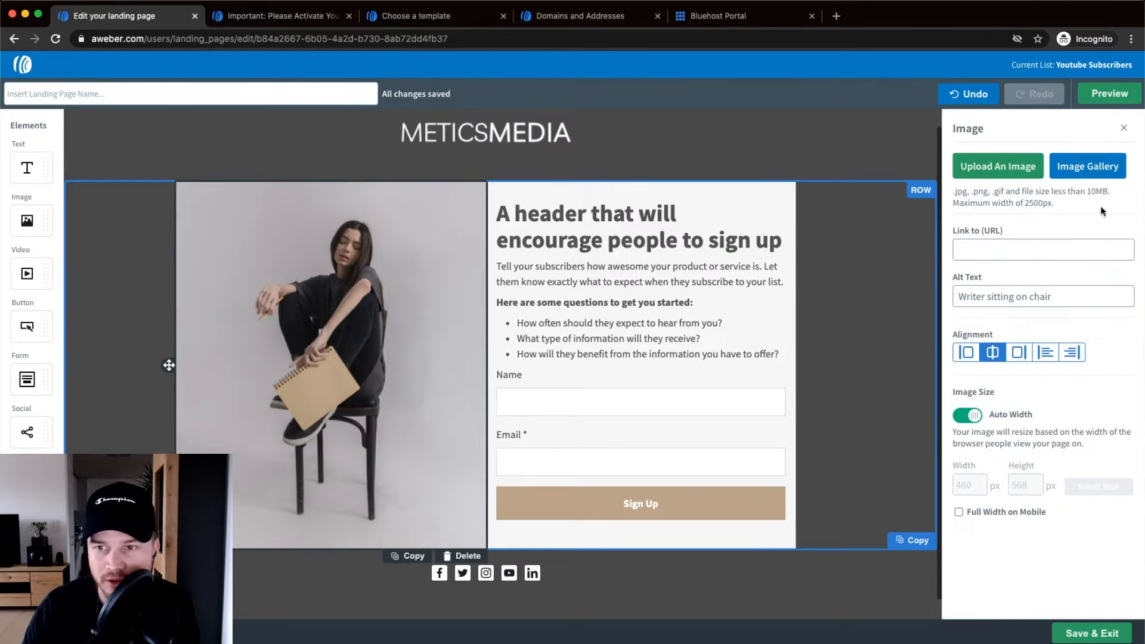
click(1000, 169)
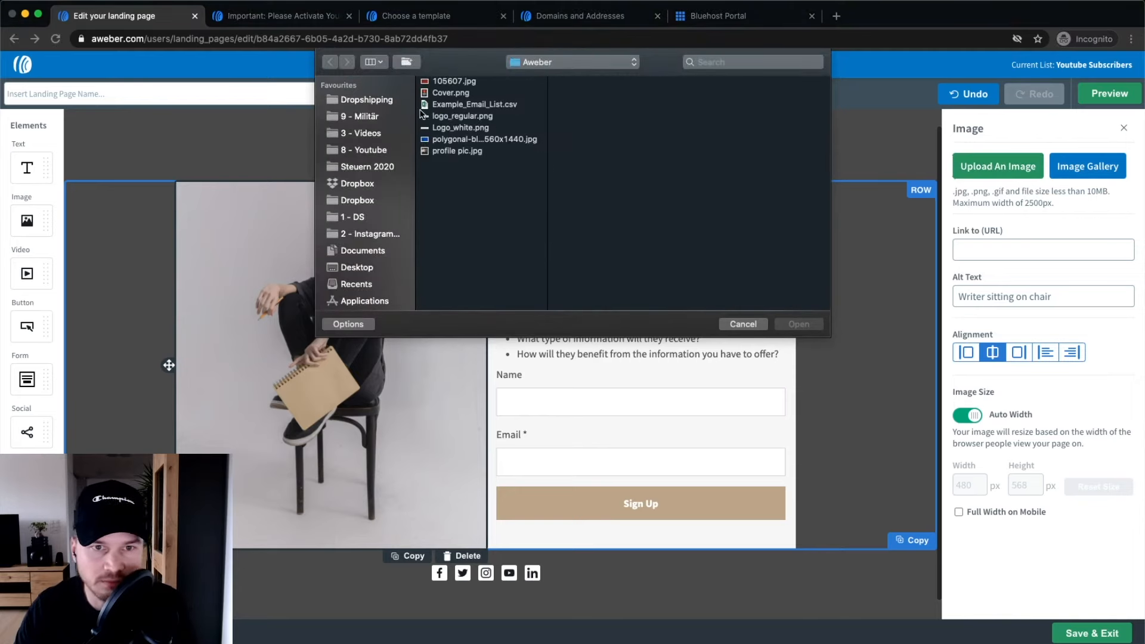
click(455, 94)
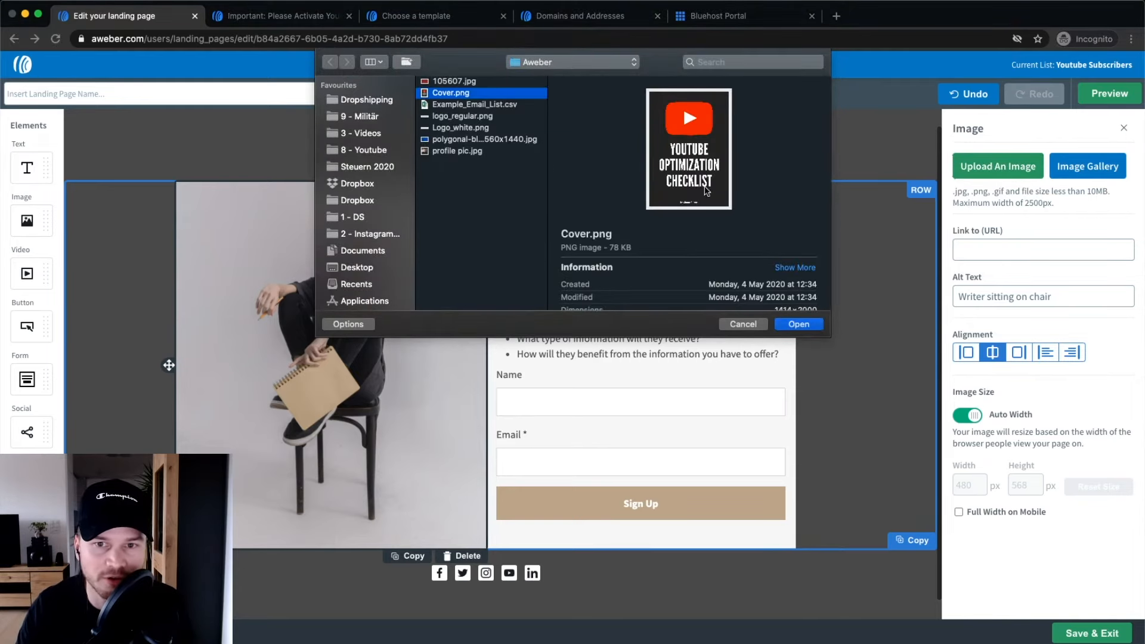
click(809, 325)
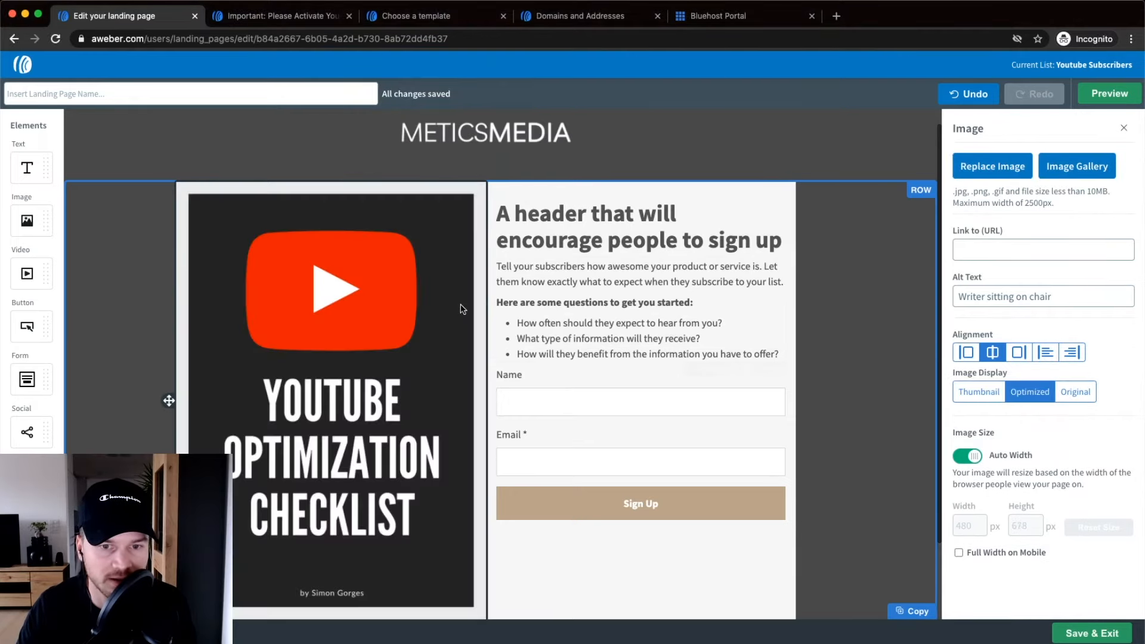
scroll(376, 308, down, 1)
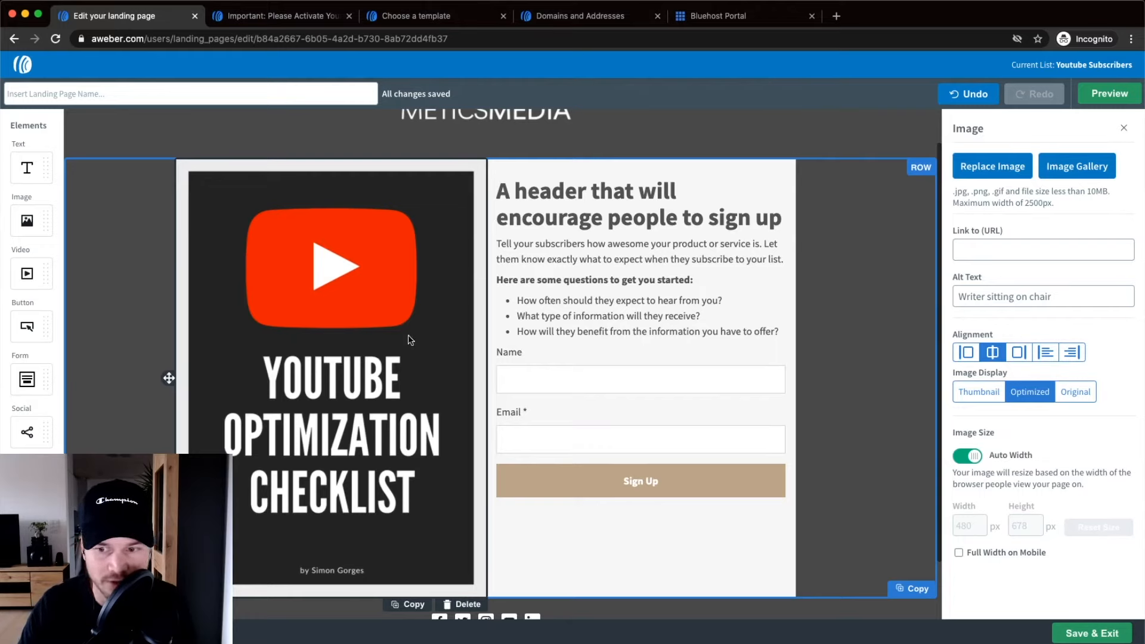
Turn off Auto Width, widen the text column, and resize the cover to 445x630 px.
click(973, 458)
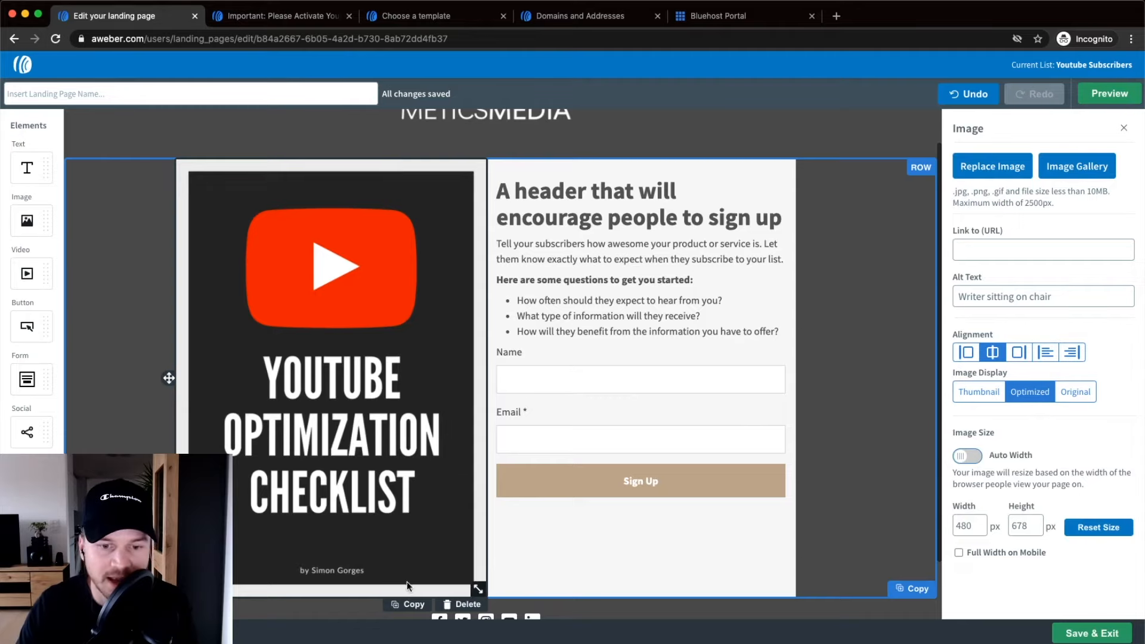
scroll(481, 587, up, 3)
scroll(480, 560, up, 2)
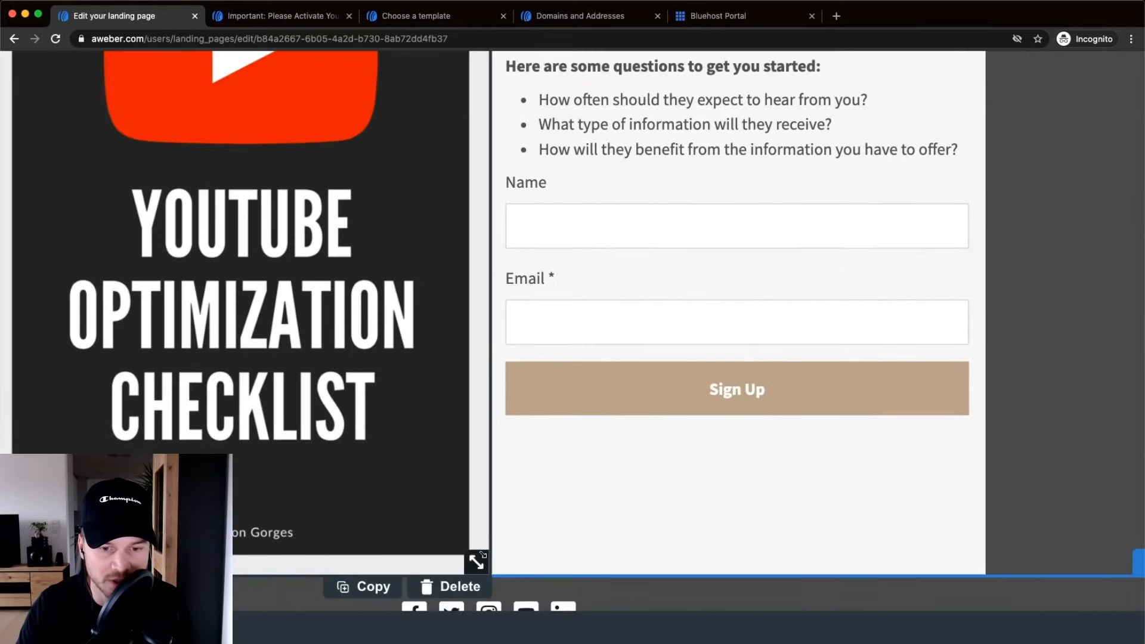
scroll(477, 563, down, 5)
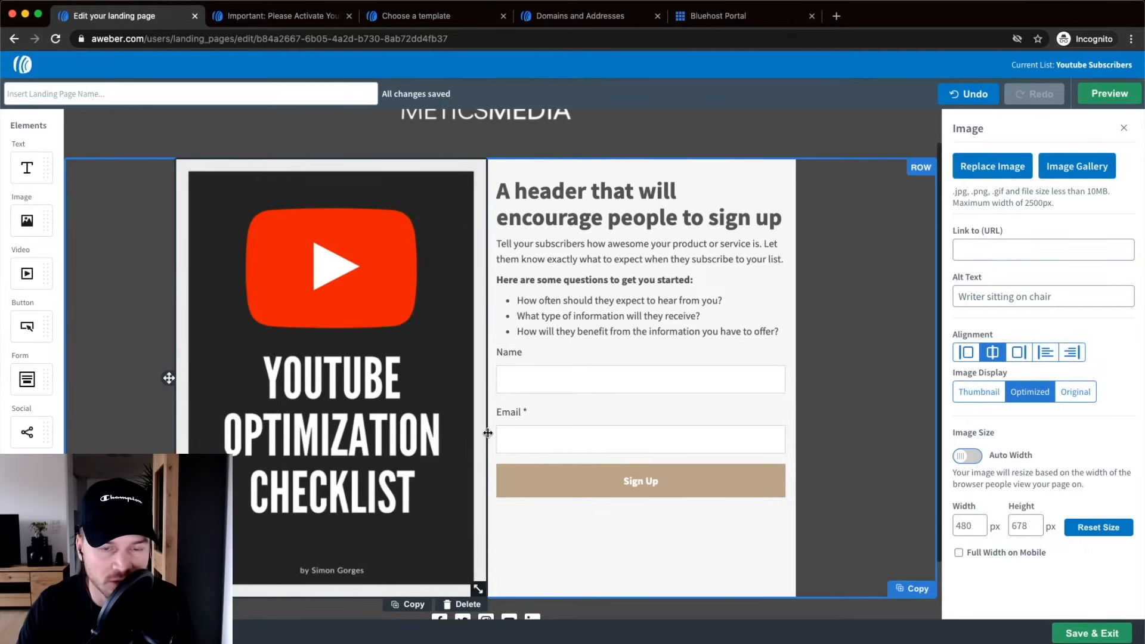
mouse_move(487, 432)
mouse_down()
mouse_move(454, 433)
mouse_move(471, 433)
mouse_up()
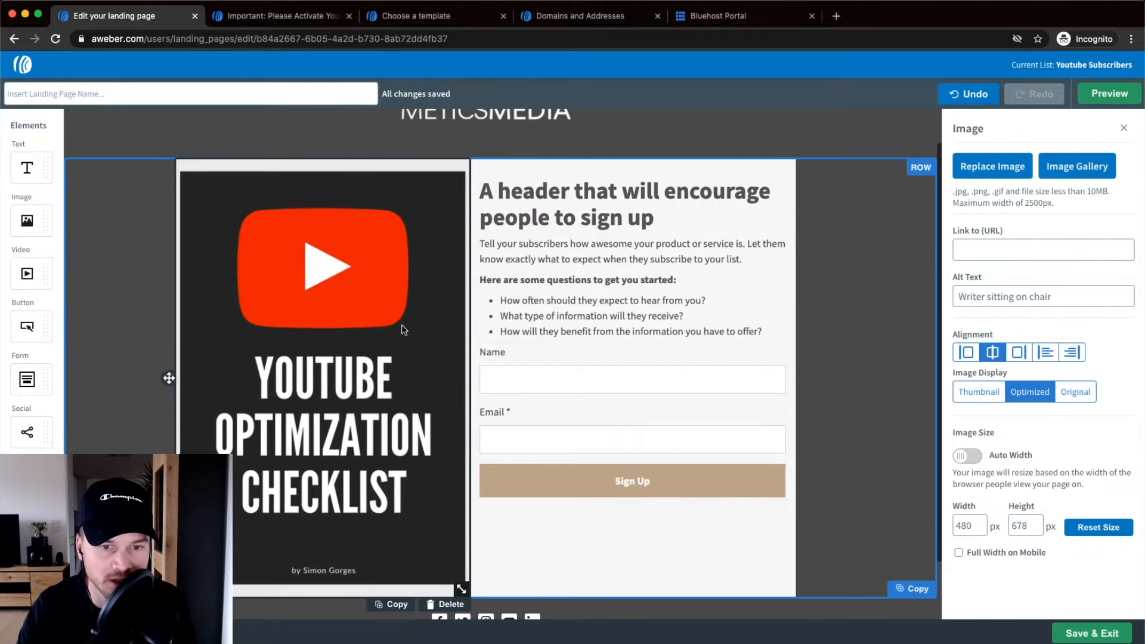
mouse_move(472, 328)
mouse_down()
mouse_move(511, 329)
mouse_move(441, 330)
mouse_move(539, 328)
mouse_move(465, 333)
mouse_up()
drag(455, 589, 455, 558)
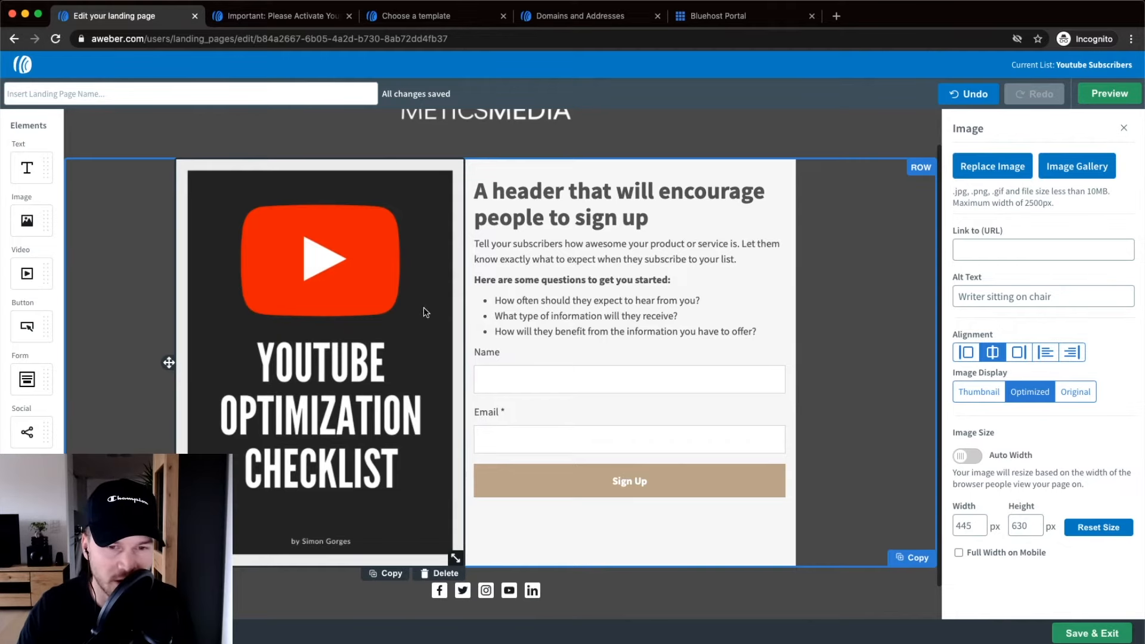
Select the main two-column row to bring up its Row settings.
click(430, 140)
click(154, 209)
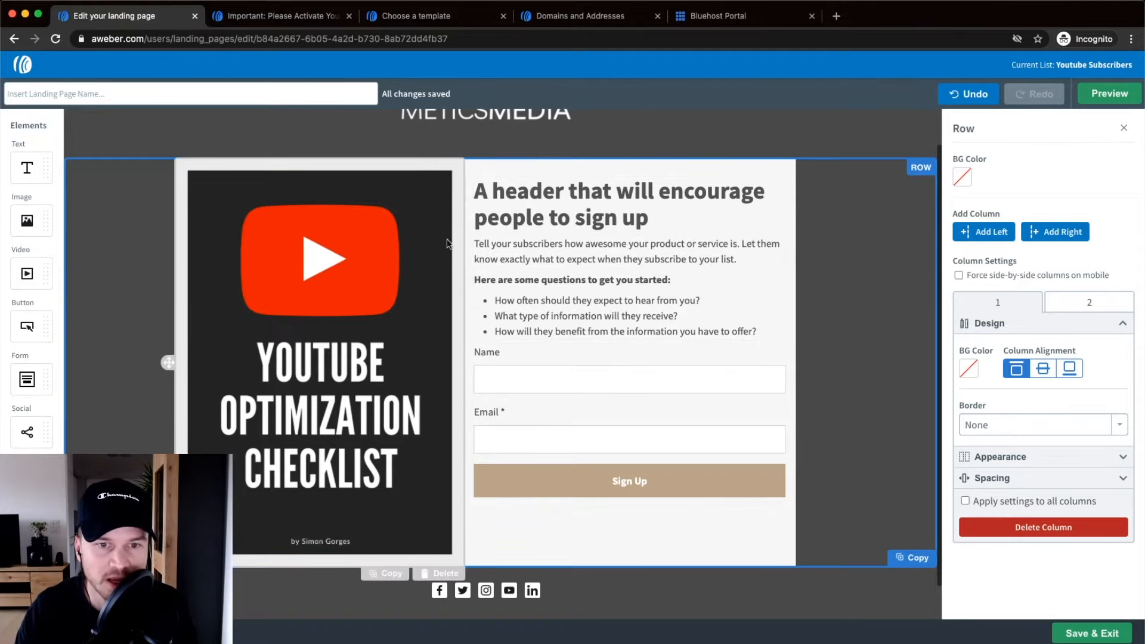
click(892, 219)
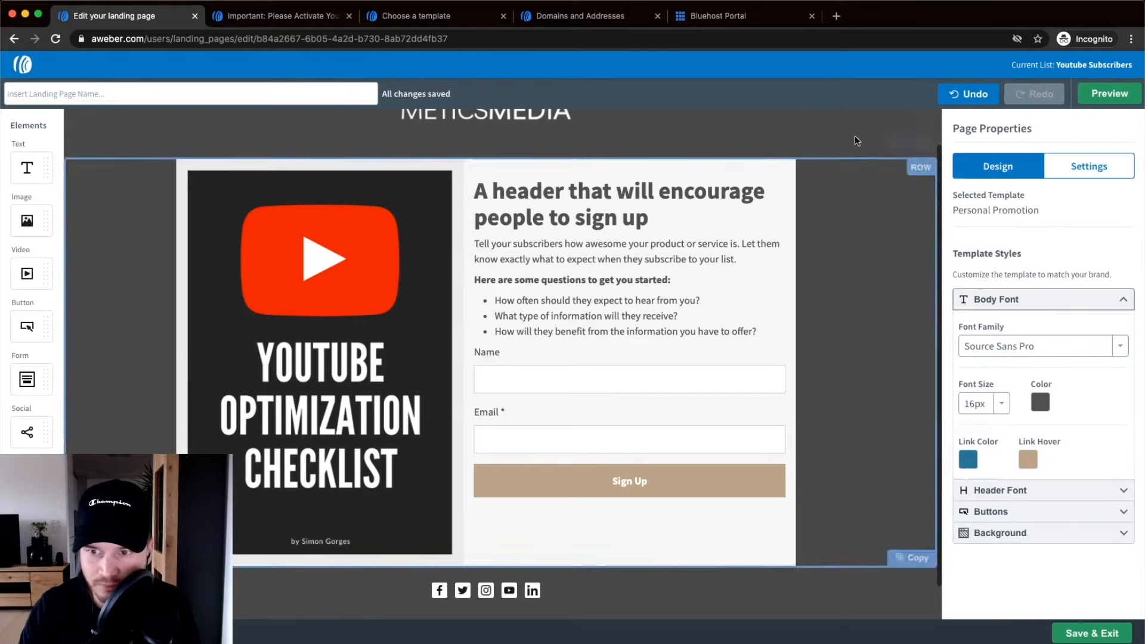
click(887, 174)
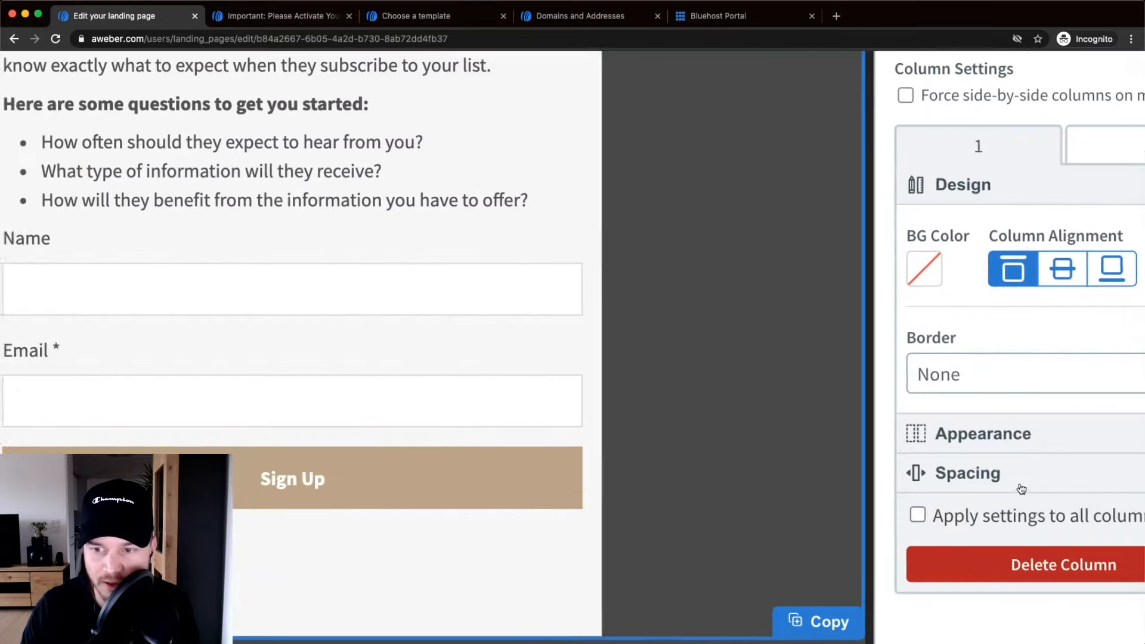
Enable individual margin sides for column 1 and raise its right margin to 25 px.
scroll(1013, 486, right, 2)
click(967, 474)
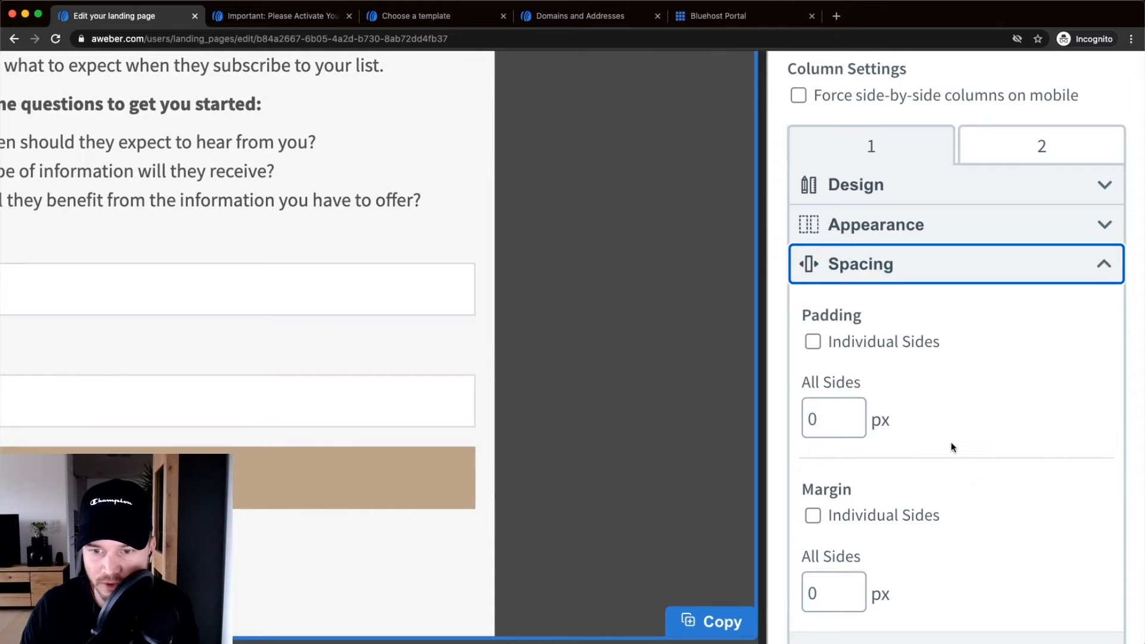
scroll(950, 441, down, 1)
scroll(912, 441, down, 1)
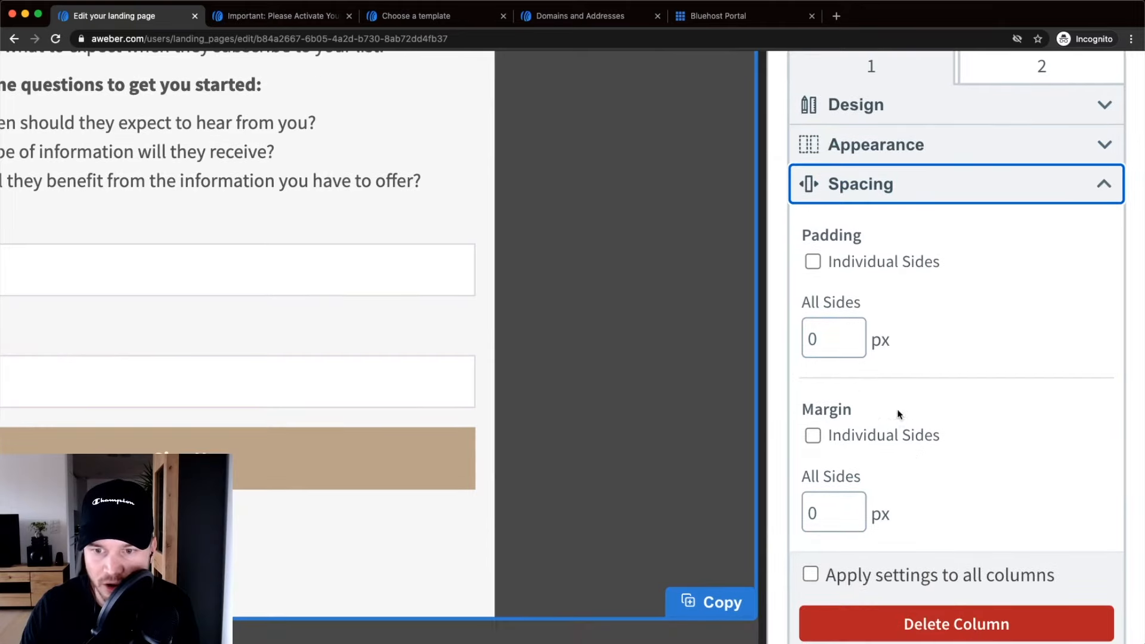
scroll(821, 431, down, 1)
click(813, 410)
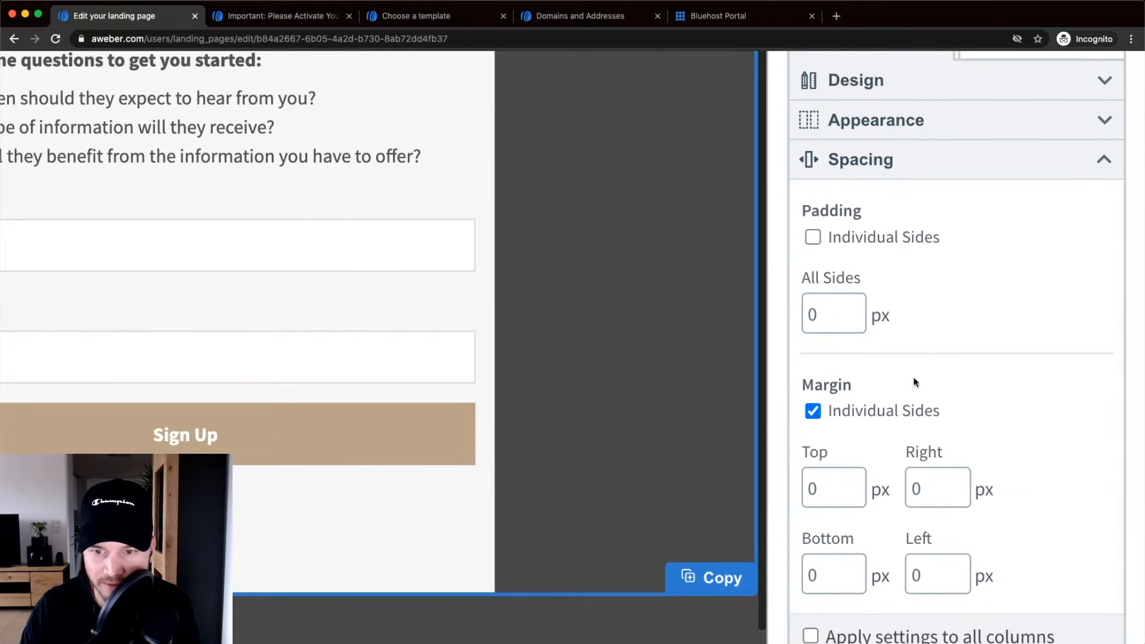
scroll(921, 406, down, 3)
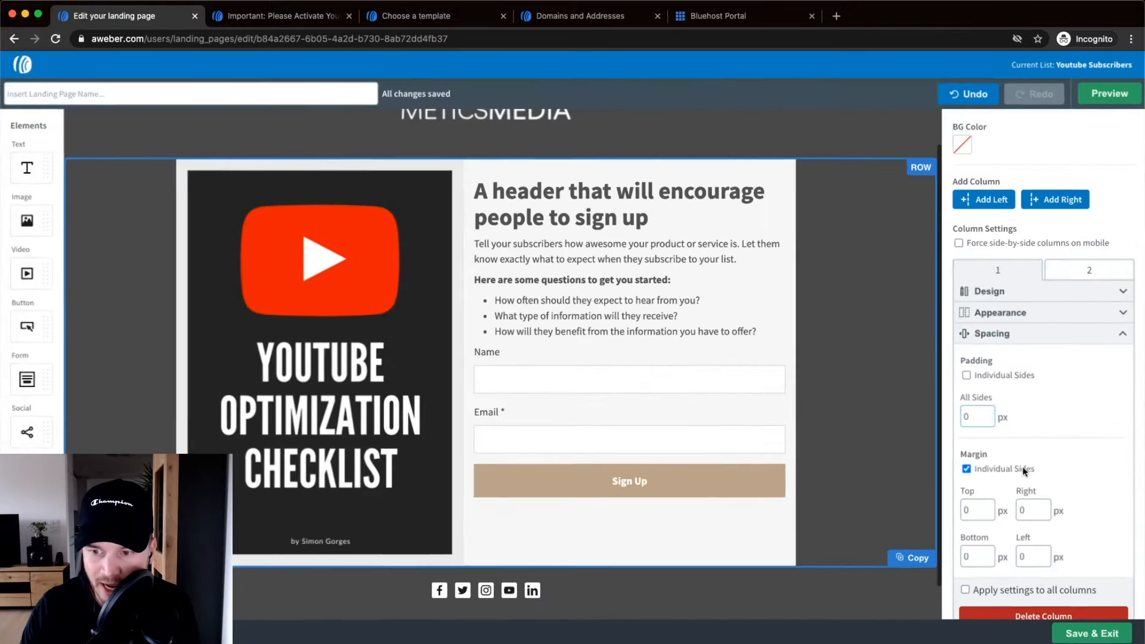
click(1045, 508)
click(1045, 507)
click(1045, 508)
click(1045, 508)
click(1045, 508)
click(1045, 507)
click(1045, 507)
click(1045, 507)
click(1045, 508)
click(1045, 507)
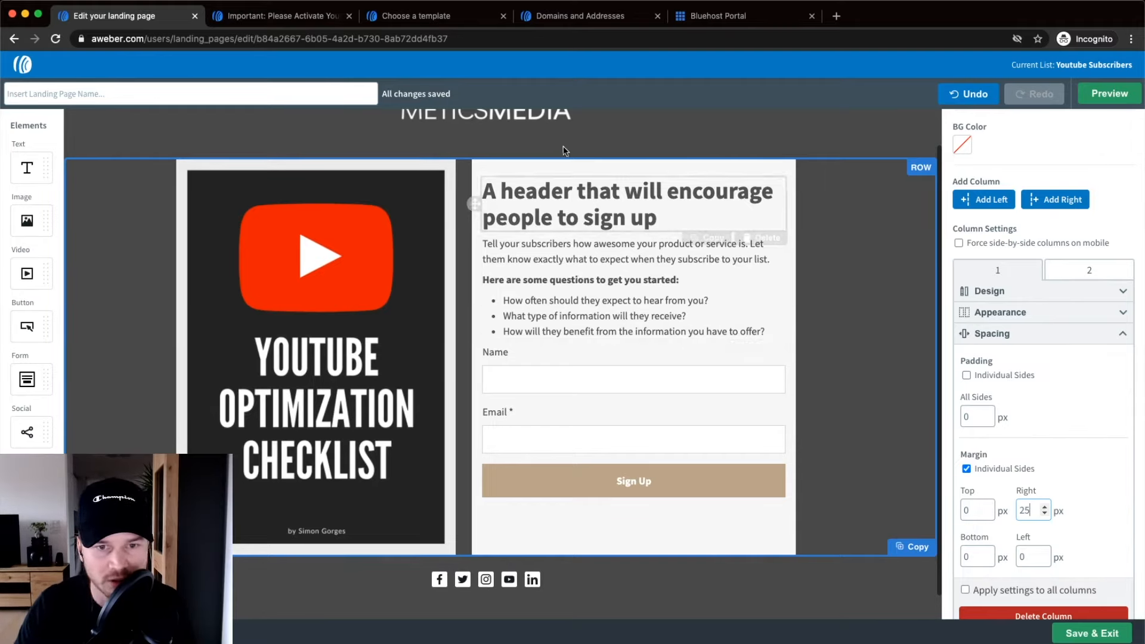
Replace the placeholder headline with 'Get my Youtube SEO Checklist for FREE!'.
drag(670, 218, 514, 184)
click(572, 195)
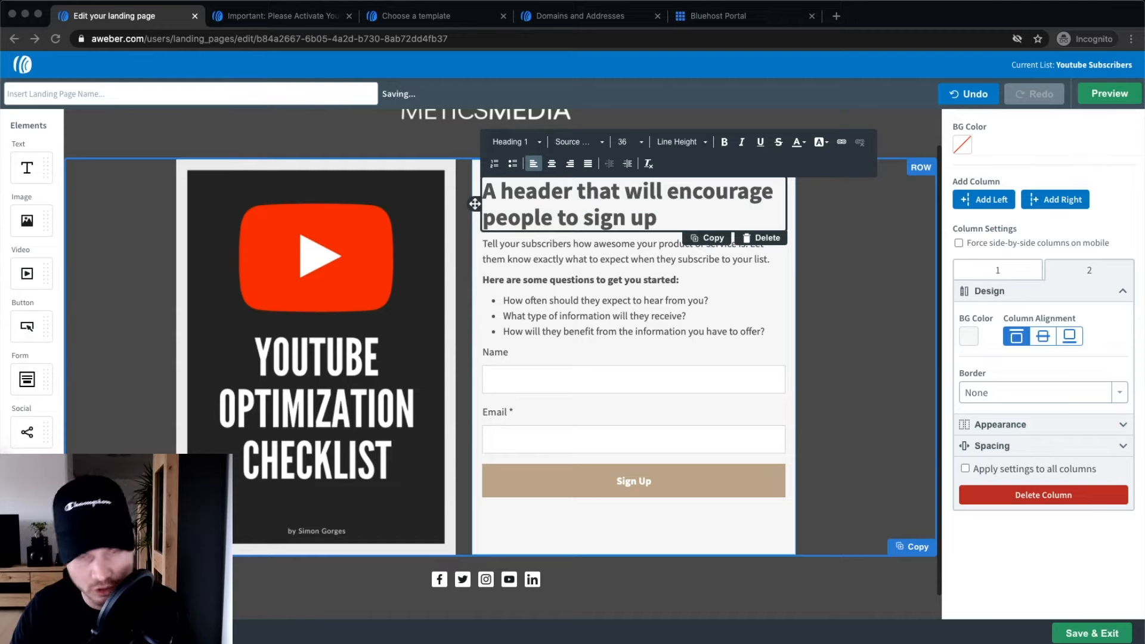
drag(669, 213, 484, 192)
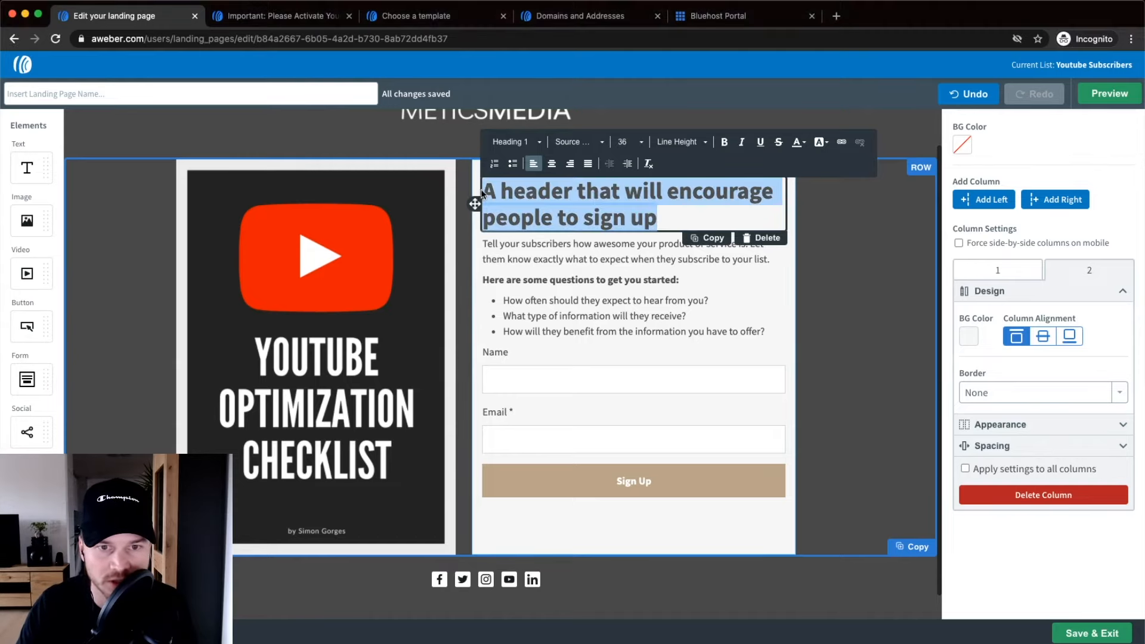
key(ctrl+v)
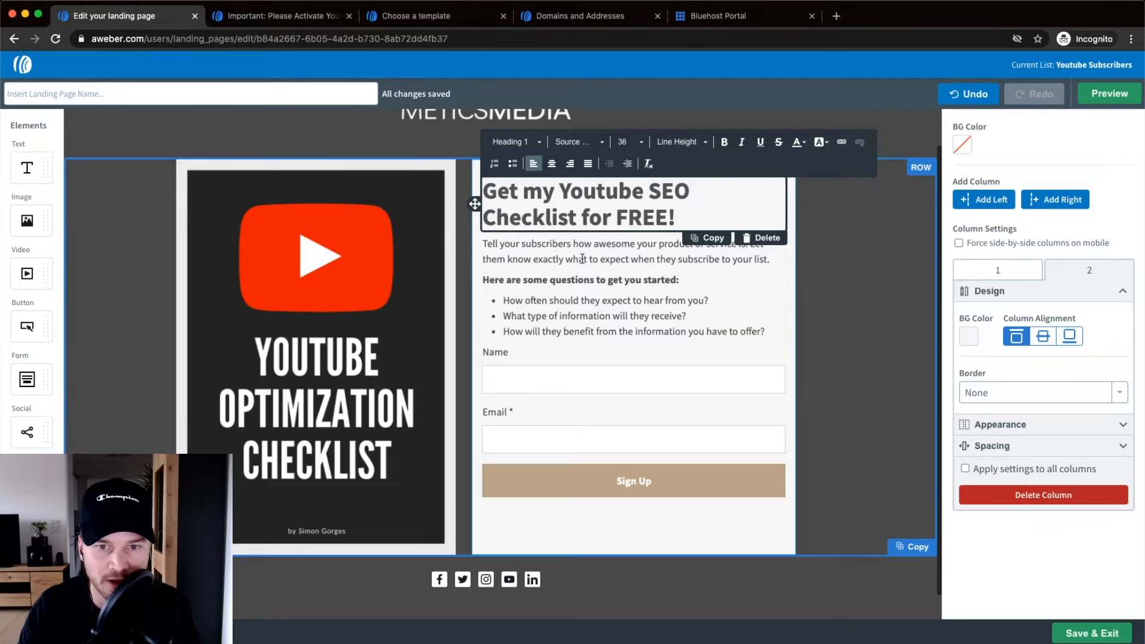
Replace the paragraph and bullets with new intro copy and three 'You'll learn' points.
key(super+Tab)
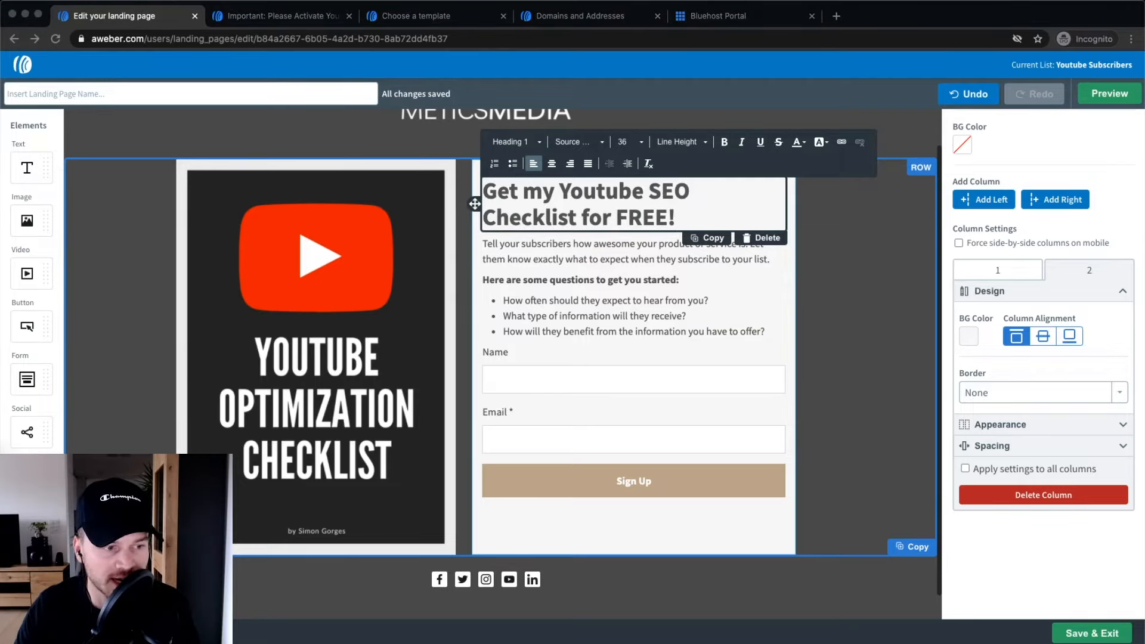
mouse_move(765, 331)
mouse_down()
mouse_move(581, 300)
mouse_move(491, 244)
mouse_move(756, 346)
mouse_up()
click(484, 243)
key(super+v)
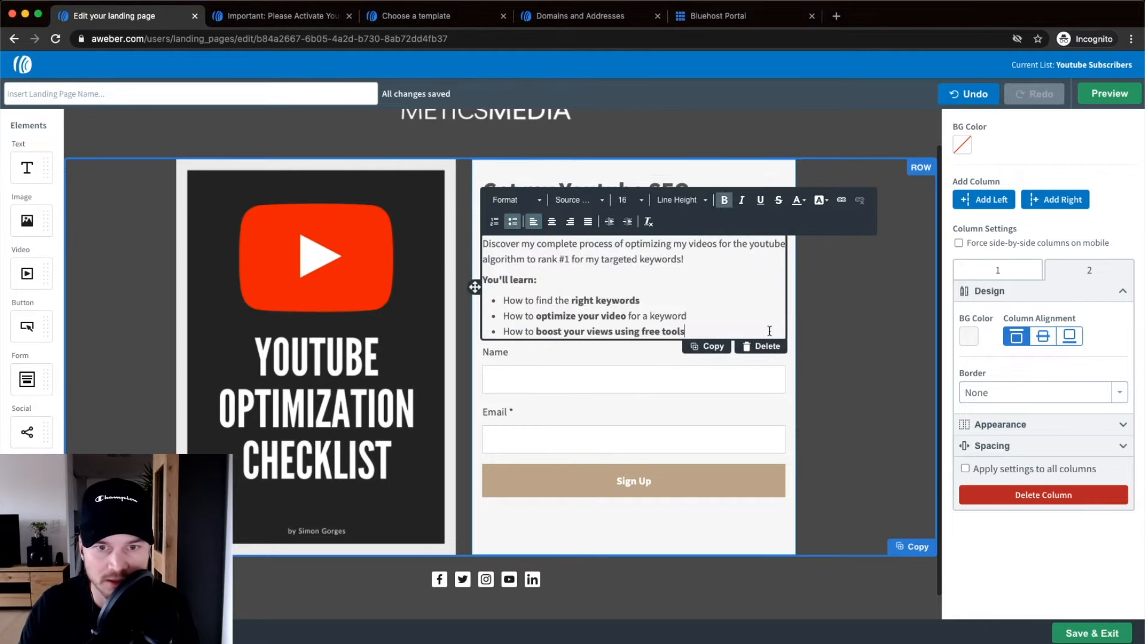
click(845, 324)
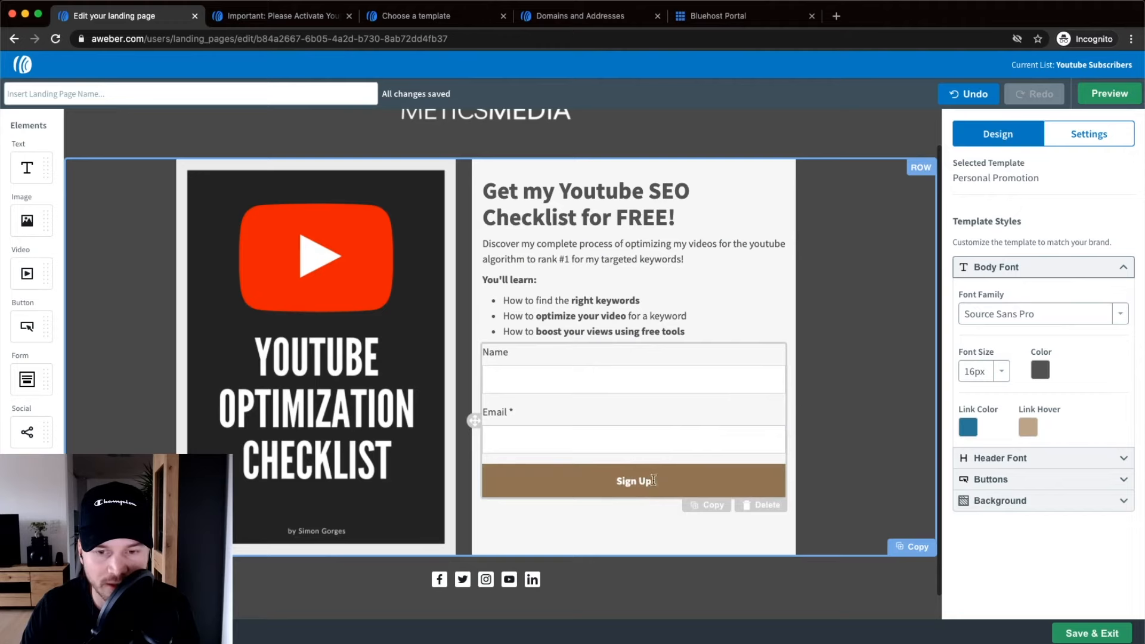
Change the signup button label to 'Send it now!'.
click(633, 482)
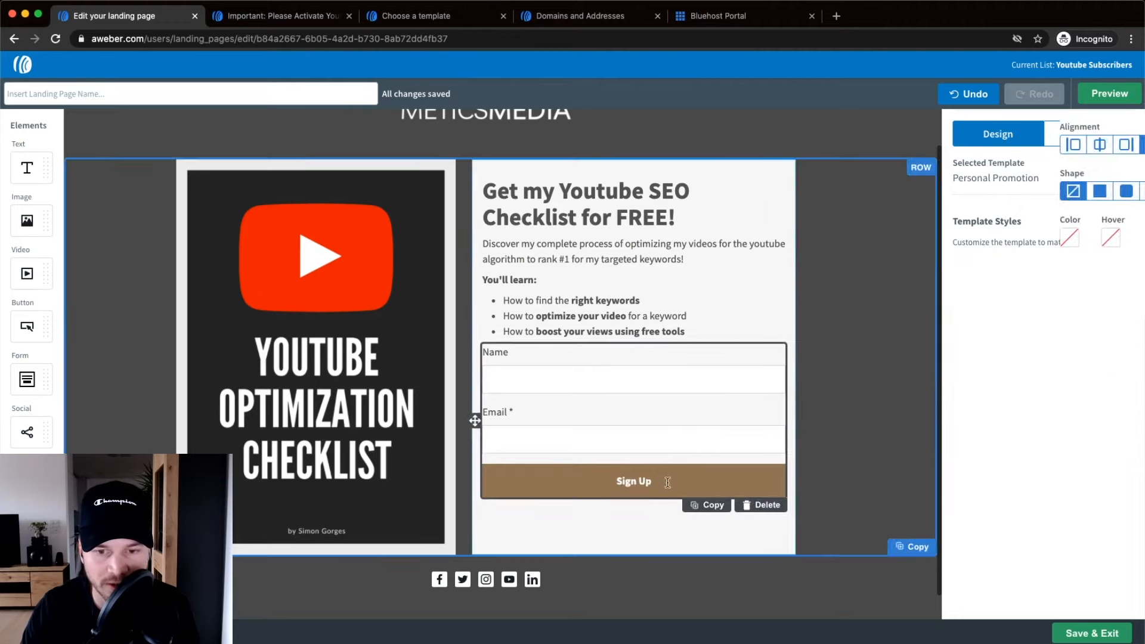
click(605, 484)
text(Send it now!)
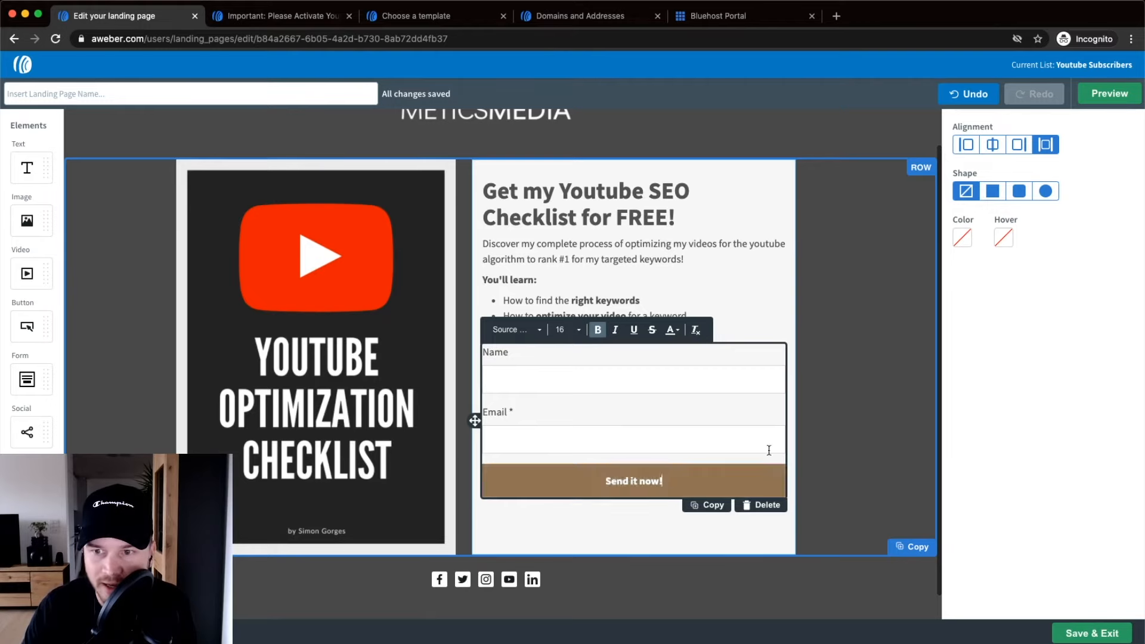
Set the button colour to green #30A542 and its hover colour to #38C54D.
click(962, 239)
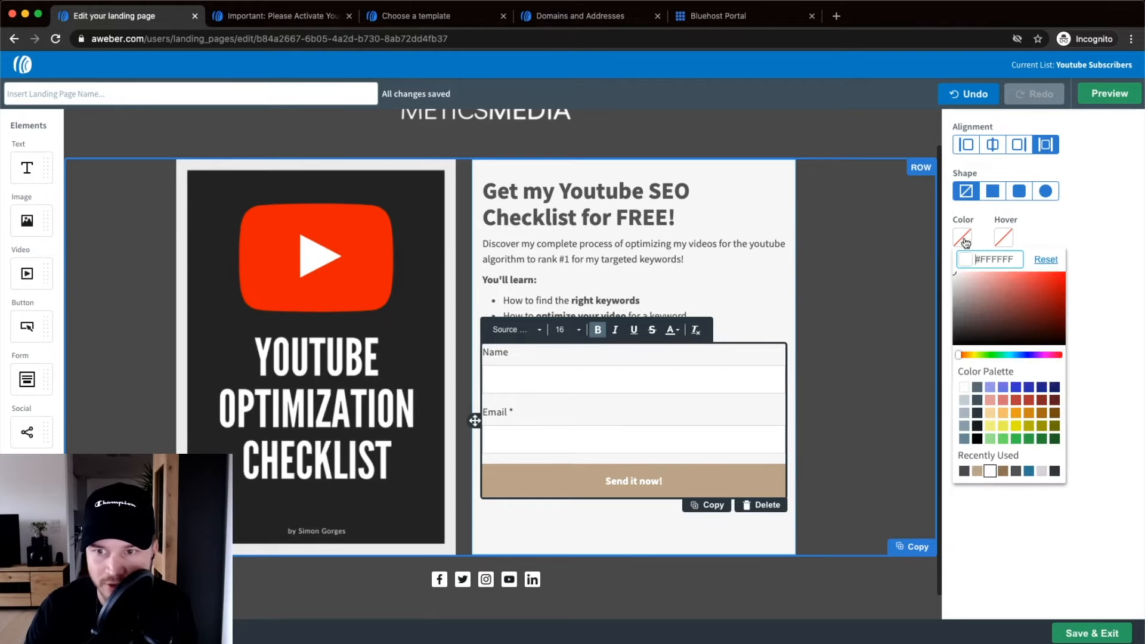
click(1026, 439)
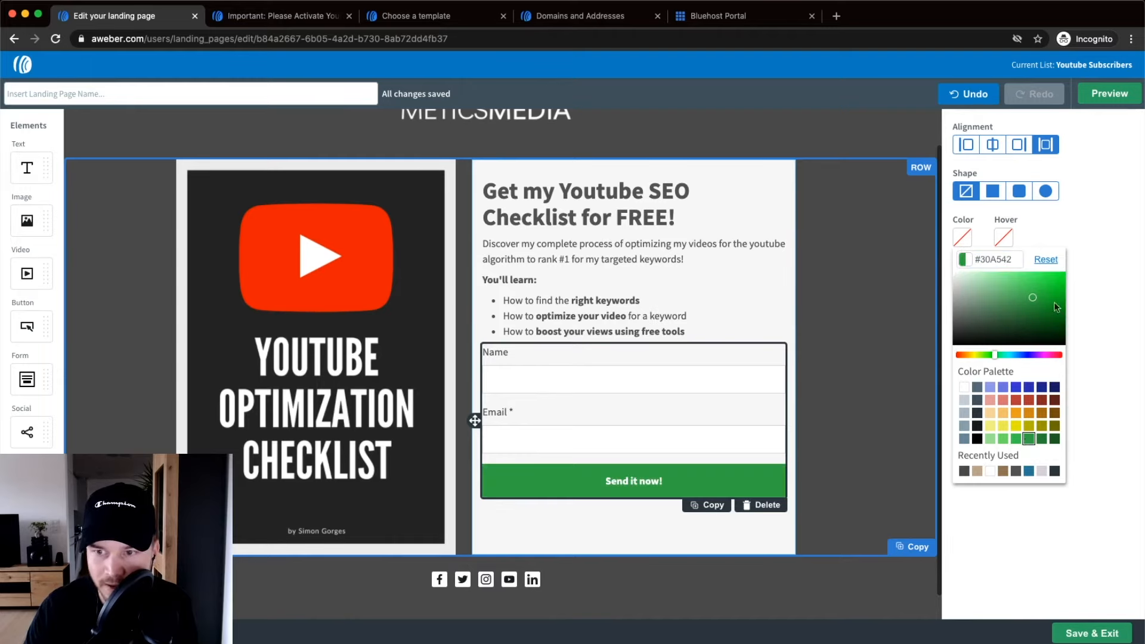
click(1002, 236)
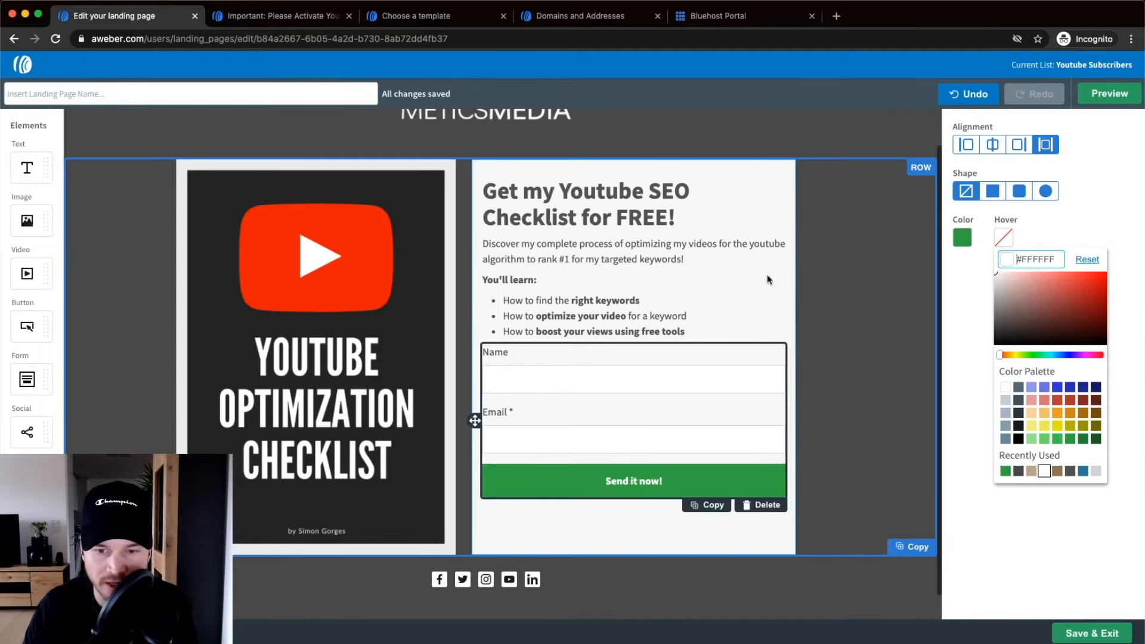
click(1057, 440)
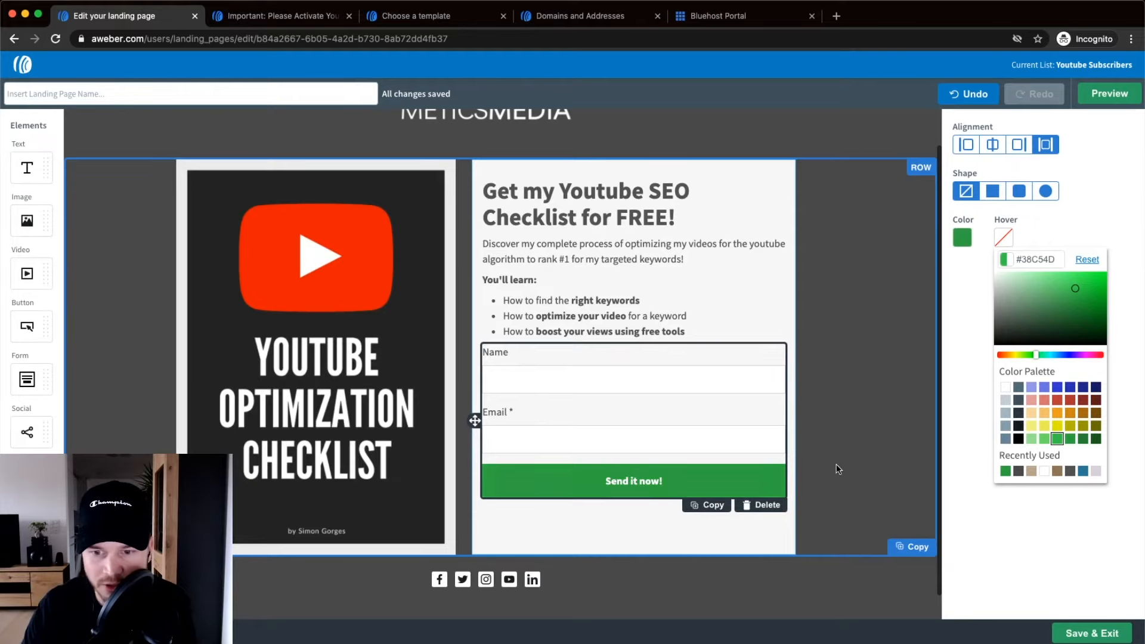
click(821, 450)
Check the styling of the Send it now! button and the offer row.
scroll(790, 482, up, 5)
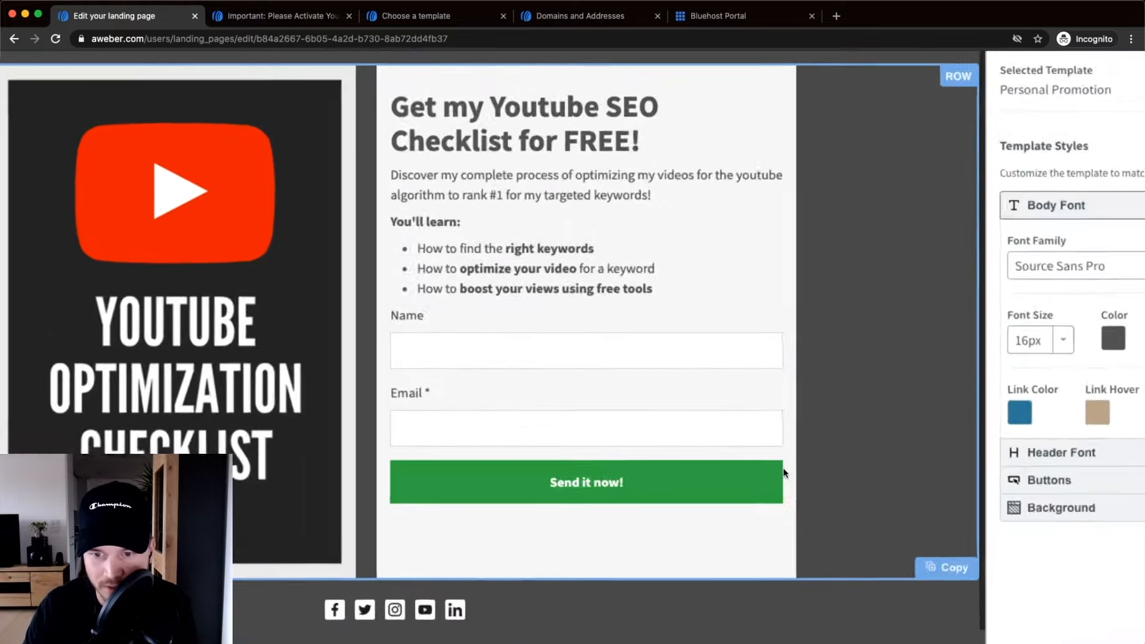
scroll(782, 459, down, 5)
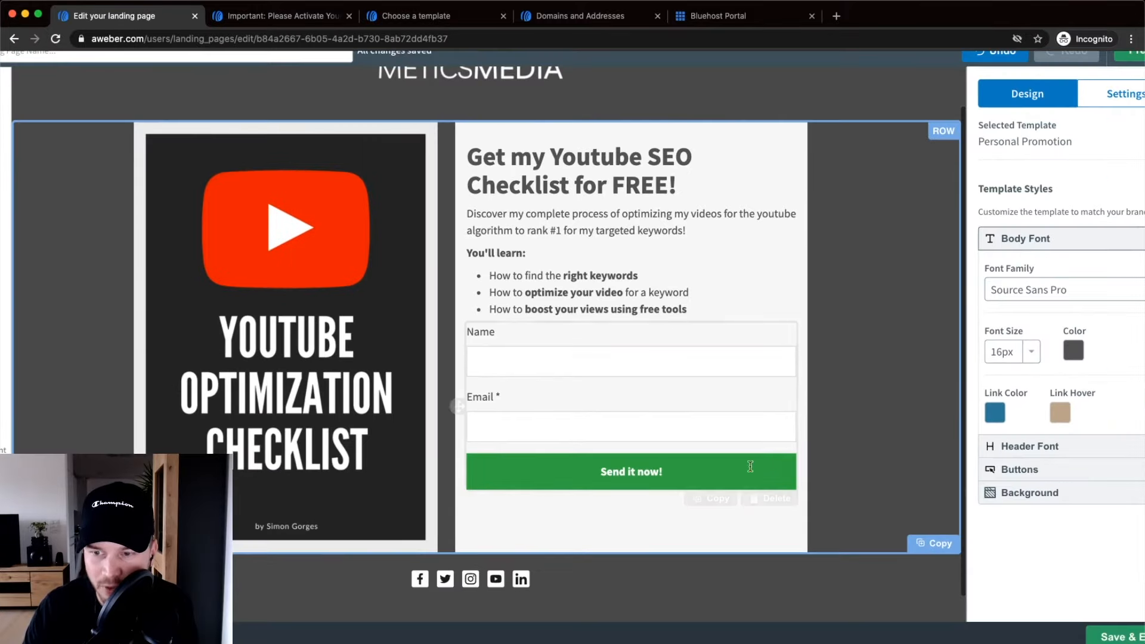
scroll(793, 449, up, 5)
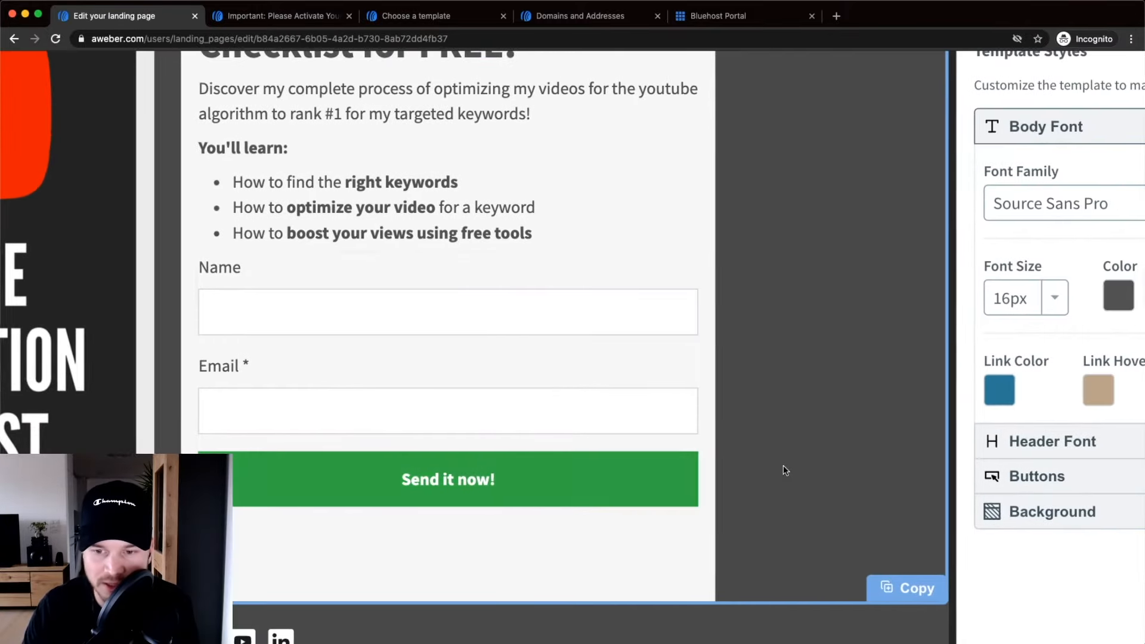
scroll(783, 463, down, 5)
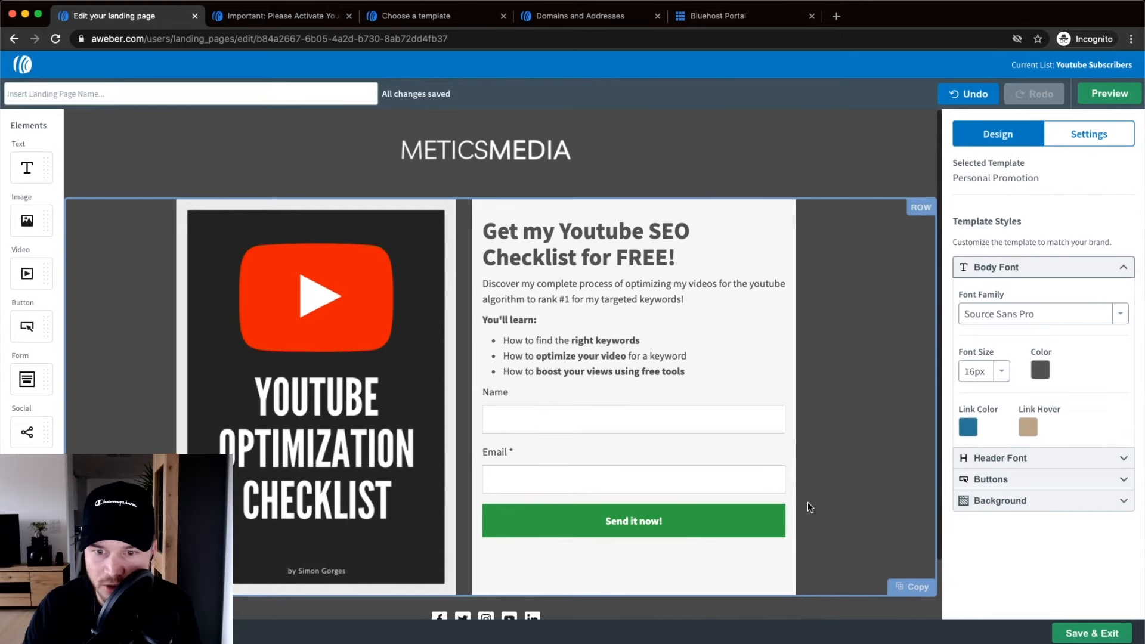
click(689, 530)
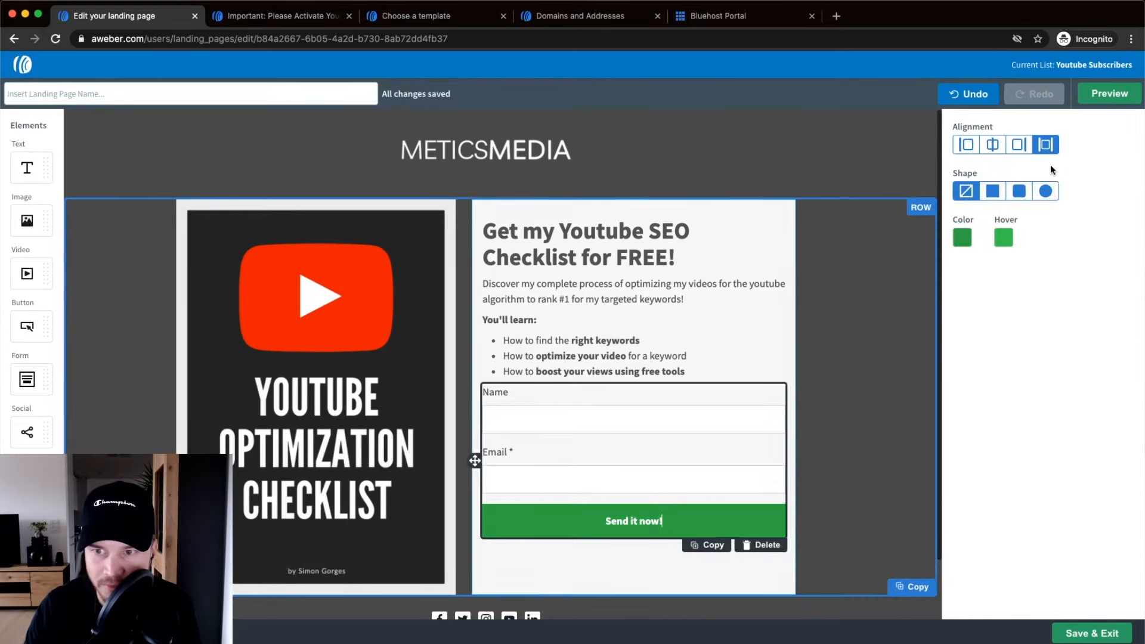
scroll(1023, 197, up, 5)
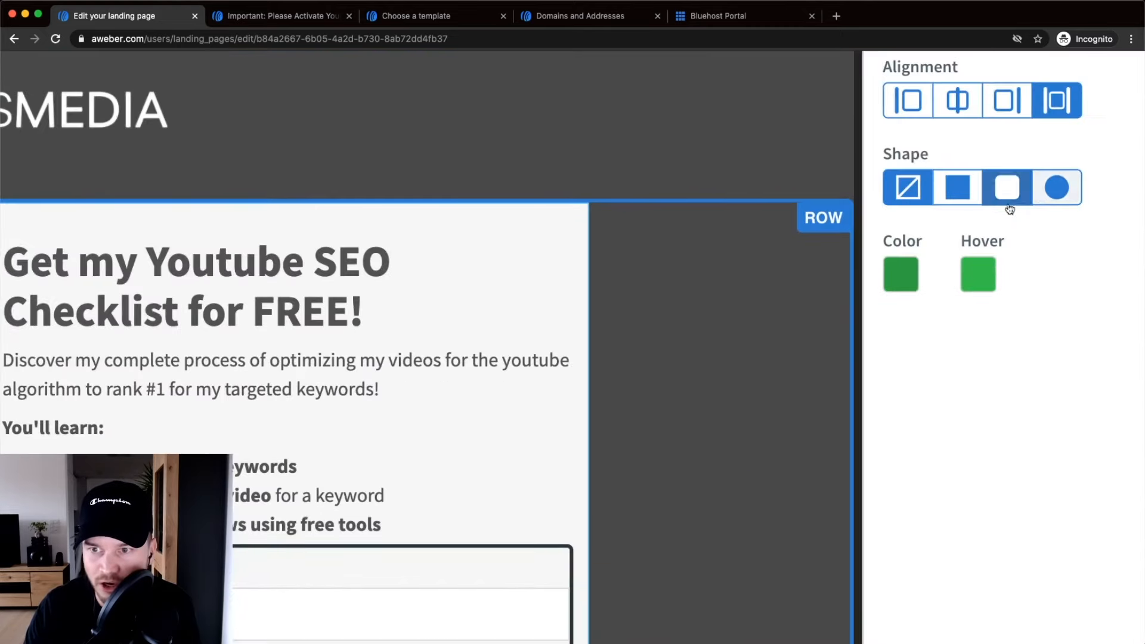
scroll(1006, 190, down, 5)
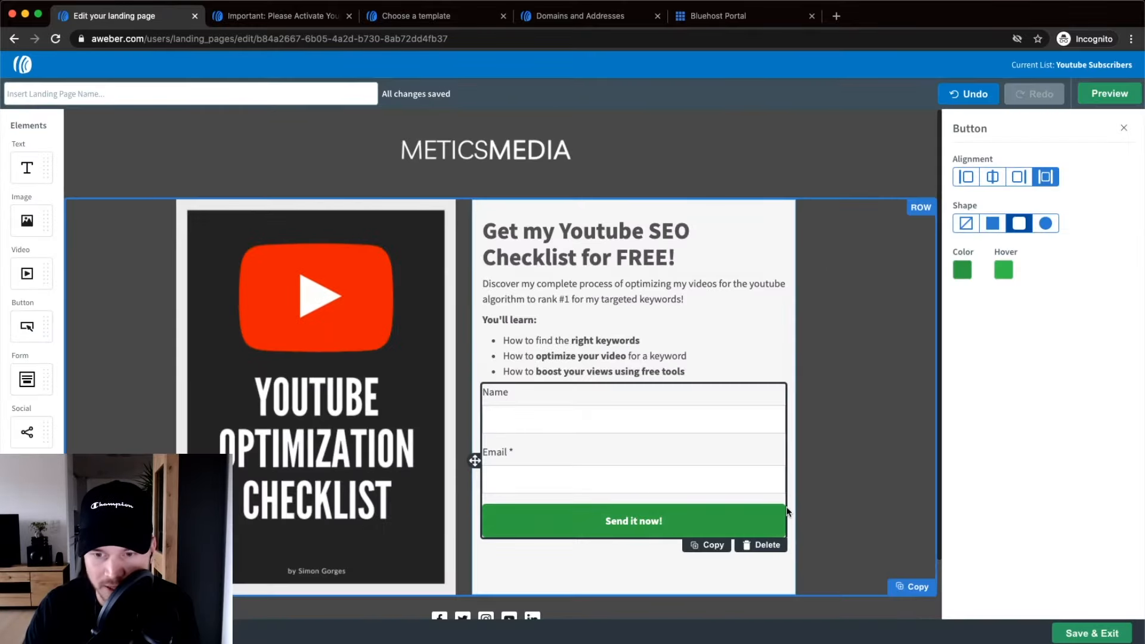
scroll(787, 512, up, 5)
scroll(787, 511, down, 3)
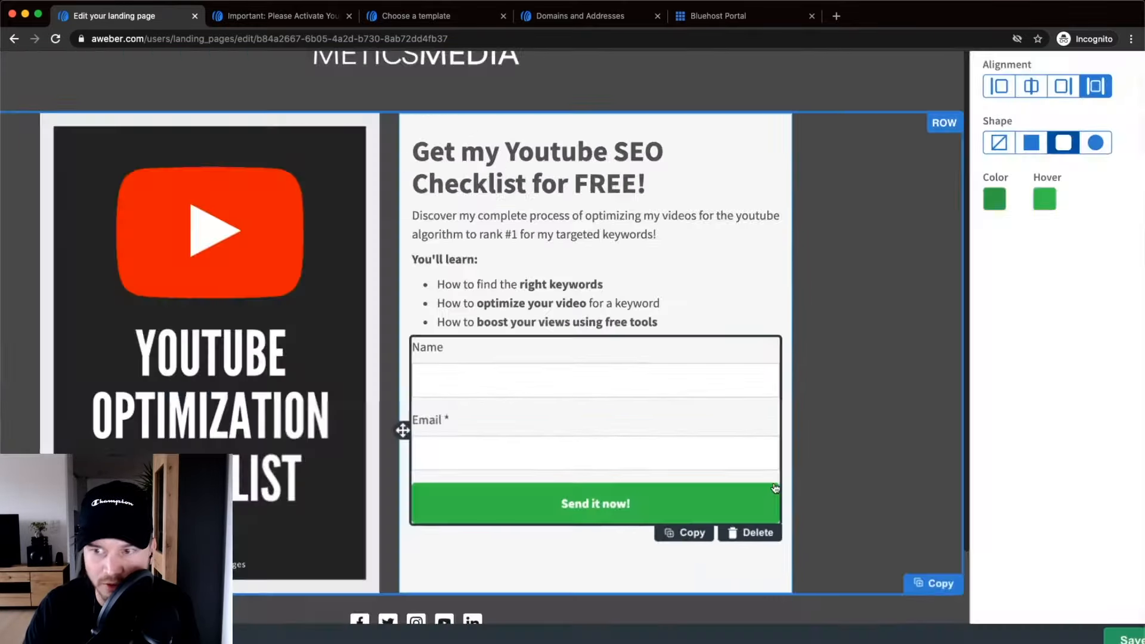
scroll(775, 487, down, 2)
click(814, 349)
scroll(814, 349, down, 3)
scroll(813, 349, up, 3)
scroll(813, 348, down, 2)
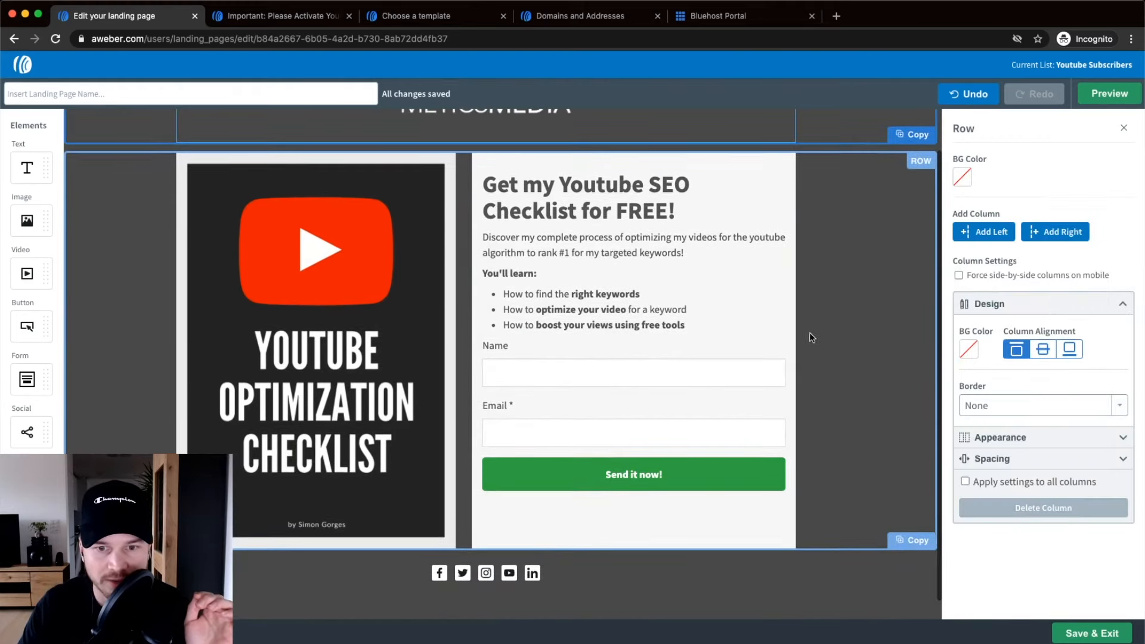
scroll(532, 491, down, 1)
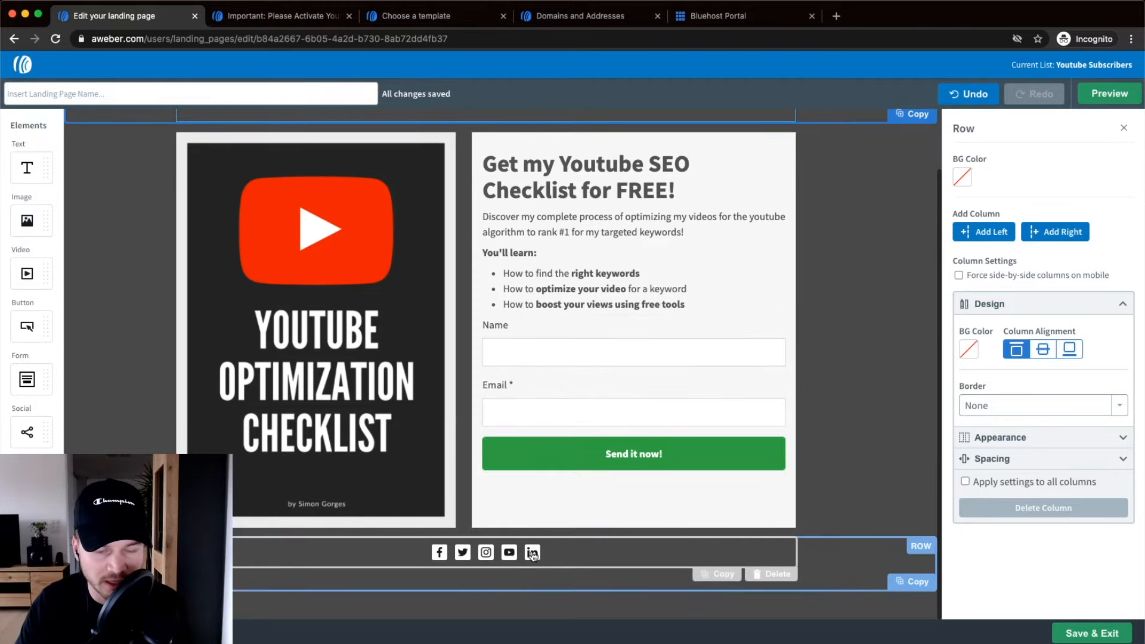
Inspect the social icons' Facebook link and cancel without changing it.
click(564, 549)
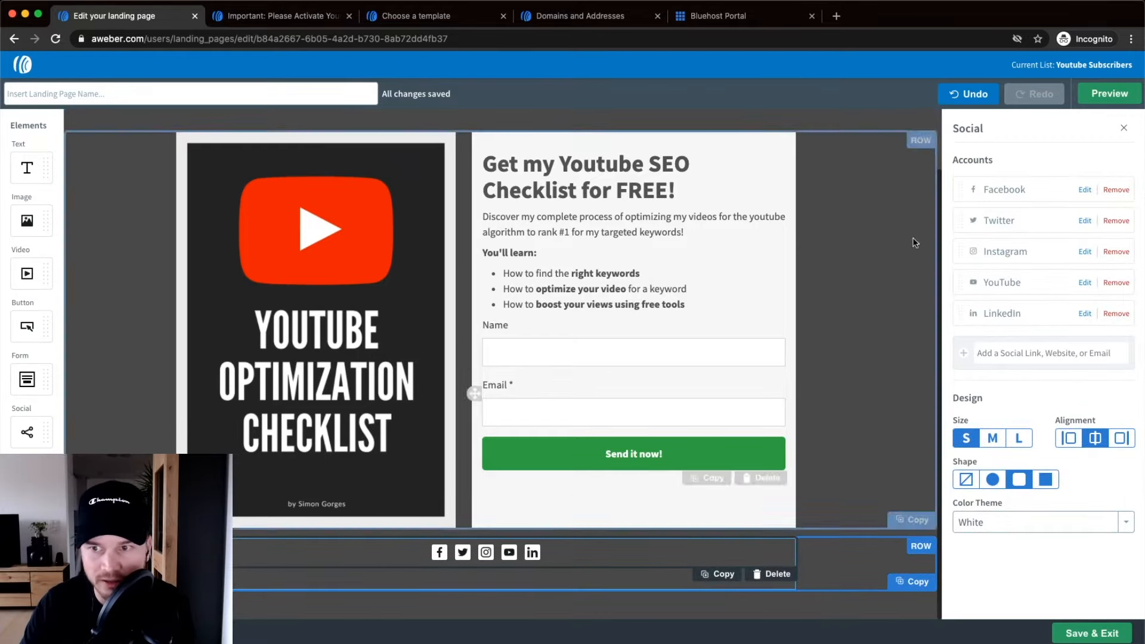
click(1085, 191)
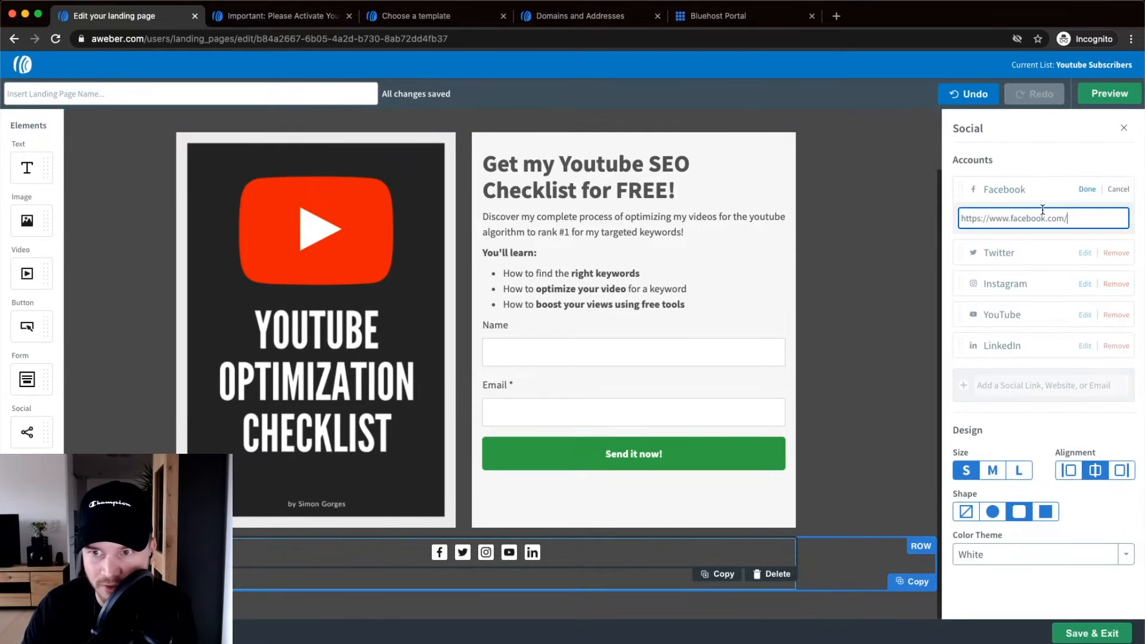
triple_click(1089, 213)
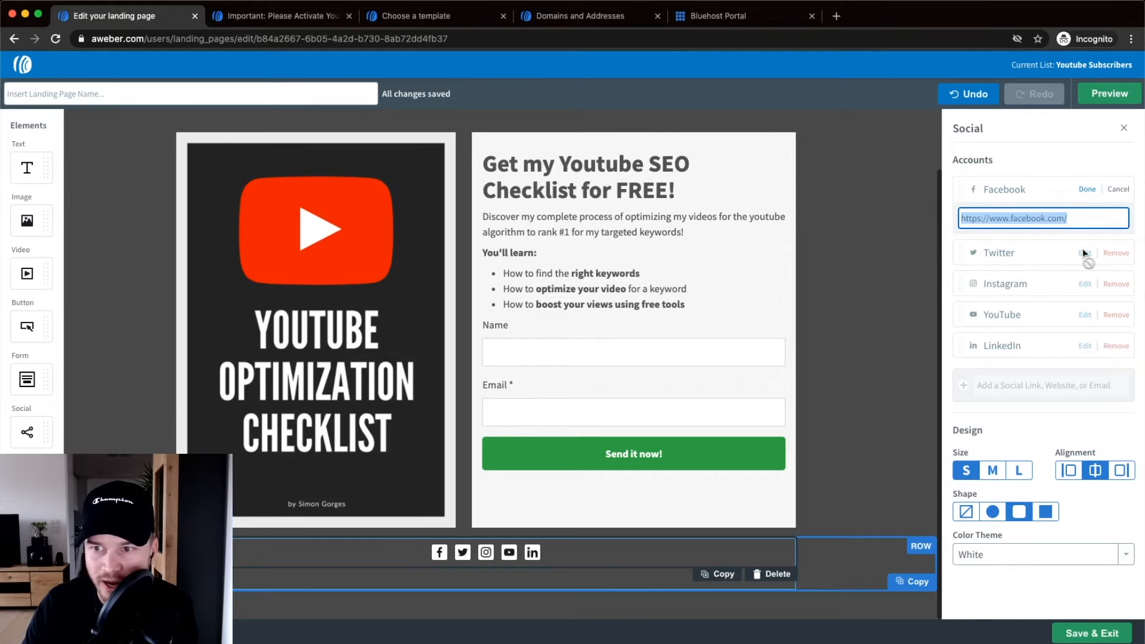
click(1089, 158)
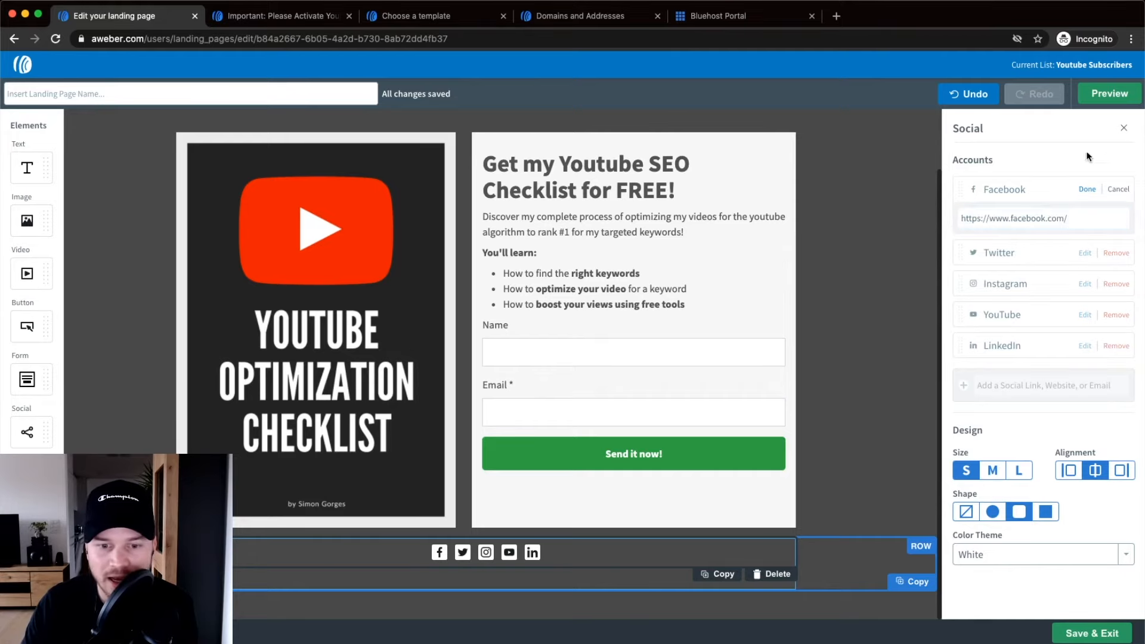
Delete the social icons element from the bottom of the page.
click(772, 573)
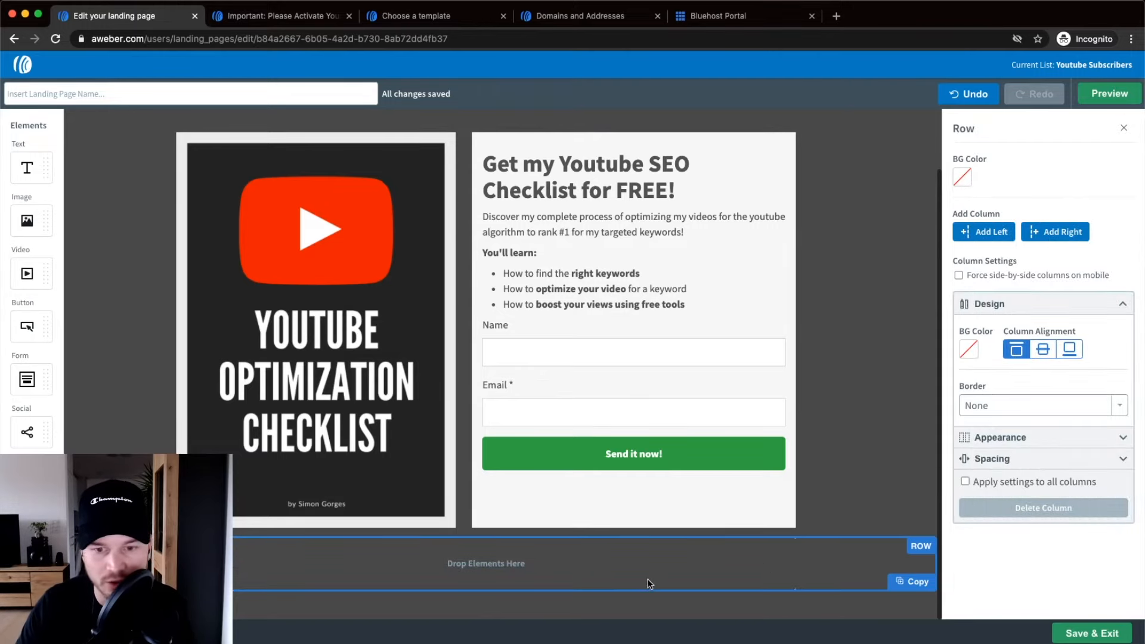
scroll(738, 510, up, 2)
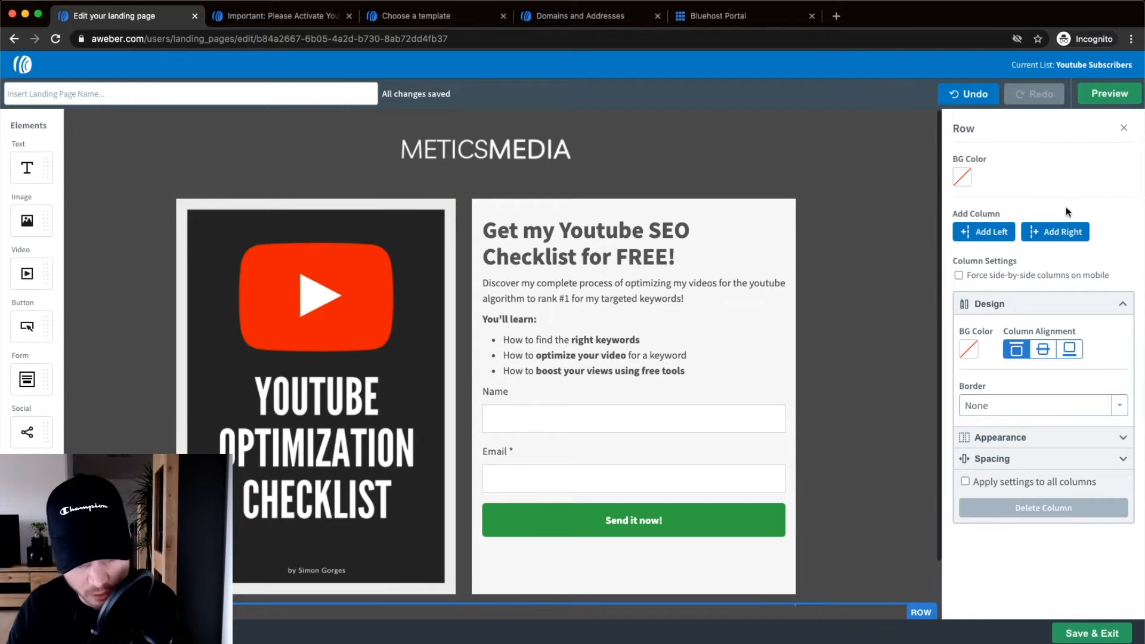
scroll(1119, 141, up, 1)
scroll(1120, 141, up, 3)
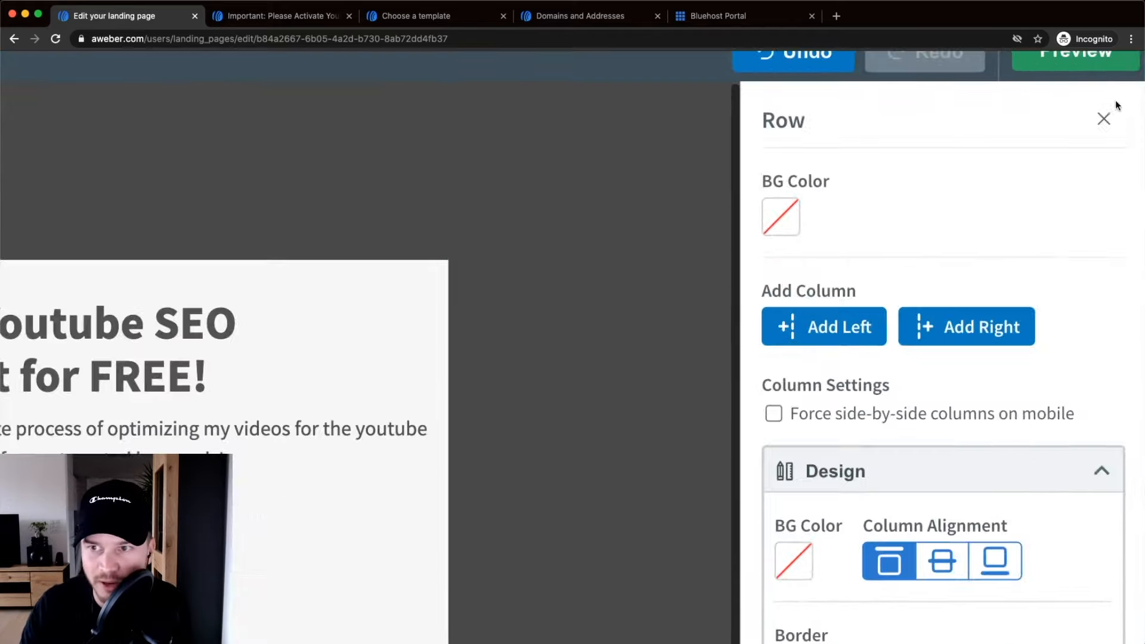
Close the row settings to get back to the page-wide style properties.
click(1104, 121)
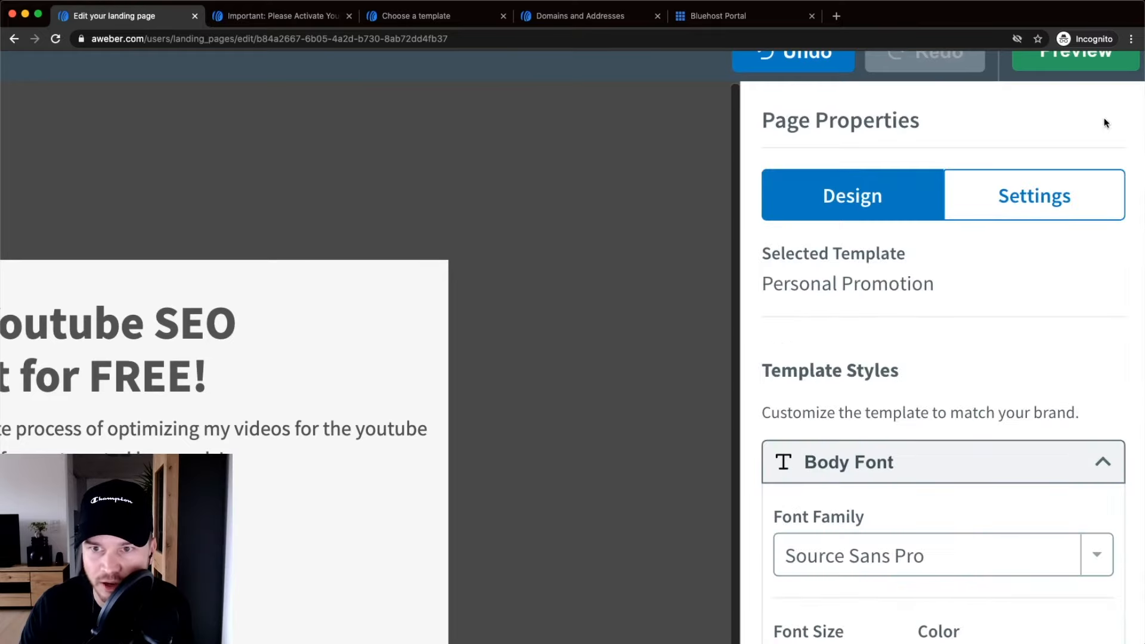
drag(774, 124, 937, 120)
click(775, 126)
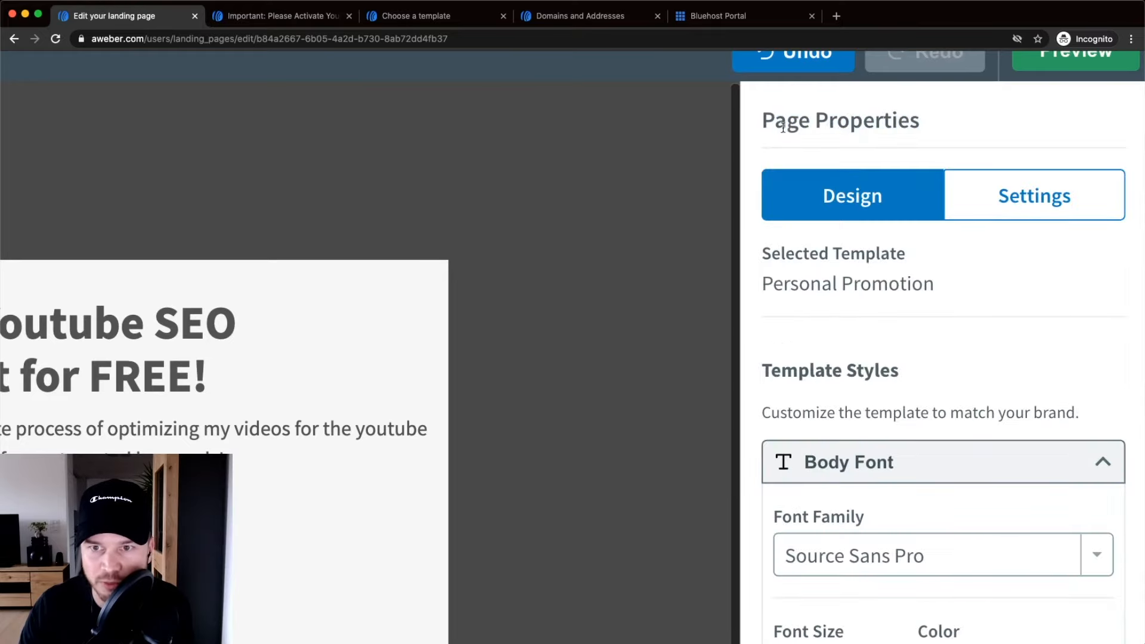
scroll(846, 152, down, 5)
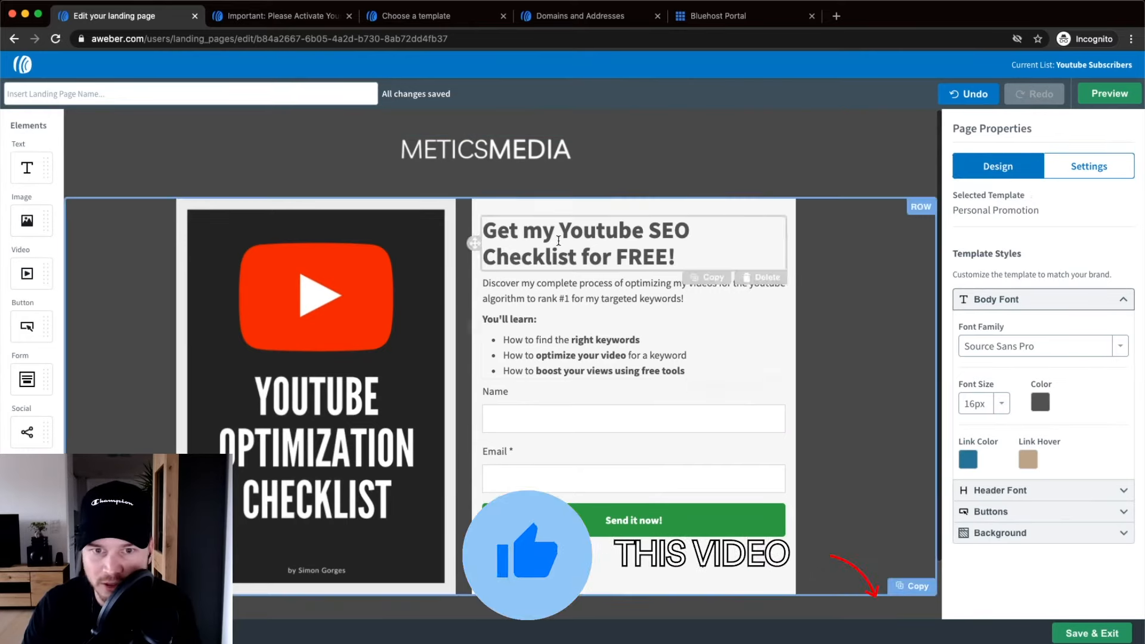
drag(485, 230, 651, 256)
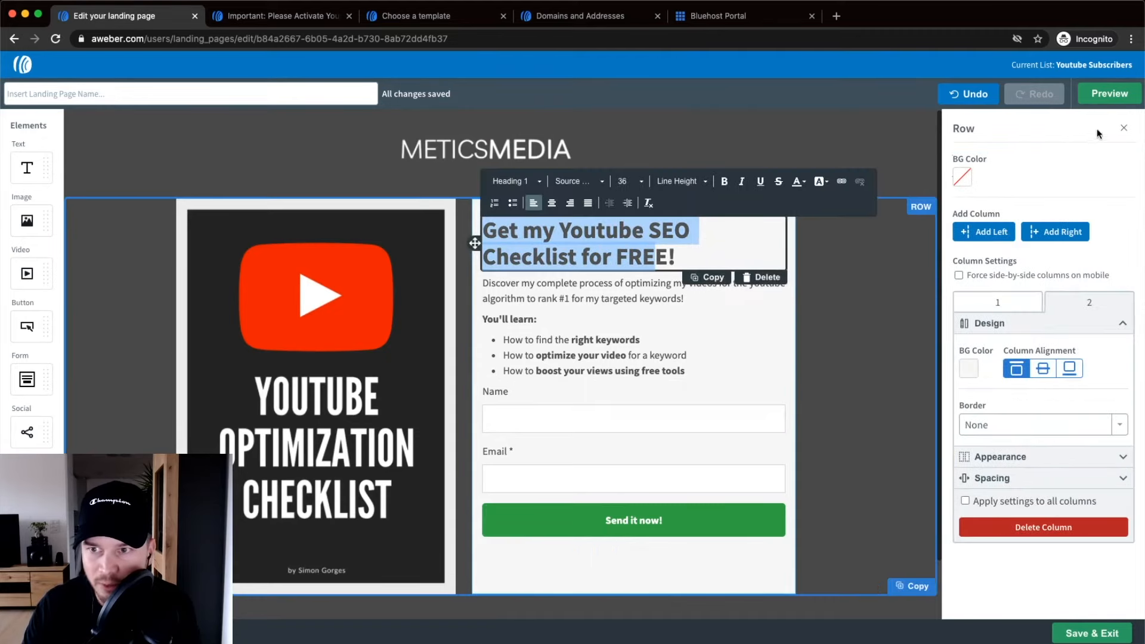
click(1125, 128)
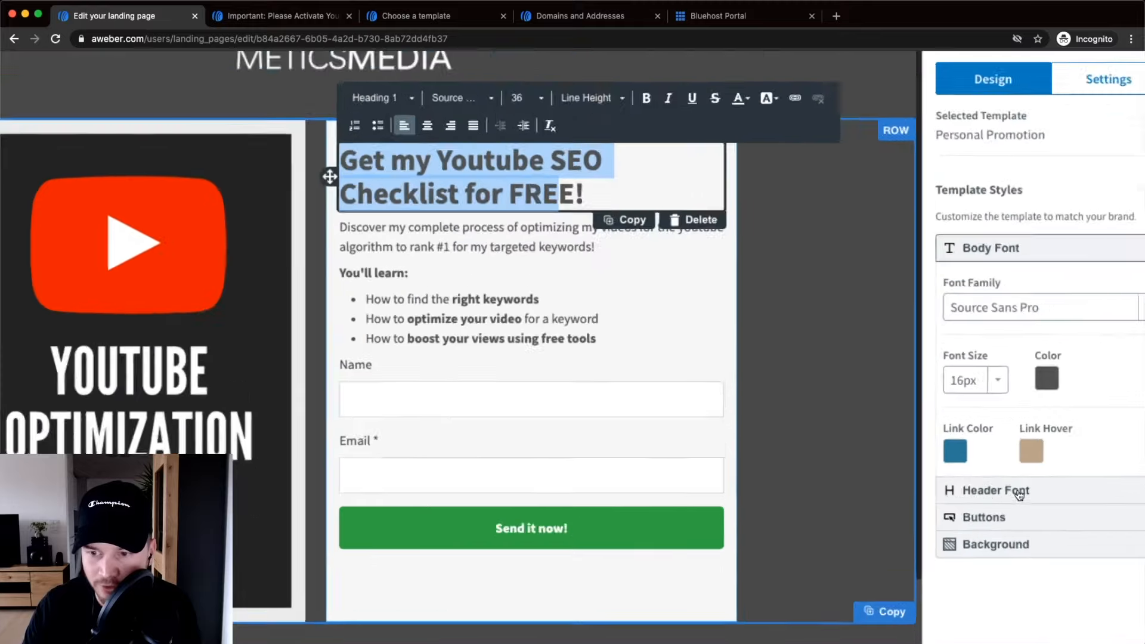
Set the header font to Arial Black.
click(1011, 492)
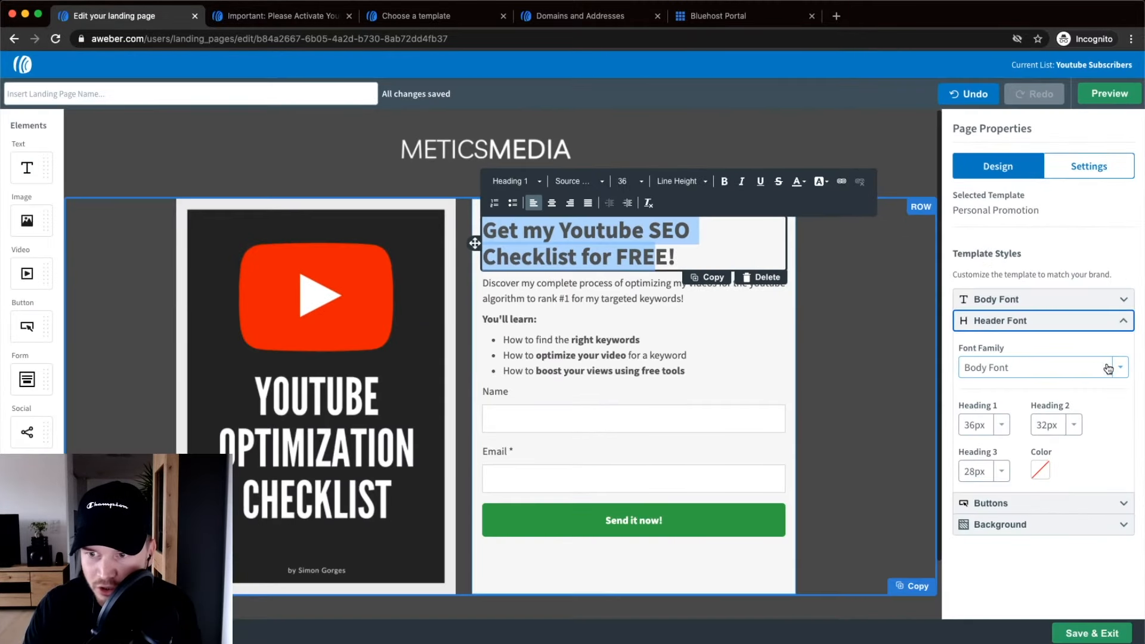
click(1108, 368)
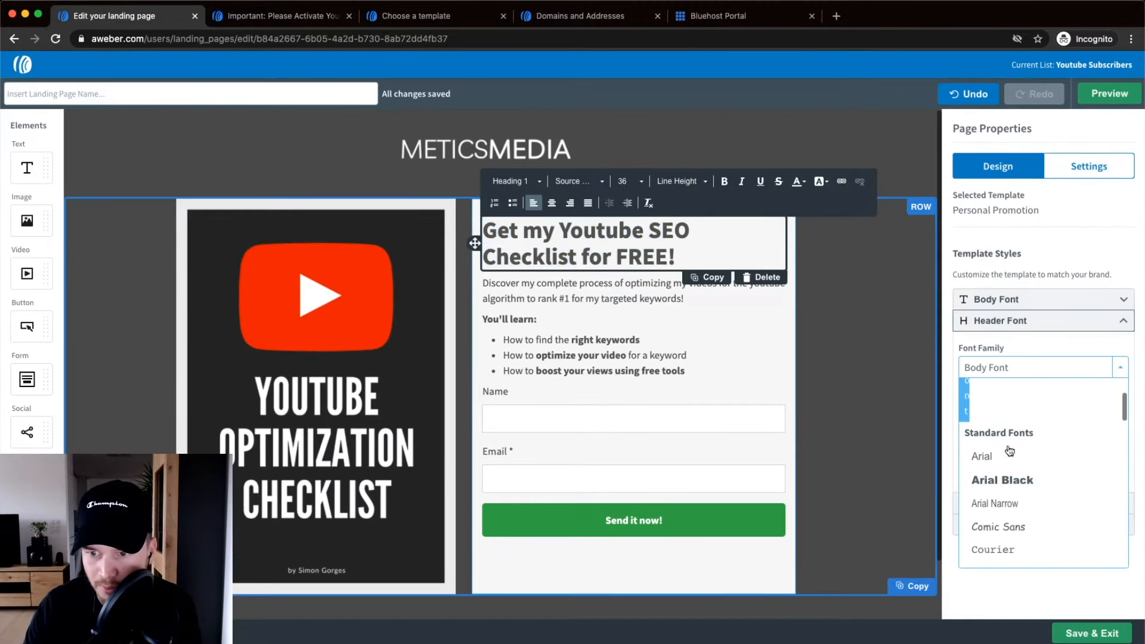
click(1016, 479)
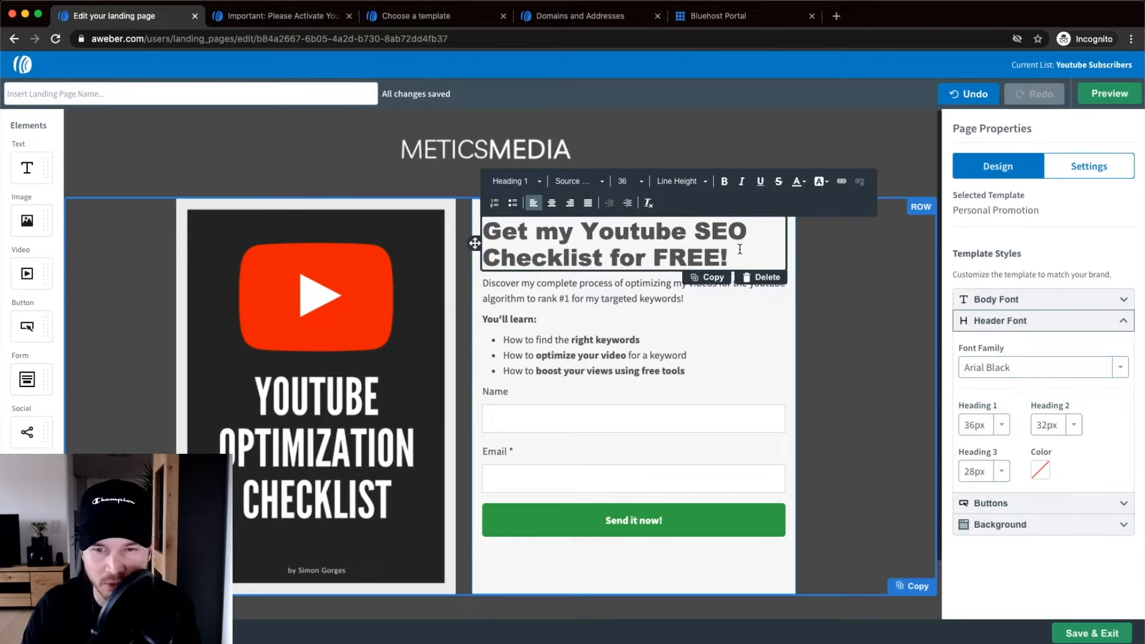
drag(739, 259, 550, 251)
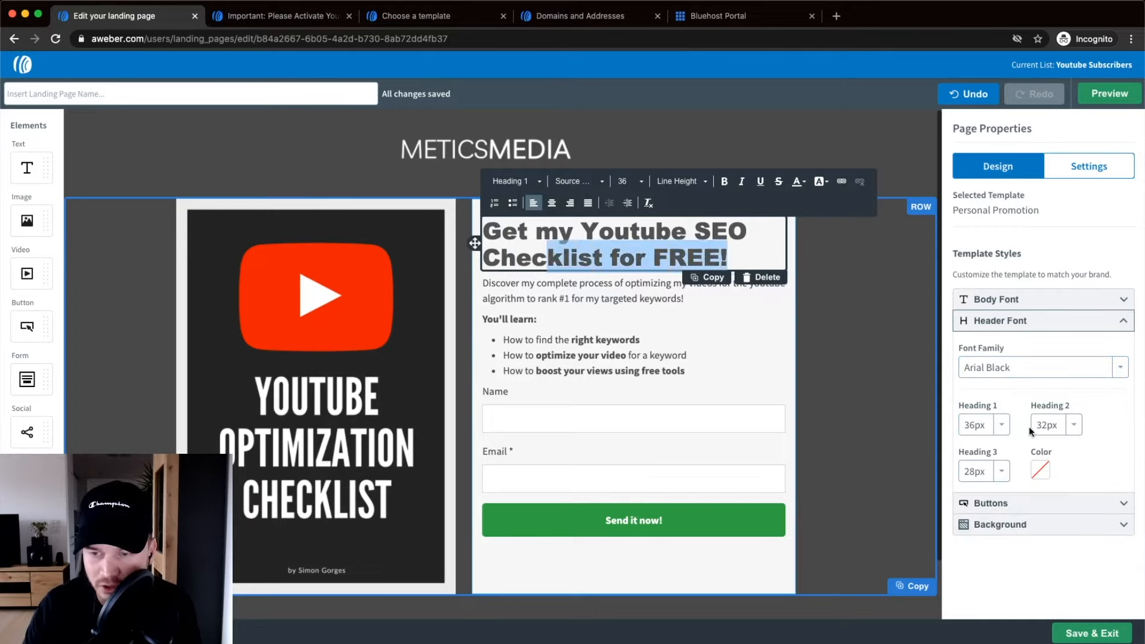
Try a 20px body font size, then set it back to 16px.
click(1000, 298)
scroll(1019, 314, up, 3)
click(999, 403)
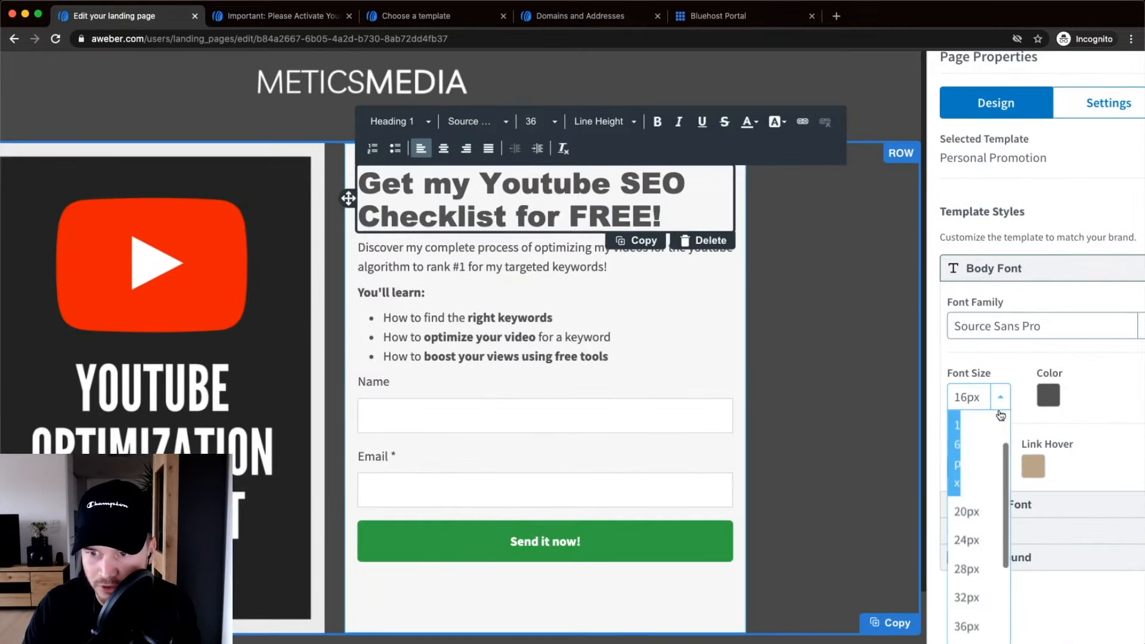
click(975, 512)
scroll(769, 450, down, 3)
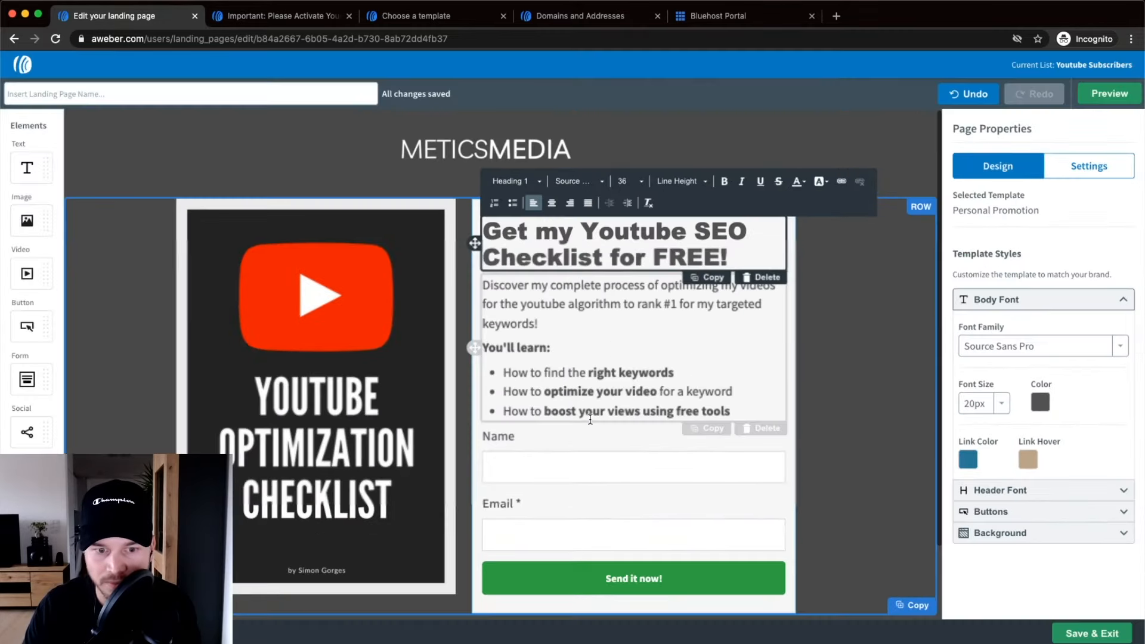
click(986, 405)
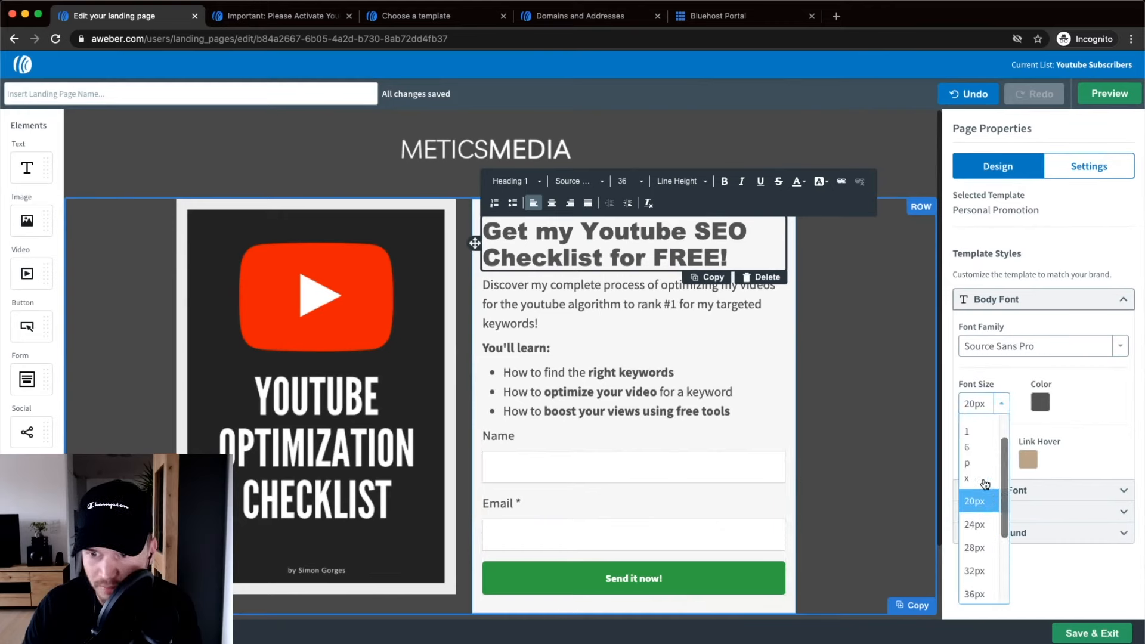
click(970, 447)
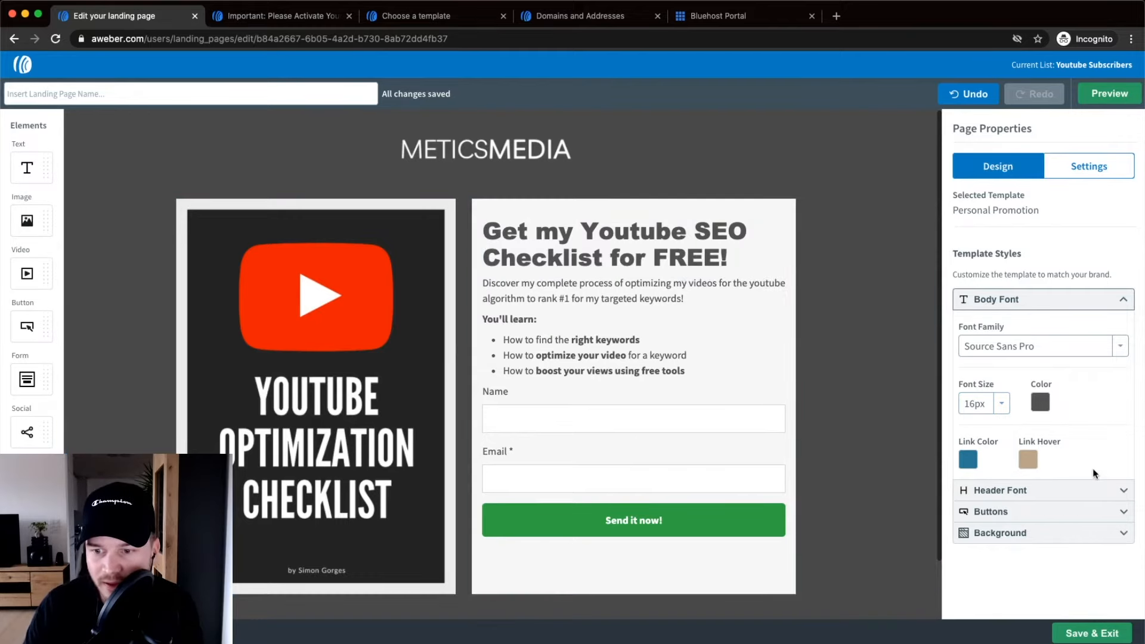
Upload the polygonal blue texture JPG as the page background image.
click(1066, 532)
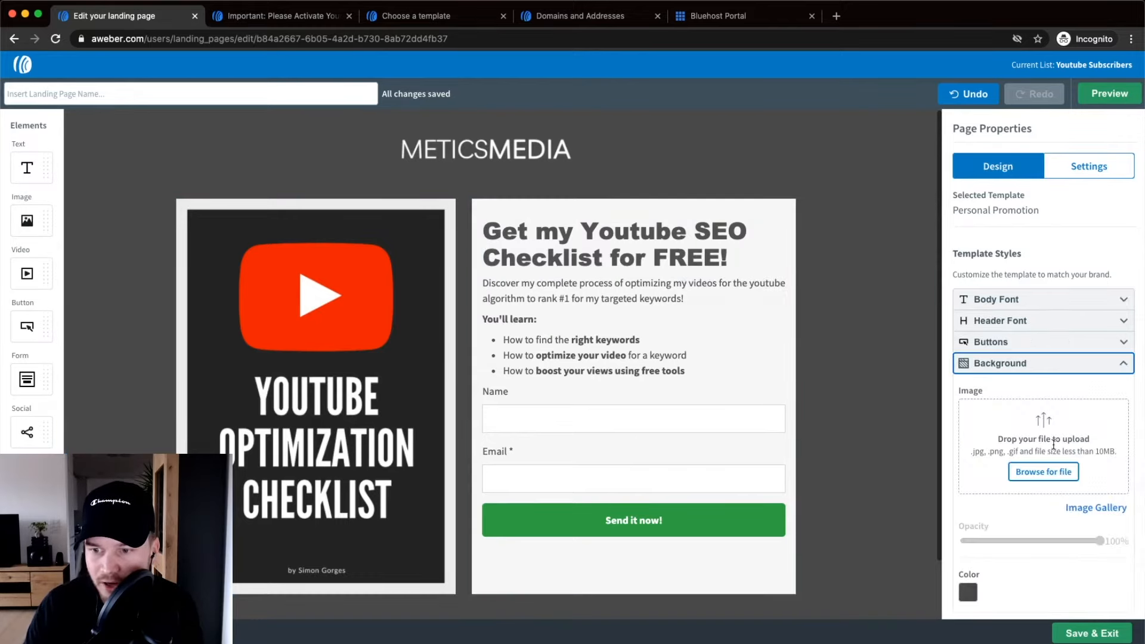
scroll(1007, 393, down, 1)
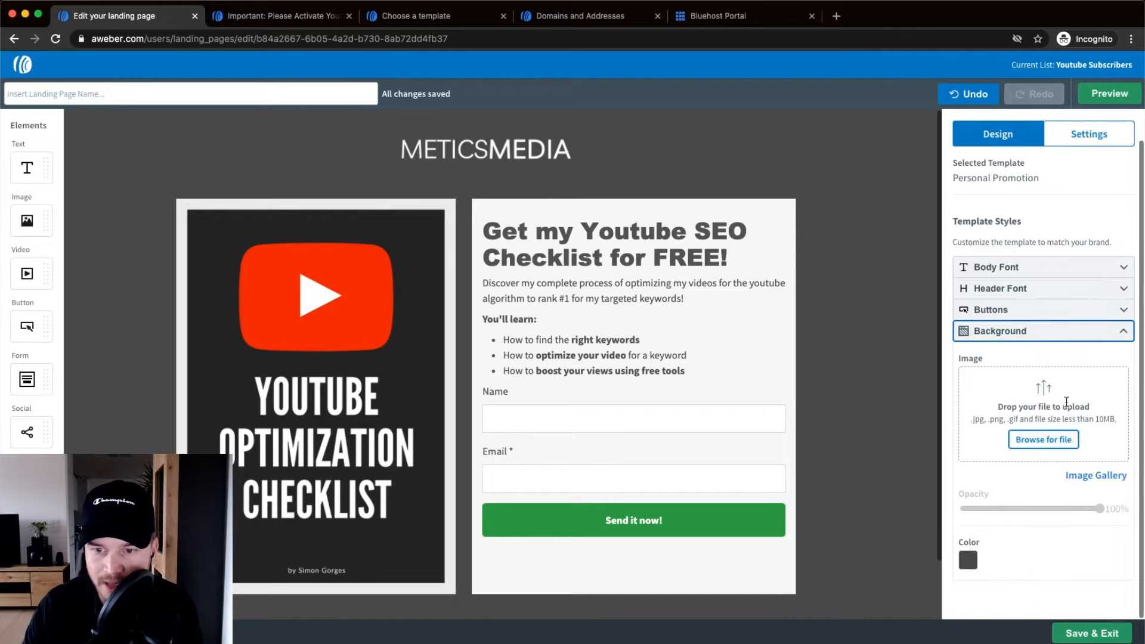
click(1044, 435)
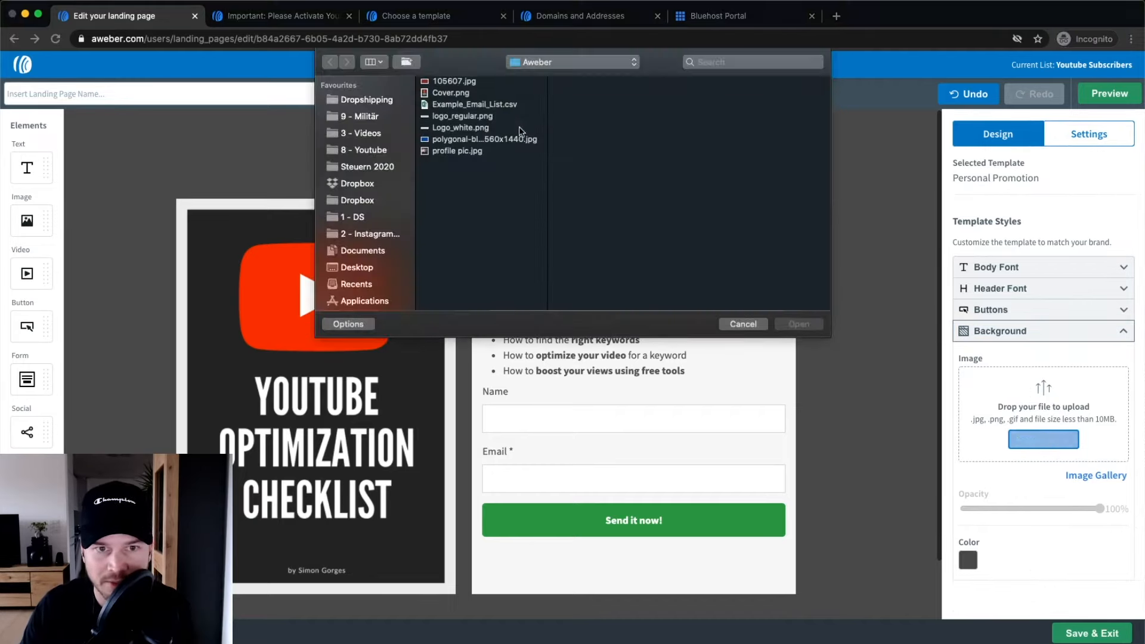
click(507, 140)
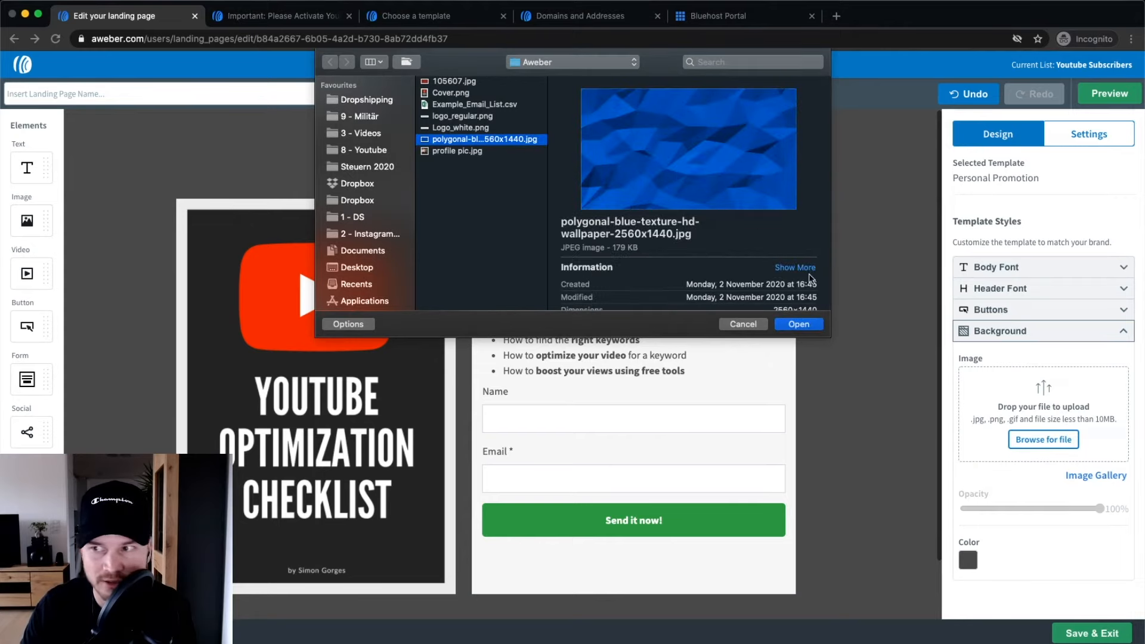
click(798, 324)
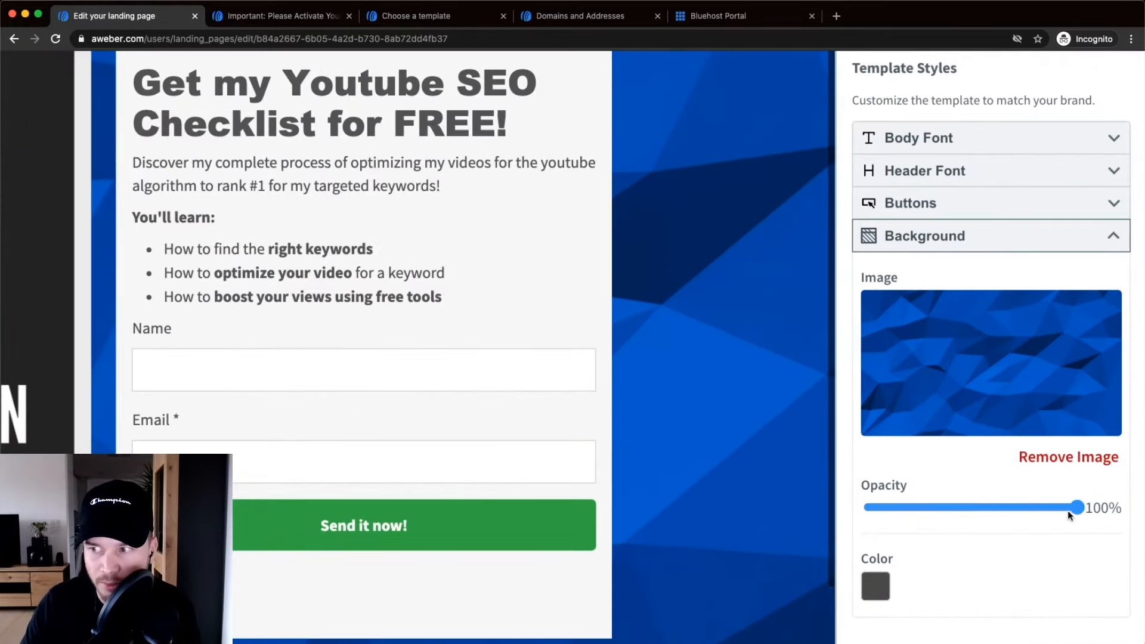
Fade the background image to 30% opacity over a black background colour.
drag(1095, 508, 932, 510)
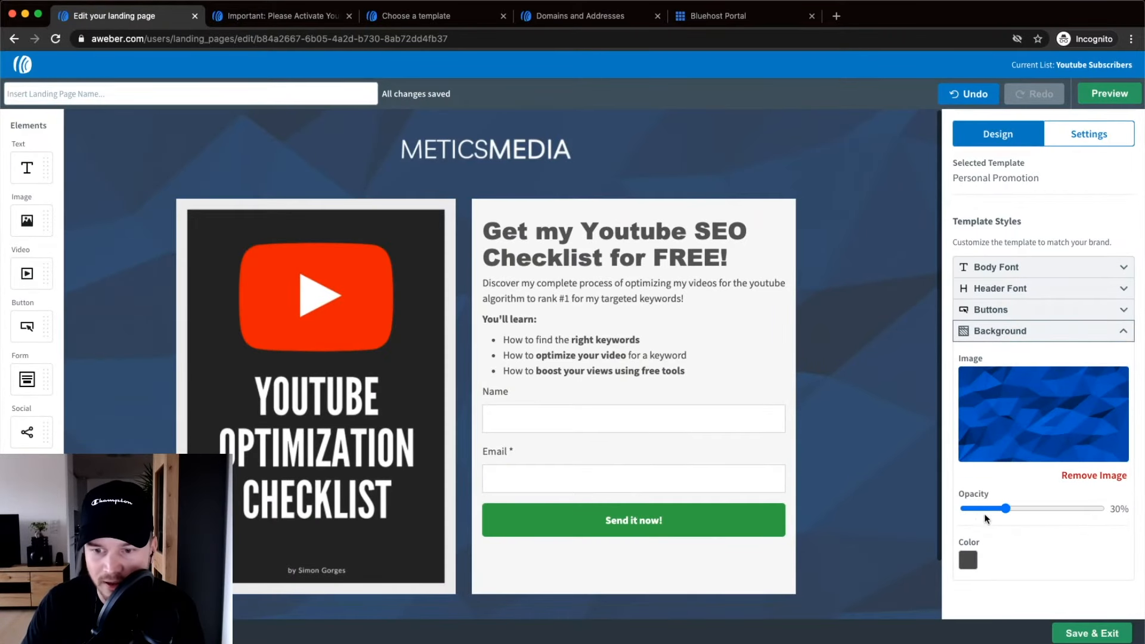
click(968, 561)
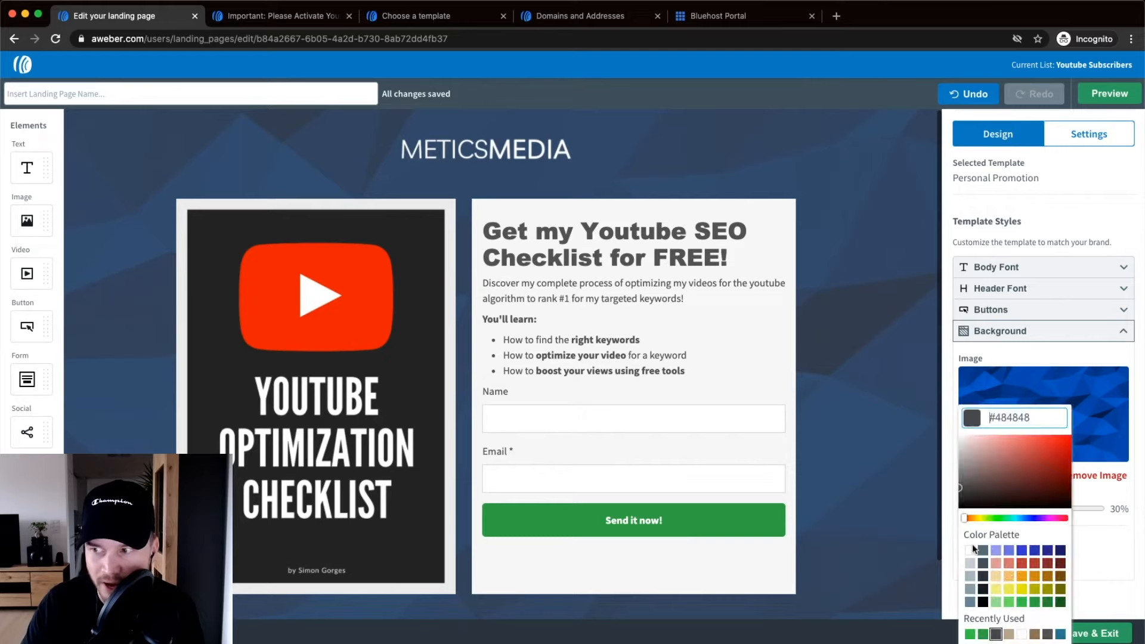
click(982, 601)
click(799, 302)
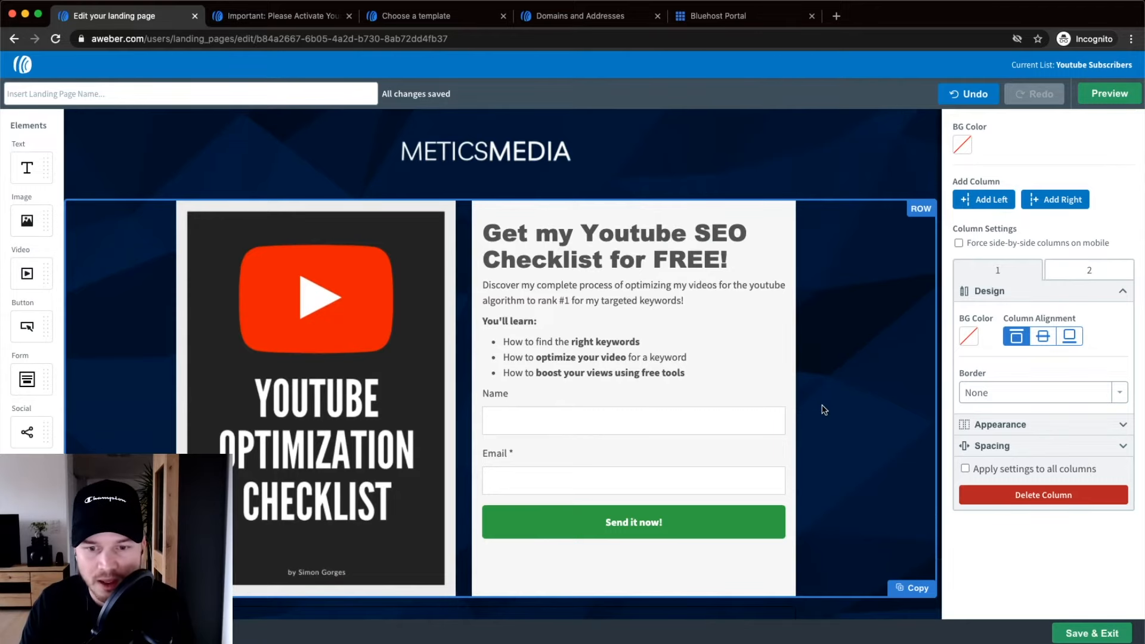
scroll(824, 410, down, 2)
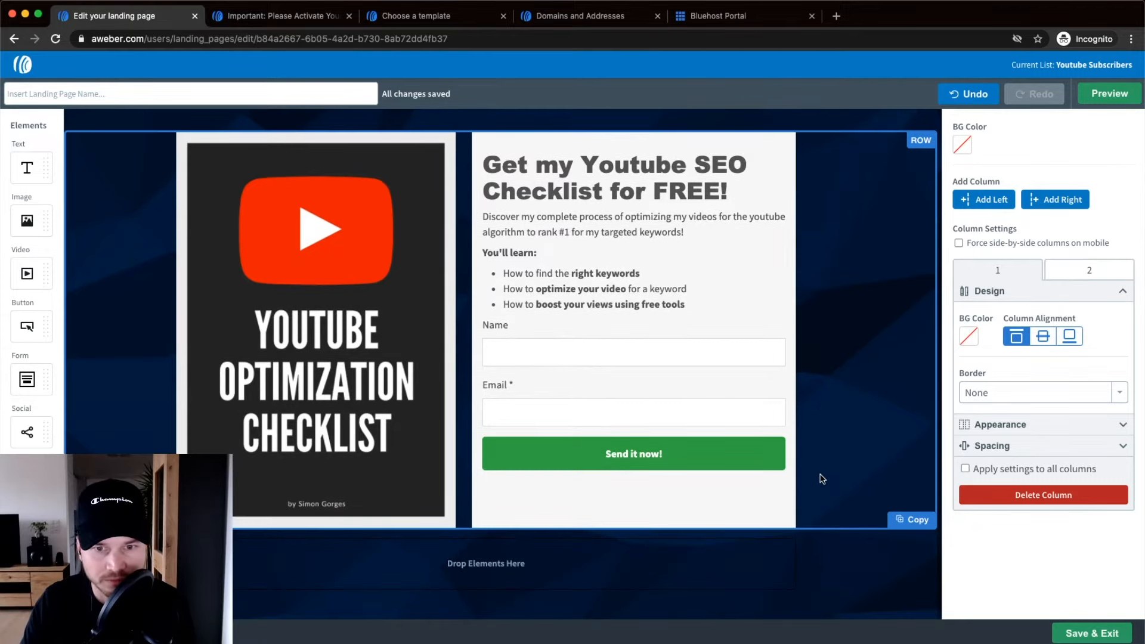
scroll(788, 372, up, 2)
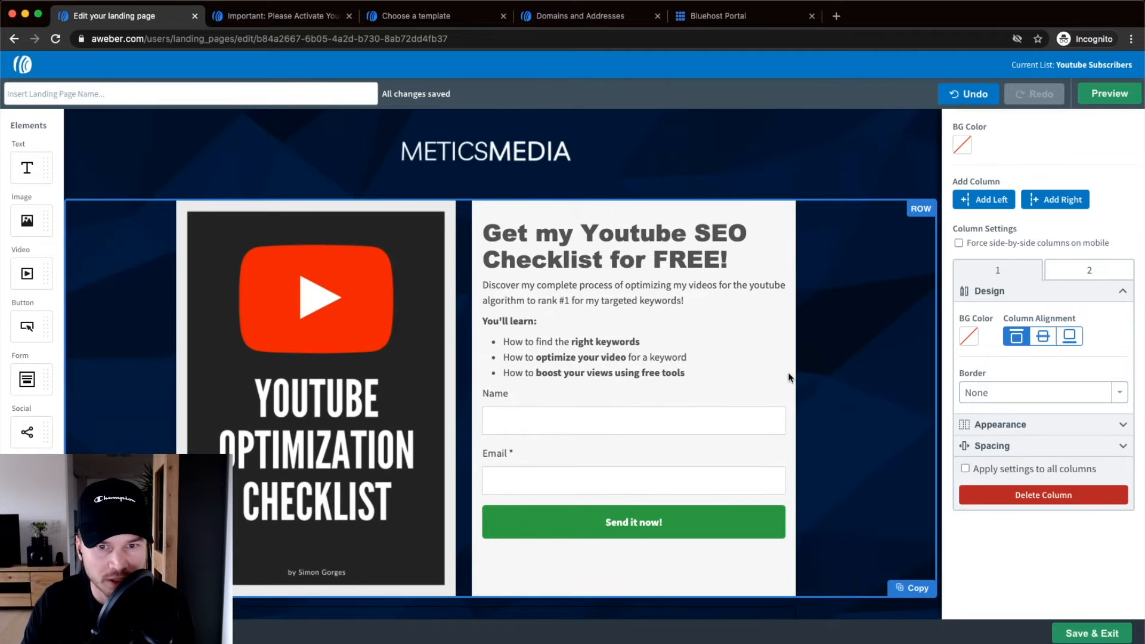
scroll(790, 377, down, 1)
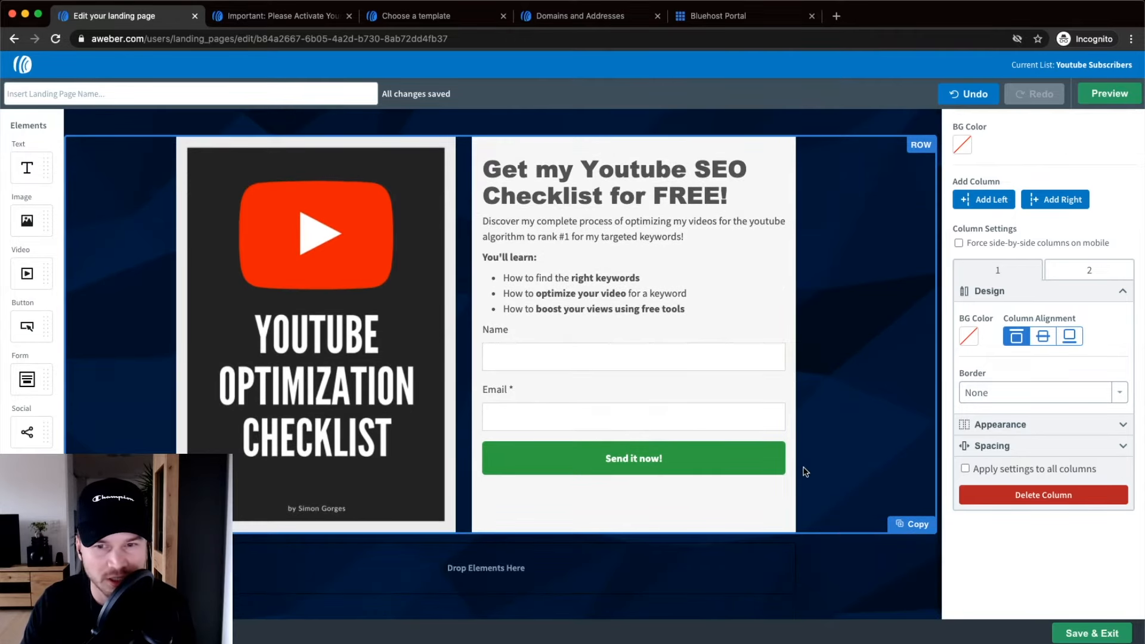
scroll(806, 471, up, 2)
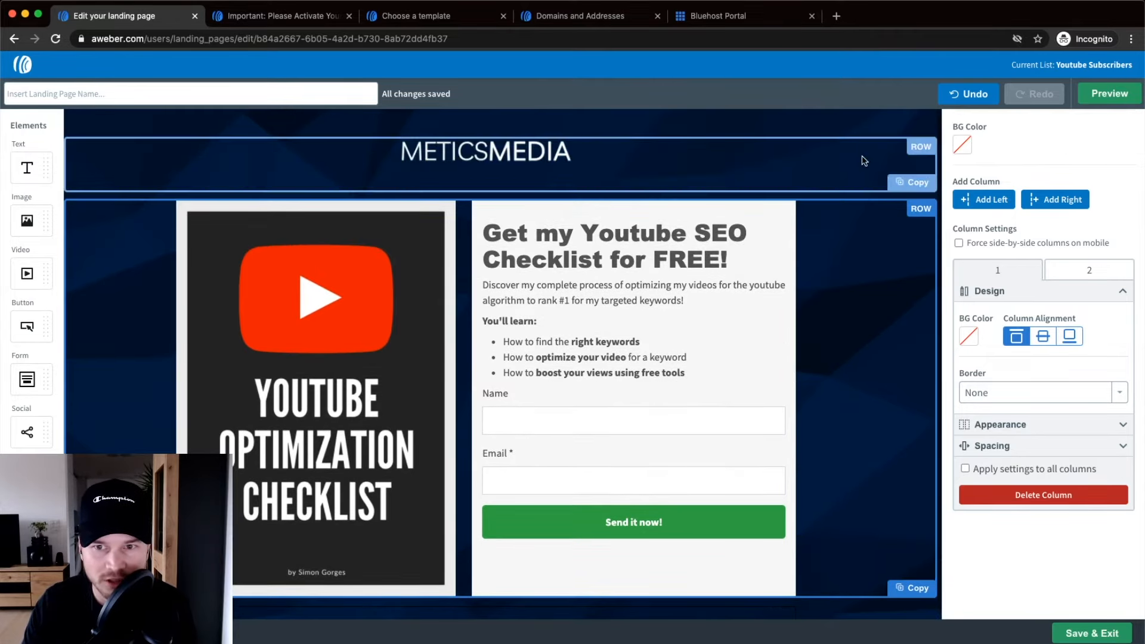
click(825, 128)
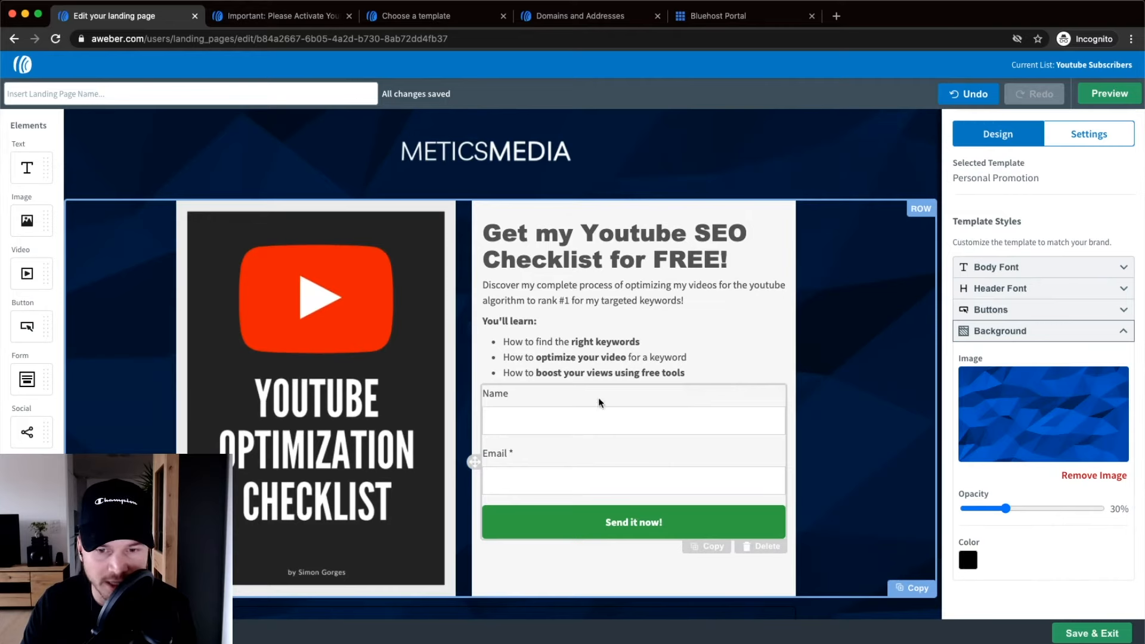
click(639, 382)
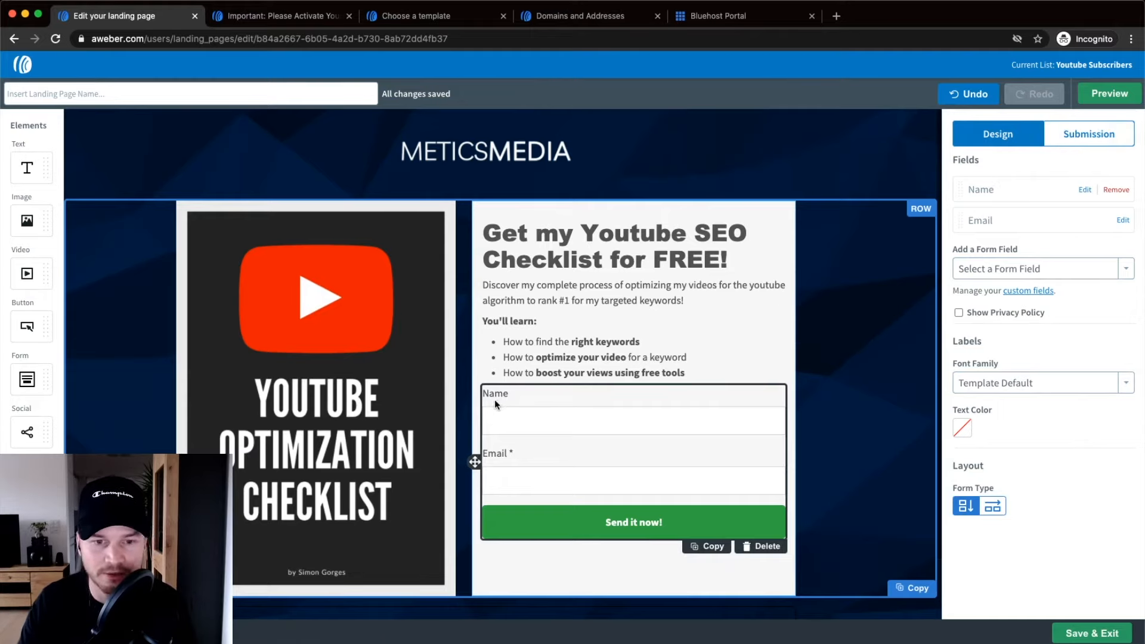
scroll(507, 400, up, 5)
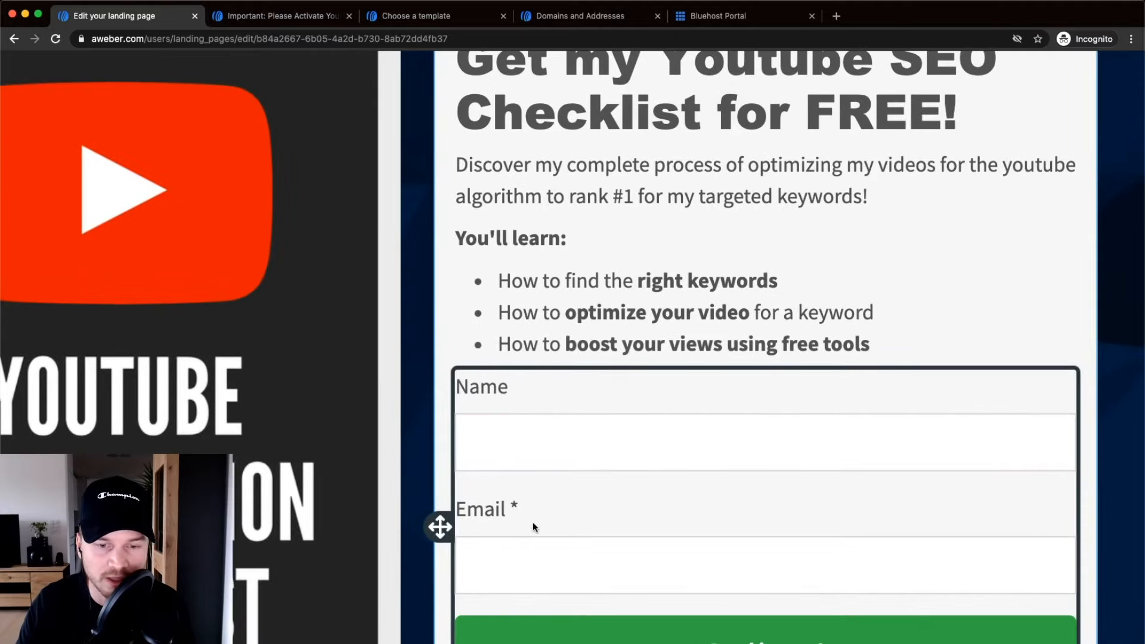
scroll(532, 513, down, 2)
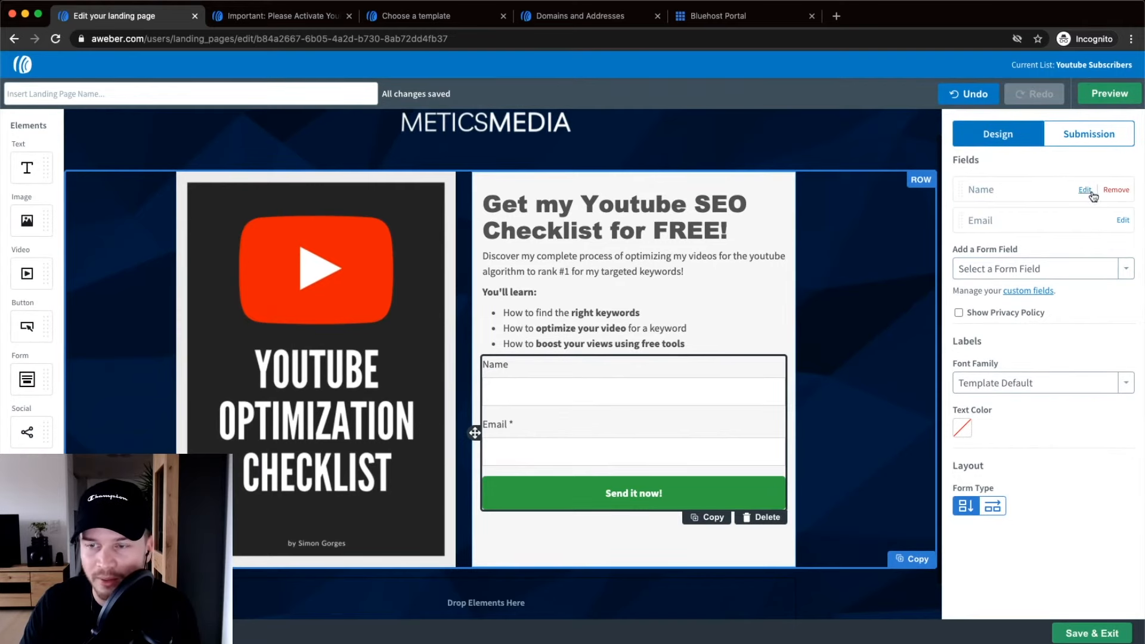
click(1081, 190)
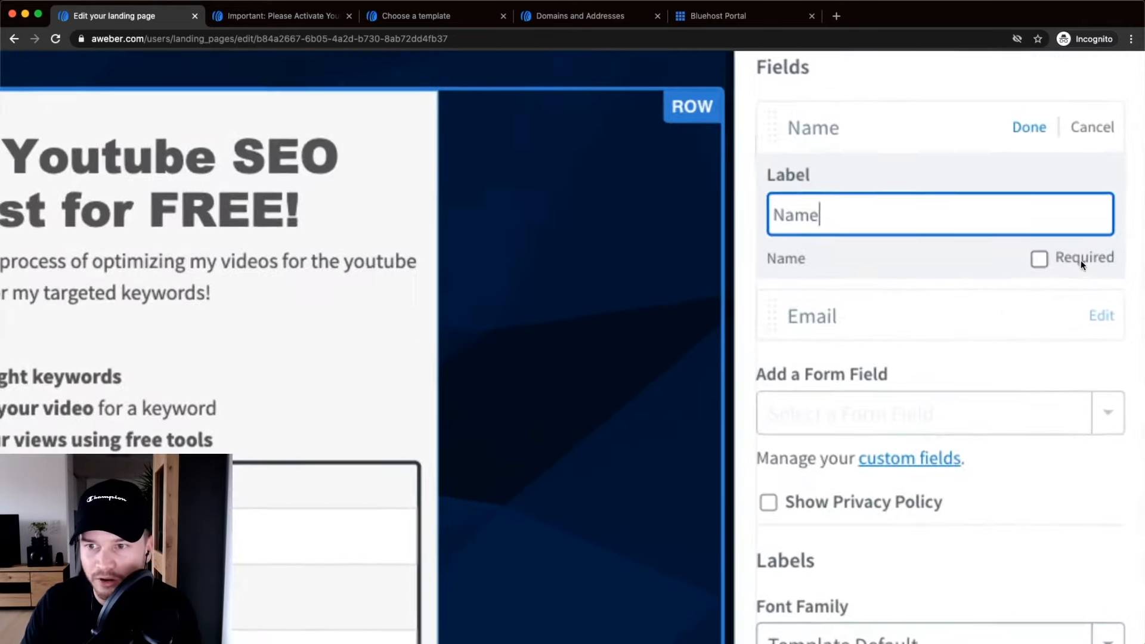
click(1089, 259)
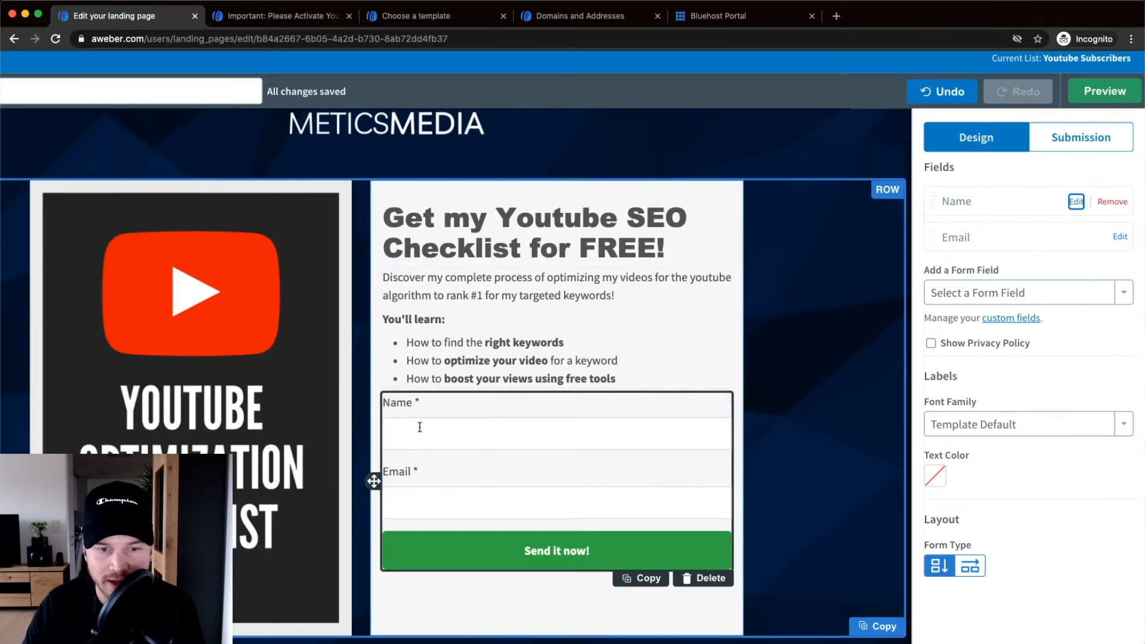
scroll(419, 426, left, 1)
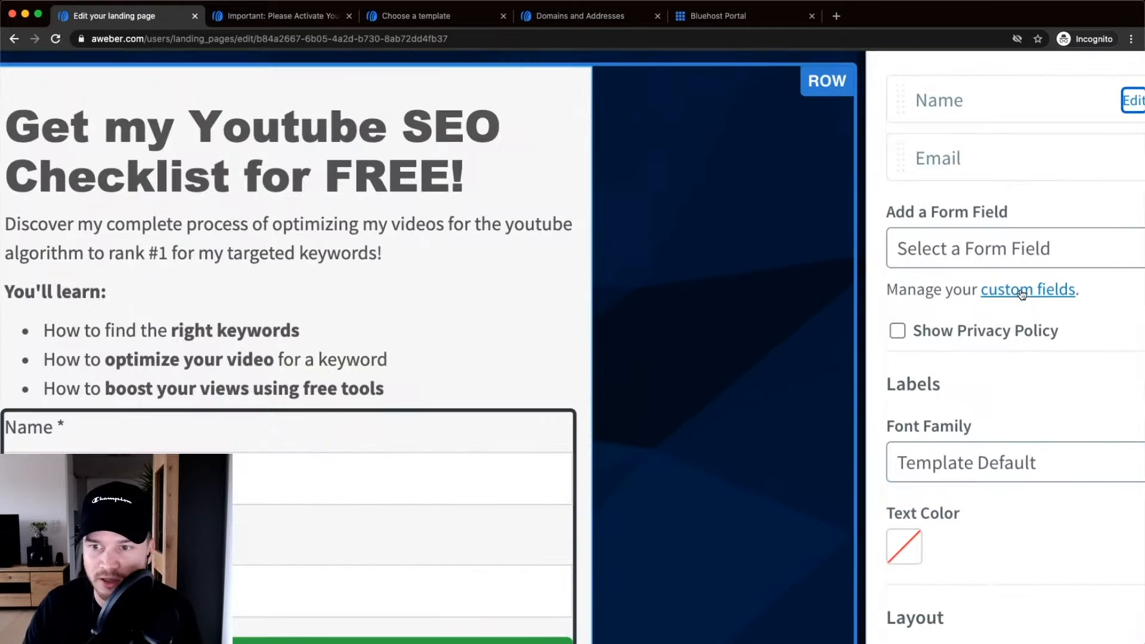
Open the list's custom fields management in a new tab and check the Website field.
right_click(1031, 291)
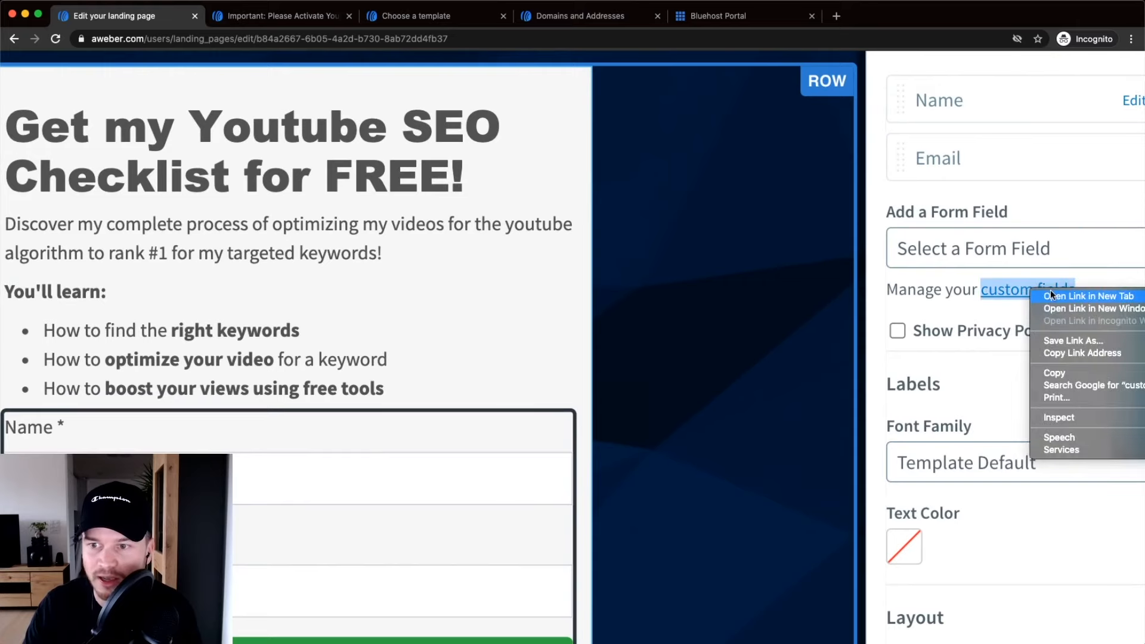
click(1050, 296)
click(492, 18)
drag(493, 17, 220, 17)
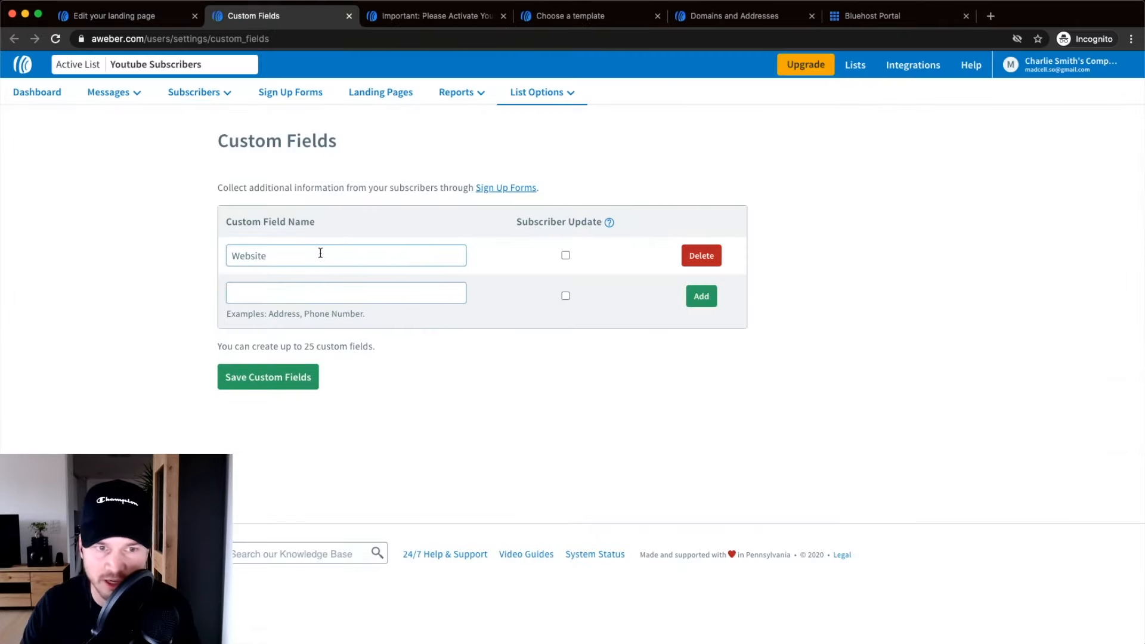
drag(281, 255, 209, 258)
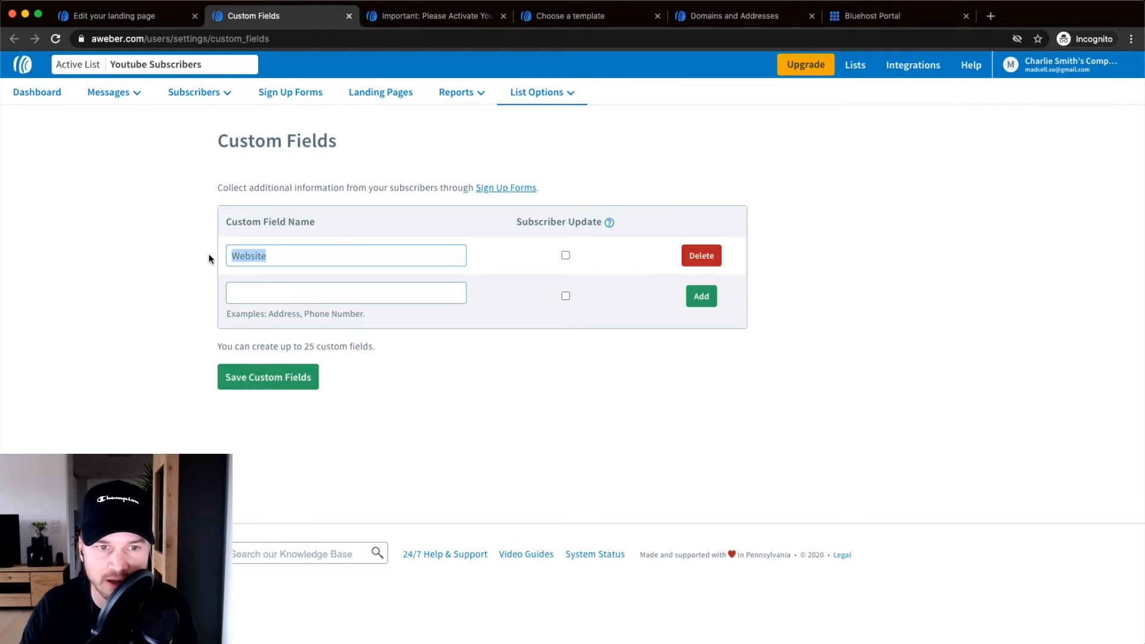
click(327, 253)
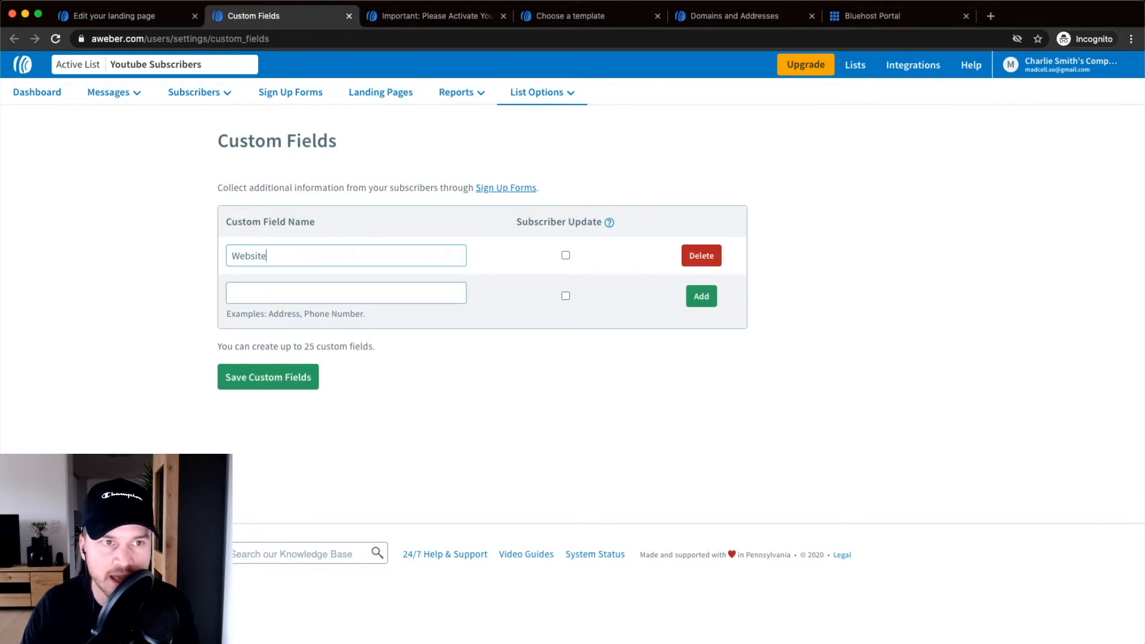
click(113, 15)
Add a Website field to the signup form, then remove it again.
scroll(1041, 331, down, 5)
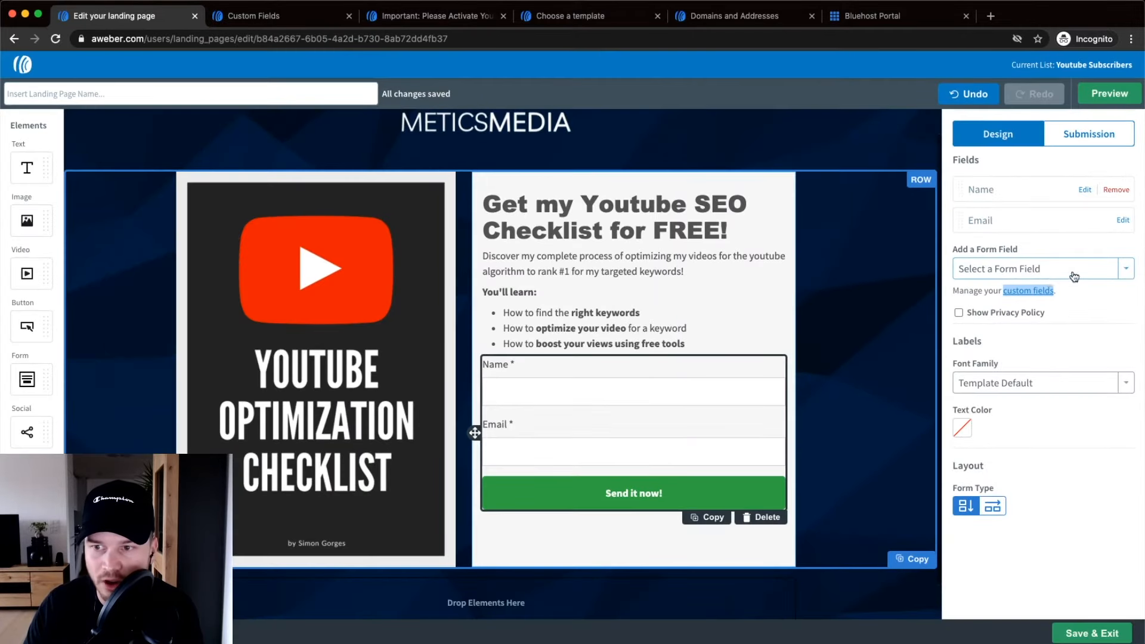
click(1074, 276)
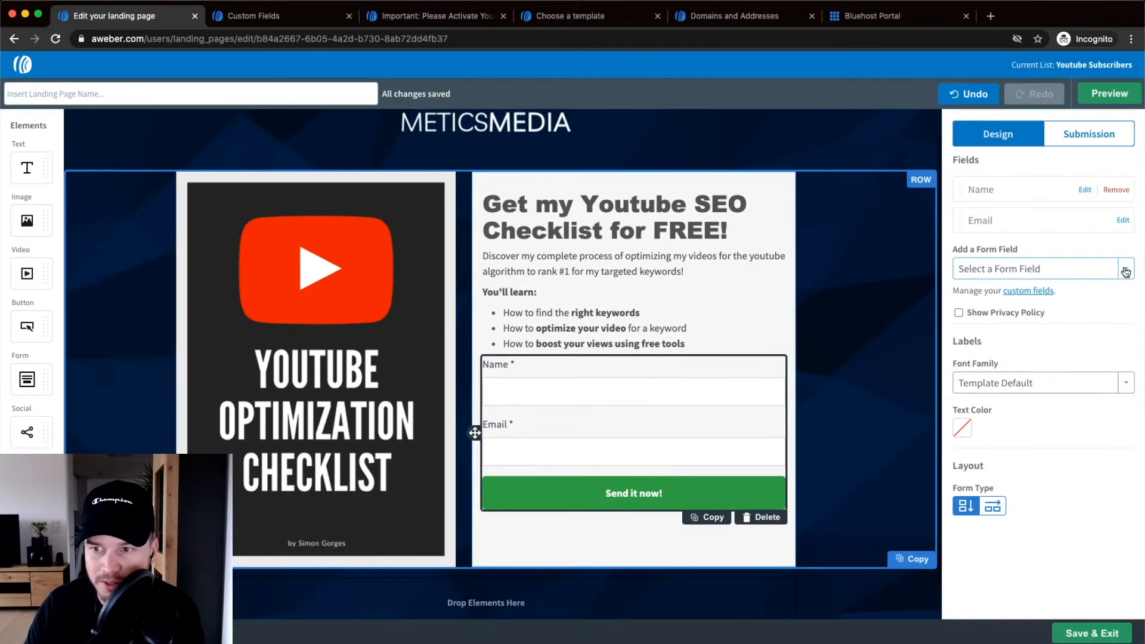
click(994, 390)
scroll(828, 394, down, 1)
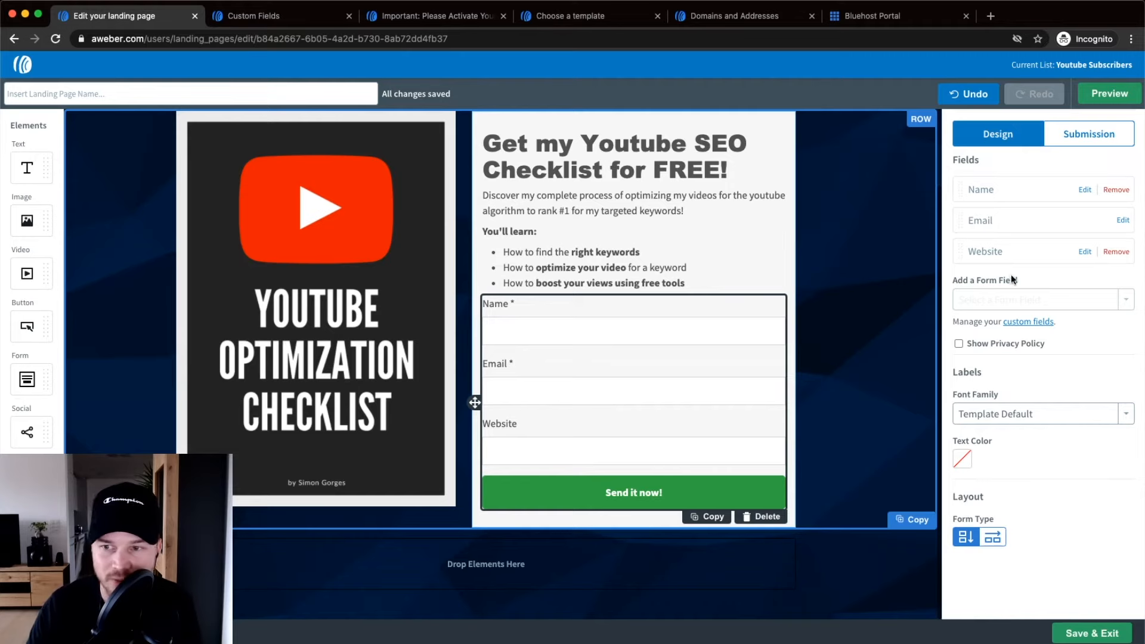
click(1115, 251)
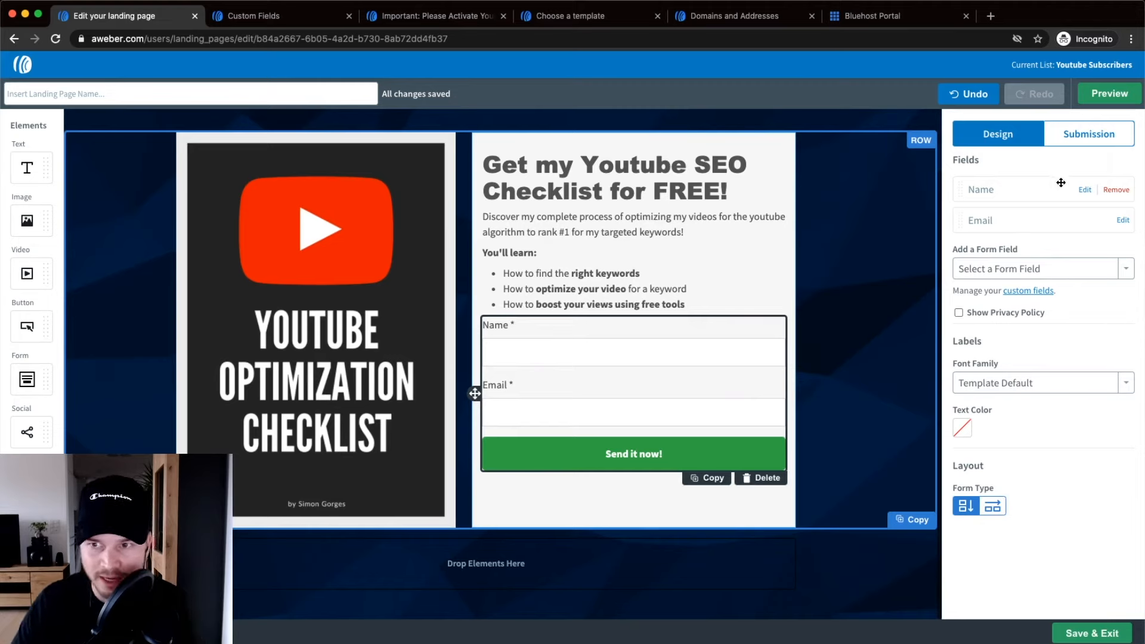
Preview the default Simple thank-you page from the Submission settings, then close the preview.
click(1105, 141)
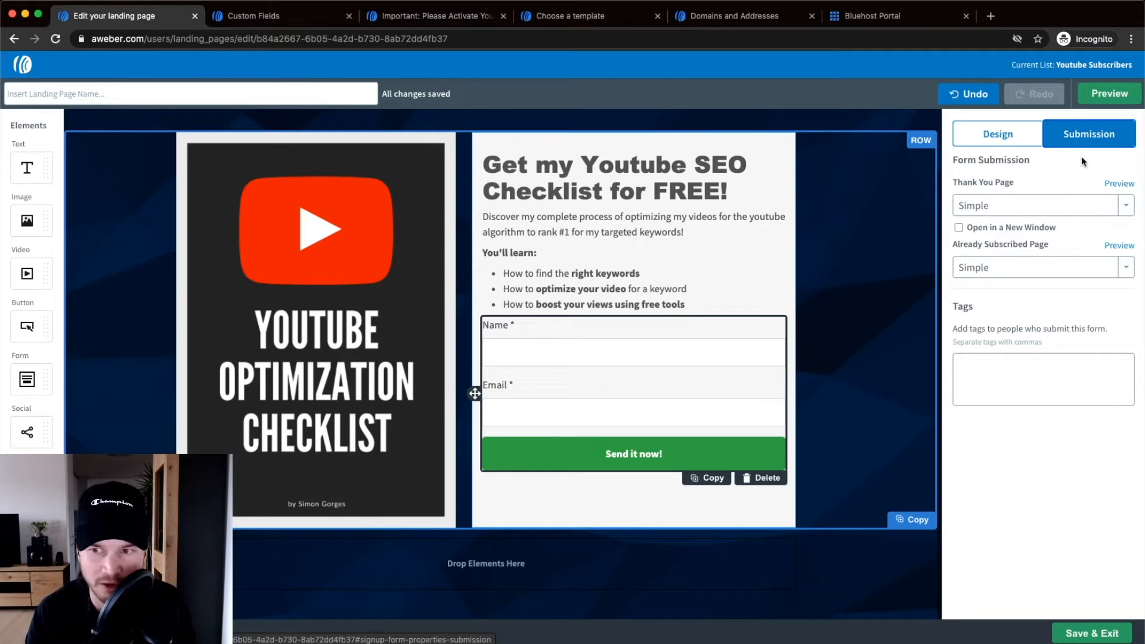
click(1119, 185)
drag(709, 15, 274, 17)
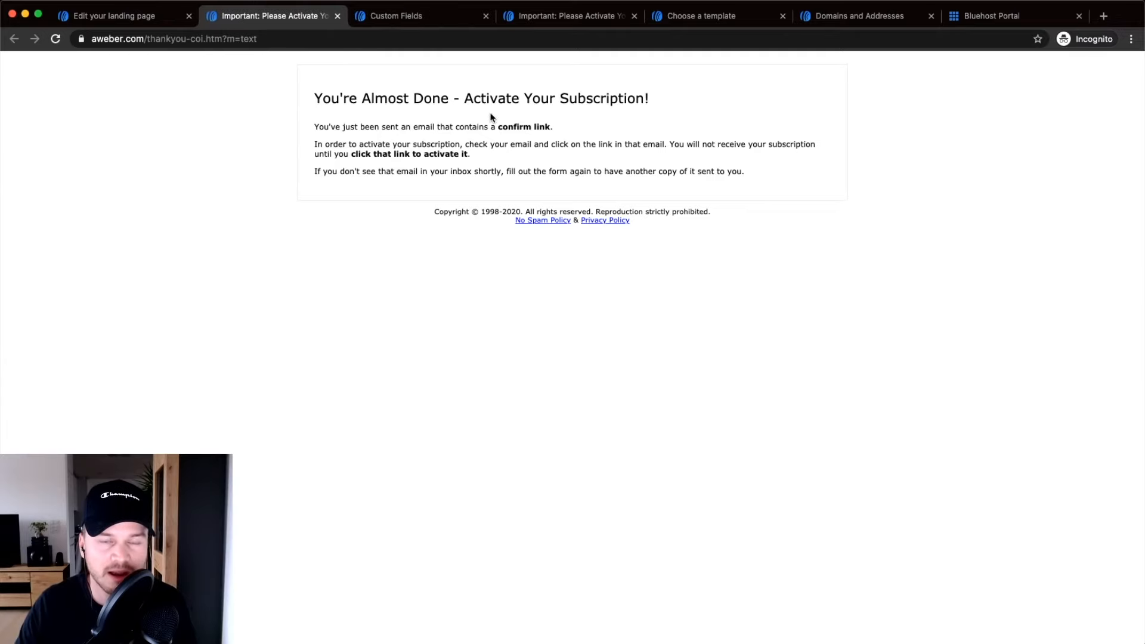
scroll(490, 115, up, 5)
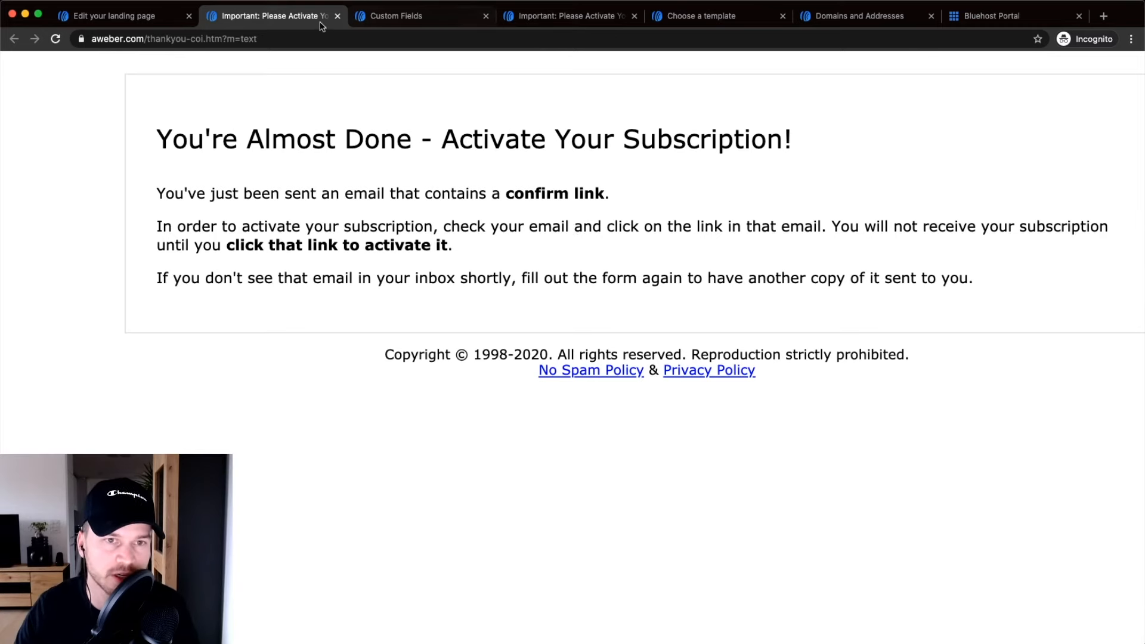
click(338, 16)
click(166, 22)
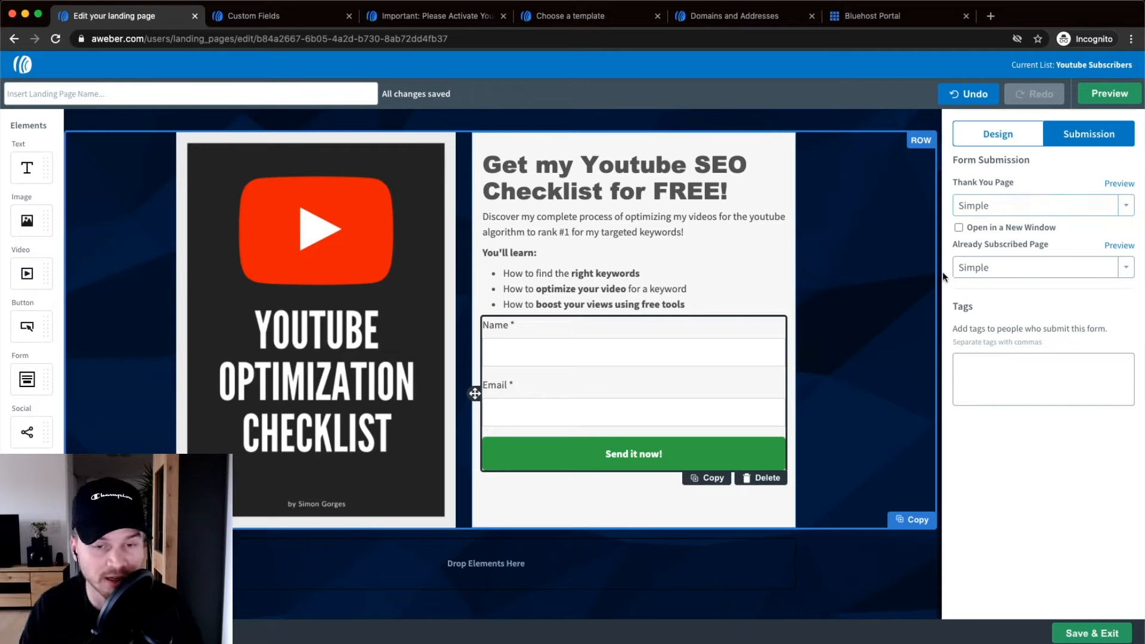
Open the landing page template gallery in the second tab, then show the editor's Thank You Page options.
click(311, 14)
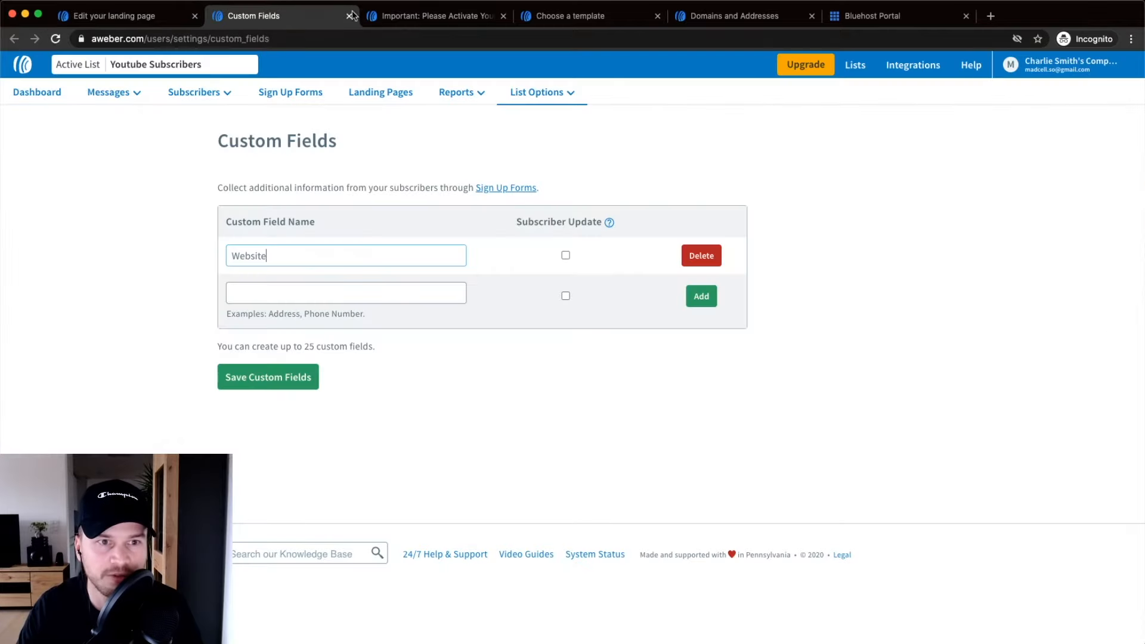
click(198, 93)
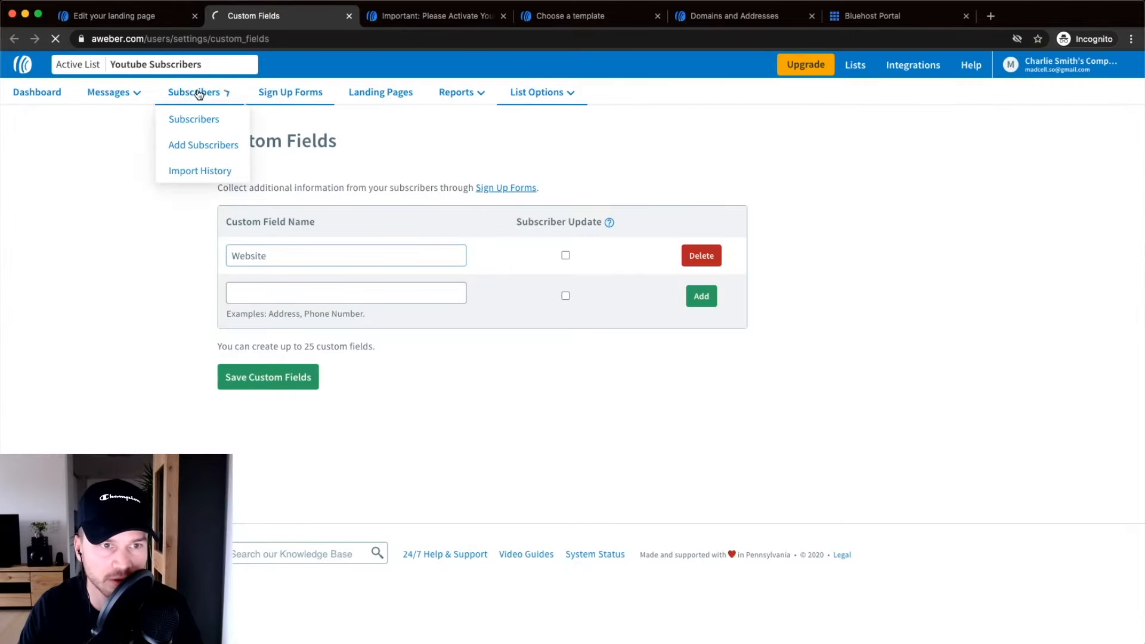
click(379, 96)
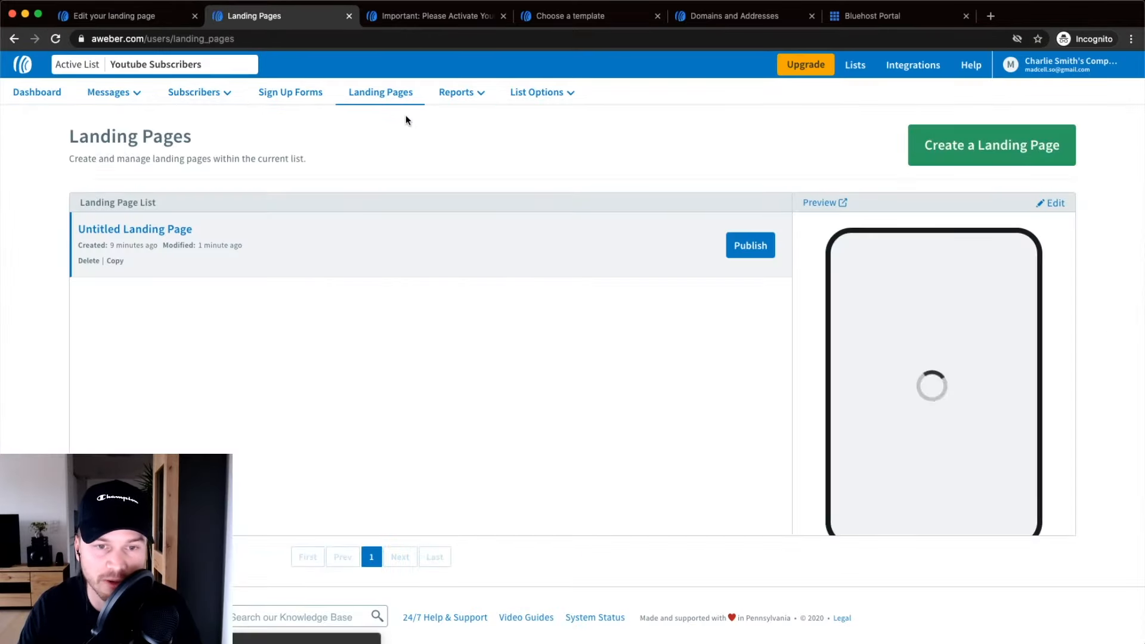
click(960, 146)
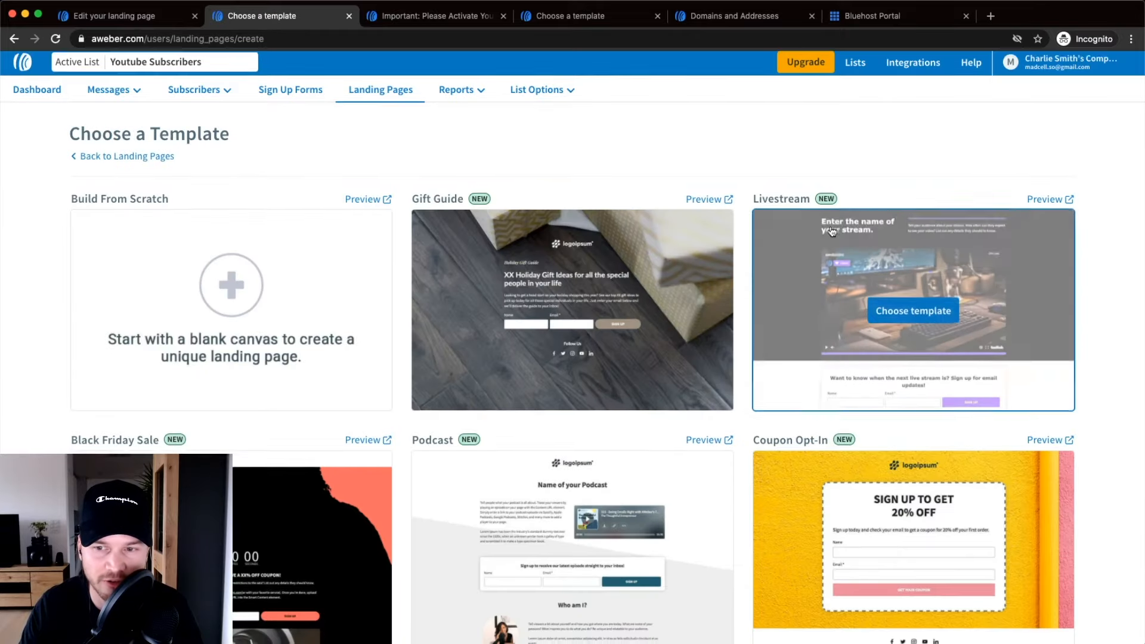
scroll(832, 231, down, 15)
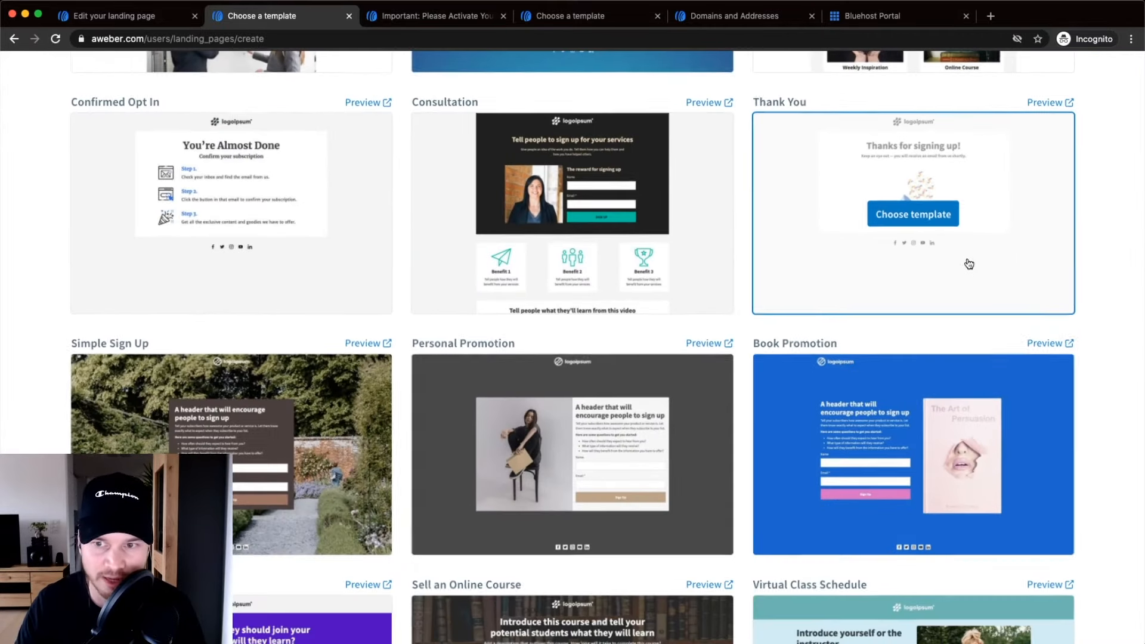
click(100, 24)
click(1020, 213)
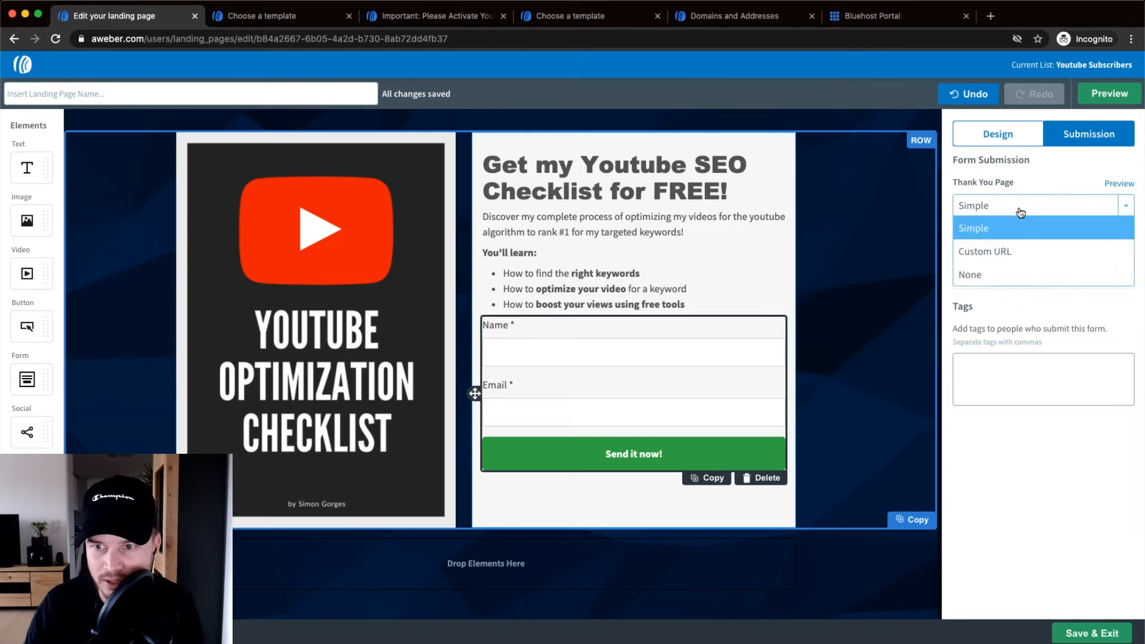
Set both the Thank You Page and the Already Subscribed Page to Simple.
click(1018, 253)
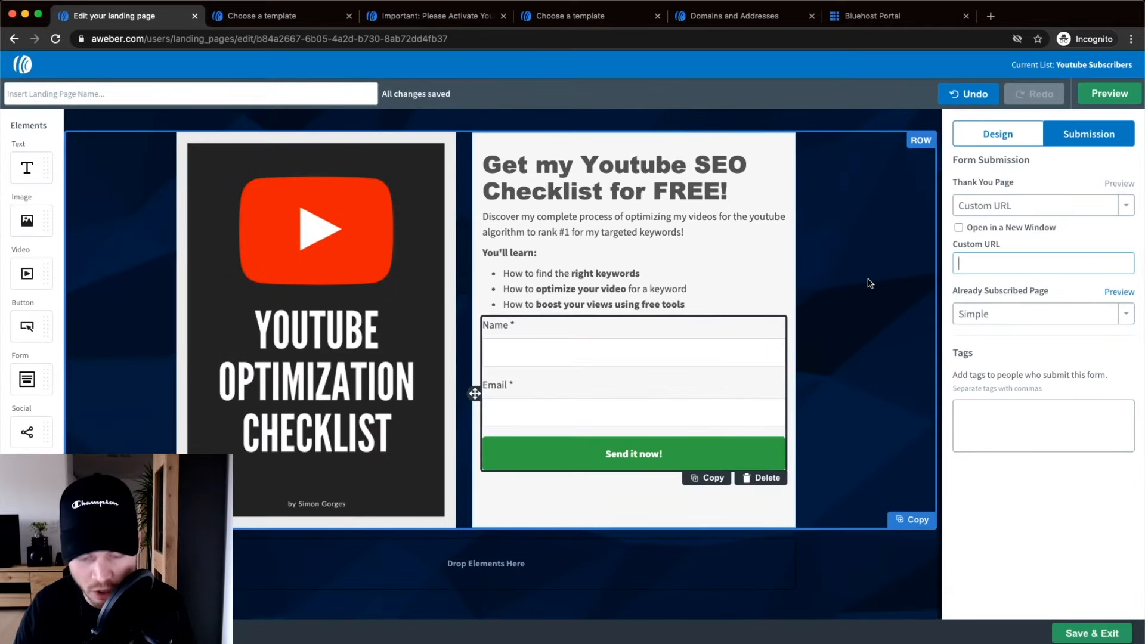
click(1043, 208)
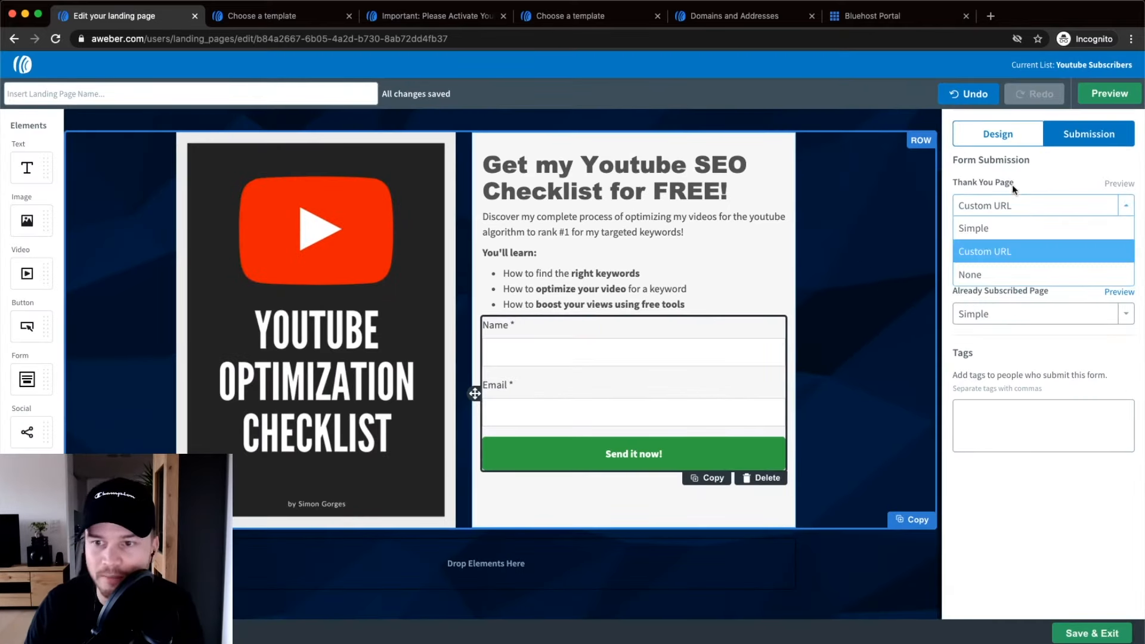
click(998, 229)
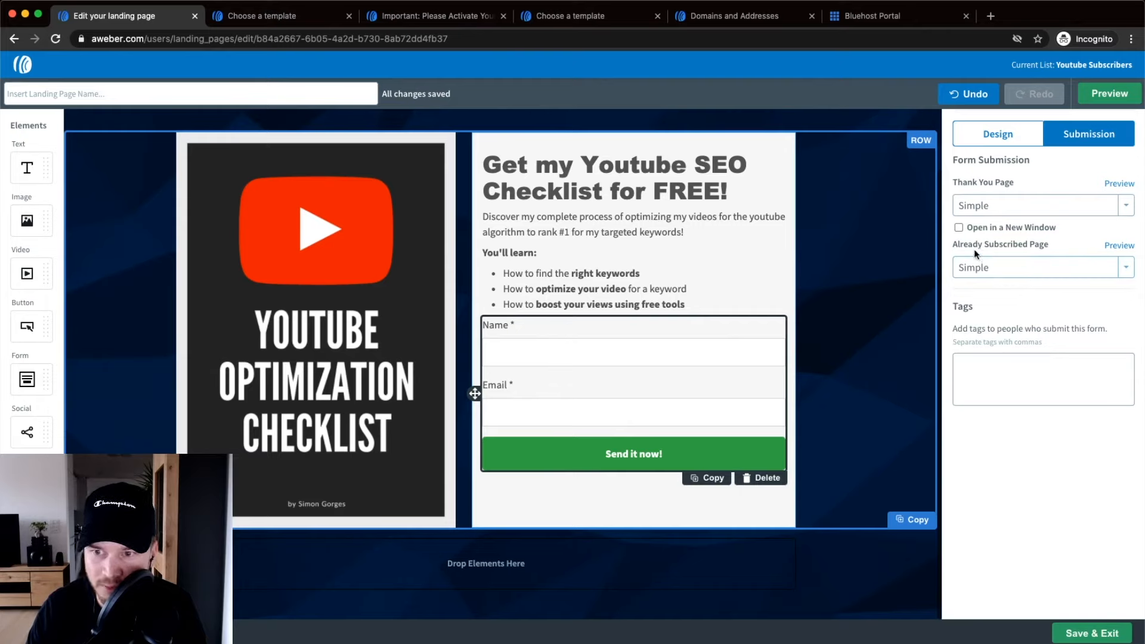
click(987, 271)
click(1060, 242)
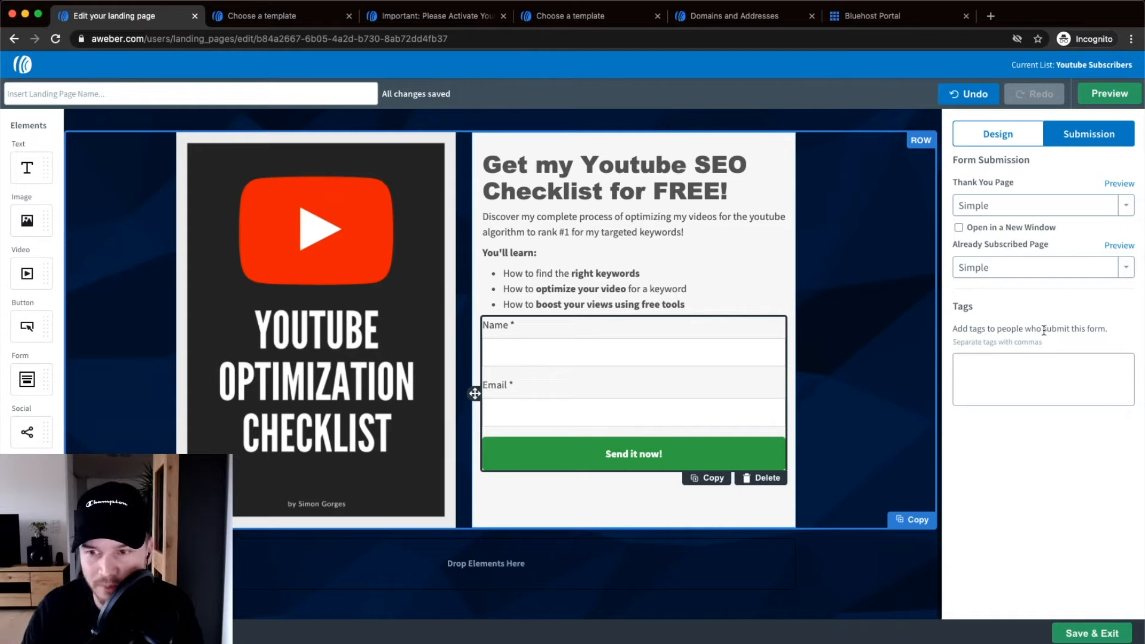
Add the tag 'youtube checklist landing page' for form submitters.
click(1033, 375)
text(youtube ch)
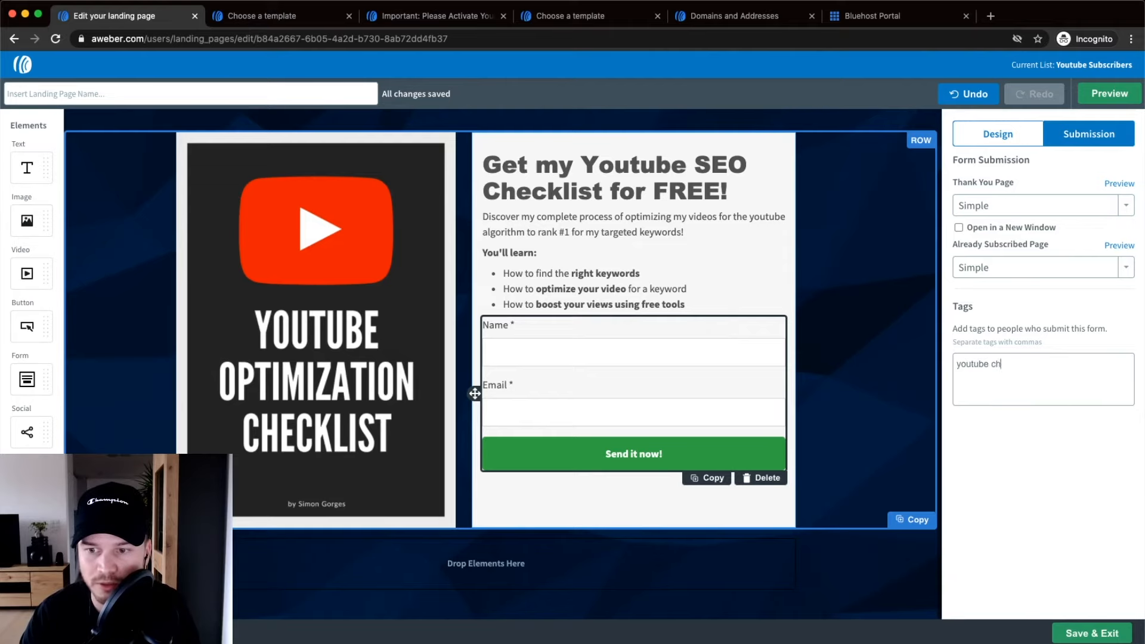
text(ecklist land)
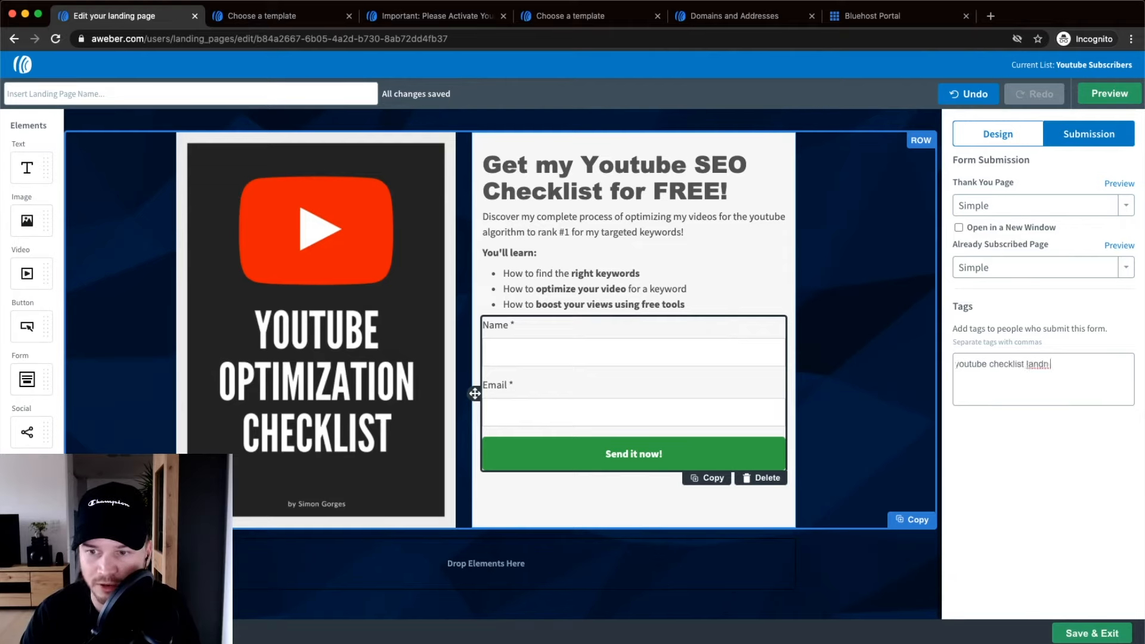
text(ing page)
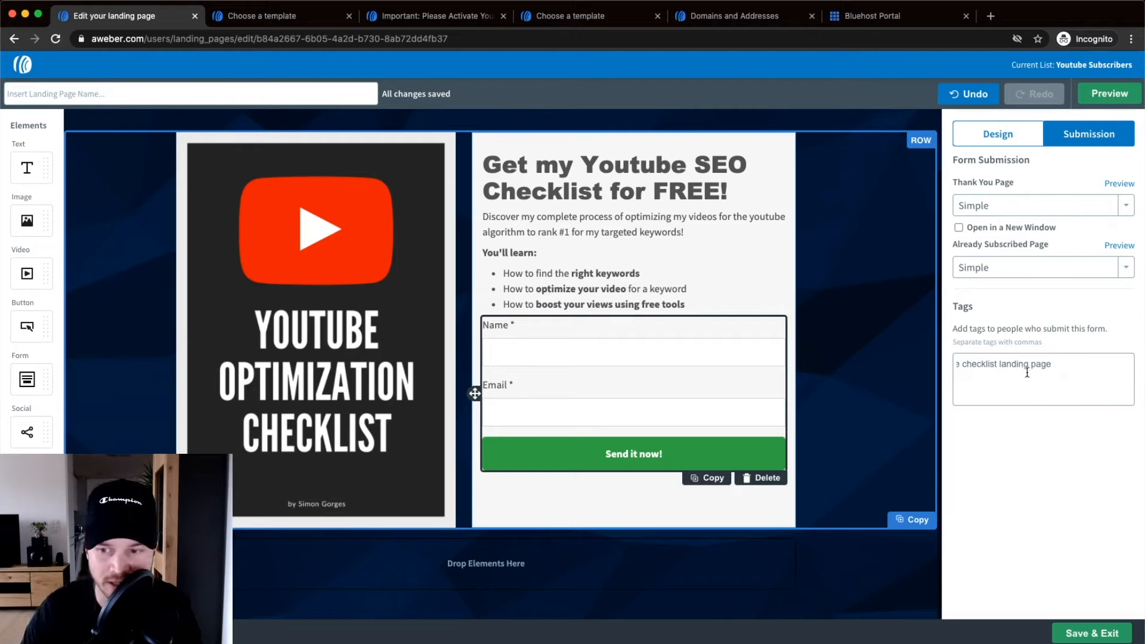
click(983, 531)
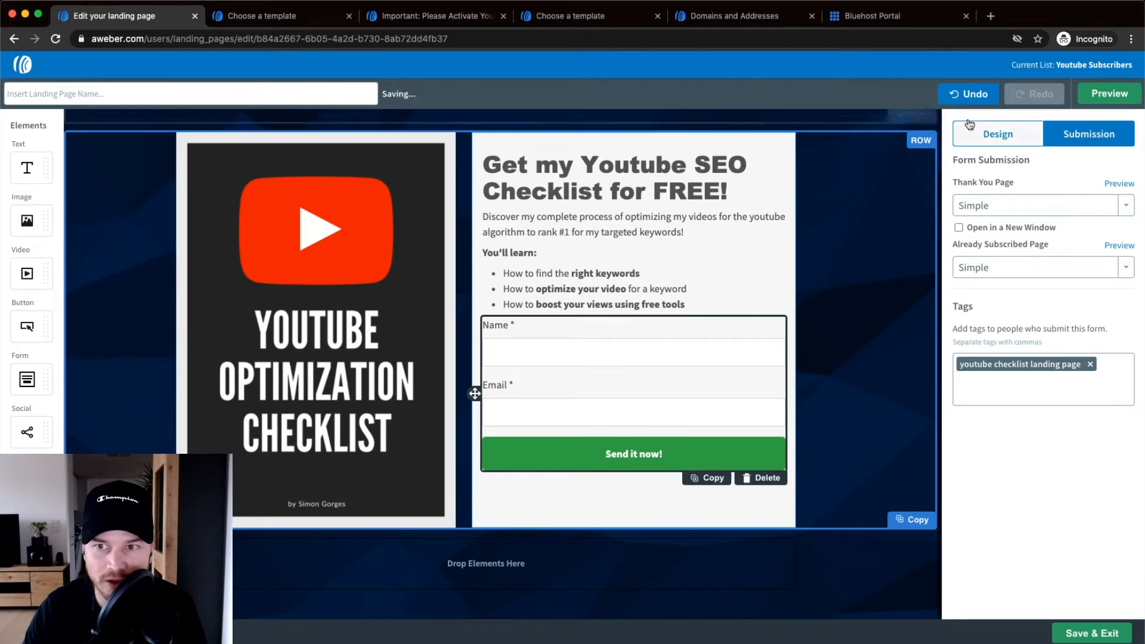
scroll(1027, 207, up, 1)
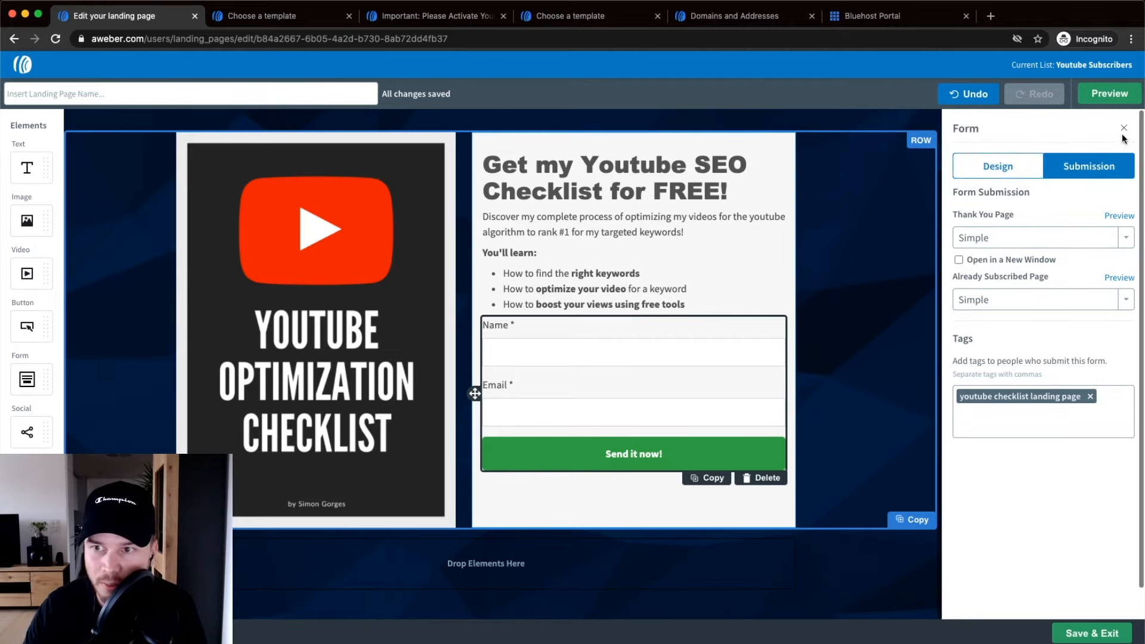
Close the form and row panels, show the landing page URL settings, and select the Preview URL.
click(1123, 128)
click(1122, 129)
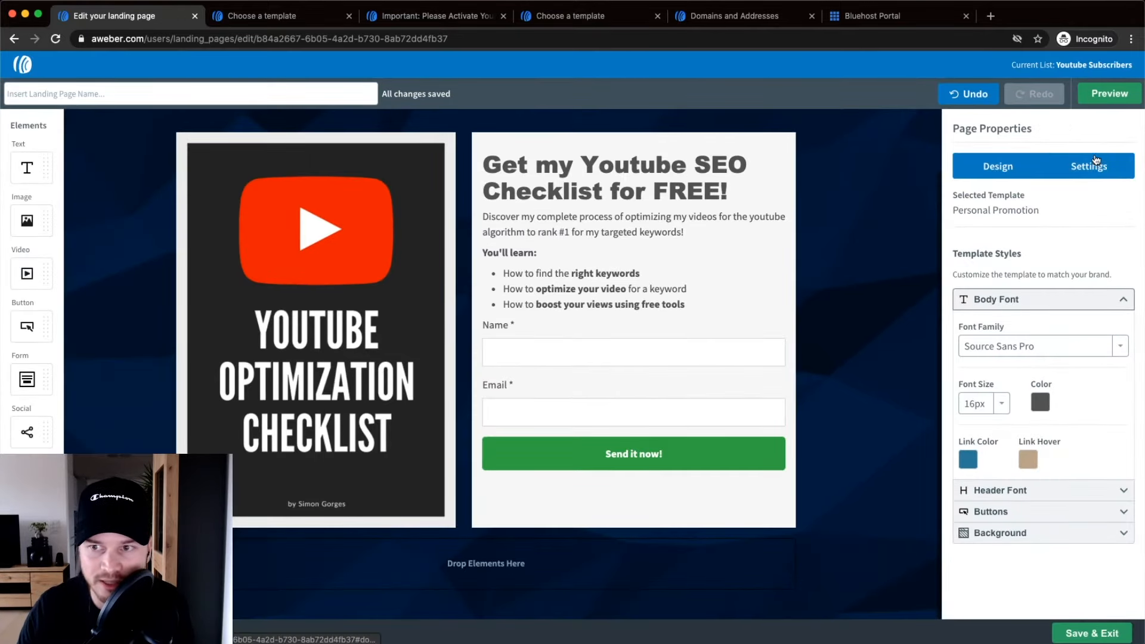
click(1094, 171)
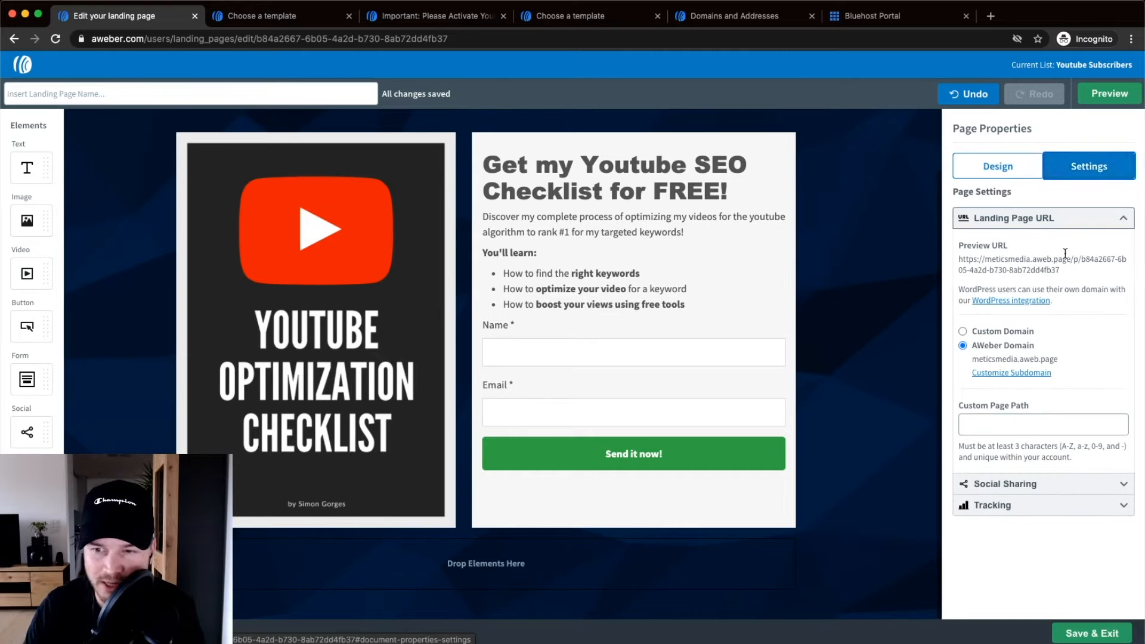
ctrl+scroll(1049, 274, up, 5)
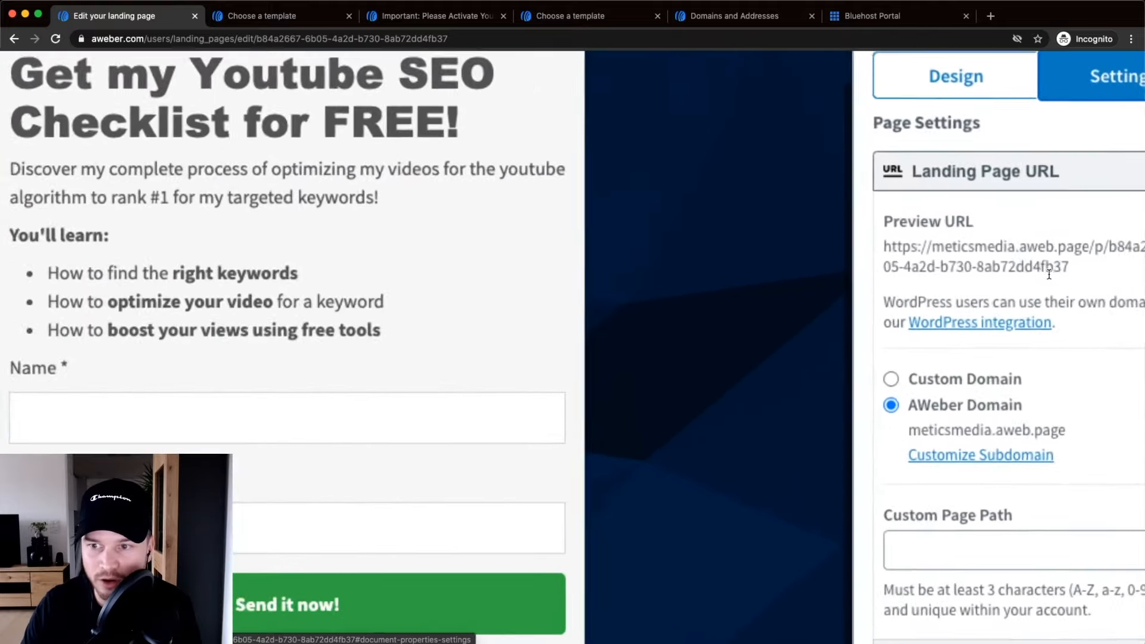
drag(994, 269, 820, 245)
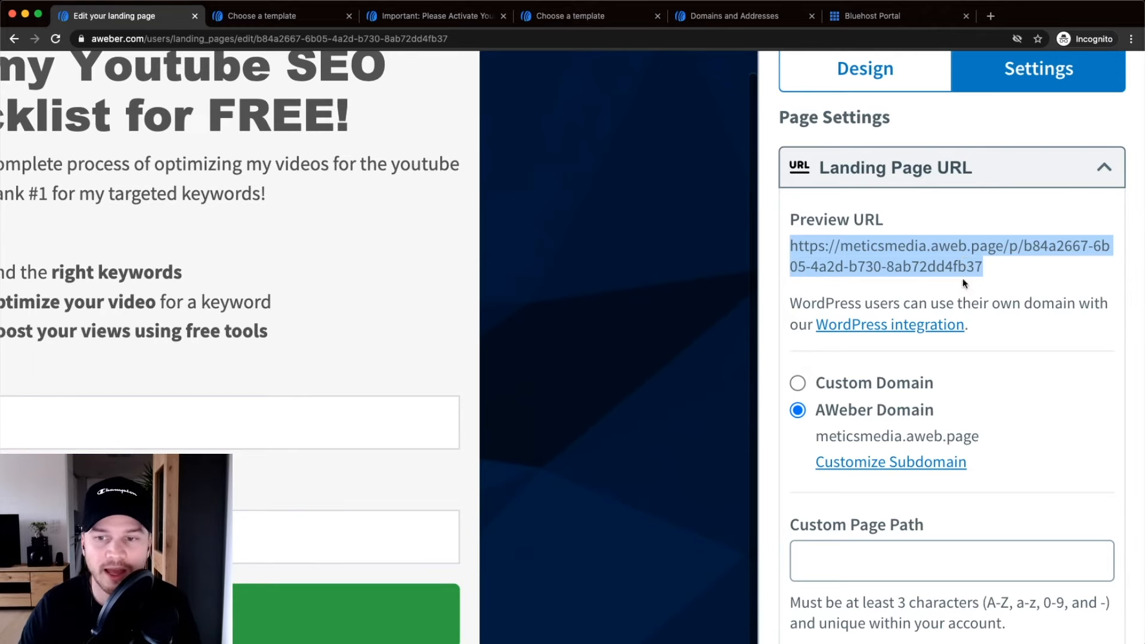
Bring up the link menu for Customize Subdomain.
scroll(962, 391, down, 5)
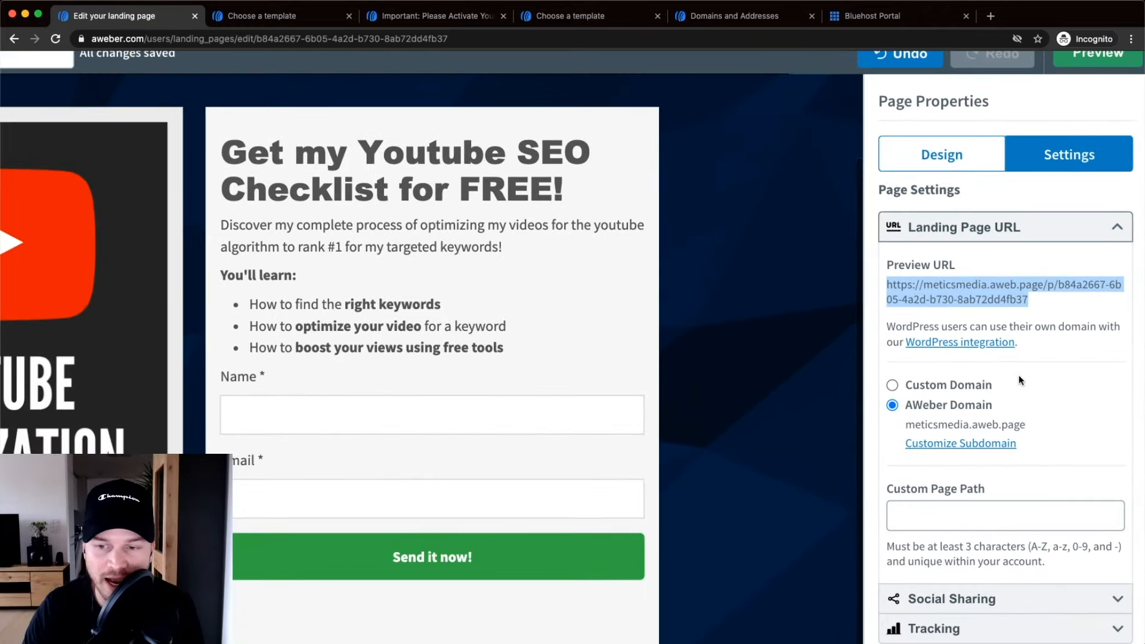
scroll(1019, 380, down, 5)
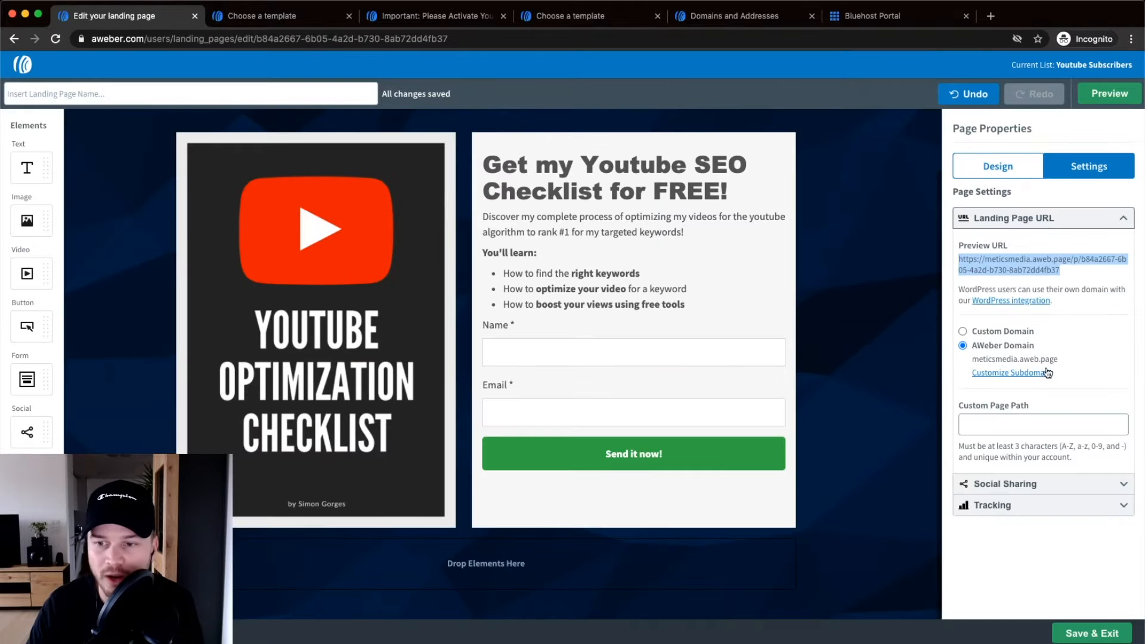
scroll(1049, 375, up, 5)
scroll(1049, 380, down, 3)
scroll(950, 365, up, 2)
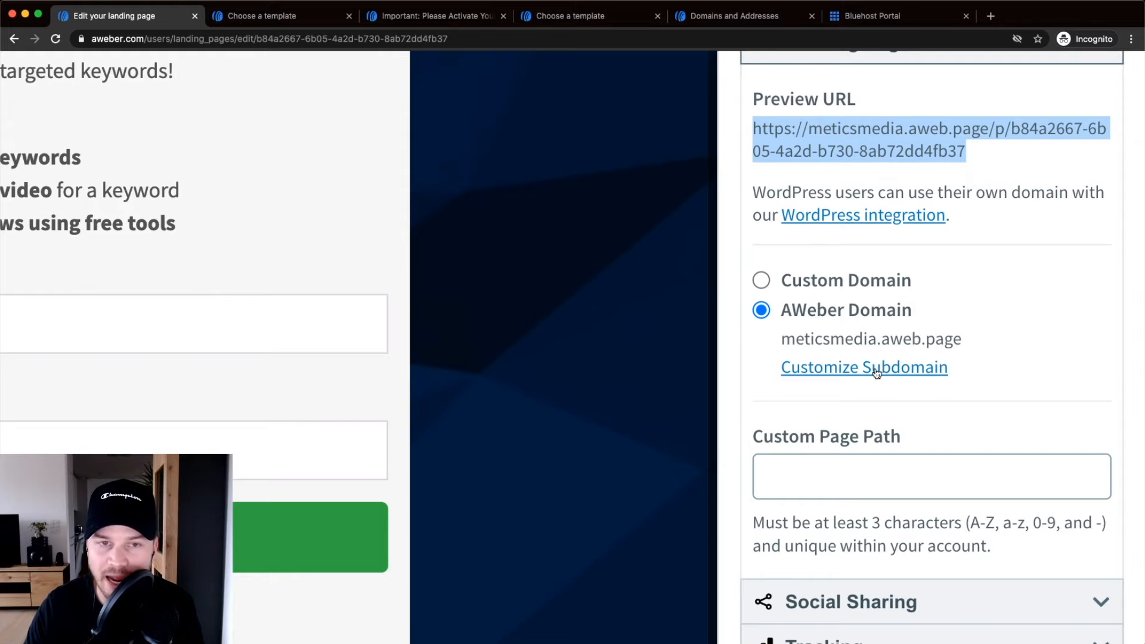
right_click(878, 371)
Open the subdomain customization page in a new tab placed beside the landing page editor.
click(884, 372)
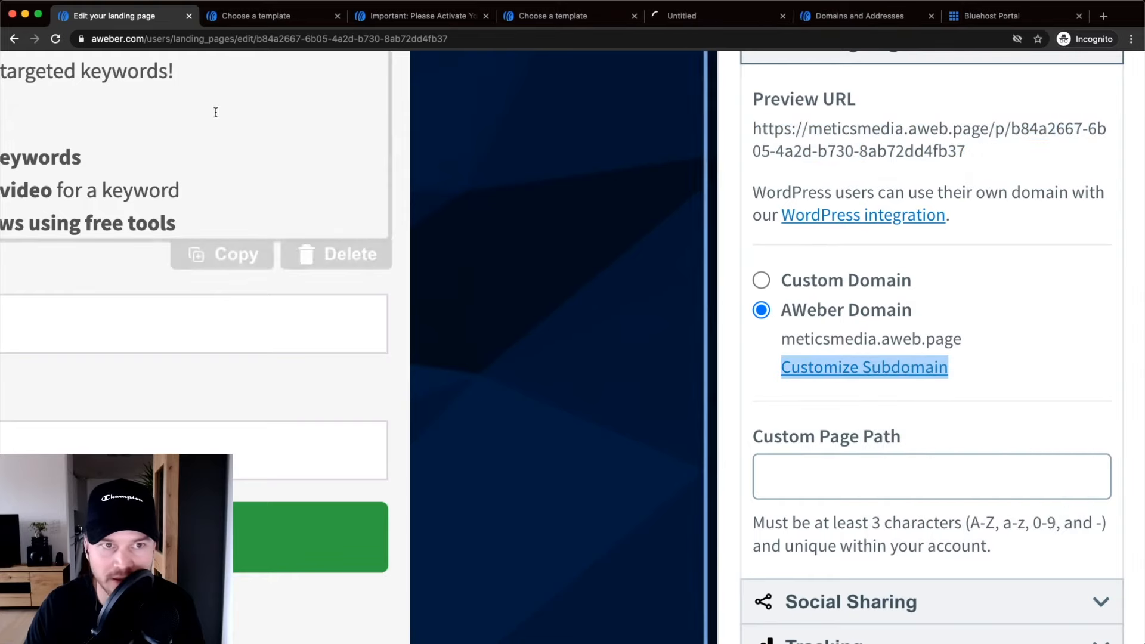
click(507, 16)
drag(507, 17, 210, 17)
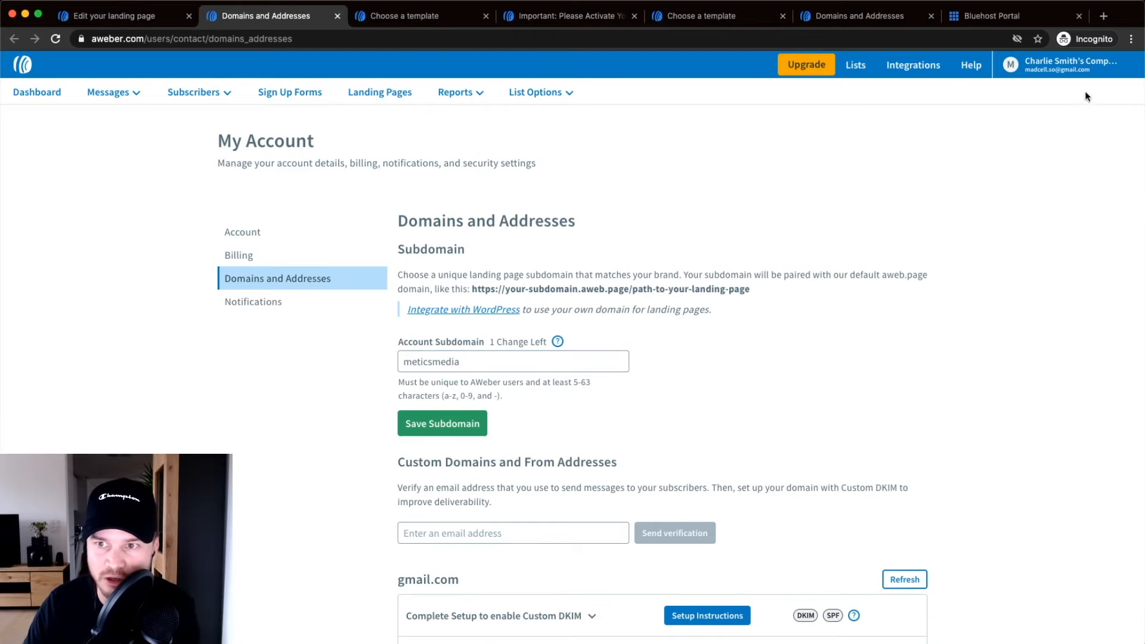
click(1064, 66)
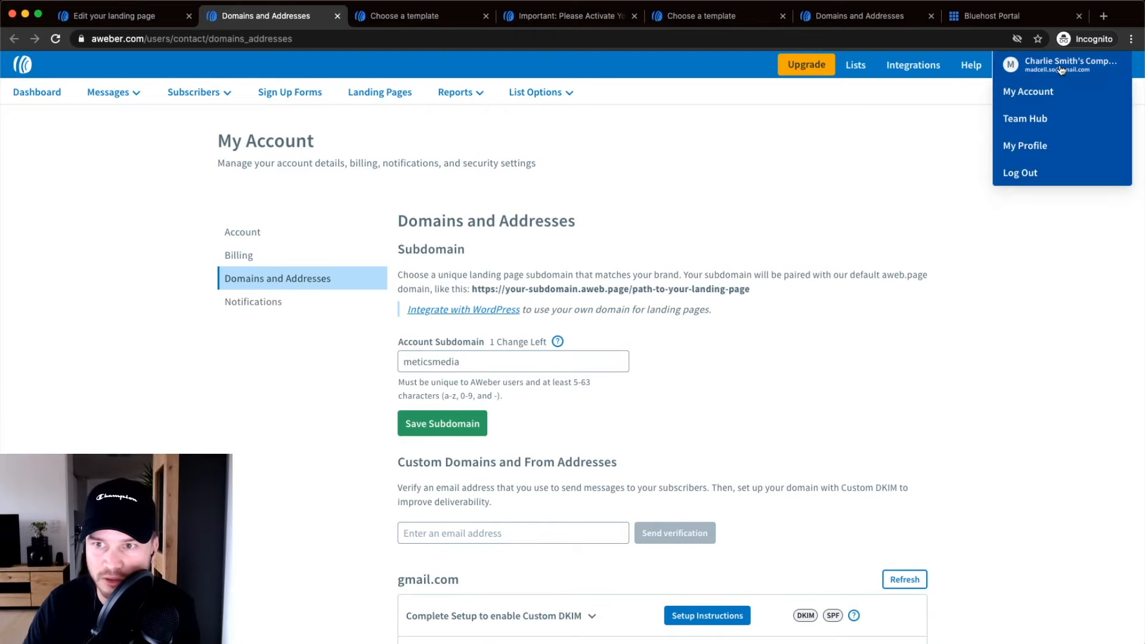
click(1024, 93)
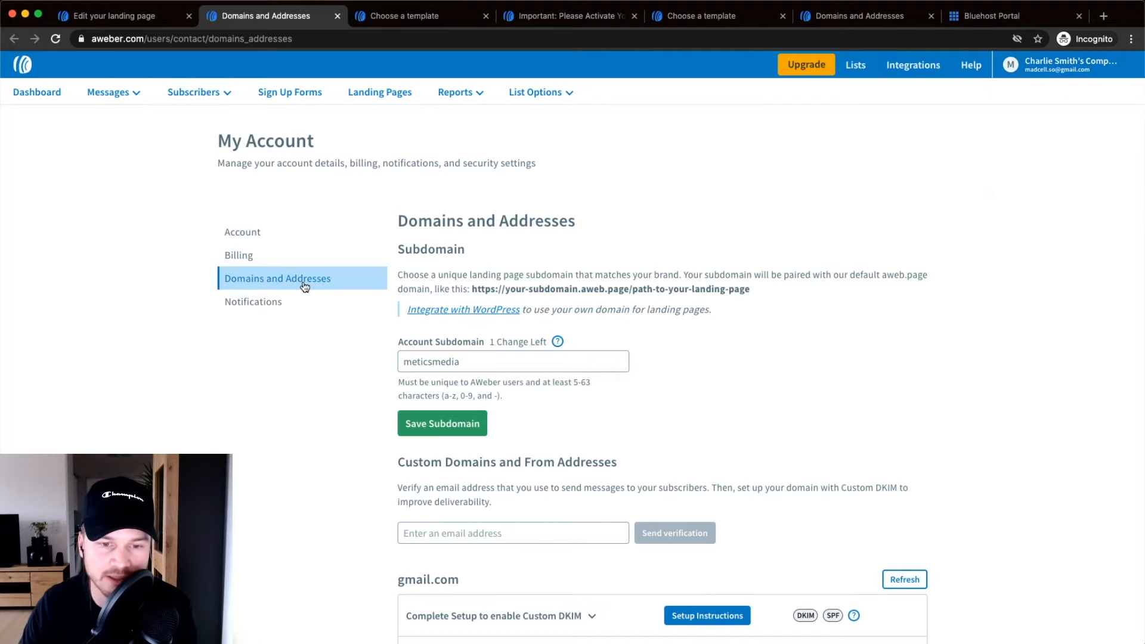
Review the freebie.meticsmedia.com and test.meticsmedia.com landing page domains, then start connecting a new domain.
scroll(878, 357, down, 4)
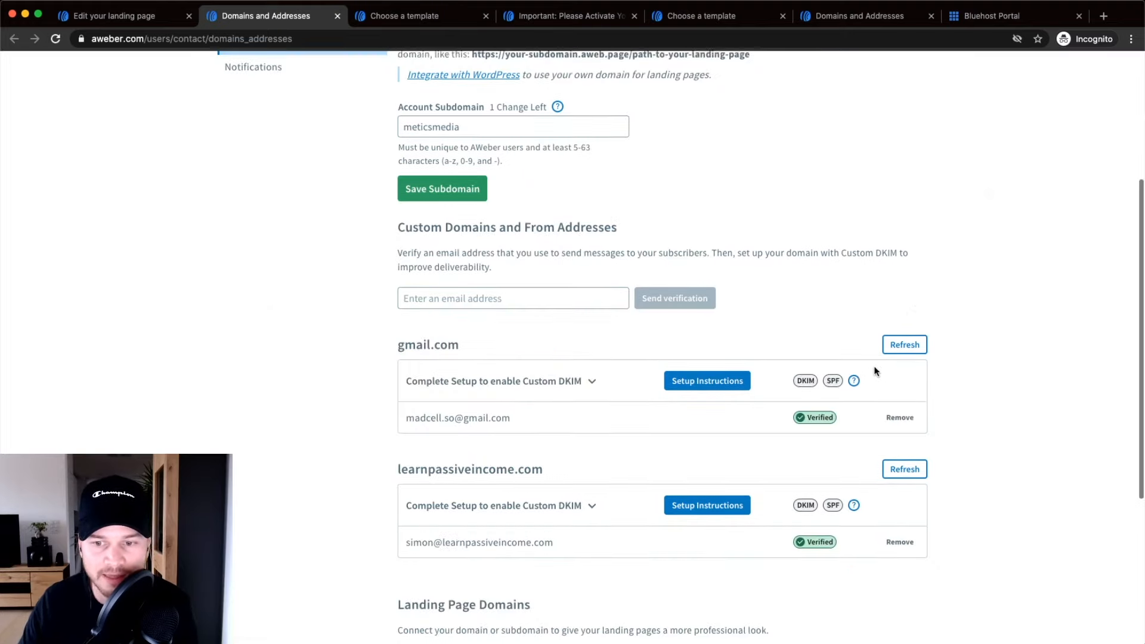
scroll(875, 371, down, 5)
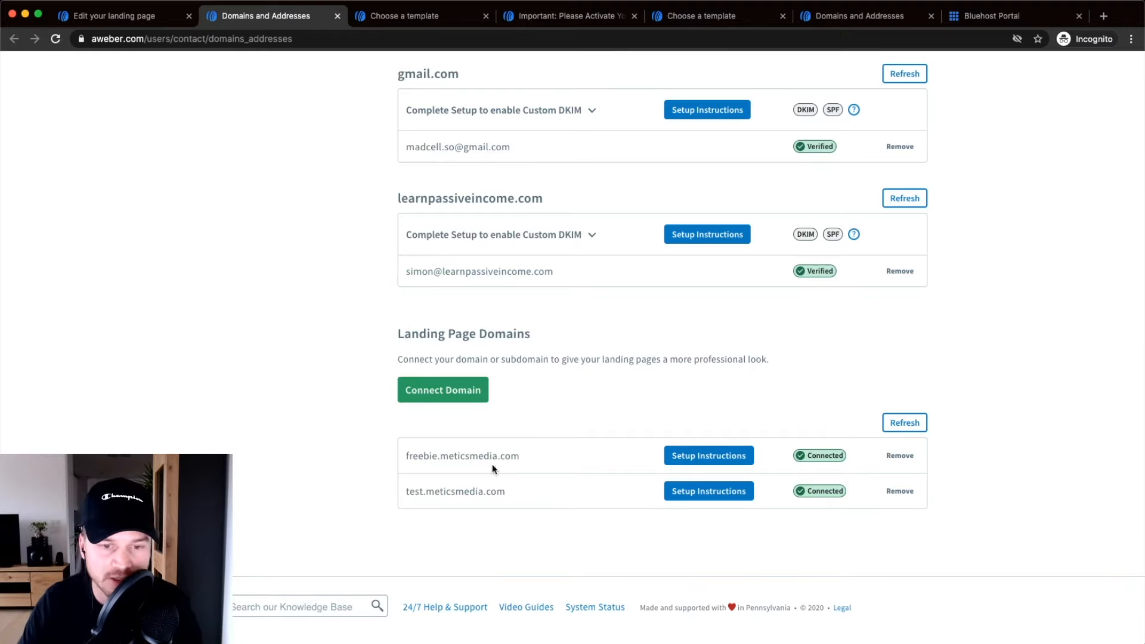
drag(409, 456, 497, 456)
drag(409, 491, 470, 491)
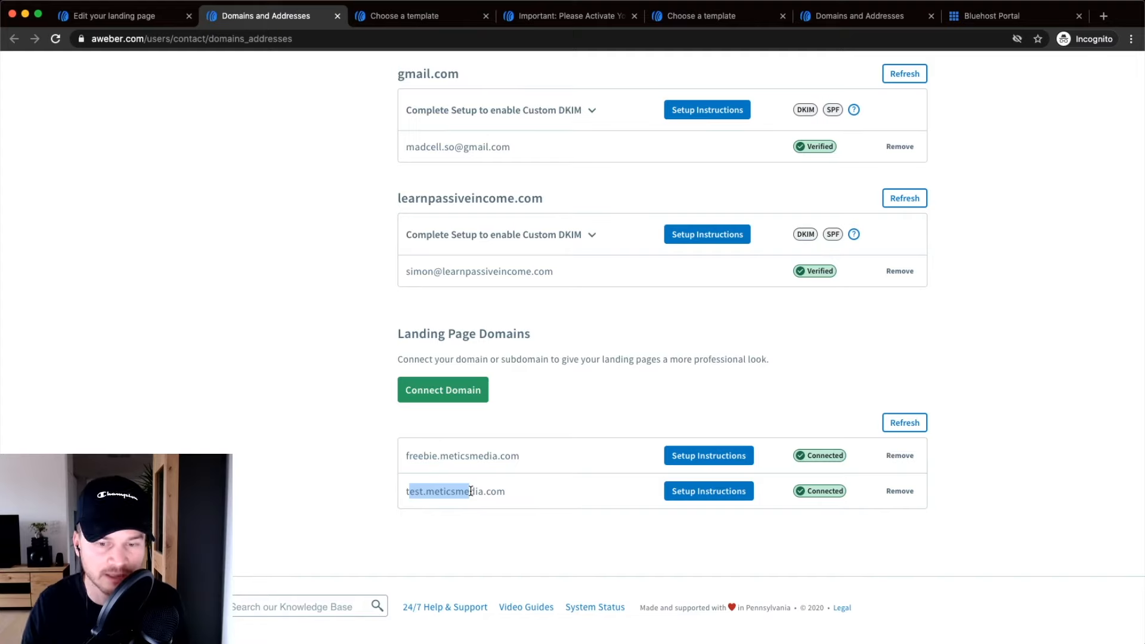
click(531, 404)
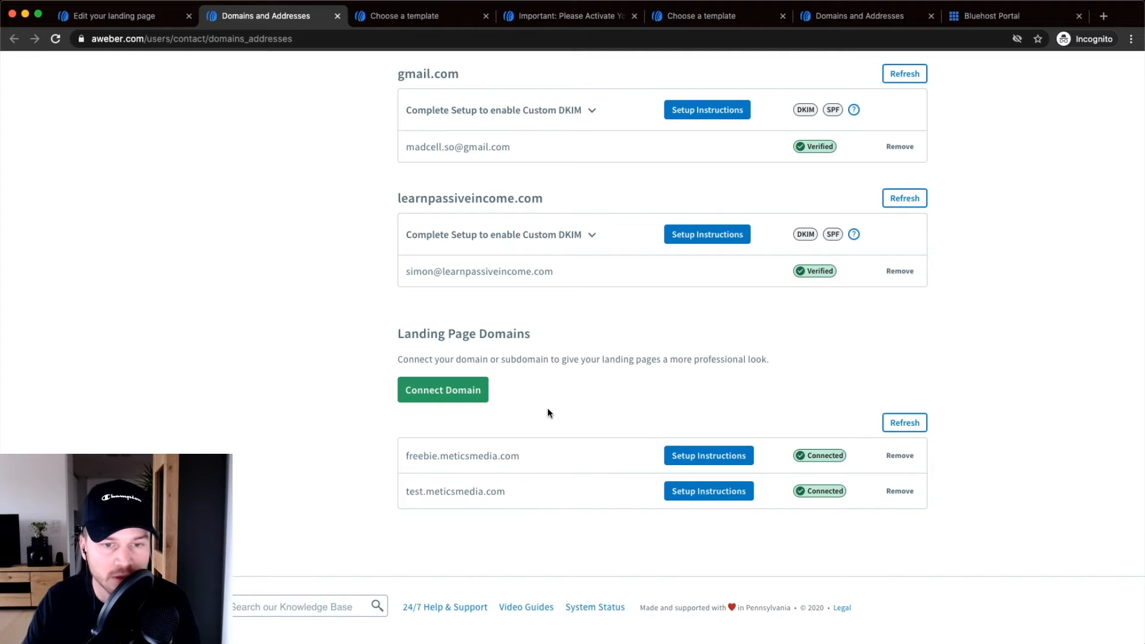
click(451, 398)
Enter meticsmedia.com in the Domain or Subdomain field.
click(381, 355)
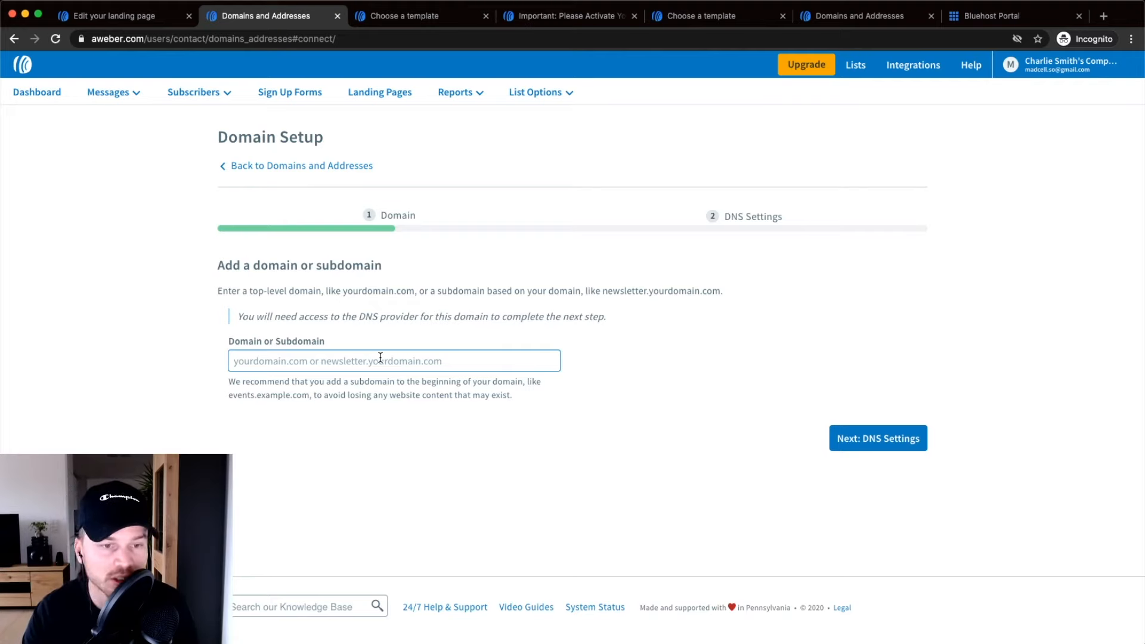
text(meticsmdedia.com)
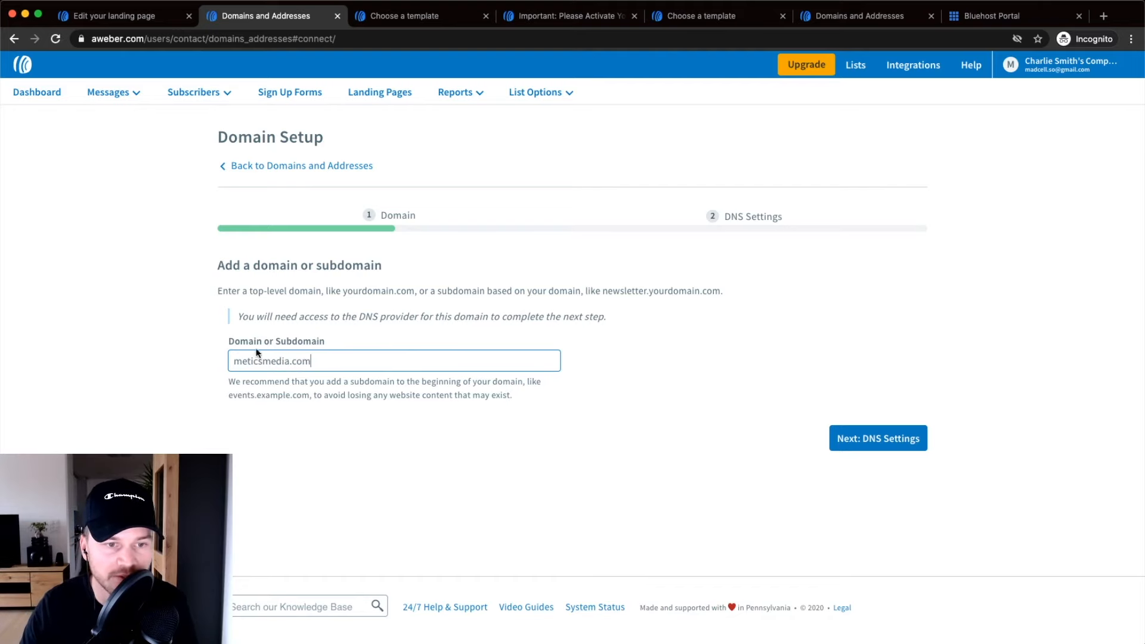
scroll(262, 359, up, 5)
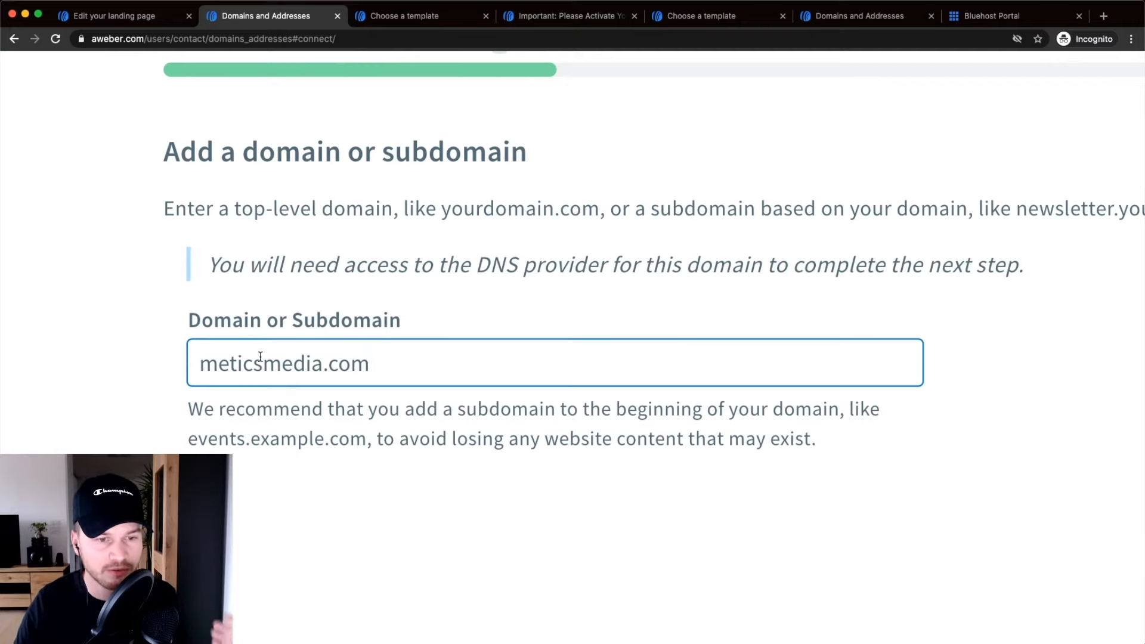
Prefix the domain with 'free.' to make free.meticsmedia.com.
drag(202, 362, 355, 362)
click(386, 365)
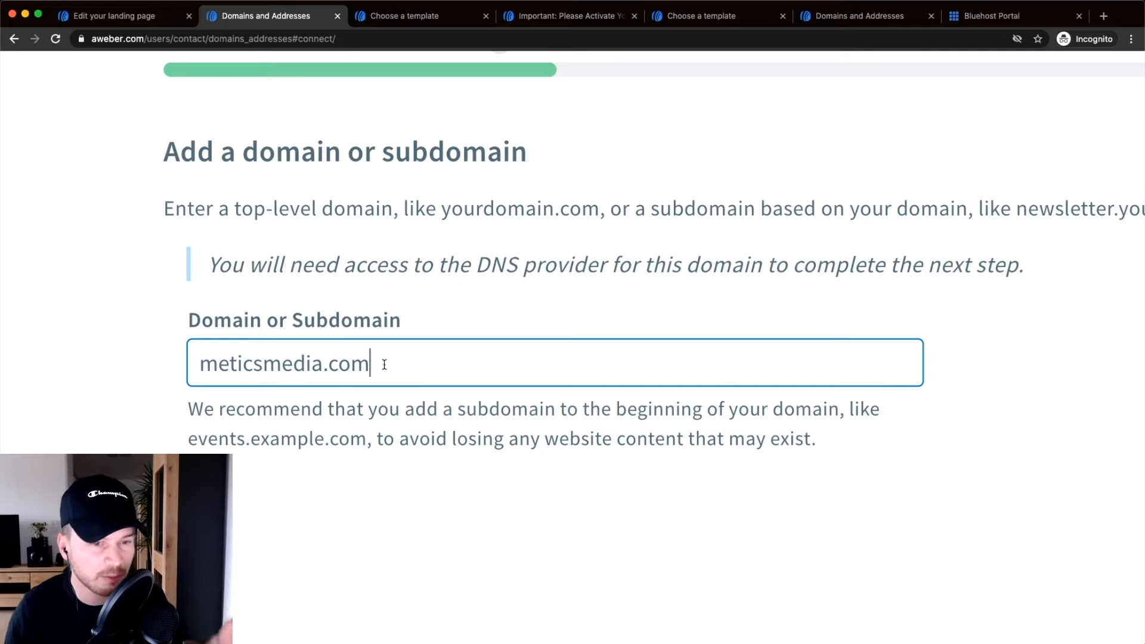
drag(412, 361, 232, 360)
click(201, 363)
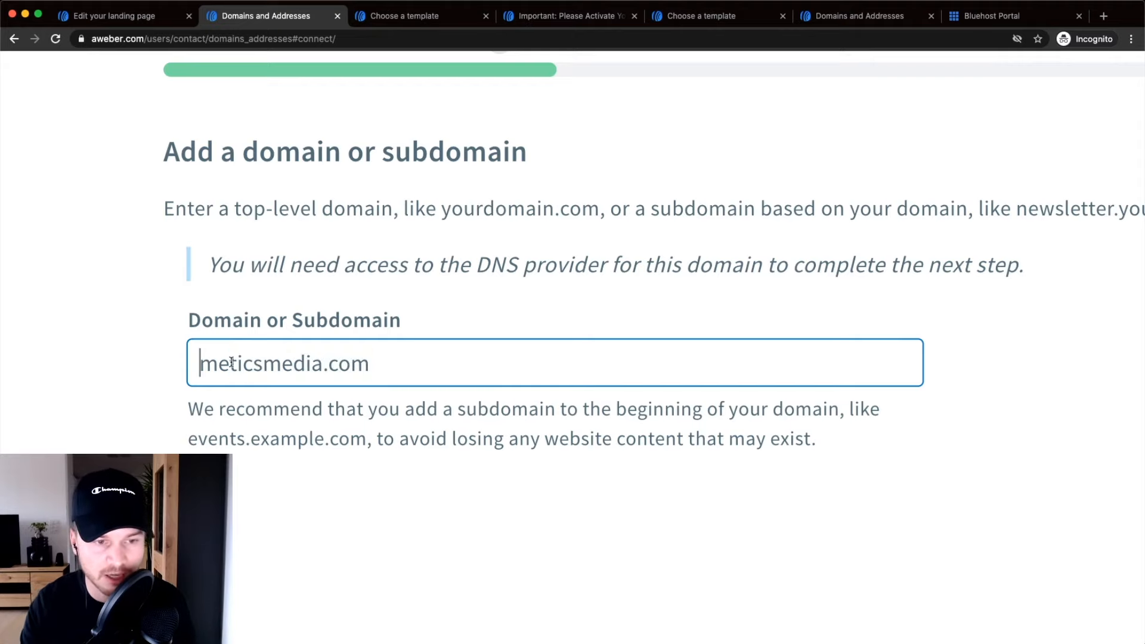
text(free.)
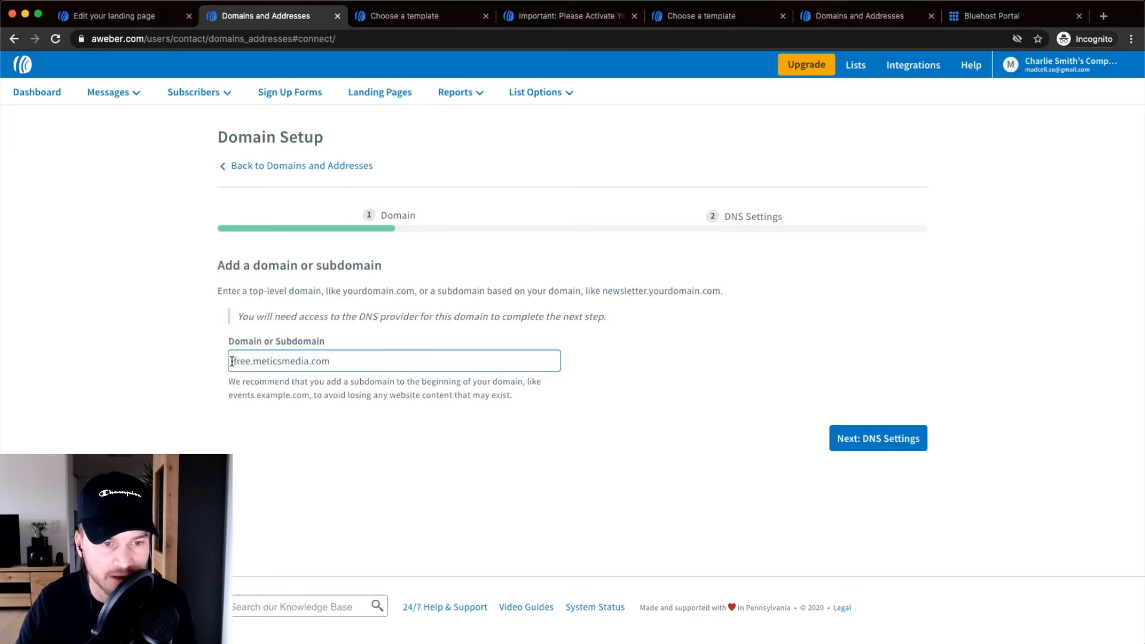
drag(232, 361, 348, 361)
drag(253, 362, 305, 360)
click(721, 418)
Advance to DNS Settings, note the CNAME free → hosted-content.aweber.com, and switch to Bluehost.
click(874, 444)
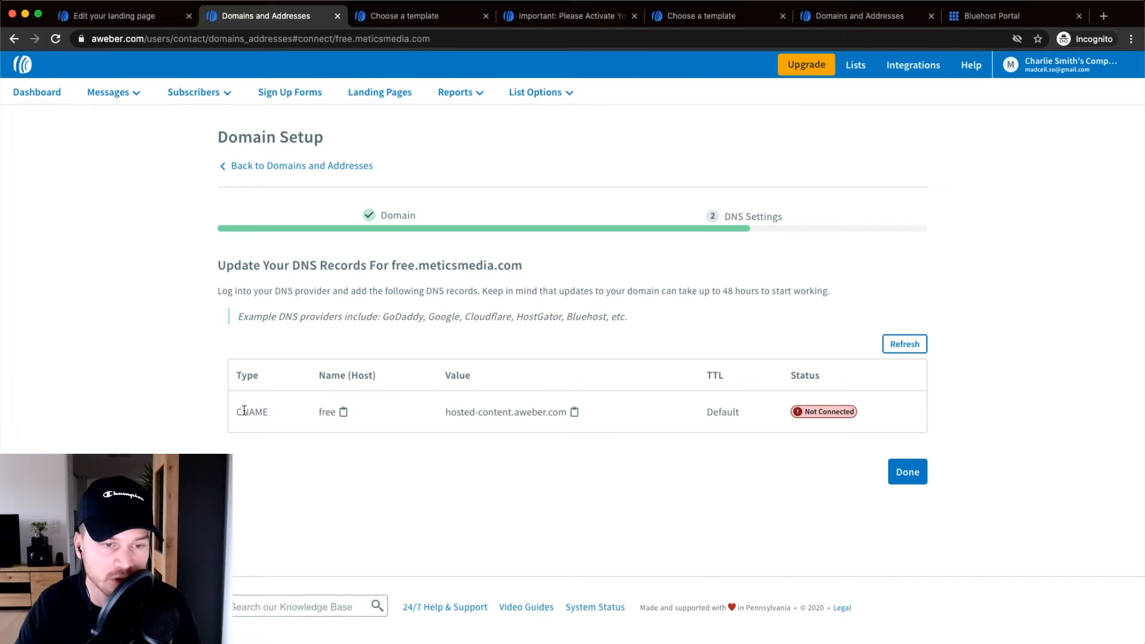
drag(236, 411, 281, 411)
click(303, 477)
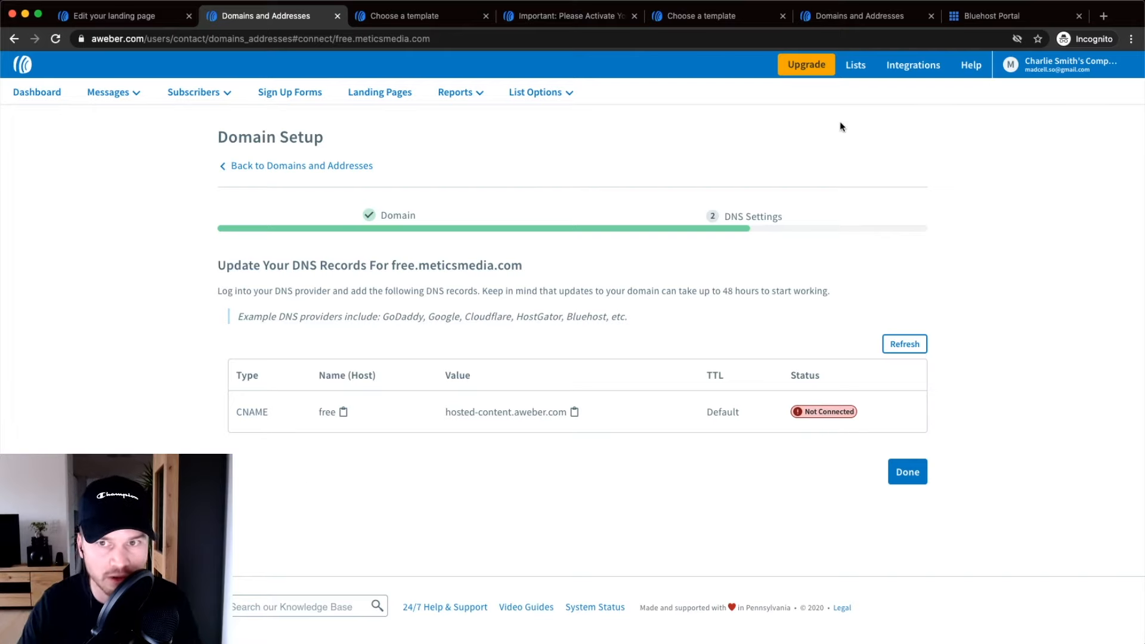
click(972, 20)
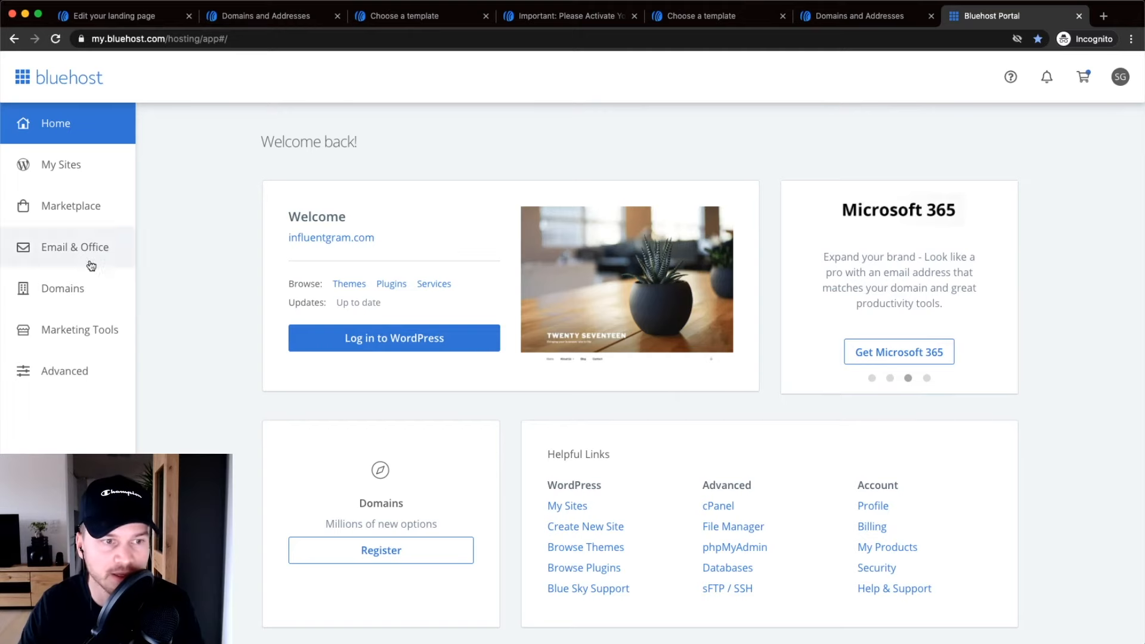
Open the DNS records page for meticsmedia.com in Bluehost.
click(66, 286)
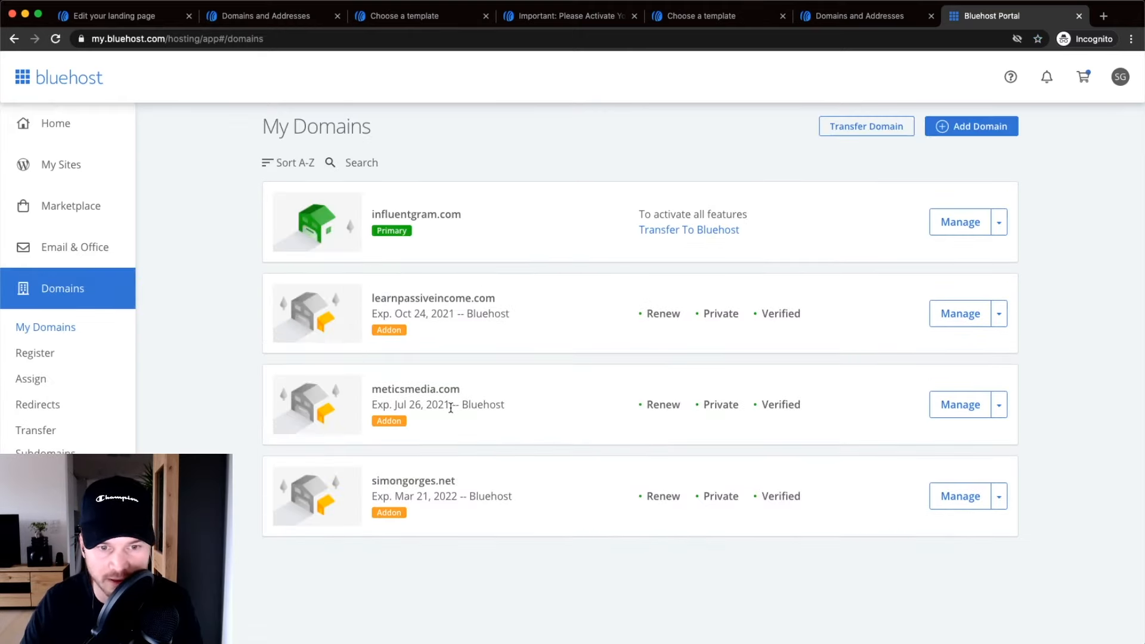
click(958, 410)
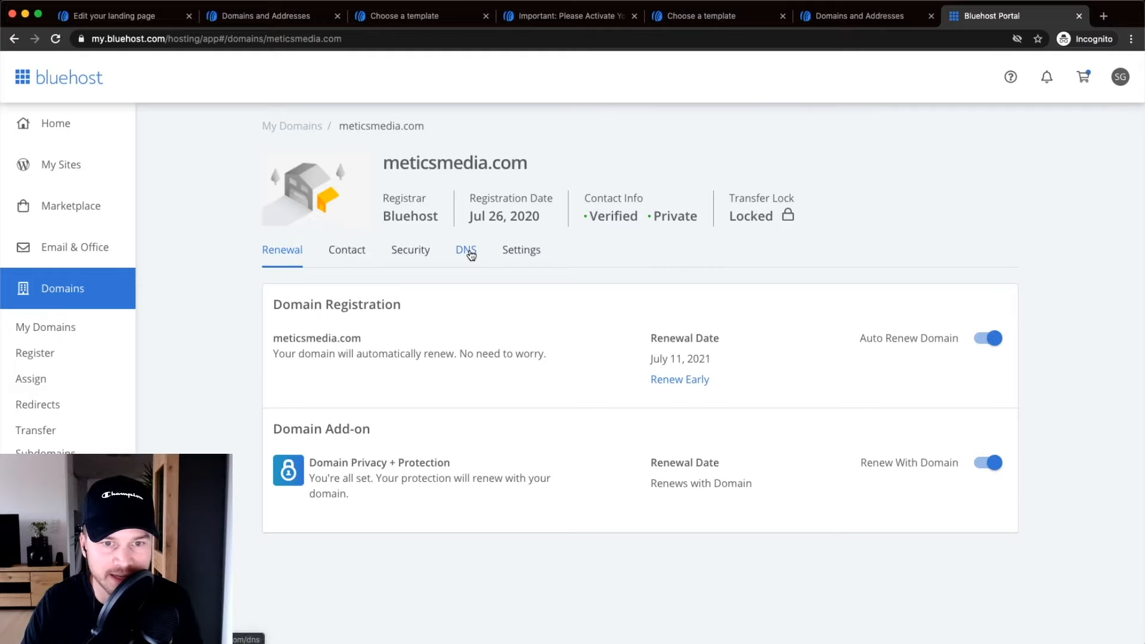
scroll(469, 253, up, 5)
scroll(471, 256, down, 2)
click(470, 253)
Start a new record in the CNAME (Alias) section and place the Bluehost tab beside AWeber.
scroll(470, 255, down, 3)
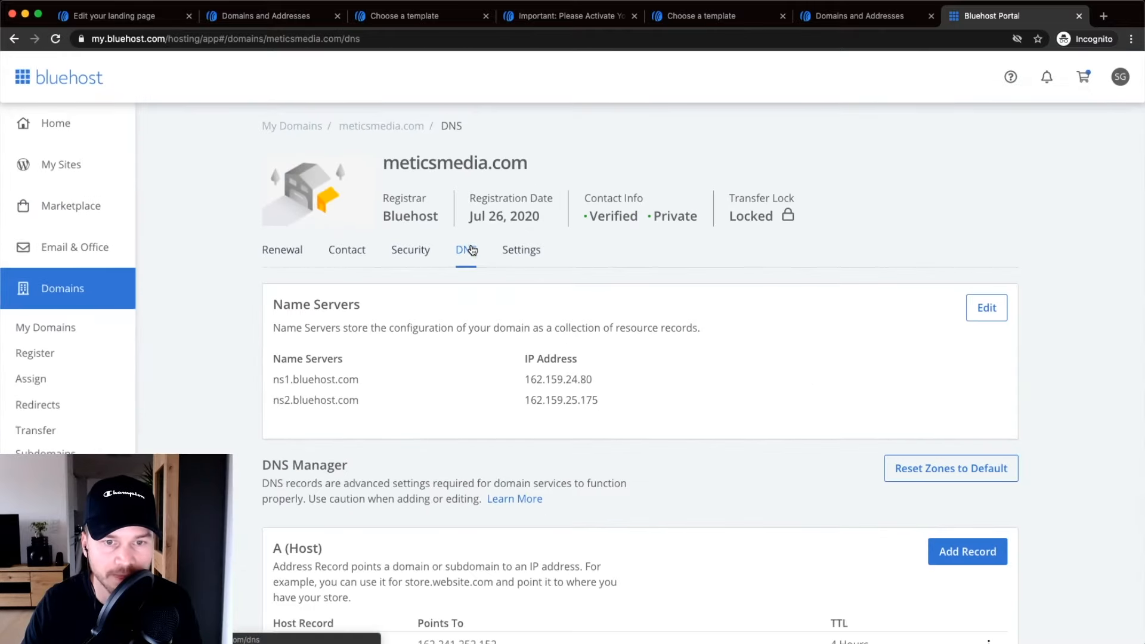
scroll(490, 264, down, 7)
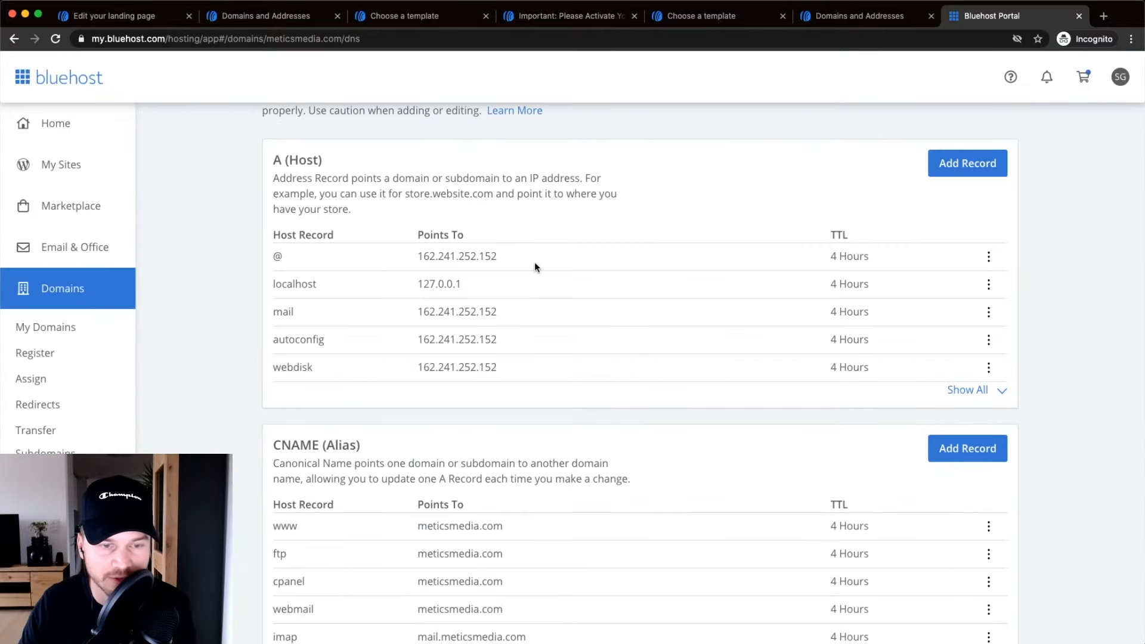
scroll(312, 350, up, 7)
scroll(319, 357, down, 10)
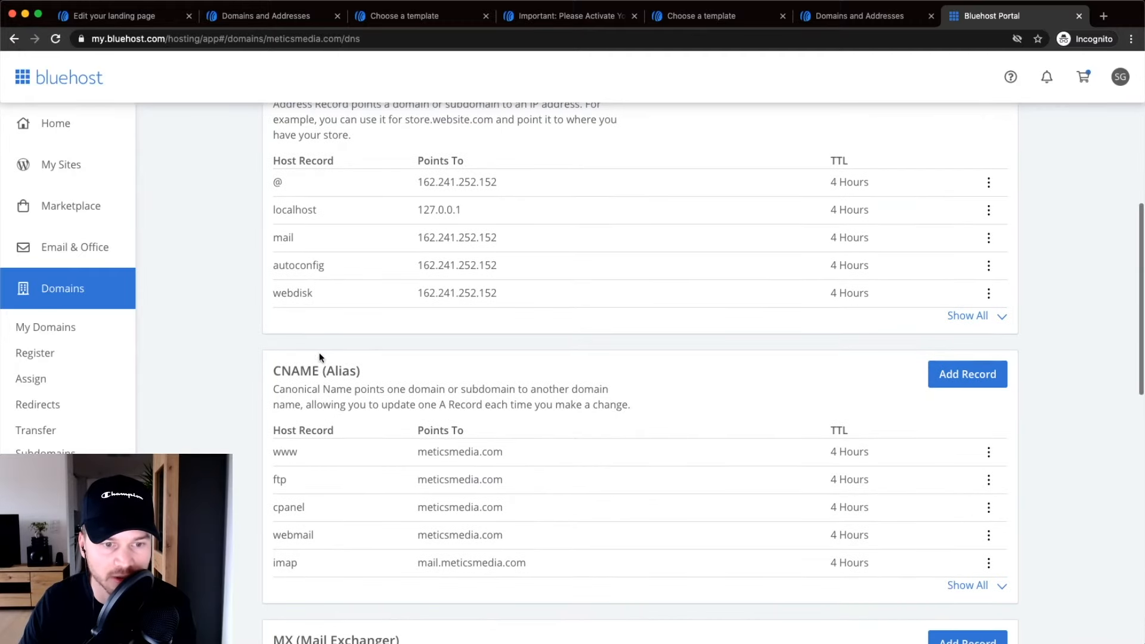
drag(289, 281, 383, 283)
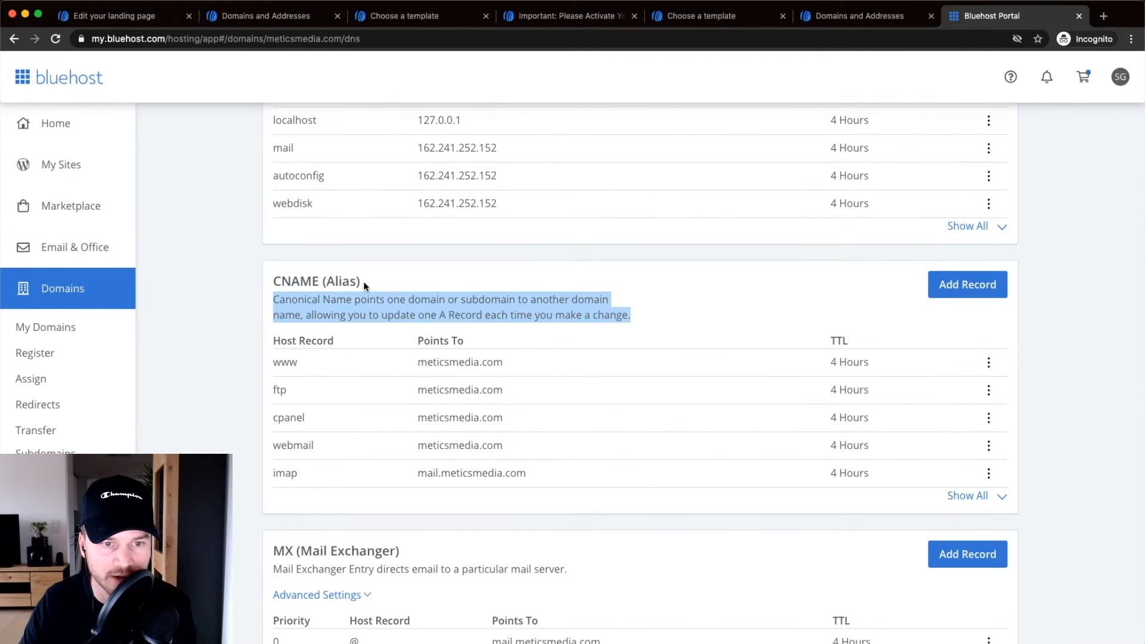
click(359, 281)
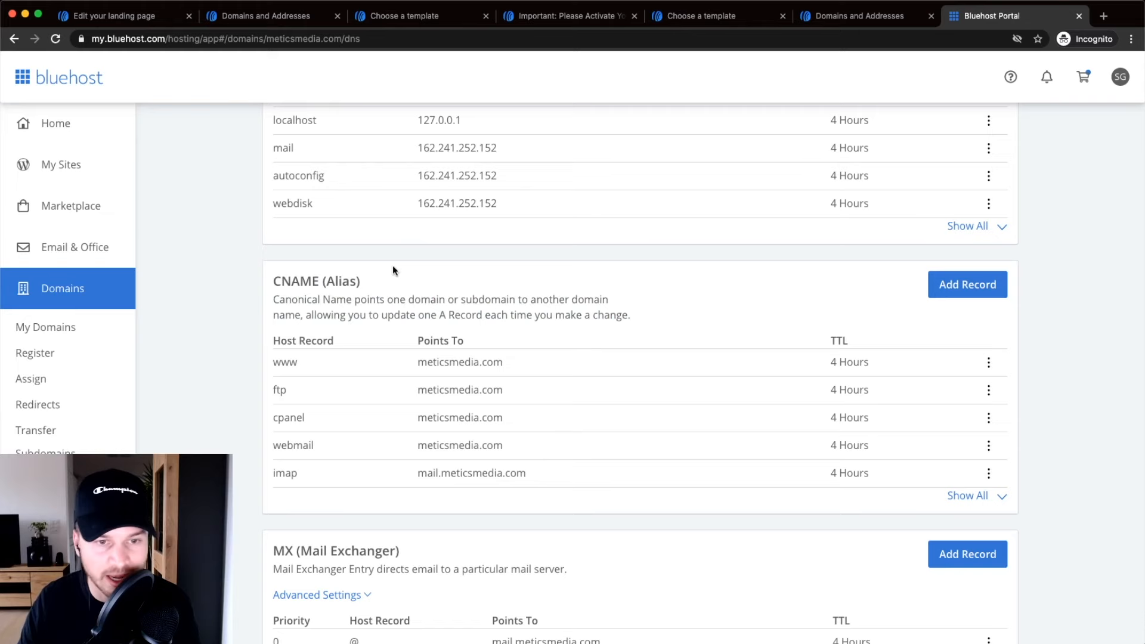
scroll(435, 276, down, 1)
click(967, 265)
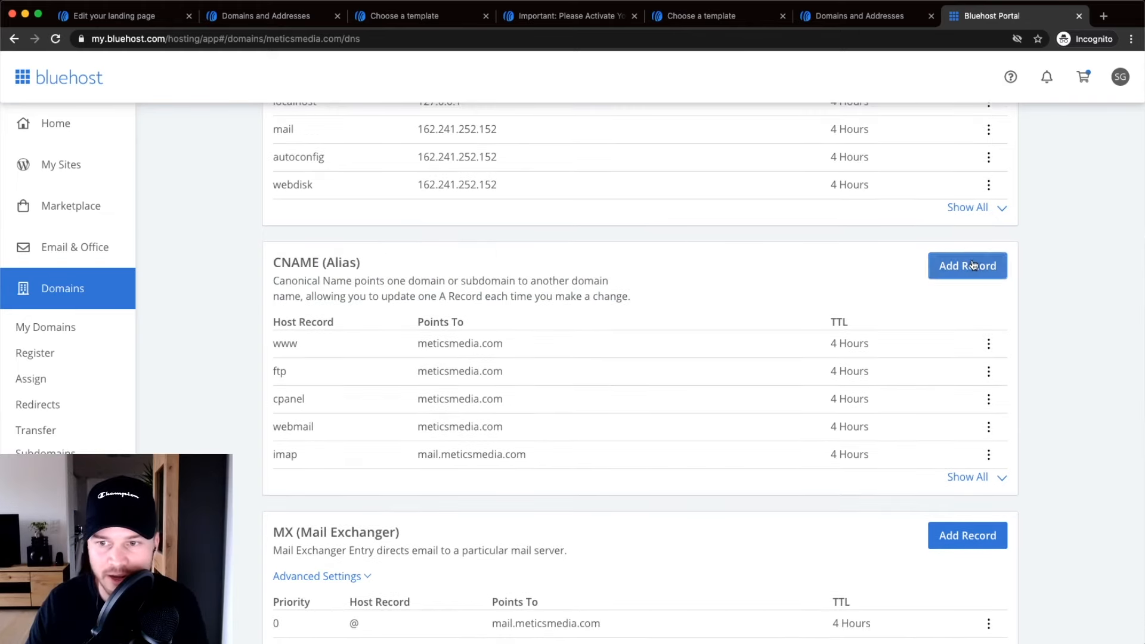
scroll(669, 347, down, 2)
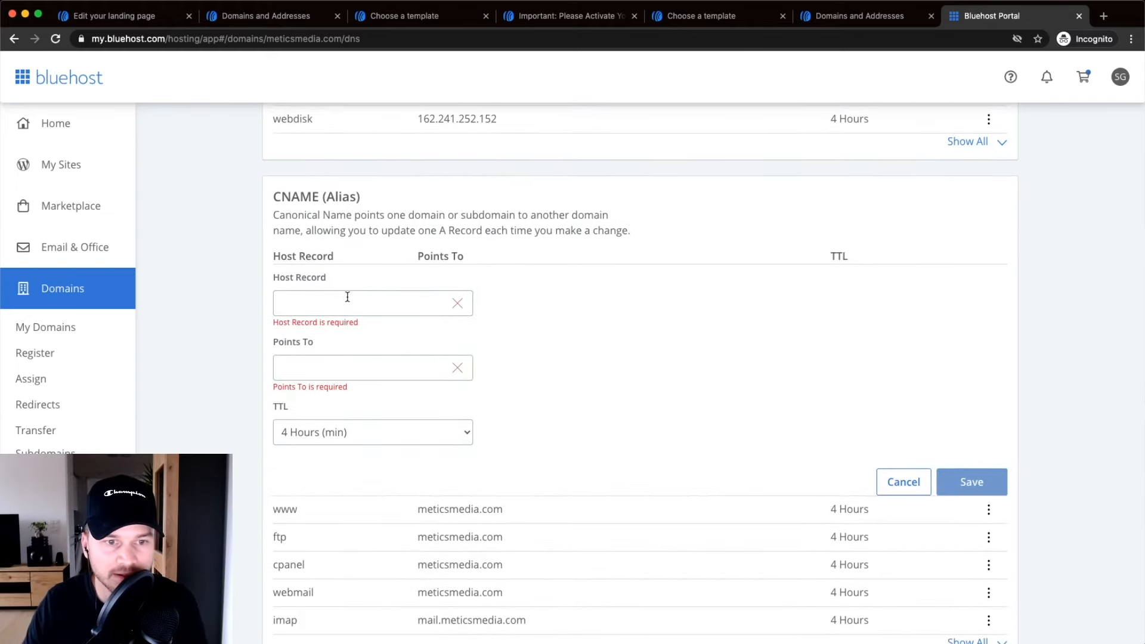
drag(967, 20, 417, 16)
Copy the host 'free' from AWeber and paste it into Bluehost's Host Record field.
click(268, 15)
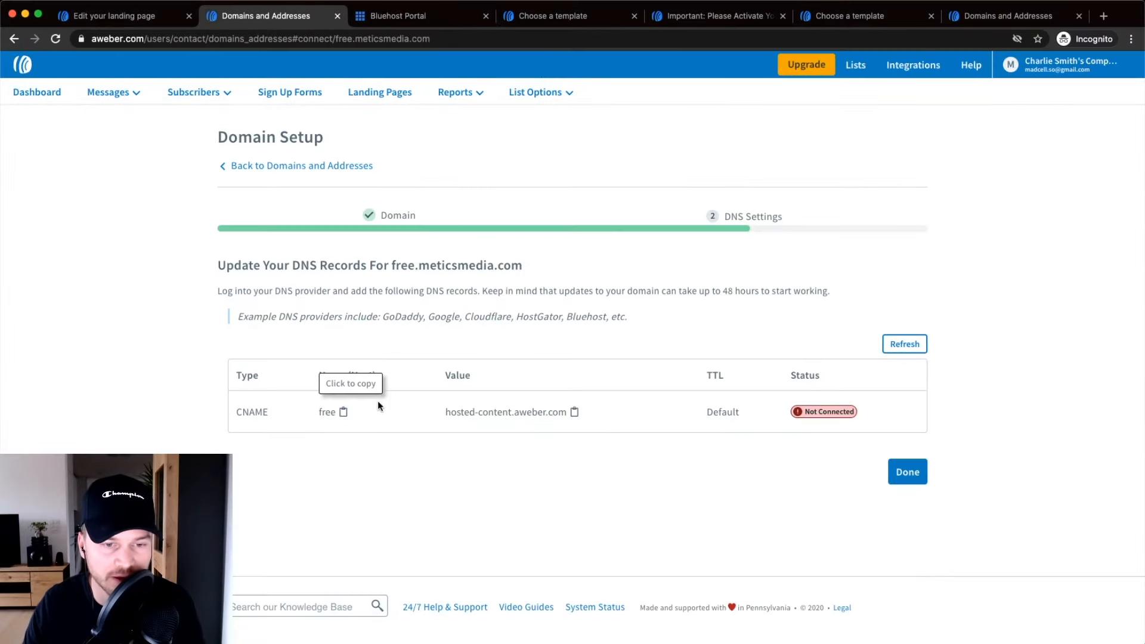
click(330, 414)
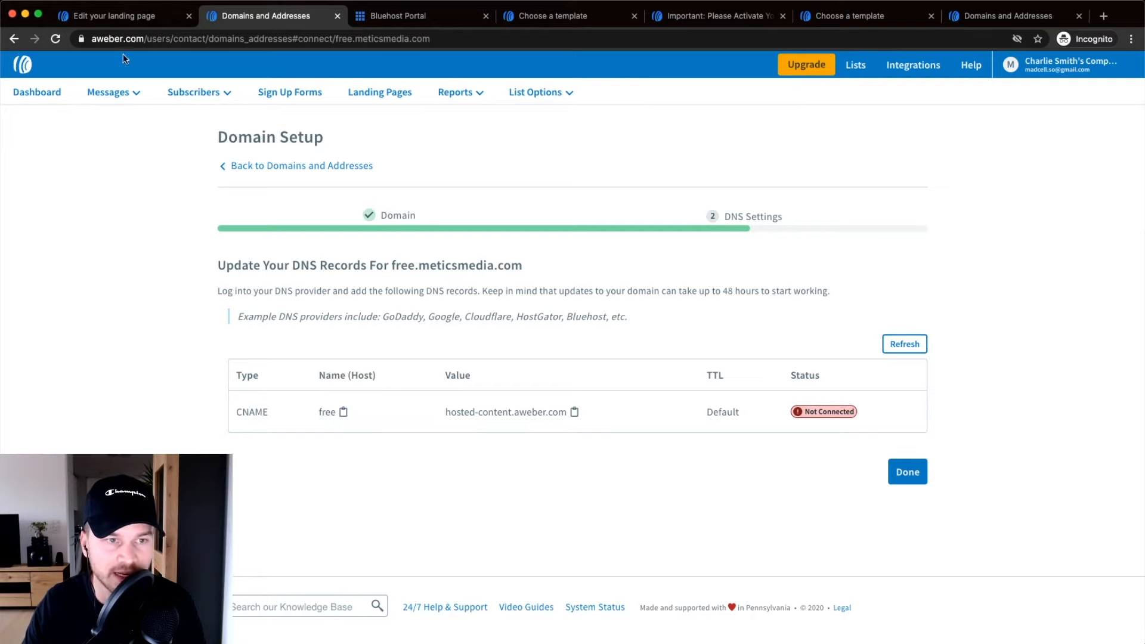
click(113, 15)
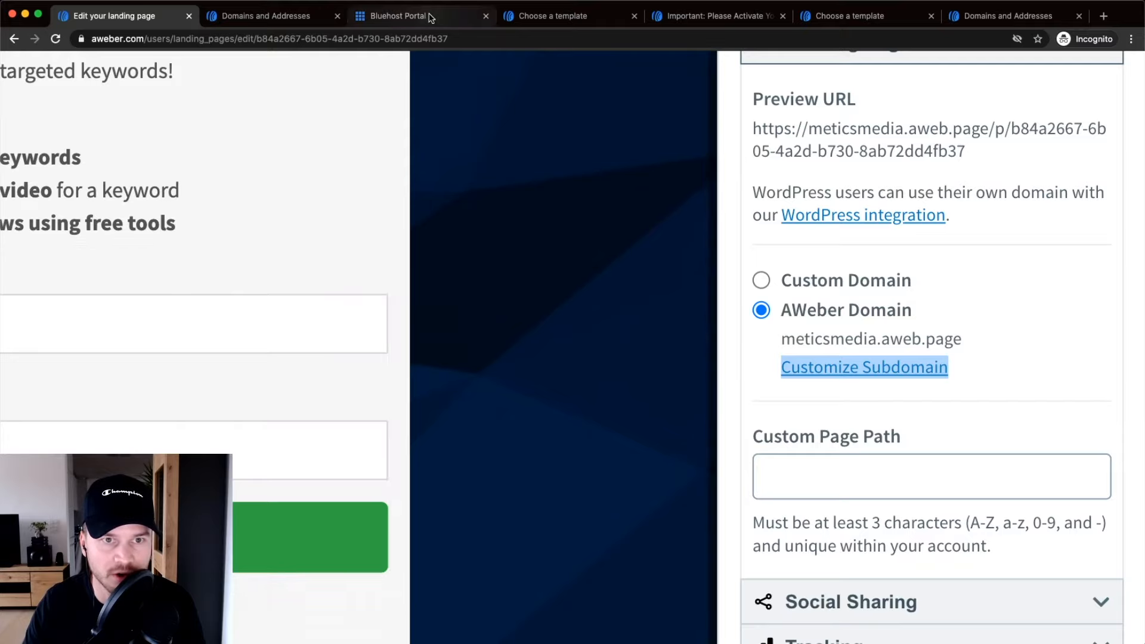
click(398, 15)
right_click(329, 300)
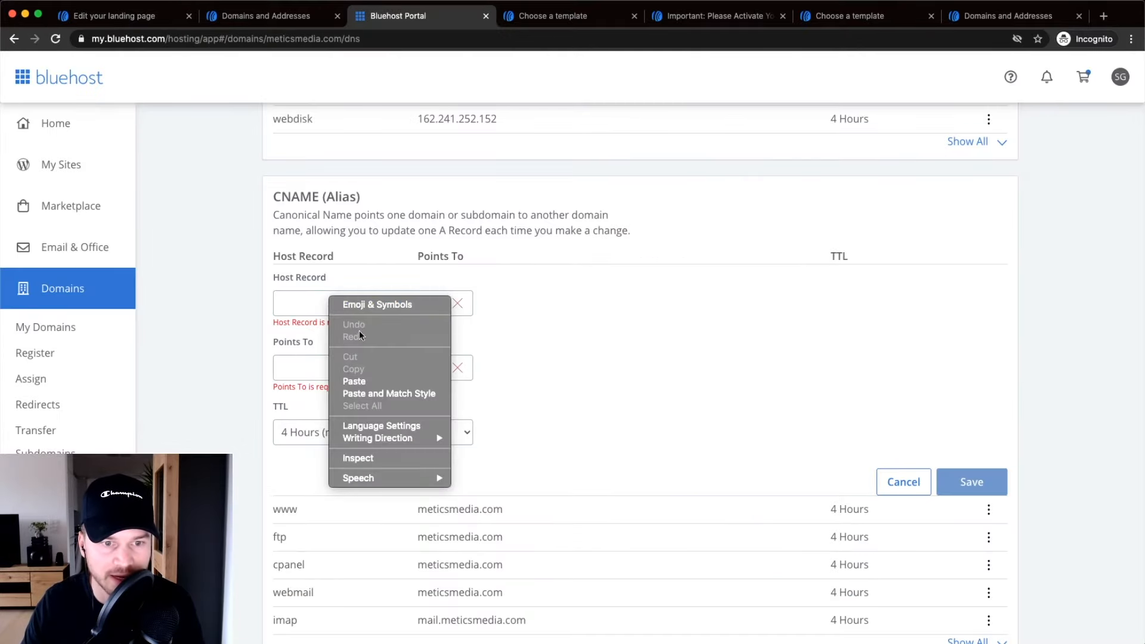
click(356, 382)
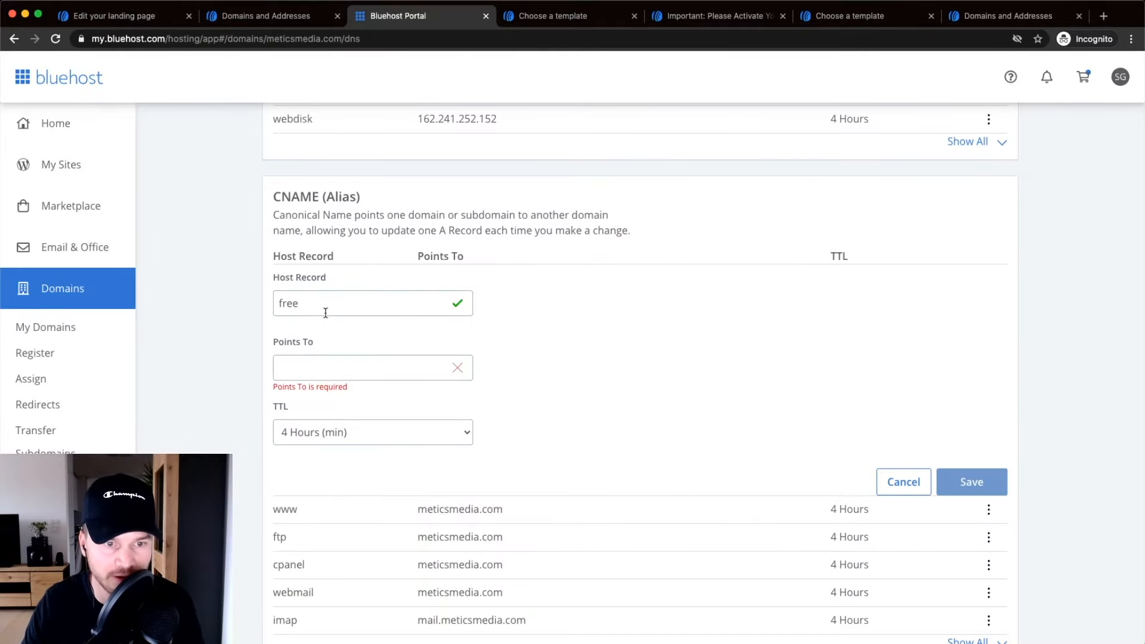
Paste hosted-content.aweber.com into Points To, save the CNAME record, and return to AWeber.
click(262, 15)
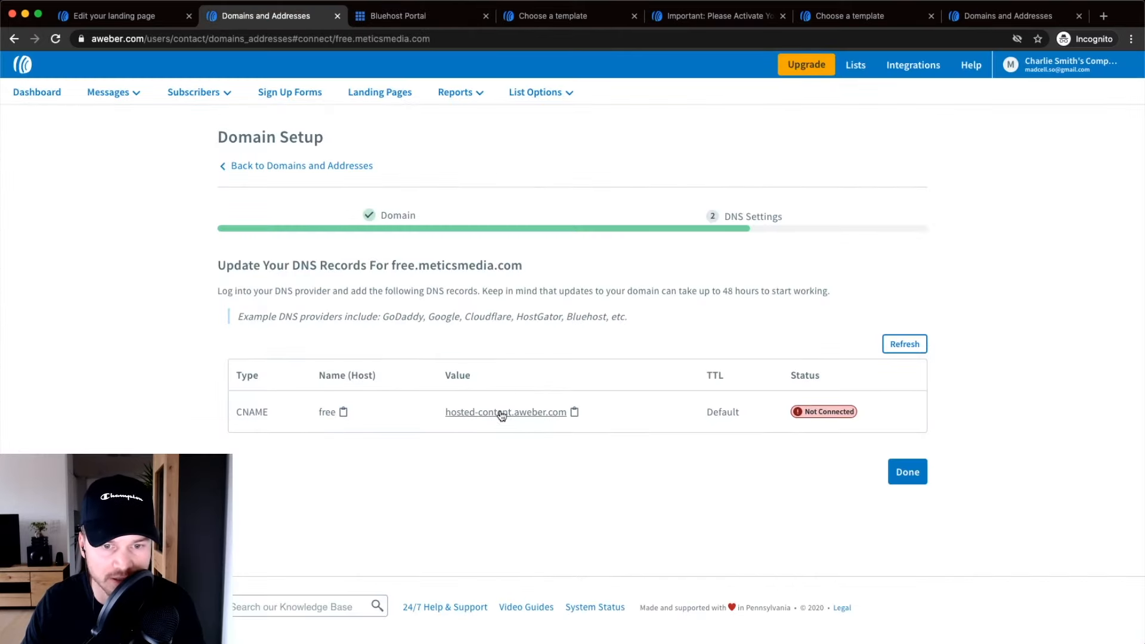
click(402, 27)
click(327, 366)
right_click(326, 366)
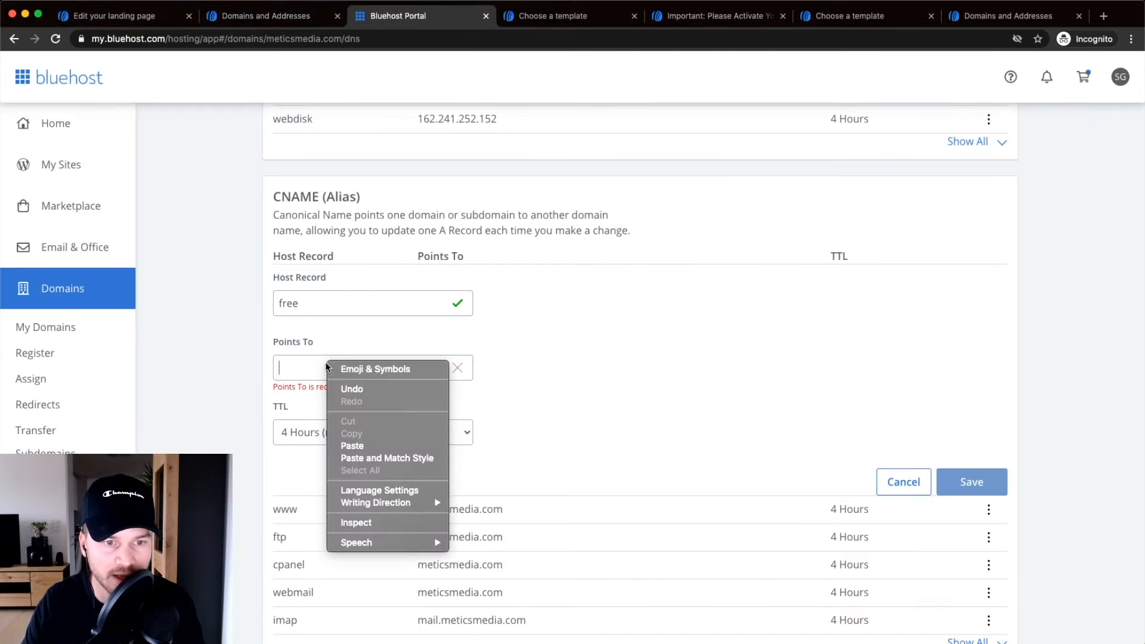
click(351, 446)
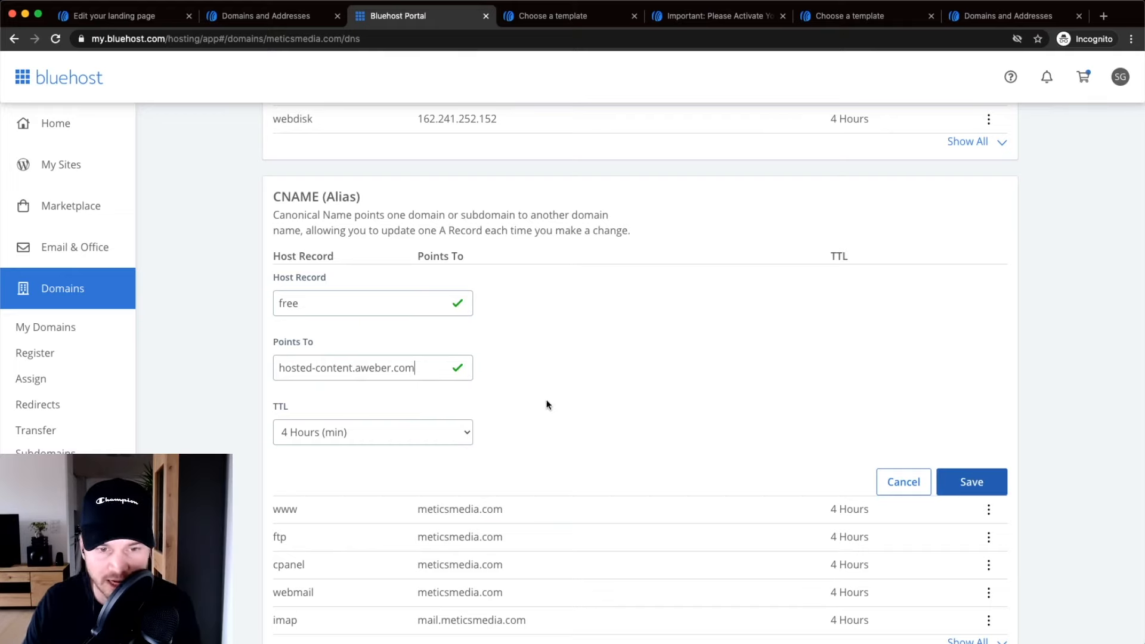
click(971, 490)
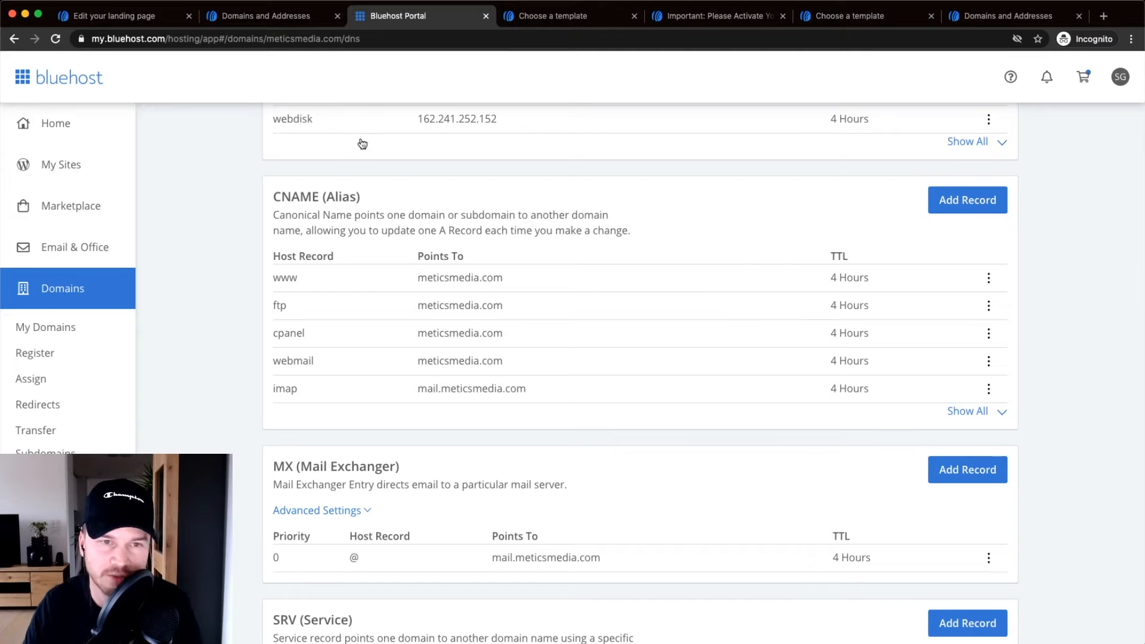
click(250, 23)
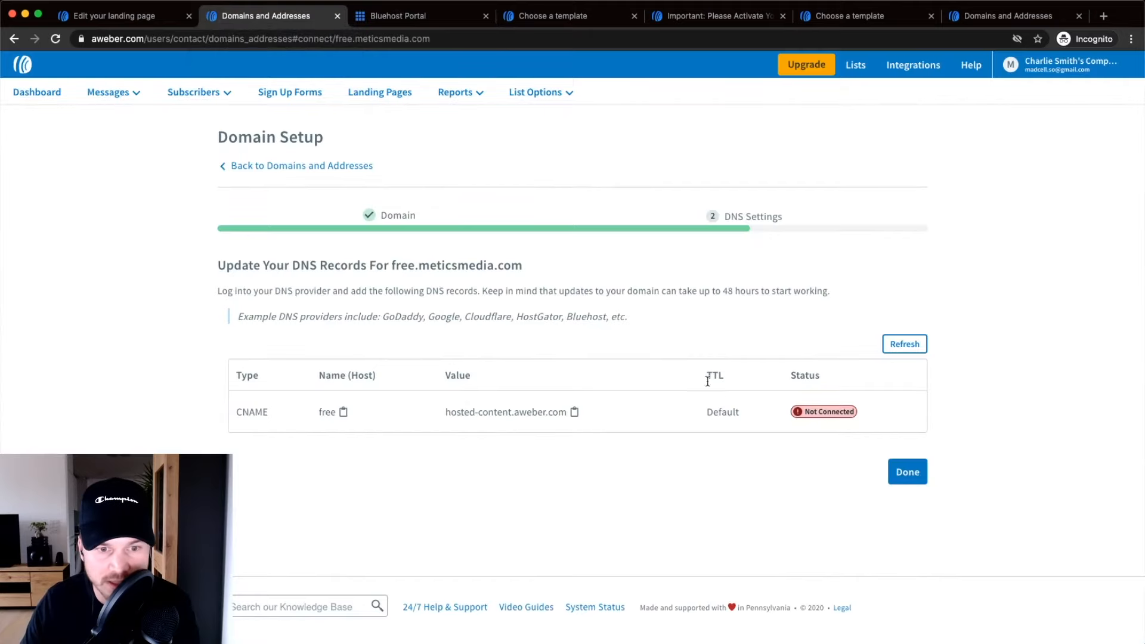
Finish domain setup, refresh Landing Page Domains (free.meticsmedia.com Not Connected), and return to the editor.
click(908, 473)
scroll(847, 432, down, 3)
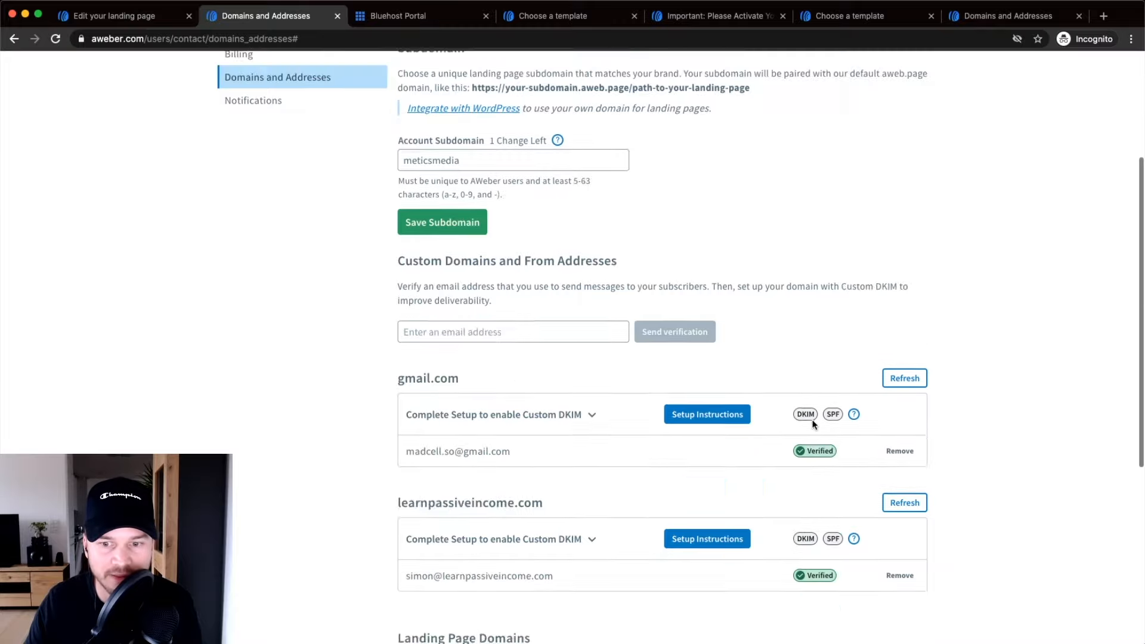
scroll(812, 423, down, 5)
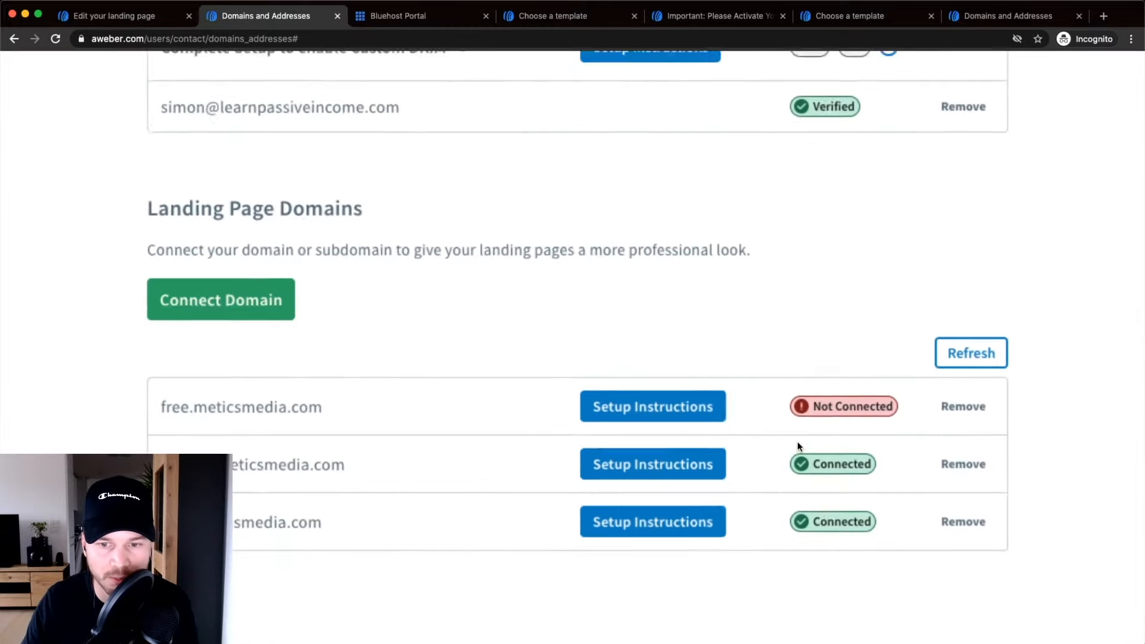
drag(157, 406, 433, 413)
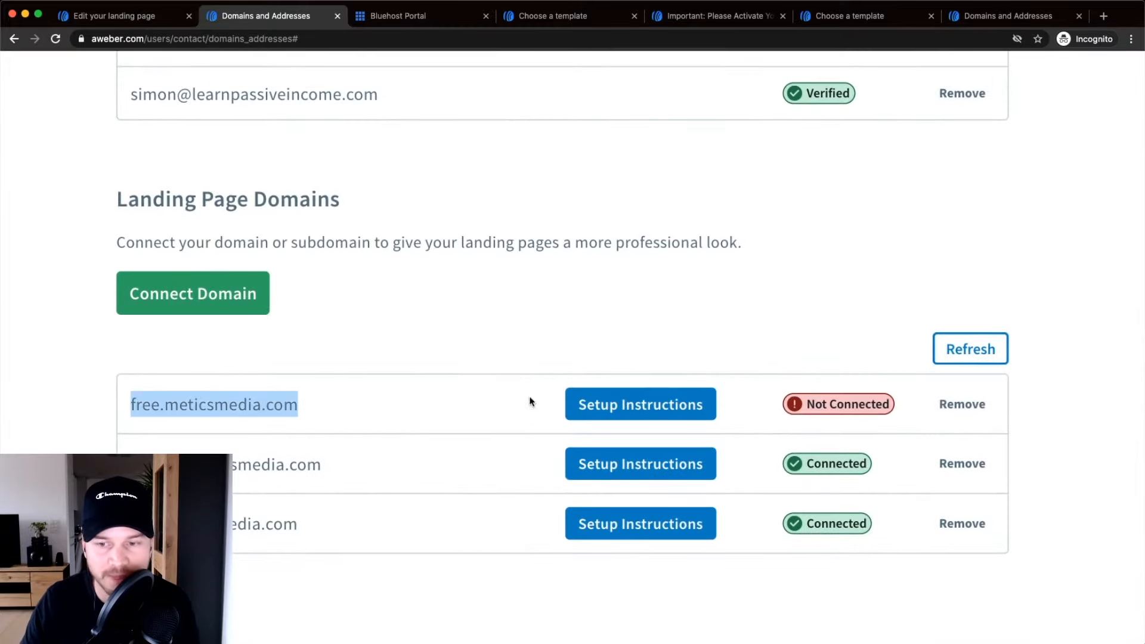
click(981, 353)
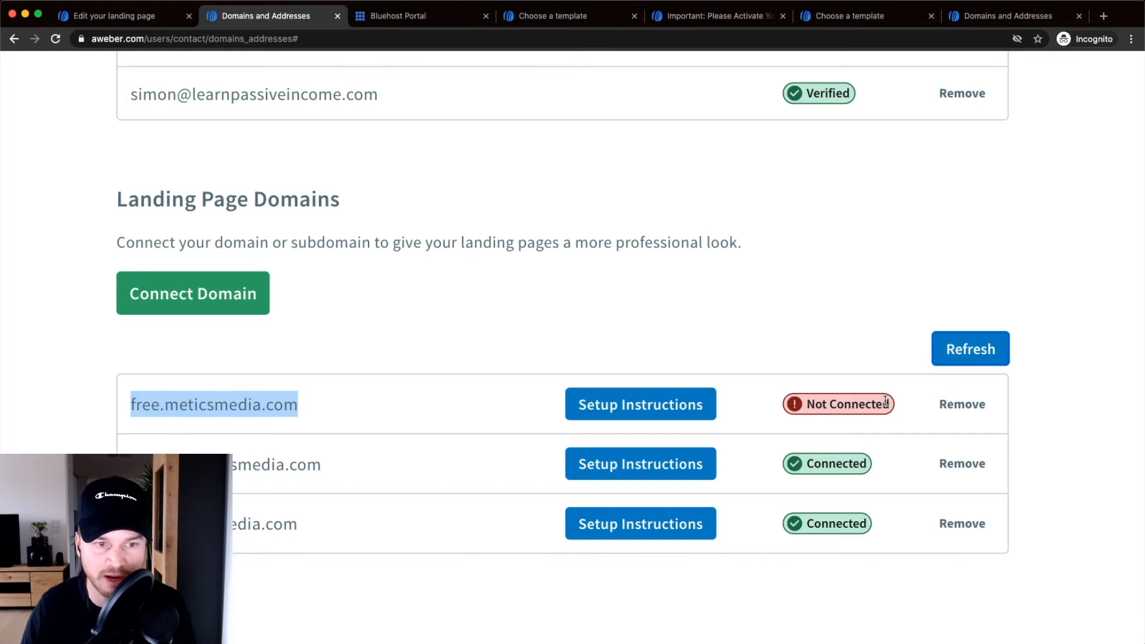
scroll(885, 401, down, 5)
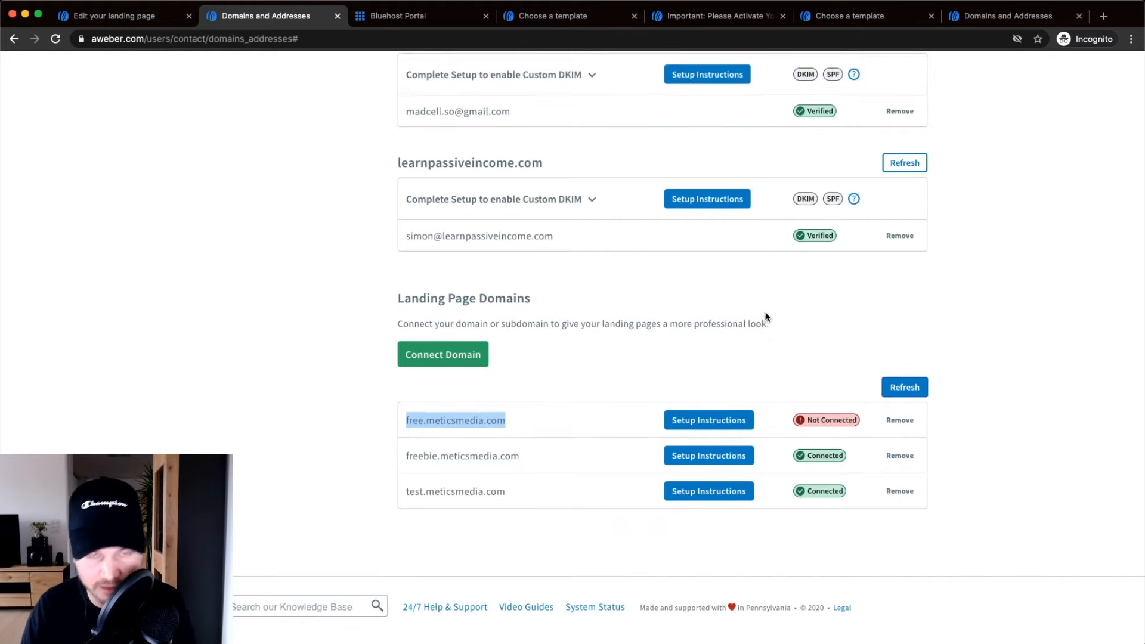
click(105, 16)
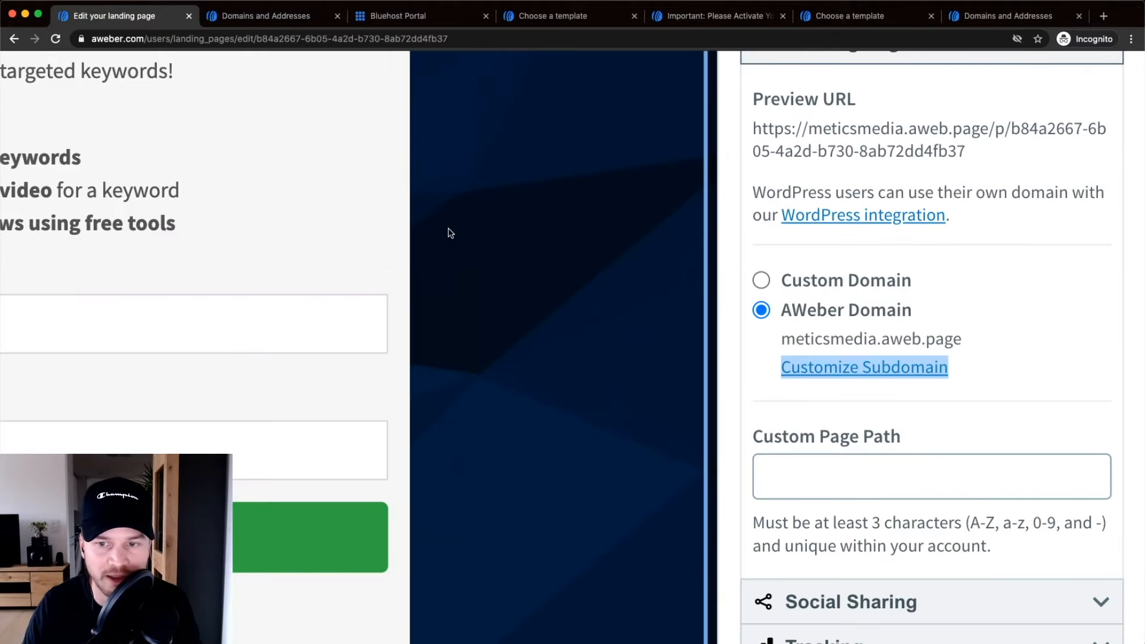
Switch the landing page to Custom Domain with freebie.meticsmedia.com.
scroll(471, 258, down, 5)
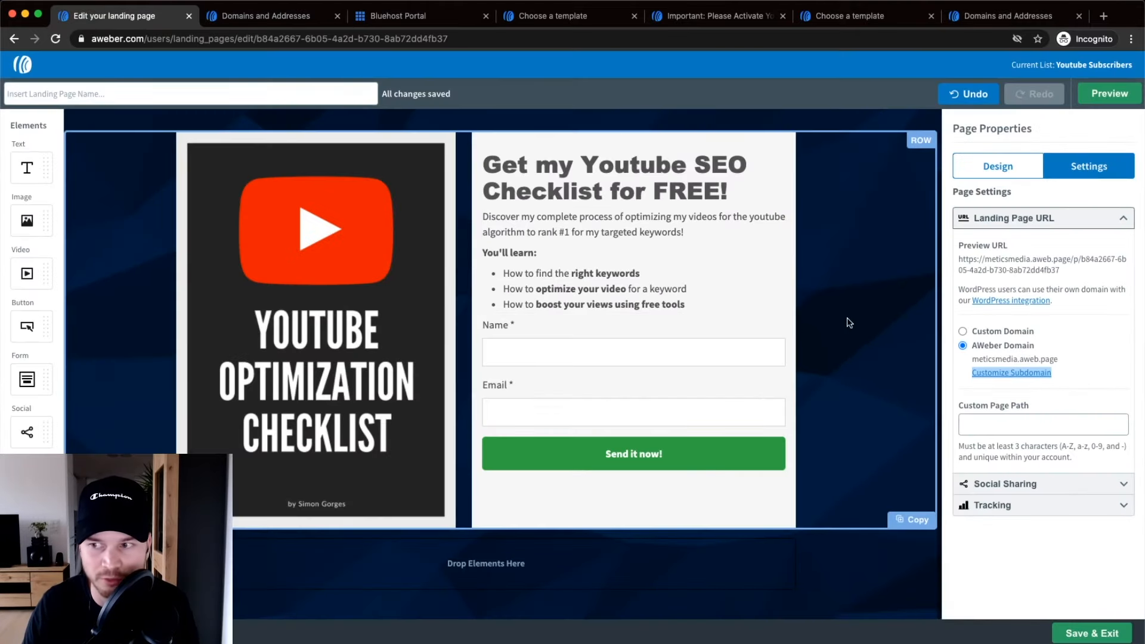
click(974, 331)
scroll(974, 331, up, 5)
scroll(954, 332, right, 3)
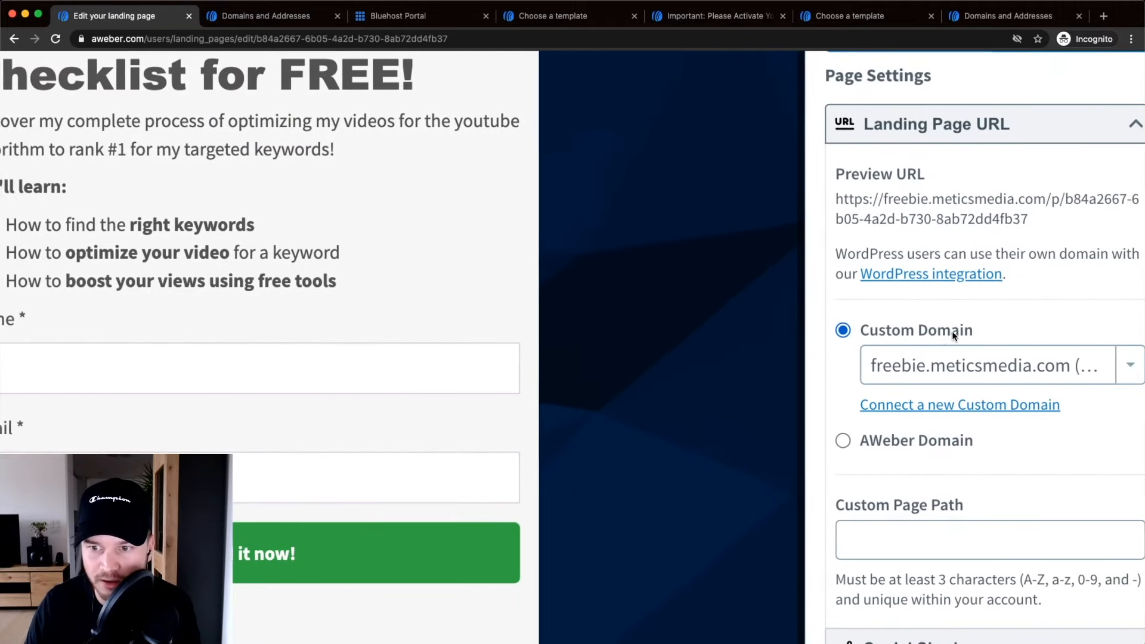
click(1100, 365)
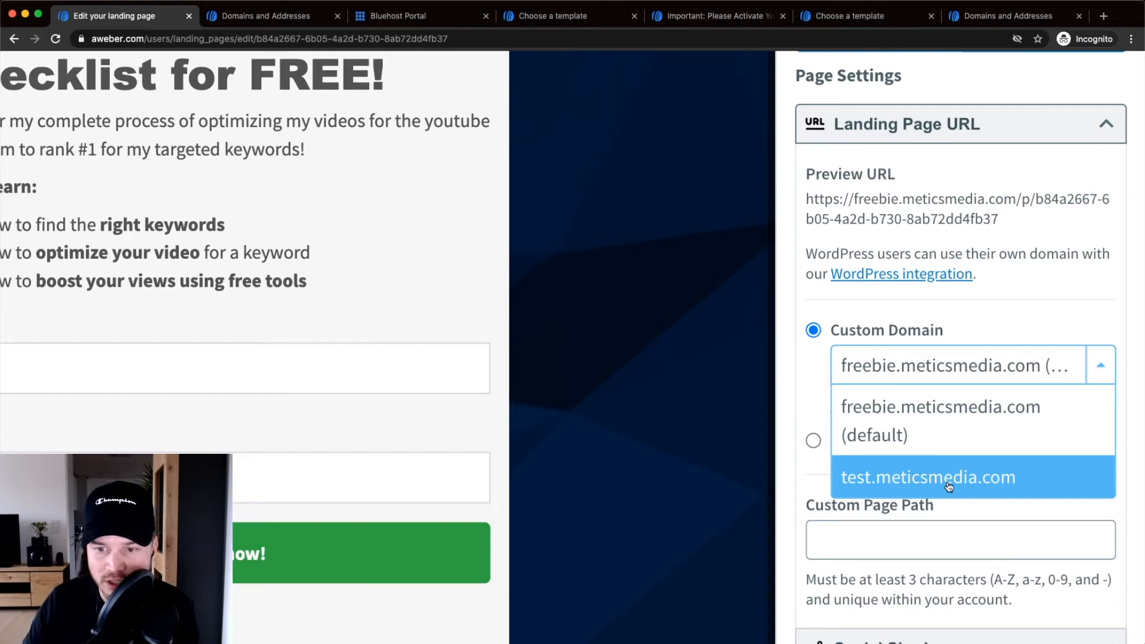
click(891, 416)
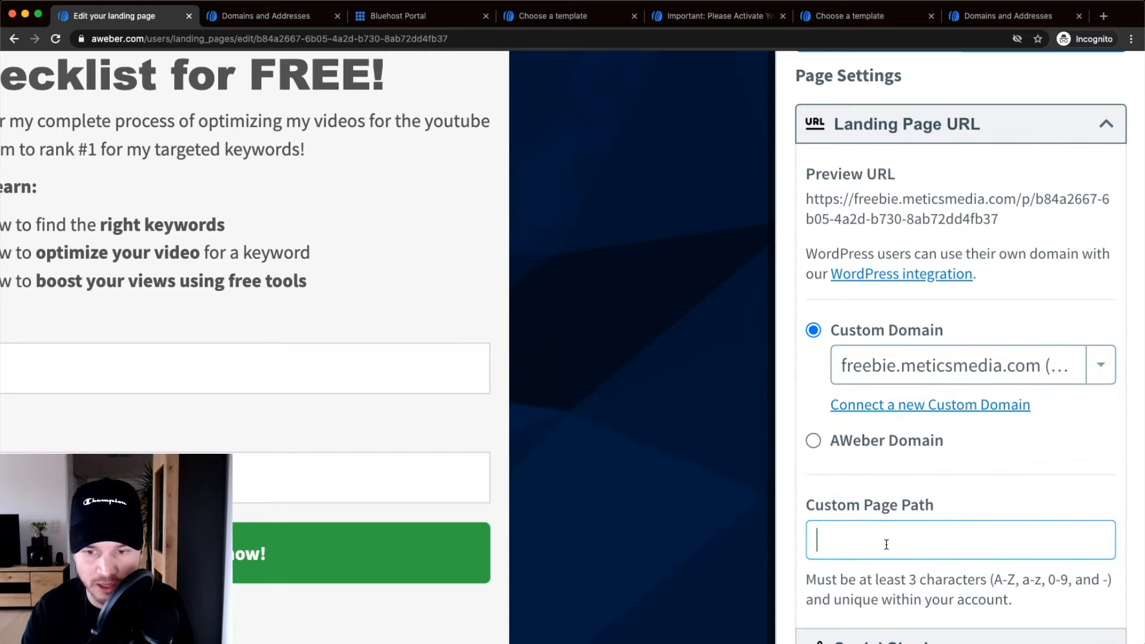
Set the Custom Page Path to 'checklist'.
text(xhw)
key(BackSpace)
key(BackSpace)
key(BackSpace)
text(<)
key(BackSpace)
text(chce)
key(BackSpace)
key(BackSpace)
text(ecklist)
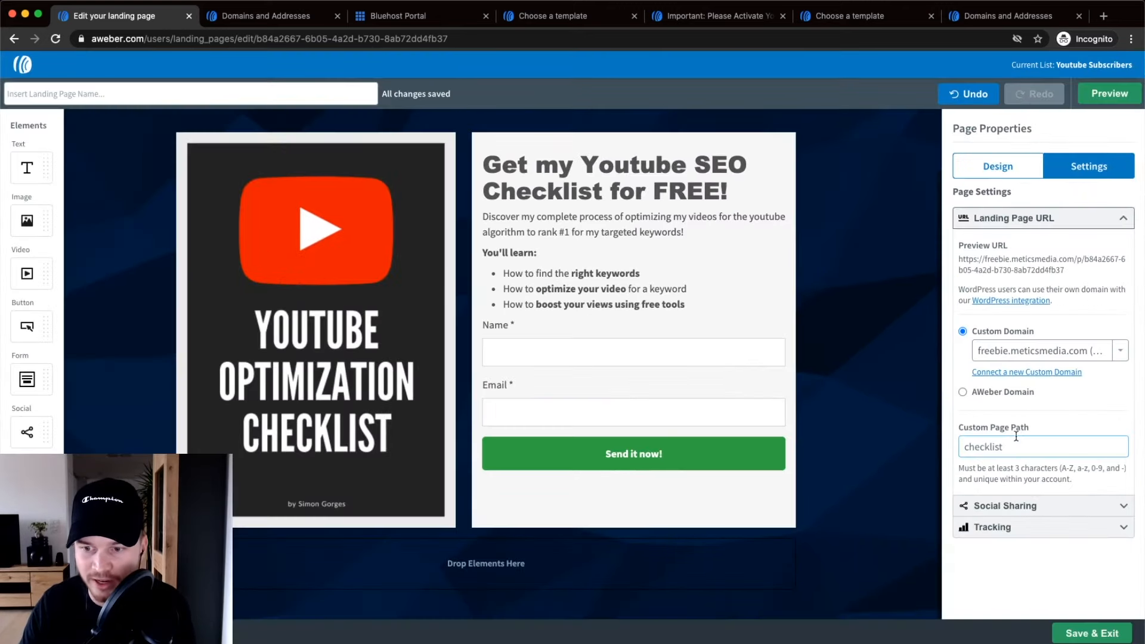
Preview the landing page, then go back to the editor.
scroll(617, 350, up, 2)
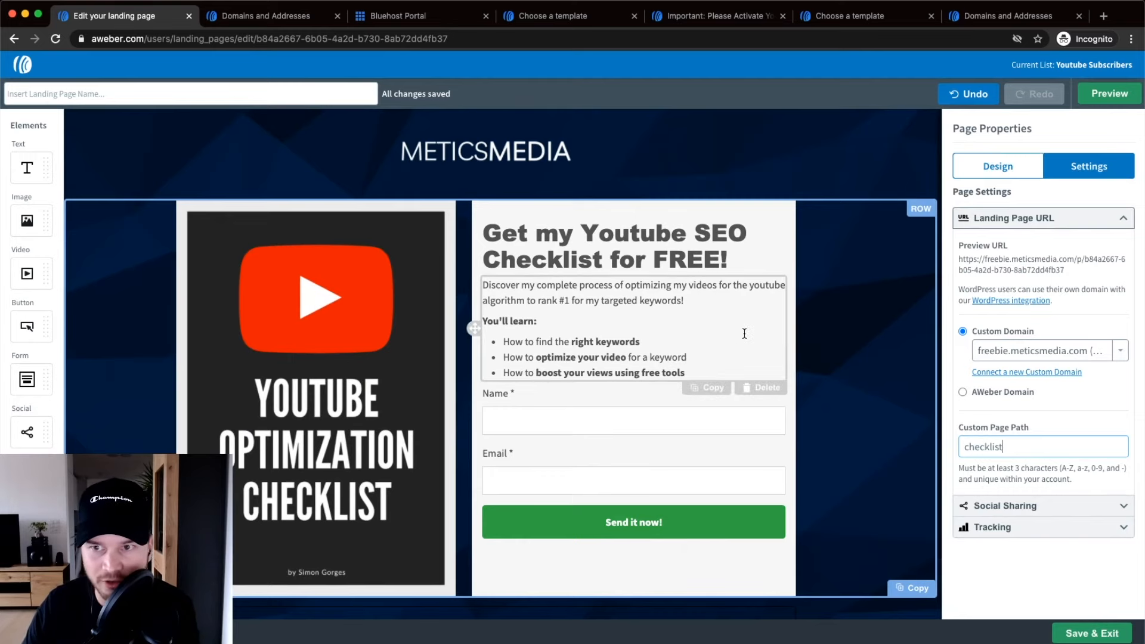
click(1091, 95)
right_click(1091, 96)
click(1081, 99)
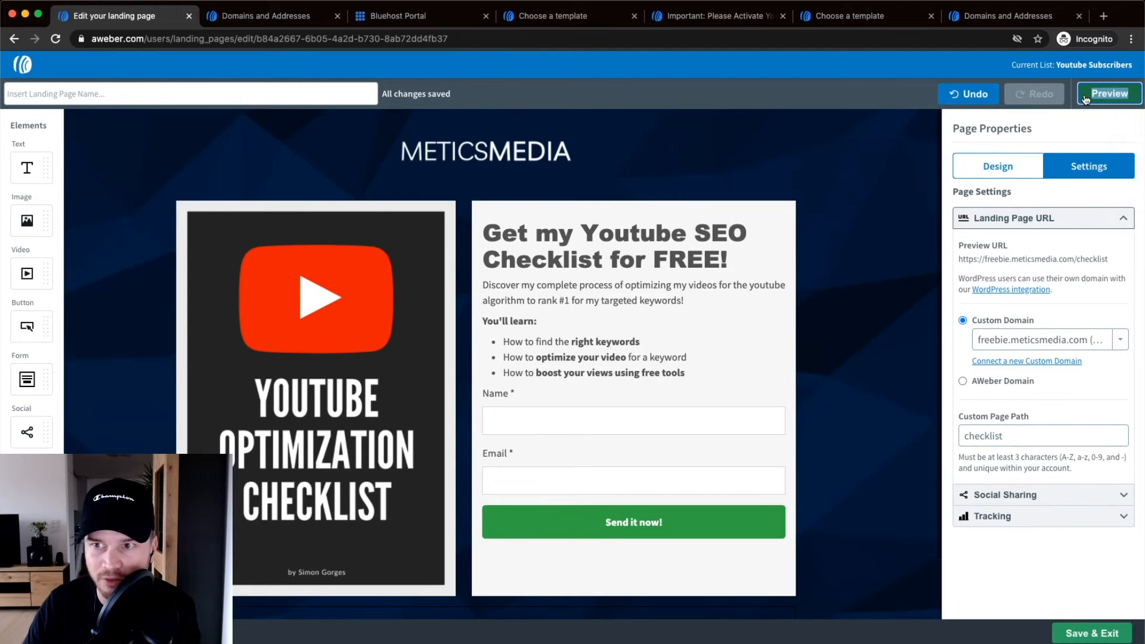
click(1086, 99)
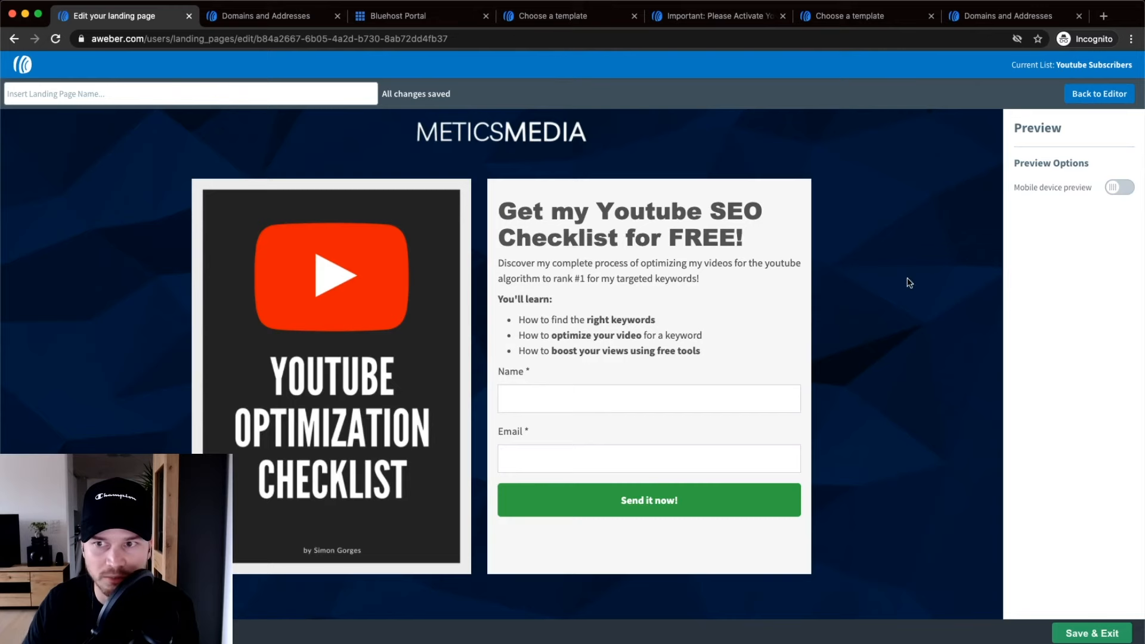
click(1103, 95)
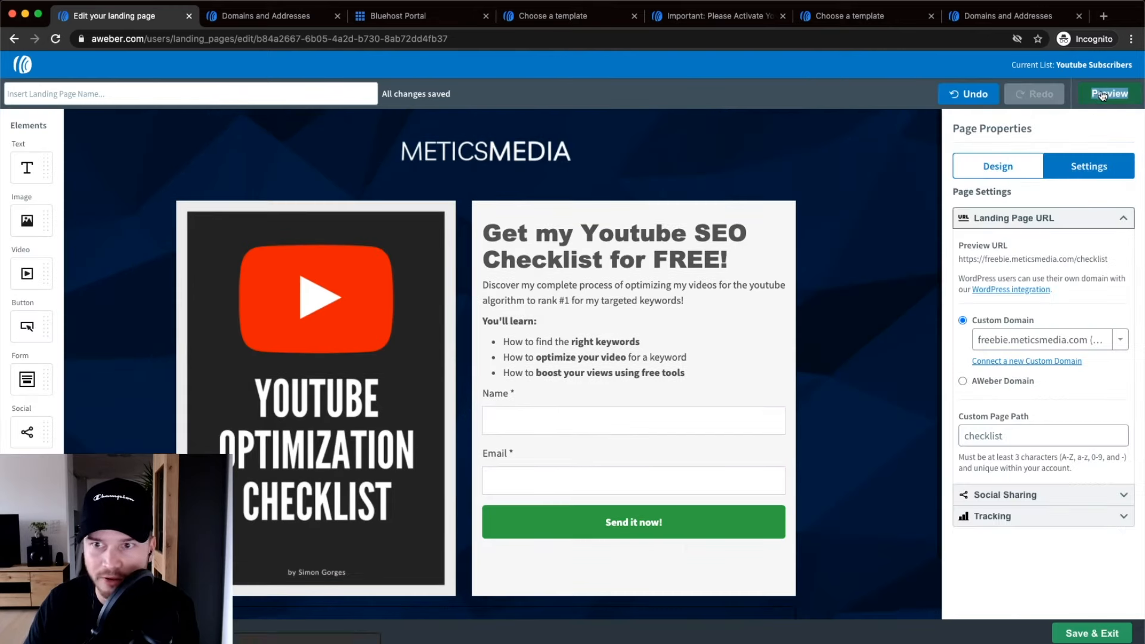
Name the landing page 'Youtube Checklist' and save it.
click(53, 93)
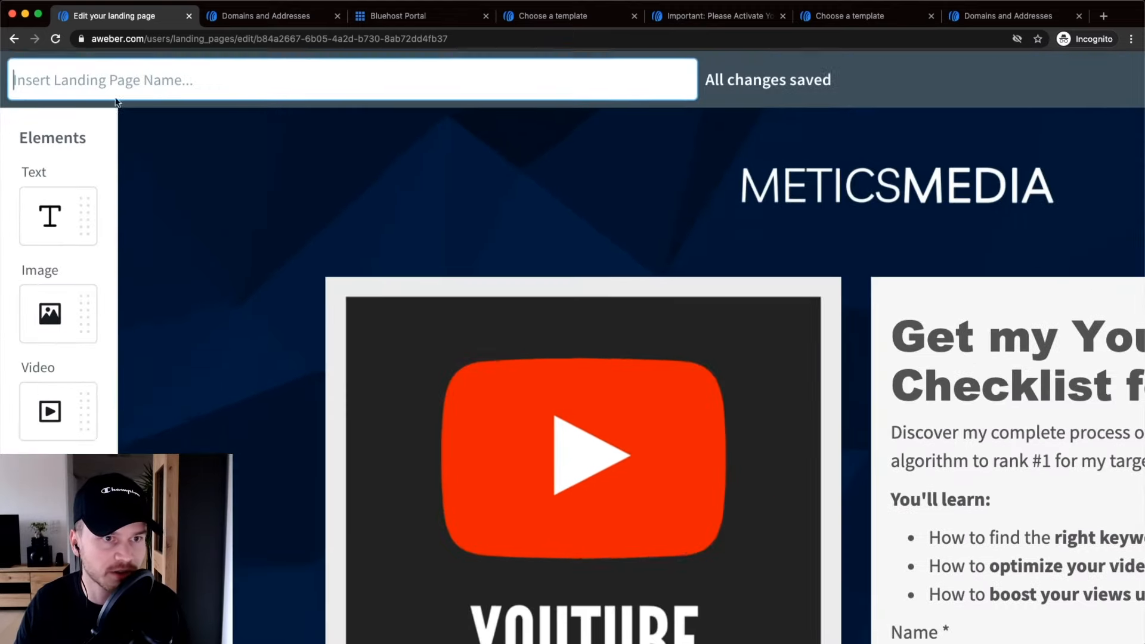
text(Youtube Check)
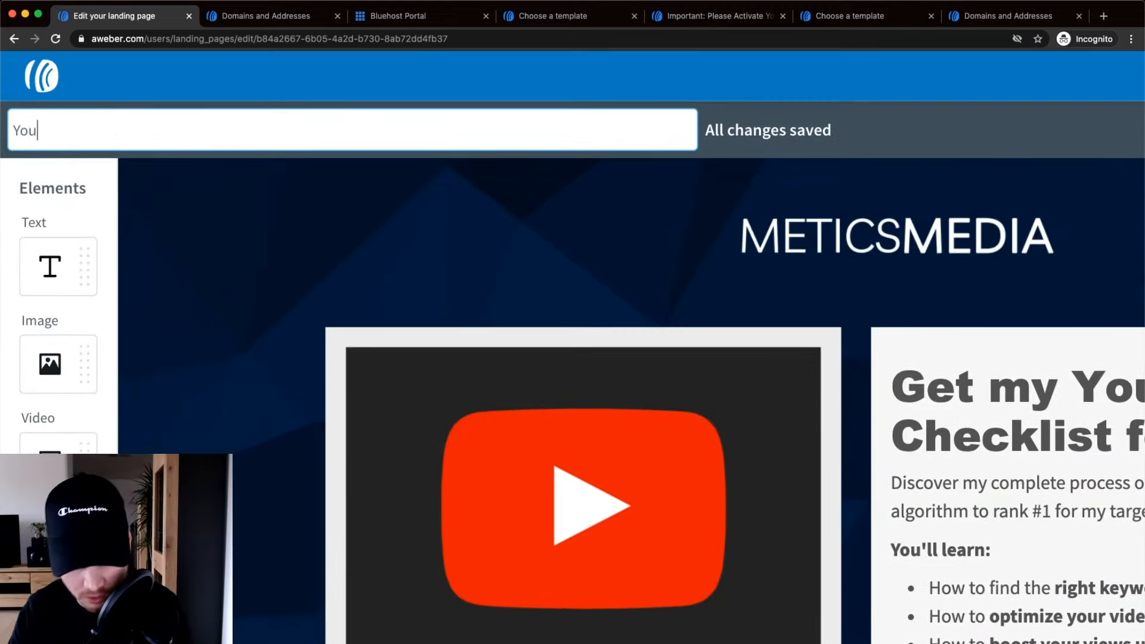
text(list)
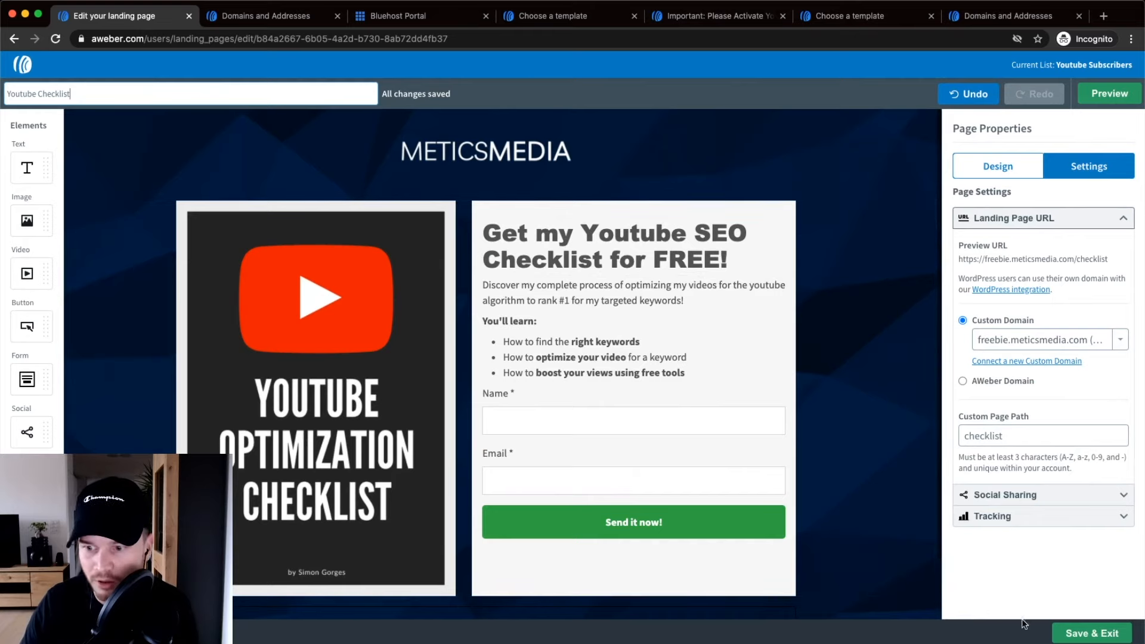
click(1086, 632)
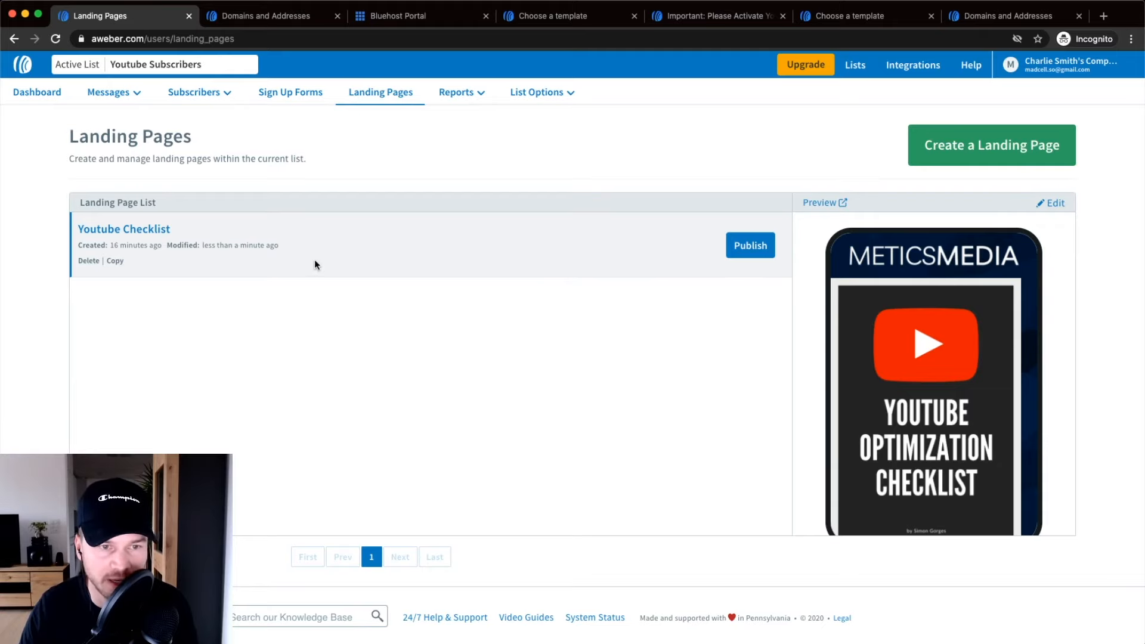
Publish the page and open its live freebie.meticsmedia.com/checklist link in a new tab.
scroll(753, 248, up, 5)
click(756, 249)
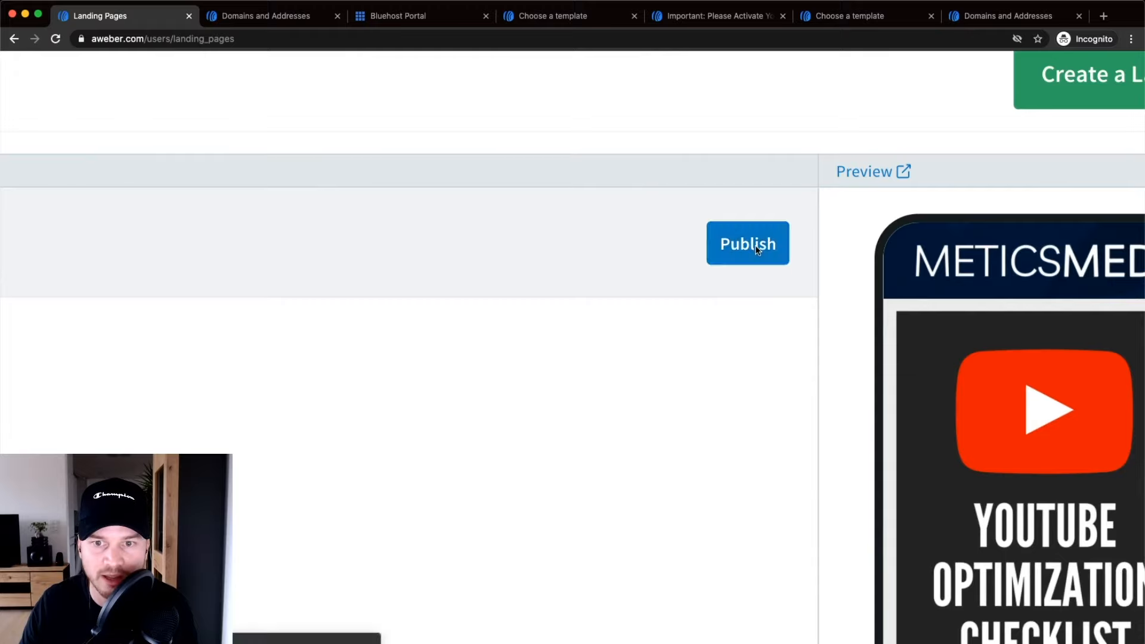
scroll(754, 245, down, 5)
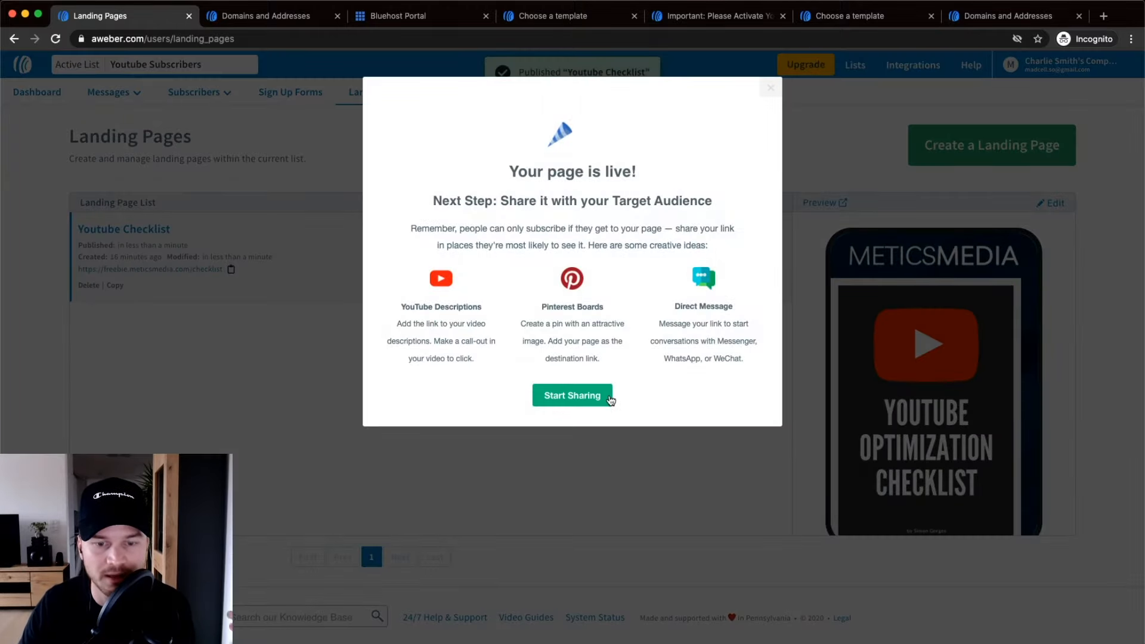
click(594, 397)
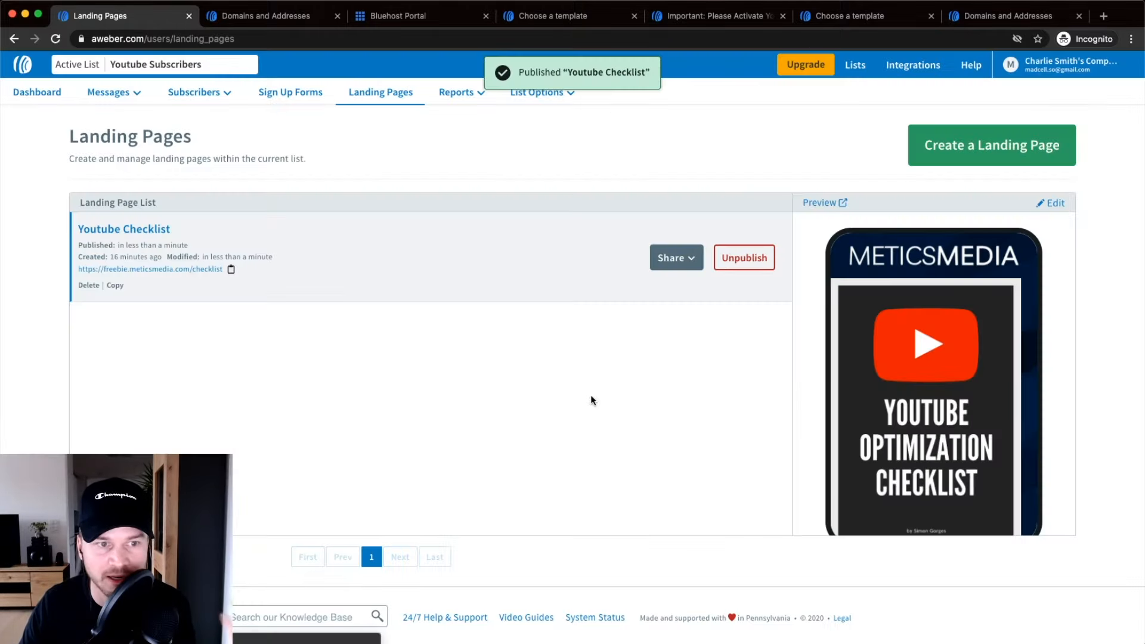
scroll(145, 275, up, 5)
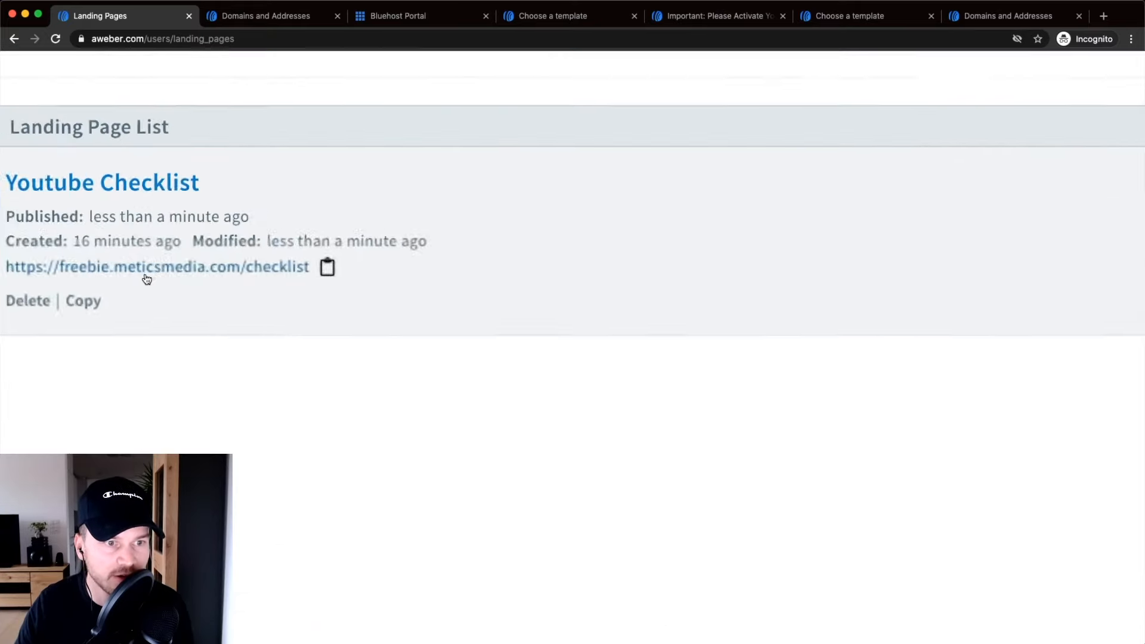
right_click(301, 265)
click(322, 269)
Try the live page's Name and Email fields, verify its secure connection, then return to Landing Pages.
click(244, 8)
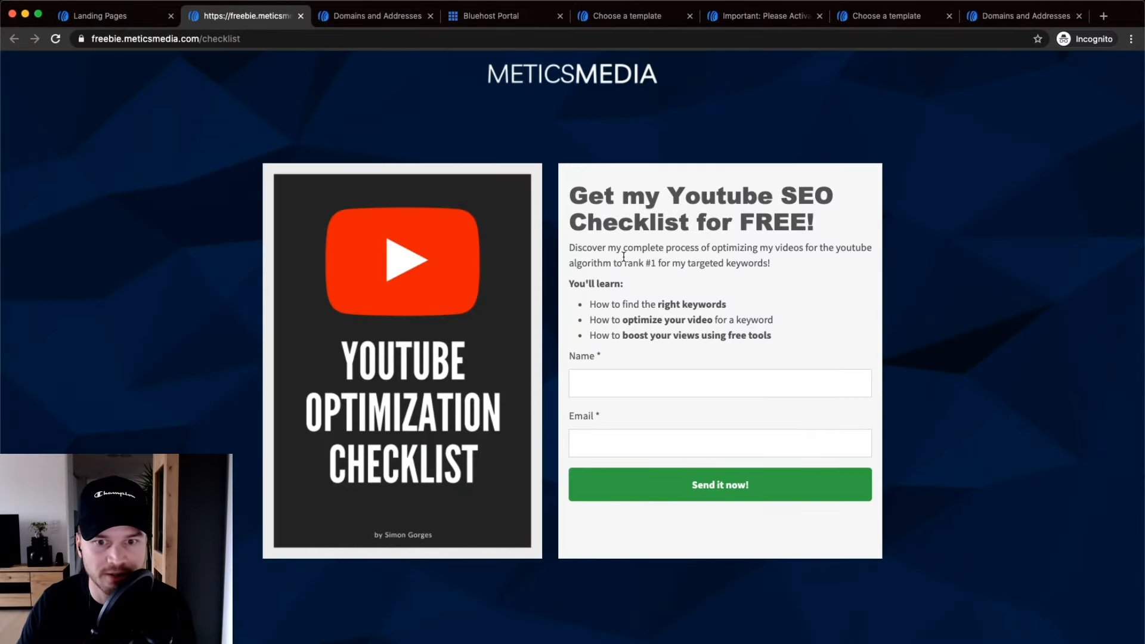
click(715, 382)
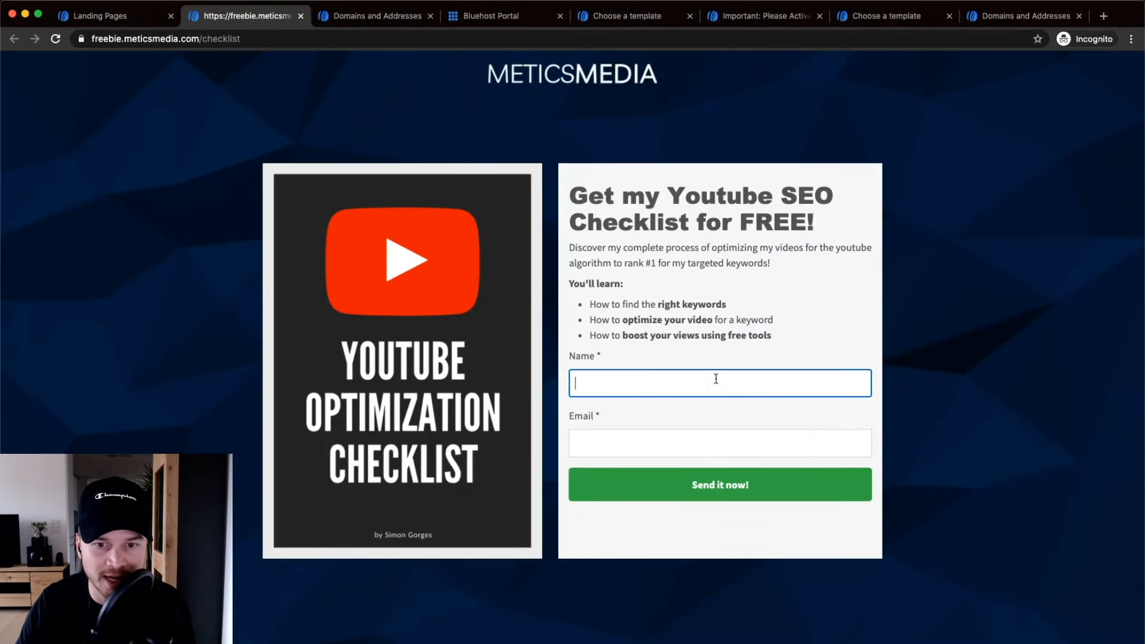
click(627, 441)
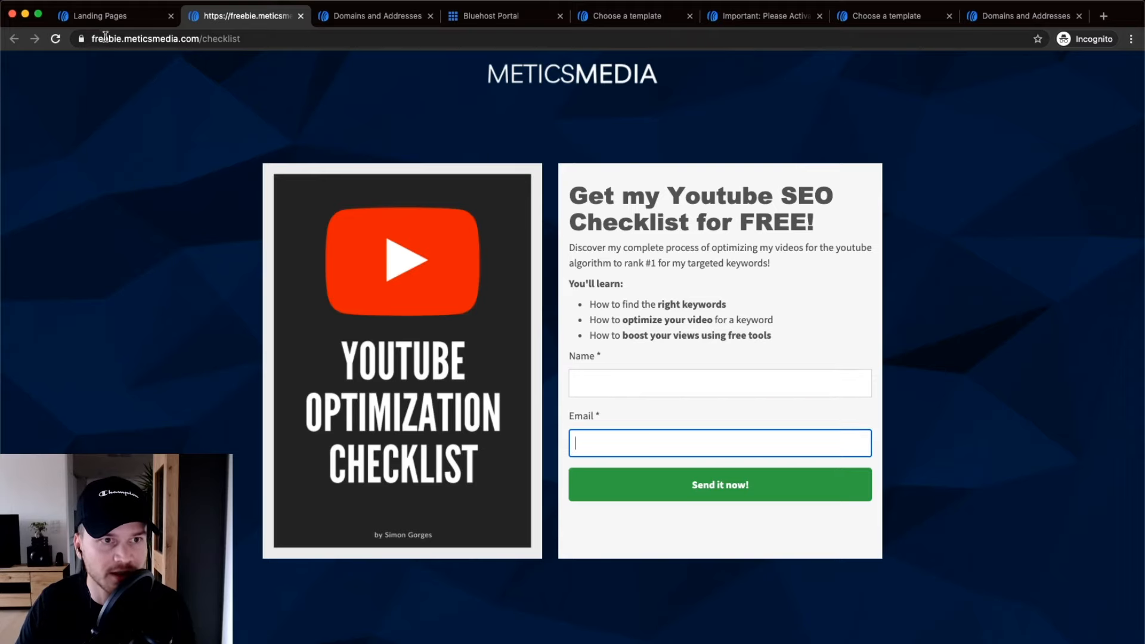
click(141, 39)
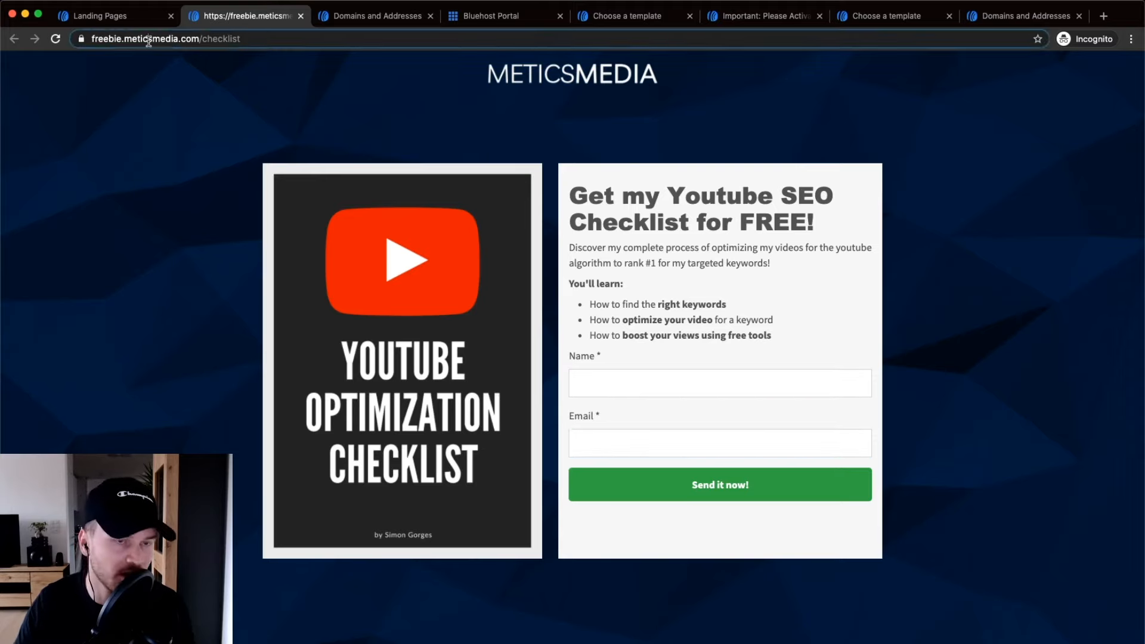
click(81, 38)
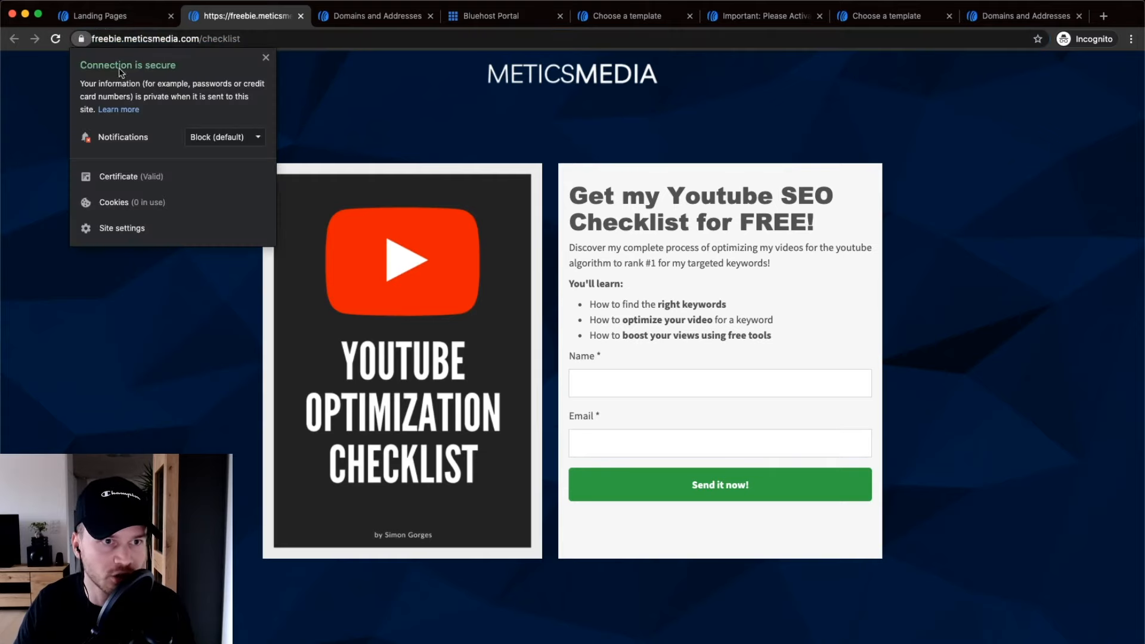
click(265, 57)
click(142, 15)
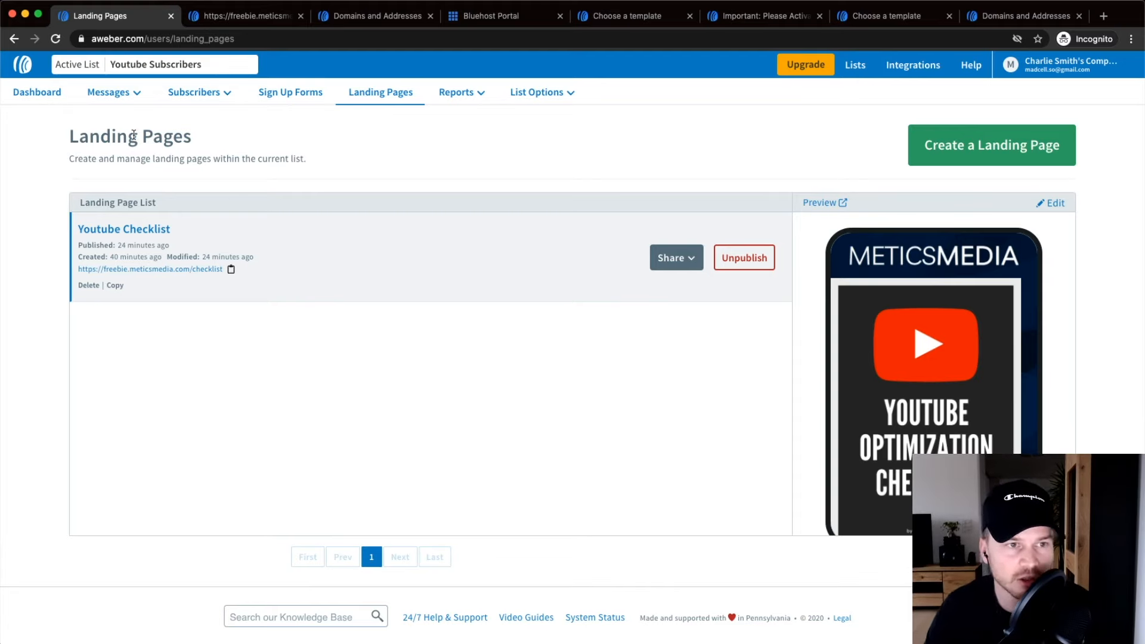
From Messages > Campaigns, create a blank campaign named 'Welcome Series (Youtube)'.
mouse_move(108, 96)
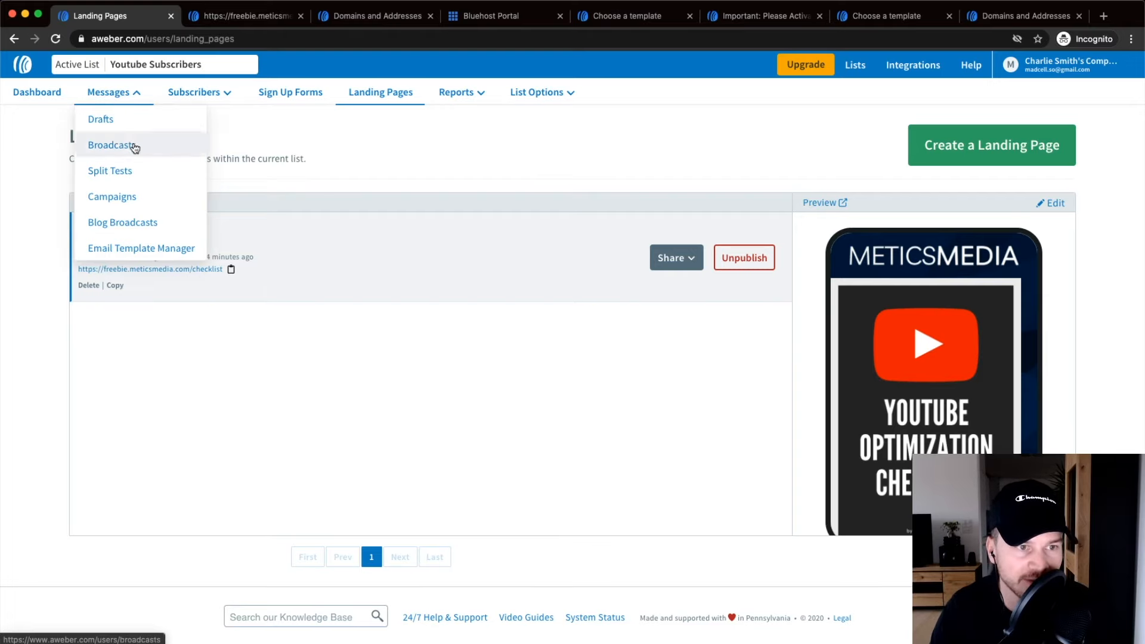
click(117, 197)
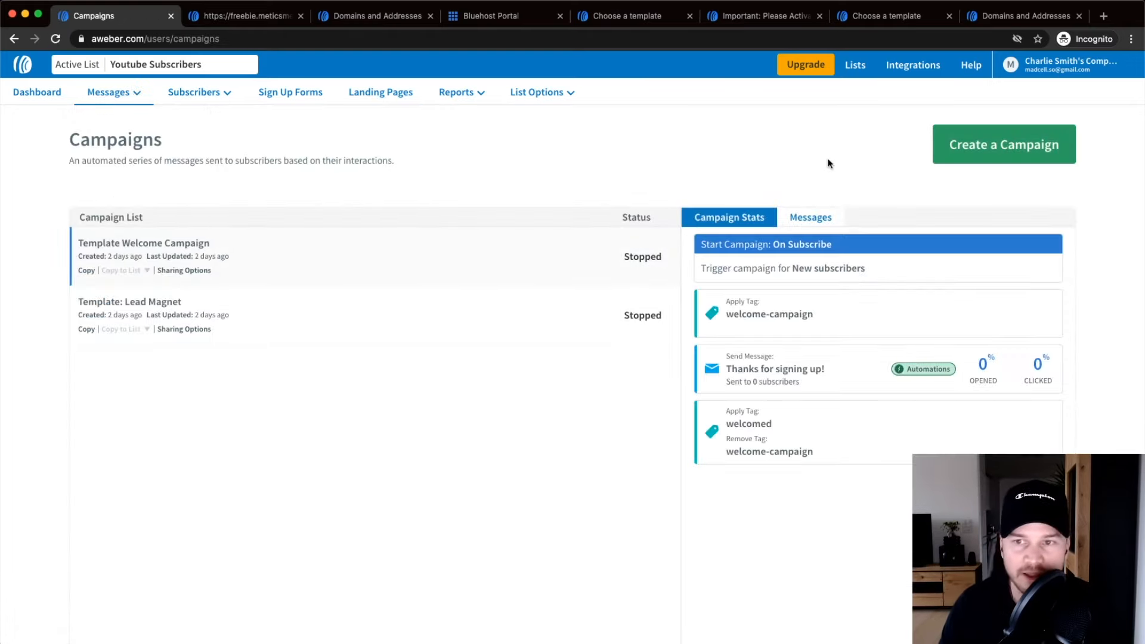
click(1001, 146)
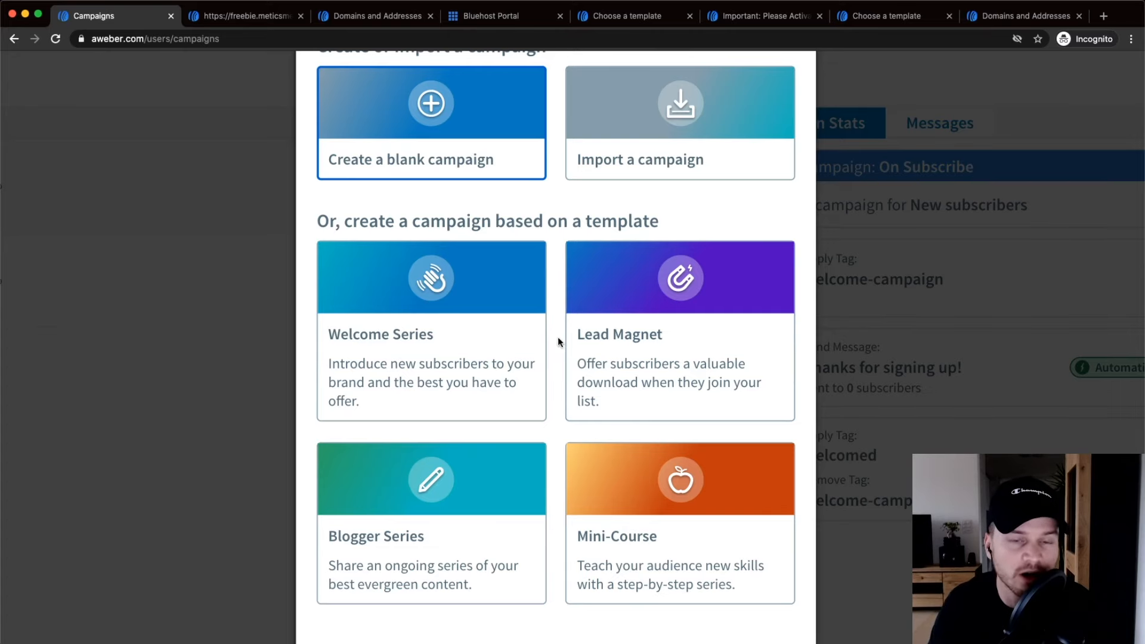
scroll(555, 346, down, 3)
scroll(552, 282, up, 1)
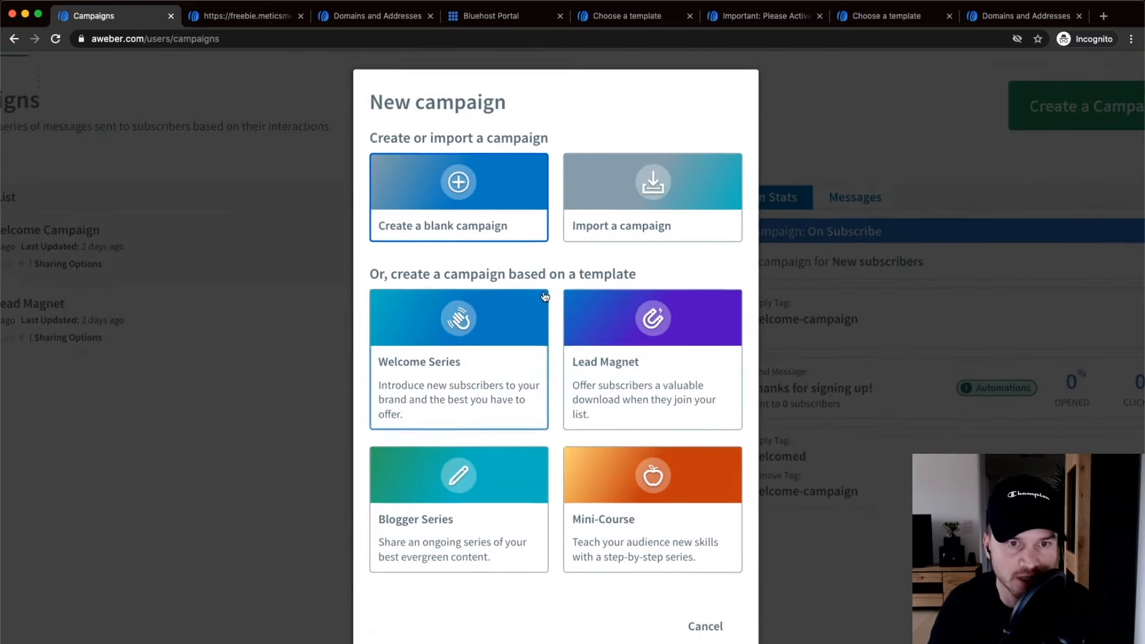
click(458, 191)
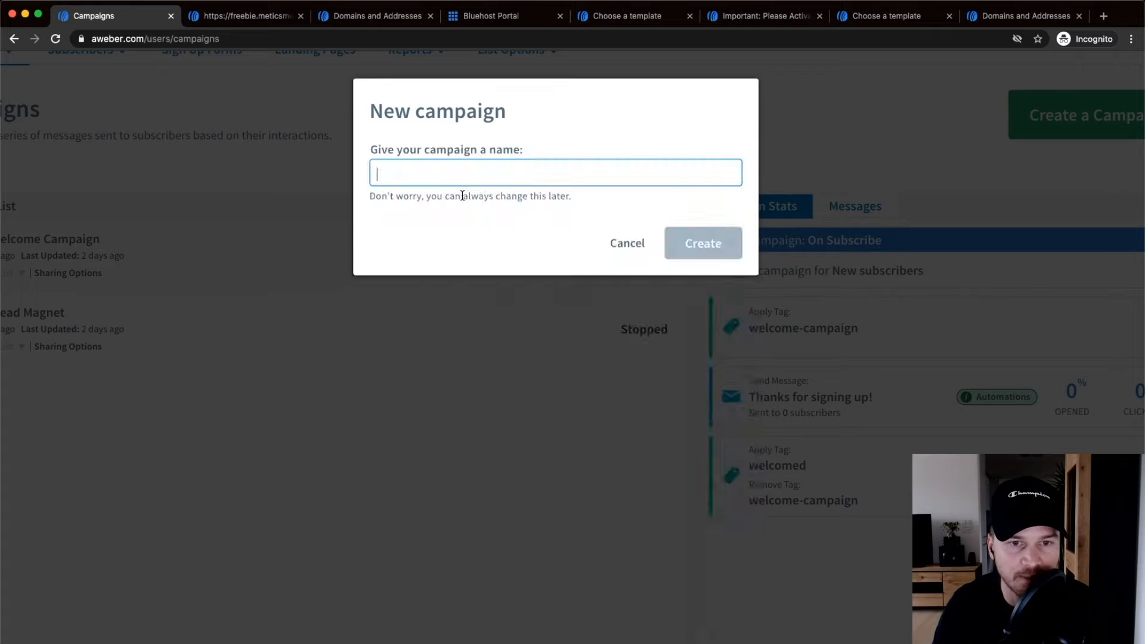
scroll(432, 173, up, 1)
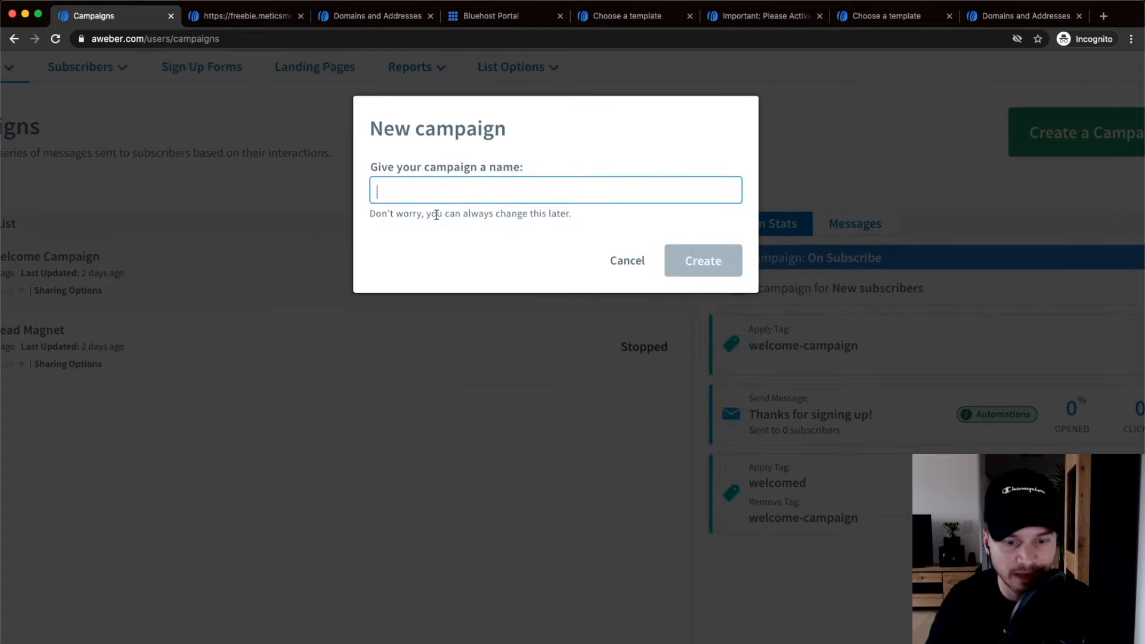
text(Welcome Series)
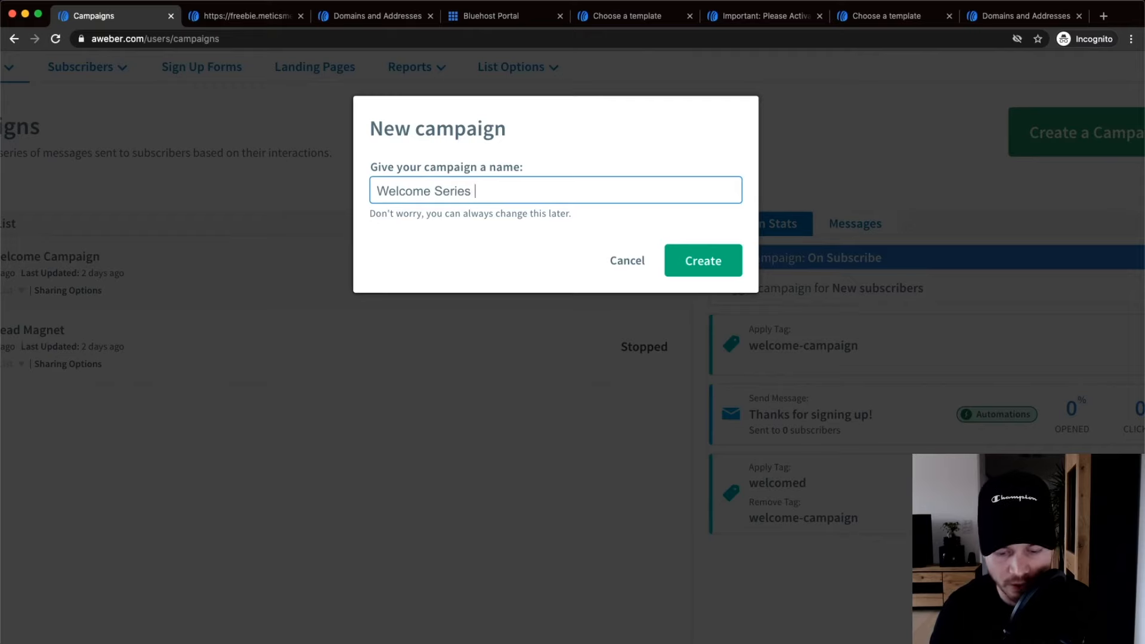
text( (Youtube)
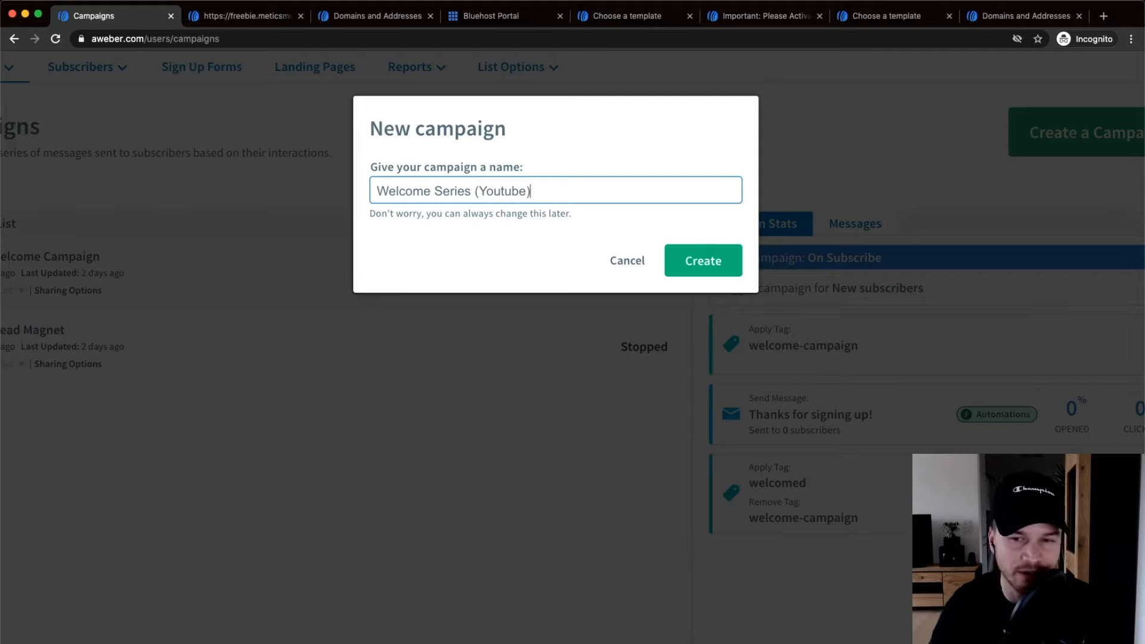
click(698, 266)
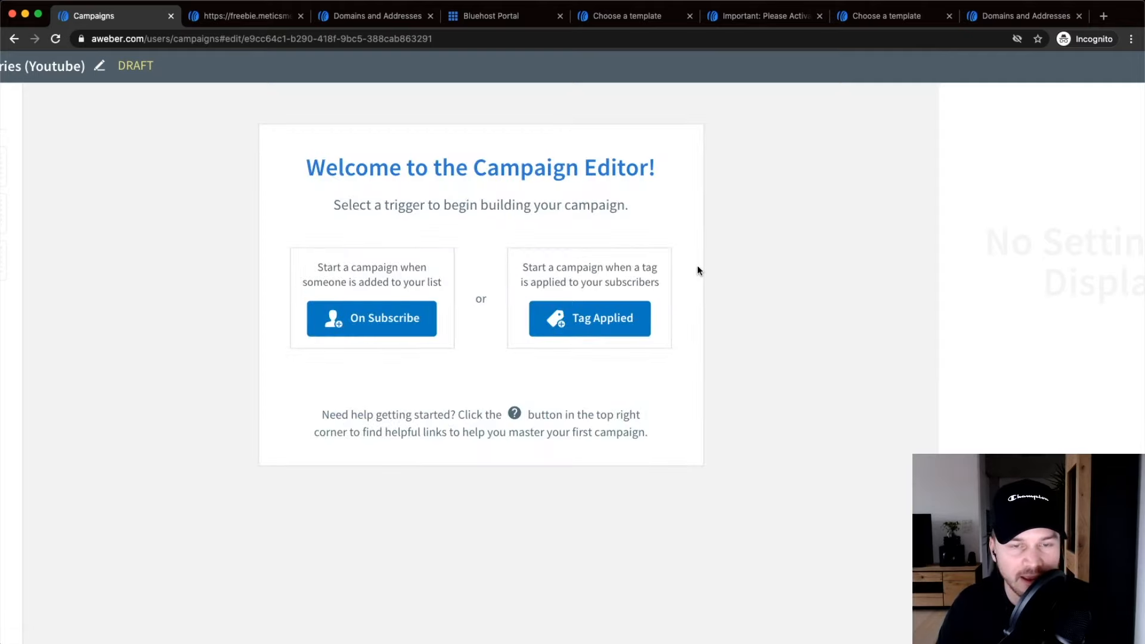
Set the campaign's starting trigger to On Subscribe.
scroll(569, 258, left, 1)
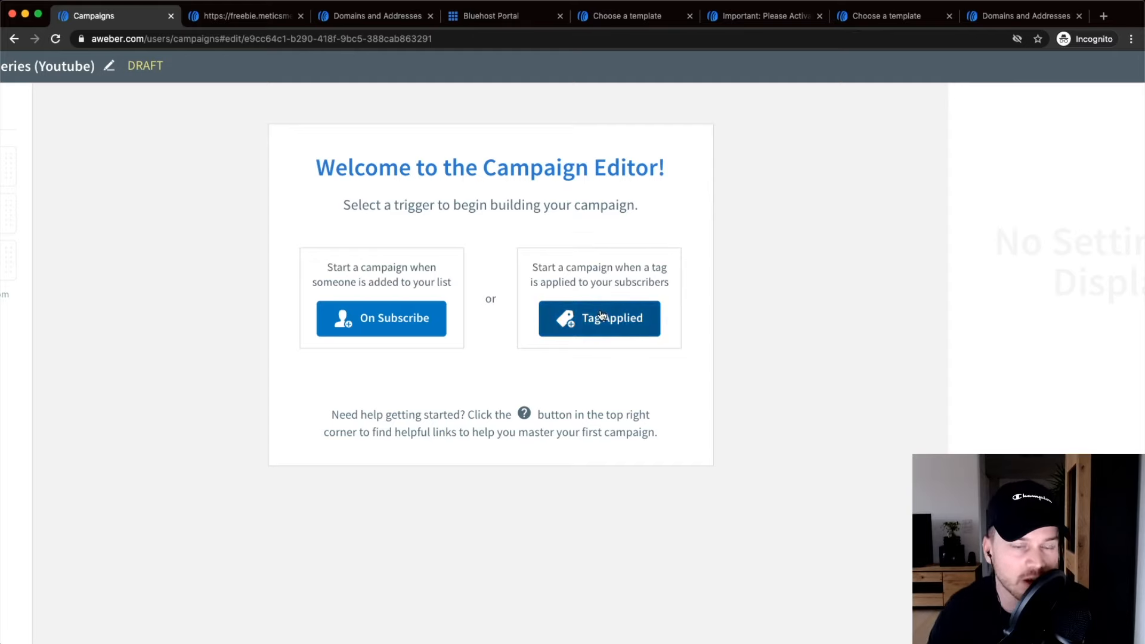
scroll(434, 320, up, 2)
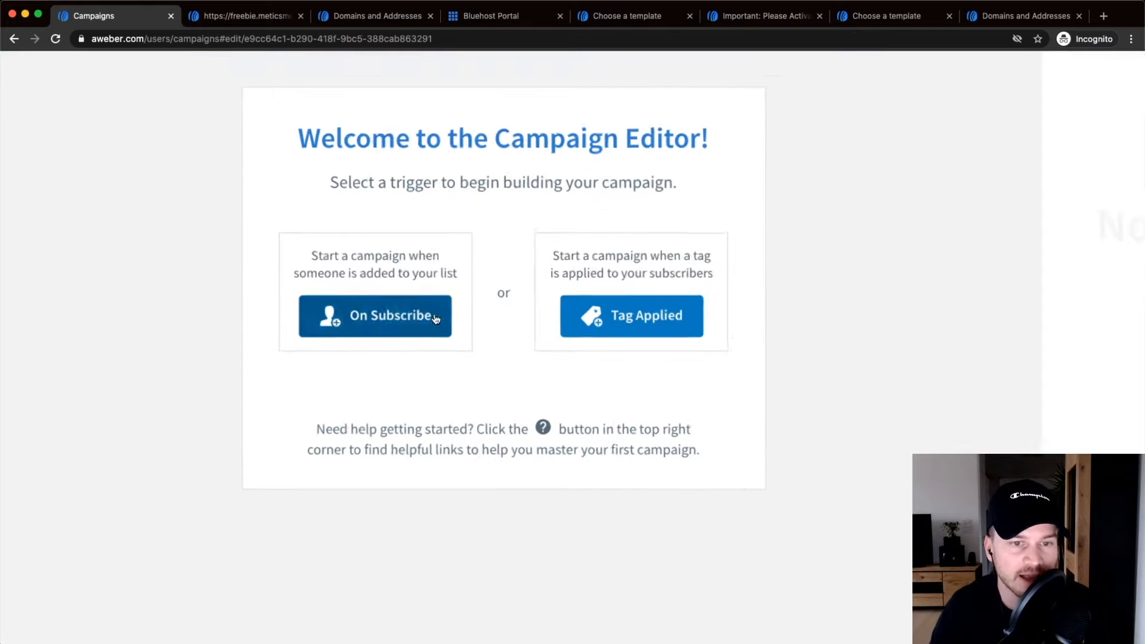
scroll(434, 320, up, 1)
scroll(420, 307, up, 1)
scroll(425, 306, left, 1)
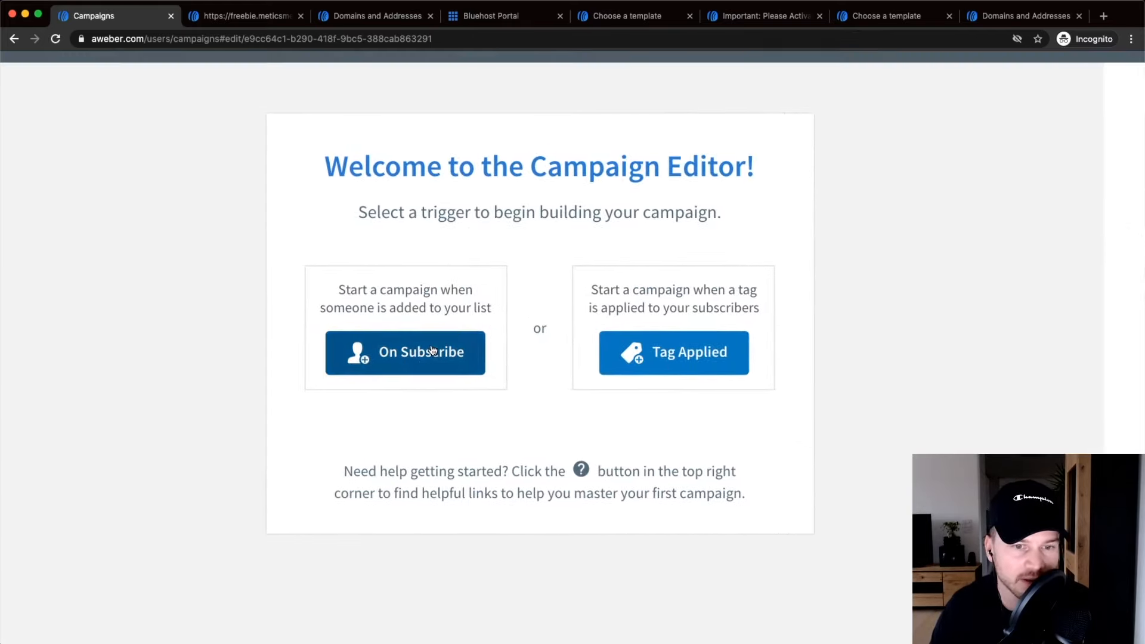
drag(357, 289, 466, 289)
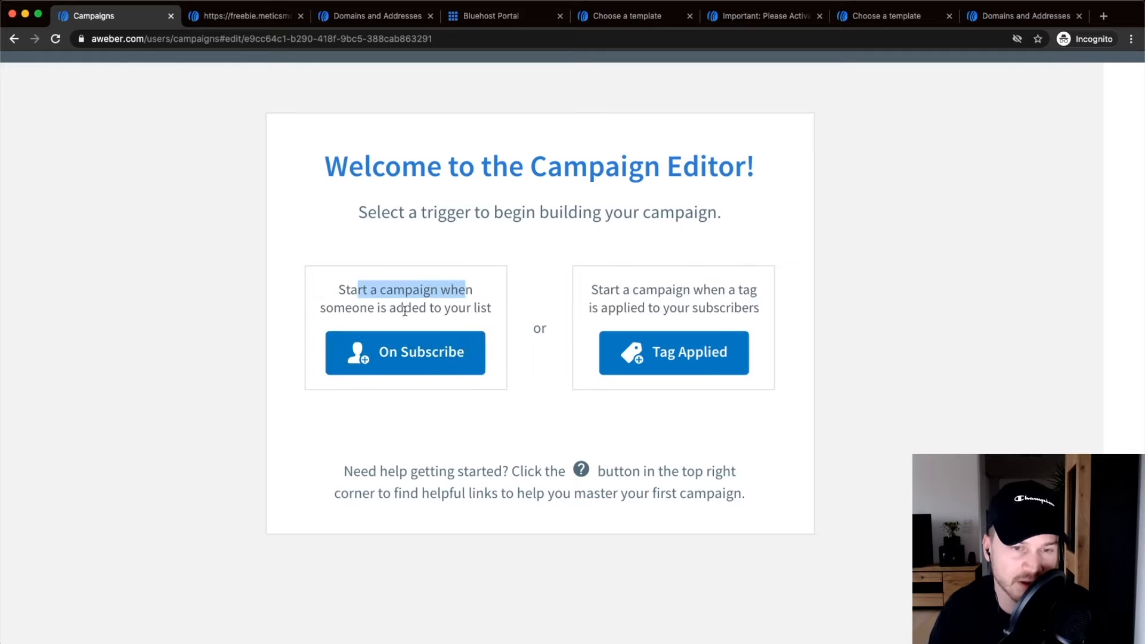
click(396, 360)
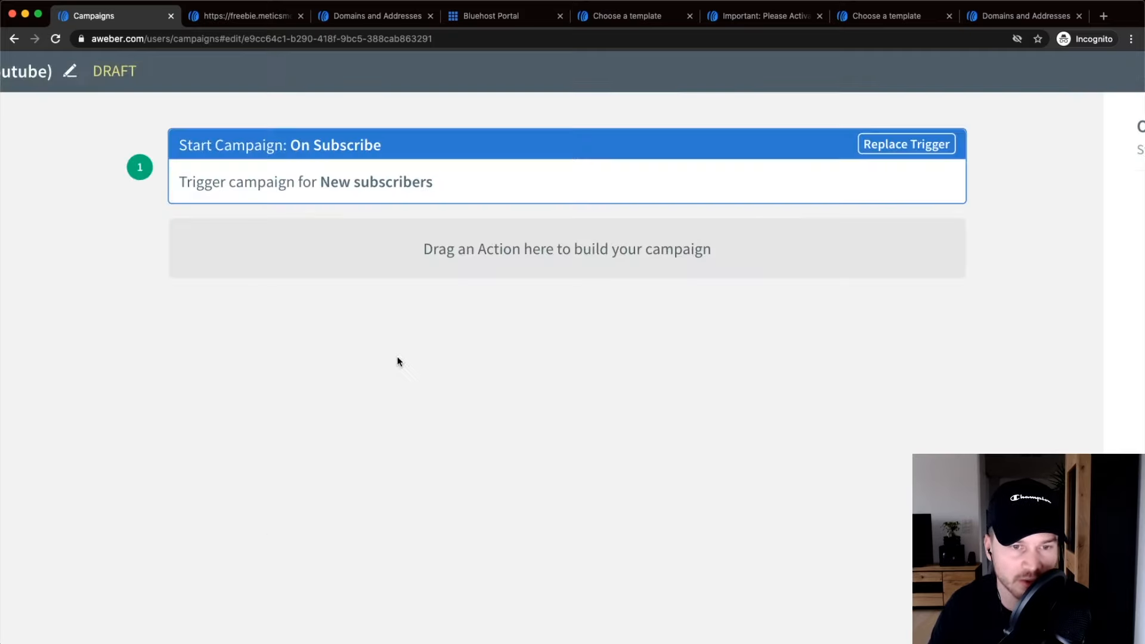
Add an Apply Tag step below the trigger that applies the tag 'welcome series'.
scroll(628, 381, down, 5)
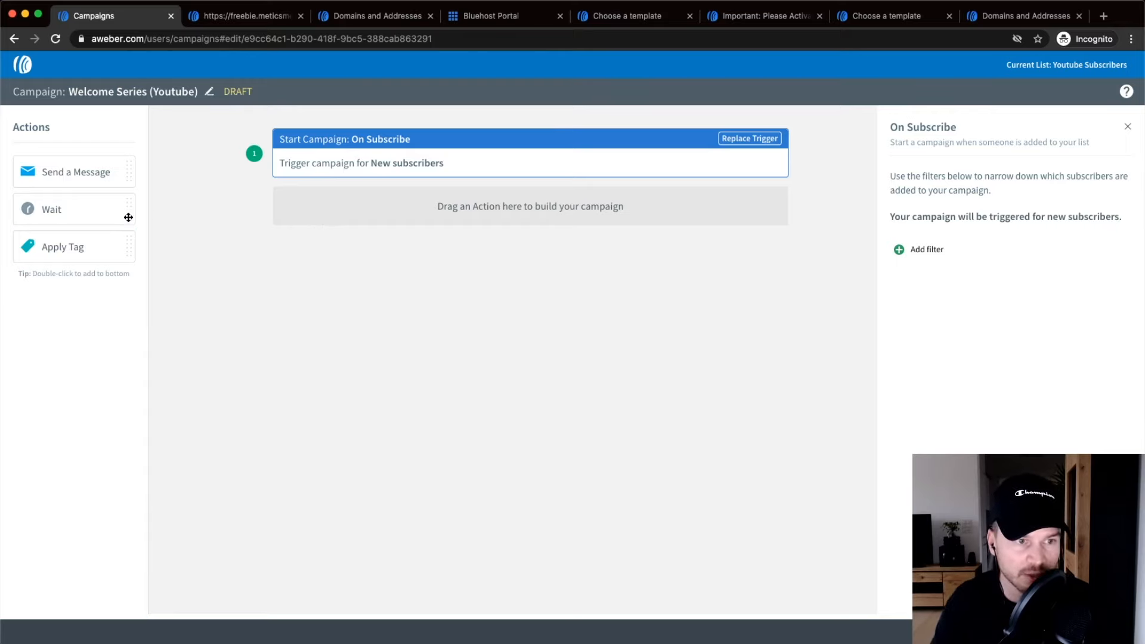
drag(69, 248, 401, 184)
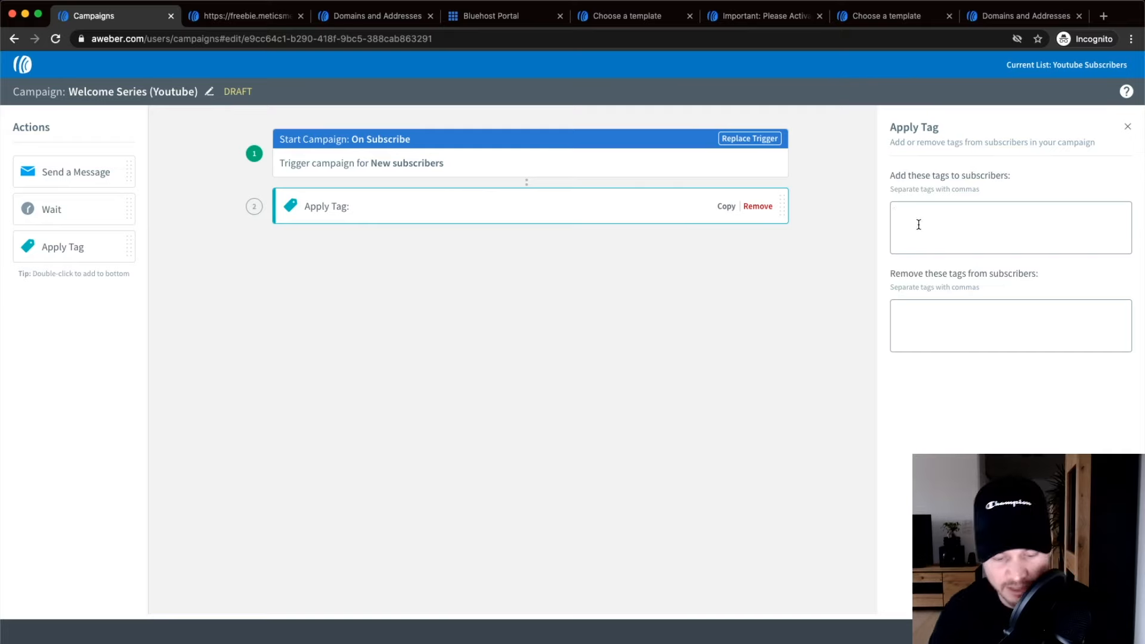
text(weclome se)
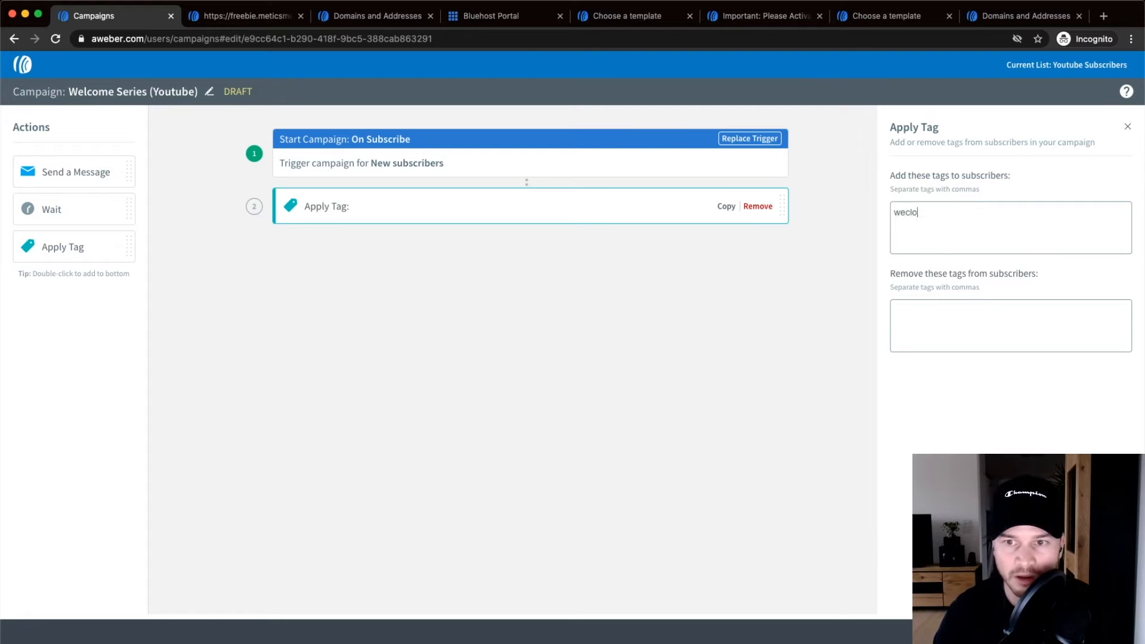
key(BackSpace)
key(BackSpace)
key(BackSpace)
key(BackSpace)
key(BackSpace)
key(BackSpace)
key(BackSpace)
key(BackSpace)
text(lcome series)
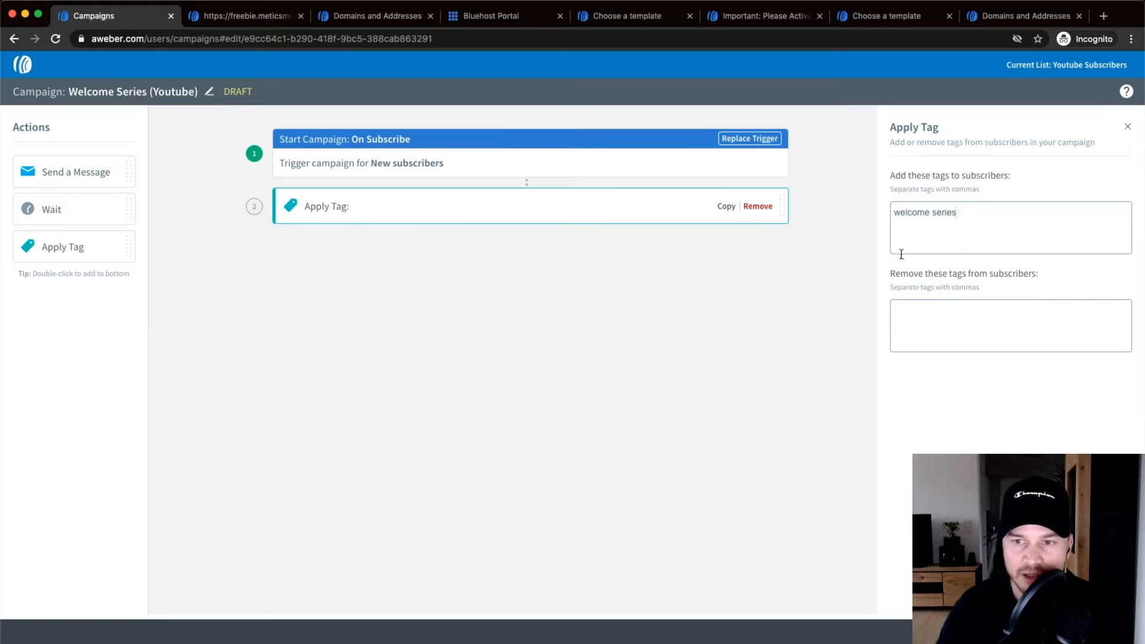
click(993, 412)
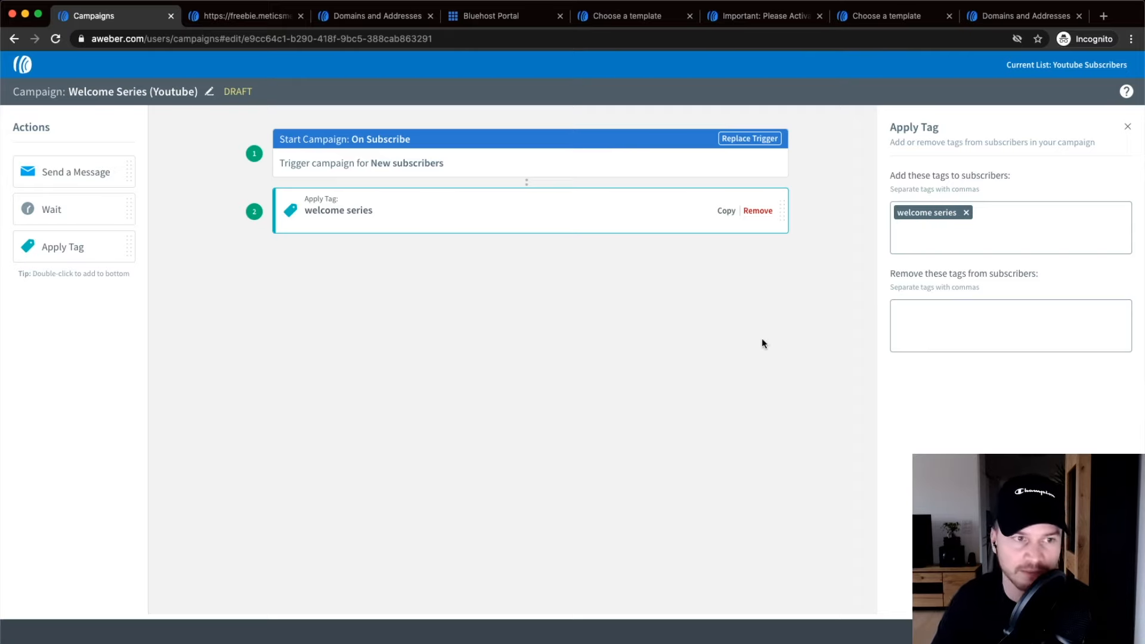
click(441, 328)
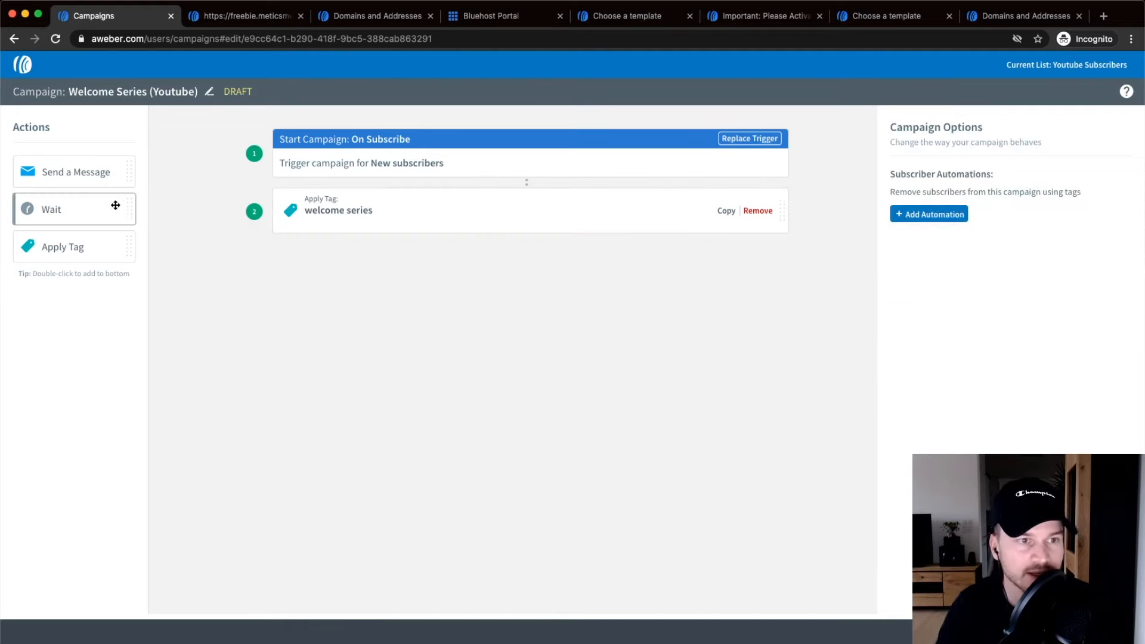
Place a Send a Message step under Apply Tag and open the draft message picker.
drag(70, 173, 480, 276)
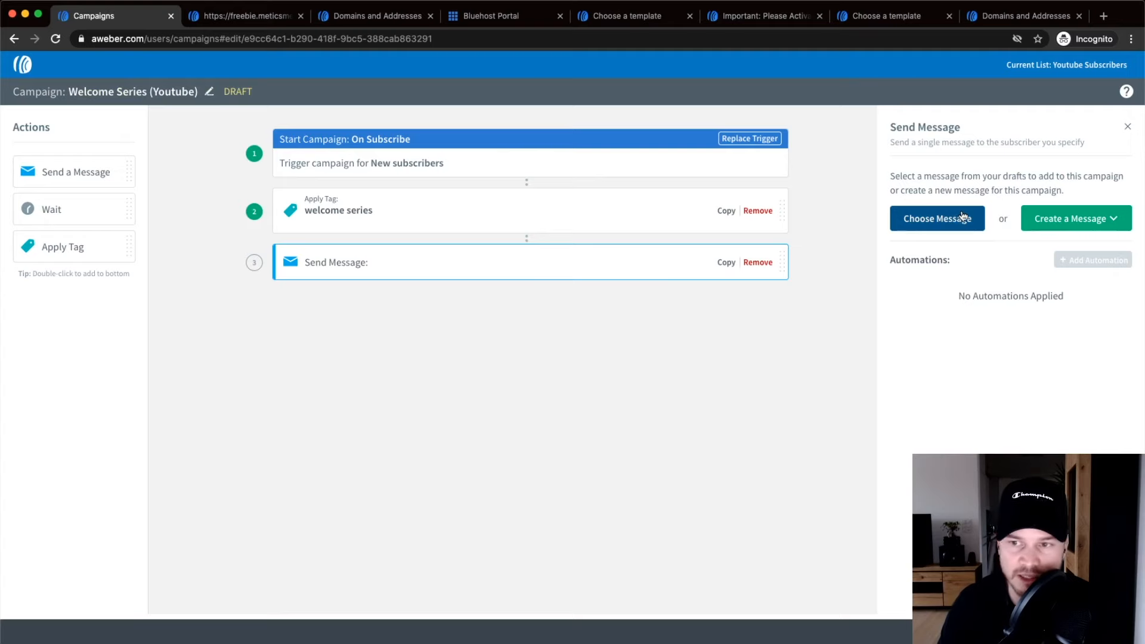
click(1114, 222)
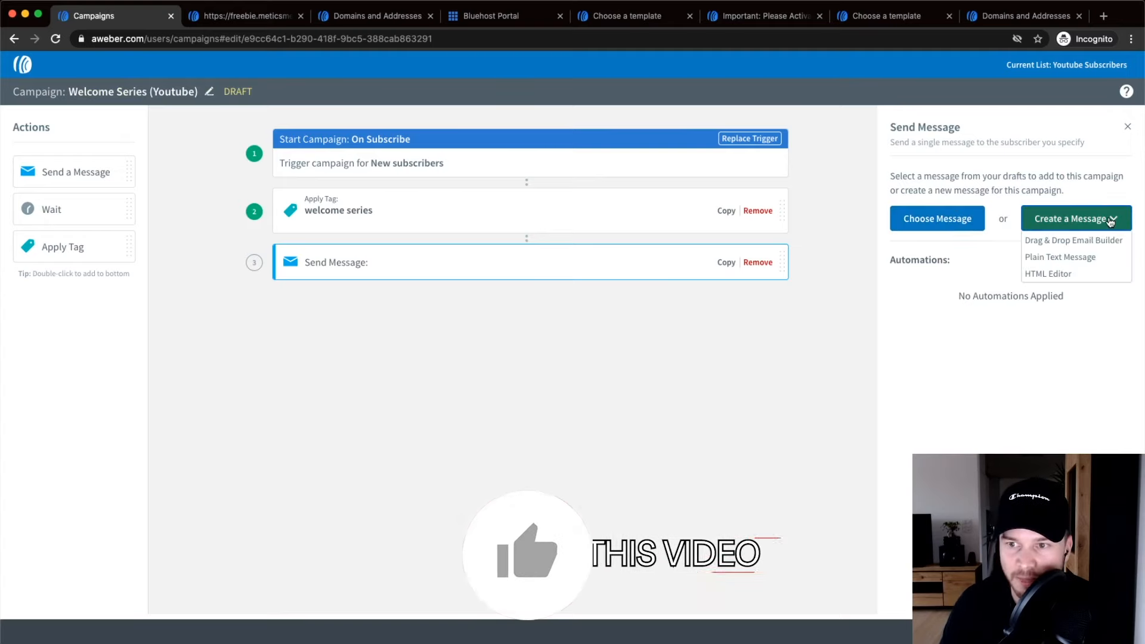
click(1116, 223)
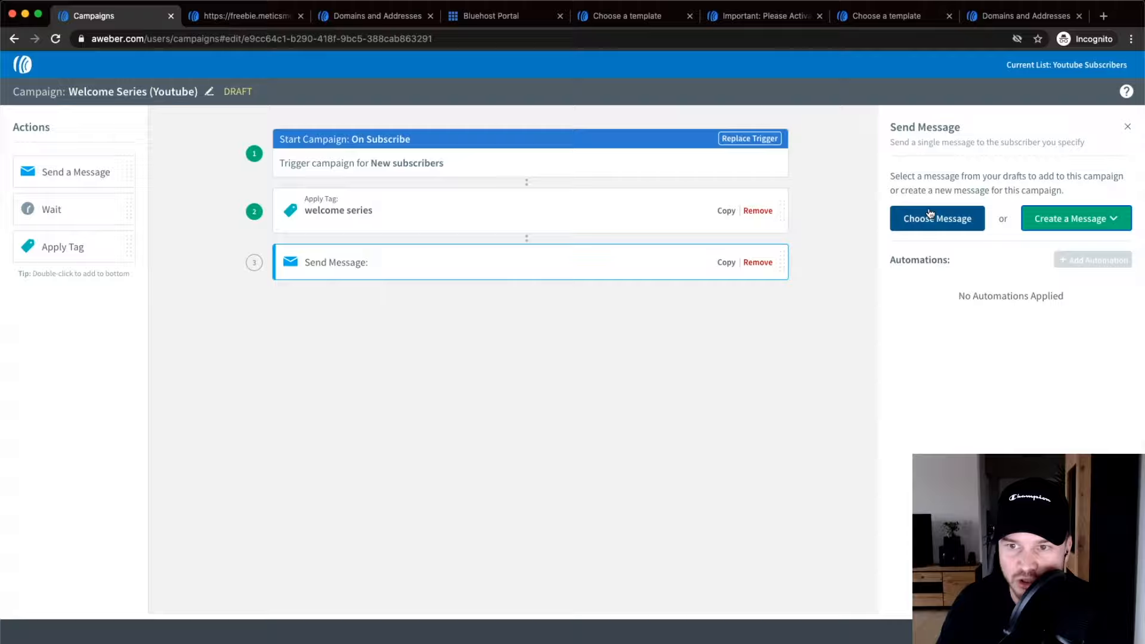
click(928, 214)
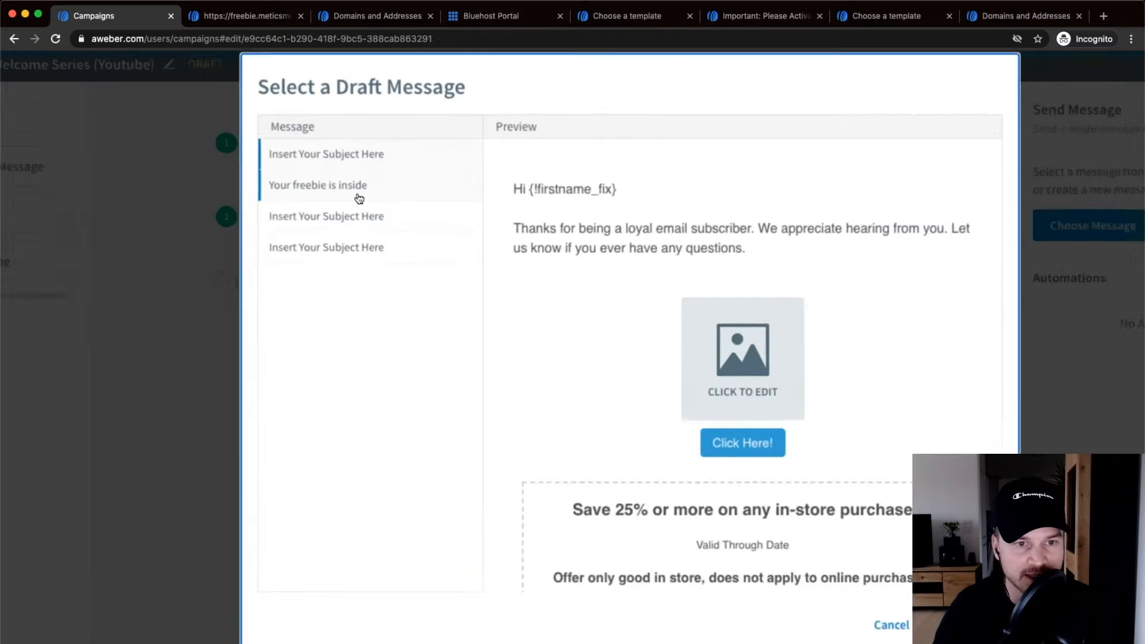
Choose the 'Your freebie is inside' draft for the Send Message step.
click(304, 191)
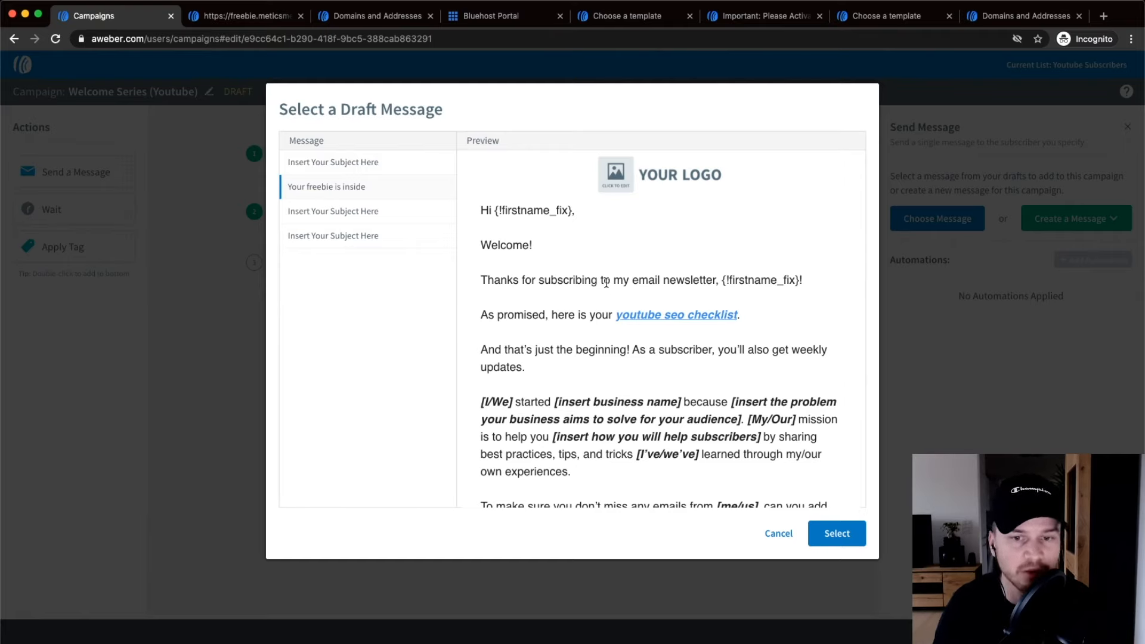
scroll(711, 319, down, 2)
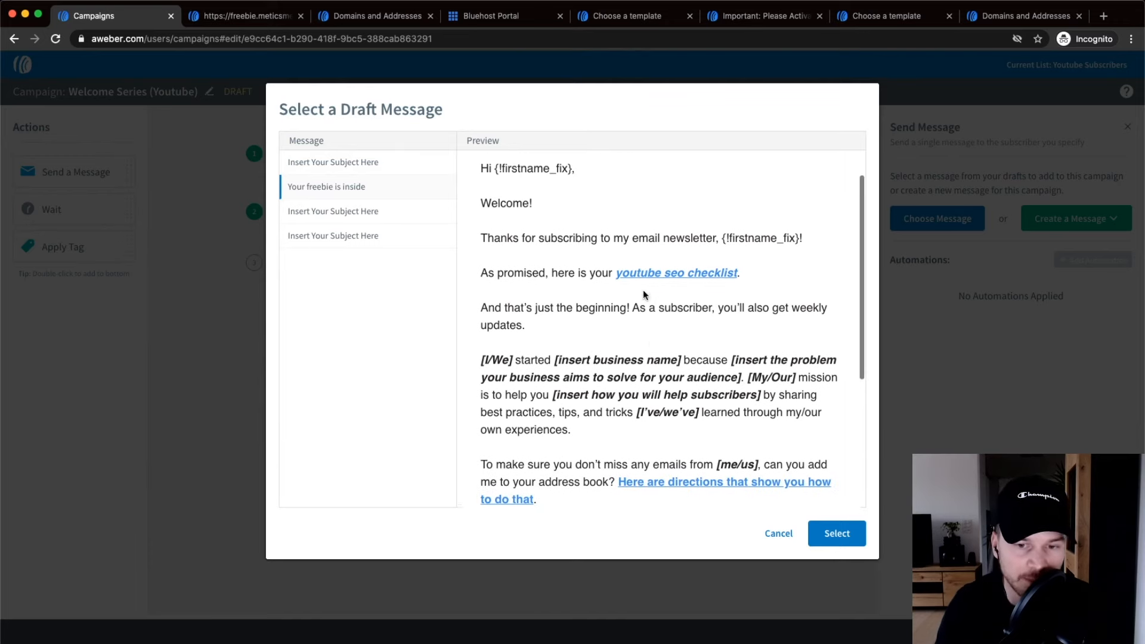
scroll(642, 291, down, 3)
scroll(674, 292, up, 5)
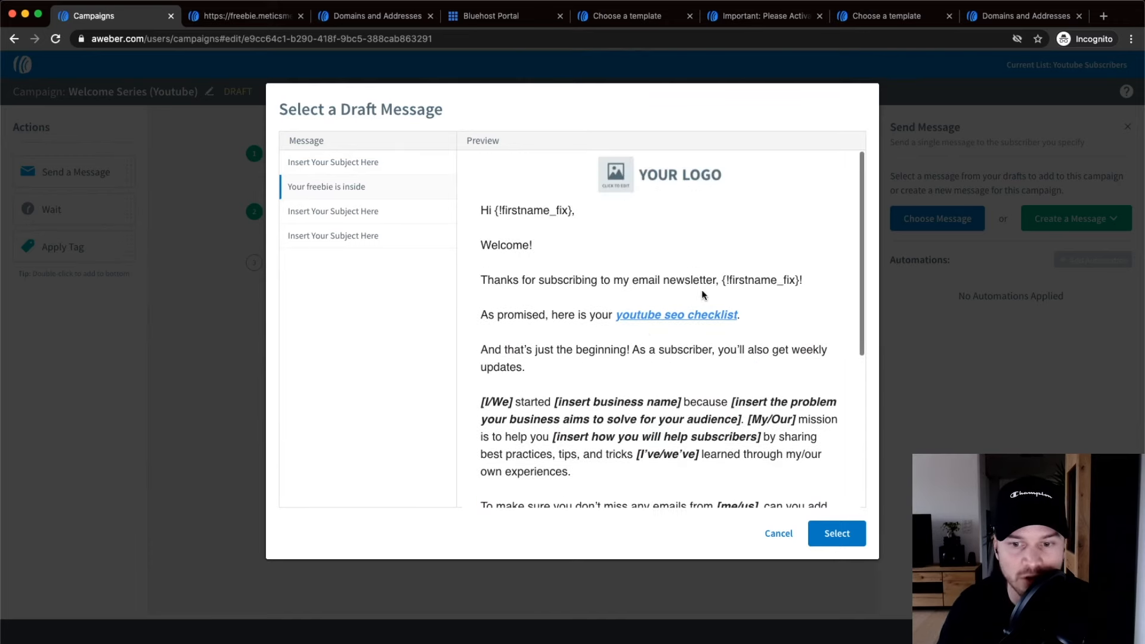
click(839, 536)
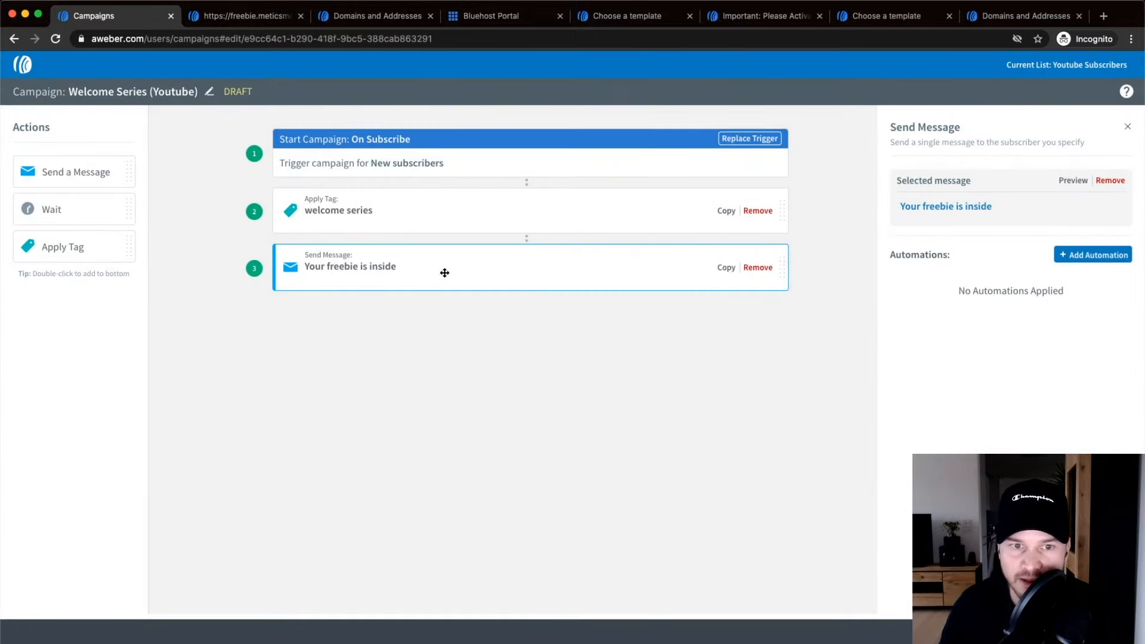
click(941, 210)
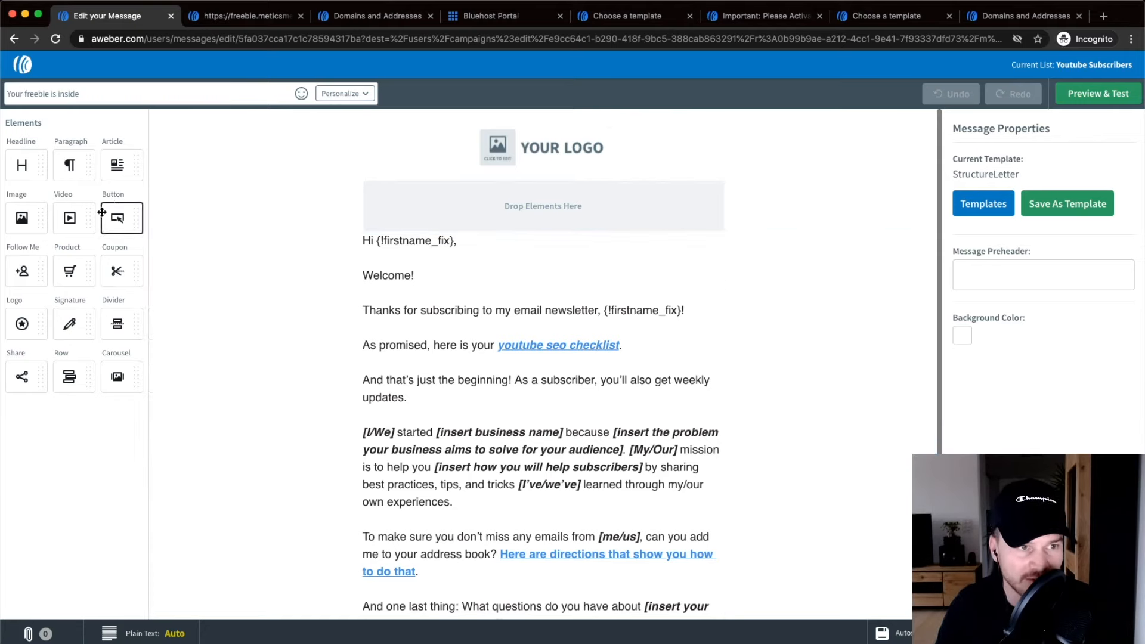
Delete the YOUR LOGO placeholder block from the email and open Preview & Test.
mouse_move(21, 218)
mouse_down()
mouse_move(490, 263)
mouse_move(436, 383)
mouse_move(401, 400)
mouse_up()
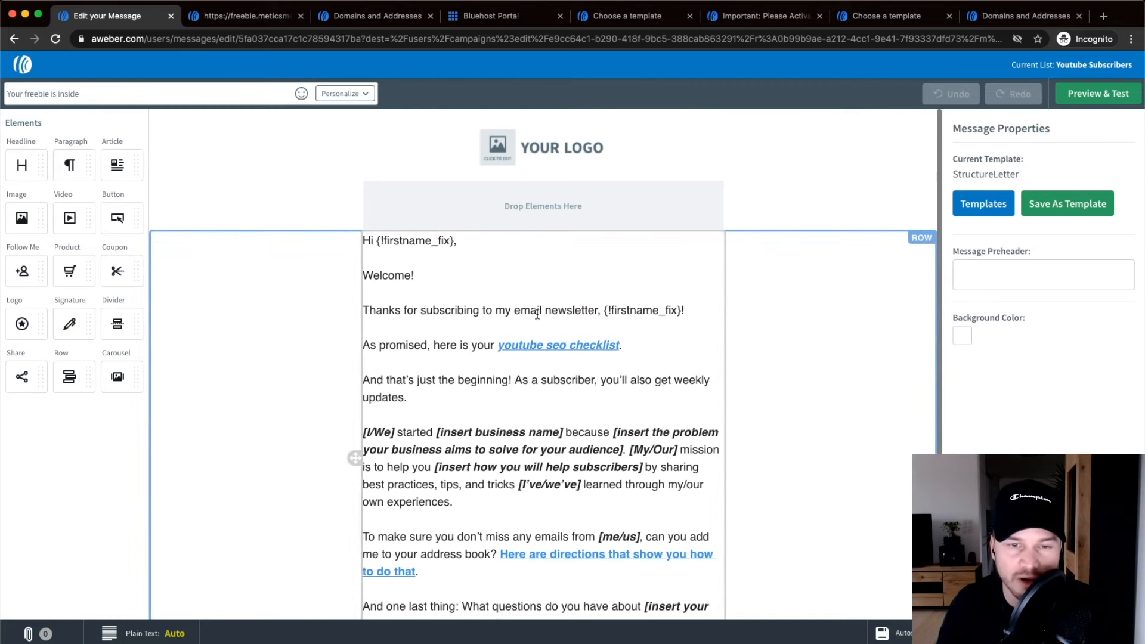
scroll(540, 315, down, 2)
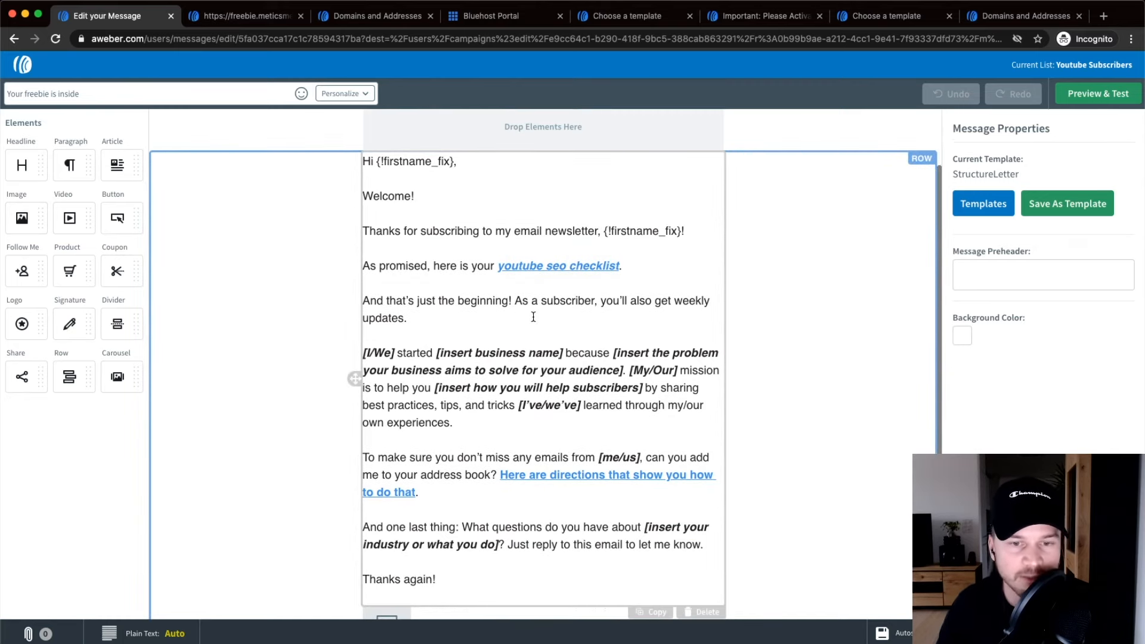
scroll(533, 316, up, 2)
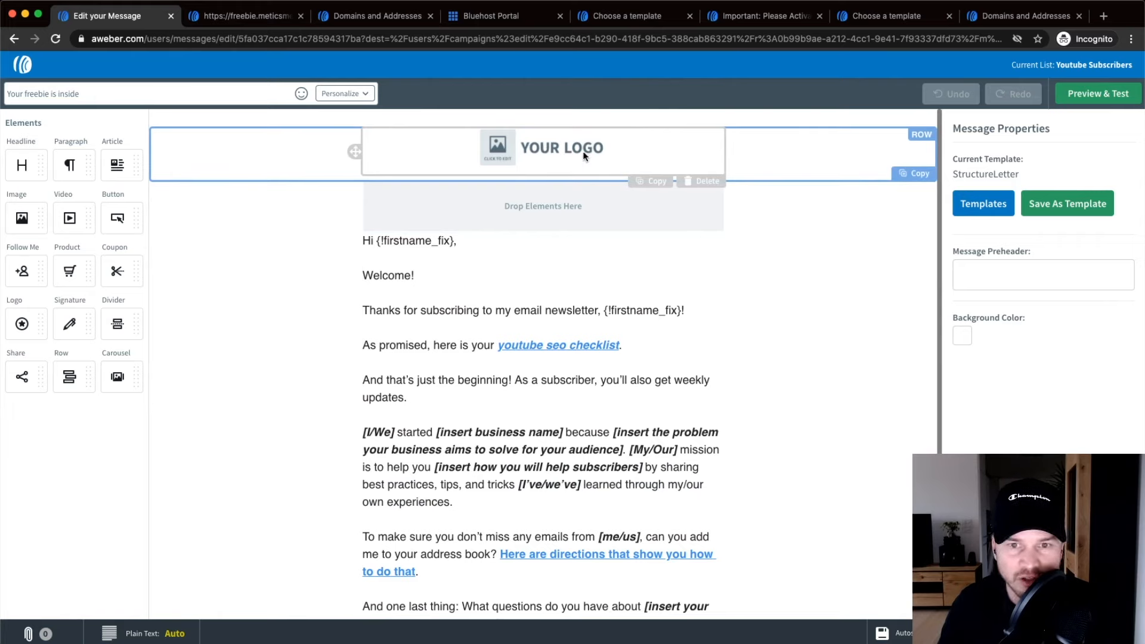
click(707, 180)
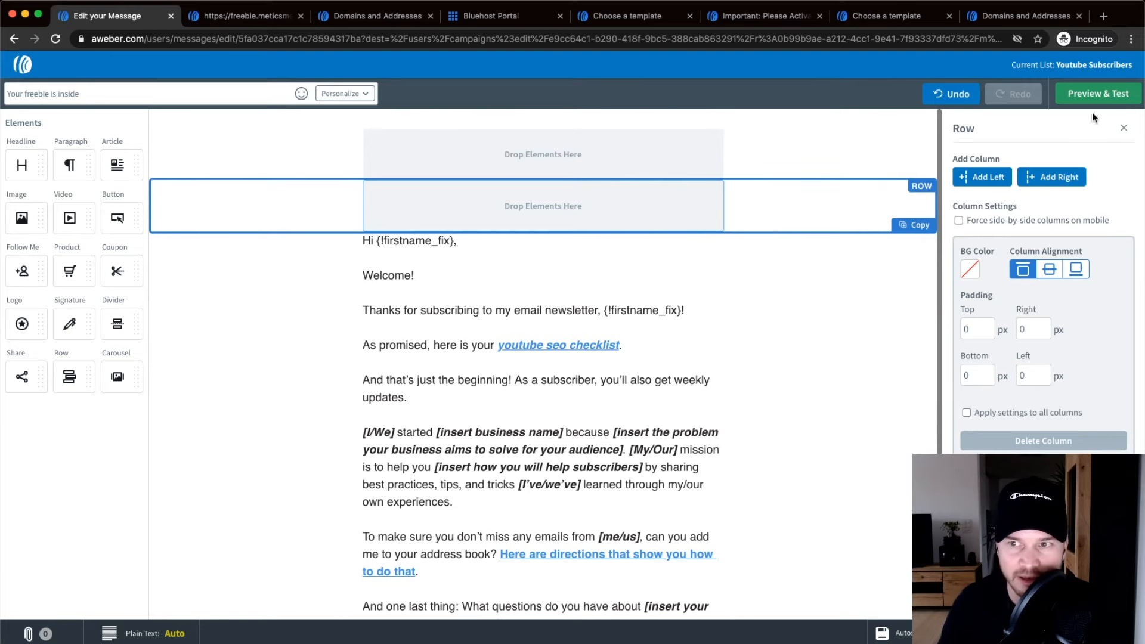
click(1097, 94)
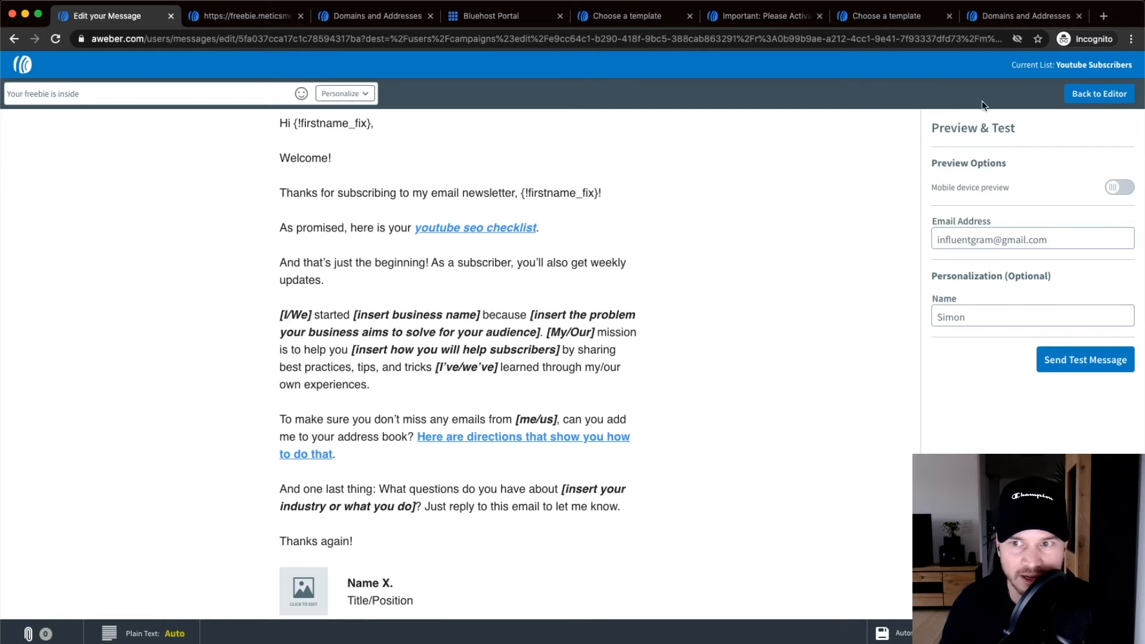
Try inserting the subscriber's Full Name field below the greeting, then remove it.
click(1099, 94)
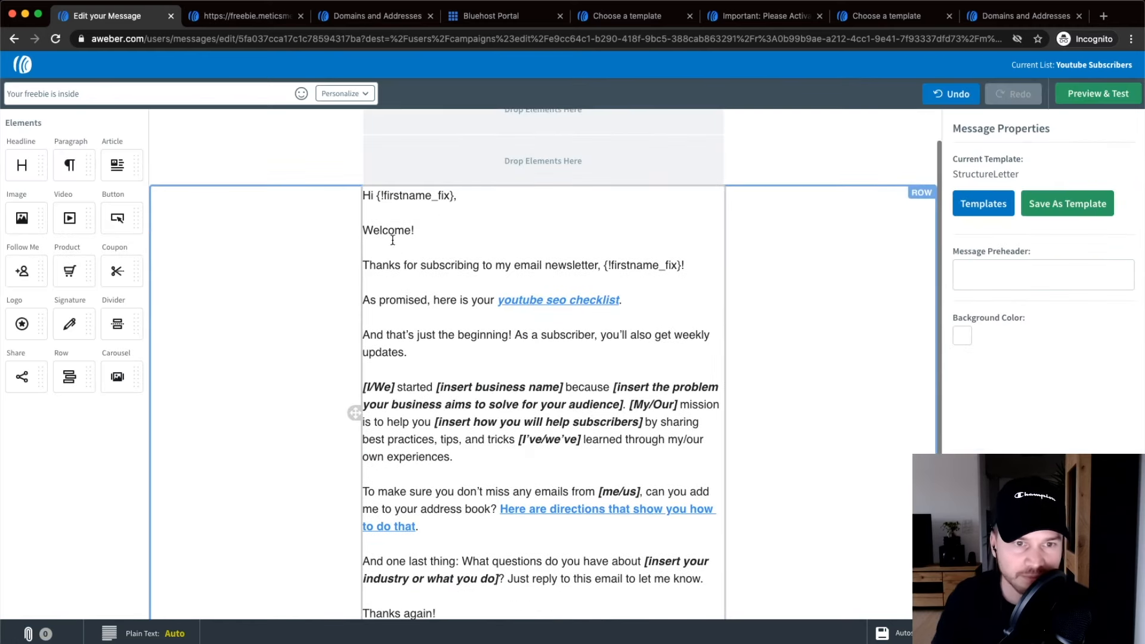
drag(375, 195, 477, 195)
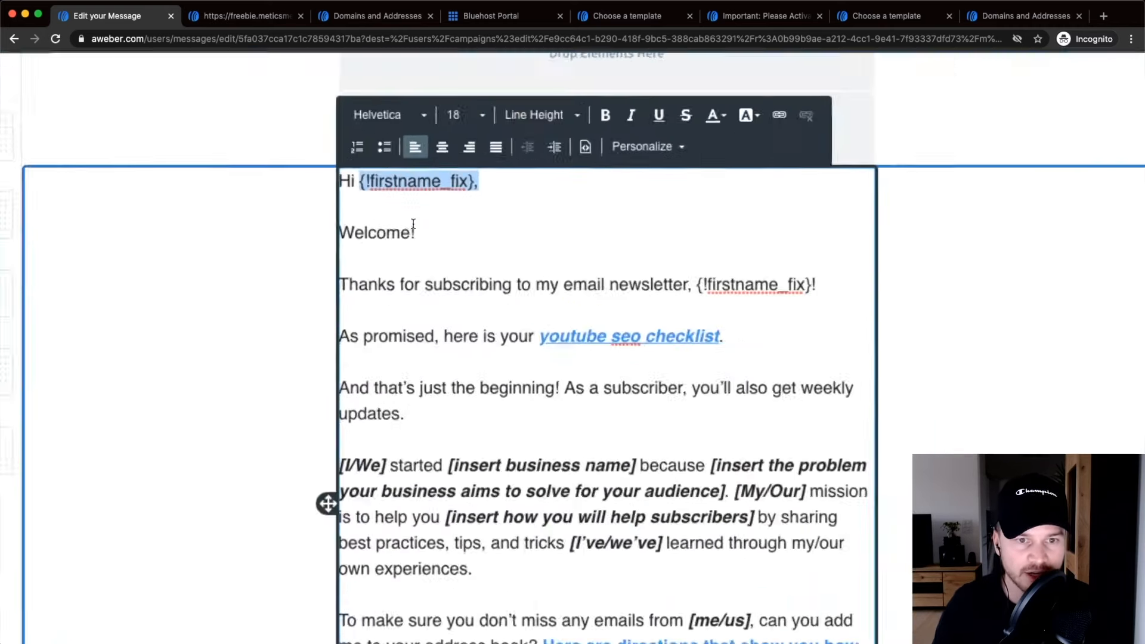
scroll(413, 225, up, 2)
scroll(424, 215, up, 1)
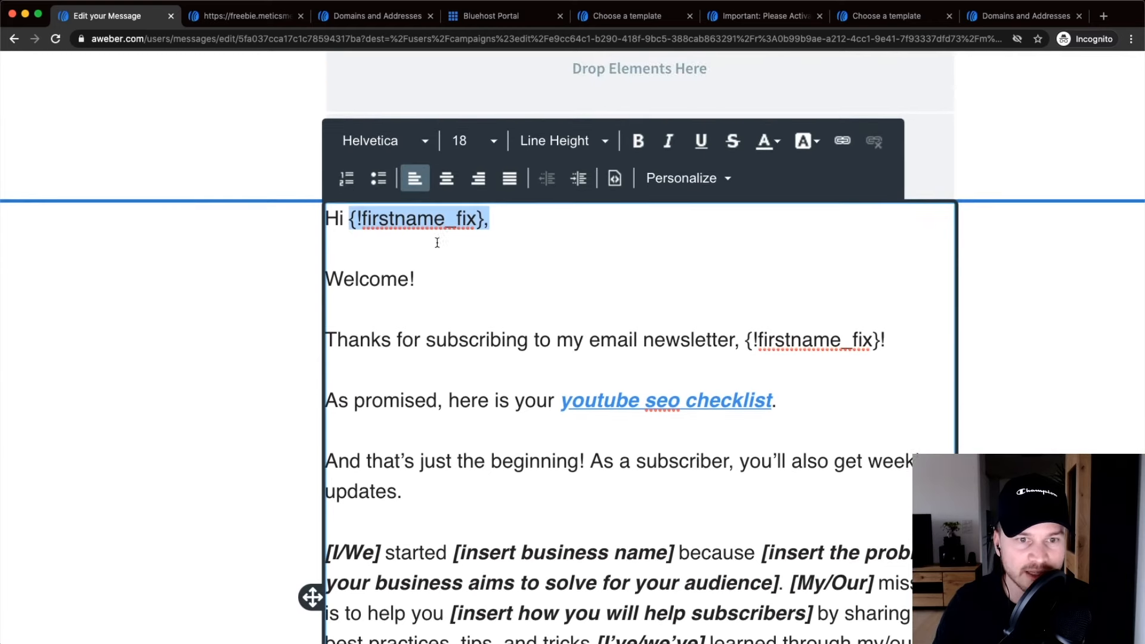
click(371, 243)
drag(349, 218, 484, 218)
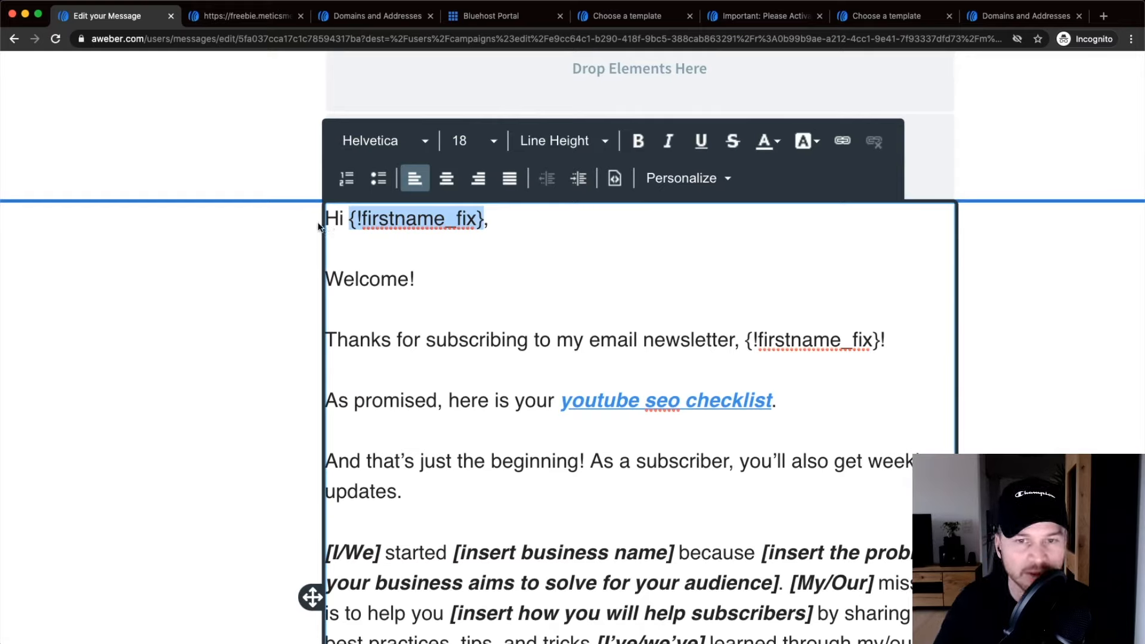
click(365, 246)
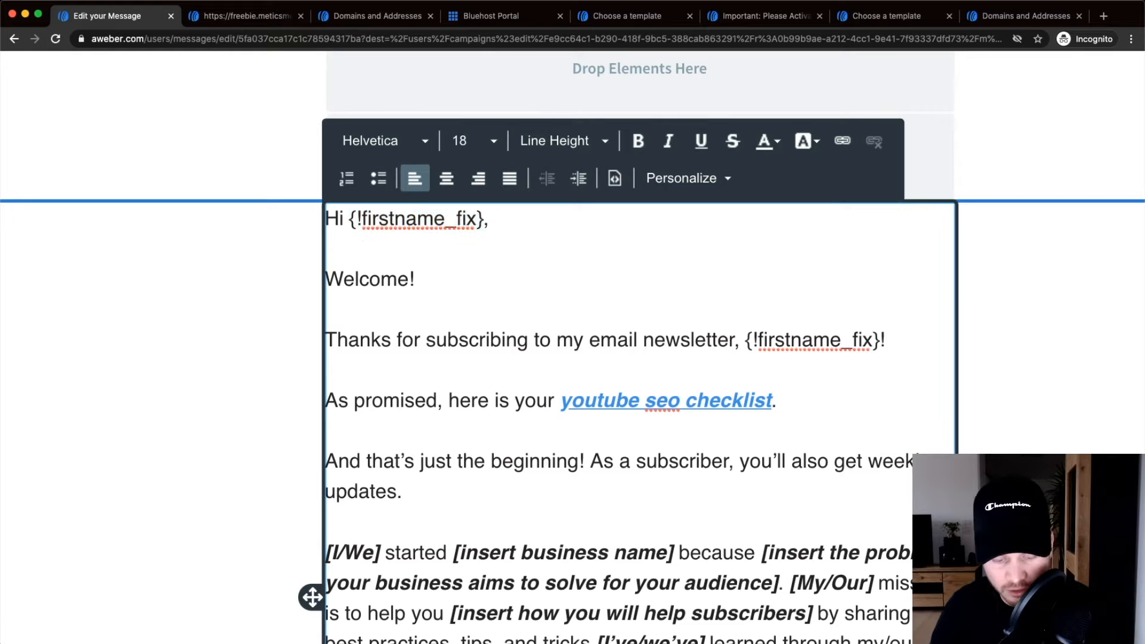
key(Return)
key(Return)
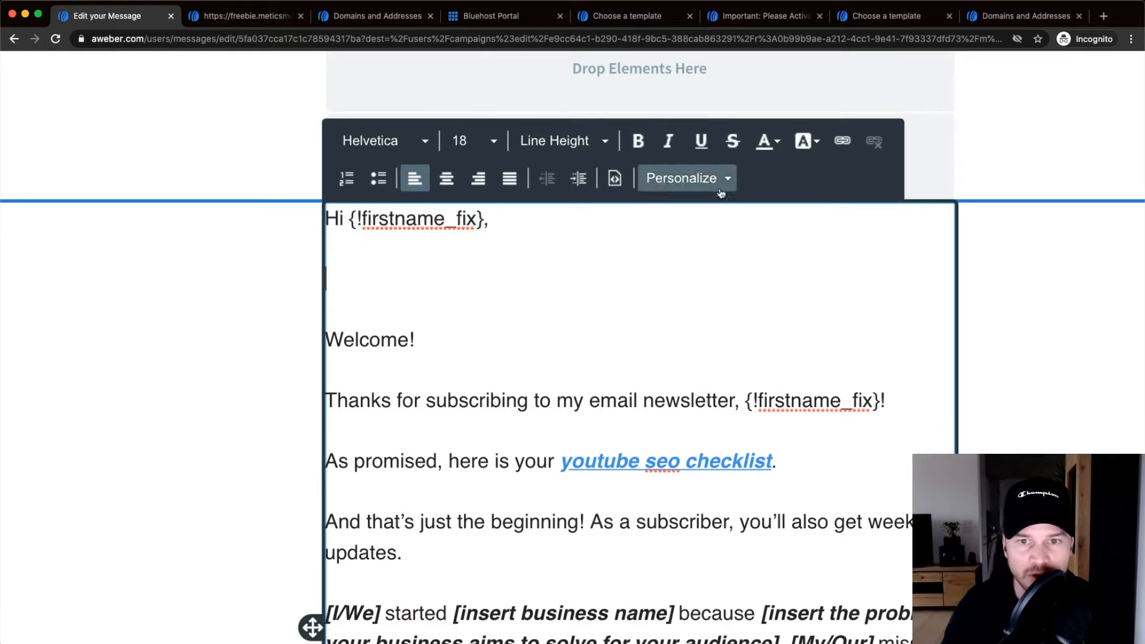
click(701, 182)
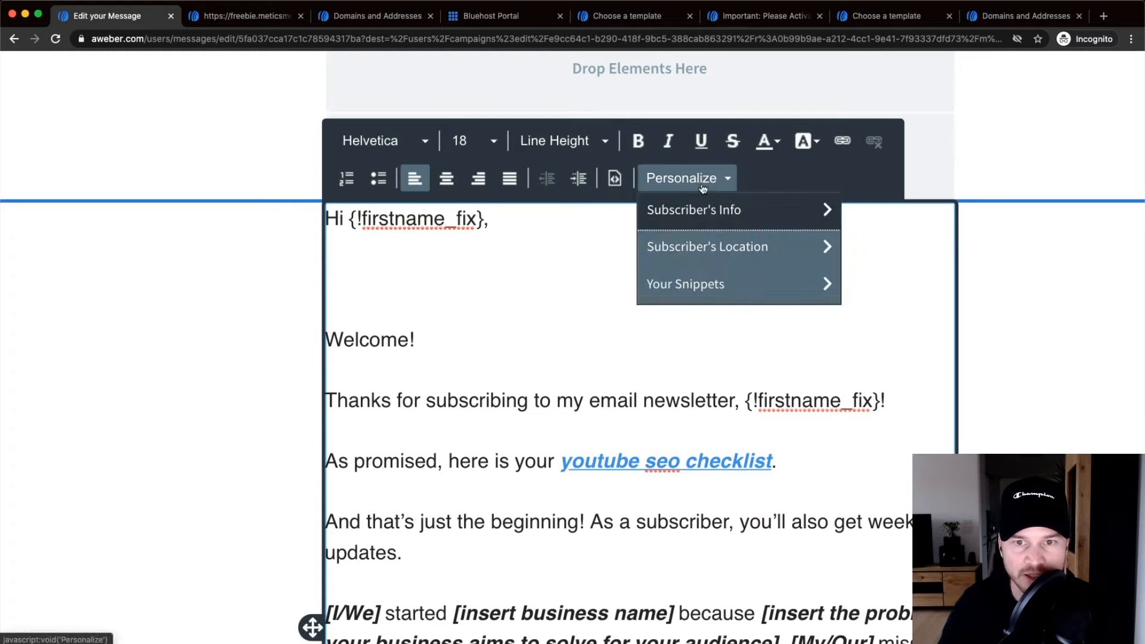
click(751, 215)
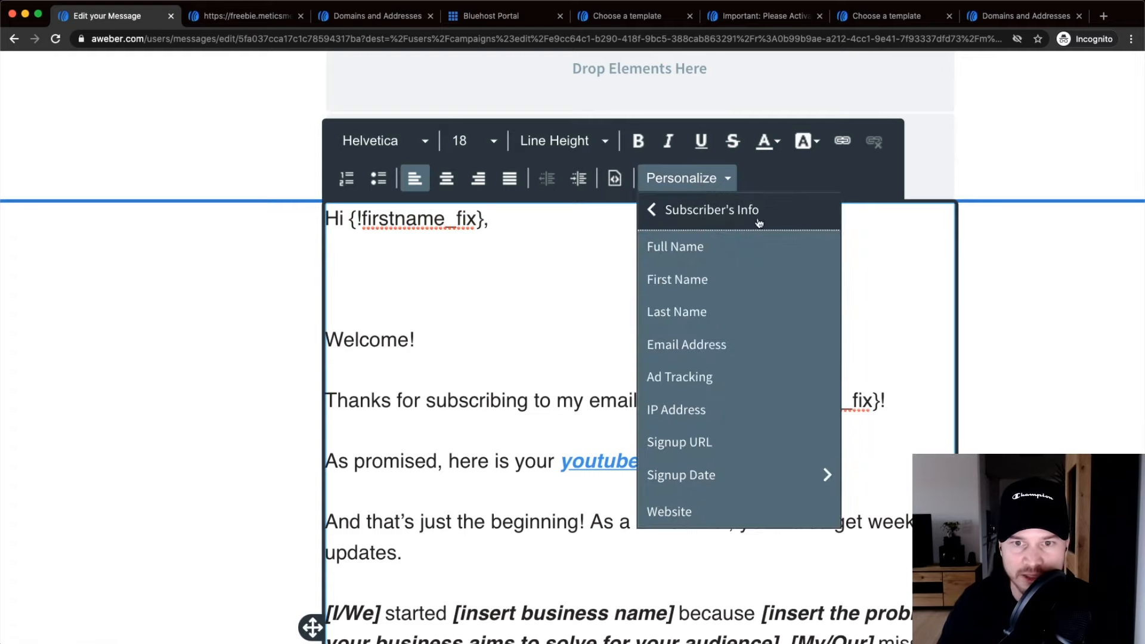
click(689, 255)
drag(428, 279, 334, 279)
key(BackSpace)
key(BackSpace)
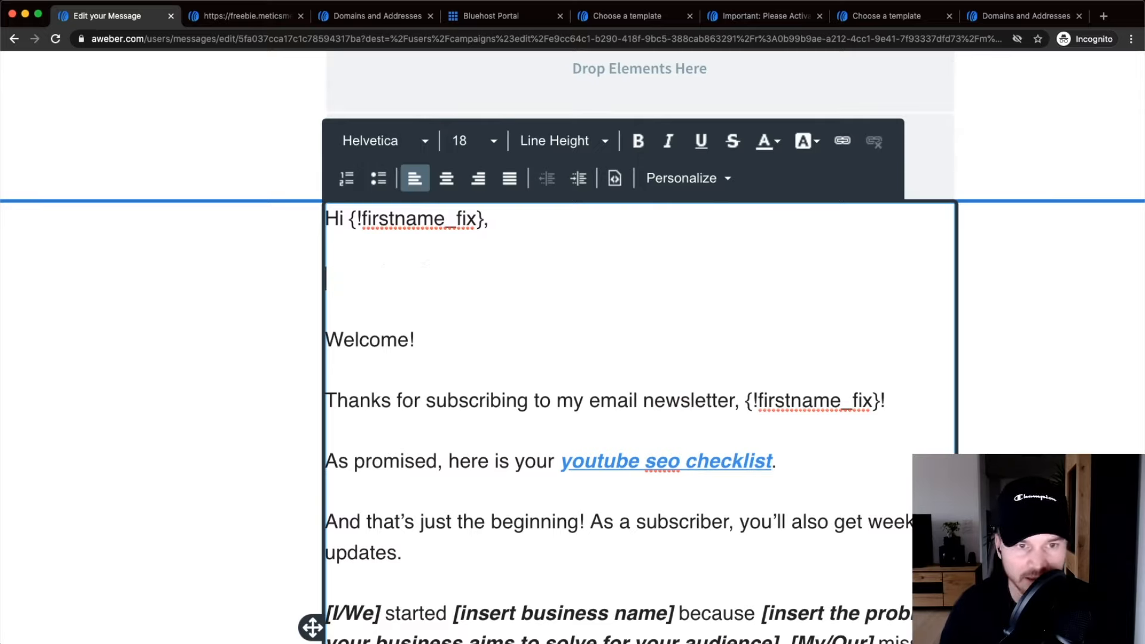
key(BackSpace)
key(BackSpace)
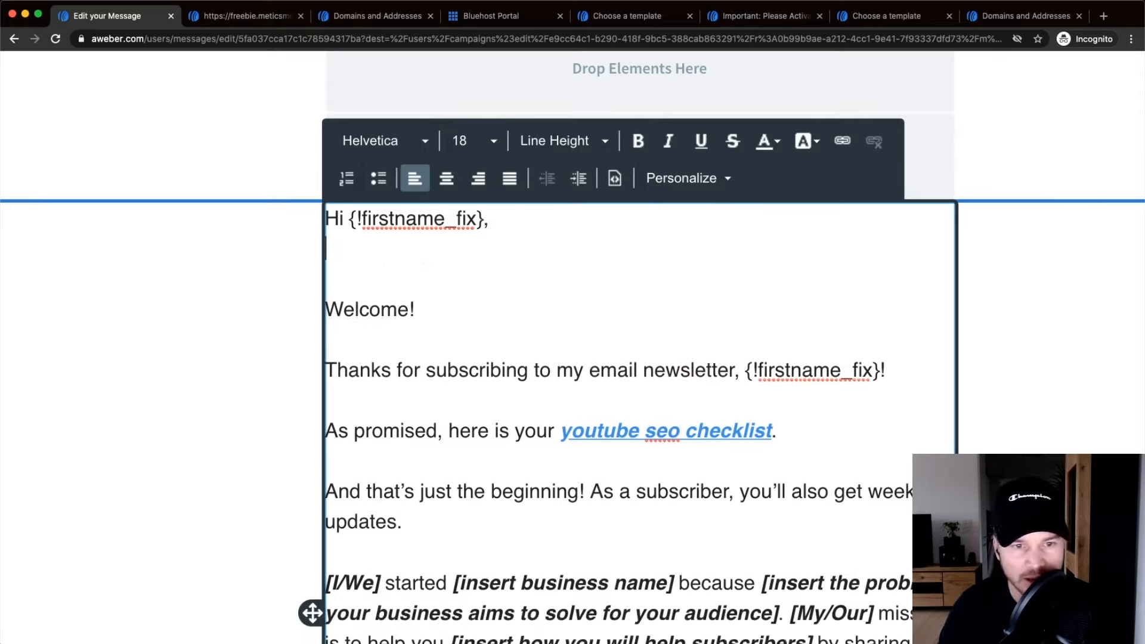
Replace the greeting's first-name field with Full Name and change the comma to '!'.
drag(486, 218, 351, 229)
click(686, 178)
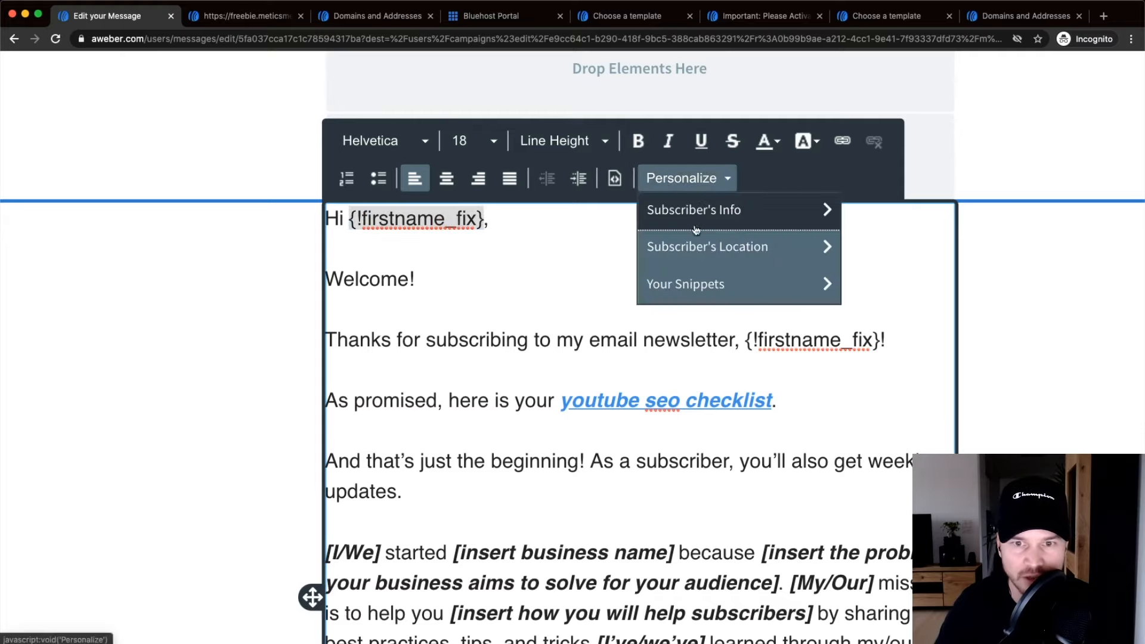
click(704, 210)
click(747, 251)
key(BackSpace)
text(!)
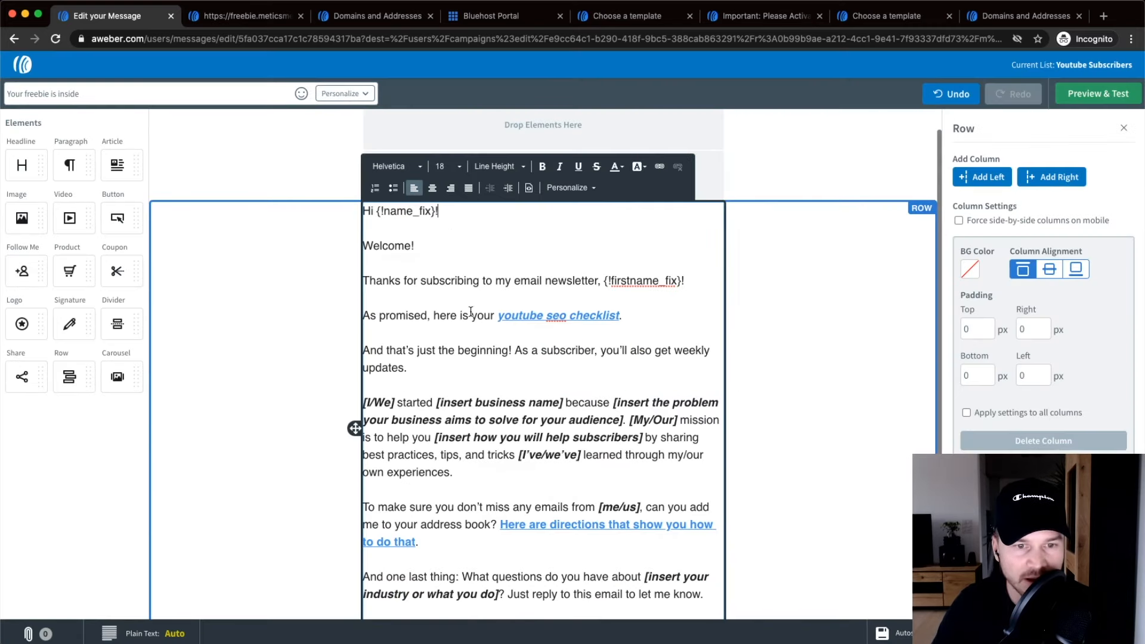
scroll(471, 313, down, 2)
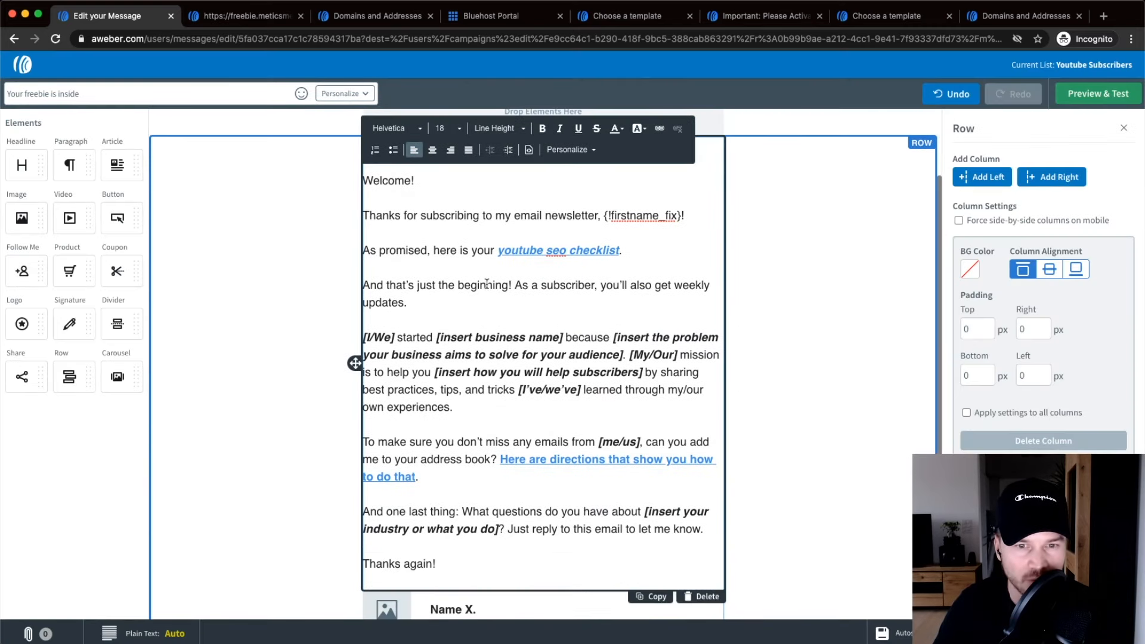
scroll(486, 283, up, 3)
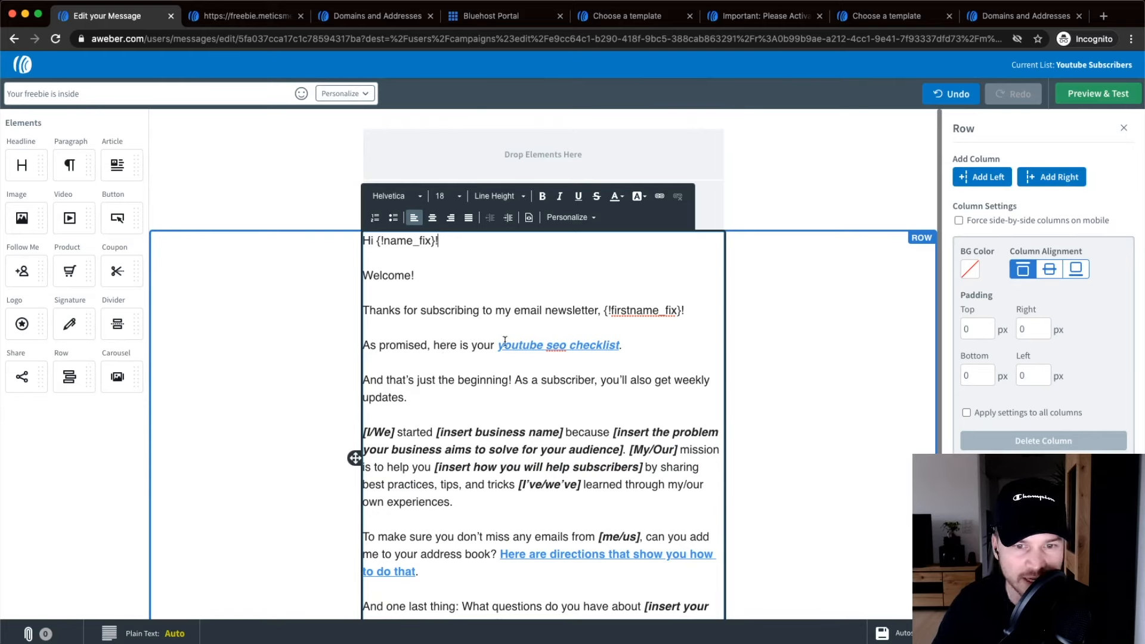
Capitalise the link text to read 'Youtube Seo Checklist'.
drag(498, 345, 642, 351)
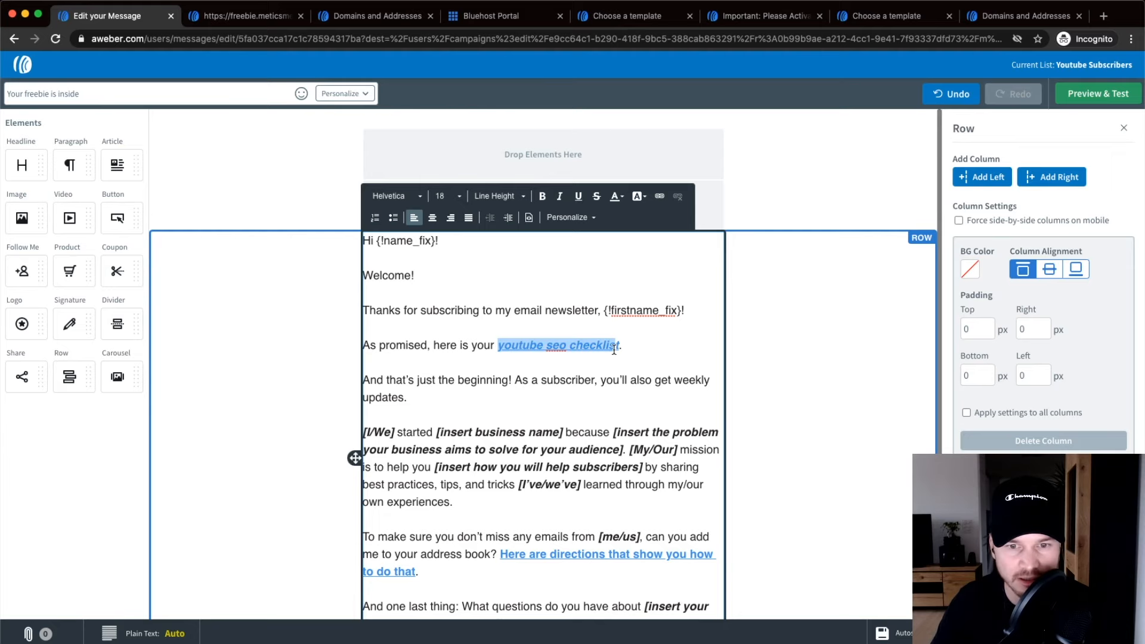
click(499, 344)
text(Y)
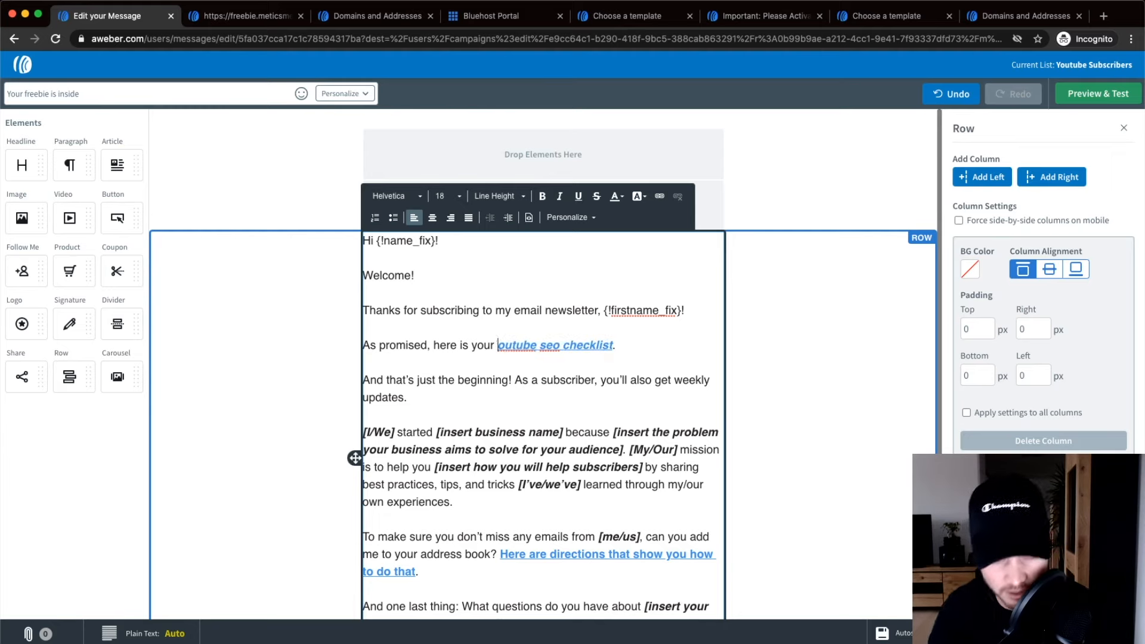
key(Delete)
click(561, 344)
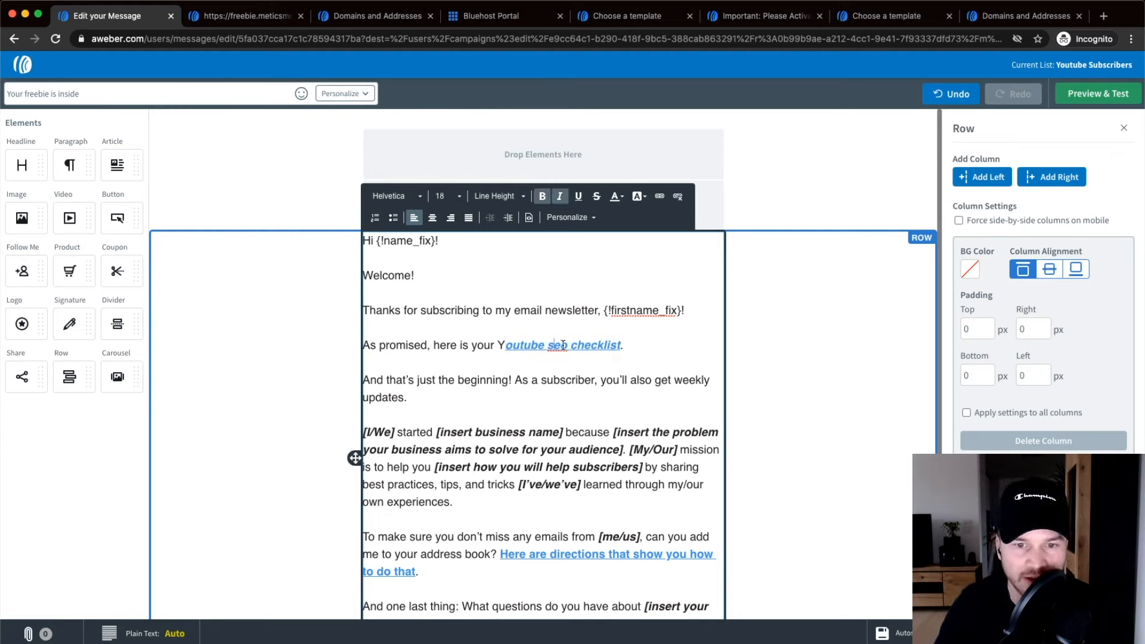
key(Left)
key(Left)
text(S)
key(Delete)
click(580, 348)
key(BackSpace)
text(C)
drag(496, 344, 622, 338)
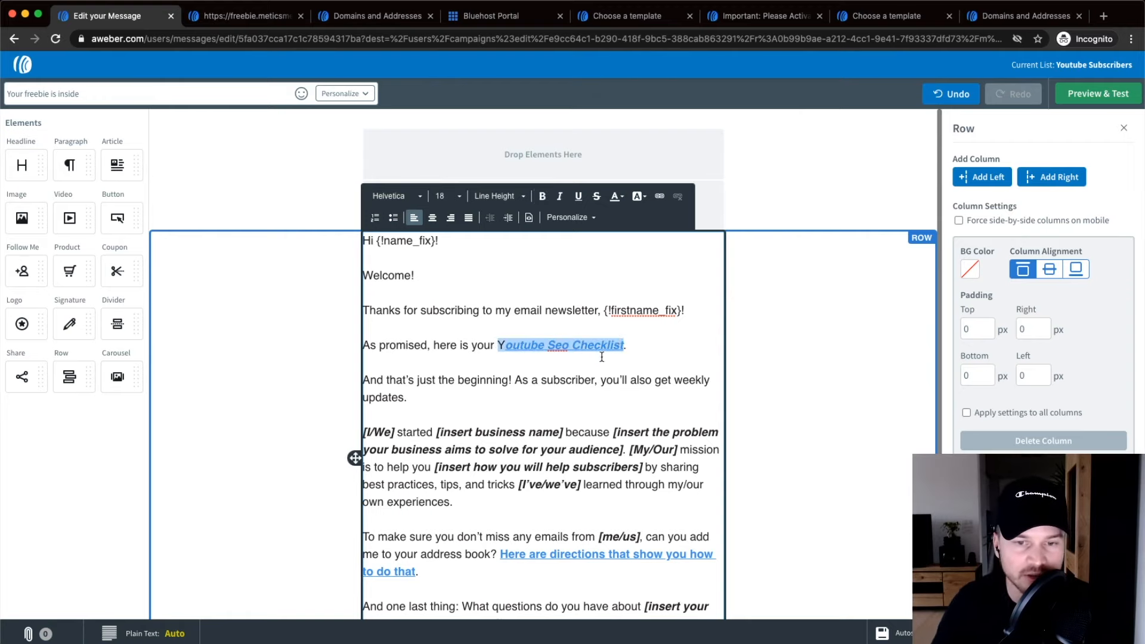
scroll(602, 357, up, 5)
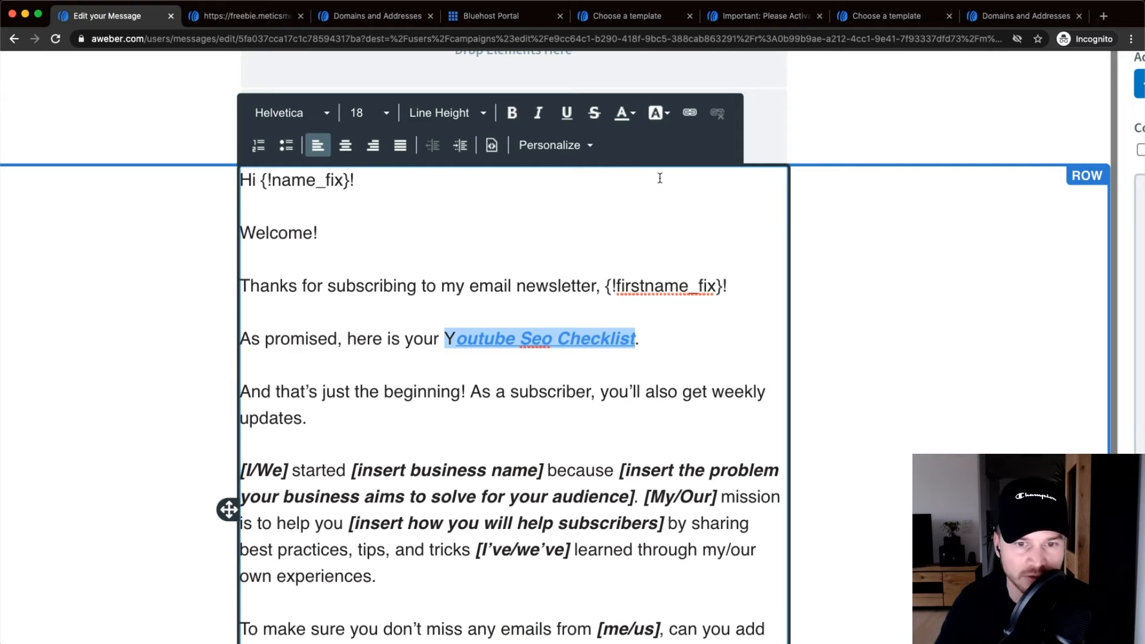
click(689, 113)
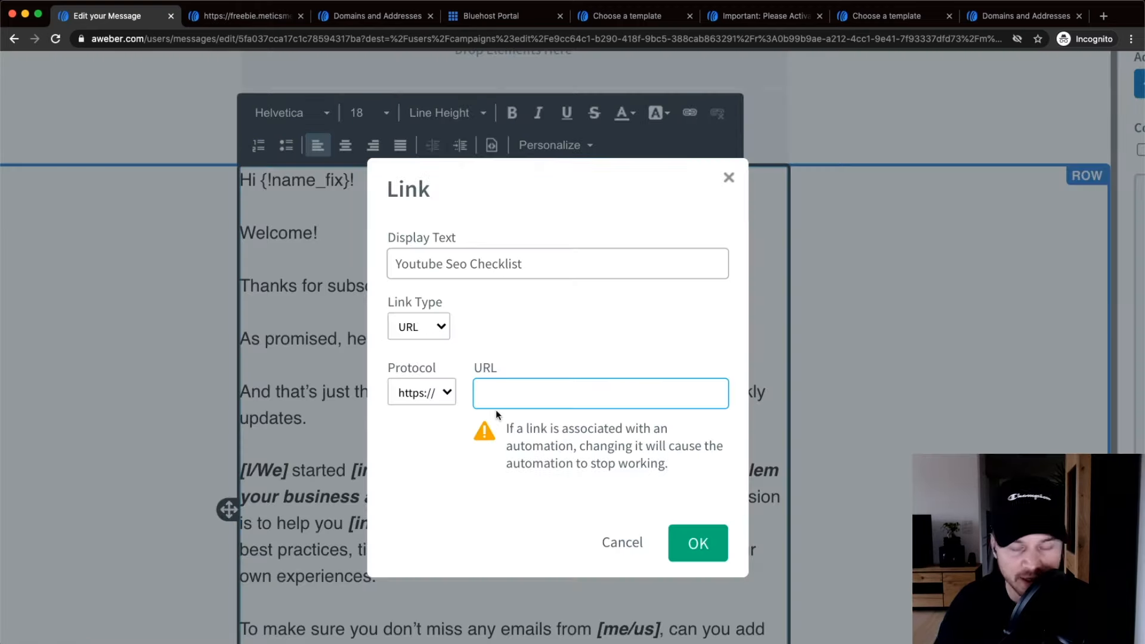
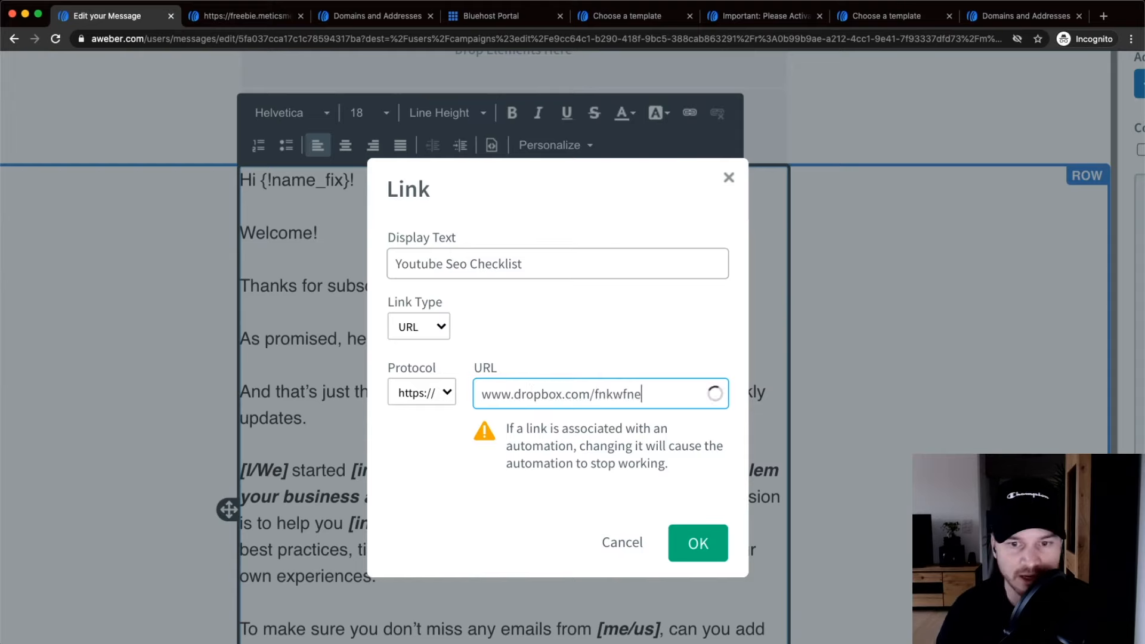
click(703, 554)
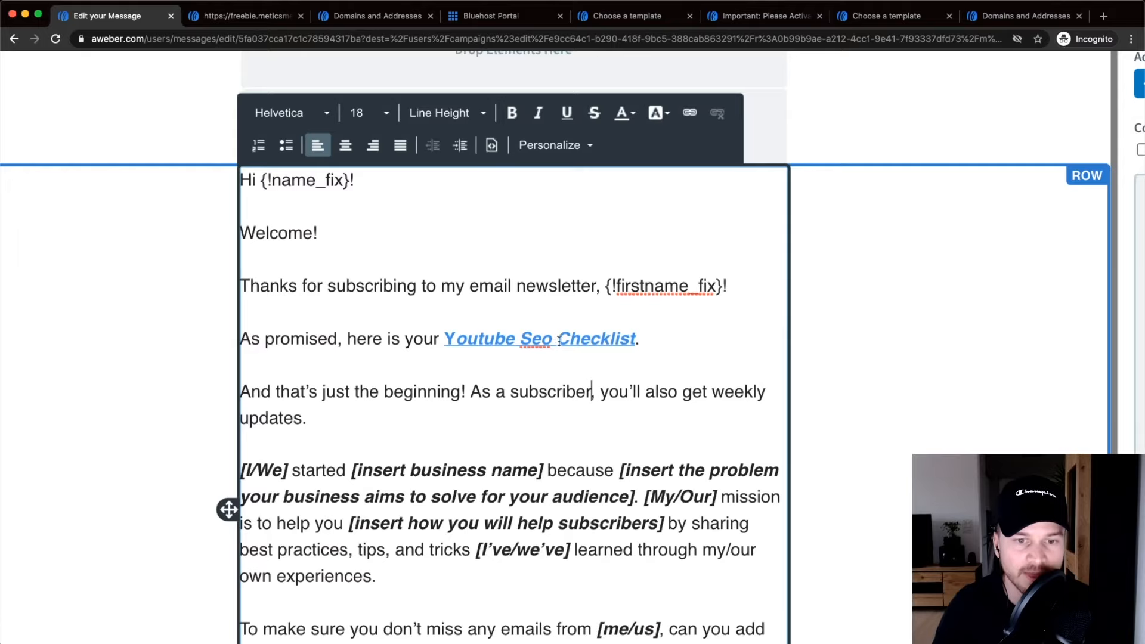
key(ctrl+minus)
key(ctrl+minus)
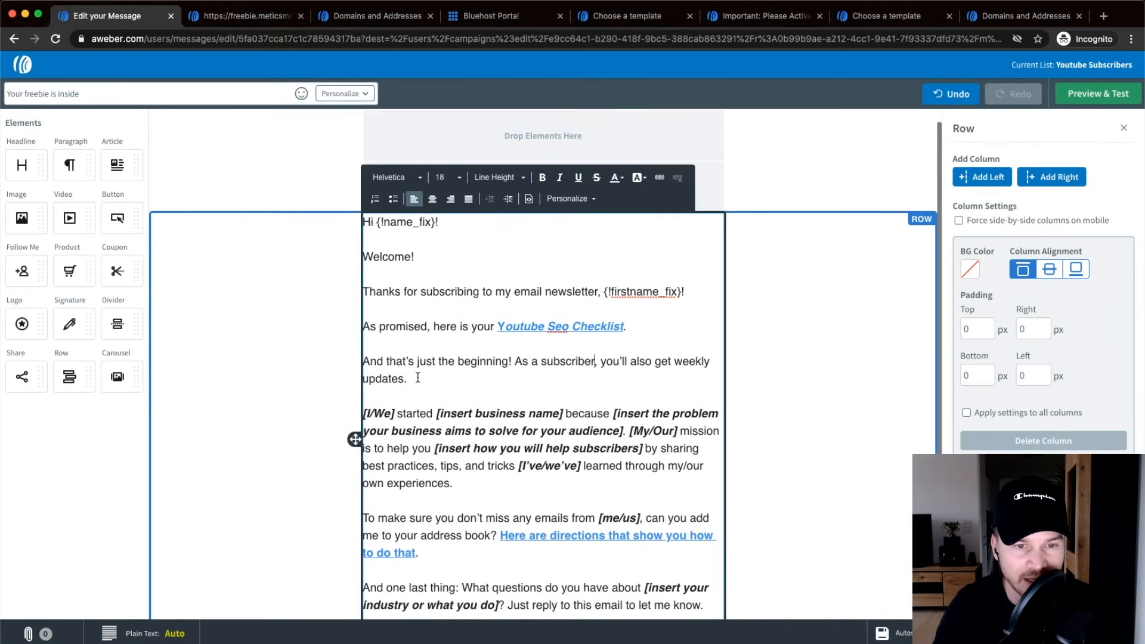
Delete the [I/We] paragraph about starting the business and remove the leftover empty line.
scroll(374, 421, up, 10)
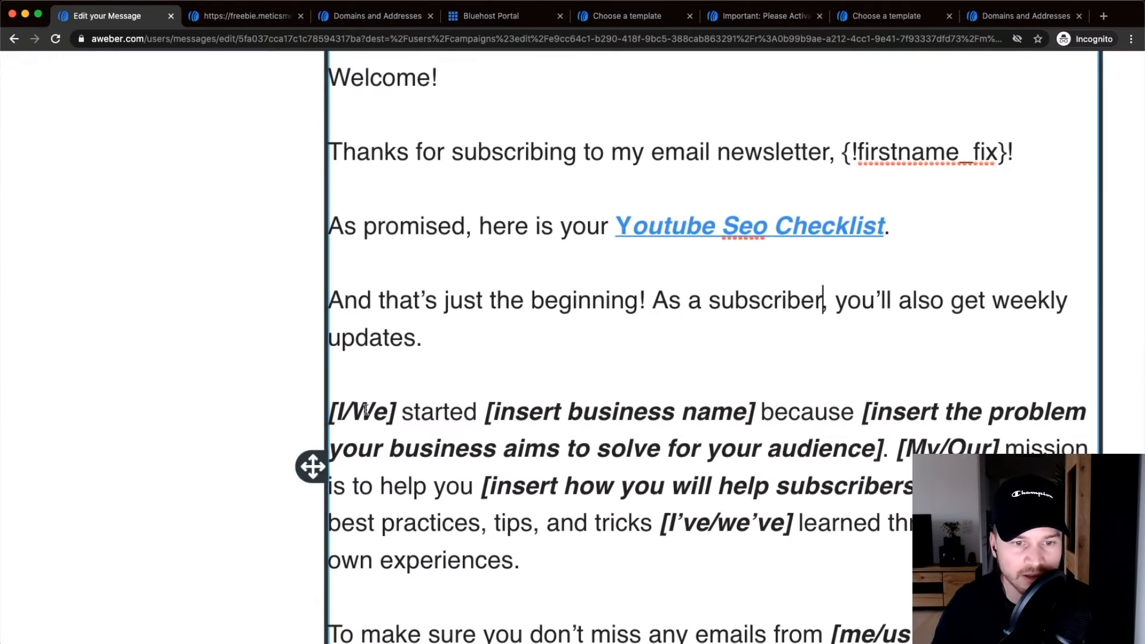
scroll(446, 423, down, 10)
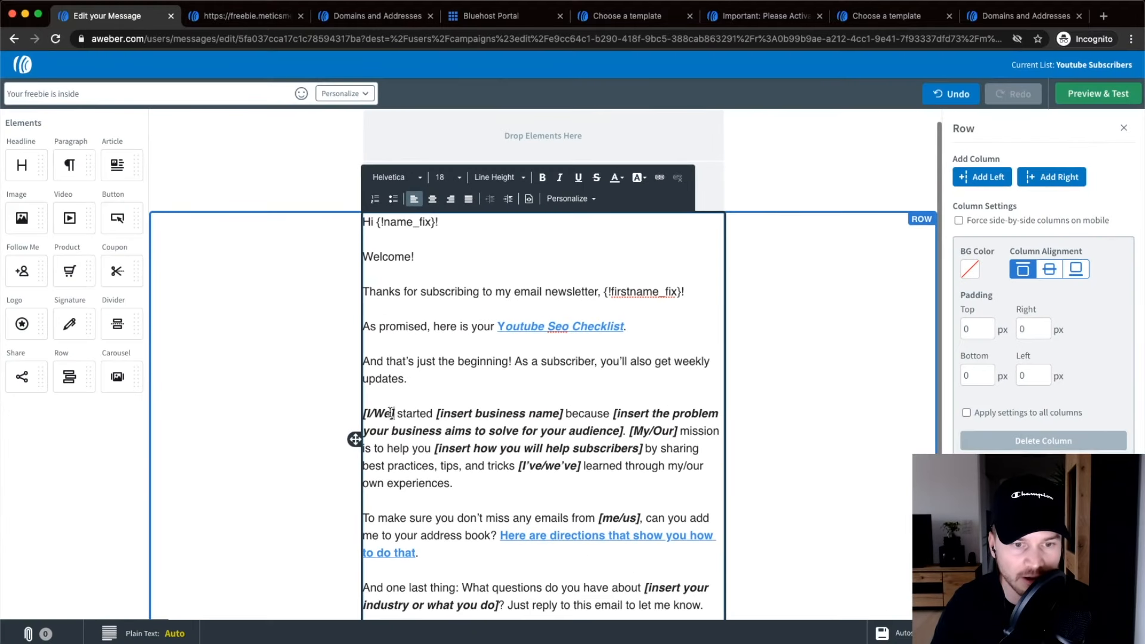
double_click(390, 413)
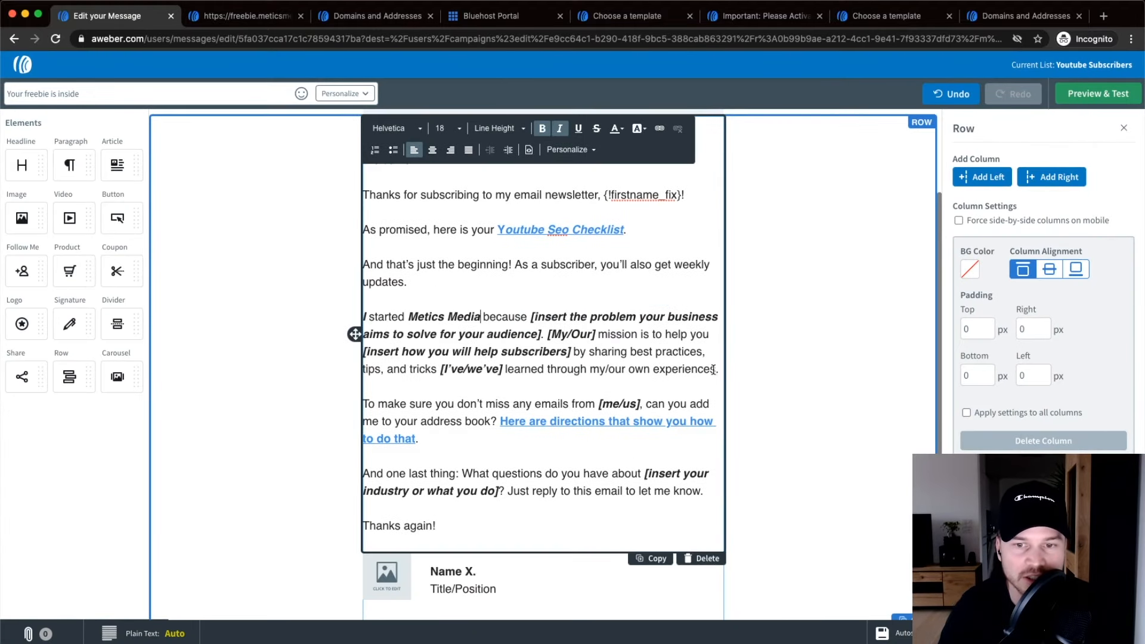
drag(713, 370, 362, 308)
key(BackSpace)
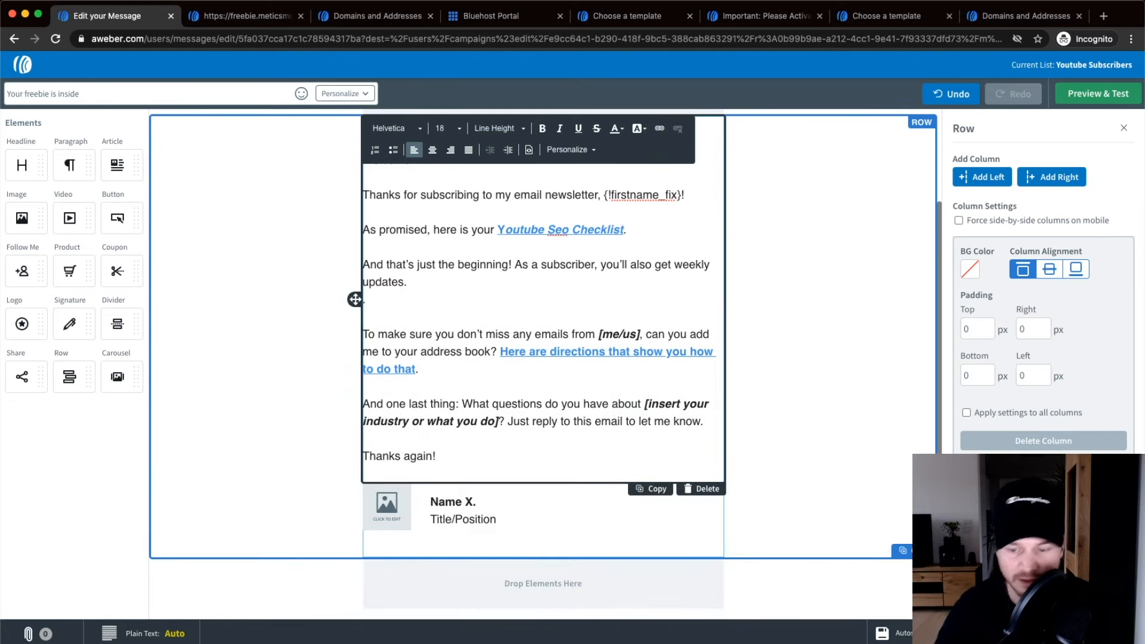
key(BackSpace)
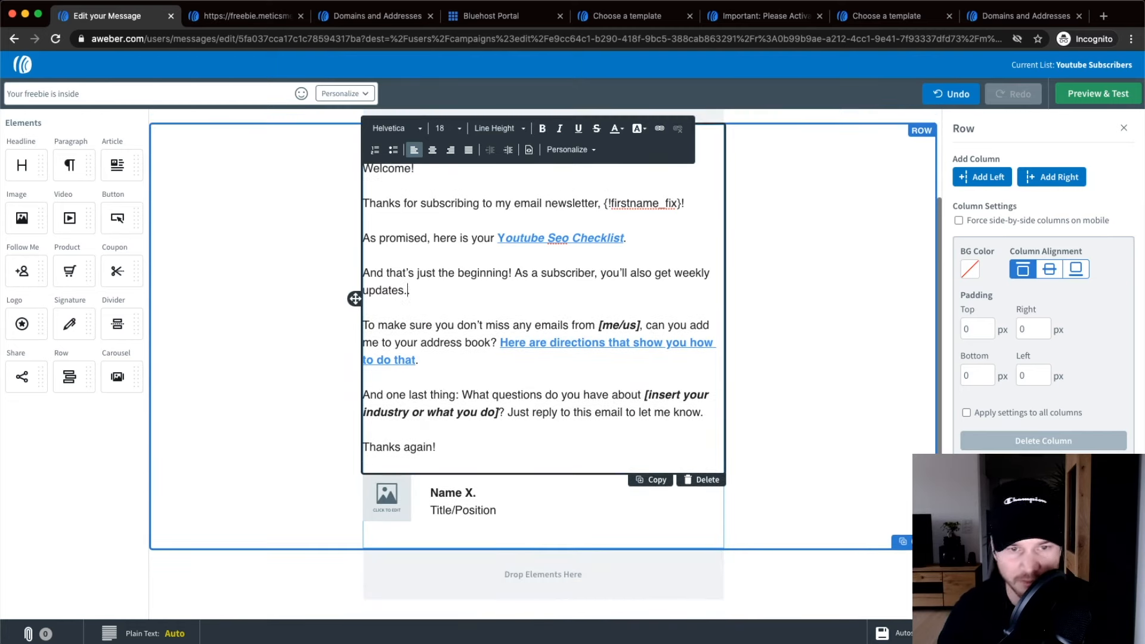
Check the address-book directions link text in the email body.
click(520, 343)
click(500, 344)
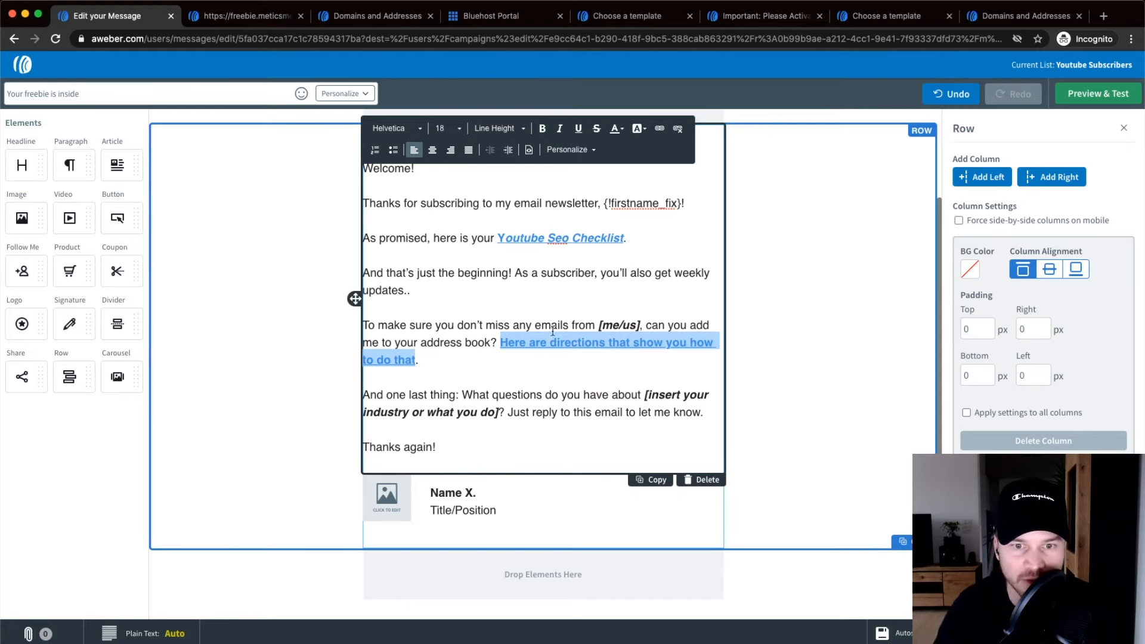
click(543, 349)
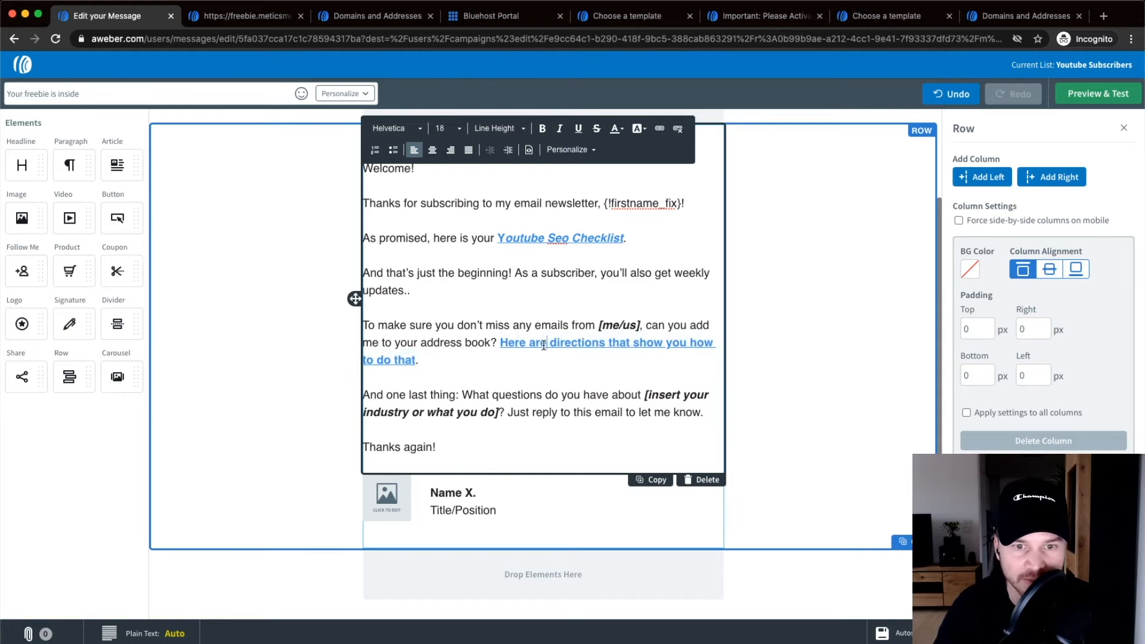
Preview the email and follow its directions link to the How To Whitelist Us article.
click(1070, 96)
click(506, 334)
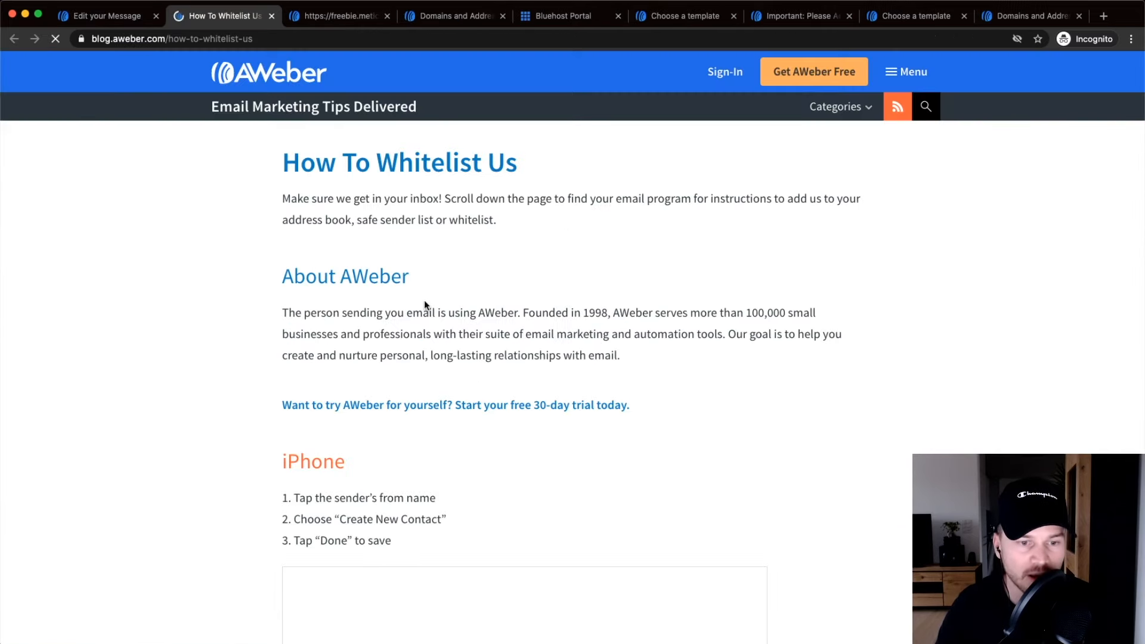
scroll(308, 196, down, 3)
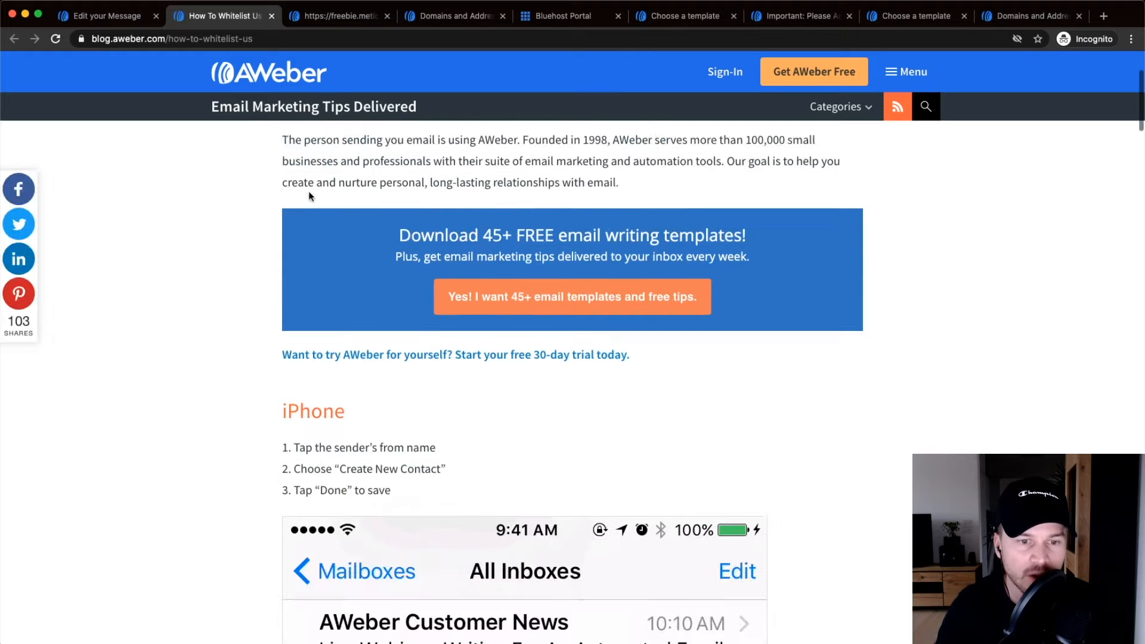
scroll(370, 246, down, 7)
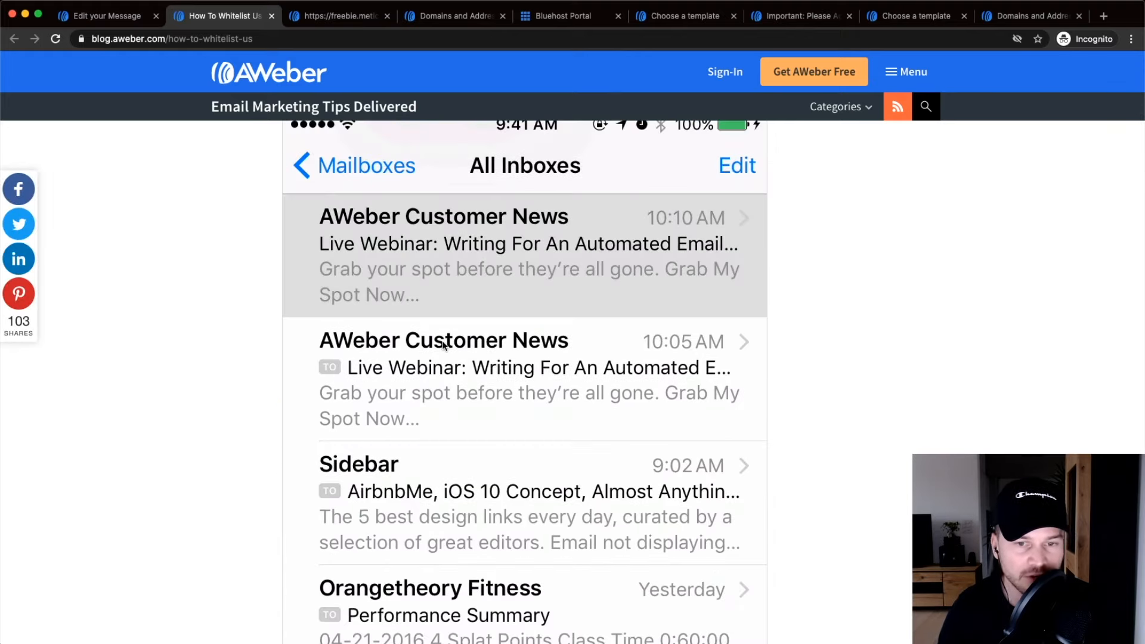
scroll(441, 343, down, 1)
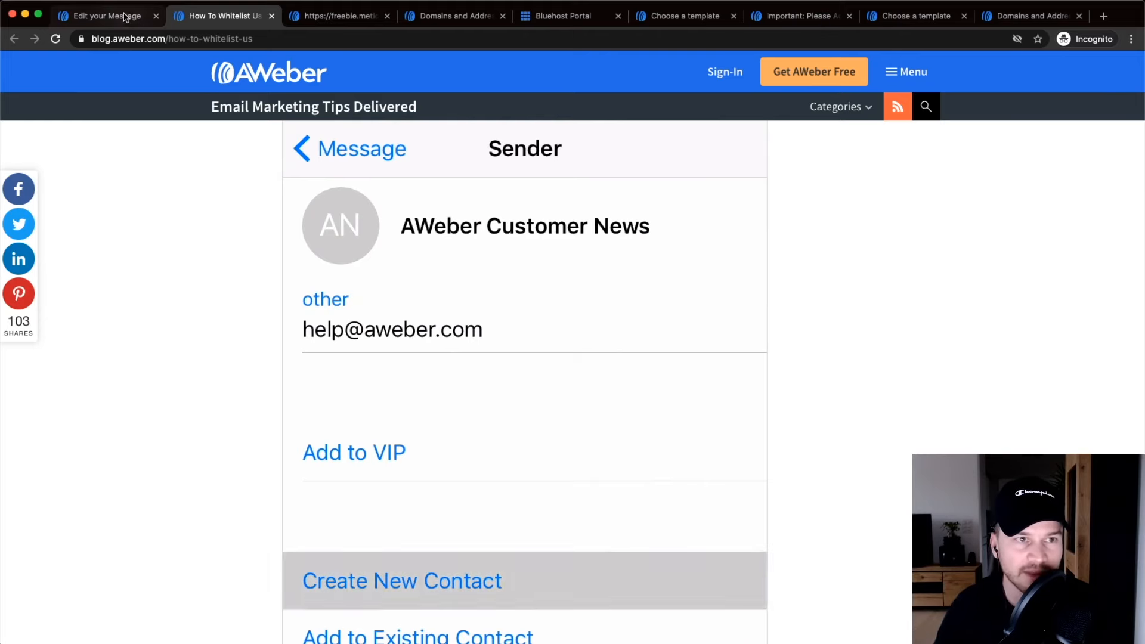
Back in the editor, upload profile pic.jpg into the signature's image placeholder.
click(271, 16)
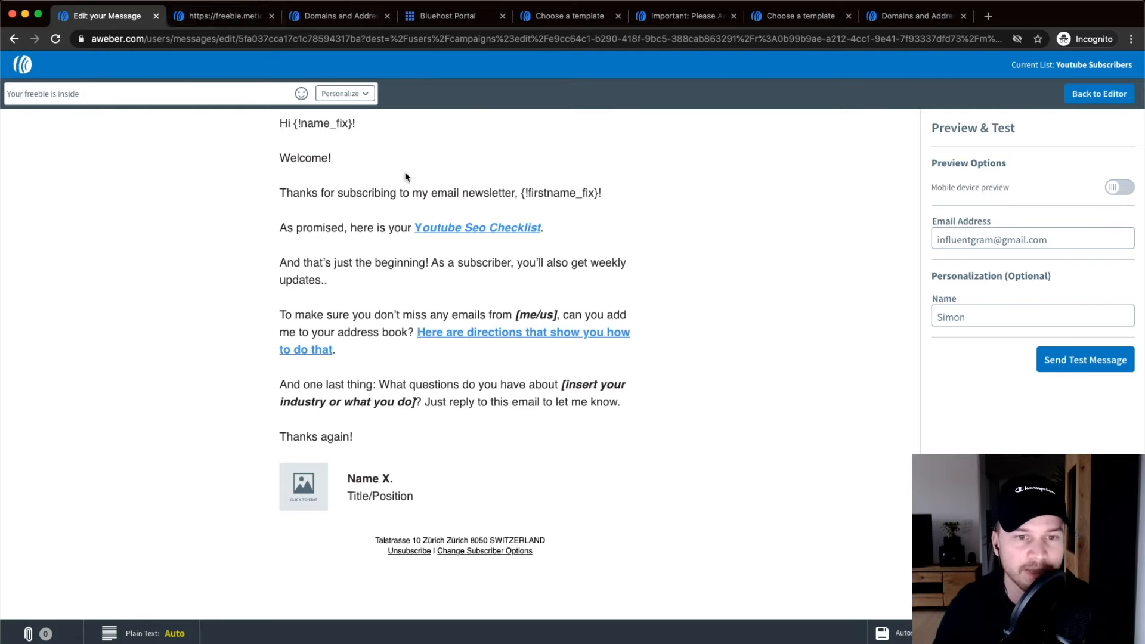
click(1089, 95)
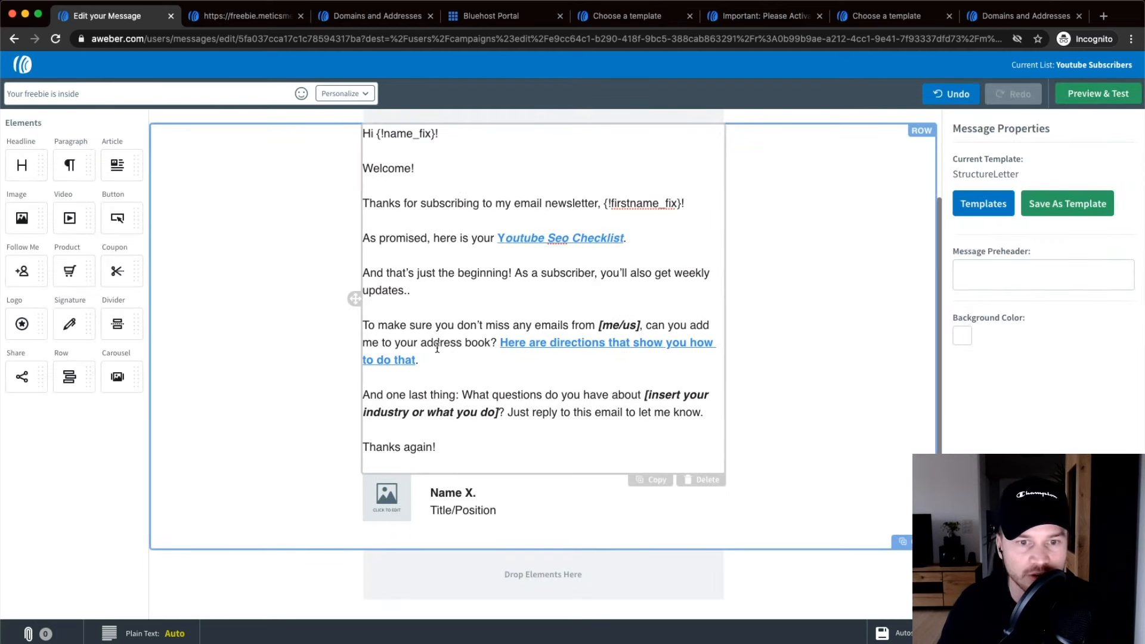
click(469, 368)
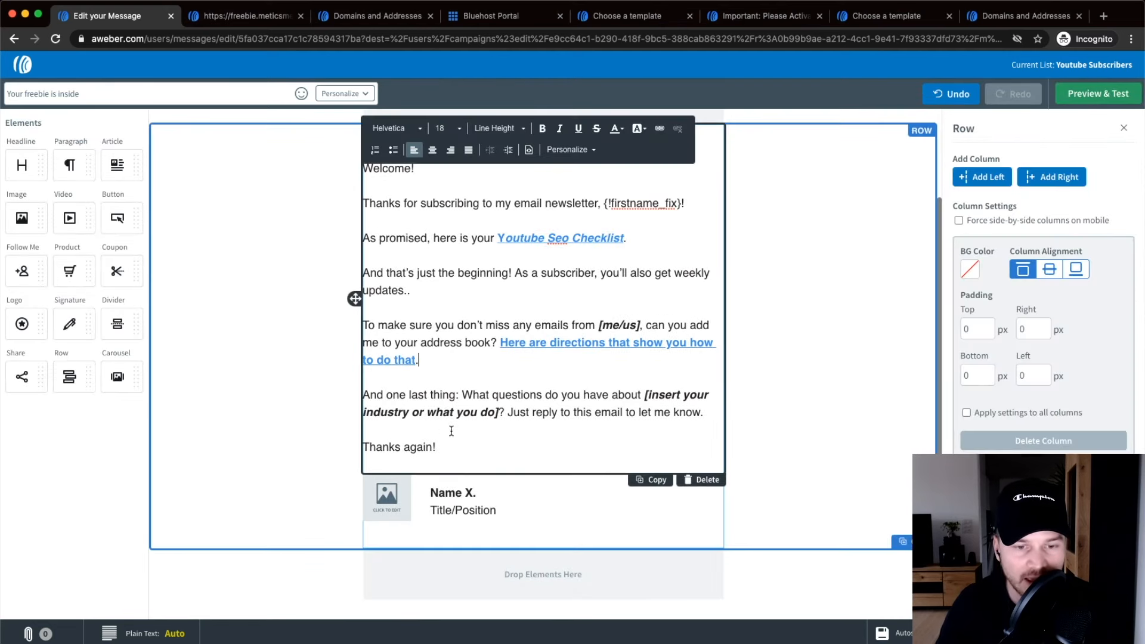
click(393, 501)
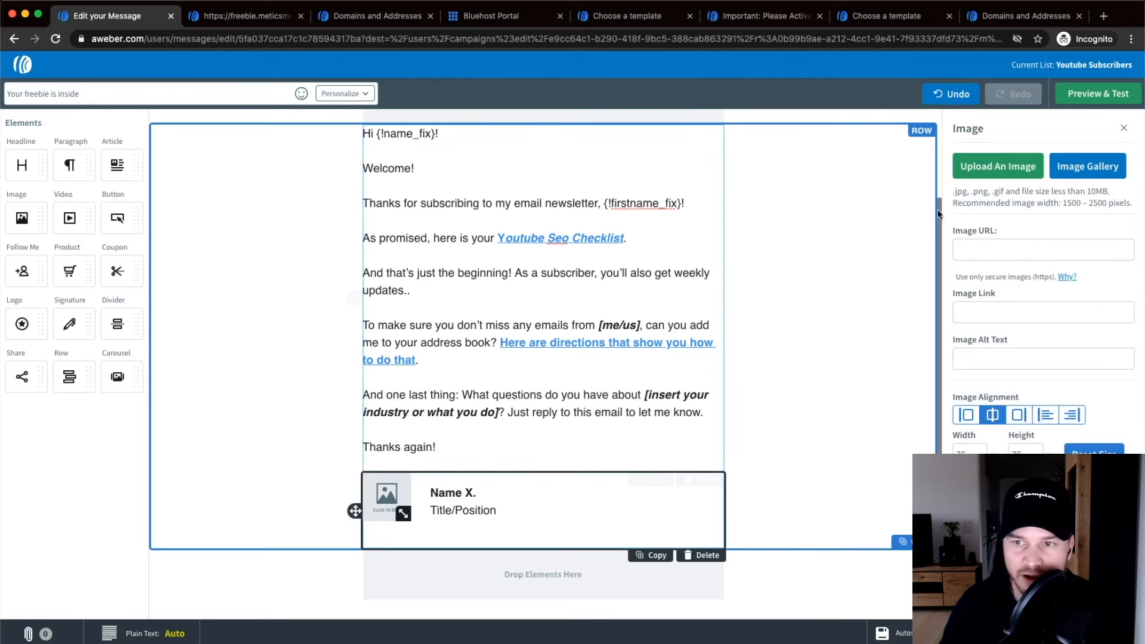
click(986, 168)
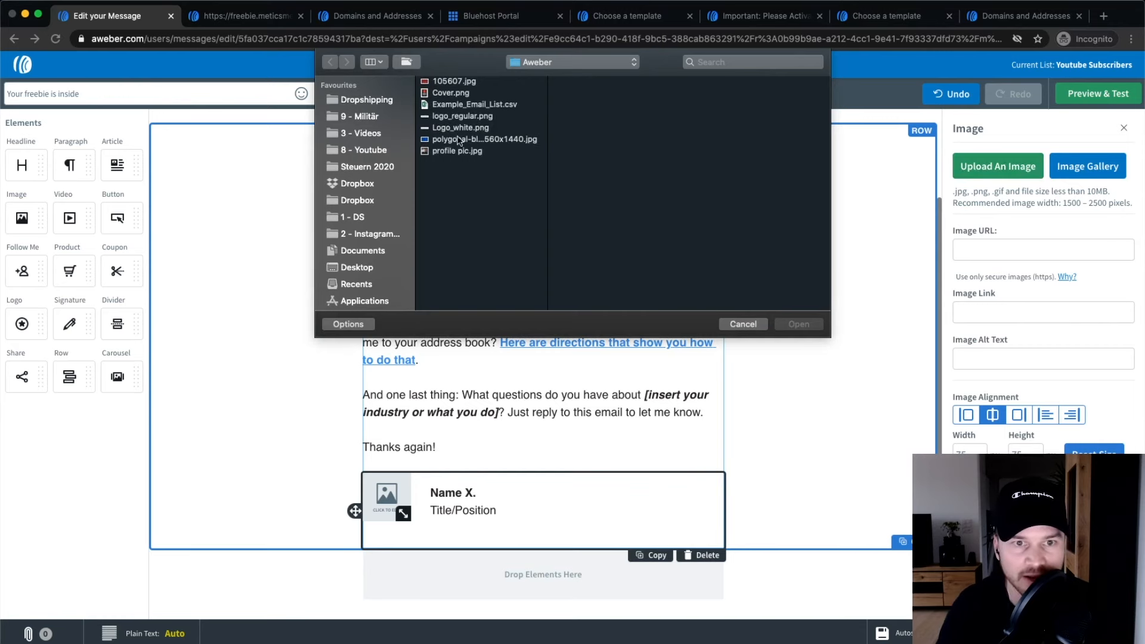
click(446, 152)
click(805, 327)
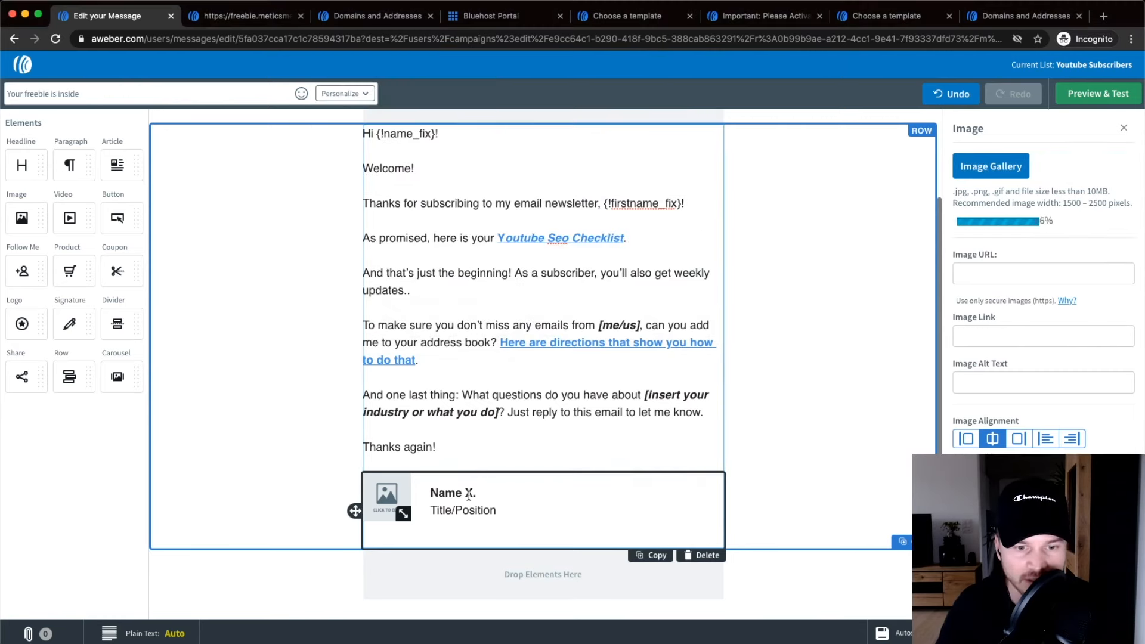
Replace Name X. with the sender's first name and Title/Position with 'Metics Media'.
drag(438, 492, 518, 494)
key(BackSpace)
key(BackSpace)
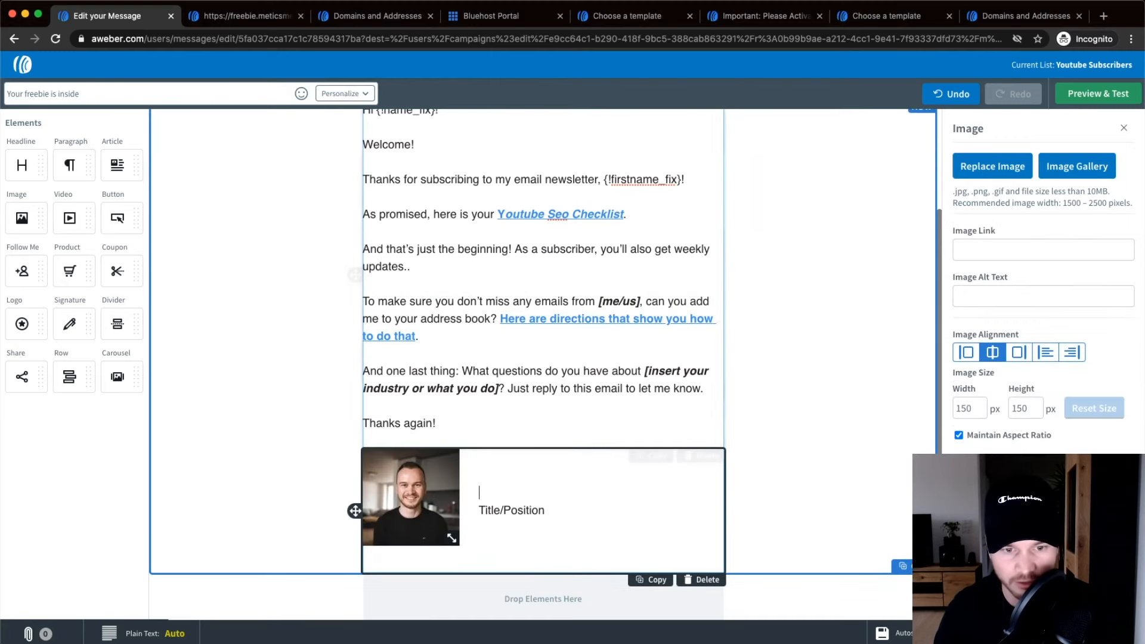
text(Simoiin)
key(BackSpace)
key(BackSpace)
text(n)
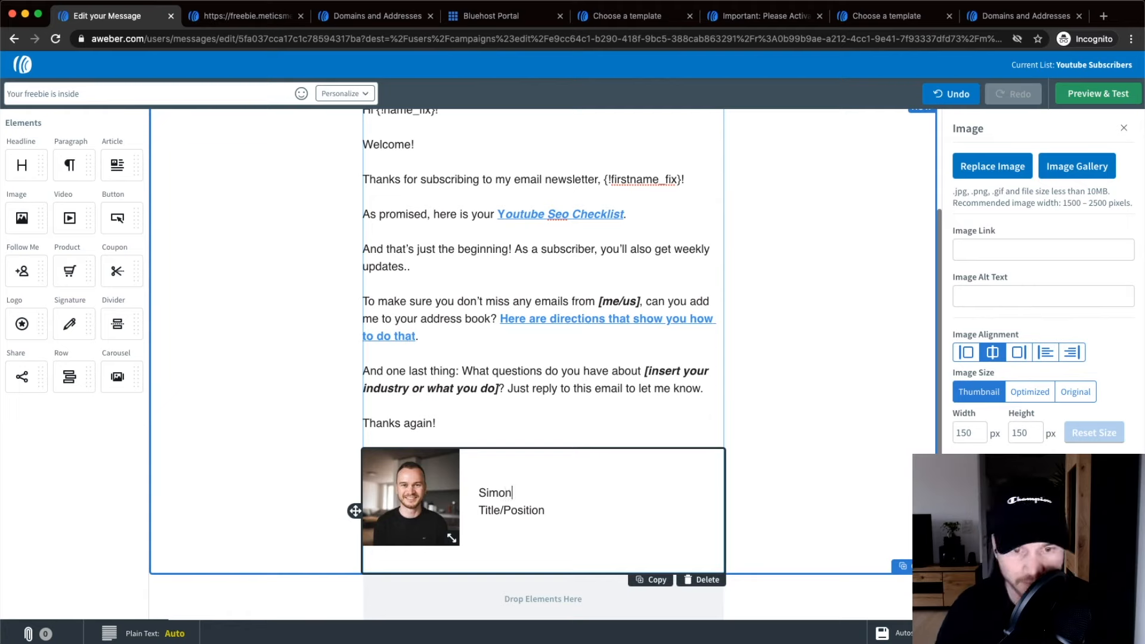
drag(541, 511, 472, 508)
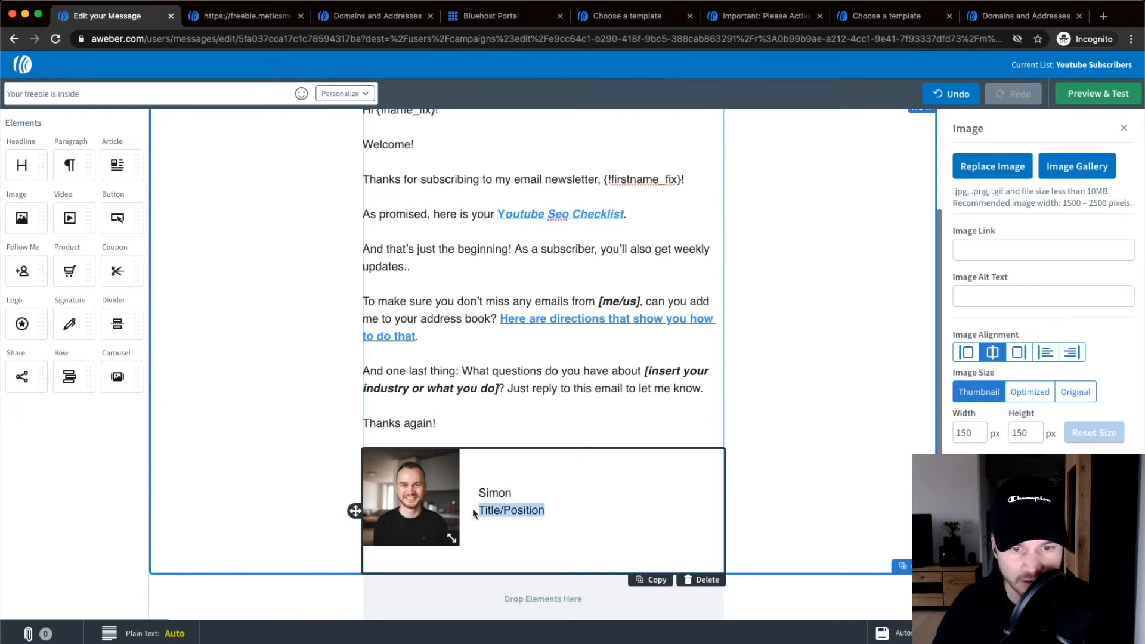
text(Metis)
key(BackSpace)
text(cs Meida)
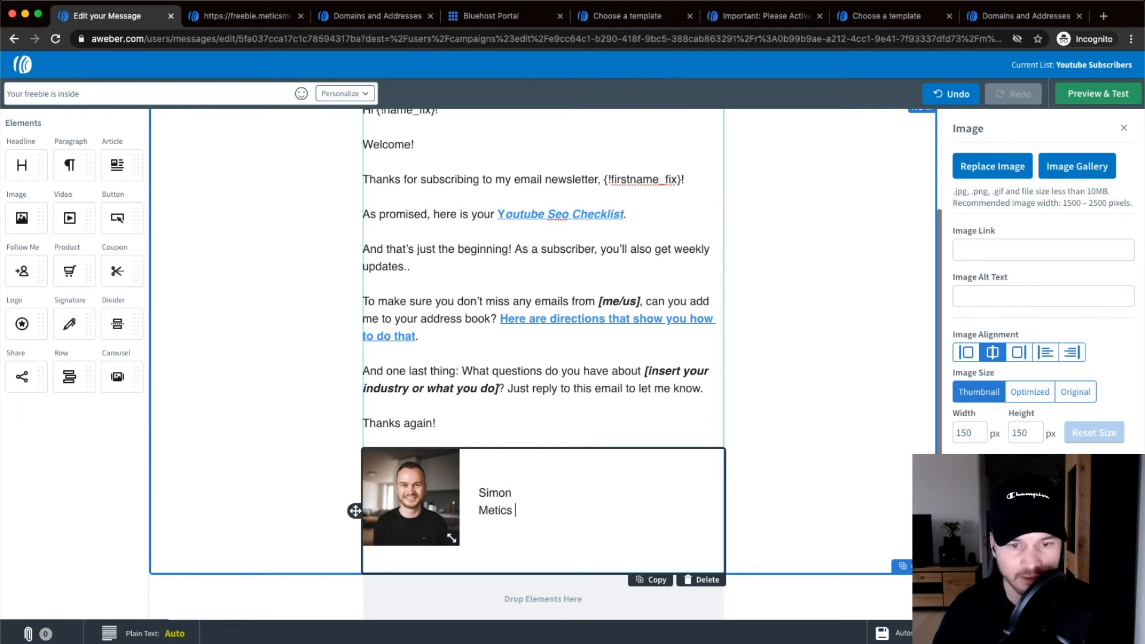
key(BackSpace)
key(BackSpace)
key(BackSpace)
key(BackSpace)
text(edia)
click(767, 463)
scroll(767, 462, up, 2)
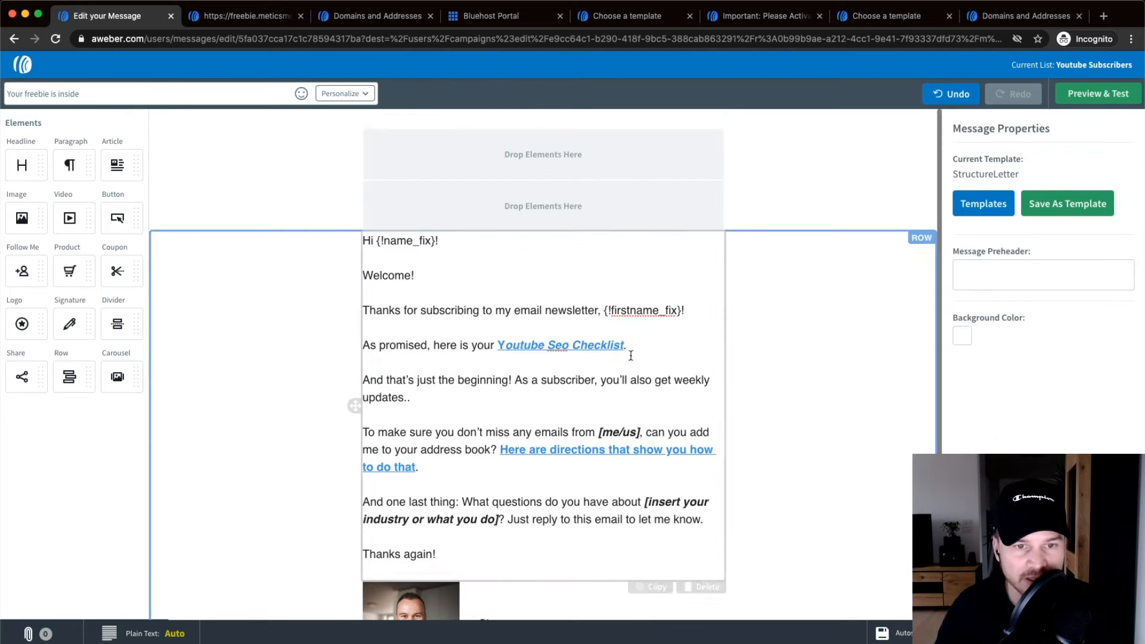
scroll(635, 364, down, 1)
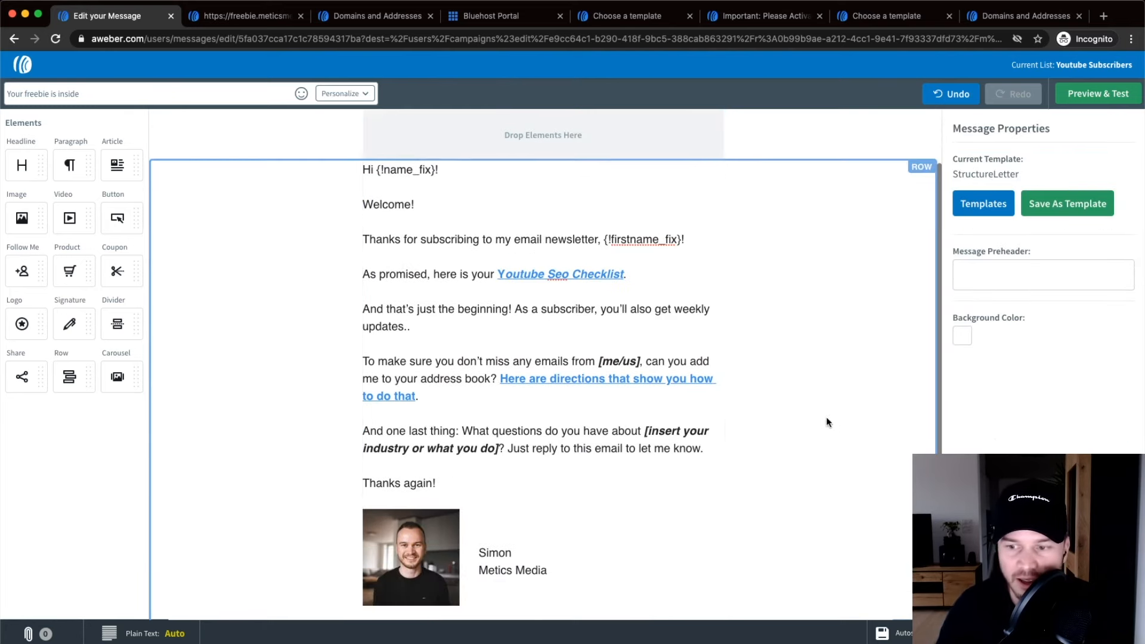
scroll(819, 421, down, 2)
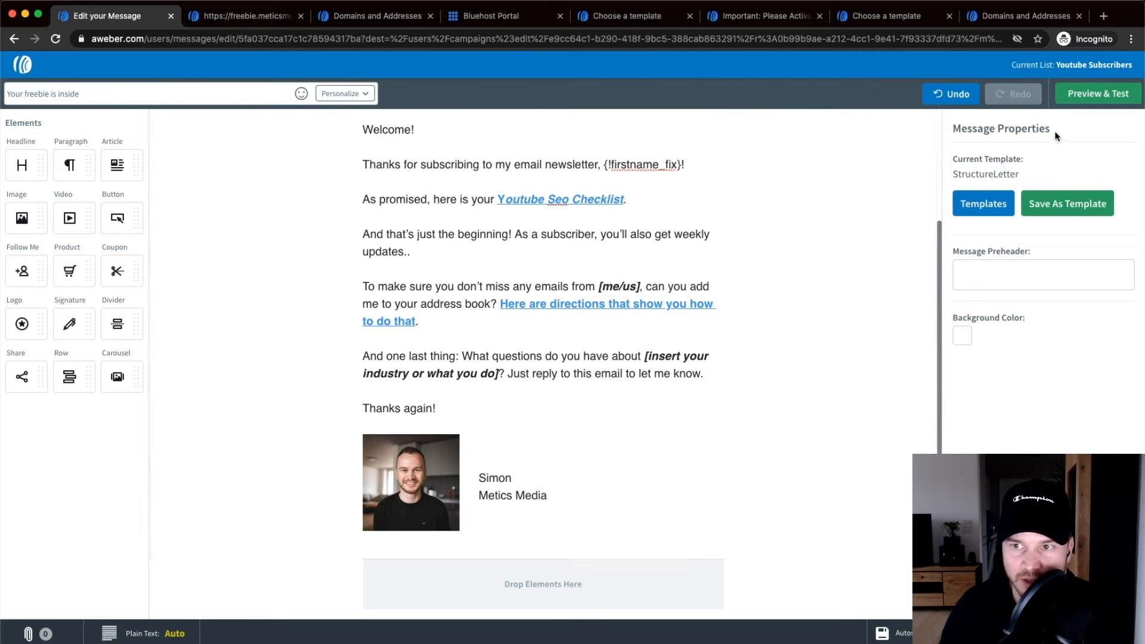
click(1082, 96)
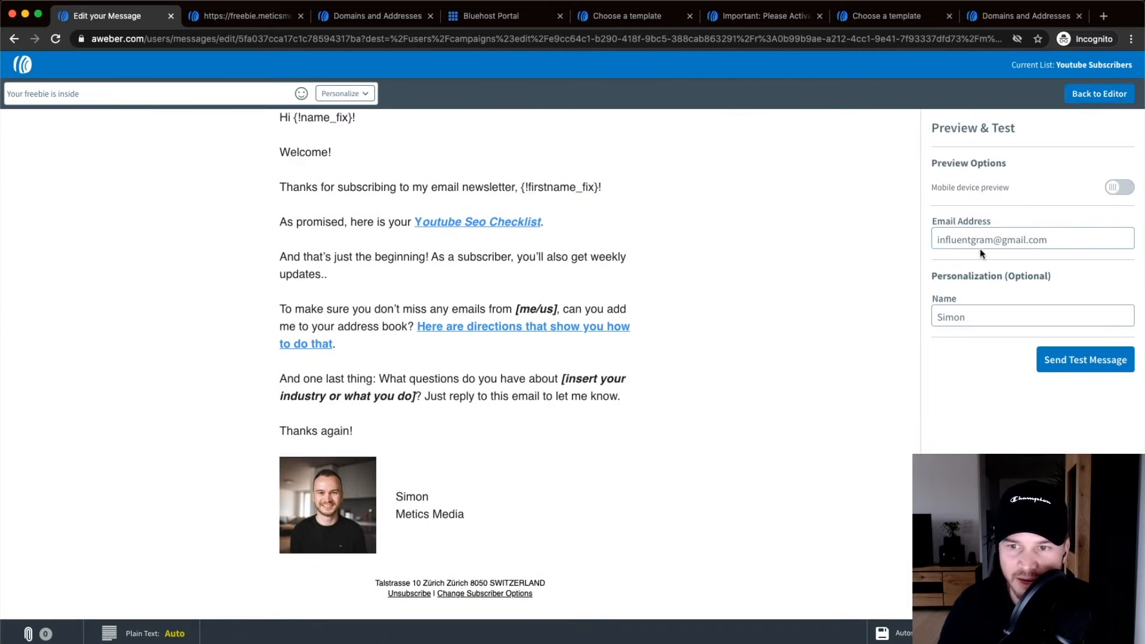
drag(1053, 240, 918, 239)
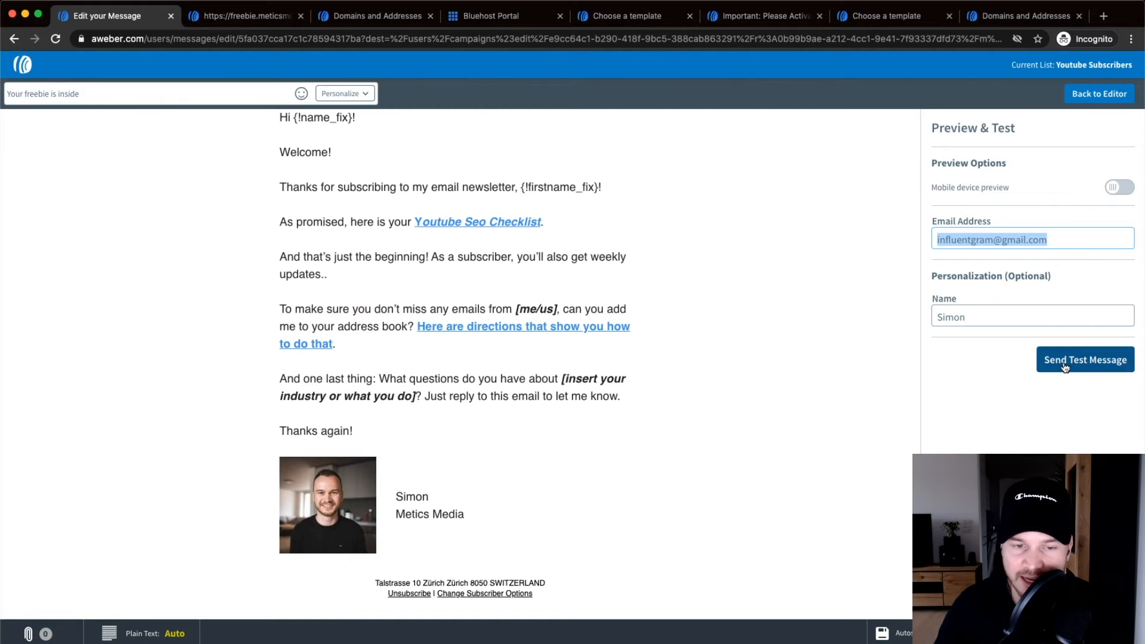
click(830, 344)
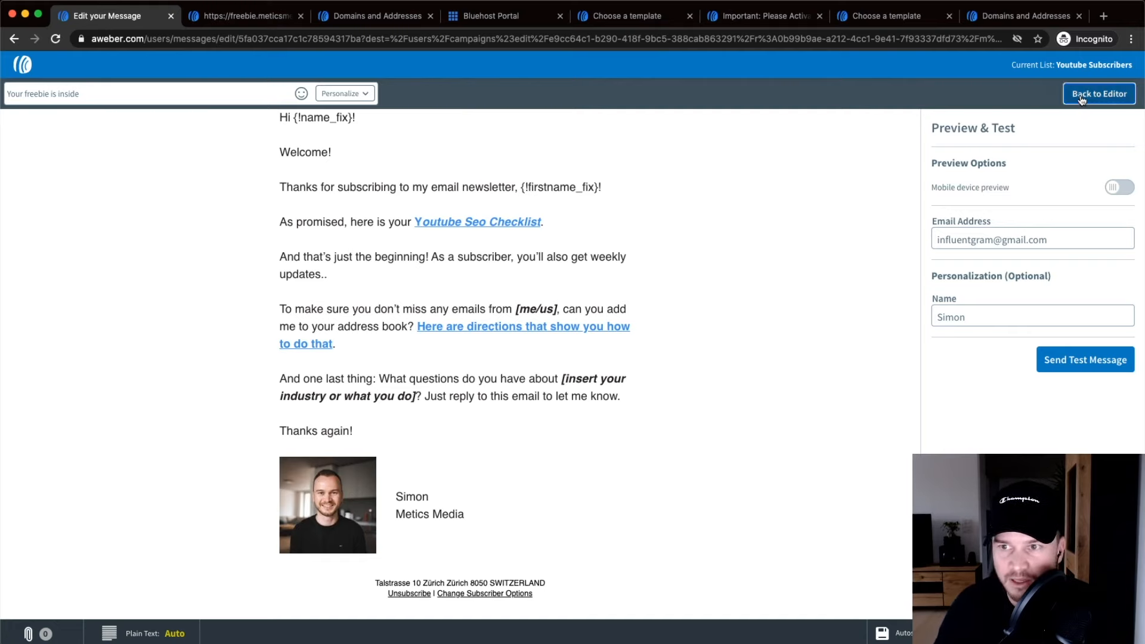
click(1099, 94)
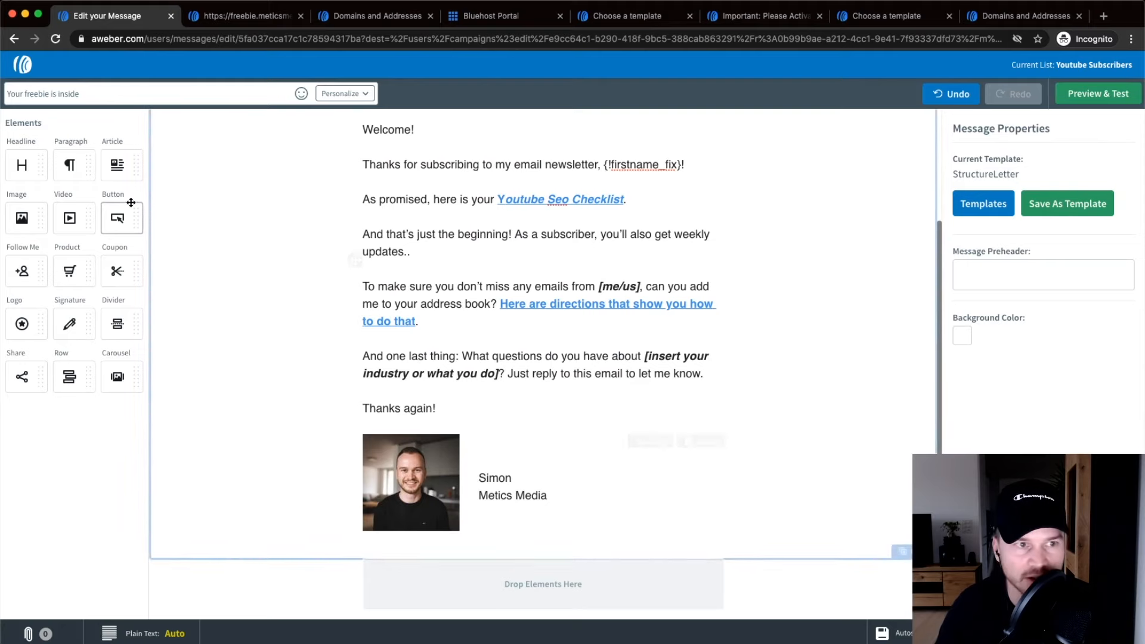
Replace the subject line with 'Welcome! Here's your youtube checklist..'.
drag(103, 93, 2, 94)
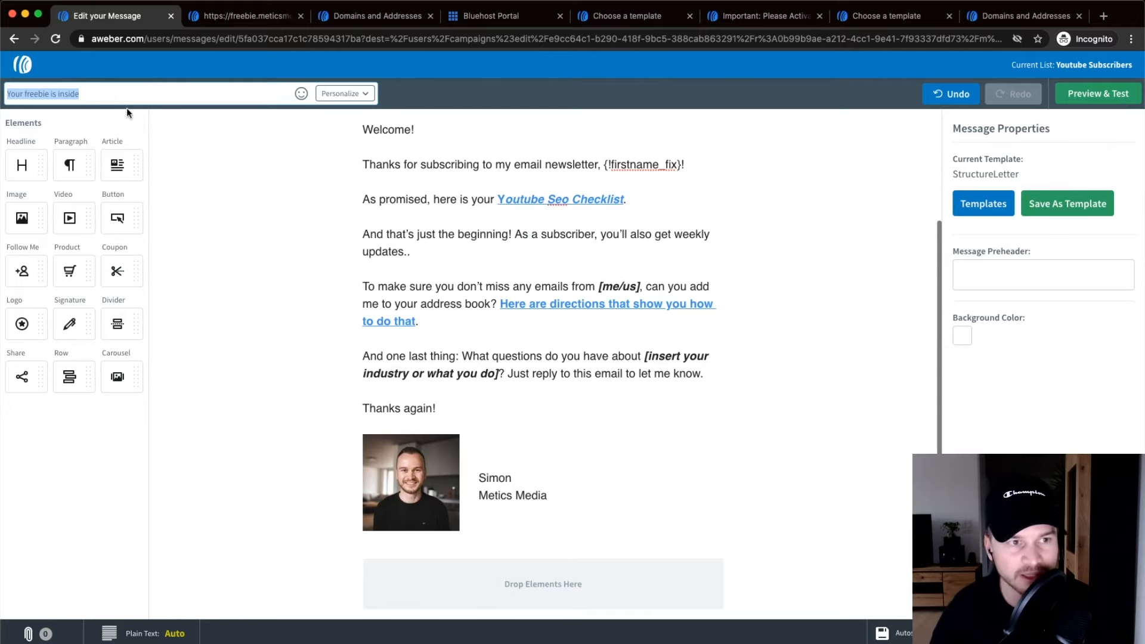
scroll(39, 100, up, 5)
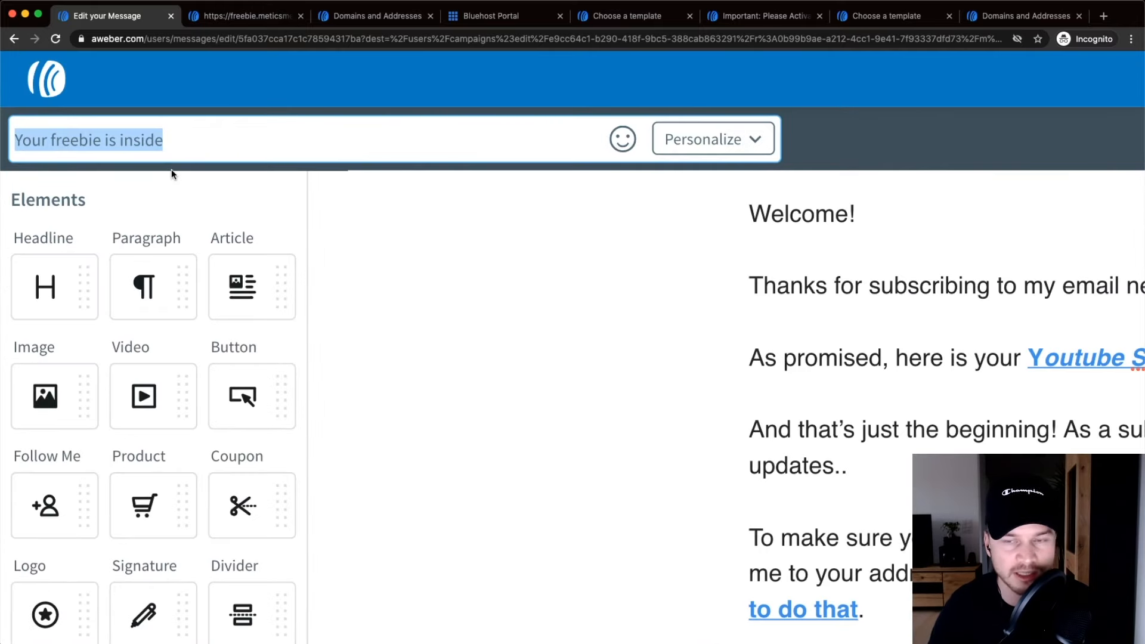
text(Welco)
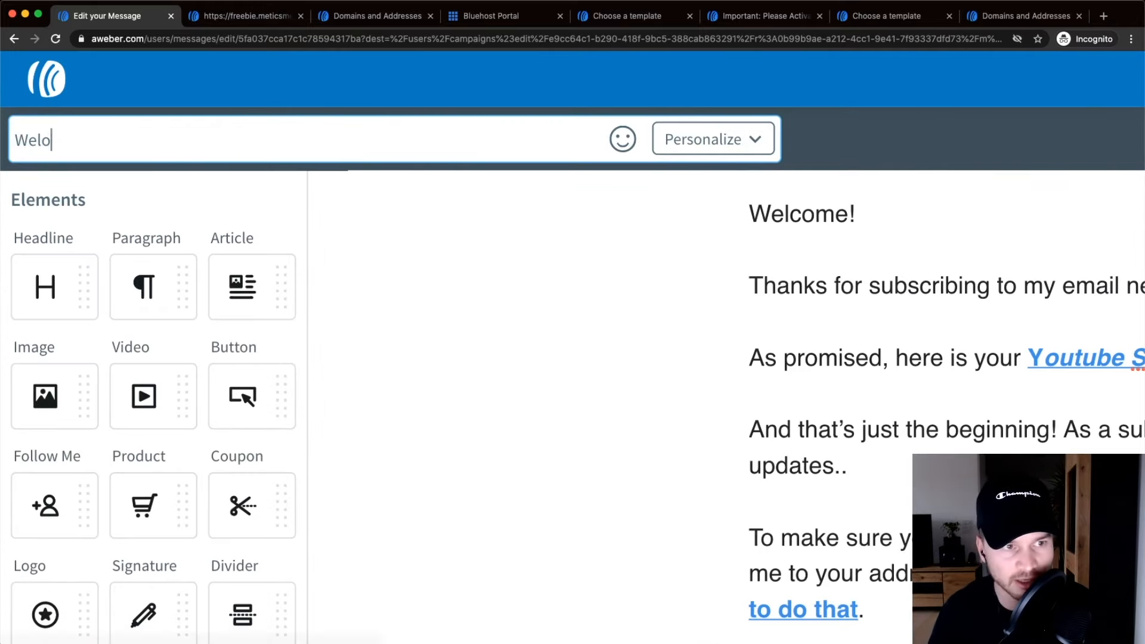
text(me! here's)
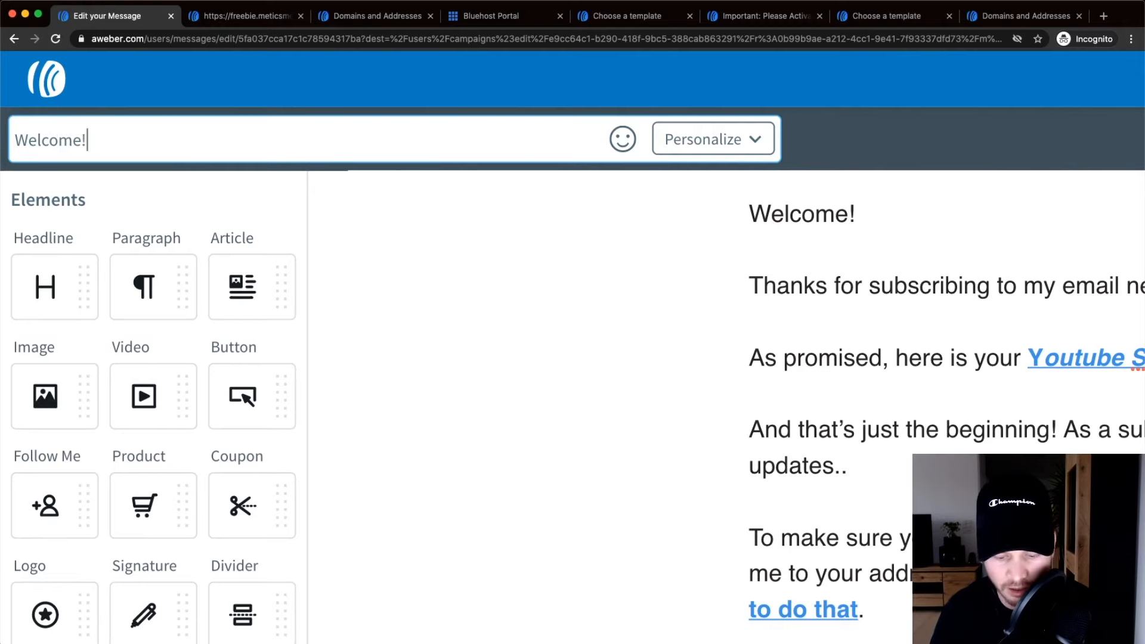
key(BackSpace)
key(BackSpace)
key(BackSpace)
key(BackSpace)
key(BackSpace)
key(BackSpace)
text(H)
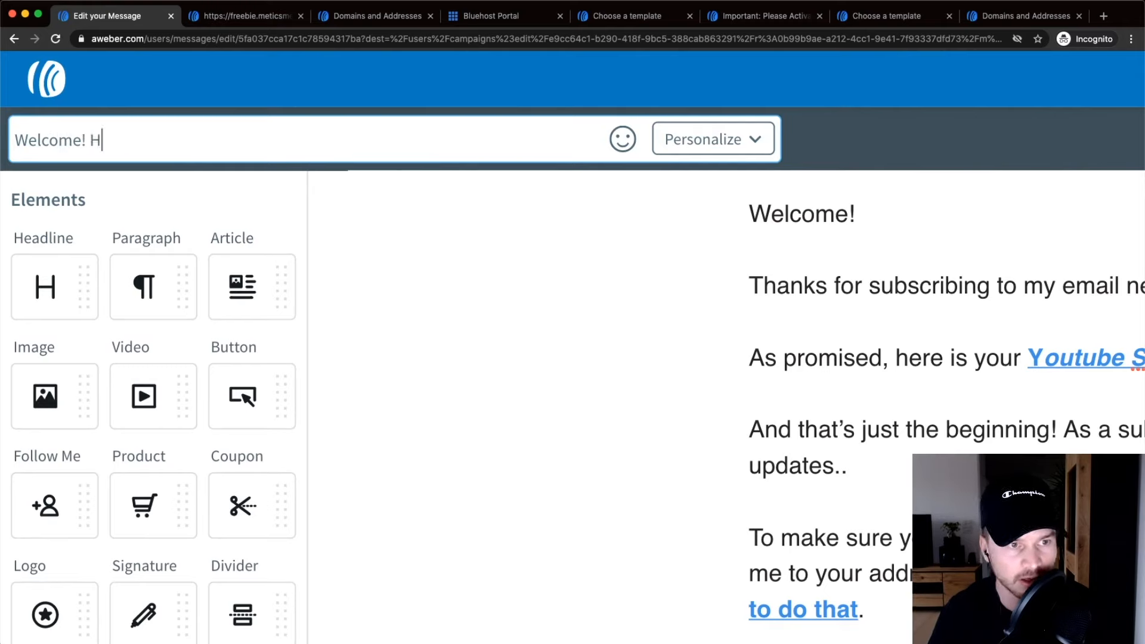
text(ere's your checklis)
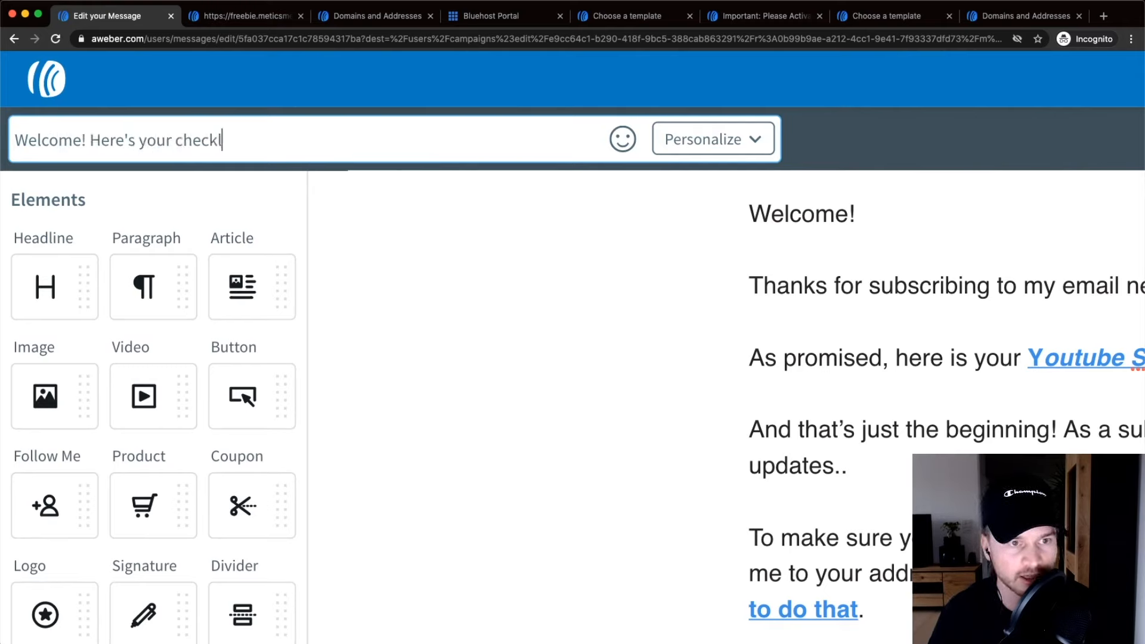
key(BackSpace)
key(BackSpace)
key(BackSpace)
key(BackSpace)
key(BackSpace)
key(BackSpace)
key(BackSpace)
key(BackSpace)
text(yout)
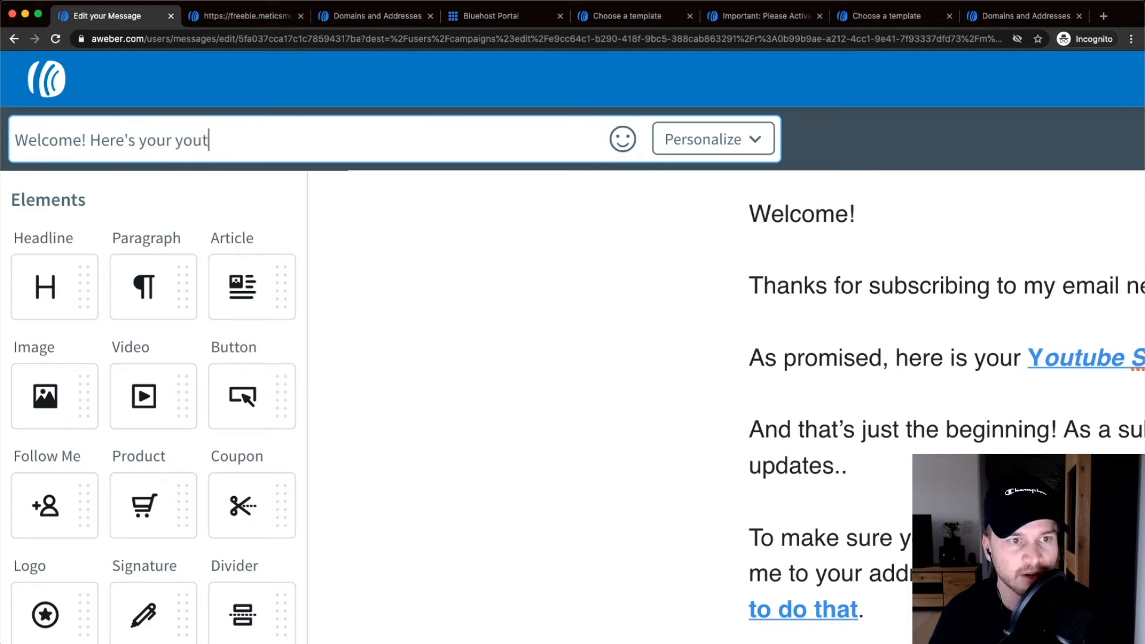
text(ube checklist)
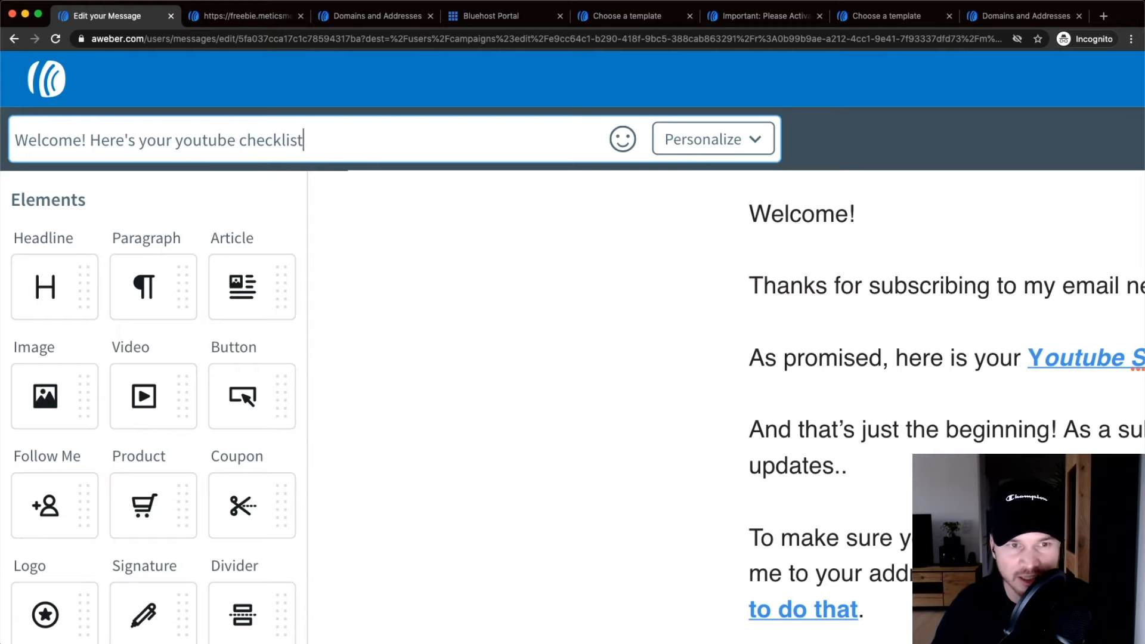
text(..)
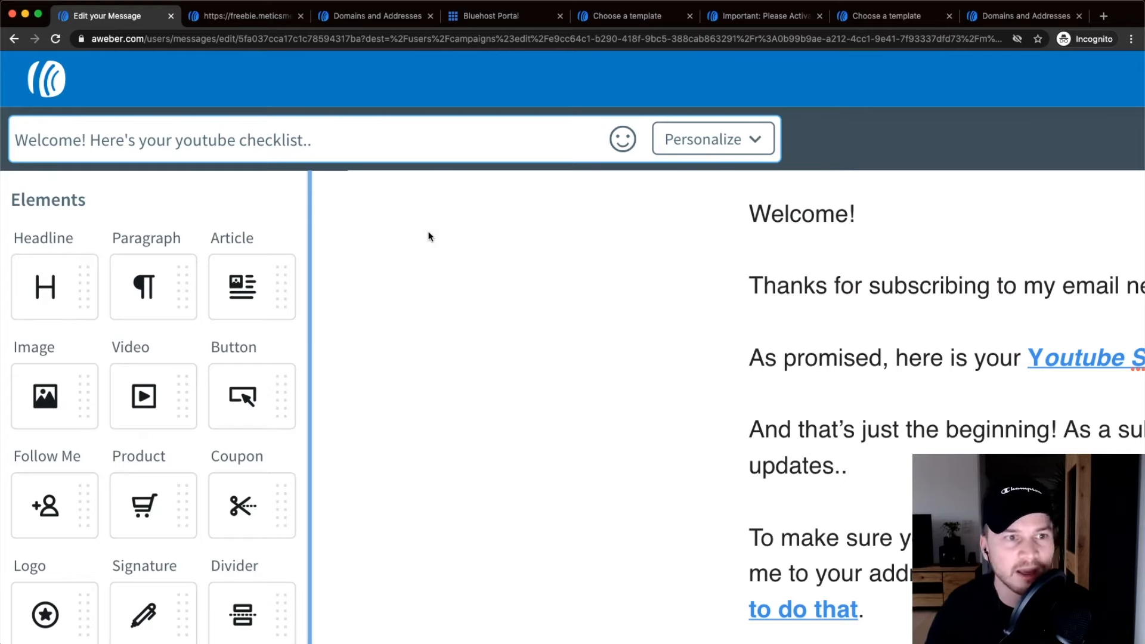
scroll(289, 179, down, 5)
Insert a 2-day Wait as step 4, then an empty Send a Message step after it.
scroll(334, 184, up, 2)
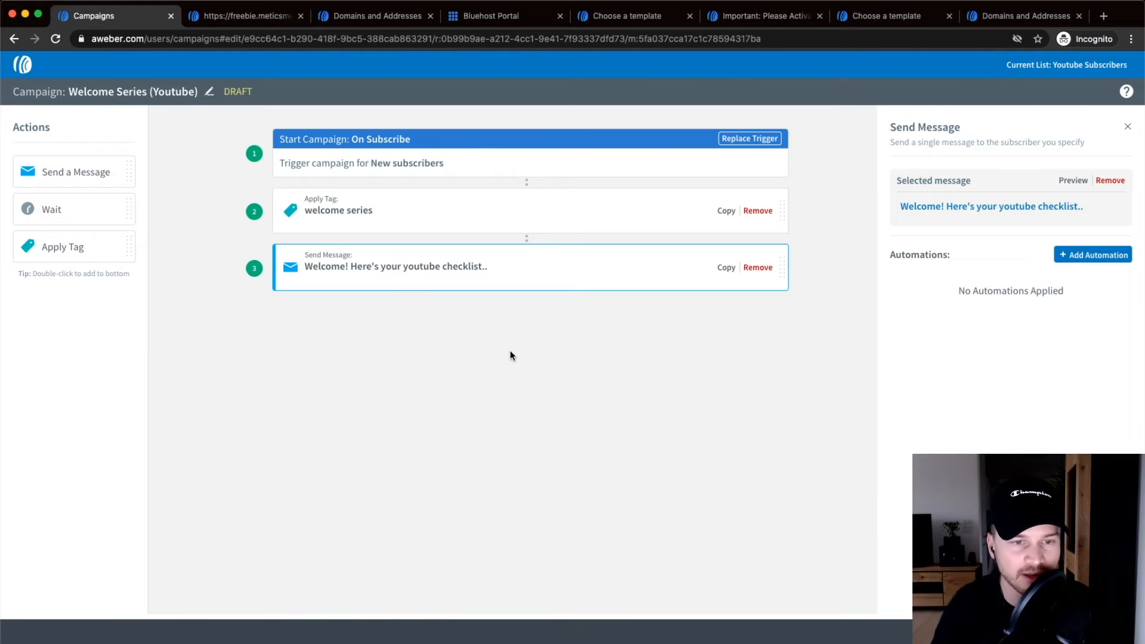
click(349, 327)
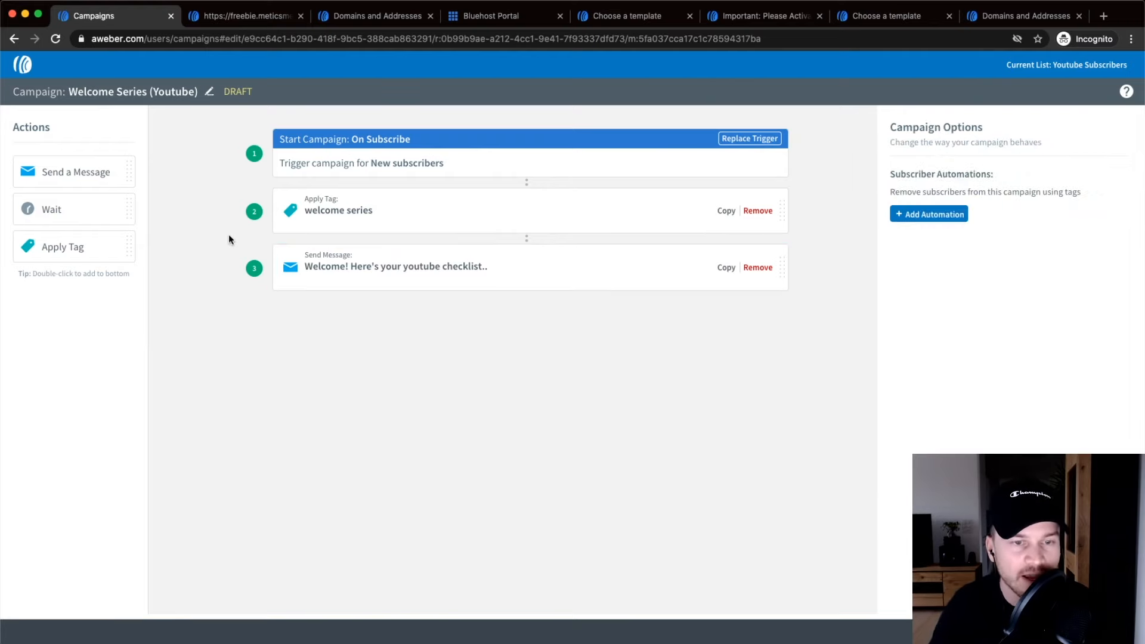
drag(56, 209, 456, 331)
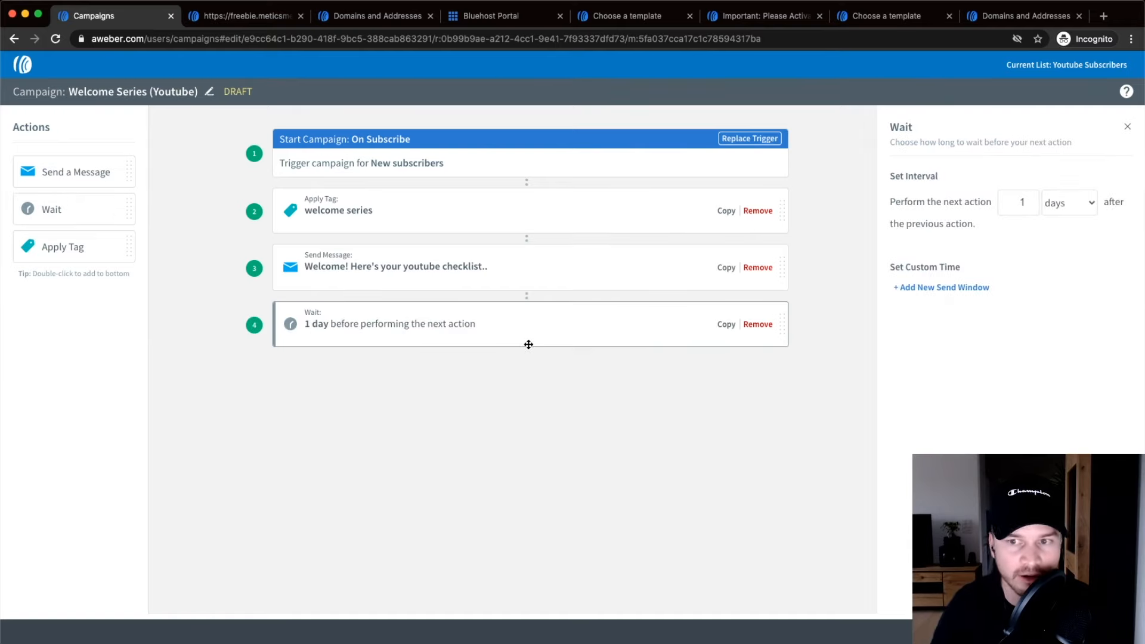
click(1026, 202)
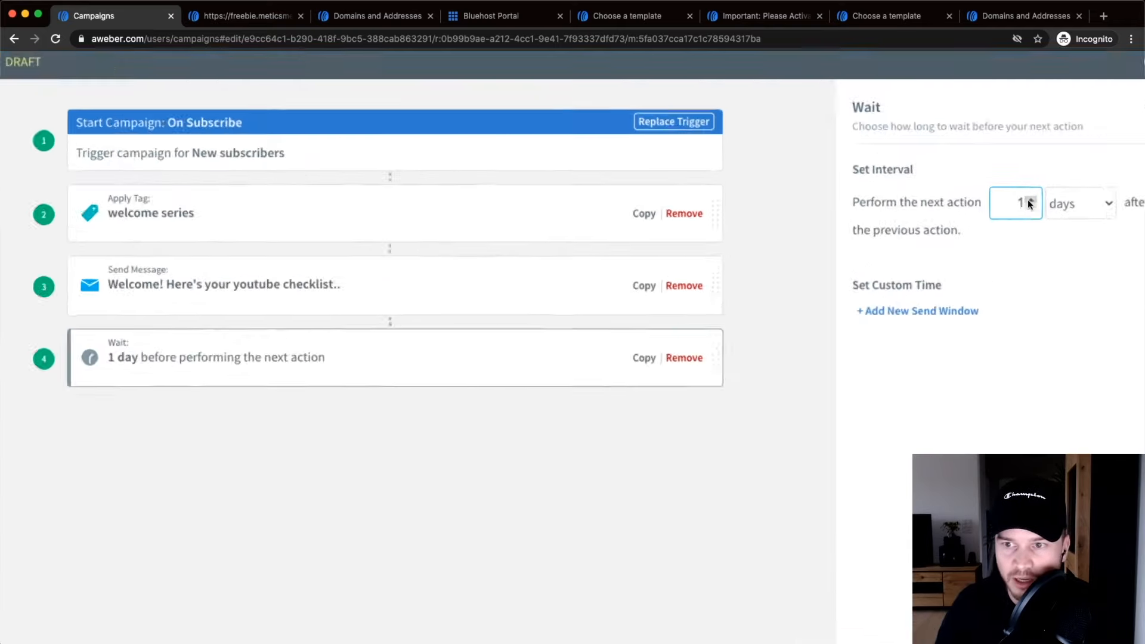
click(1027, 200)
click(252, 492)
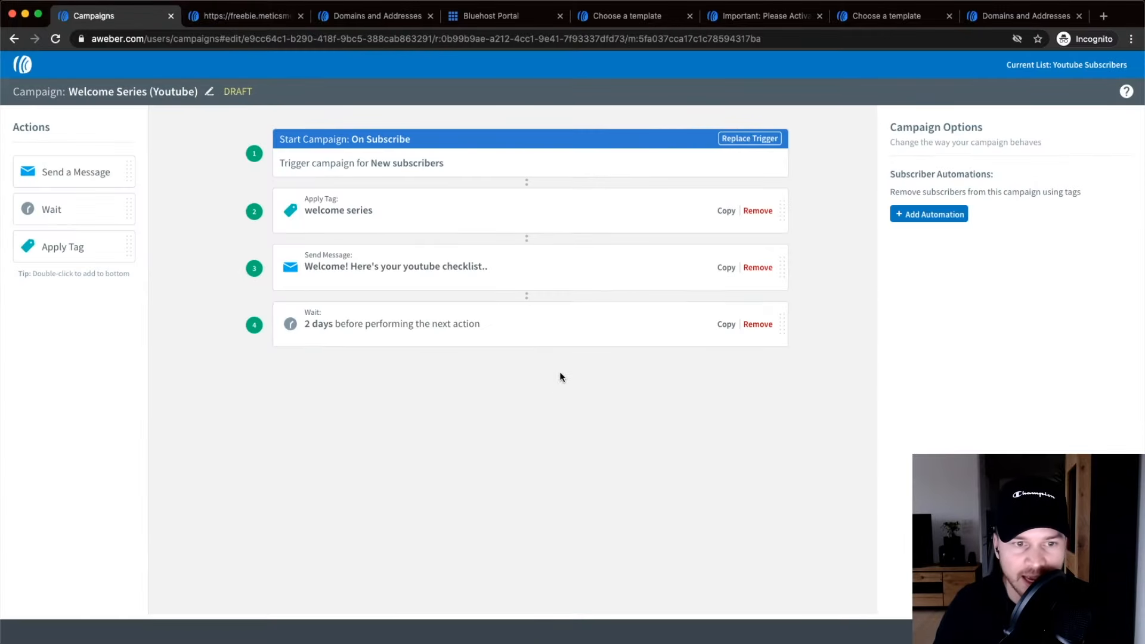
drag(76, 173, 506, 366)
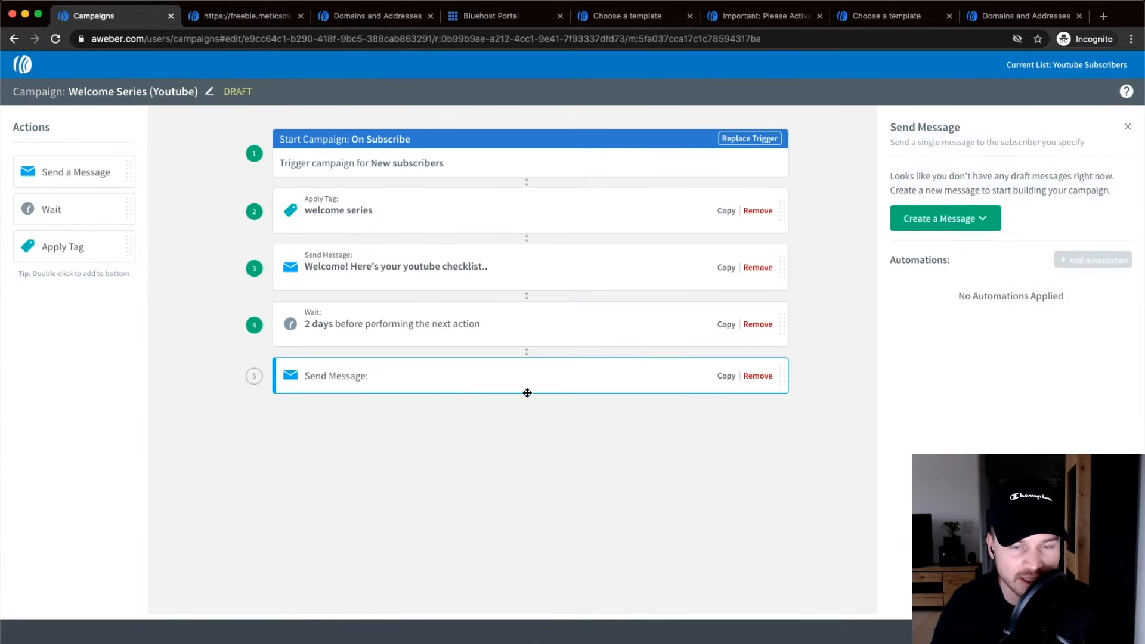
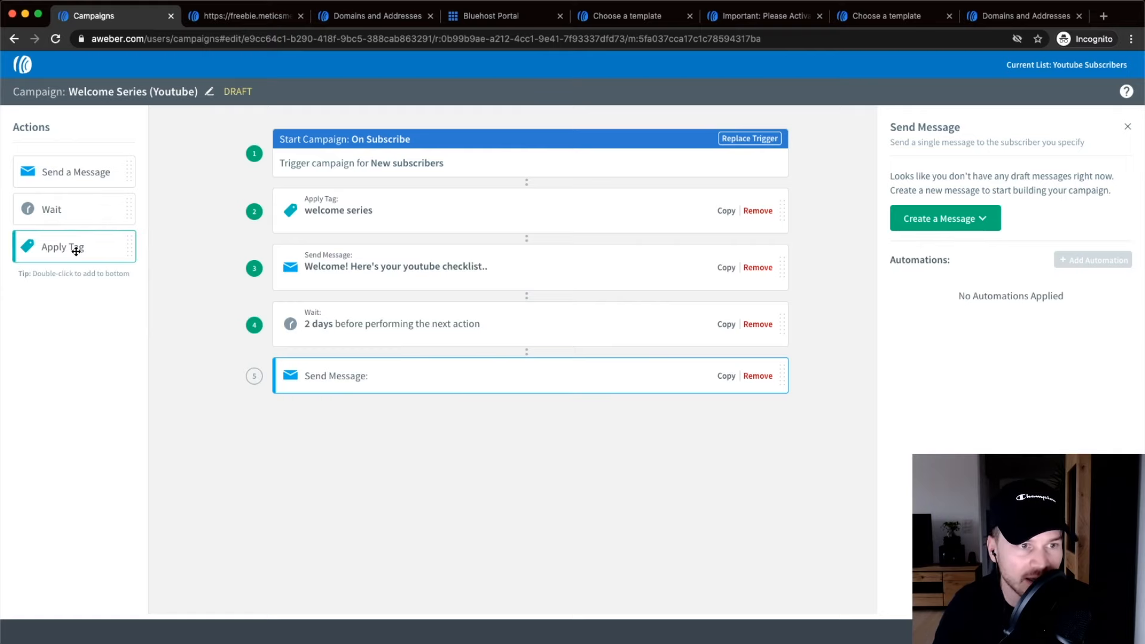
Append an Apply Tag step to the end of the campaign.
drag(69, 248, 496, 441)
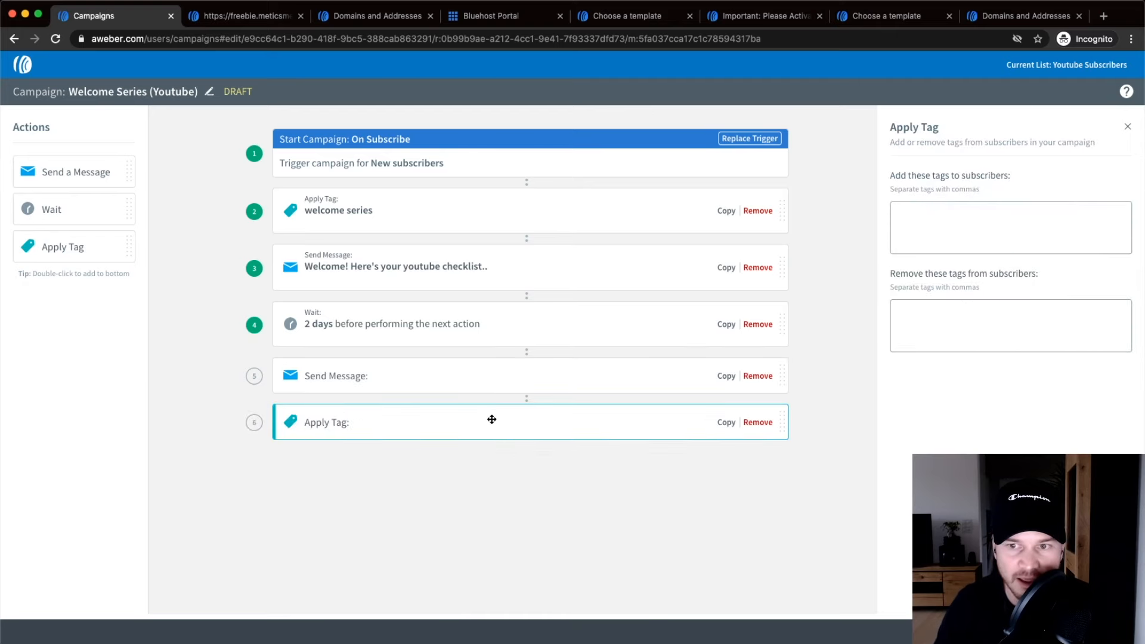
scroll(949, 321, up, 4)
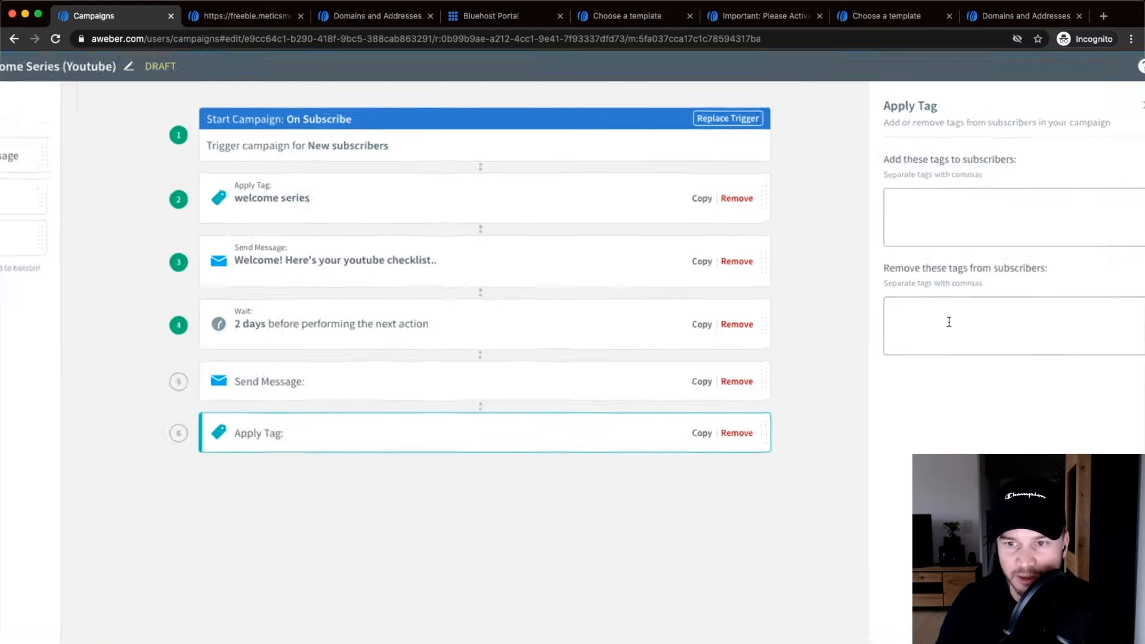
scroll(984, 282, right, 1)
Make the step remove the 'welcome series' tag, then save and exit the campaign.
click(879, 324)
scroll(878, 324, down, 4)
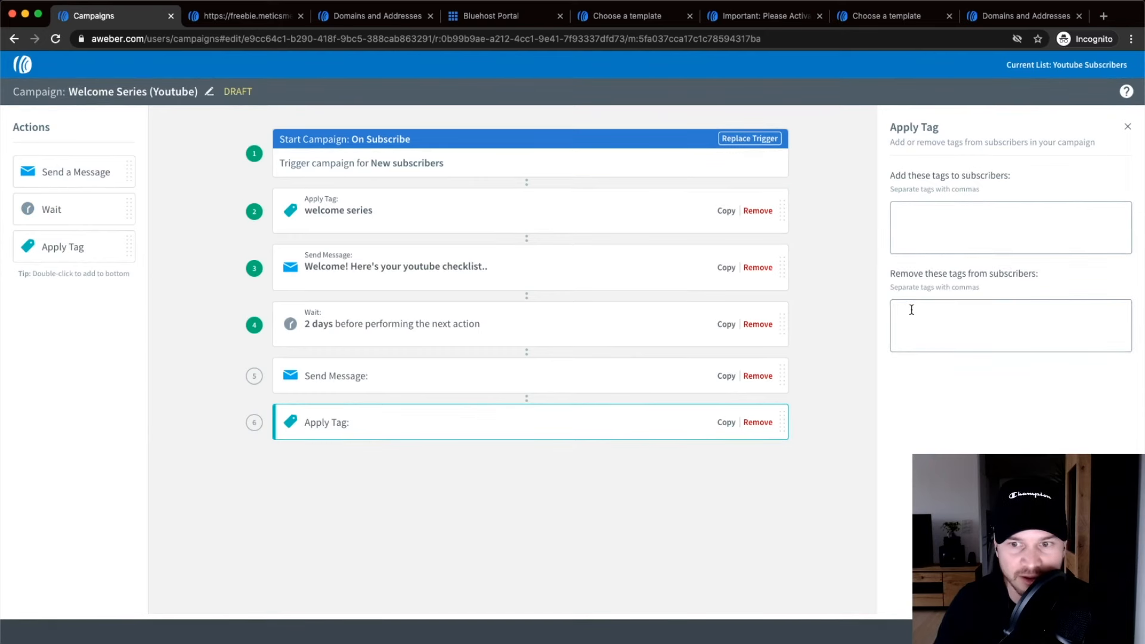
text(wec)
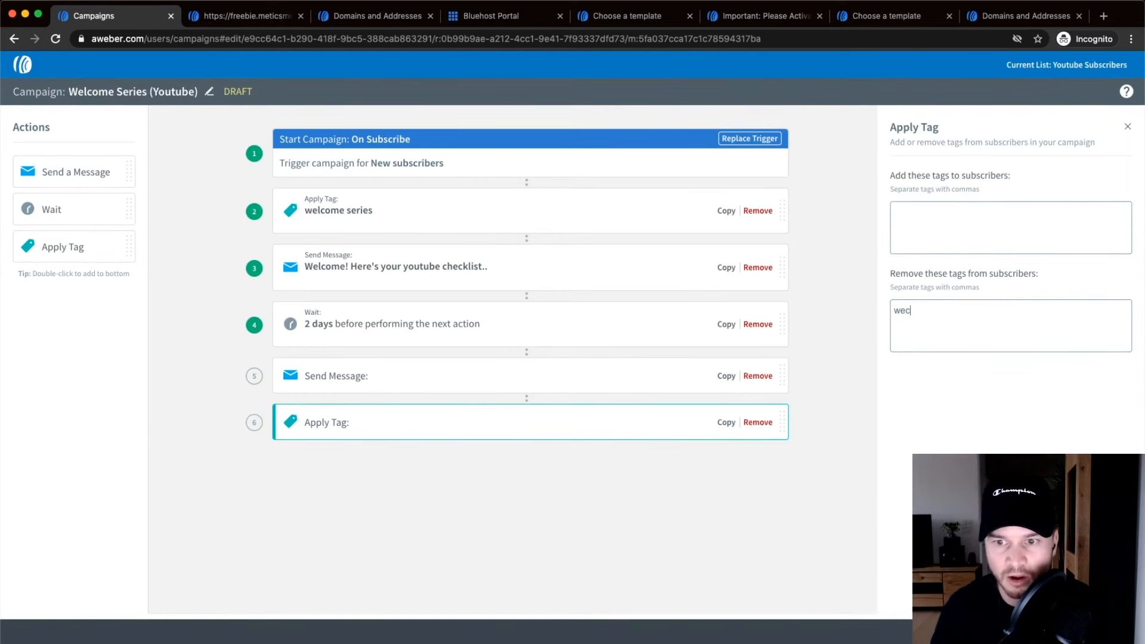
key(BackSpace)
text(lcome srei)
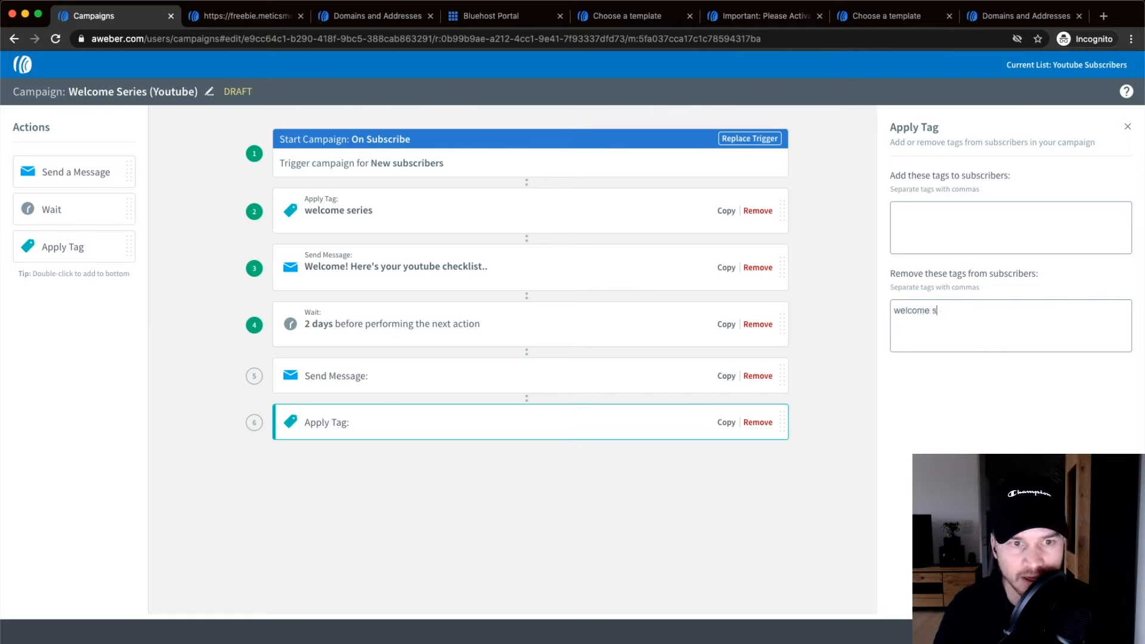
key(BackSpace)
key(BackSpace)
key(BackSpace)
text(erei)
key(BackSpace)
key(BackSpace)
text(ie)
key(BackSpace)
key(BackSpace)
text(ies)
key(Return)
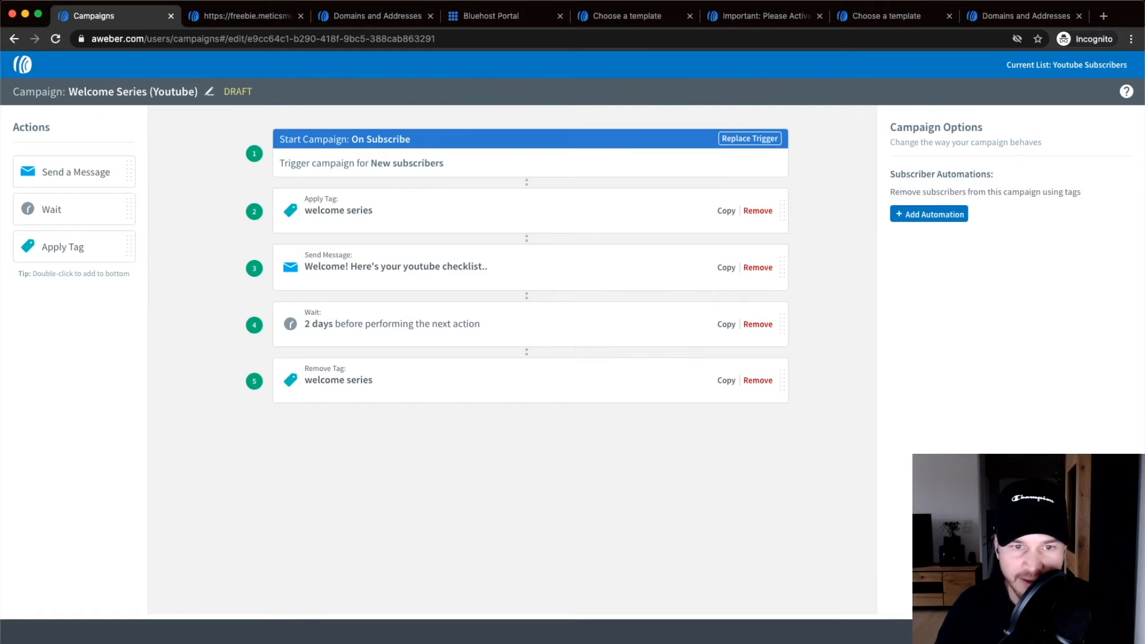
click(1090, 631)
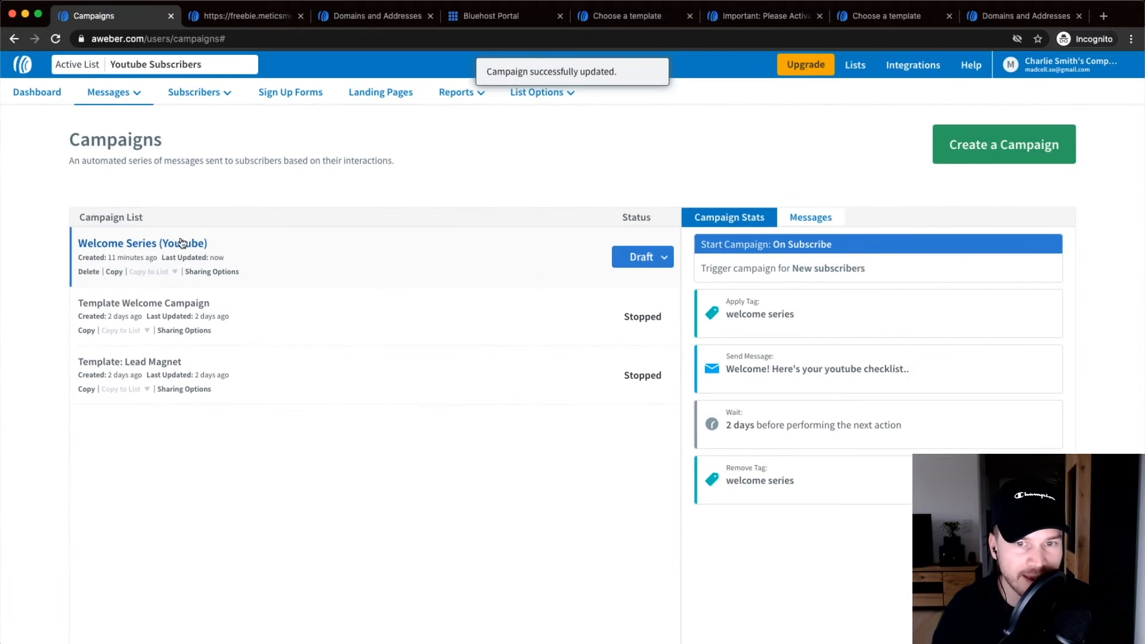
Switch the Welcome Series (Youtube) campaign from Draft to Active.
click(672, 260)
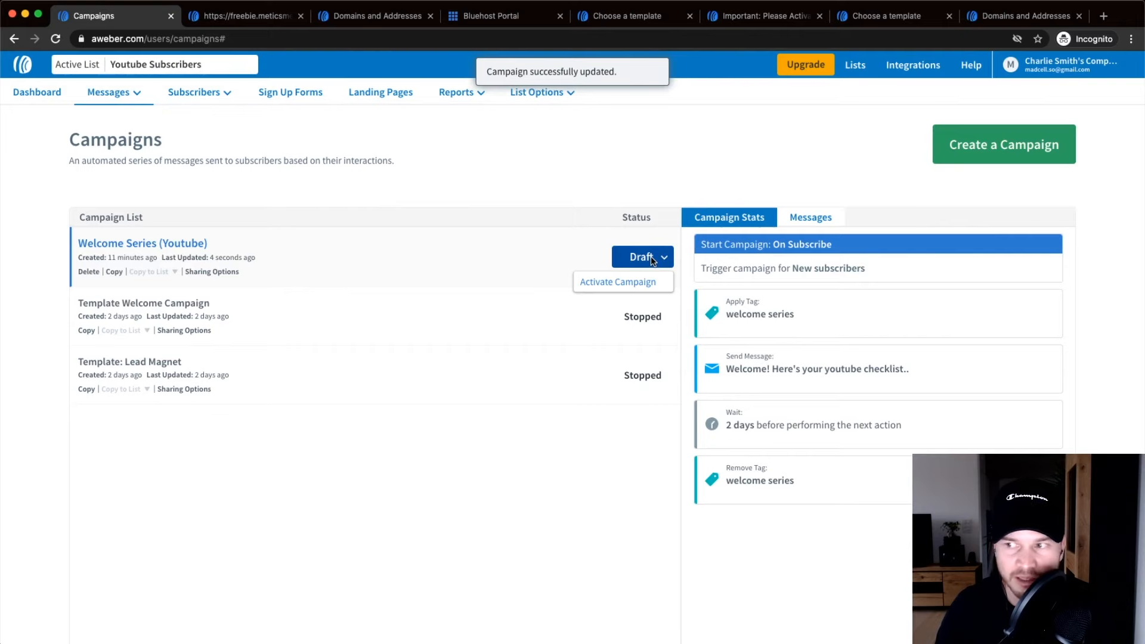
click(642, 285)
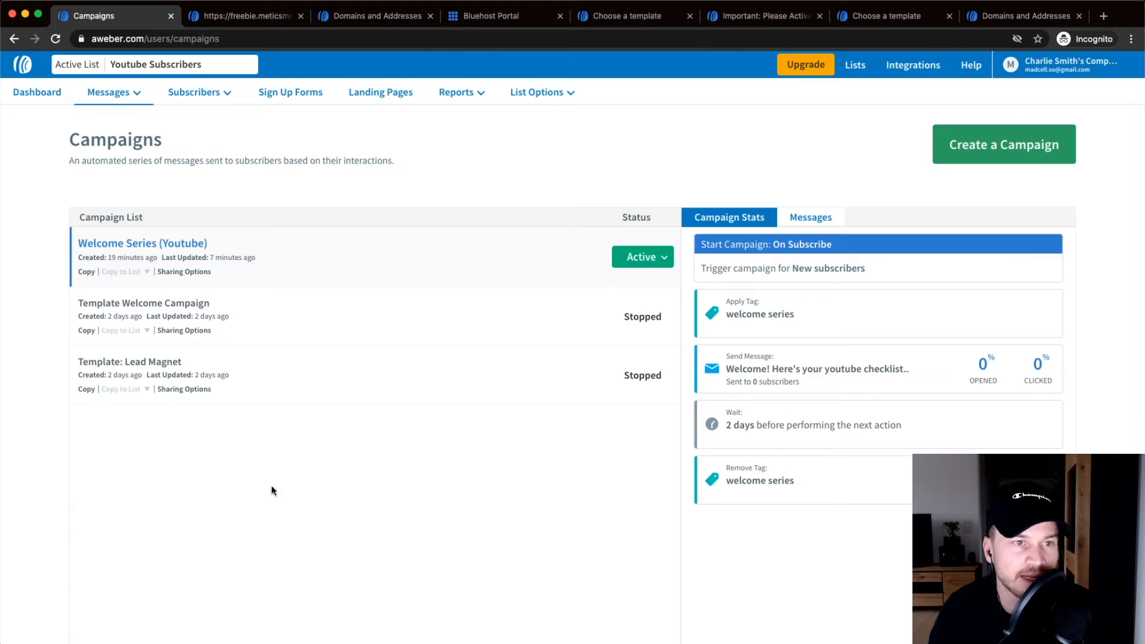
Go to Broadcasts and start a new Drag & Drop email using the Single Column / Hero template.
click(109, 94)
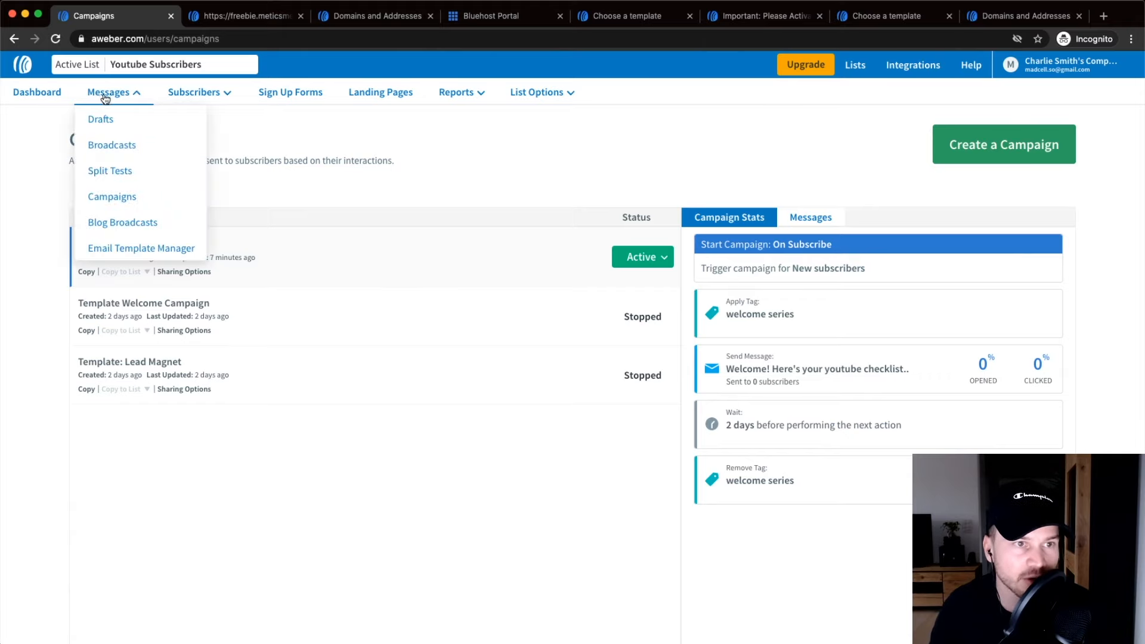
click(116, 145)
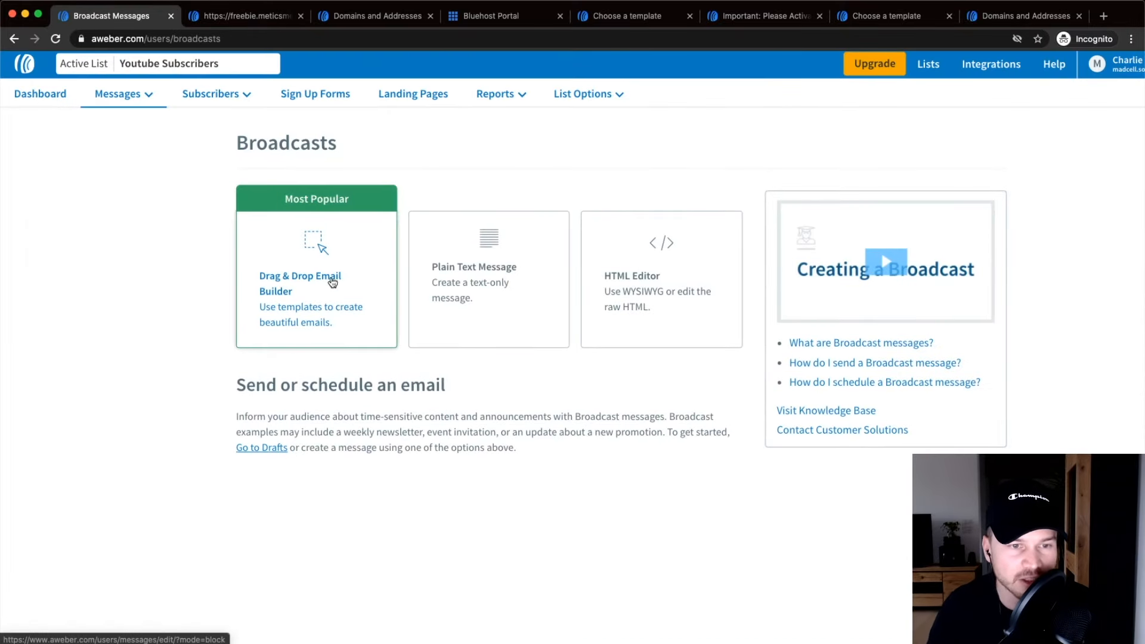
scroll(323, 264, up, 5)
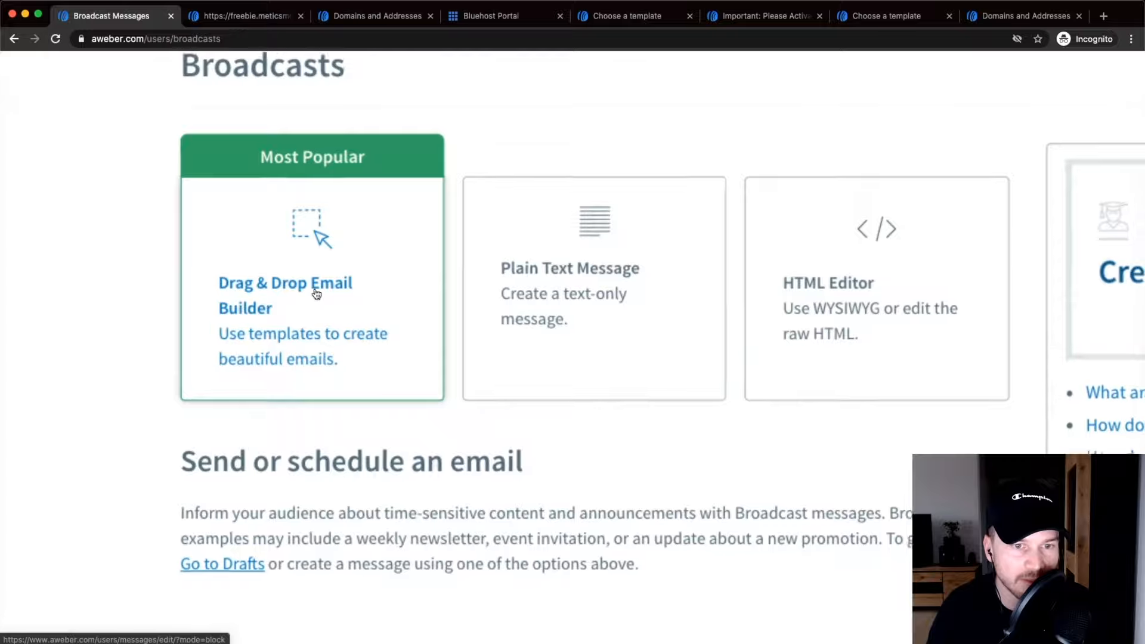
scroll(272, 305, down, 5)
click(313, 259)
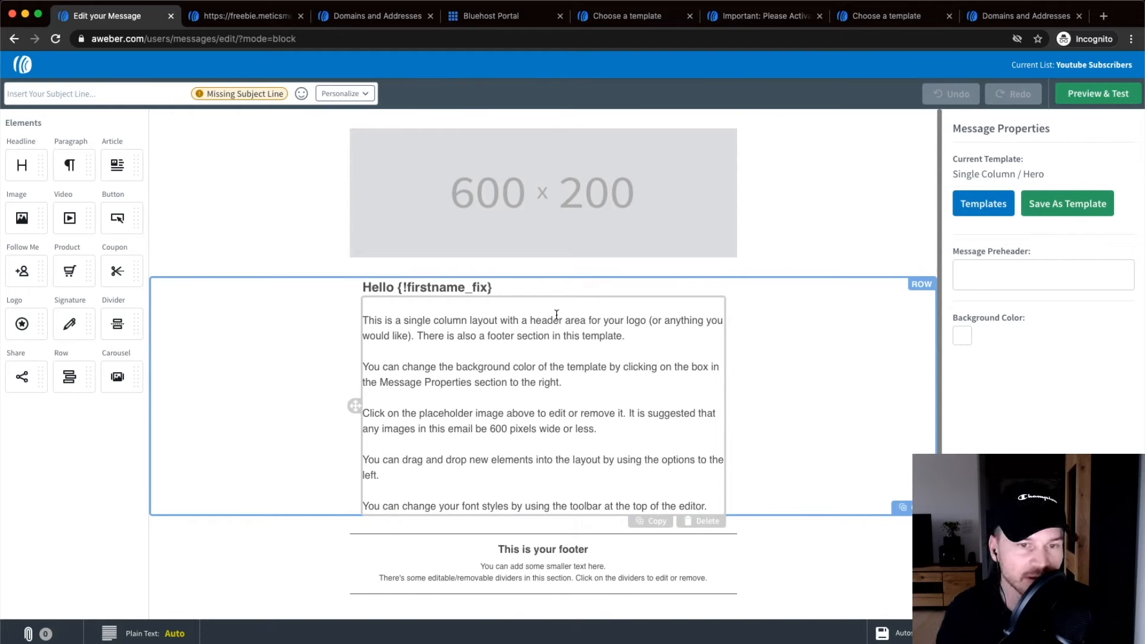
Delete the header image and replace the body text with lines 'fewfewf' and 'bfouwefew'.
click(511, 198)
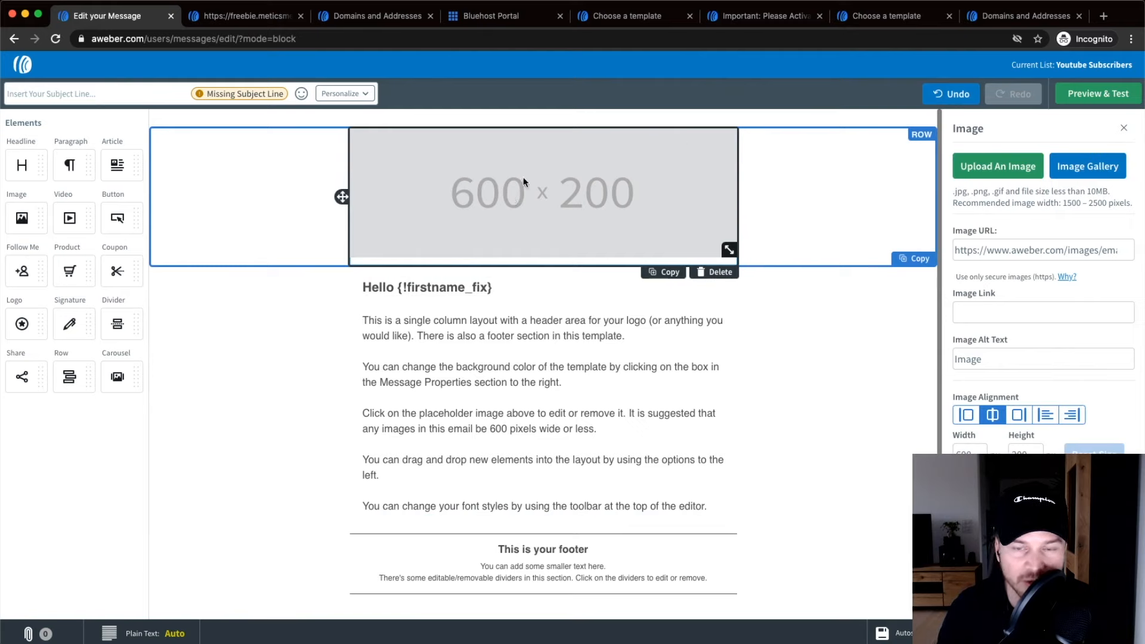
click(715, 272)
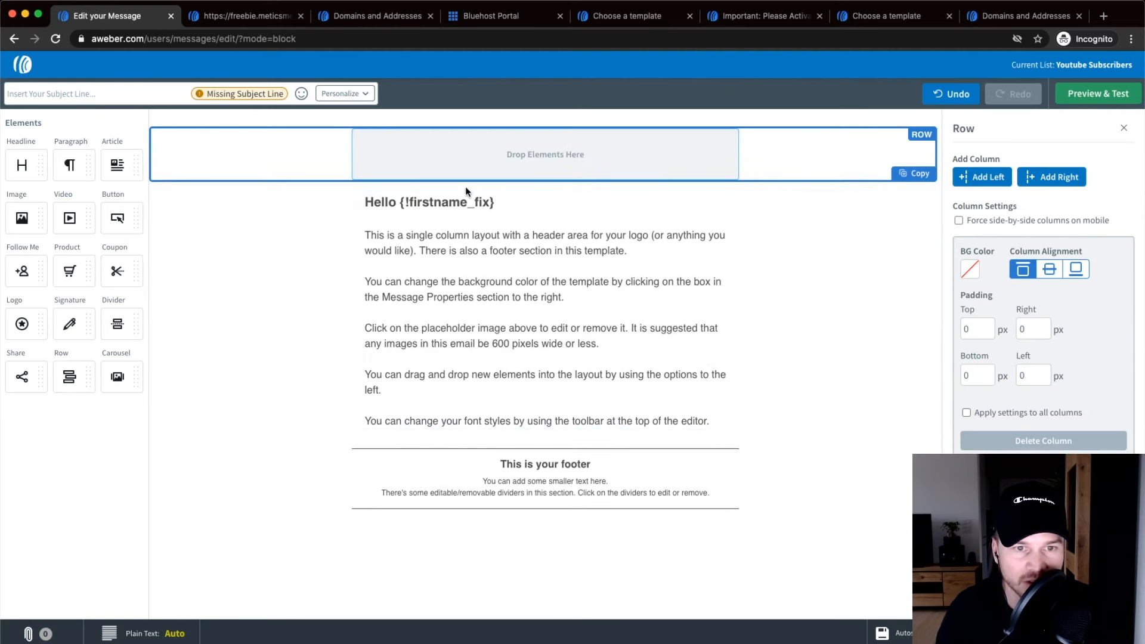
drag(366, 235, 709, 416)
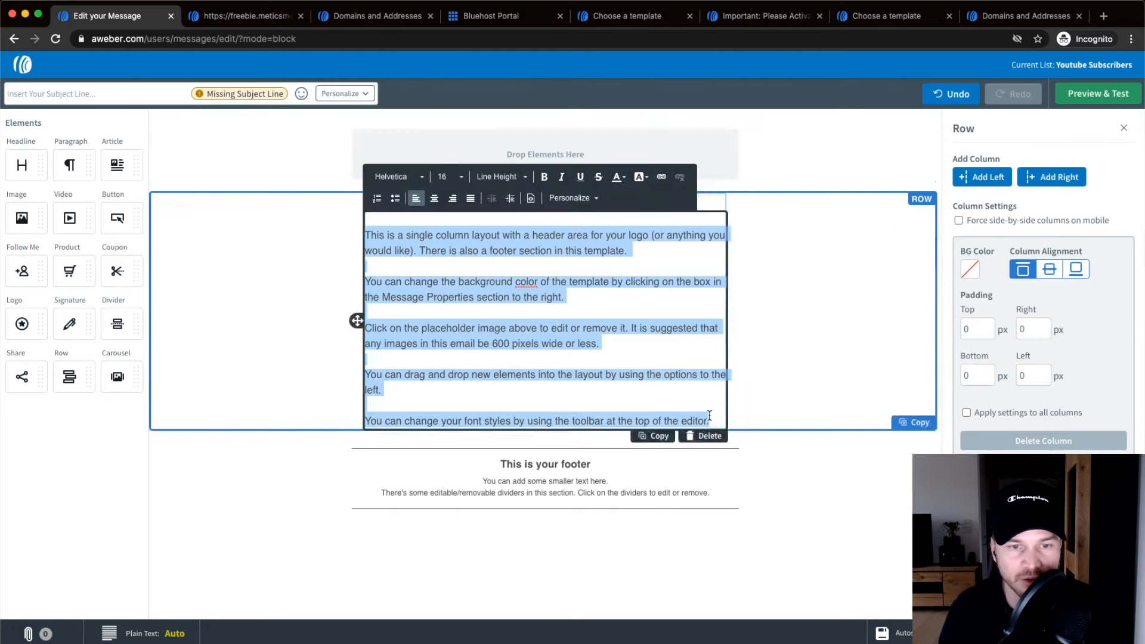
text(fewfewf)
key(Return)
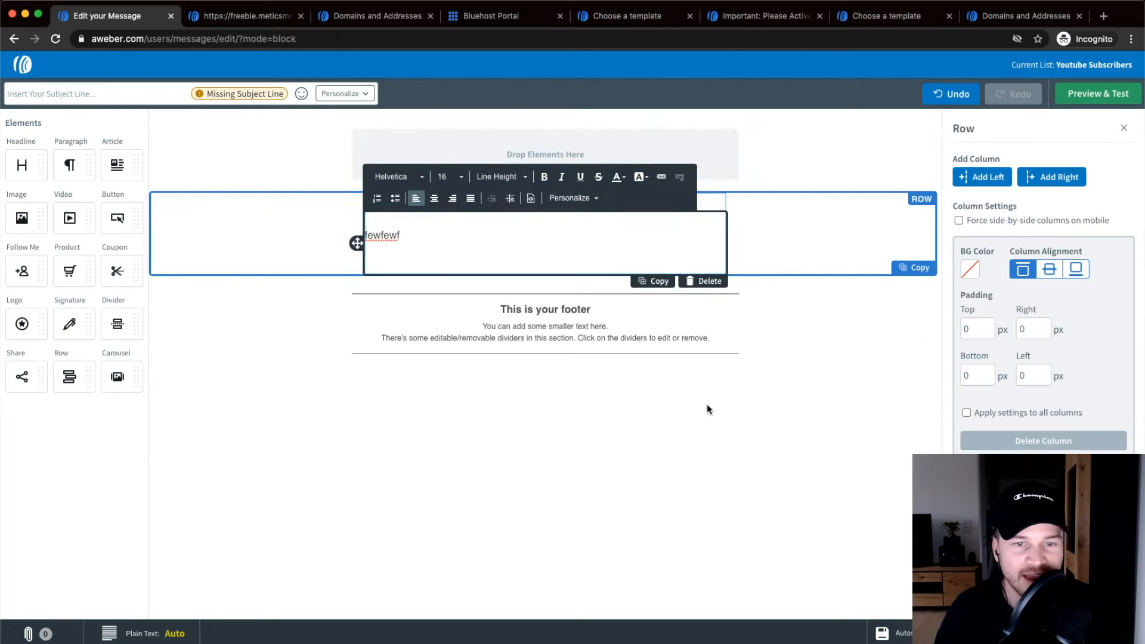
text(bfouwefew)
Link the word 'bfouwefew' to google.com.
drag(431, 266, 355, 263)
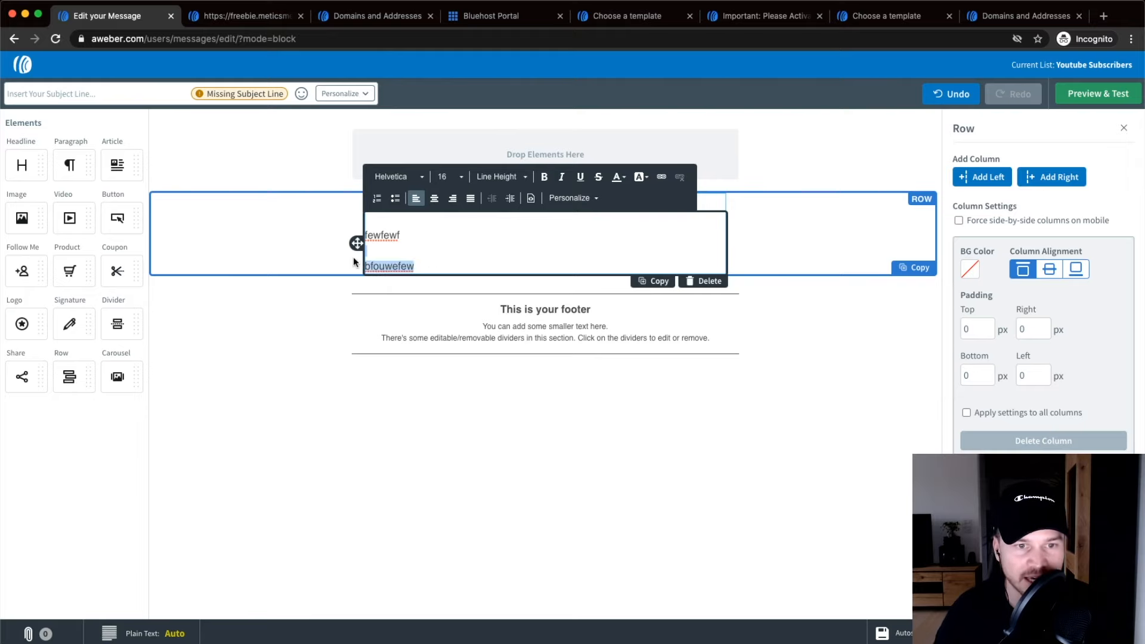
scroll(660, 180, up, 5)
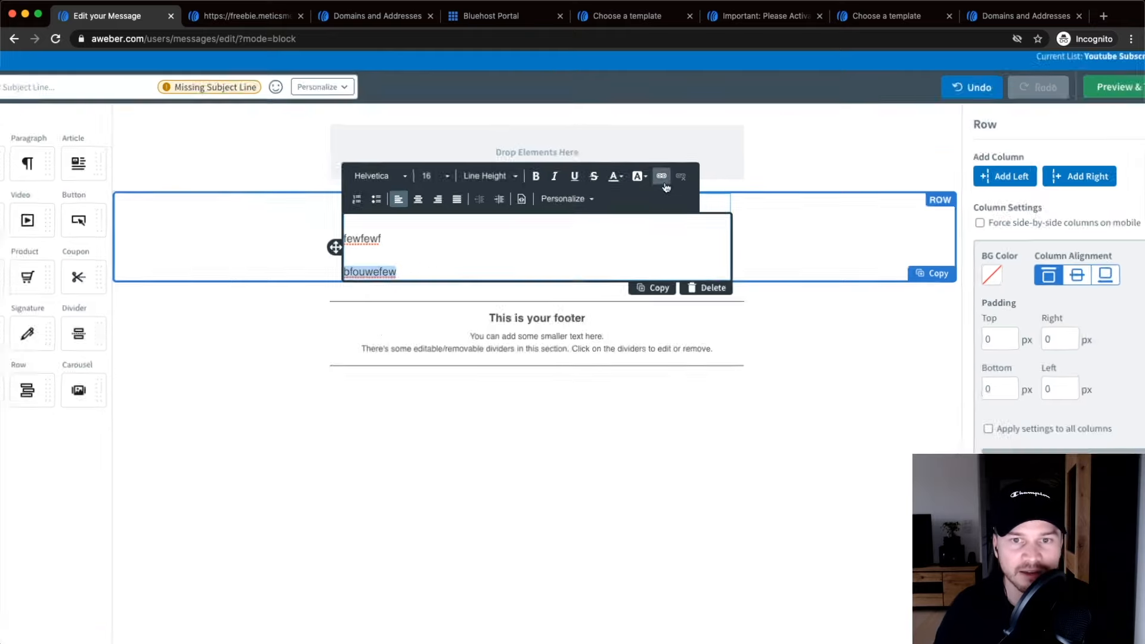
click(655, 175)
scroll(441, 525, down, 5)
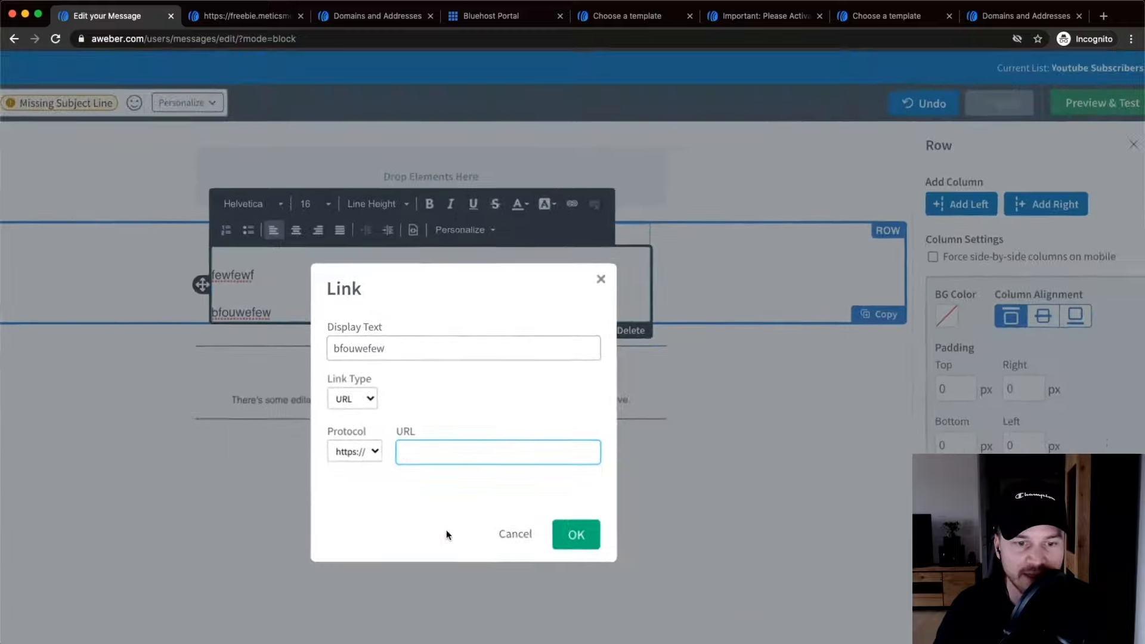
scroll(422, 453, up, 5)
text(g)
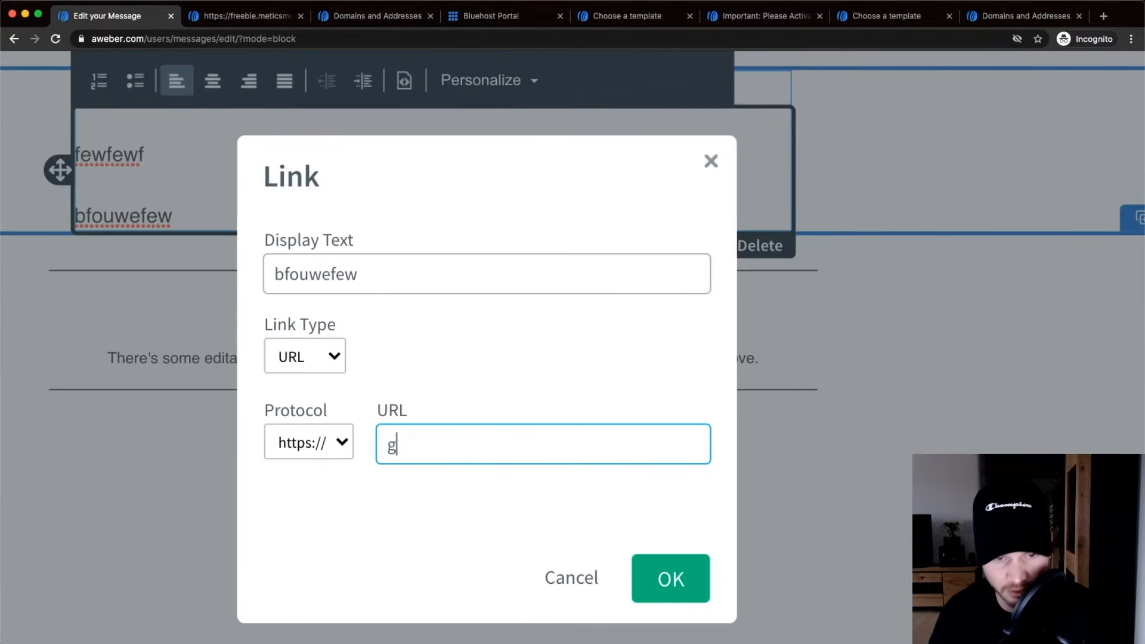
text(oogle.com)
click(651, 567)
scroll(250, 209, down, 5)
click(274, 211)
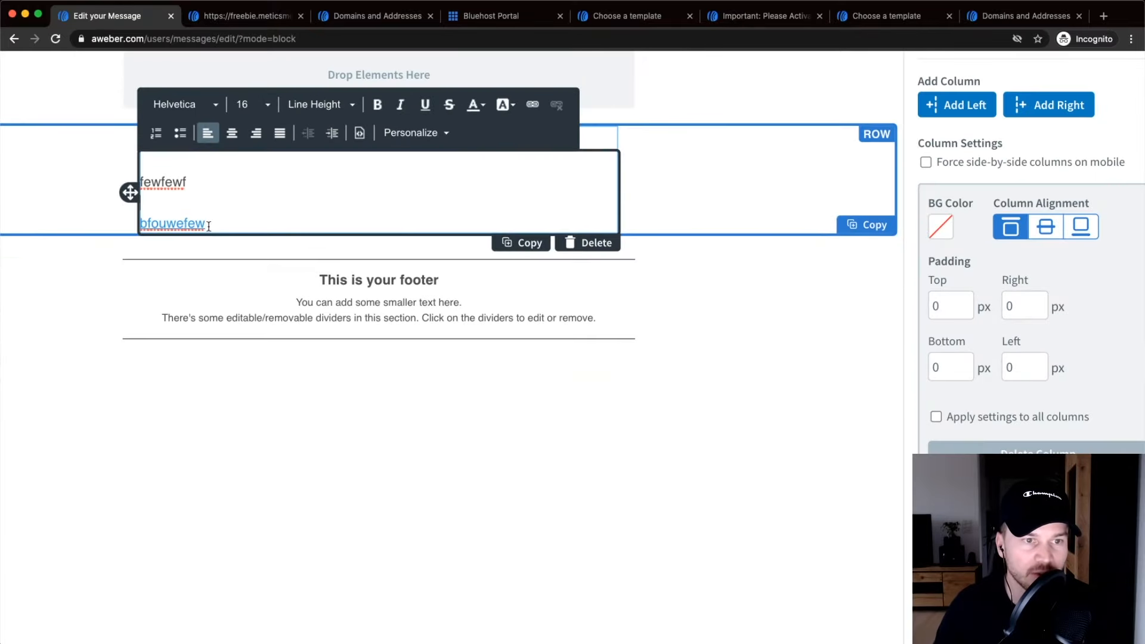
scroll(234, 229, down, 5)
click(375, 441)
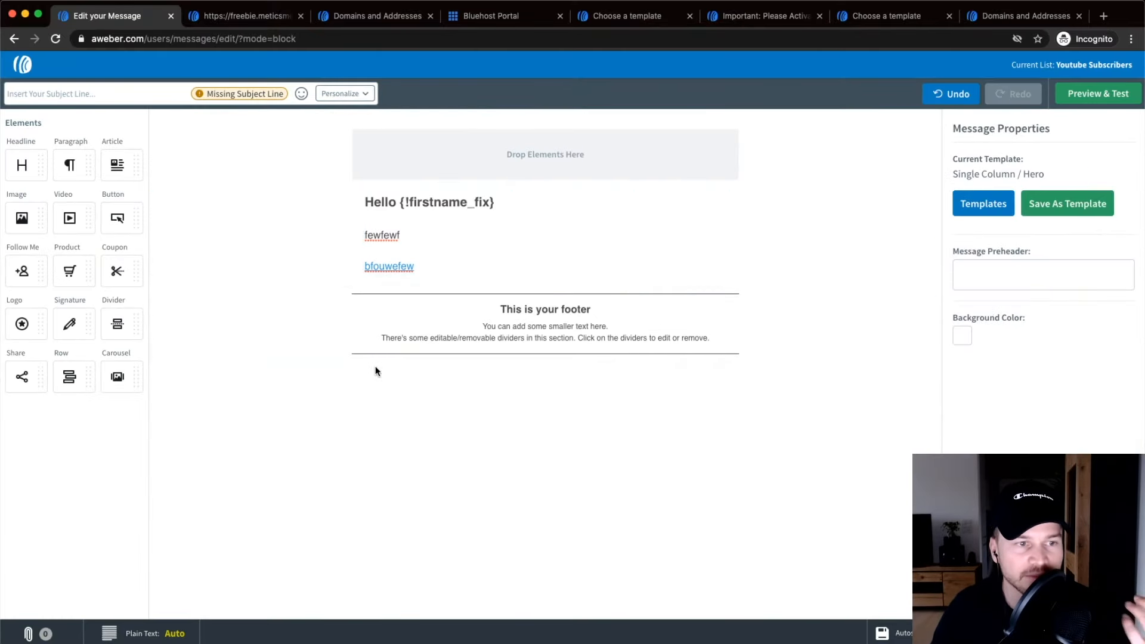
Add an empty image block and a dashed 'Save 25% or more on any in-store purchase' coupon below the text.
drag(22, 218, 558, 273)
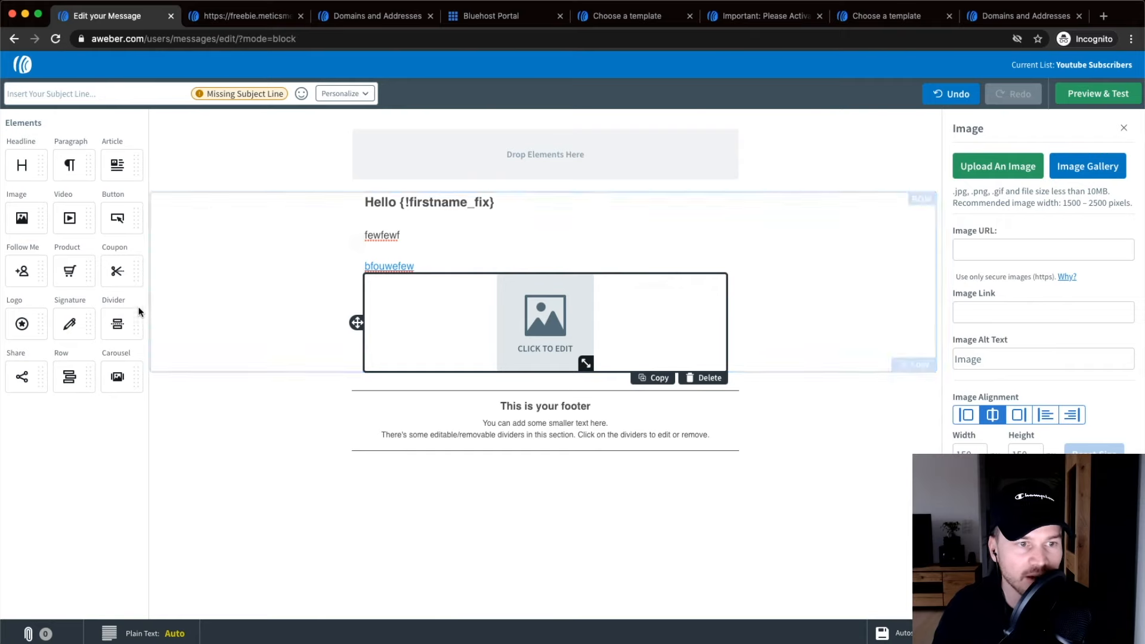
drag(120, 271, 601, 276)
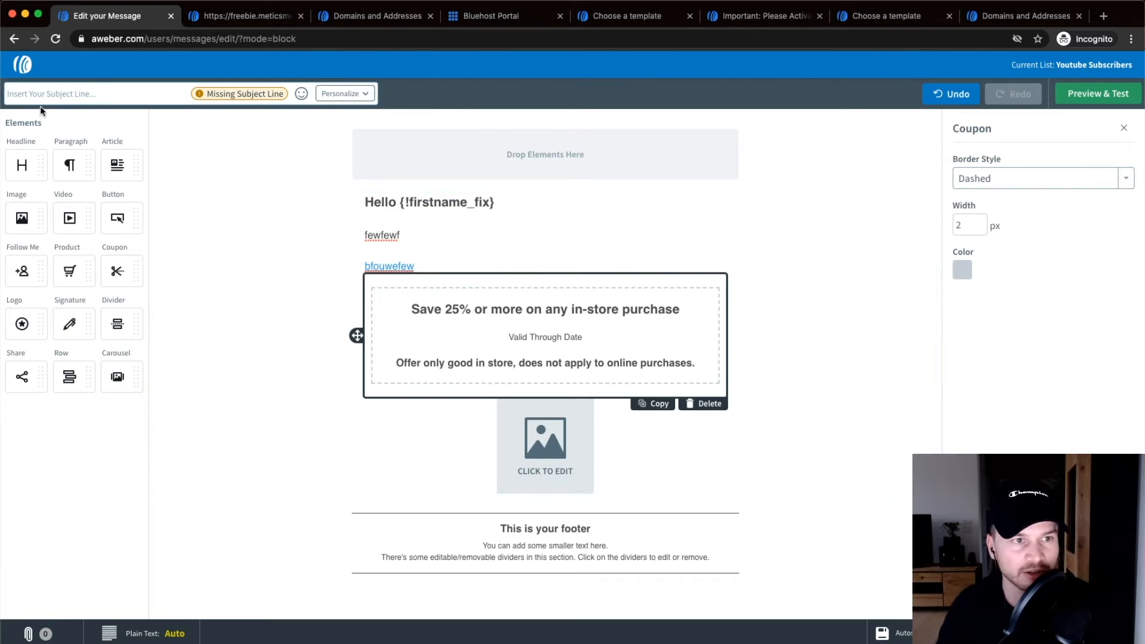
click(33, 92)
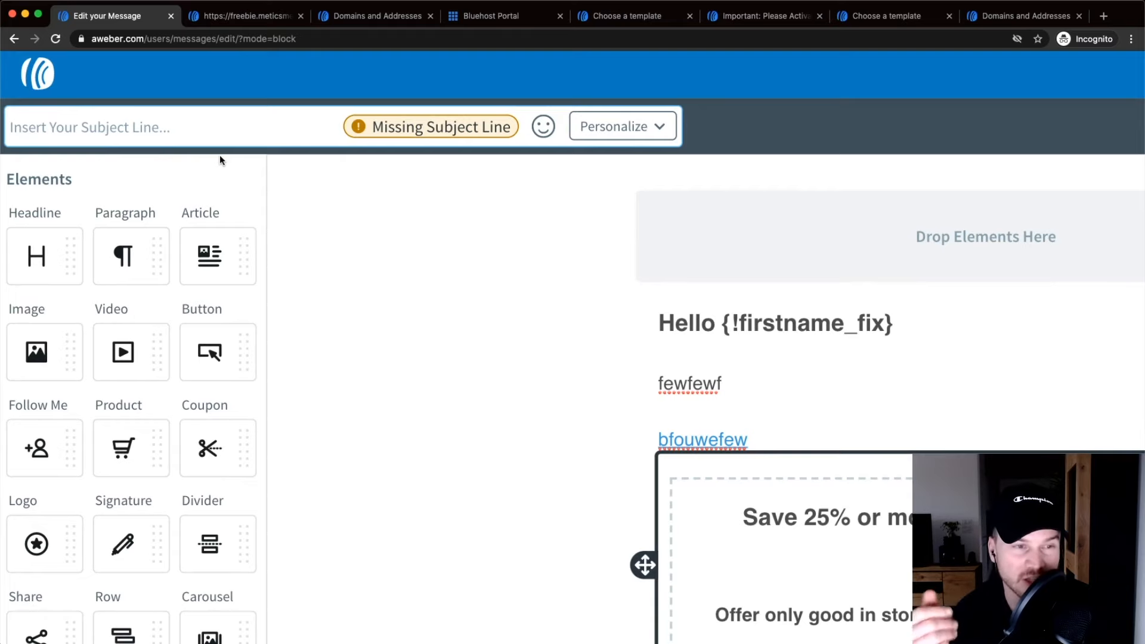
Set the subject to 'We have big news..' followed by the Full Name tag {!name_fix}.
text(We have bog)
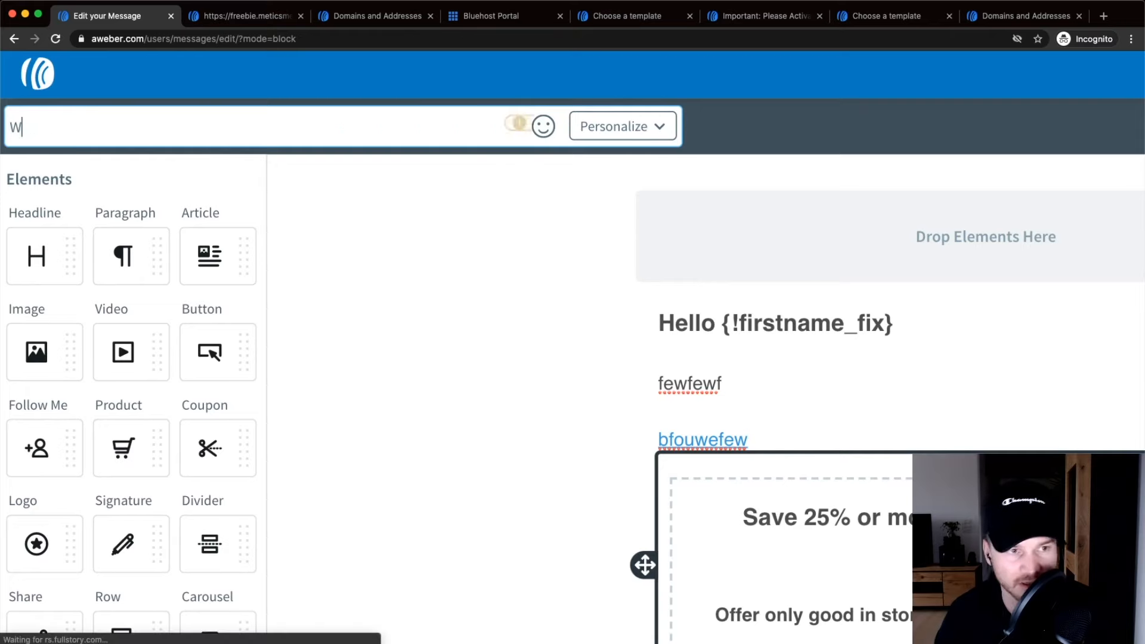
key(BackSpace)
key(BackSpace)
text(ig news)
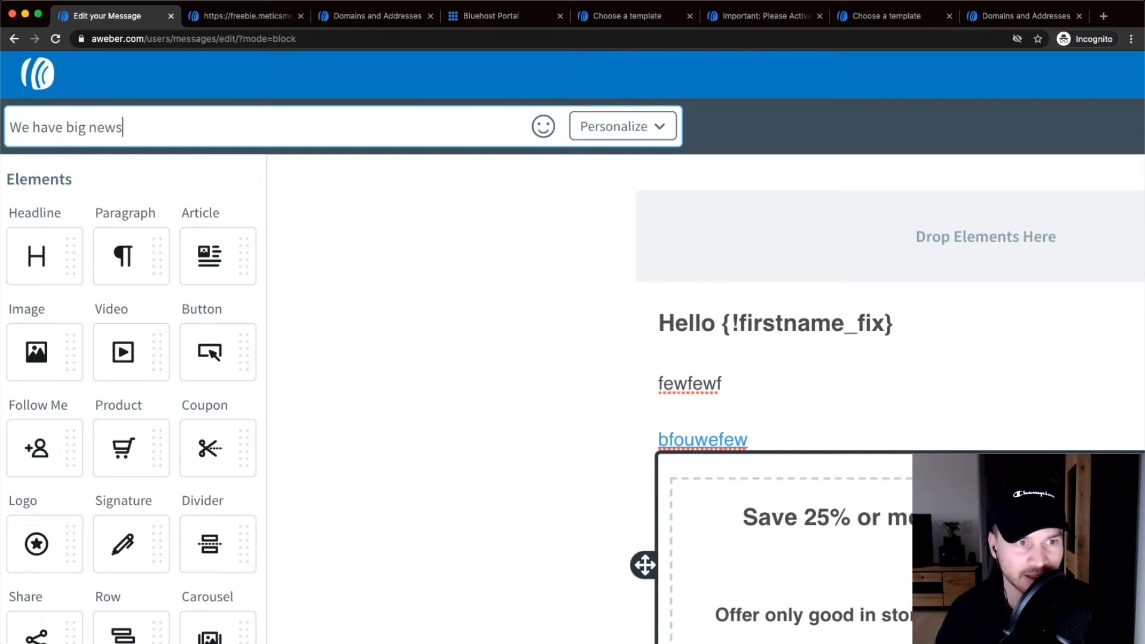
text(...)
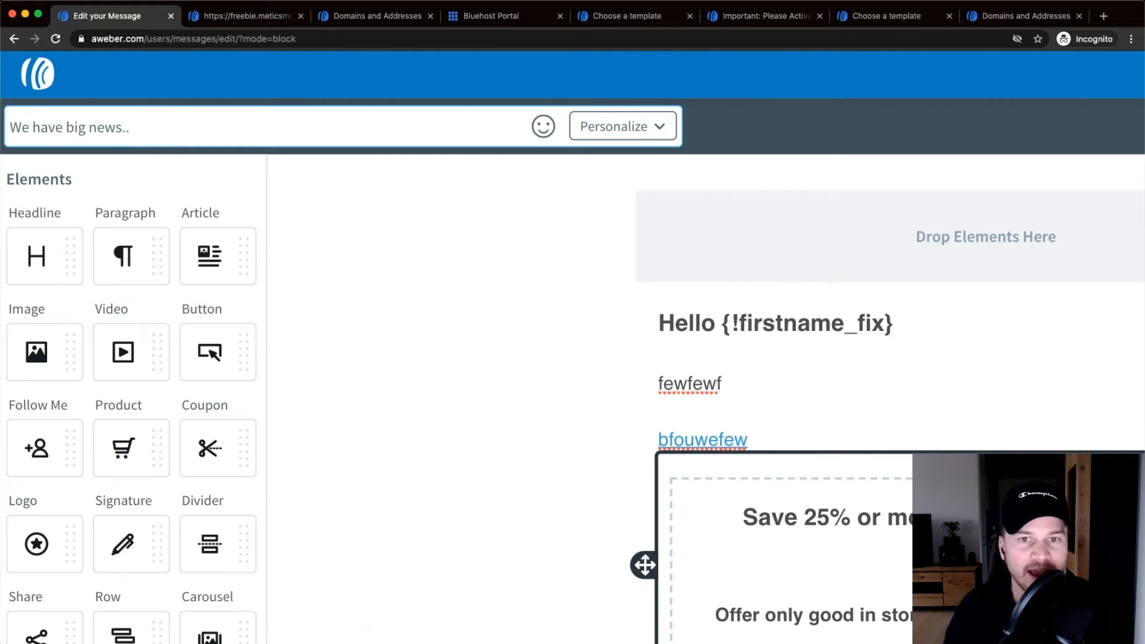
click(641, 134)
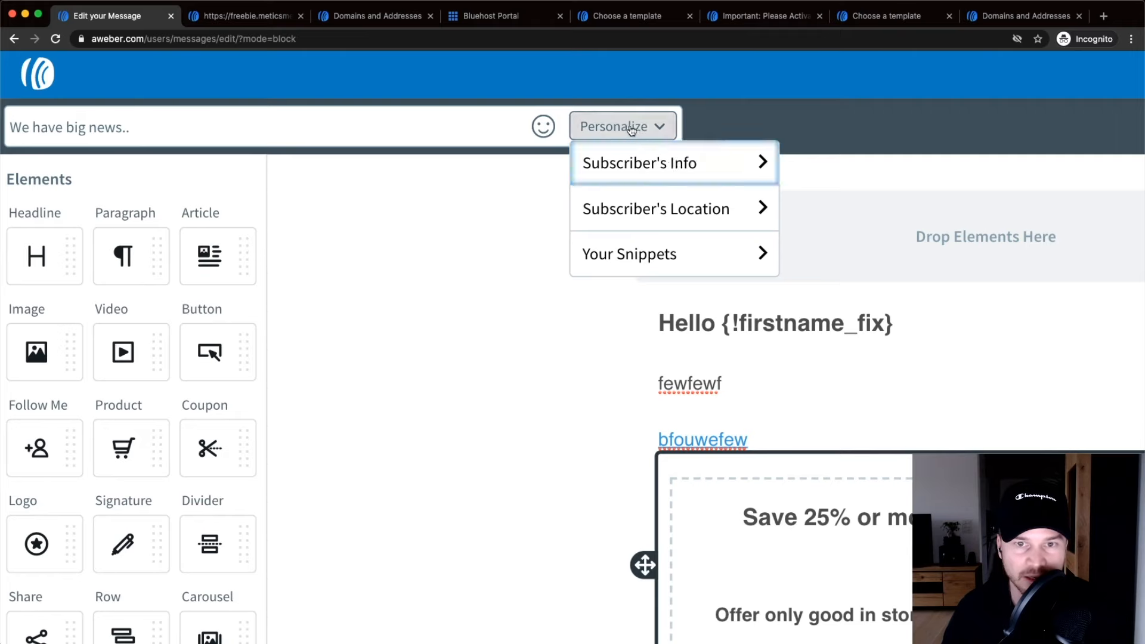
click(672, 160)
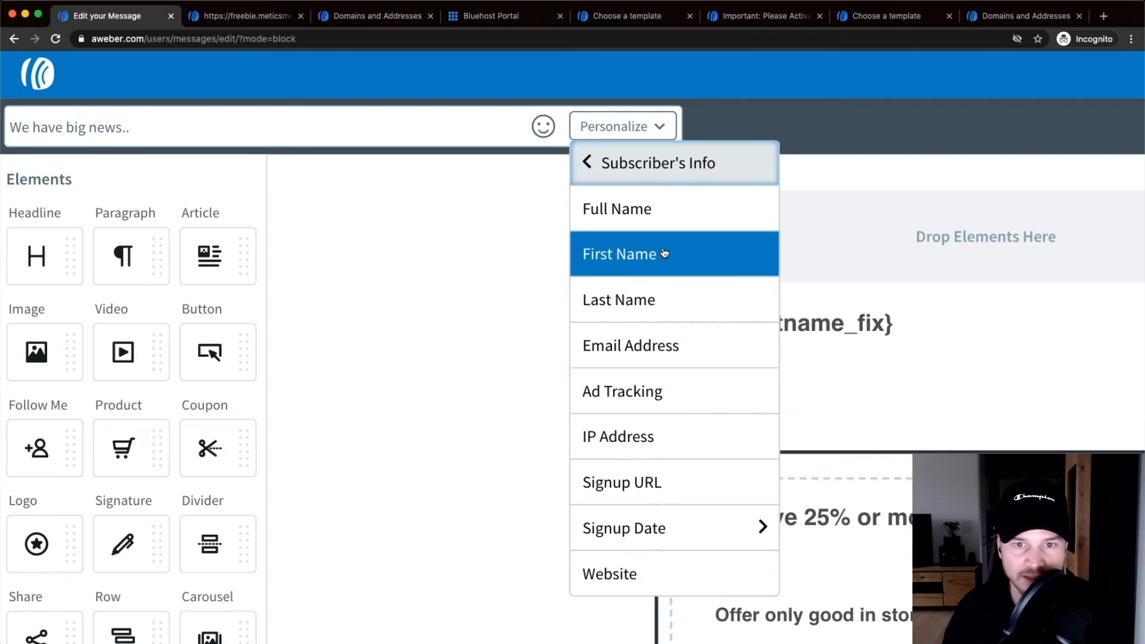
click(658, 224)
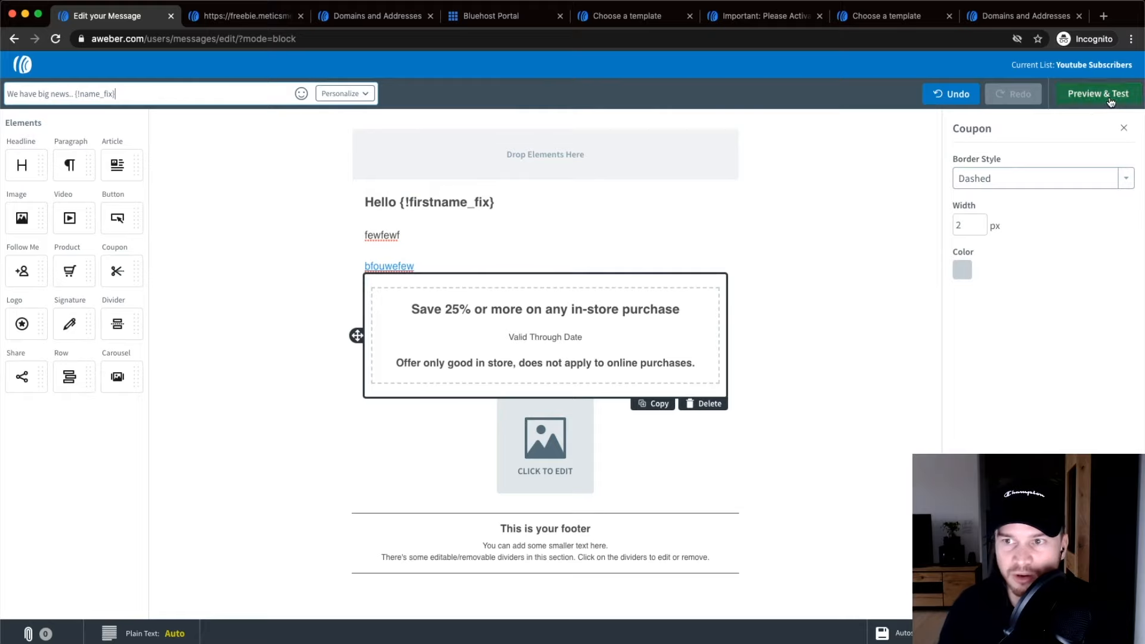
click(1042, 141)
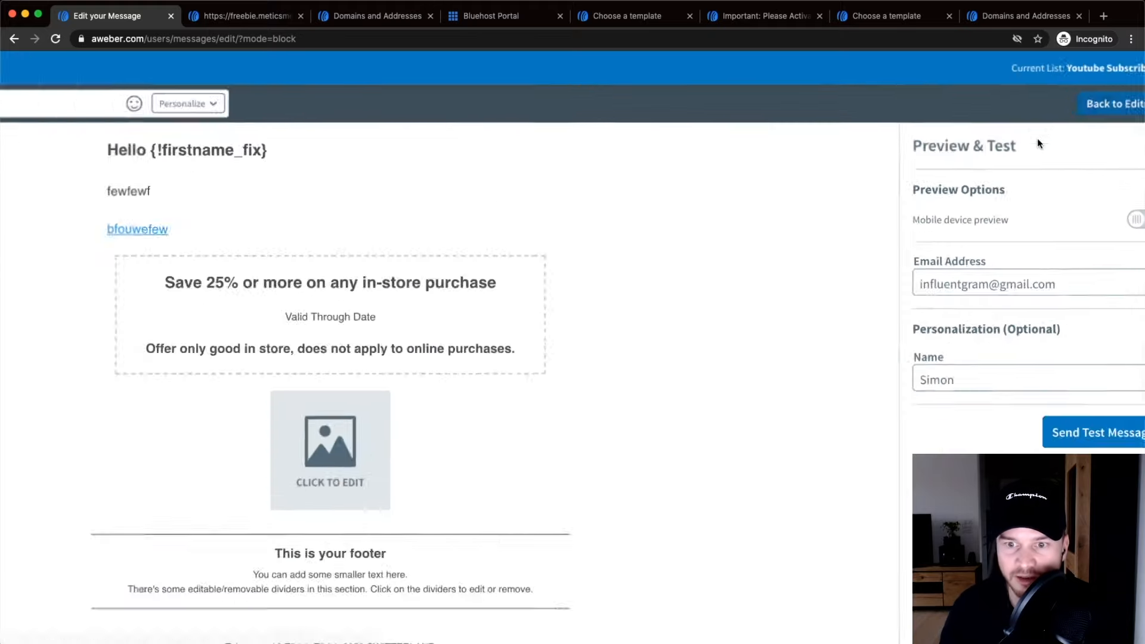
drag(1048, 239, 1021, 238)
triple_click(1027, 239)
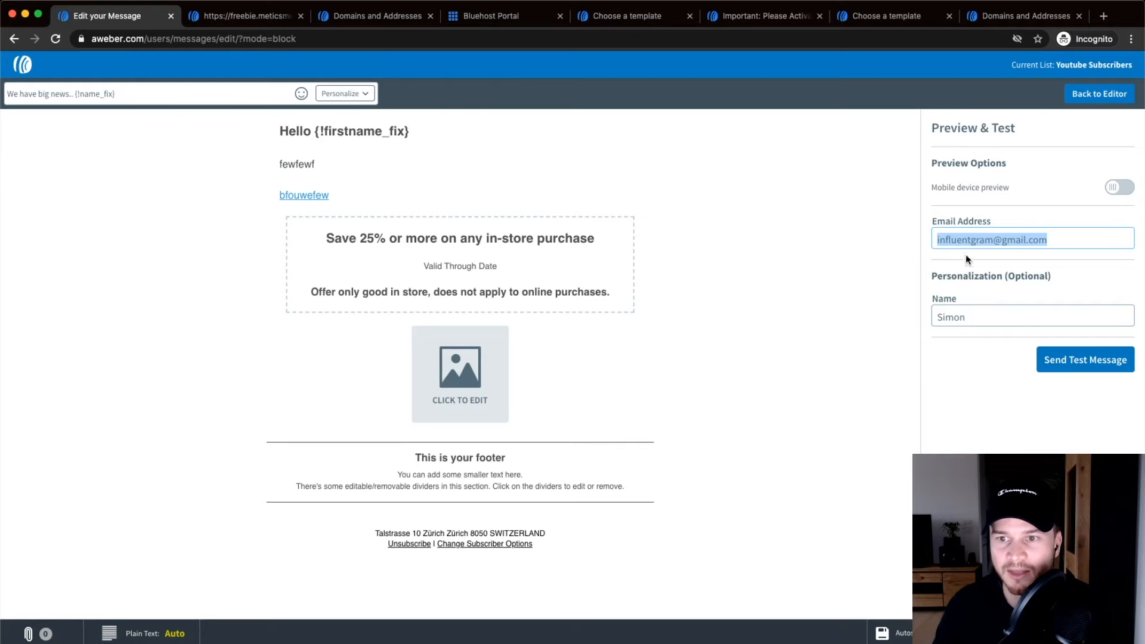
click(1121, 189)
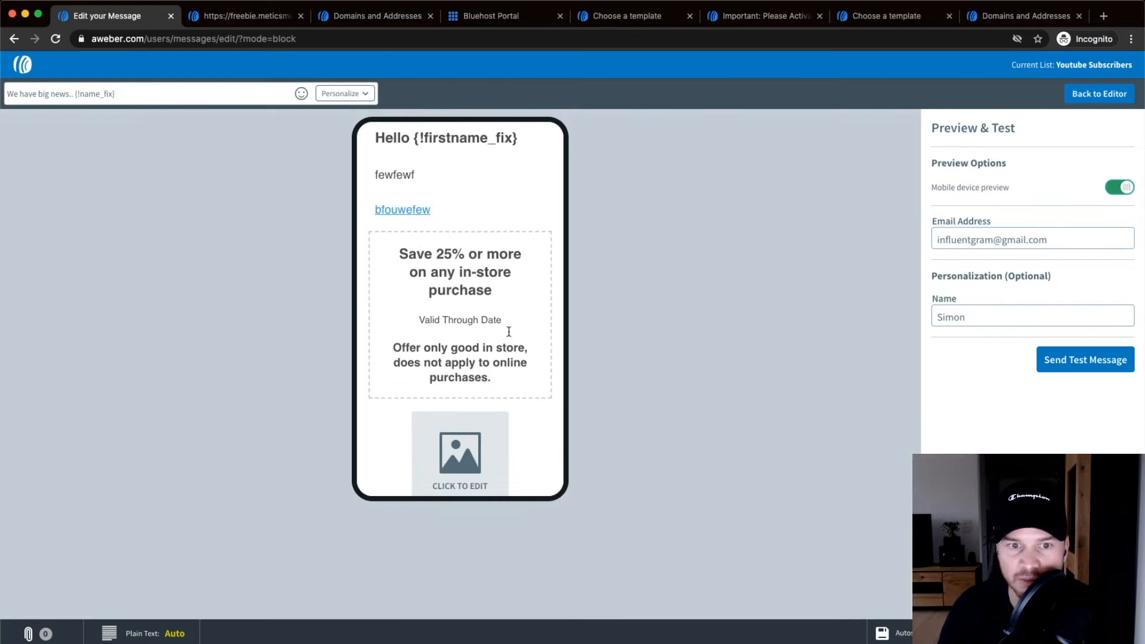
scroll(547, 274, down, 4)
scroll(547, 280, up, 5)
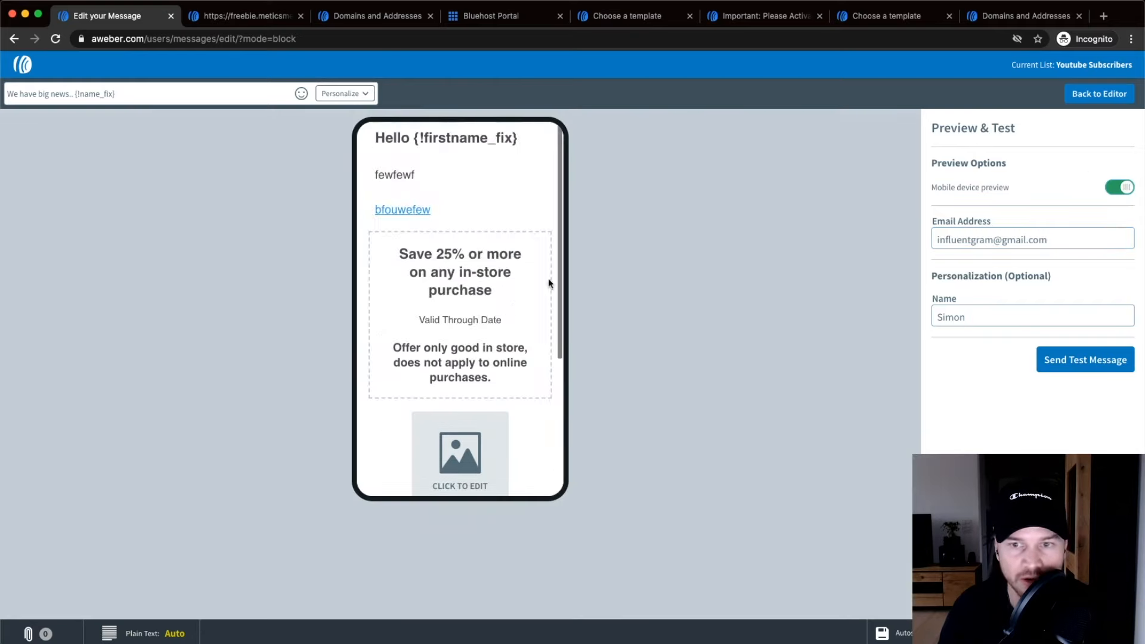
click(1129, 184)
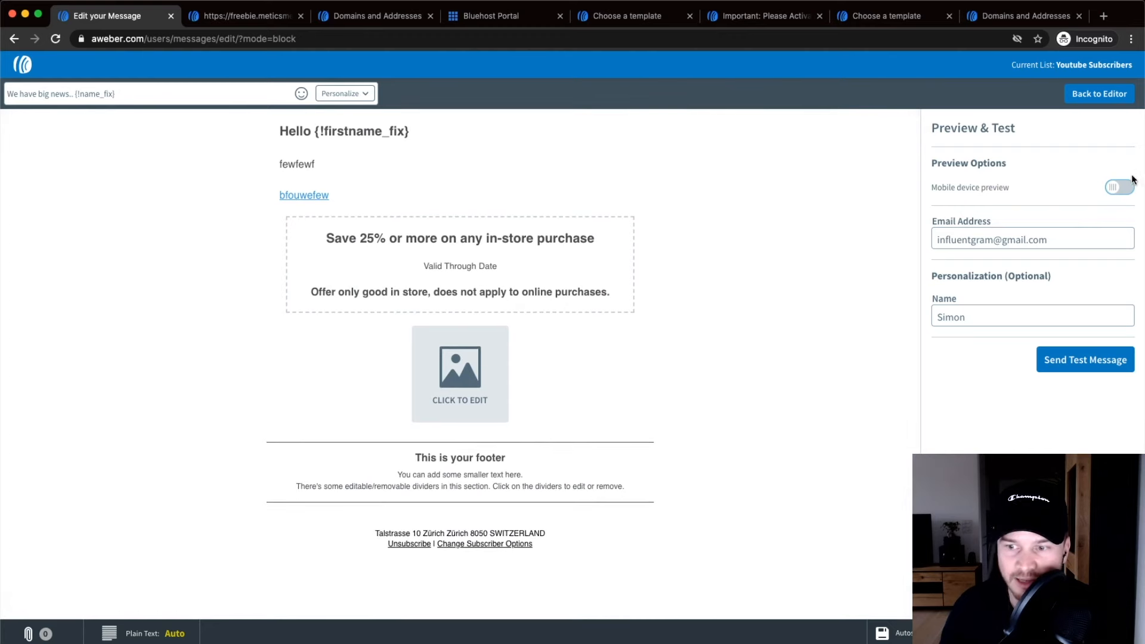
click(1099, 94)
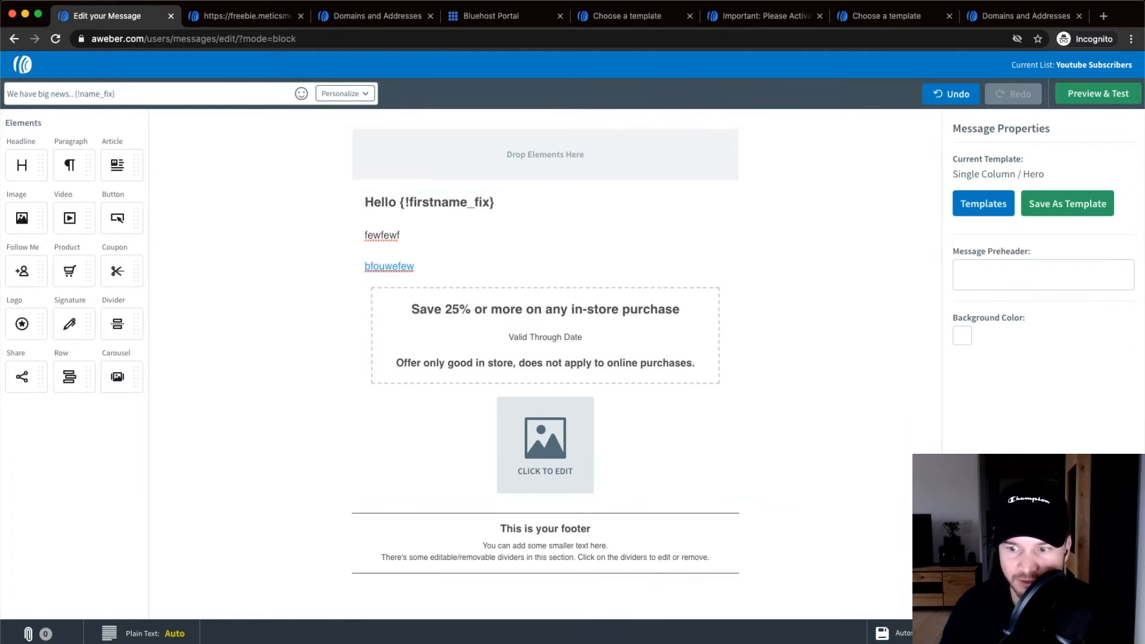
Save the message, select the 'We have big news.. {!name_fix}' draft, and open its Schedule settings.
click(1104, 633)
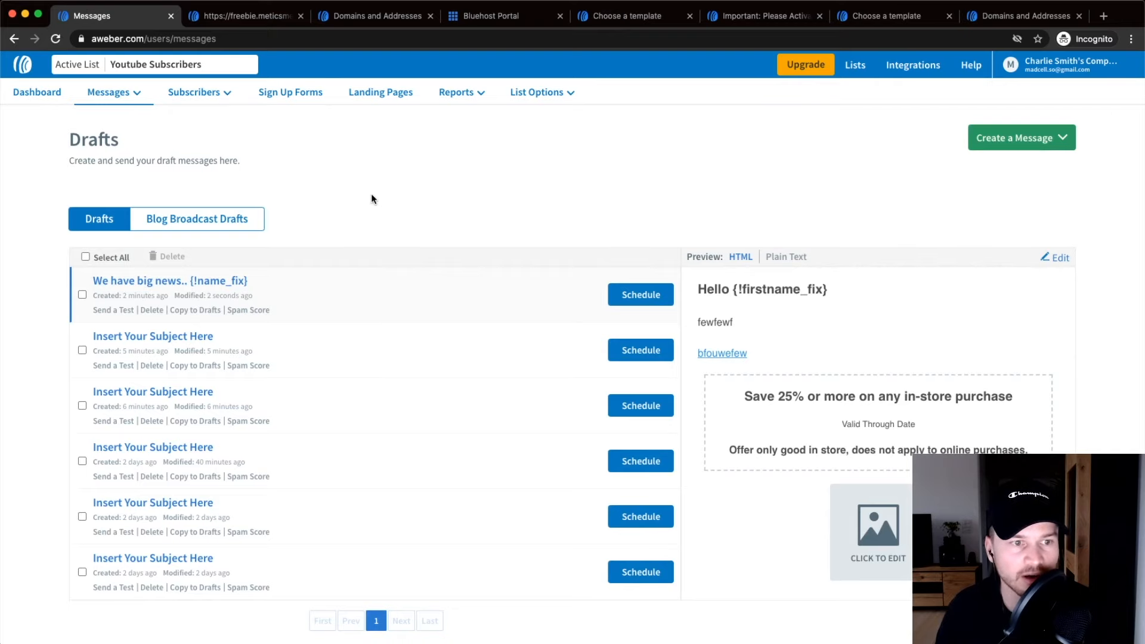
click(124, 295)
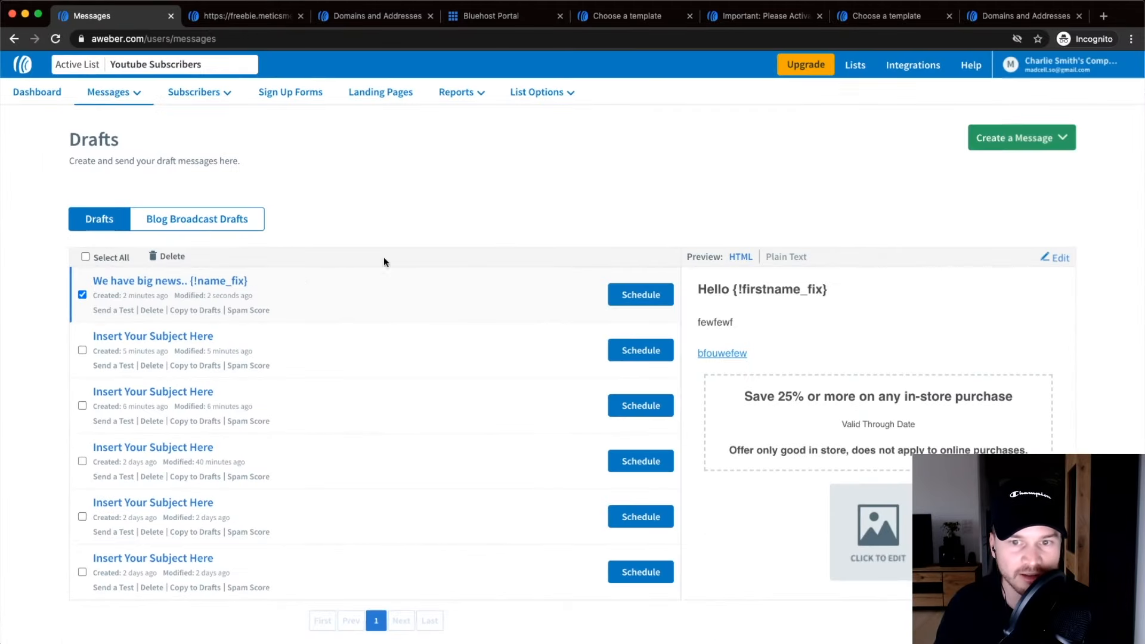
click(650, 296)
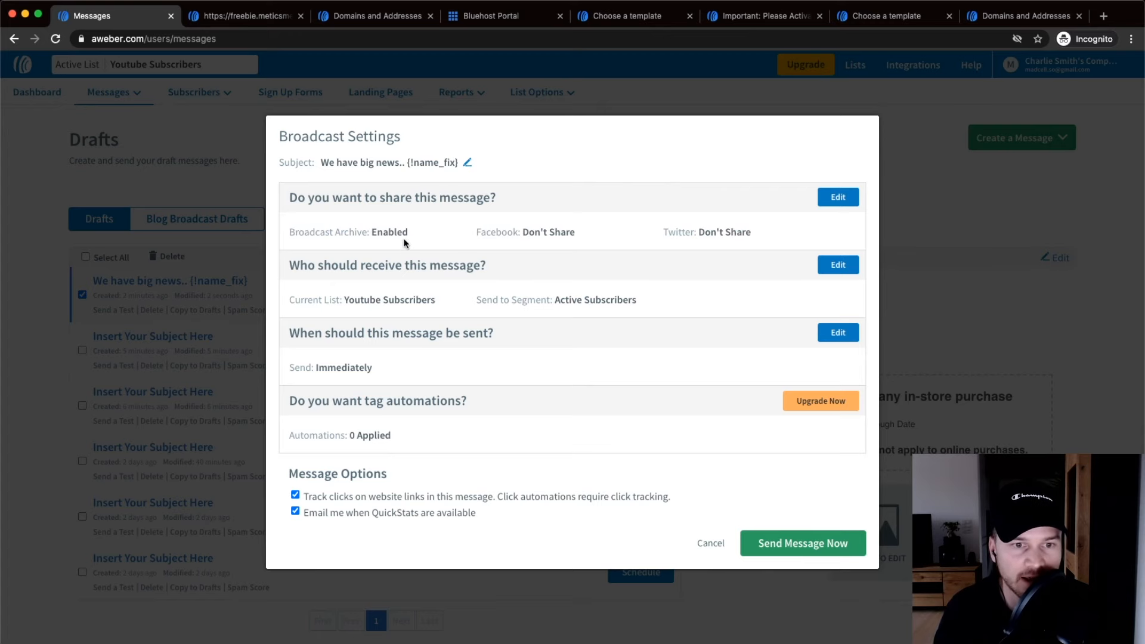
Review the Youtube Subscribers recipients and Immediately send setting, then edit the send time.
scroll(317, 272, up, 5)
drag(290, 261, 470, 330)
scroll(417, 322, right, 1)
scroll(417, 322, right, 3)
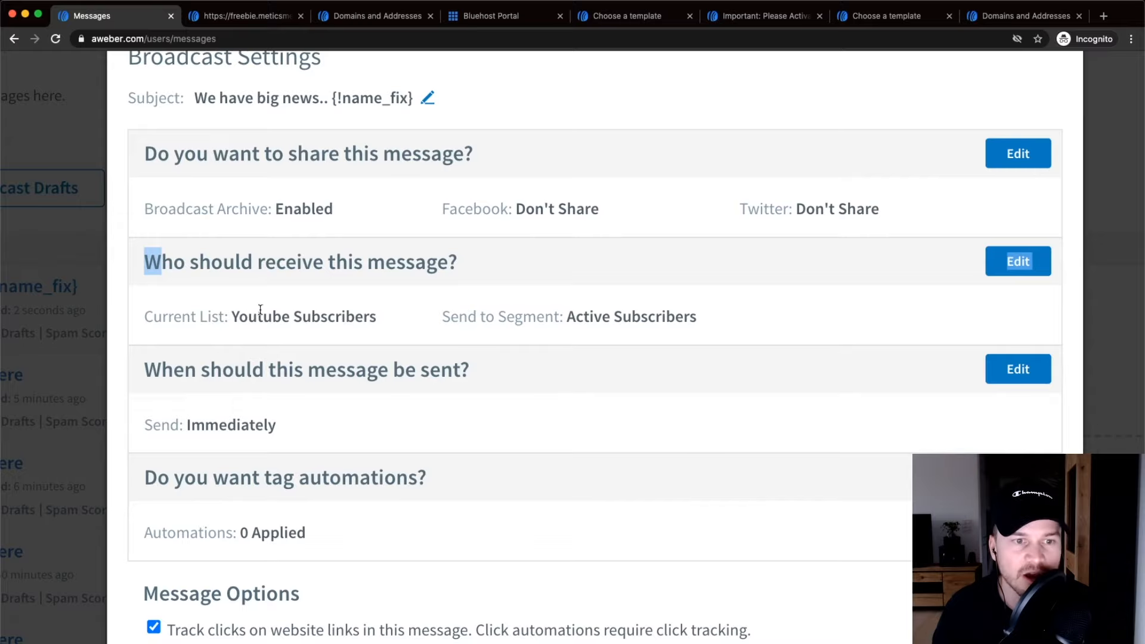
scroll(259, 310, down, 5)
drag(237, 315, 406, 310)
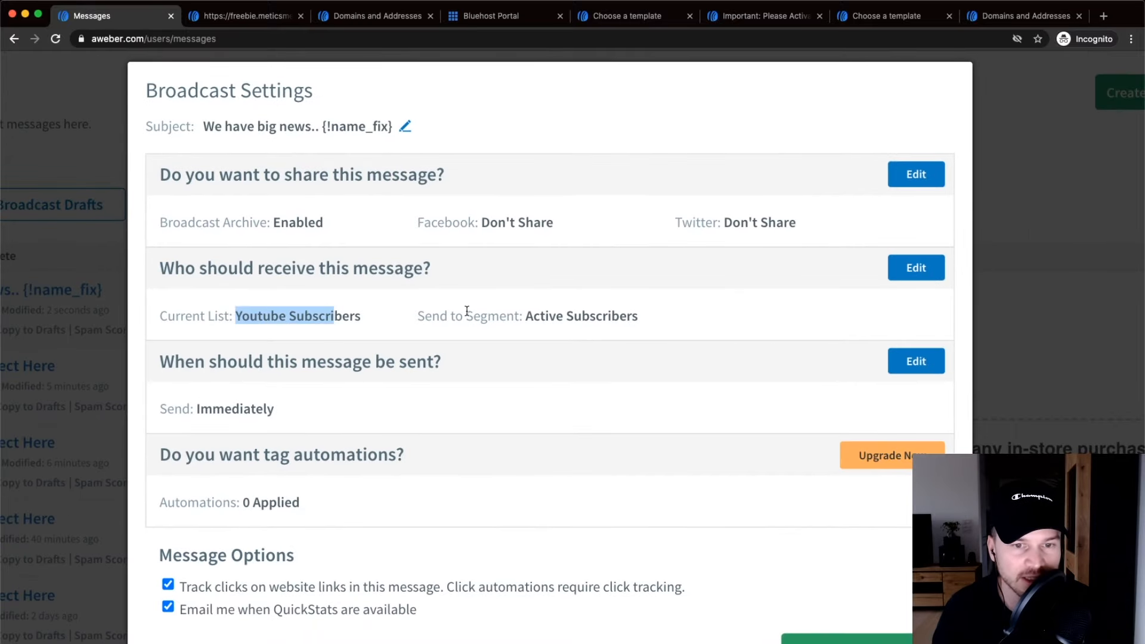
scroll(447, 344, down, 3)
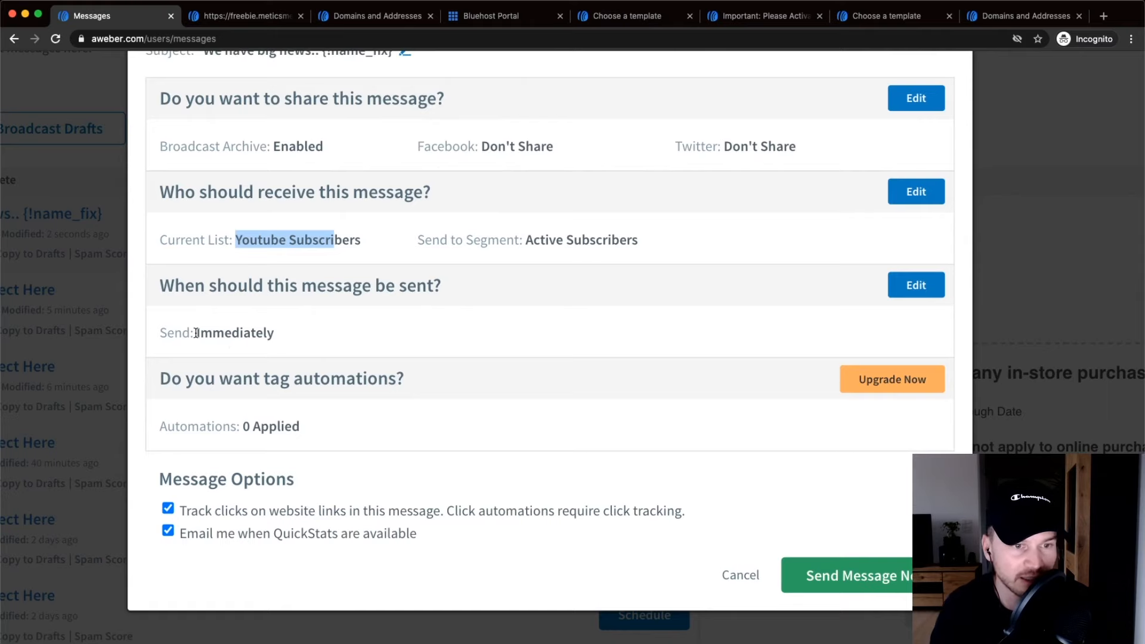
drag(195, 333, 301, 335)
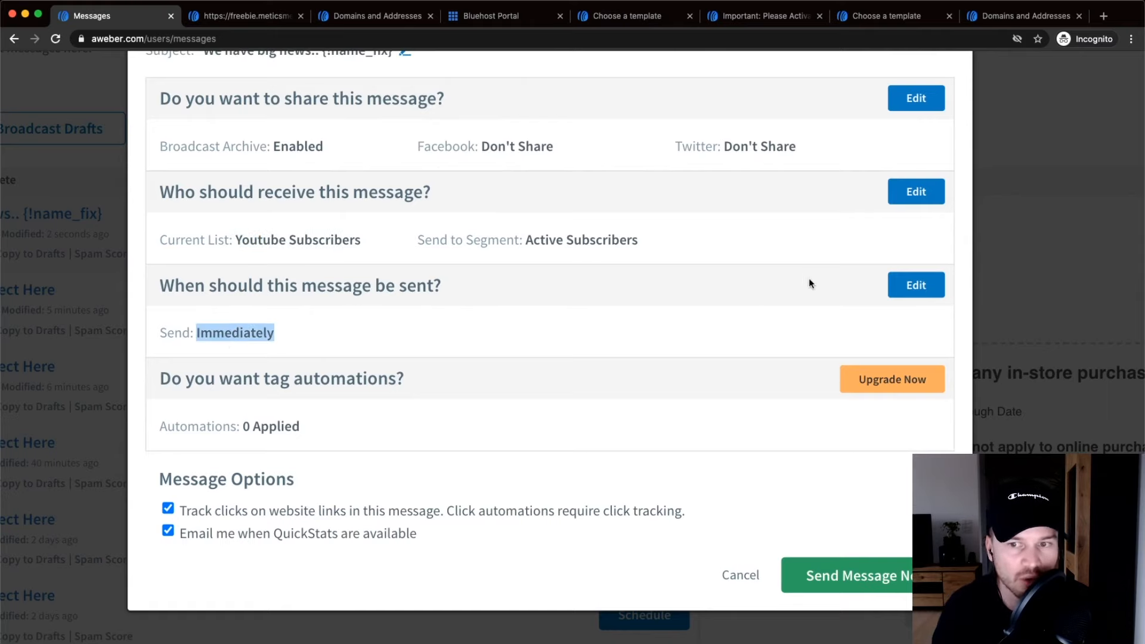
click(916, 283)
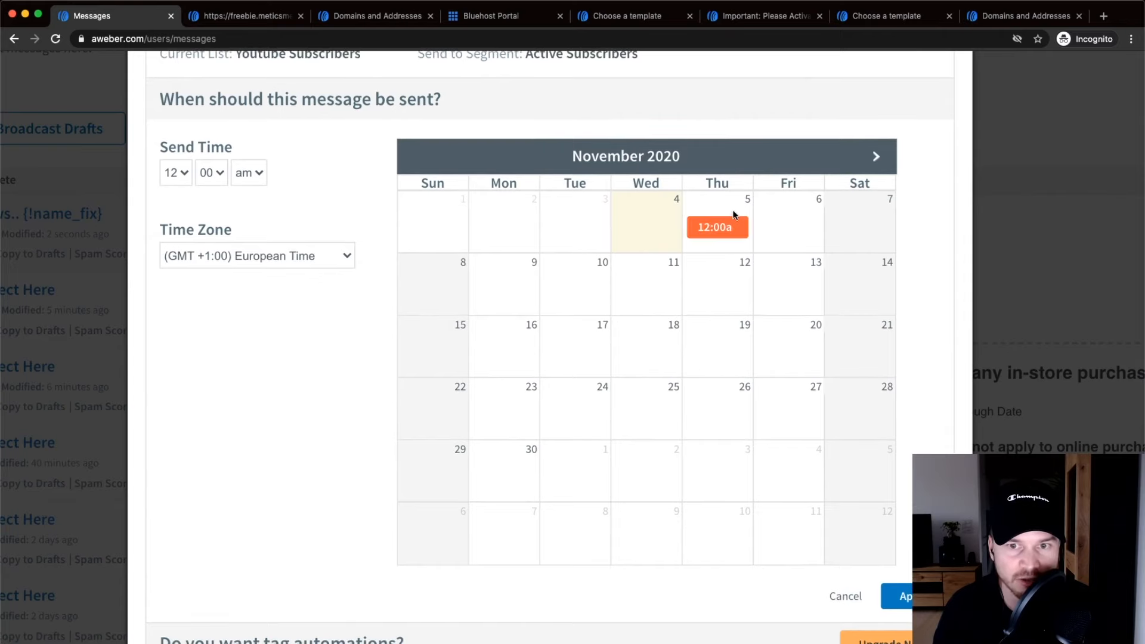
Set the send time to 10:00 AM on Thu, Nov 5, 2020 and apply it.
click(200, 174)
click(202, 172)
click(174, 172)
click(322, 204)
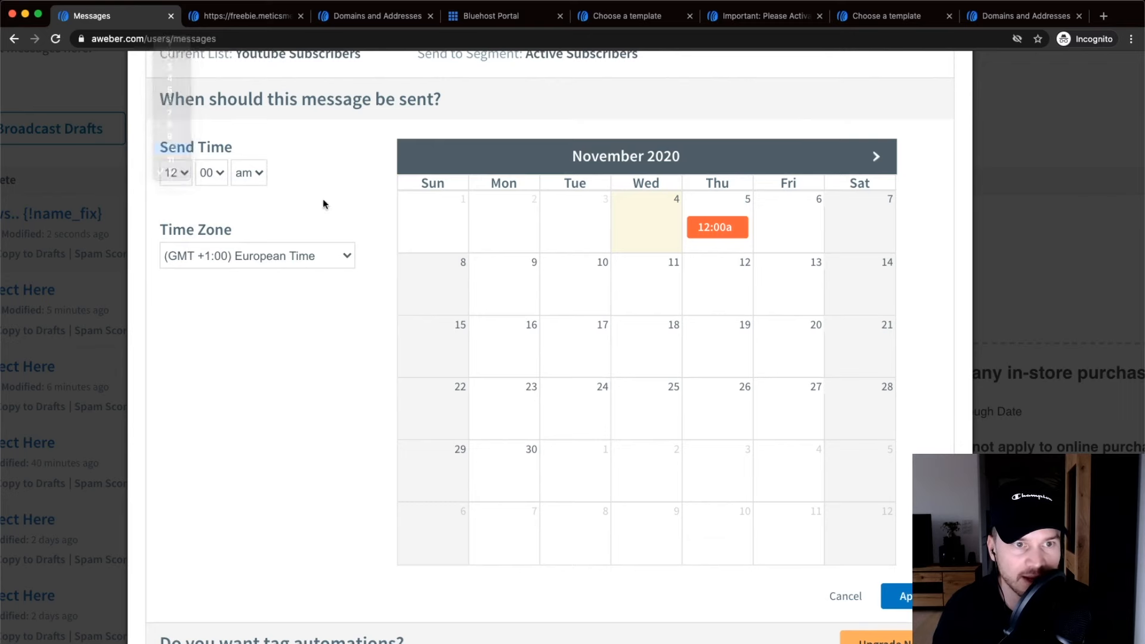
click(897, 596)
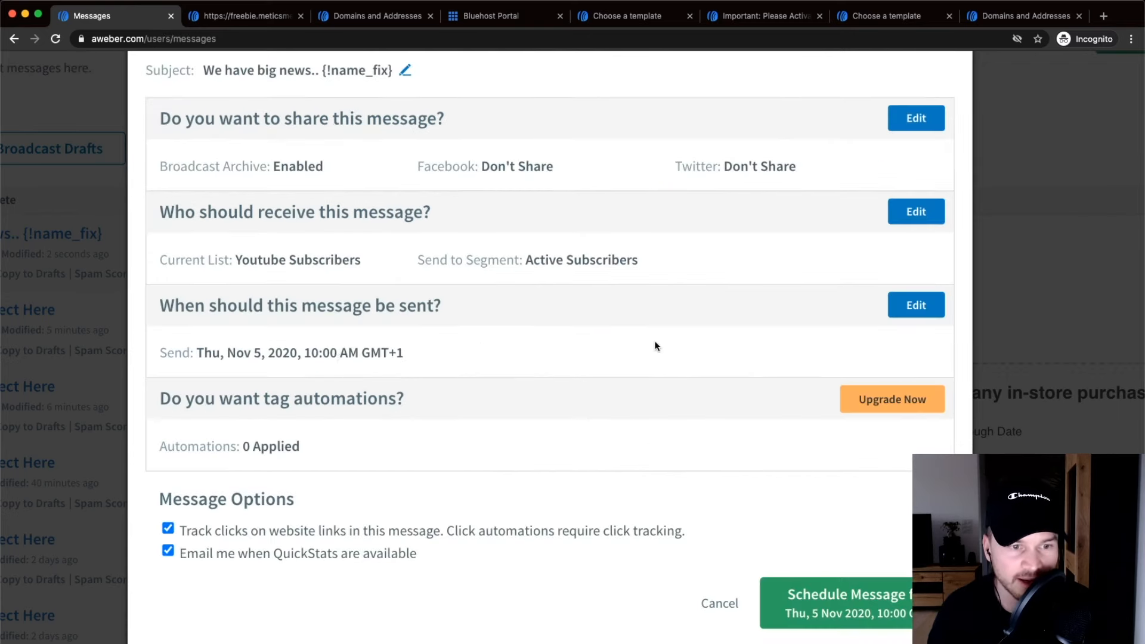
With QuickStats e-mails unchecked, schedule the message for Thu, 5 Nov 2020, 10:00 CET.
scroll(655, 345, down, 1)
scroll(654, 345, down, 1)
scroll(654, 346, down, 2)
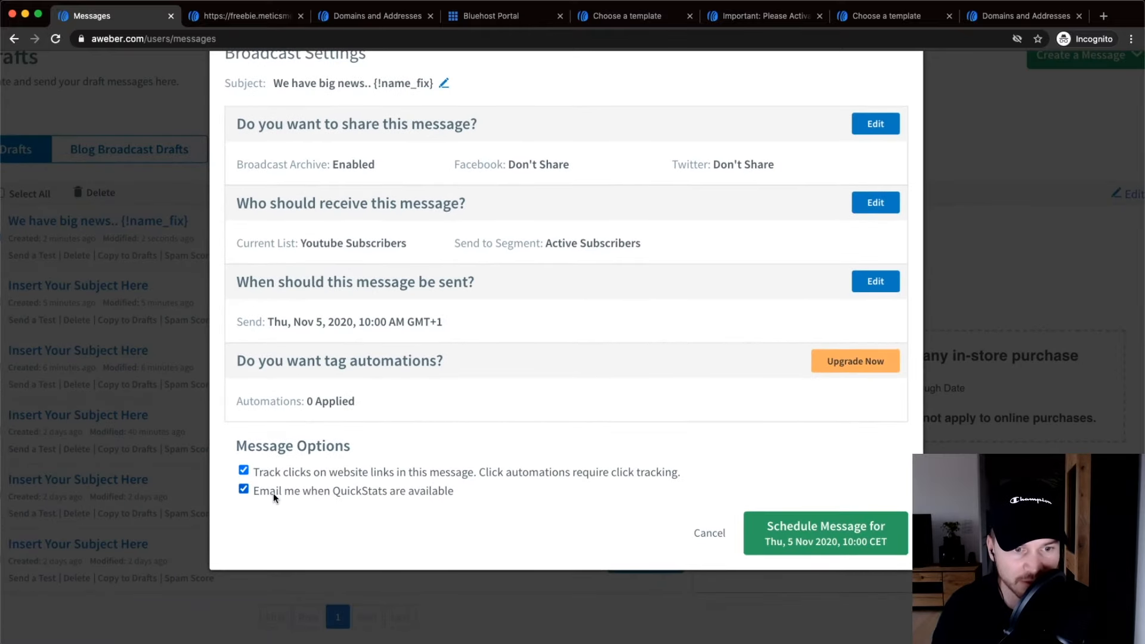
scroll(258, 498, up, 3)
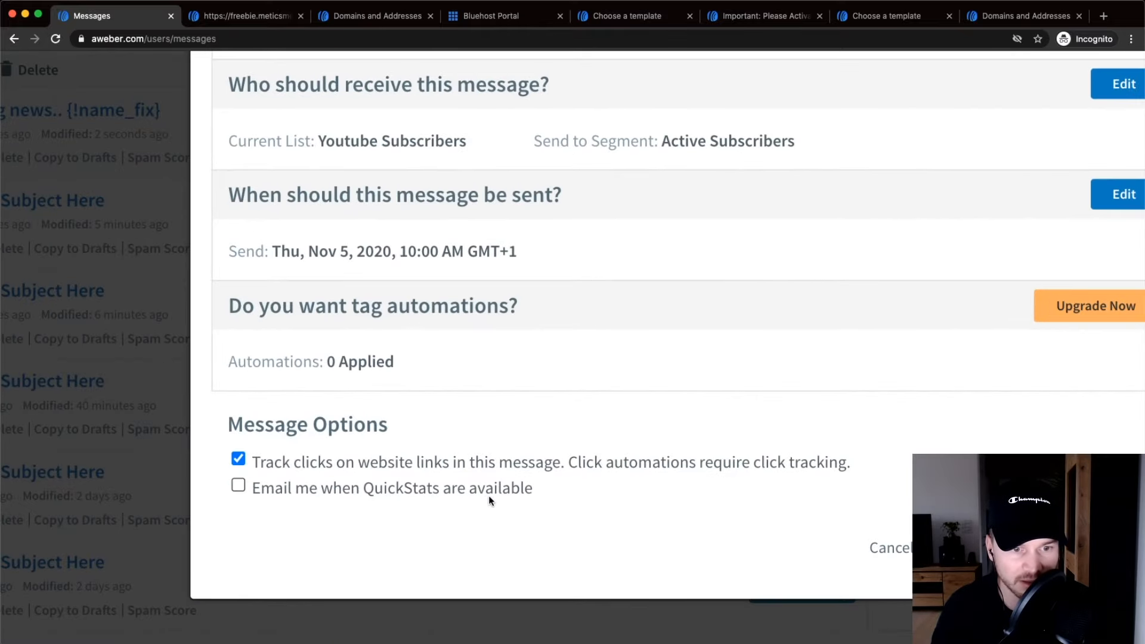
scroll(449, 494, down, 3)
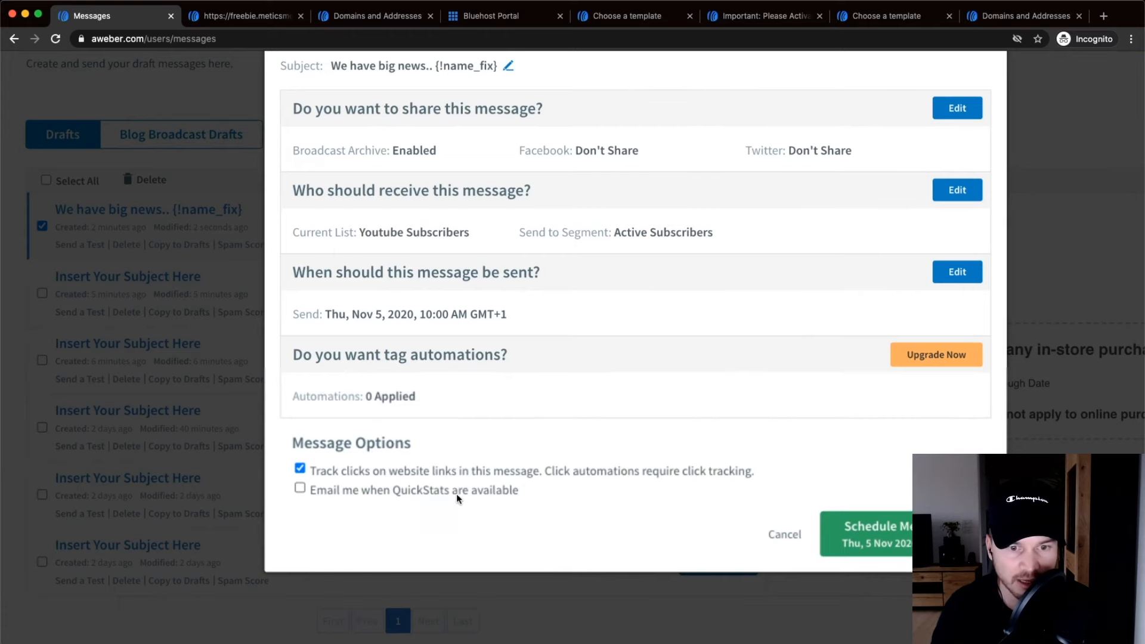
scroll(424, 477, up, 3)
scroll(407, 473, down, 3)
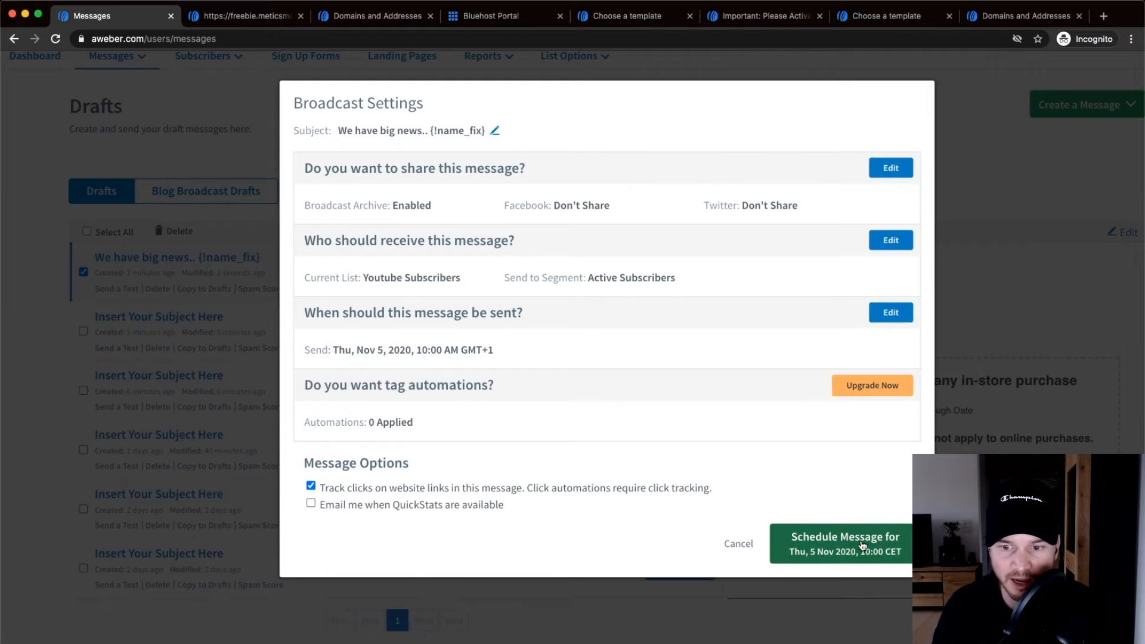
click(841, 553)
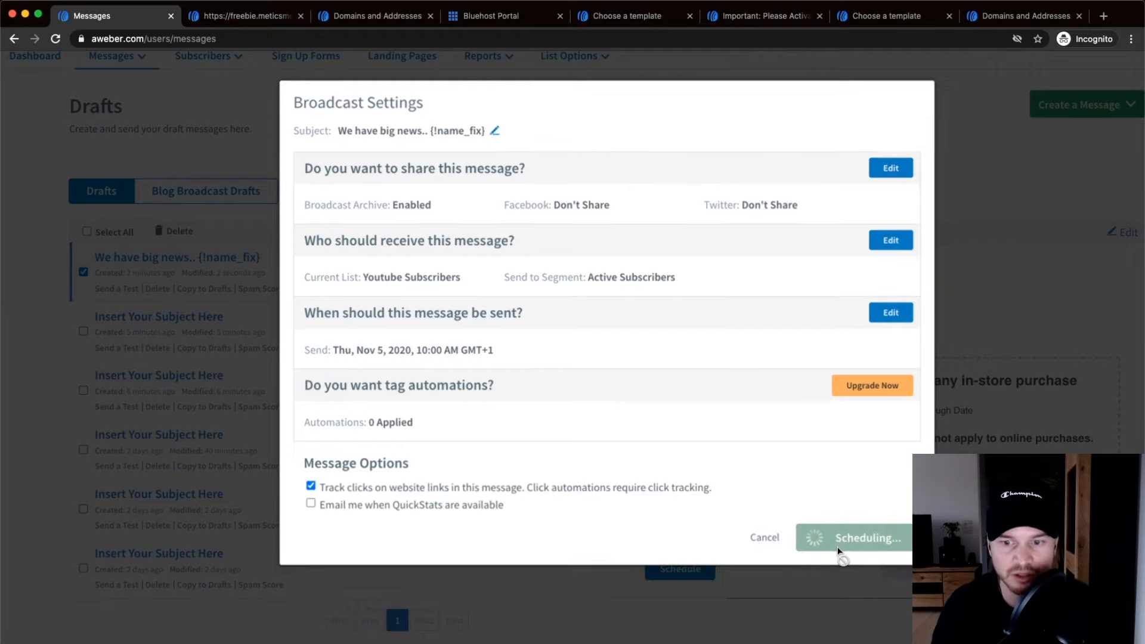